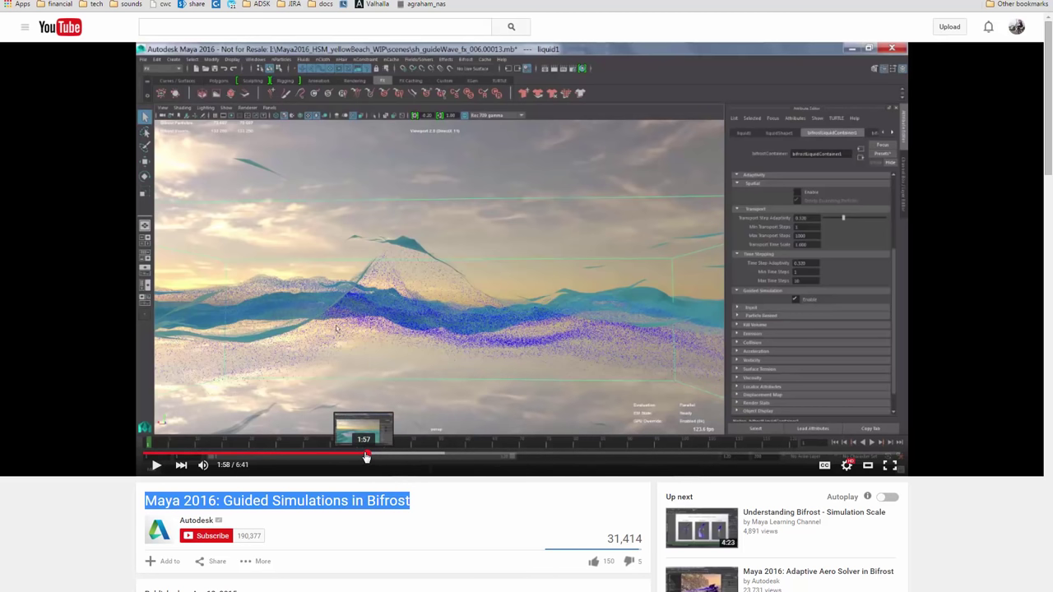
# Skim forward through the Guided Simulations in Bifrost video to the four-way minimum depth comparison
pyautogui.click(434, 455)
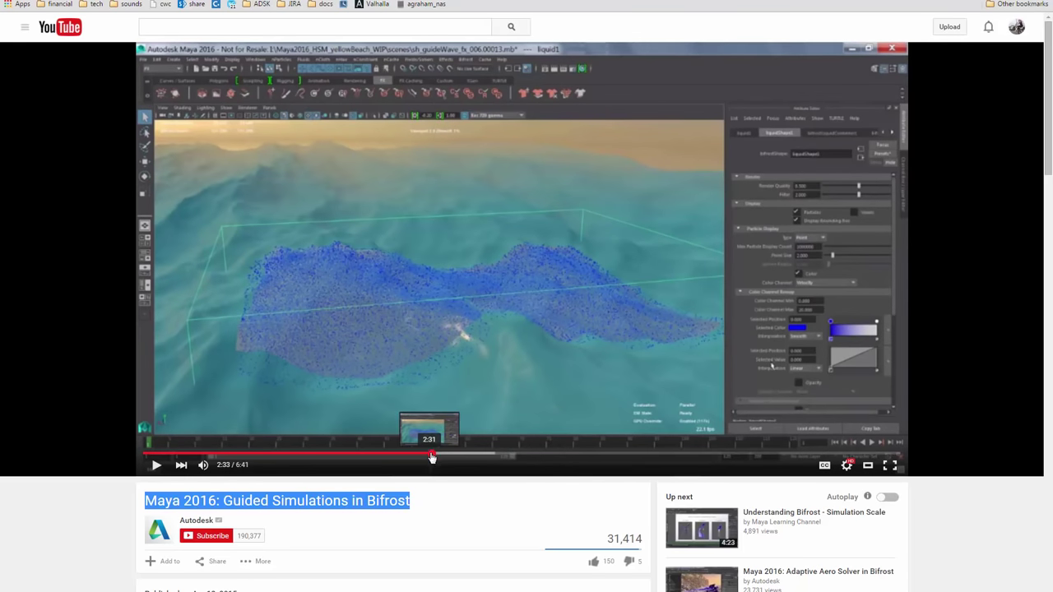
pyautogui.click(475, 455)
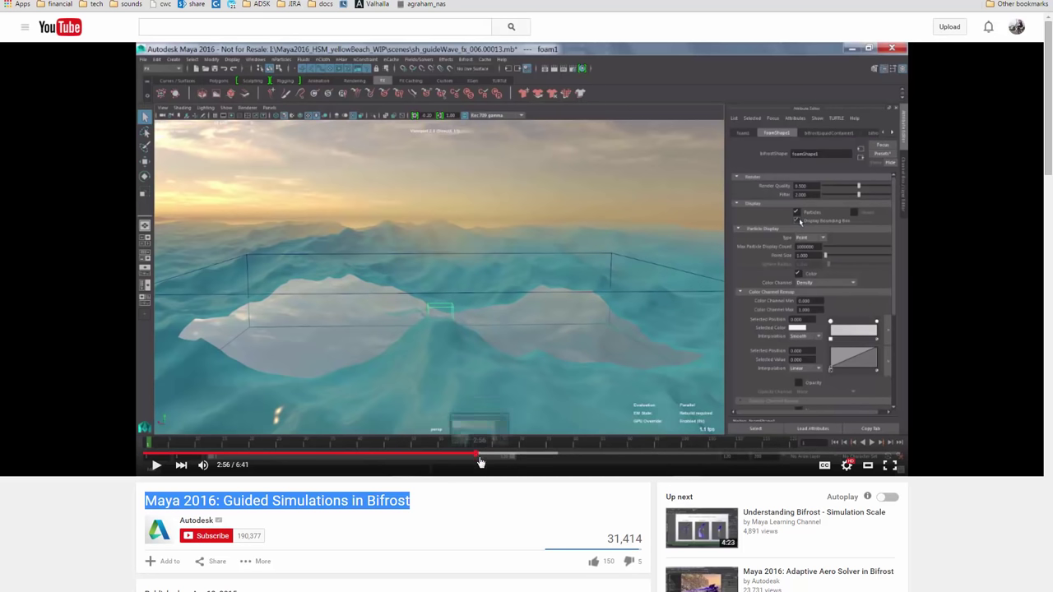
pyautogui.click(508, 456)
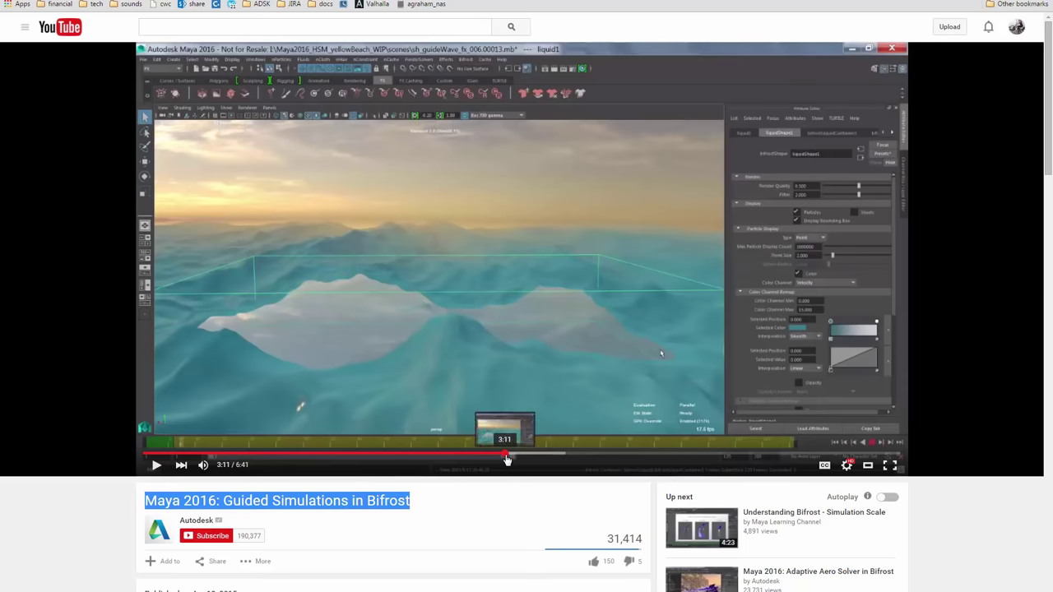
pyautogui.click(547, 457)
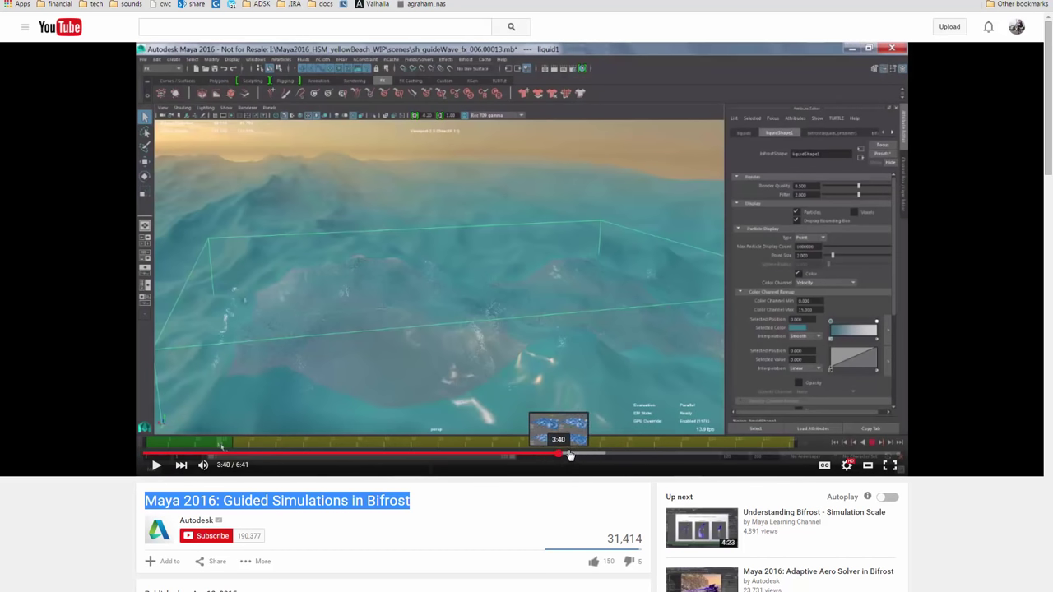
pyautogui.click(569, 457)
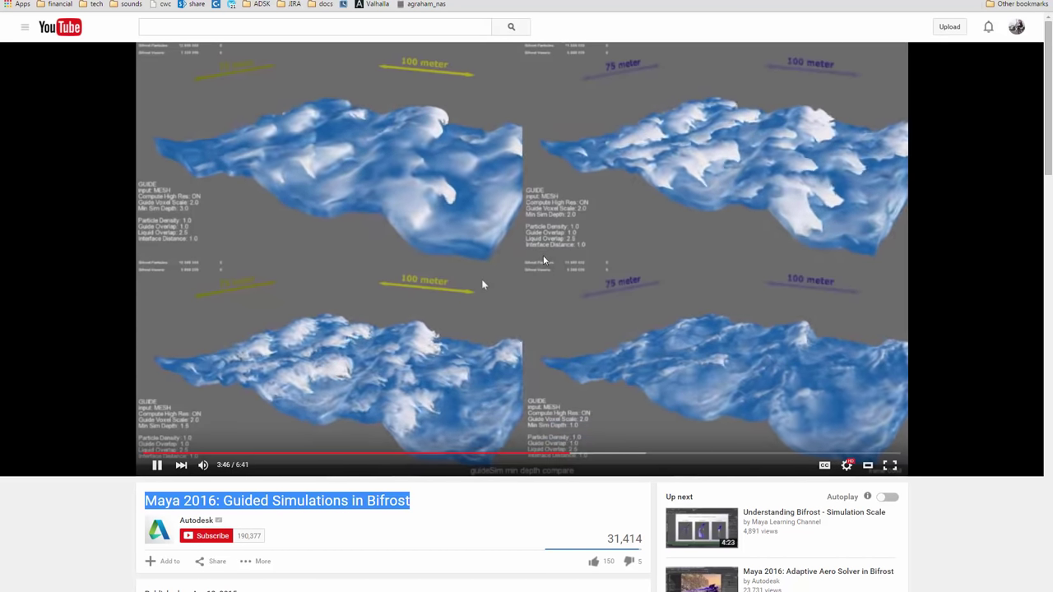
# Pause the comparison video, mute its sound and resume playback
pyautogui.click(483, 285)
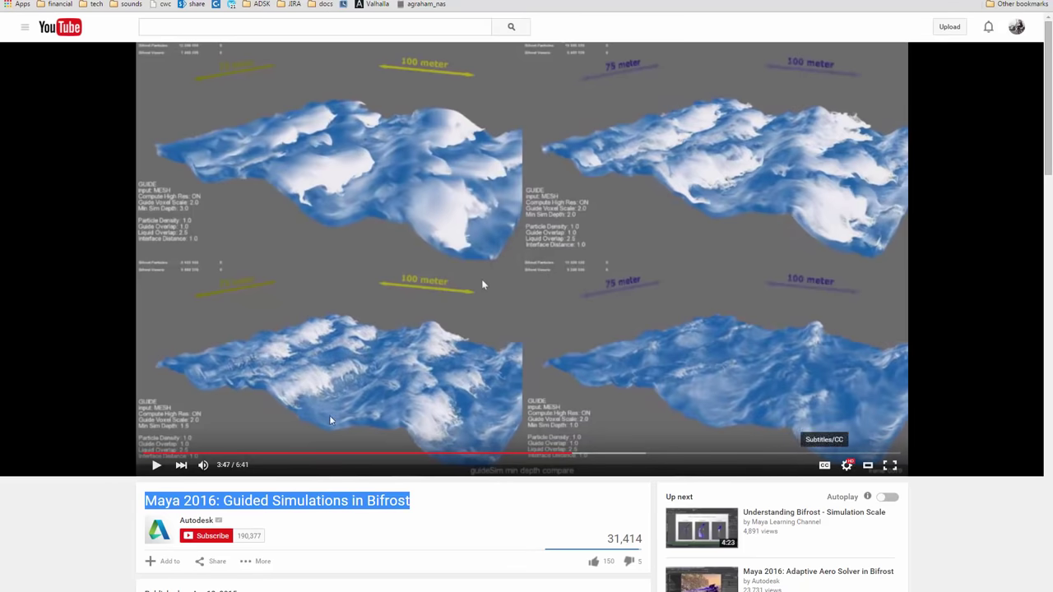
pyautogui.click(204, 465)
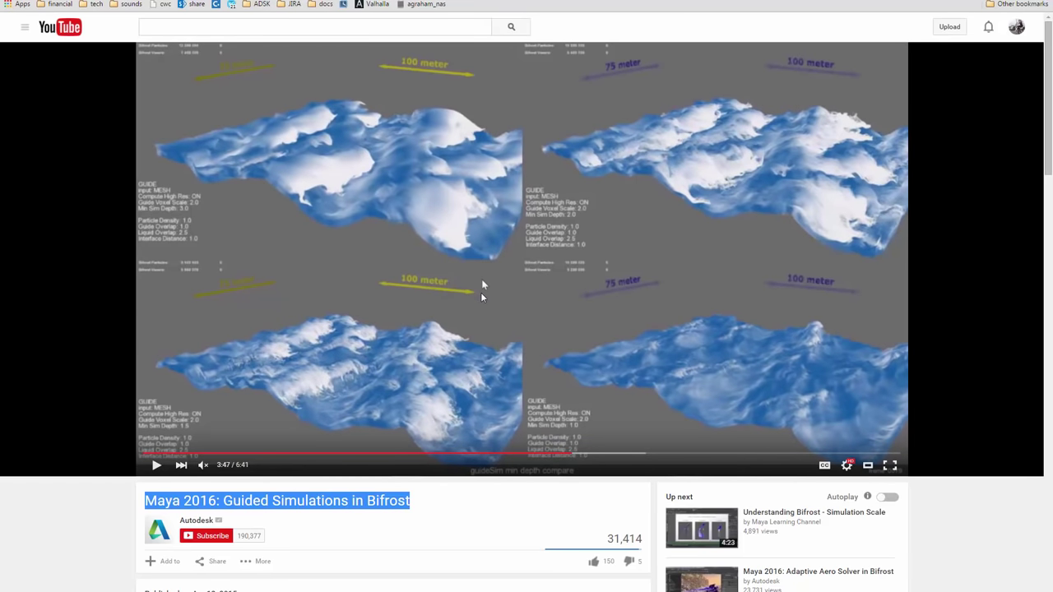
pyautogui.click(483, 284)
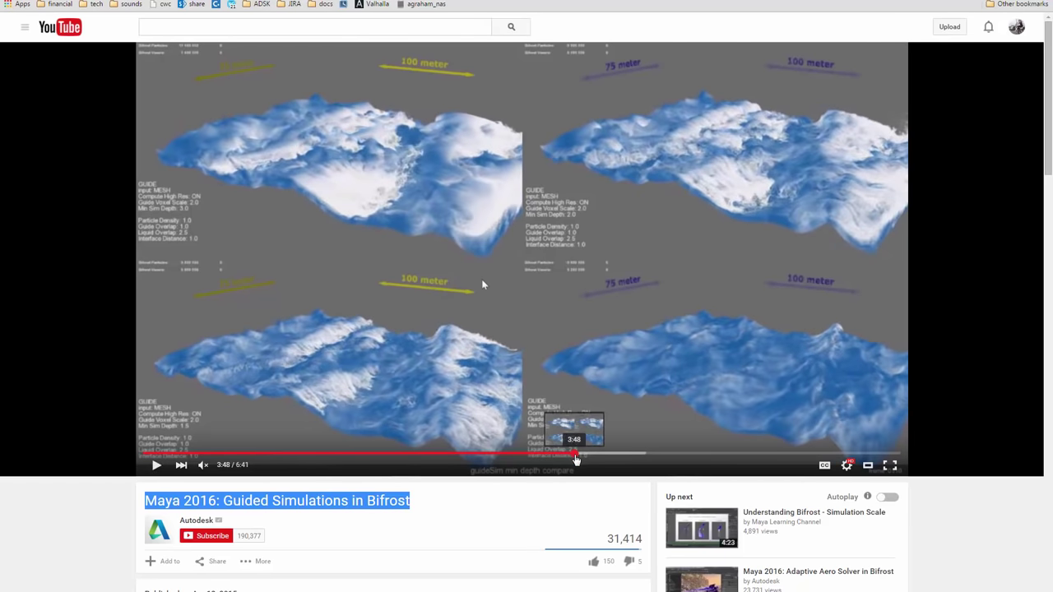
# Replay the minimum depth comparison in short, paused stretches and examine how the four wave simulations differ
pyautogui.moveTo(574, 456); pyautogui.dragTo(568, 458)
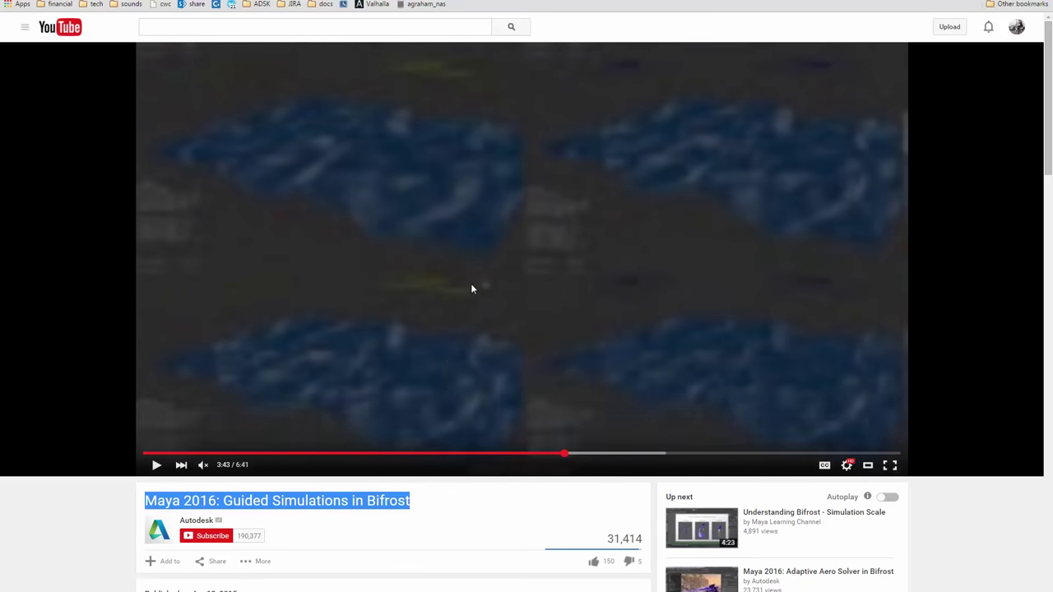
pyautogui.click(471, 283)
pyautogui.click(483, 284)
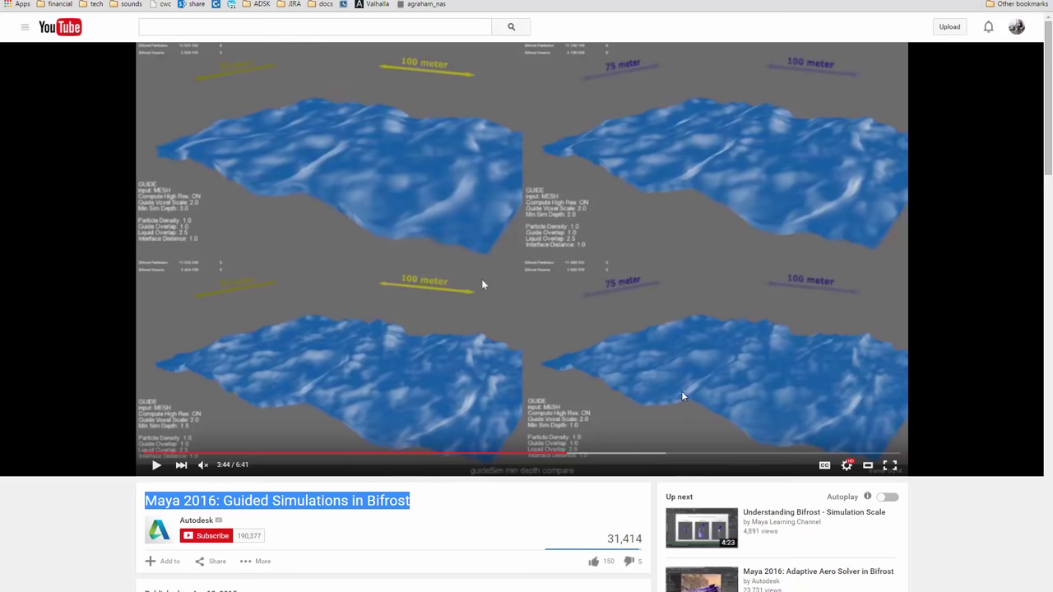
pyautogui.click(483, 285)
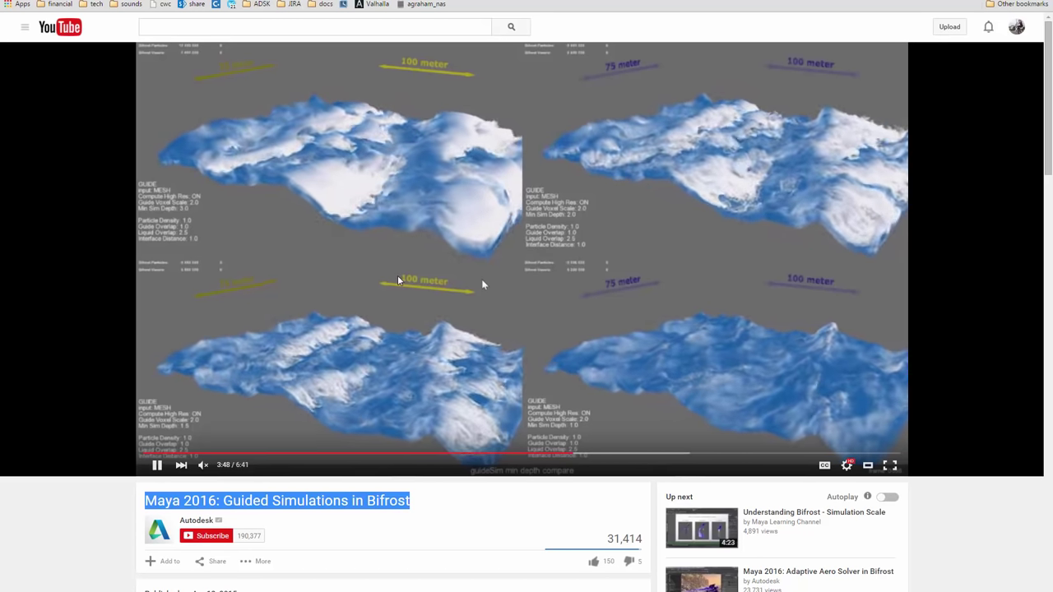
pyautogui.click(483, 285)
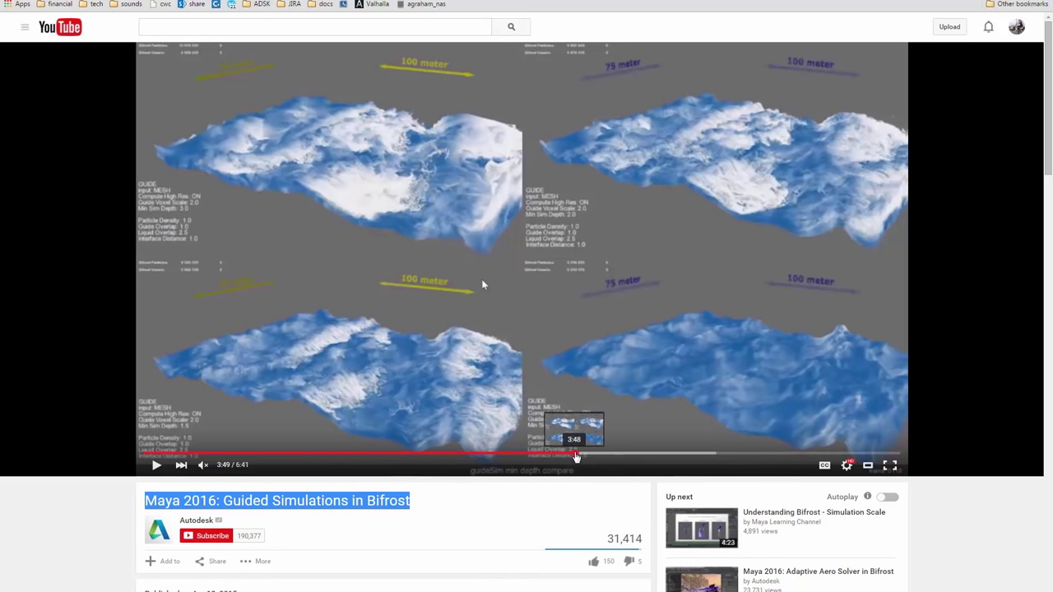
pyautogui.moveTo(584, 458)
pyautogui.mouseDown()
pyautogui.moveTo(522, 458)
pyautogui.moveTo(591, 458)
pyautogui.mouseUp()
pyautogui.click(605, 342)
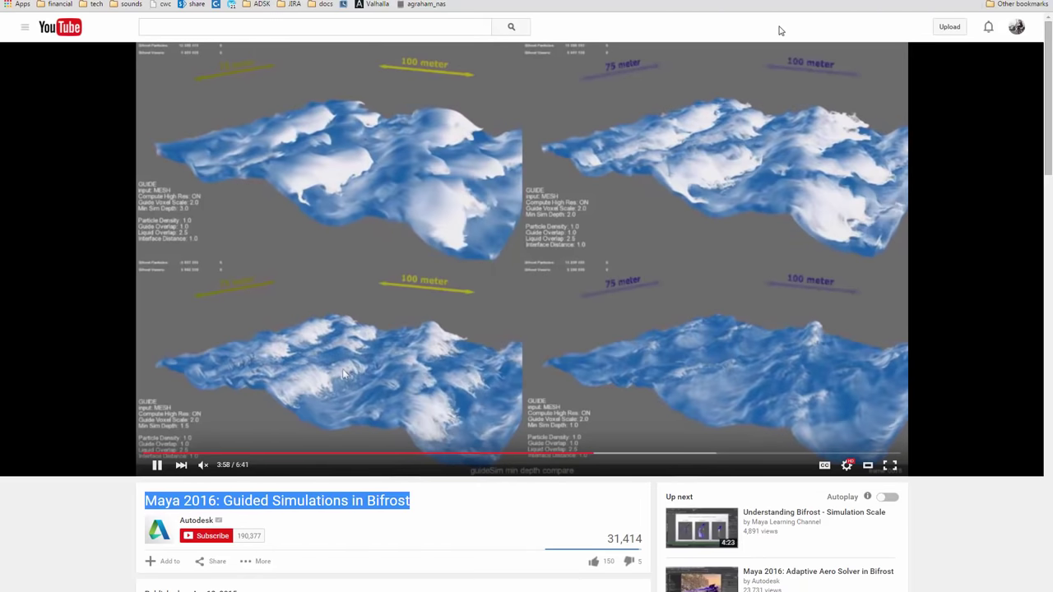
pyautogui.press('space')
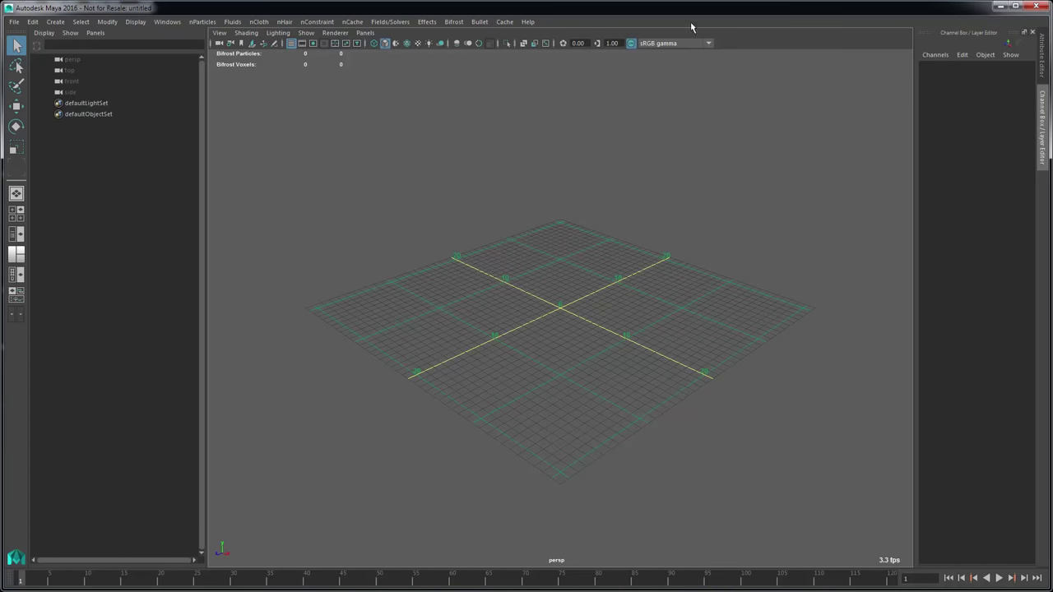
# Switch to Maya and import the Alembic cache ocean_anim.abc into the scene root
pyautogui.click(505, 21)
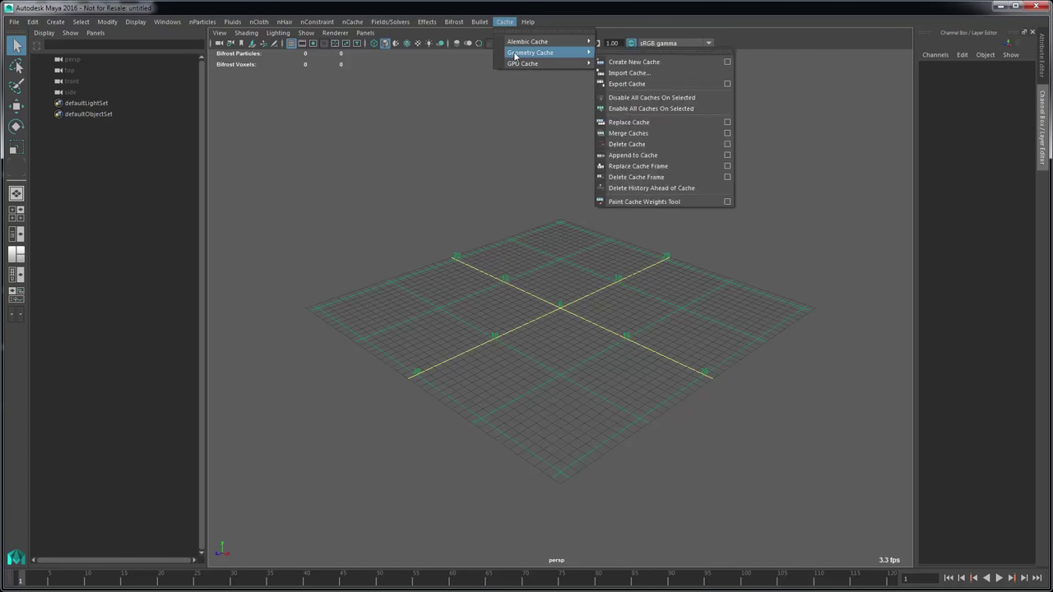
pyautogui.moveTo(543, 41)
pyautogui.click(649, 72)
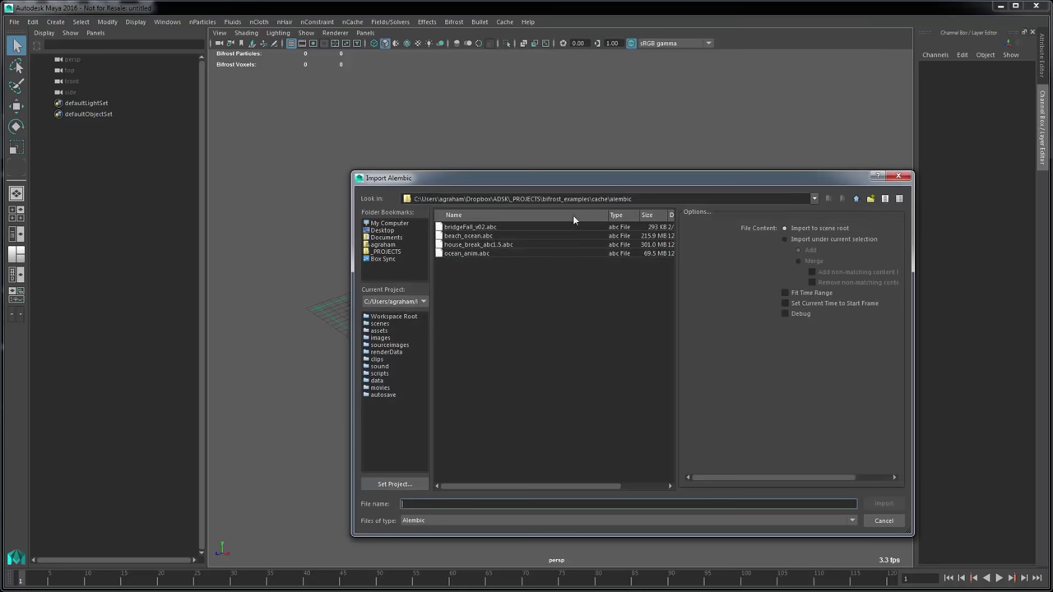
pyautogui.click(469, 254)
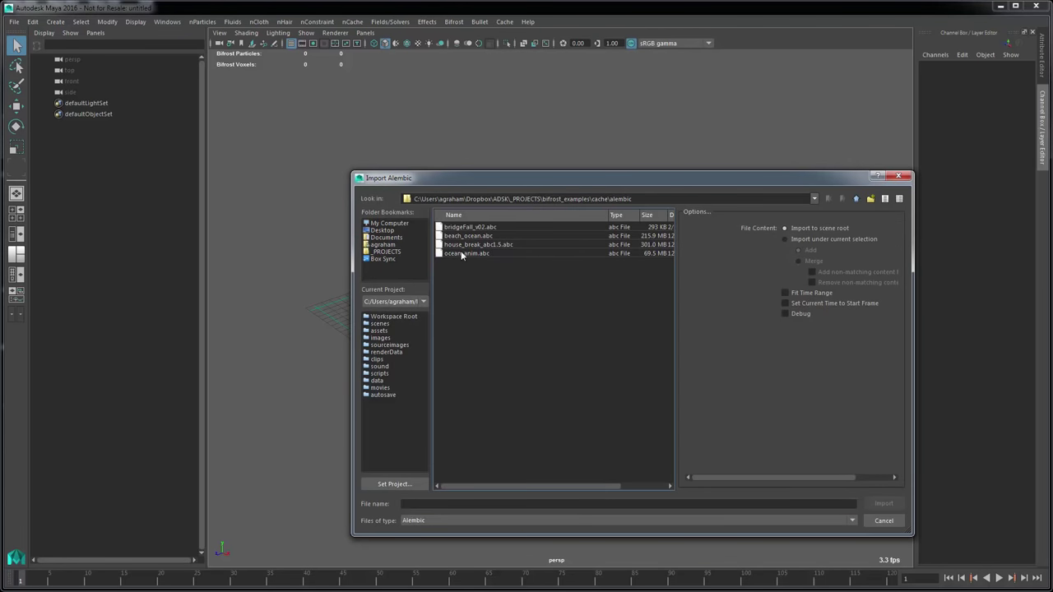
pyautogui.doubleClick(649, 258)
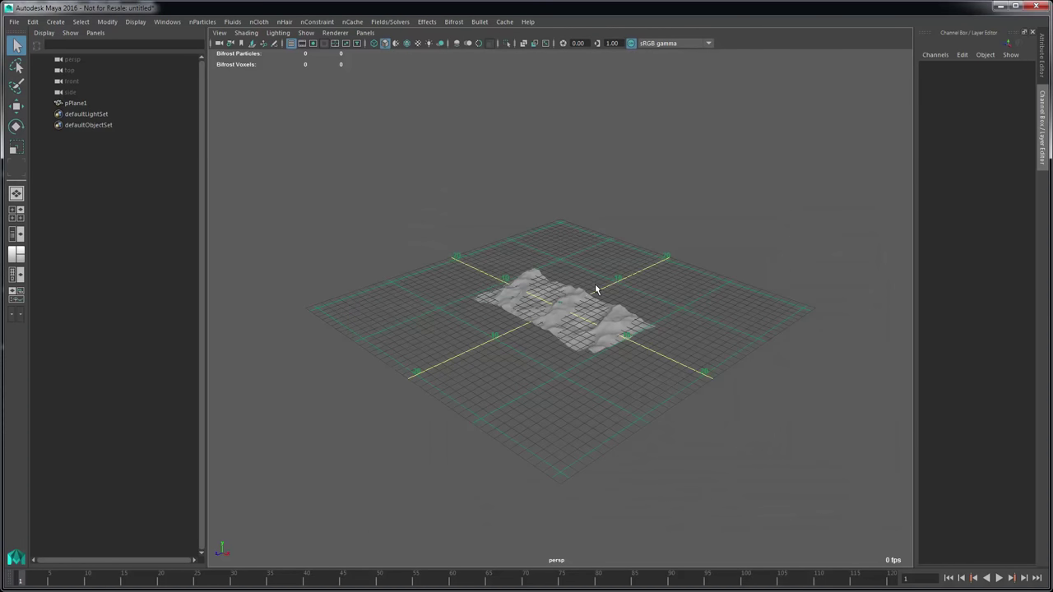
# Play back the imported ocean plane's animation in the perspective view and hide the grid
pyautogui.keyDown('alt'); pyautogui.moveTo(419, 379); pyautogui.dragTo(479, 390); pyautogui.keyUp('alt')
pyautogui.scroll(5, 442, 375)
pyautogui.hotkey('alt', 'v')
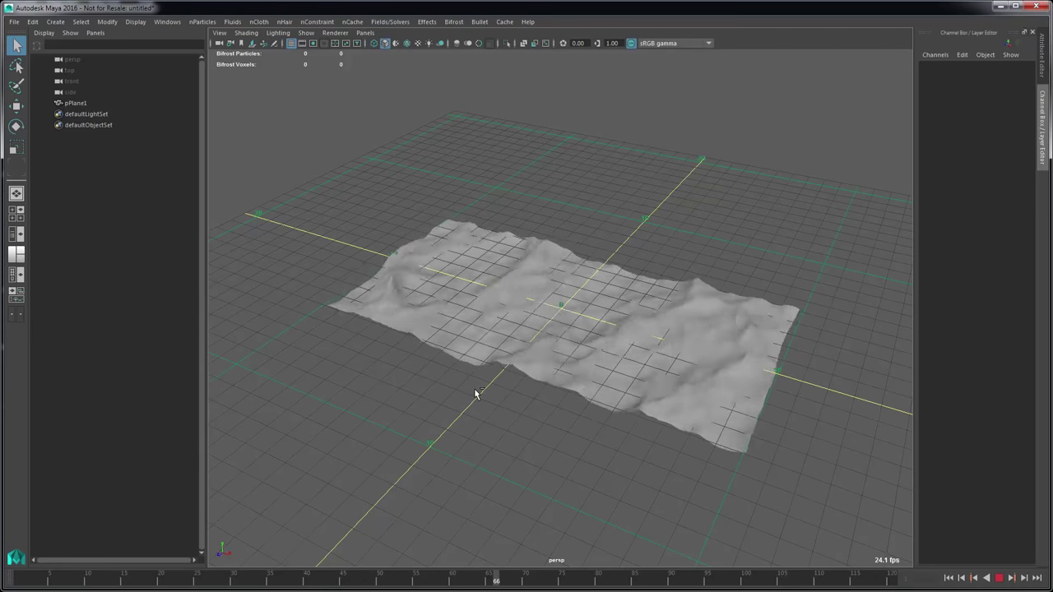
pyautogui.hotkey('alt', 'g')
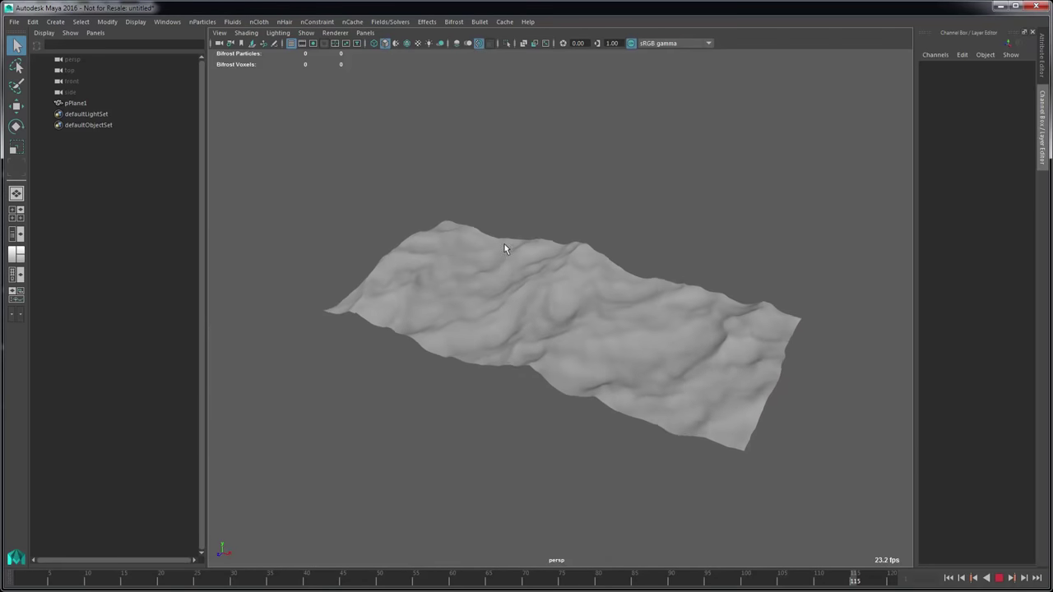
pyautogui.hotkey('alt', 'v')
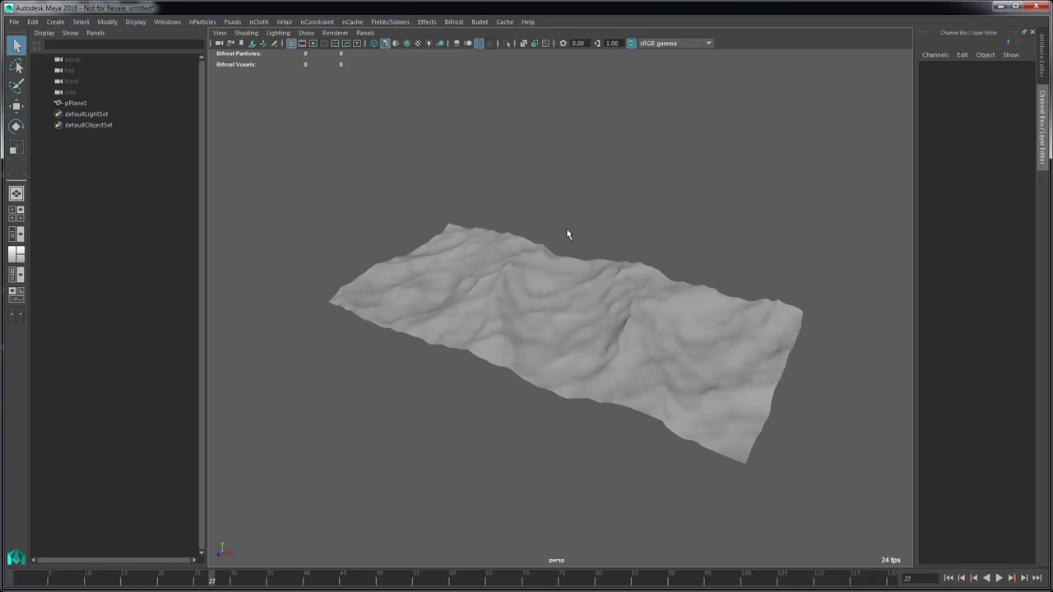
# Display the wireframe over the shaded ocean plane and play its animation again up close
pyautogui.hotkey('alt', '5')
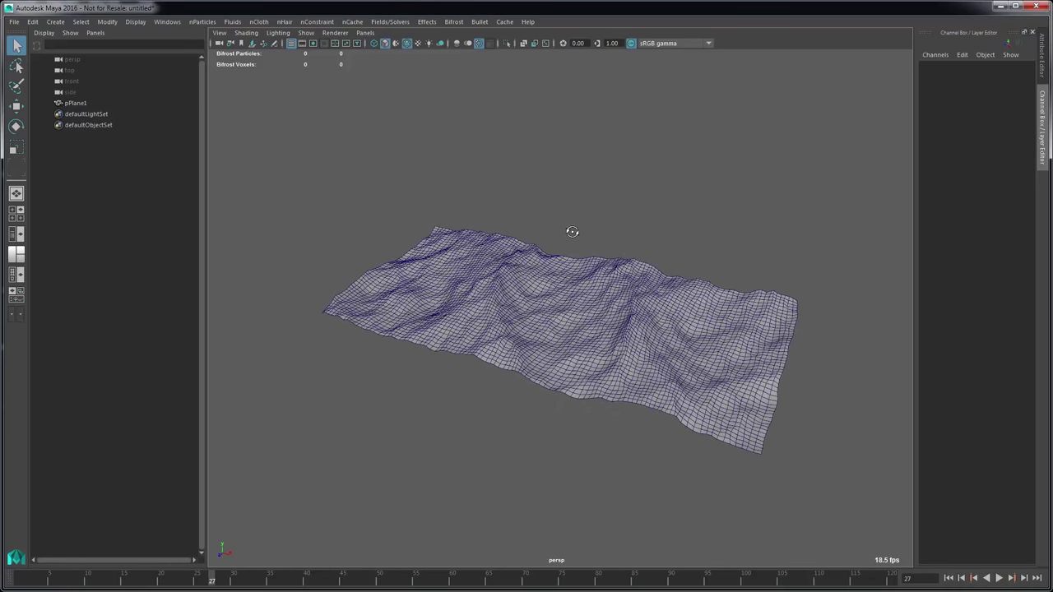
pyautogui.moveTo(572, 232)
pyautogui.keyDown('alt'); pyautogui.mouseDown()
pyautogui.moveTo(587, 245)
pyautogui.moveTo(559, 251)
pyautogui.mouseUp(); pyautogui.keyUp('alt')
pyautogui.scroll(3, 559, 251)
pyautogui.hotkey('alt', 'v')
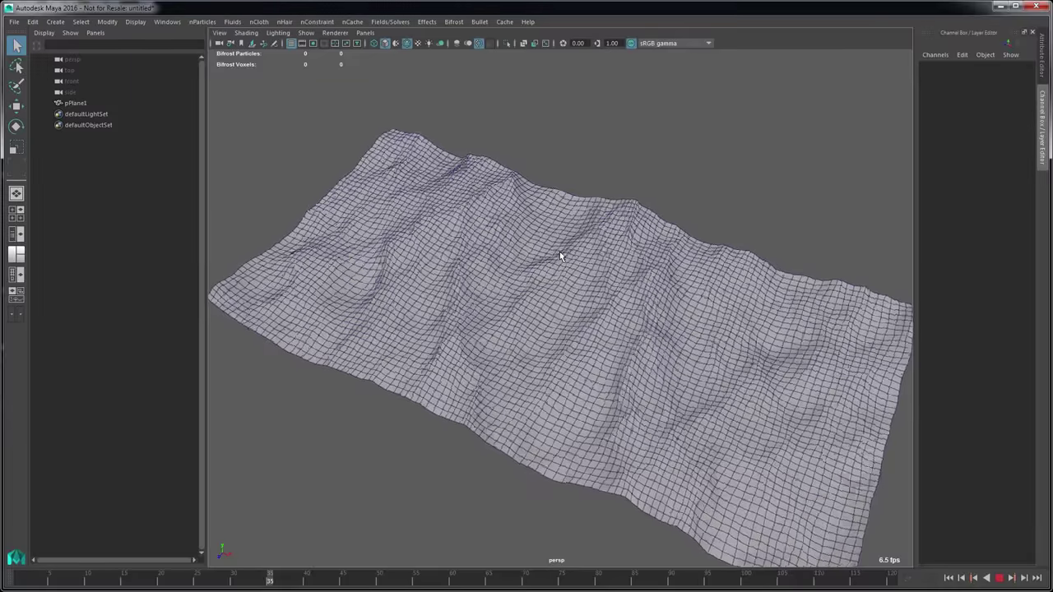
# Examine the ocean plane's mesh and motion from the top view without the grid, and its shape from the perspective view
pyautogui.press('space')
pyautogui.moveTo(667, 233); pyautogui.dragTo(631, 228)
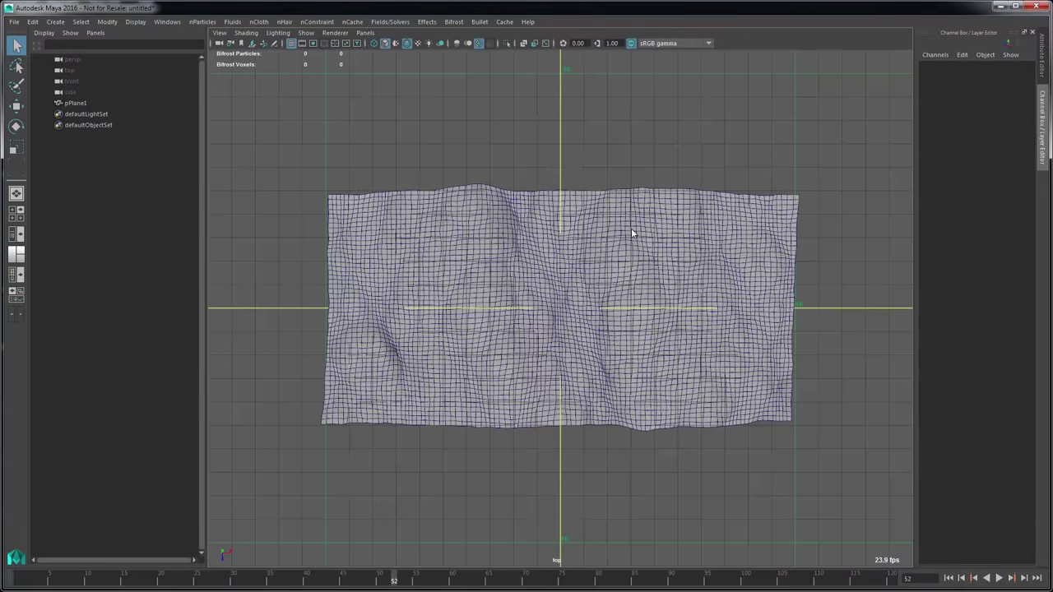
pyautogui.scroll(6, 520, 329)
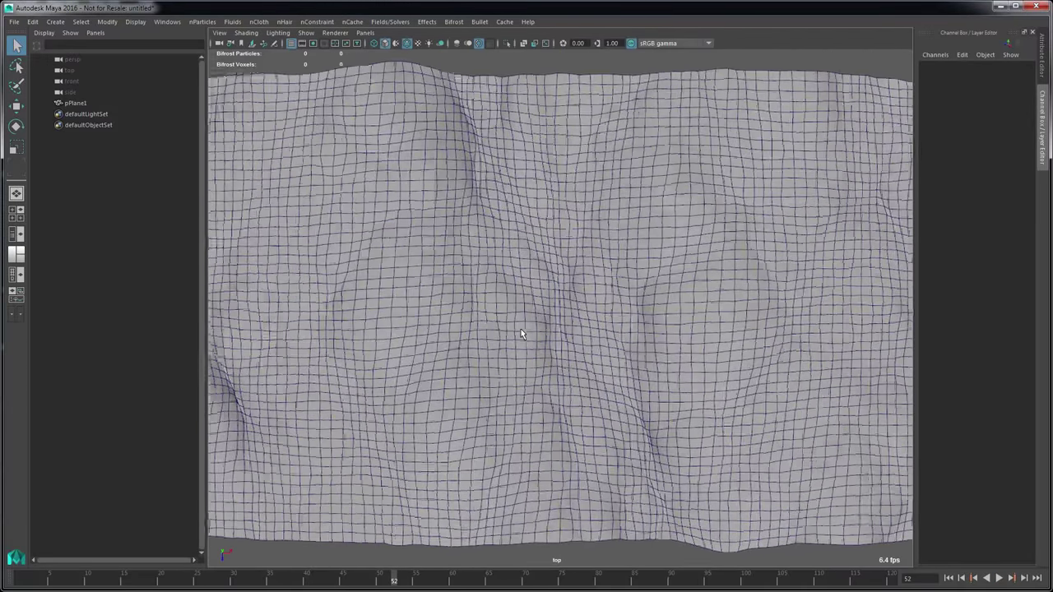
pyautogui.scroll(-5, 523, 327)
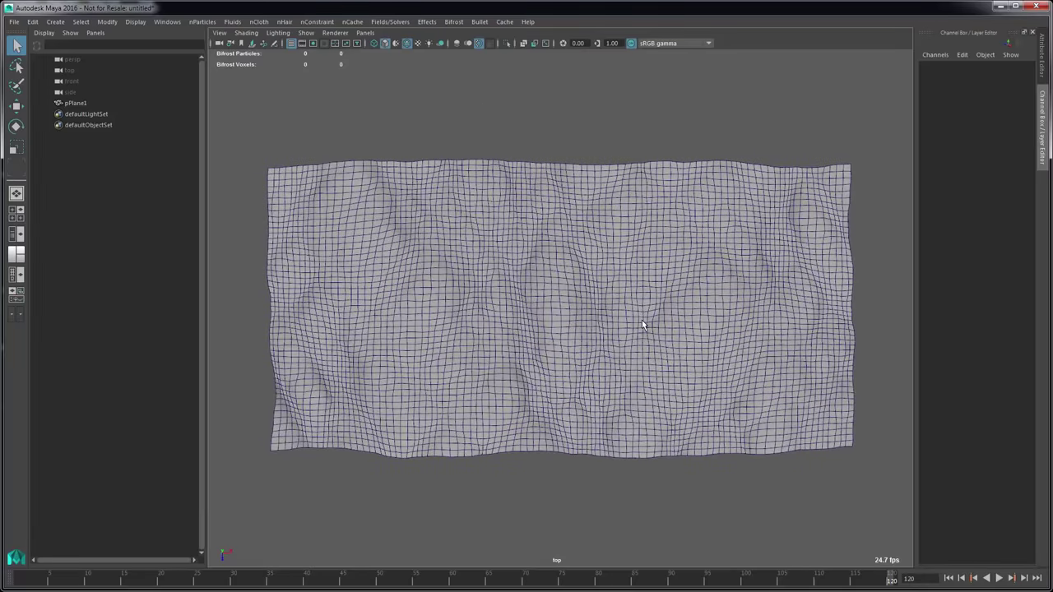
pyautogui.hotkey('alt', 'v')
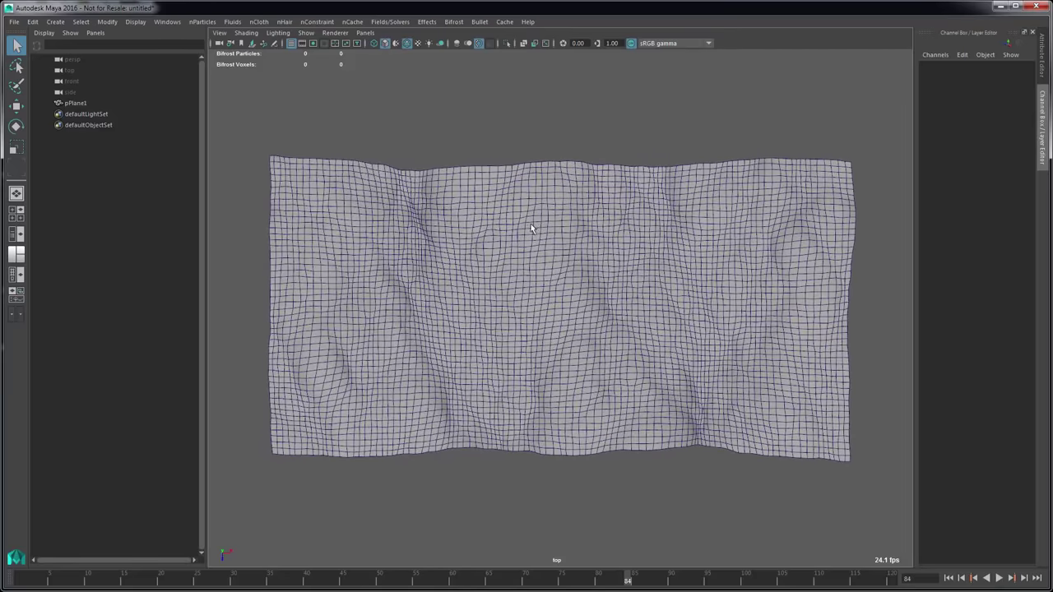
pyautogui.press('space')
pyautogui.moveTo(542, 217); pyautogui.dragTo(545, 198)
pyautogui.keyDown('alt'); pyautogui.moveTo(580, 287); pyautogui.dragTo(590, 282); pyautogui.keyUp('alt')
pyautogui.scroll(-3, 586, 282)
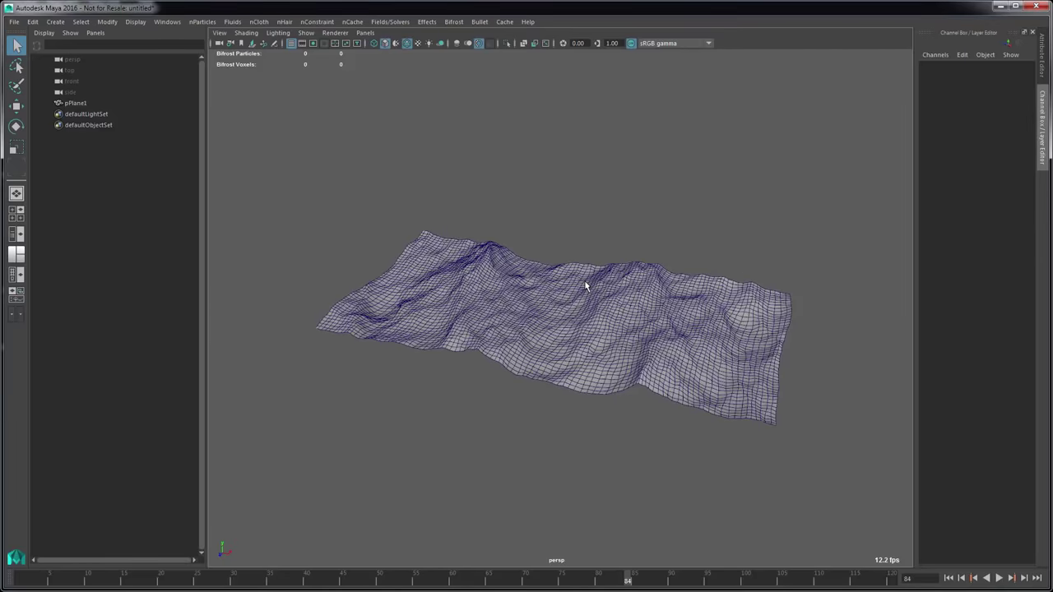
pyautogui.moveTo(624, 337)
pyautogui.keyDown('alt'); pyautogui.mouseDown()
pyautogui.moveTo(650, 349)
pyautogui.moveTo(622, 329)
pyautogui.mouseUp(); pyautogui.keyUp('alt')
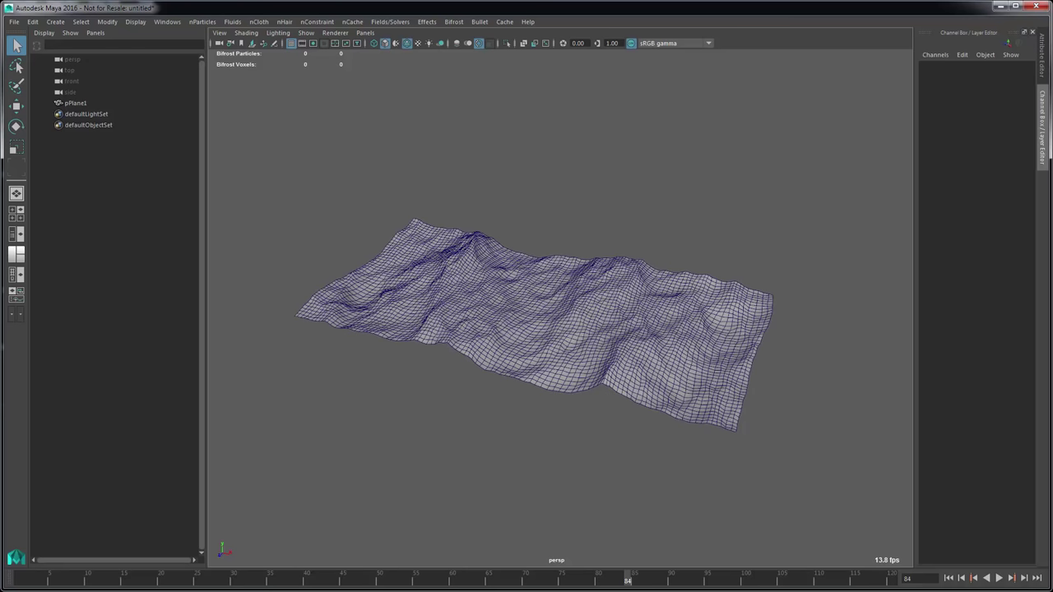
pyautogui.keyDown('alt'); pyautogui.moveTo(627, 293); pyautogui.dragTo(570, 319); pyautogui.keyUp('alt')
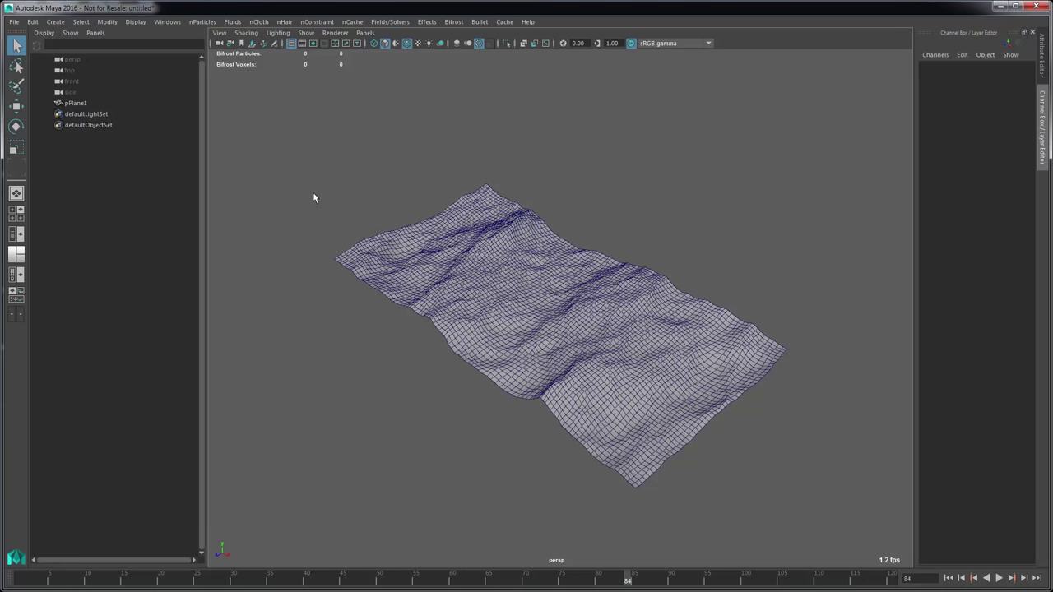
# Create a polygon plane and move it beside the ocean mesh to a translateZ of about -12.3
pyautogui.hotkey('ctrl', 'space')
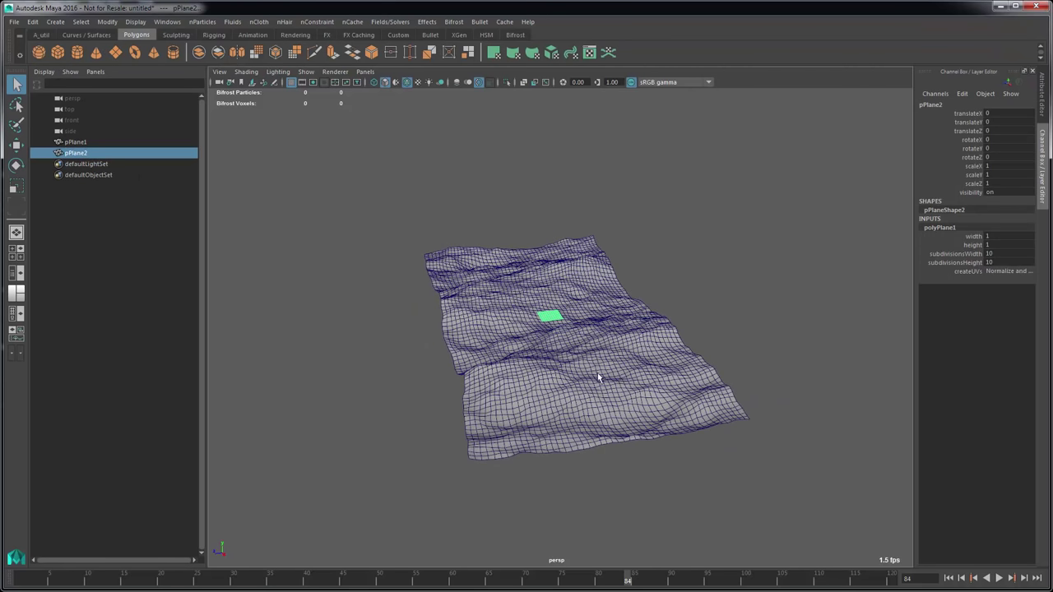
pyautogui.press('r')
pyautogui.moveTo(501, 321); pyautogui.dragTo(664, 312)
pyautogui.hotkey('ctrl', 'z')
pyautogui.press('f')
pyautogui.press('w')
pyautogui.keyDown('alt'); pyautogui.moveTo(604, 373); pyautogui.dragTo(412, 418, button='right'); pyautogui.keyUp('alt')
pyautogui.moveTo(508, 334); pyautogui.dragTo(862, 321)
pyautogui.keyDown('alt'); pyautogui.moveTo(863, 321); pyautogui.dragTo(813, 312, button='right'); pyautogui.keyUp('alt')
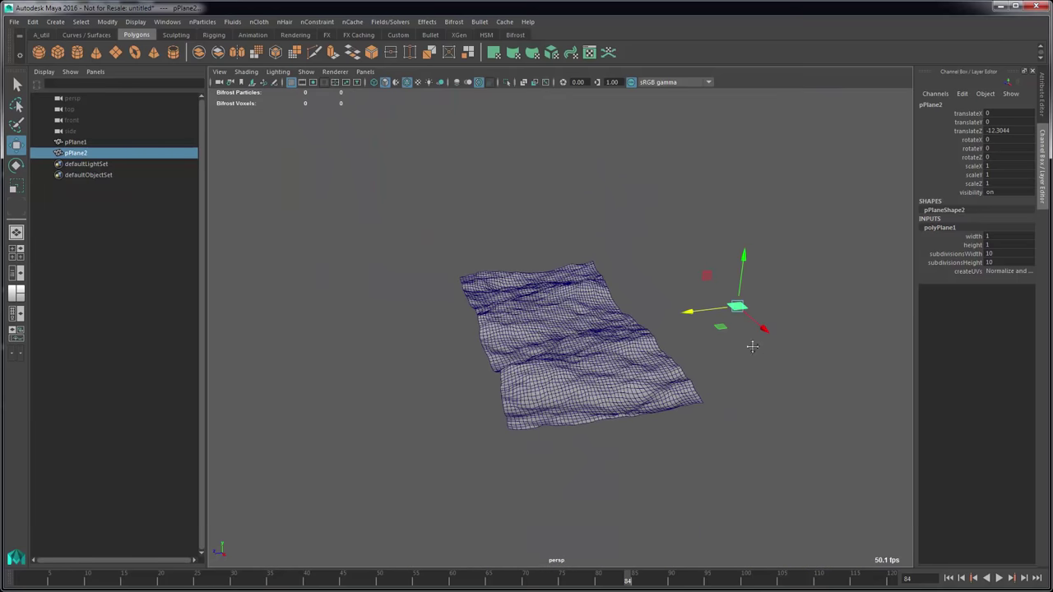
# Scale the new plane to about 24.5 in X and about 9.4 in Y and Z
pyautogui.press('r')
pyautogui.keyDown('alt'); pyautogui.moveTo(752, 346); pyautogui.dragTo(696, 367, button='middle'); pyautogui.keyUp('alt')
pyautogui.keyDown('shift'); pyautogui.moveTo(707, 417); pyautogui.dragTo(821, 510, button='middle'); pyautogui.keyUp('shift')
pyautogui.press('alt')
# Set the new plane's width subdivisions to 100 and height subdivisions to 40, and return to the selection tool
pyautogui.doubleClick(1008, 254)
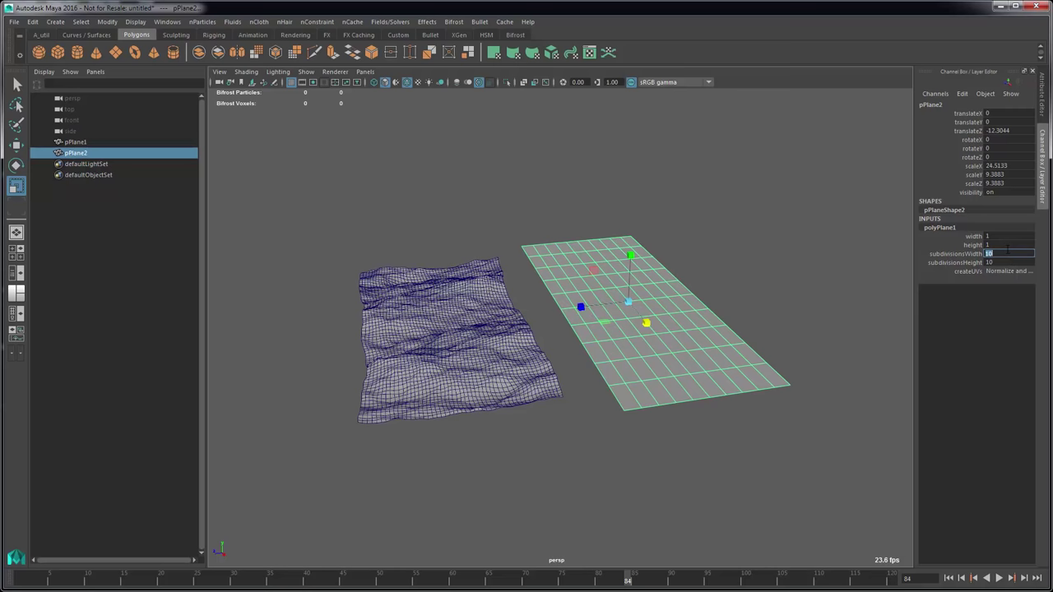
pyautogui.write('100')
pyautogui.press('Tab')
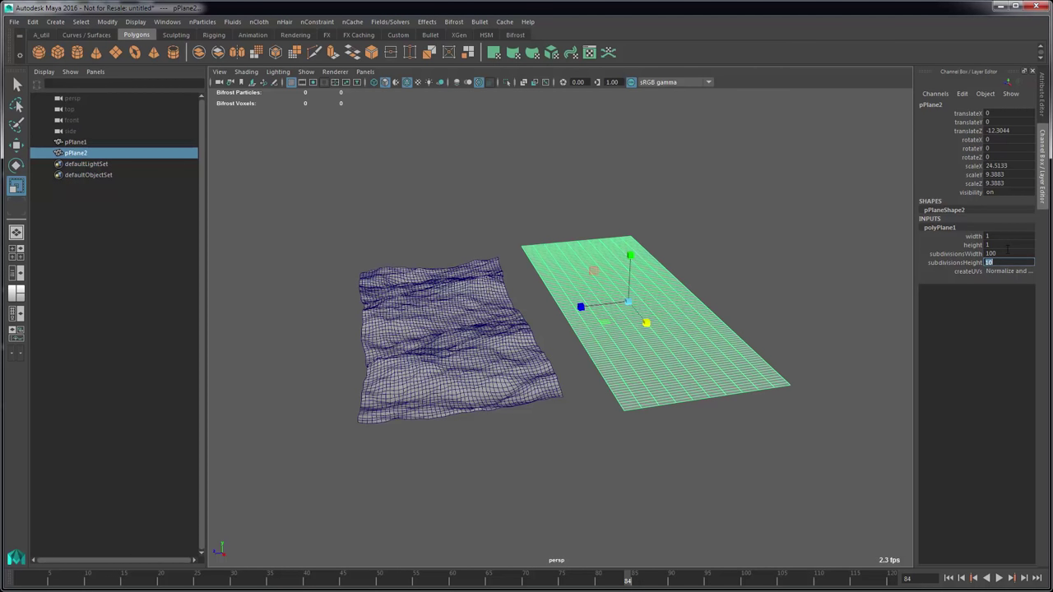
pyautogui.write('40')
pyautogui.press('Return')
pyautogui.keyDown('alt'); pyautogui.moveTo(634, 302); pyautogui.dragTo(686, 290); pyautogui.keyUp('alt')
pyautogui.press('q')
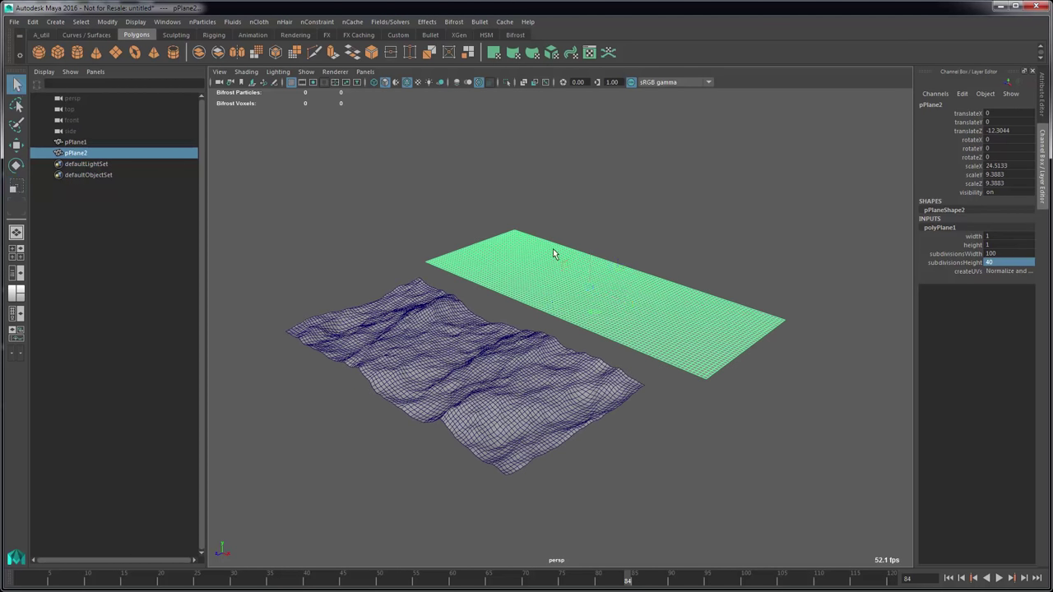
# Add a texture deformer to the new plane and set its direction to Normal
pyautogui.click(498, 258)
pyautogui.press('h')
pyautogui.moveTo(443, 97); pyautogui.dragTo(468, 69)
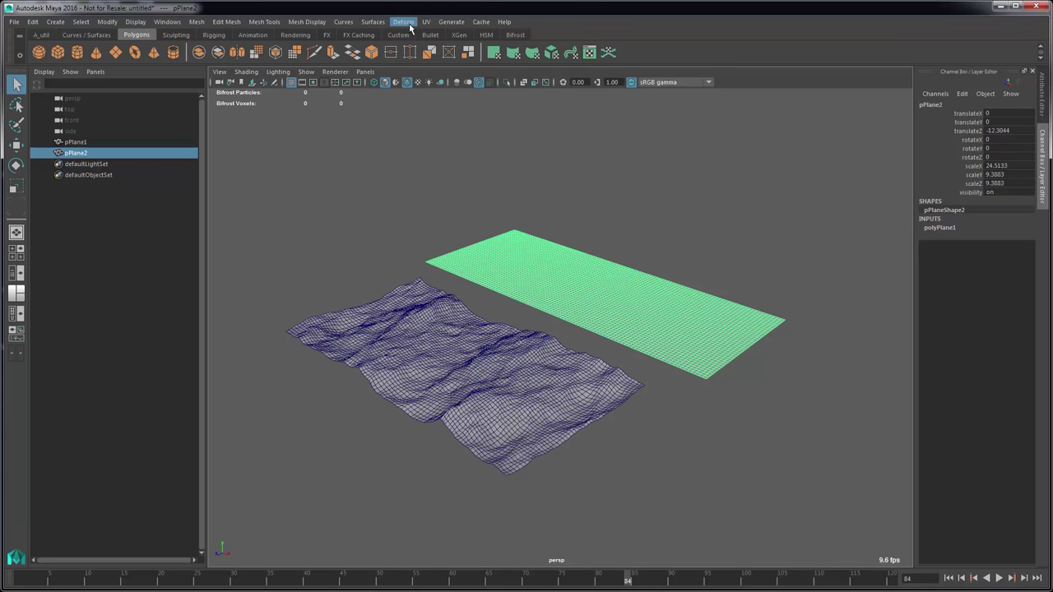
pyautogui.click(403, 21)
pyautogui.click(431, 188)
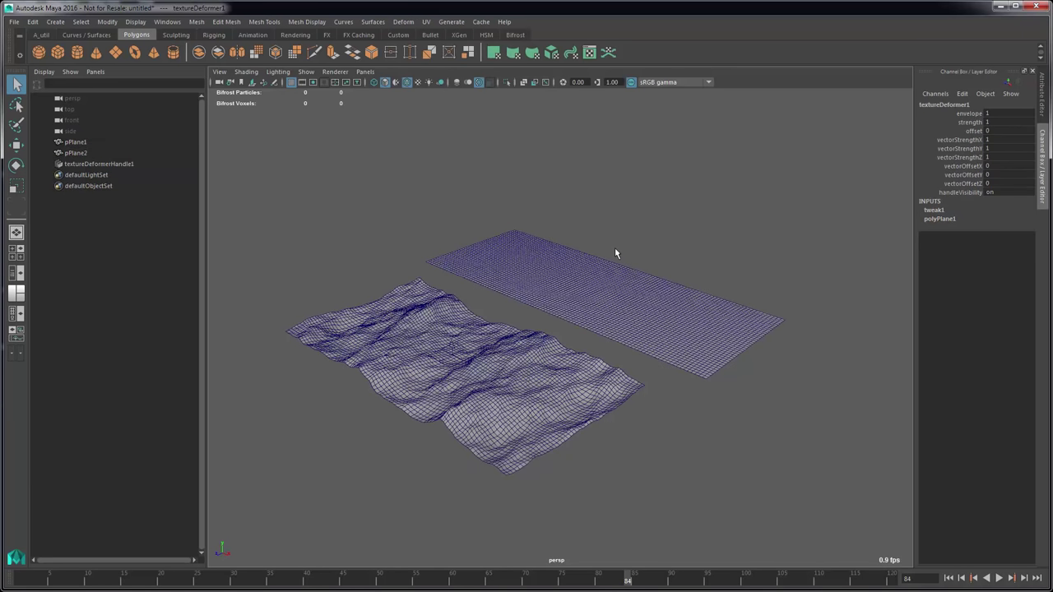
pyautogui.hotkey('ctrl', 'a')
pyautogui.click(901, 189)
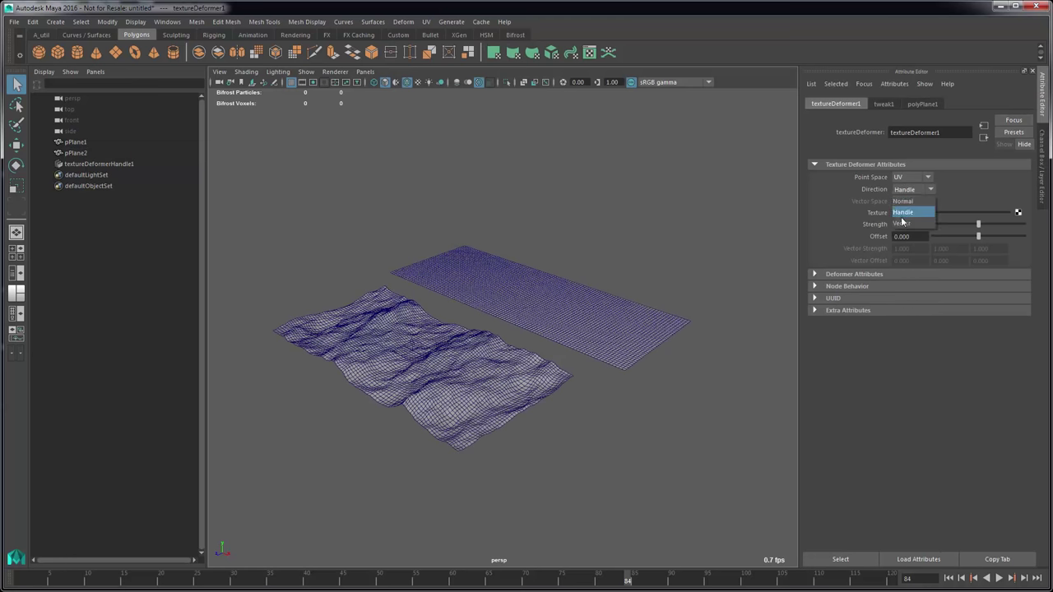
pyautogui.click(905, 201)
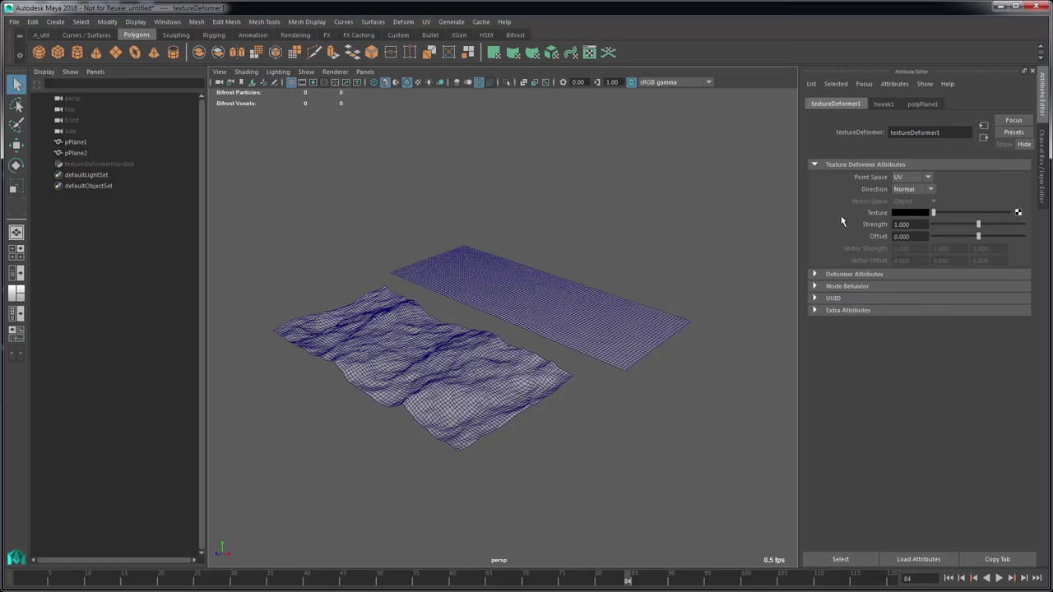
# Map an Ocean texture to the deformer and raise the texture's wave height to about 0.94
pyautogui.click(1019, 213)
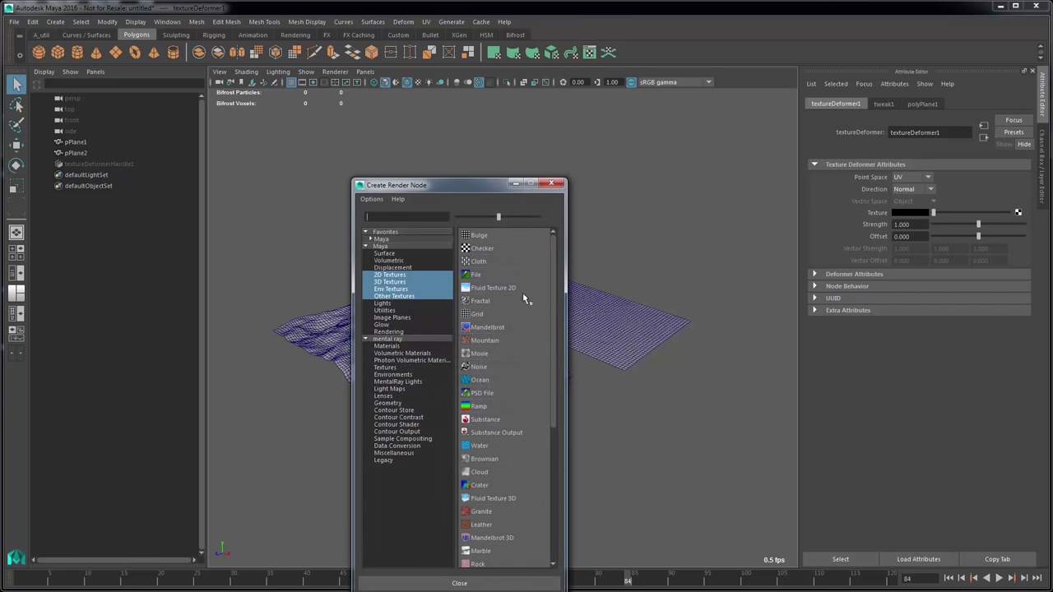
pyautogui.click(494, 379)
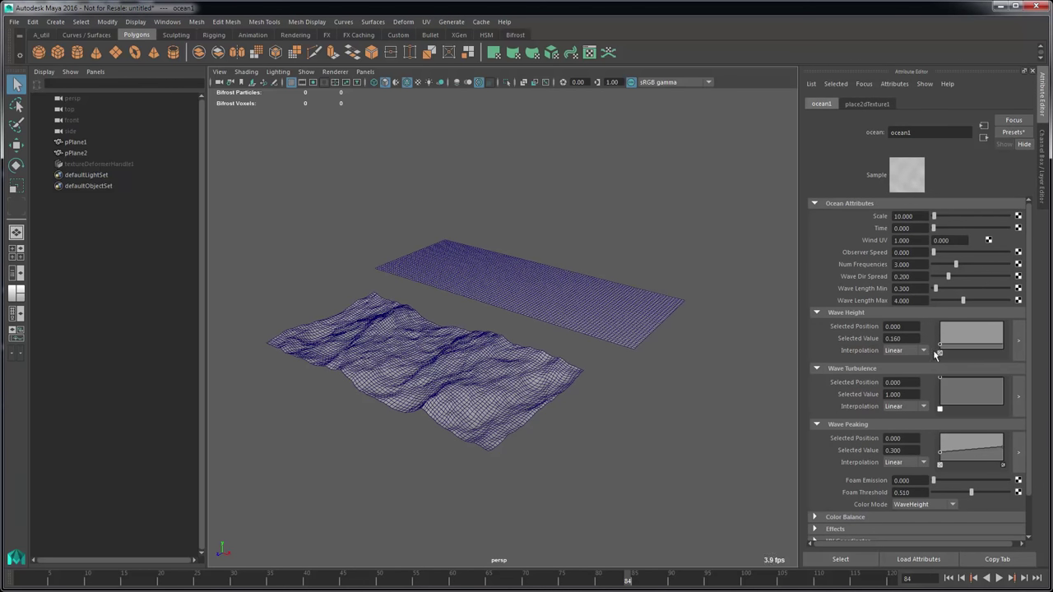
pyautogui.moveTo(941, 349); pyautogui.dragTo(939, 324)
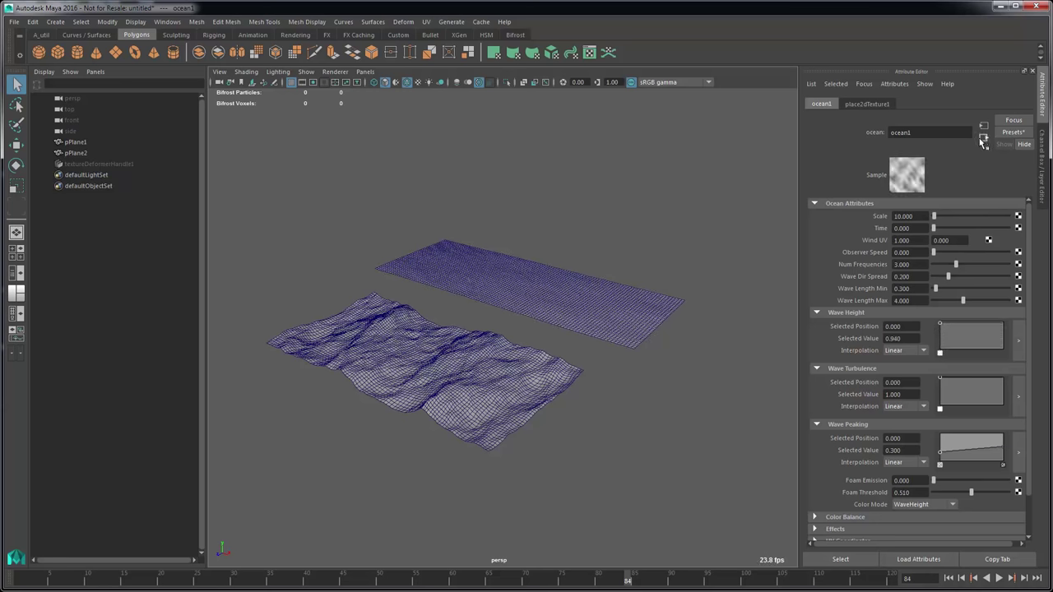
# Set the texture deformer's strength to 10 and its offset to -10
pyautogui.click(983, 138)
pyautogui.click(922, 224)
pyautogui.write('1')
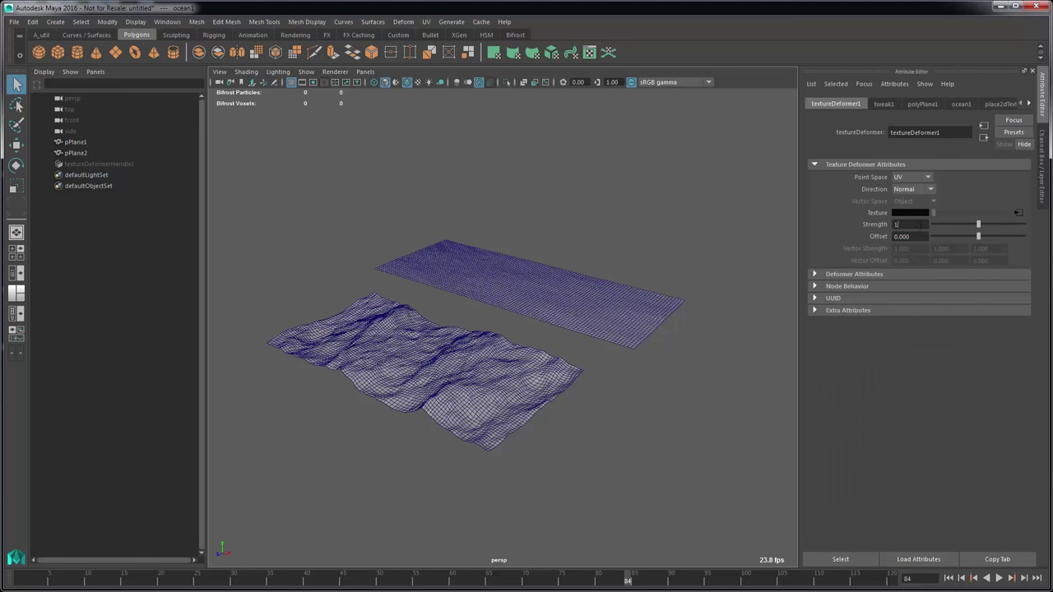
pyautogui.write('0')
pyautogui.press('Tab')
pyautogui.write('-10')
pyautogui.press('Return')
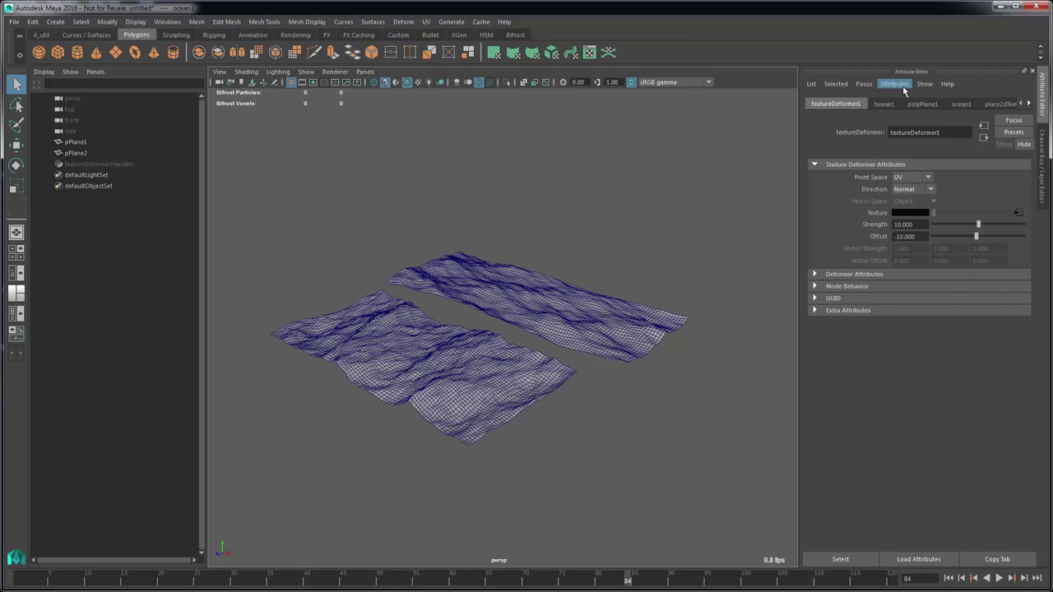
# Set the ocean texture's Wind UV to 0 and 1, play the animation briefly and return to the first frame
pyautogui.click(1019, 213)
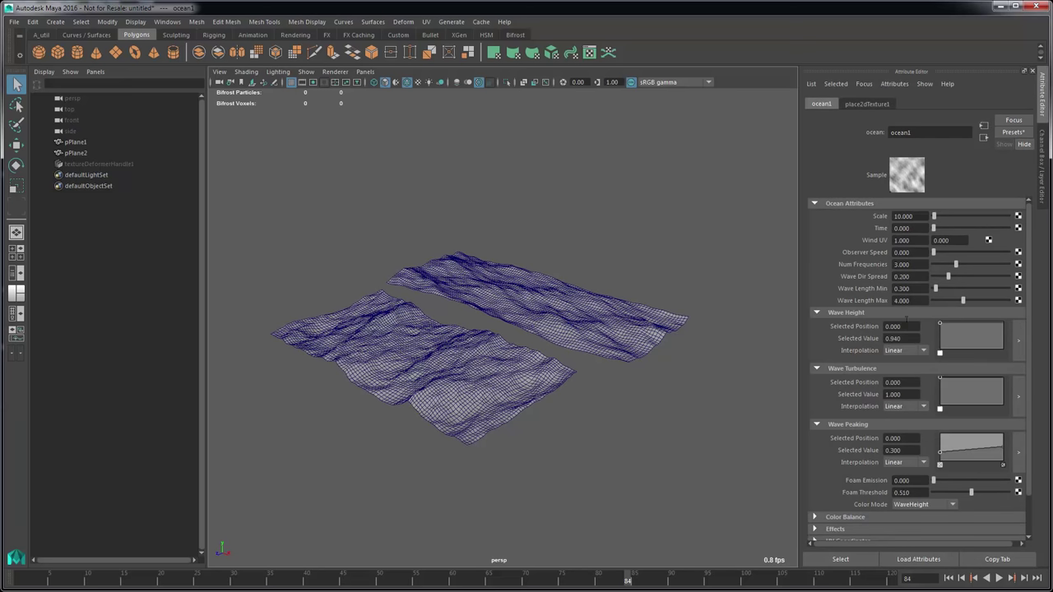
pyautogui.write('0')
pyautogui.press('Tab')
pyautogui.hotkey('alt', 'shift', 'v')
pyautogui.hotkey('alt', 'v')
pyautogui.hotkey('alt', 'v')
pyautogui.hotkey('alt', 'shift', 'v')
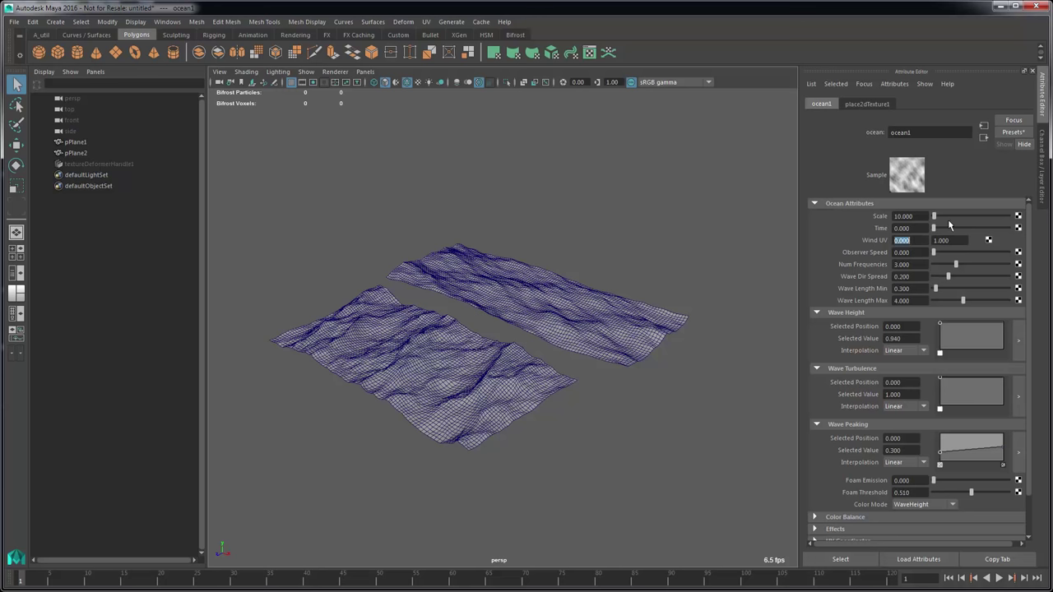
# Drive the ocean texture's Time with the expression =time and play the animation
pyautogui.moveTo(949, 224); pyautogui.dragTo(975, 227)
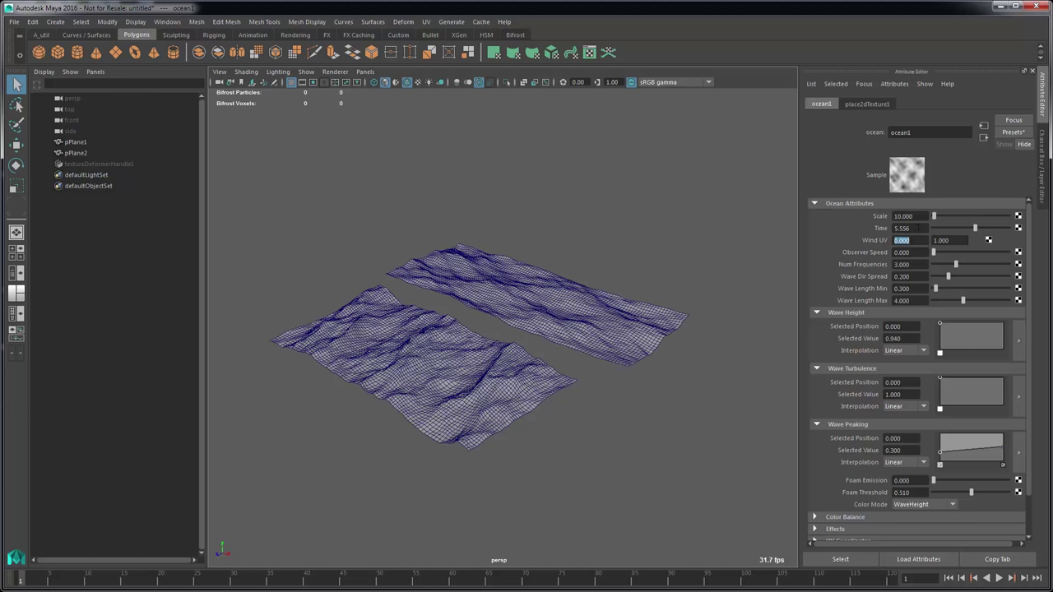
pyautogui.click(913, 228)
pyautogui.write('=time')
pyautogui.press('Return')
pyautogui.hotkey('alt', 'v')
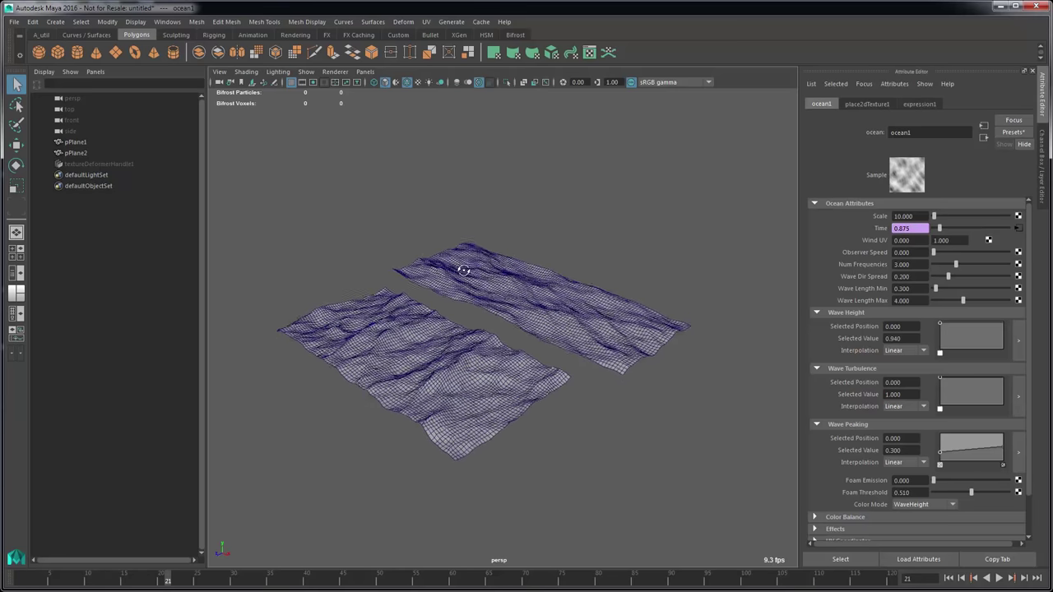
# Compare the wave motion of both planes from the top view during playback
pyautogui.press('space')
pyautogui.moveTo(547, 280); pyautogui.dragTo(494, 283)
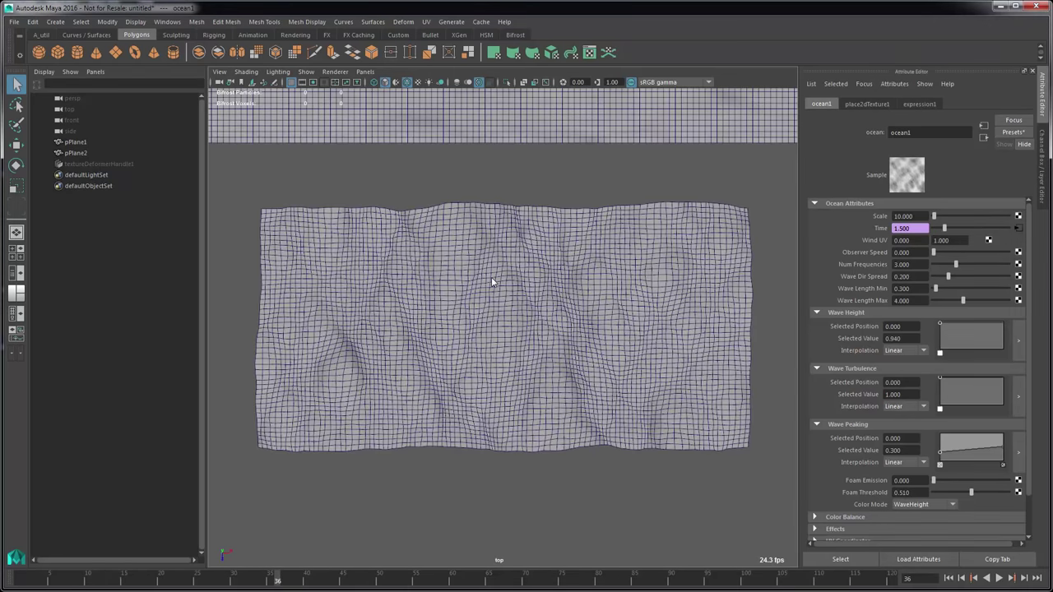
pyautogui.scroll(-7, 488, 286)
pyautogui.hotkey('alt', 'v')
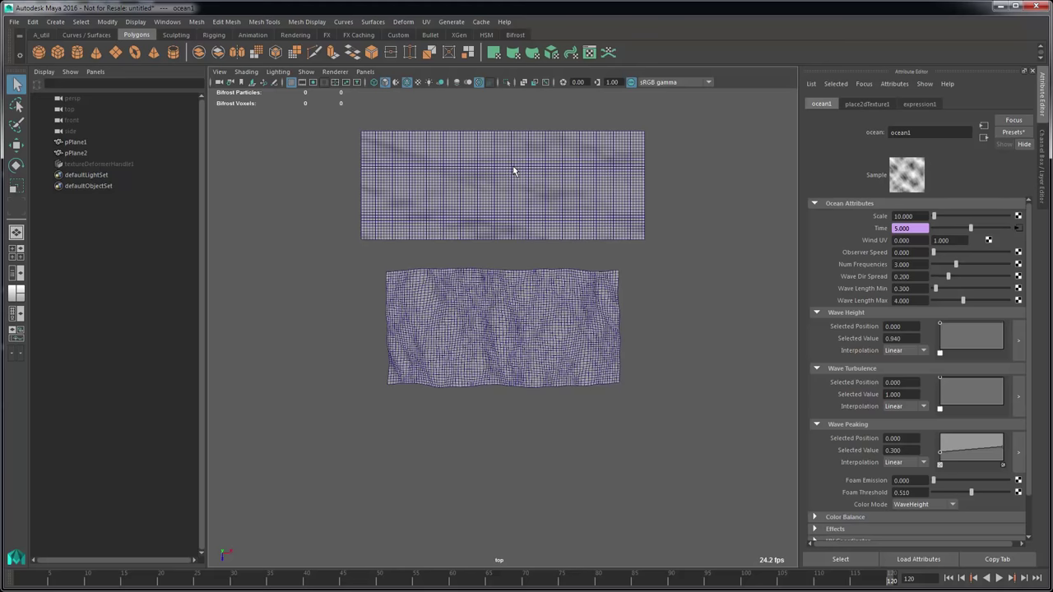
pyautogui.hotkey('alt', 'v')
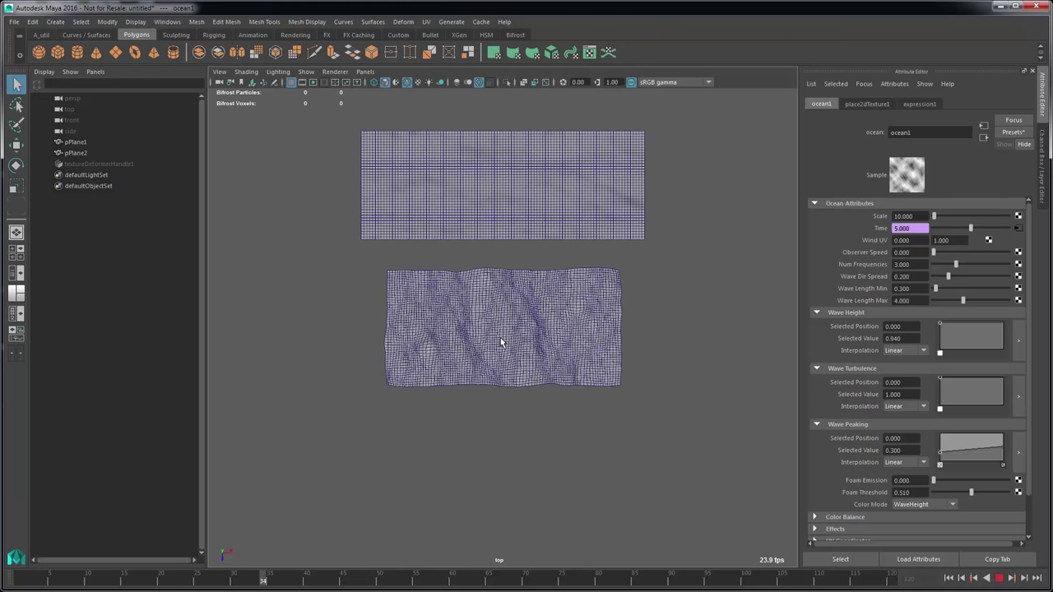
pyautogui.scroll(2, 500, 343)
pyautogui.keyDown('alt'); pyautogui.moveTo(557, 229); pyautogui.dragTo(546, 271, button='middle'); pyautogui.keyUp('alt')
pyautogui.scroll(1, 544, 267)
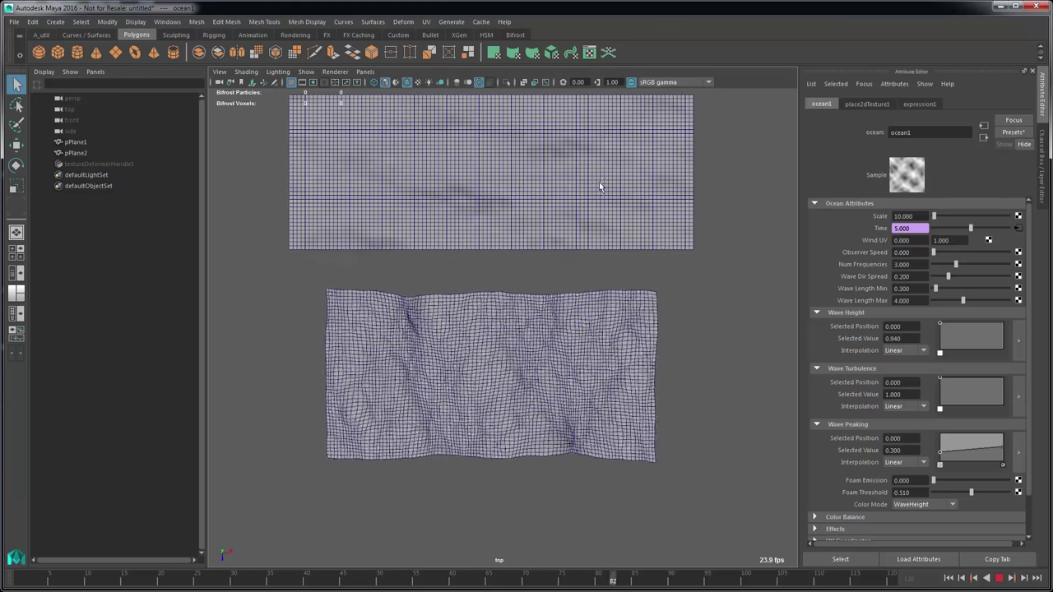
# Compare the animated wave shapes of both planes in the perspective view
pyautogui.press('space')
pyautogui.moveTo(530, 238); pyautogui.dragTo(524, 182)
pyautogui.moveTo(560, 351)
pyautogui.keyDown('alt'); pyautogui.mouseDown()
pyautogui.moveTo(501, 347)
pyautogui.moveTo(576, 362)
pyautogui.mouseUp(); pyautogui.keyUp('alt')
pyautogui.hotkey('alt', 'v')
pyautogui.hotkey('alt', 'v')
pyautogui.hotkey('alt', 'v')
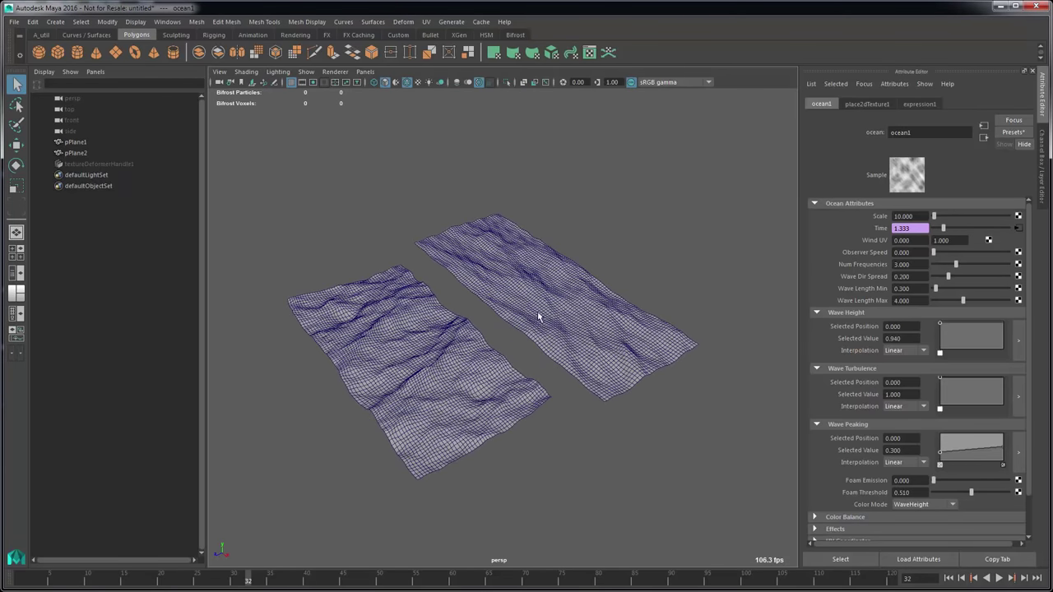
pyautogui.keyDown('alt'); pyautogui.moveTo(562, 309); pyautogui.dragTo(520, 299); pyautogui.keyUp('alt')
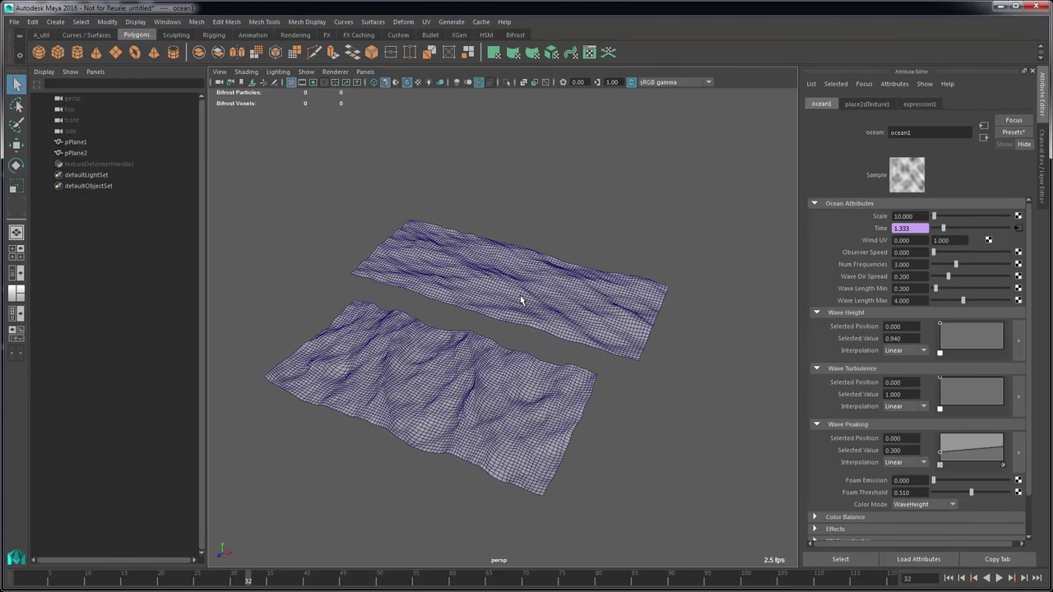
# Delete the texture-deformed plane and keep only the cached ocean mesh, left unselected
pyautogui.press('Delete')
pyautogui.keyDown('alt'); pyautogui.moveTo(435, 310); pyautogui.dragTo(576, 368); pyautogui.keyUp('alt')
pyautogui.moveTo(601, 231); pyautogui.dragTo(576, 366)
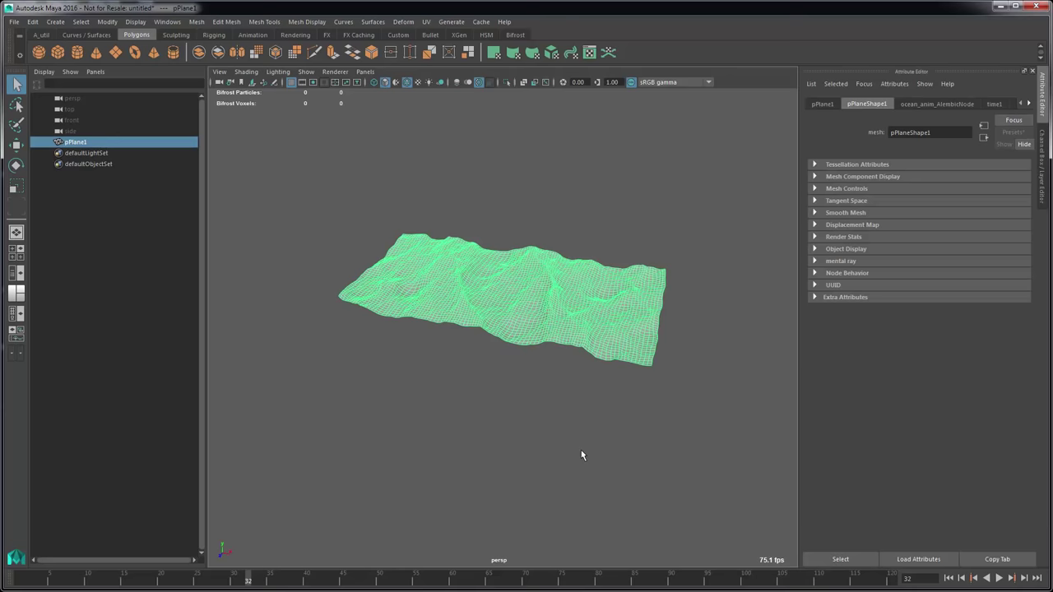
pyautogui.click(581, 450)
# Examine the thin, open ocean surface from several angles in the perspective view
pyautogui.moveTo(581, 450)
pyautogui.keyDown('alt'); pyautogui.mouseDown()
pyautogui.moveTo(576, 364)
pyautogui.moveTo(567, 429)
pyautogui.mouseUp(); pyautogui.keyUp('alt')
pyautogui.press('4')
pyautogui.scroll(3, 445, 333)
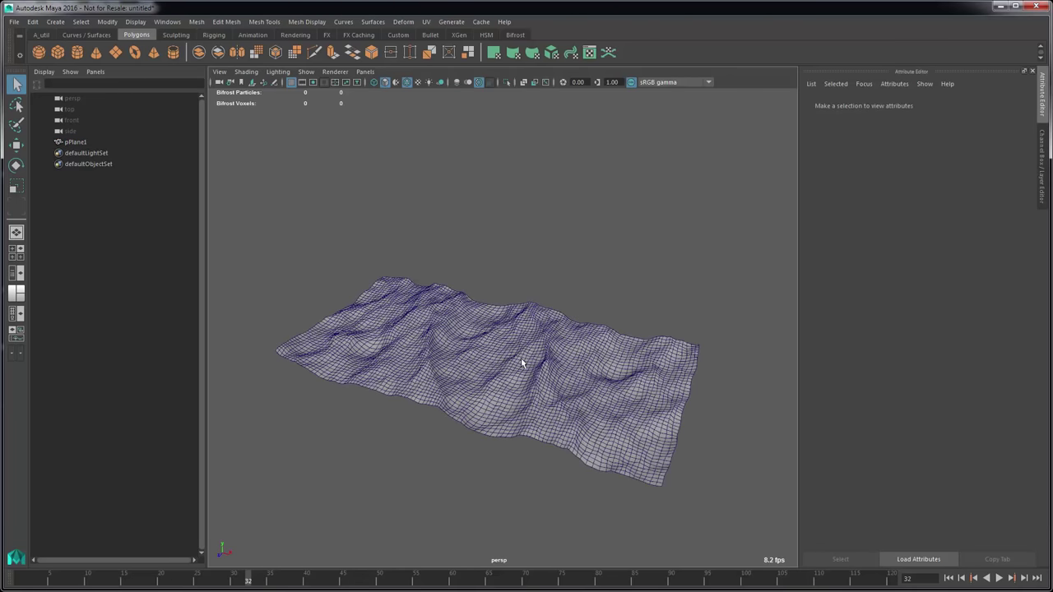
pyautogui.keyDown('alt'); pyautogui.moveTo(522, 362); pyautogui.dragTo(541, 330); pyautogui.keyUp('alt')
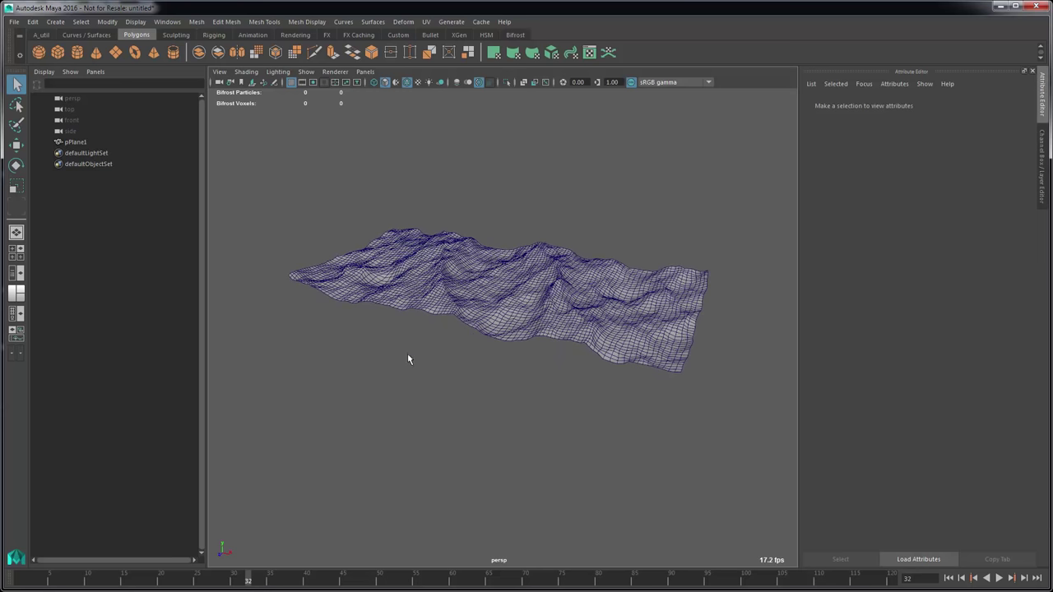
pyautogui.click(490, 319)
pyautogui.moveTo(521, 404)
pyautogui.keyDown('alt'); pyautogui.mouseDown()
pyautogui.moveTo(518, 388)
pyautogui.moveTo(493, 400)
pyautogui.moveTo(508, 416)
pyautogui.mouseUp(); pyautogui.keyUp('alt')
pyautogui.click(555, 210)
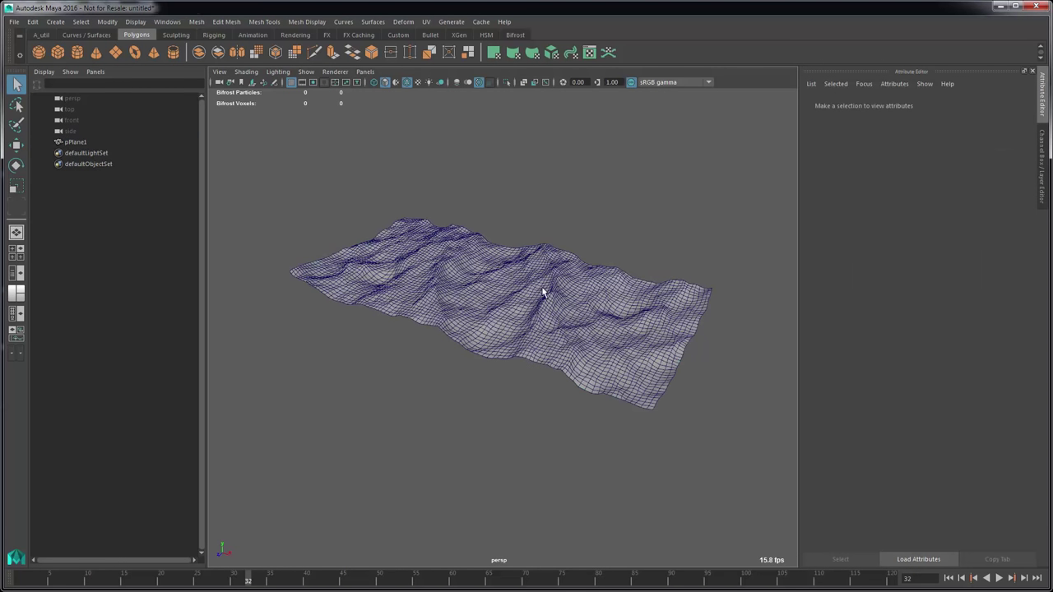
pyautogui.keyDown('alt'); pyautogui.moveTo(535, 323); pyautogui.dragTo(495, 253); pyautogui.keyUp('alt')
pyautogui.scroll(3, 500, 280)
pyautogui.scroll(-3, 500, 280)
# Extrude all faces of the ocean mesh about 7 units downward in world Y to give it volume
pyautogui.click(508, 292)
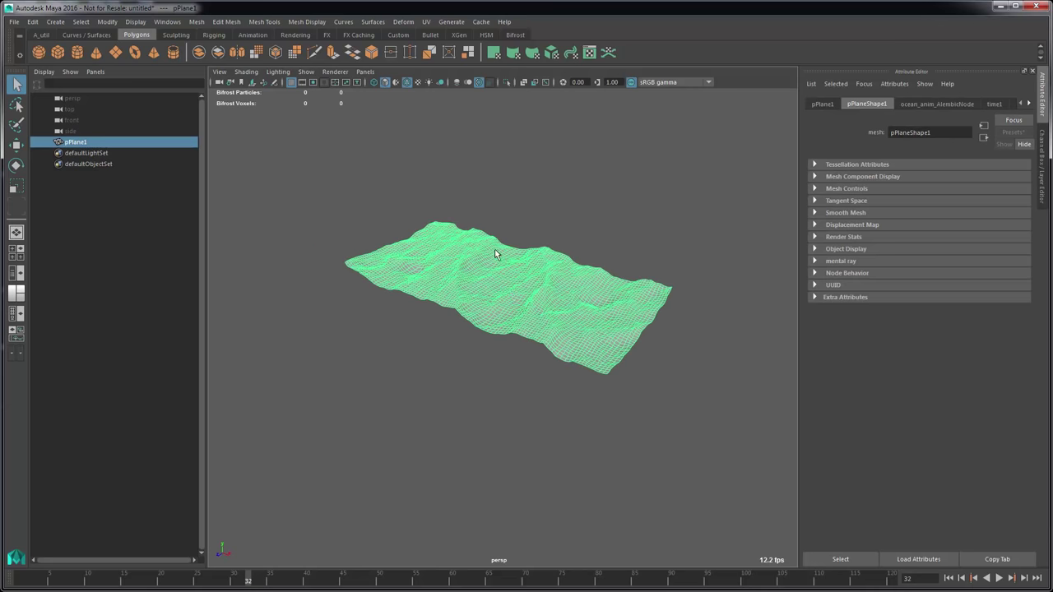
pyautogui.keyDown('alt'); pyautogui.moveTo(499, 295); pyautogui.dragTo(499, 294); pyautogui.keyUp('alt')
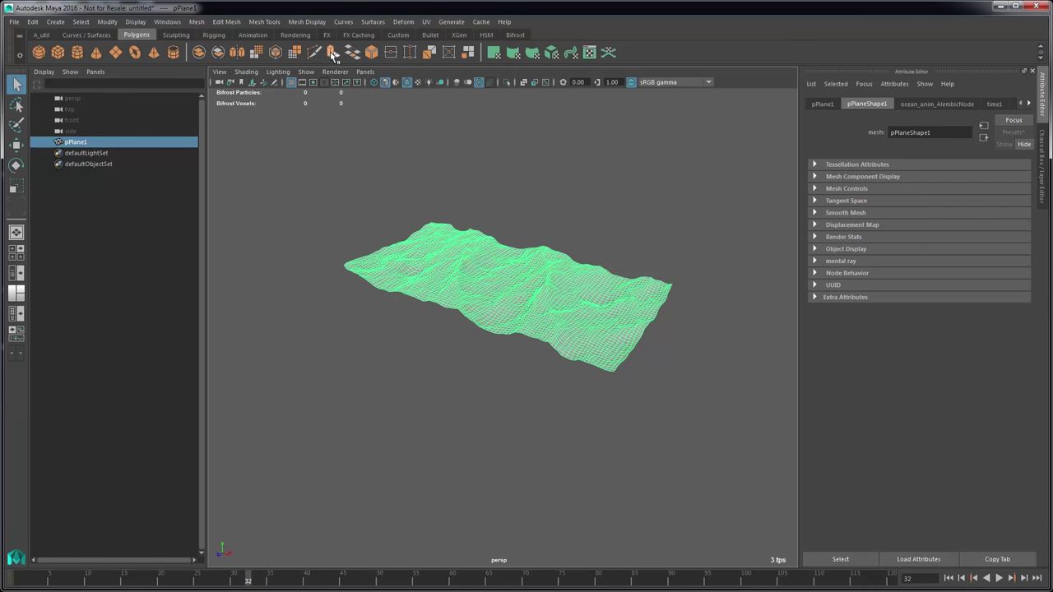
pyautogui.hotkey('ctrl', 'e')
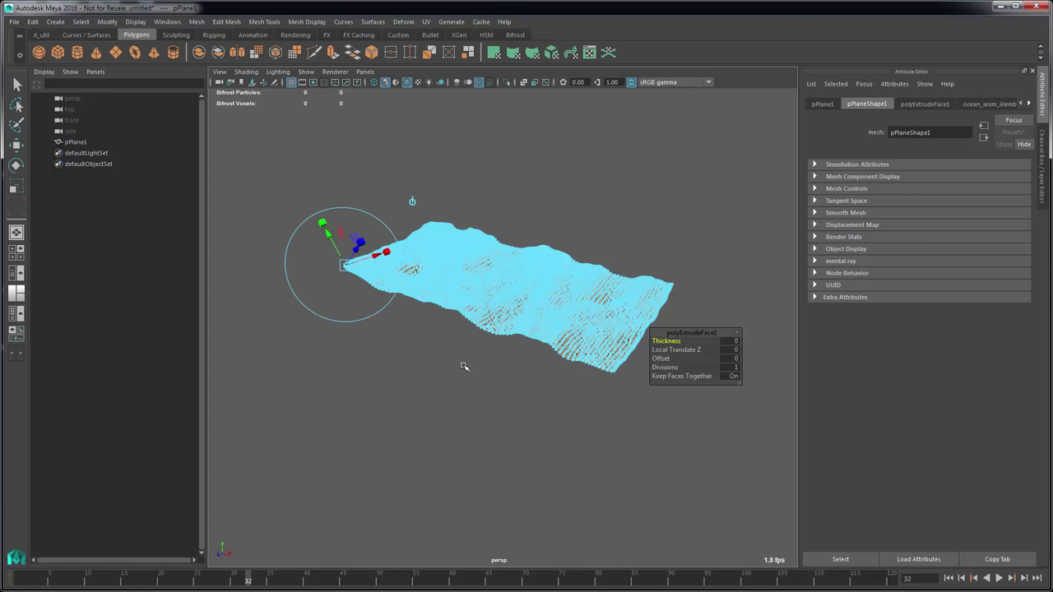
pyautogui.keyDown('alt'); pyautogui.moveTo(439, 379); pyautogui.dragTo(444, 262); pyautogui.keyUp('alt')
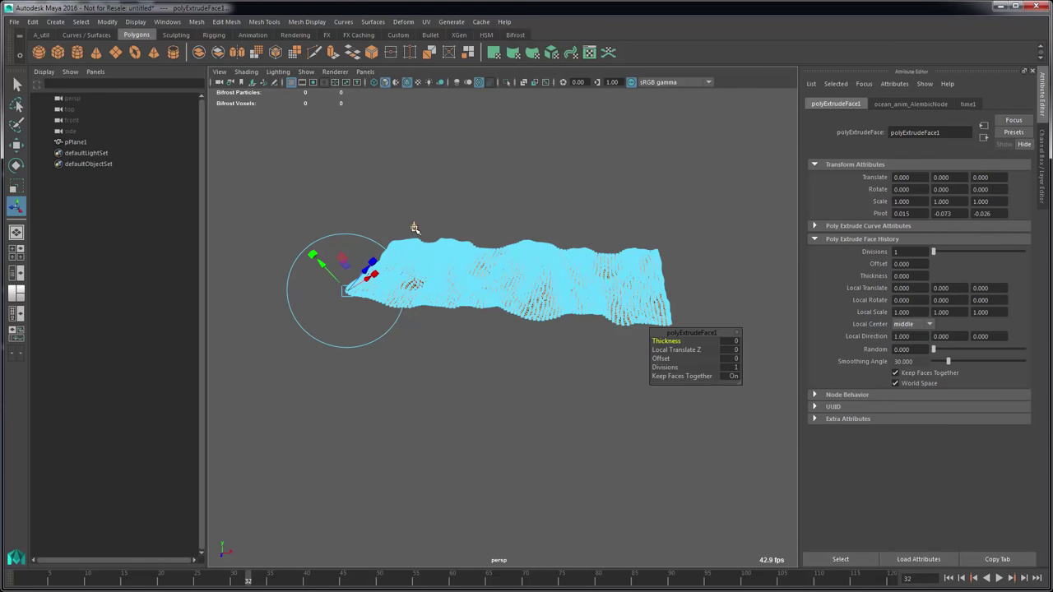
pyautogui.click(414, 227)
pyautogui.moveTo(512, 239); pyautogui.dragTo(469, 369)
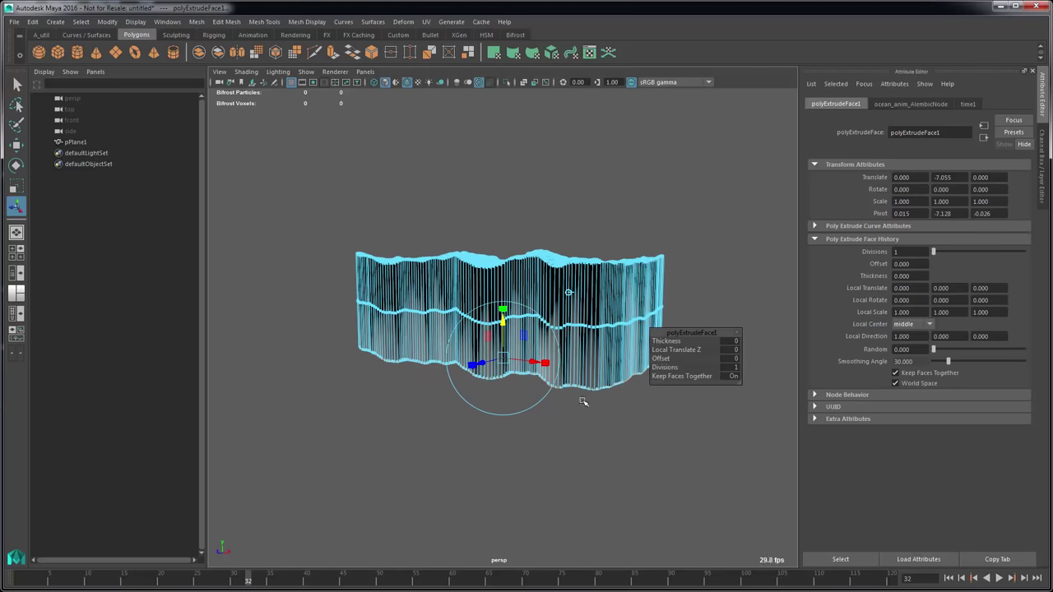
pyautogui.keyDown('alt'); pyautogui.moveTo(483, 257); pyautogui.dragTo(498, 208); pyautogui.keyUp('alt')
pyautogui.click(498, 208)
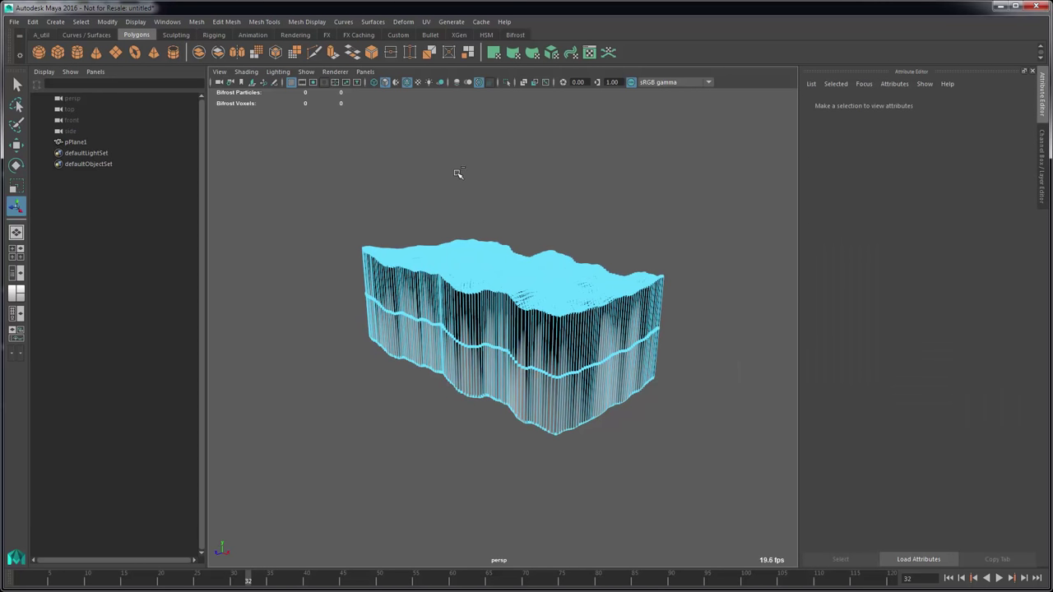
# Return the extruded ocean mesh to object mode and turn on two-sided lighting in the viewport
pyautogui.moveTo(457, 174); pyautogui.dragTo(495, 176, button='right')
pyautogui.keyDown('alt'); pyautogui.moveTo(434, 219); pyautogui.dragTo(365, 172); pyautogui.keyUp('alt')
pyautogui.click(278, 71)
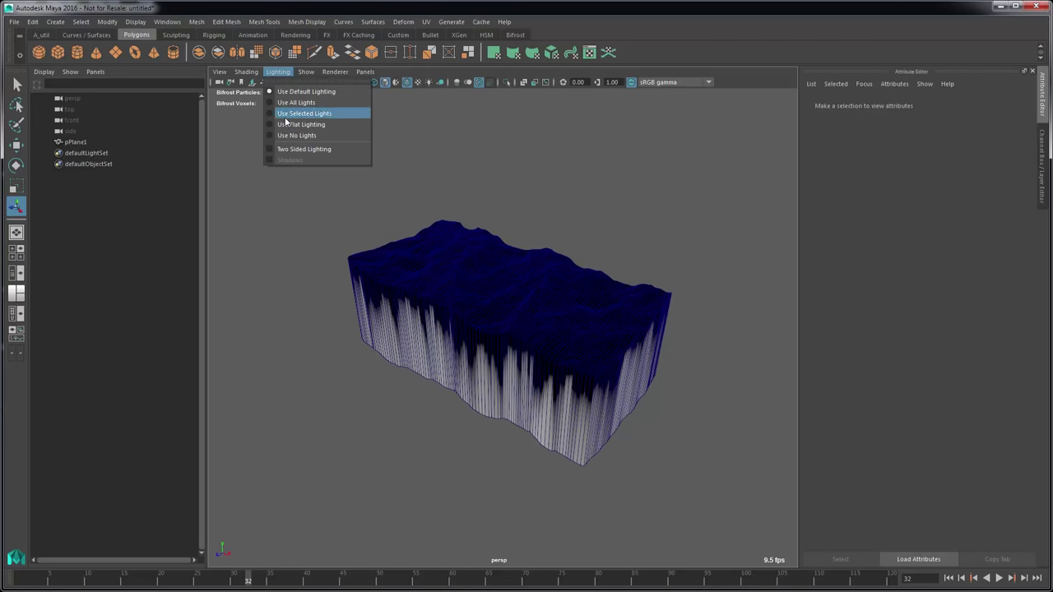
pyautogui.click(296, 149)
pyautogui.moveTo(411, 277)
pyautogui.keyDown('alt'); pyautogui.mouseDown()
pyautogui.moveTo(442, 266)
pyautogui.moveTo(431, 278)
pyautogui.mouseUp(); pyautogui.keyUp('alt')
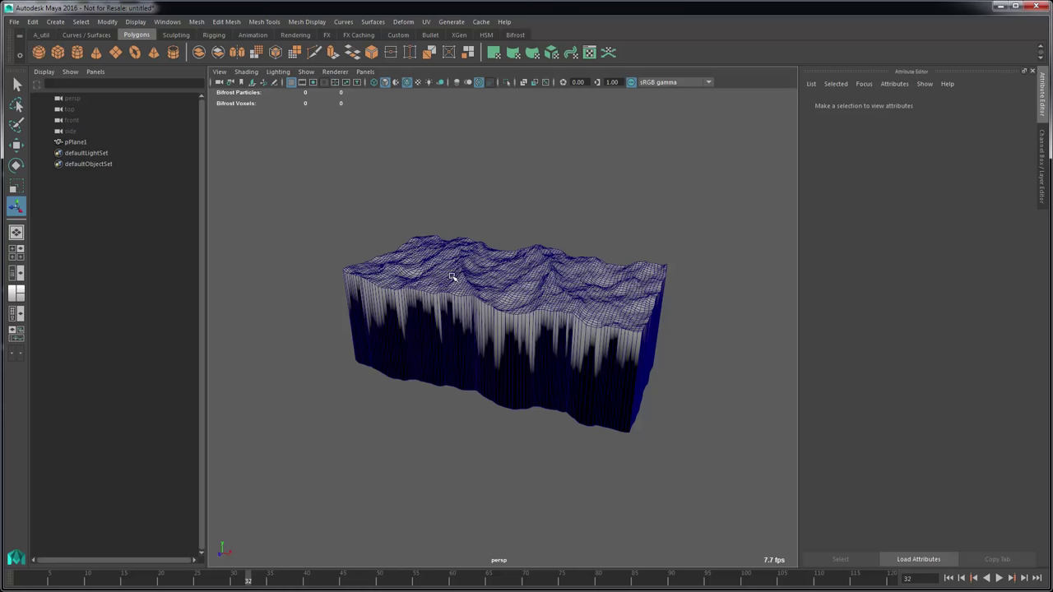
# Hide the wireframe on the shaded ocean volume, return to the selection tool and examine the volume from several angles
pyautogui.hotkey('alt', '5')
pyautogui.press('q')
pyautogui.keyDown('alt'); pyautogui.moveTo(571, 251); pyautogui.dragTo(547, 288); pyautogui.keyUp('alt')
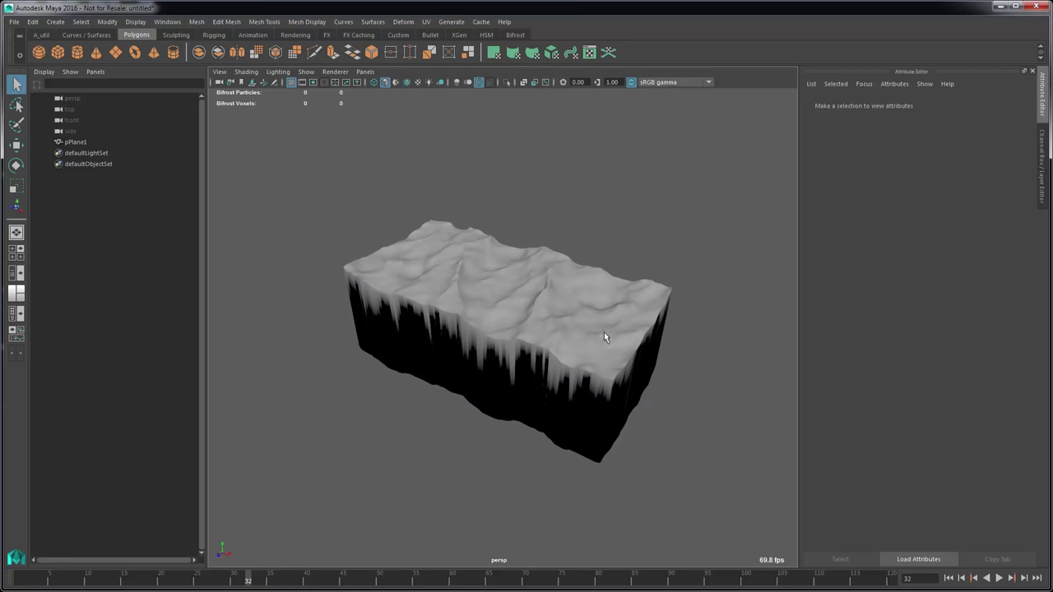
pyautogui.keyDown('alt'); pyautogui.moveTo(604, 333); pyautogui.dragTo(580, 341); pyautogui.keyUp('alt')
pyautogui.keyDown('alt'); pyautogui.moveTo(505, 319); pyautogui.dragTo(439, 238); pyautogui.keyUp('alt')
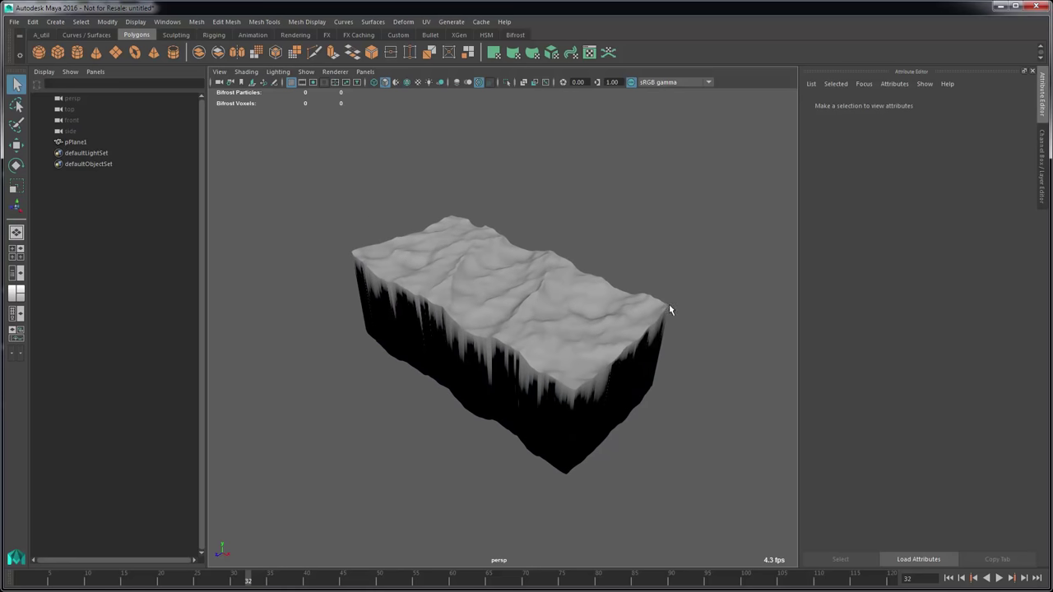
pyautogui.keyDown('alt'); pyautogui.moveTo(551, 307); pyautogui.dragTo(533, 307); pyautogui.keyUp('alt')
pyautogui.moveTo(508, 340)
pyautogui.keyDown('alt'); pyautogui.mouseDown()
pyautogui.moveTo(494, 263)
pyautogui.moveTo(486, 346)
pyautogui.moveTo(498, 260)
pyautogui.moveTo(491, 329)
pyautogui.moveTo(514, 352)
pyautogui.mouseUp(); pyautogui.keyUp('alt')
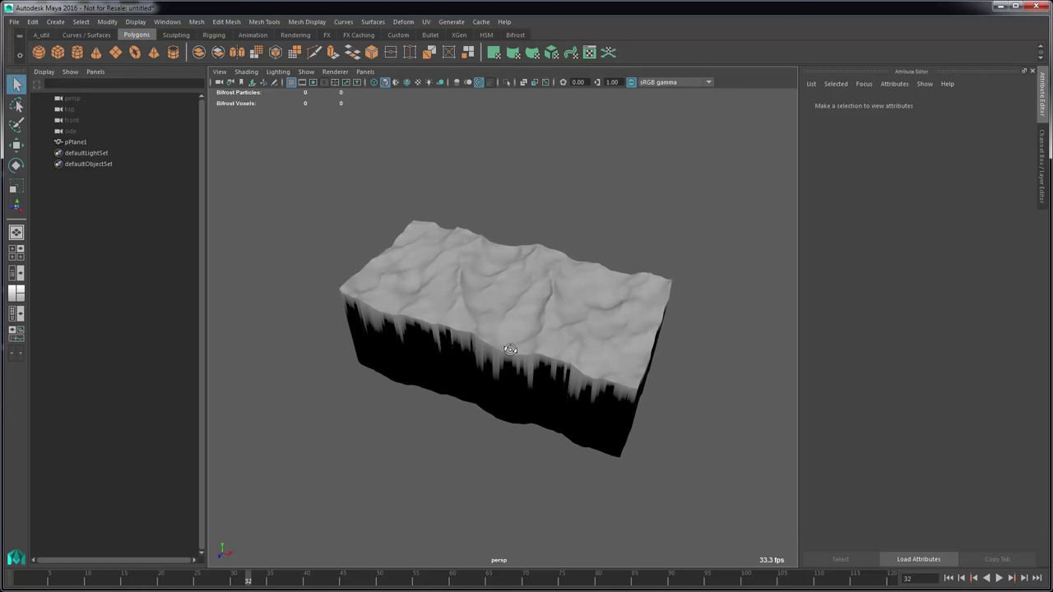
# Create a polygon cube and scale it in the top view into a rectangle slightly larger than the ocean mesh
pyautogui.click(61, 54)
pyautogui.press('r')
pyautogui.press('space')
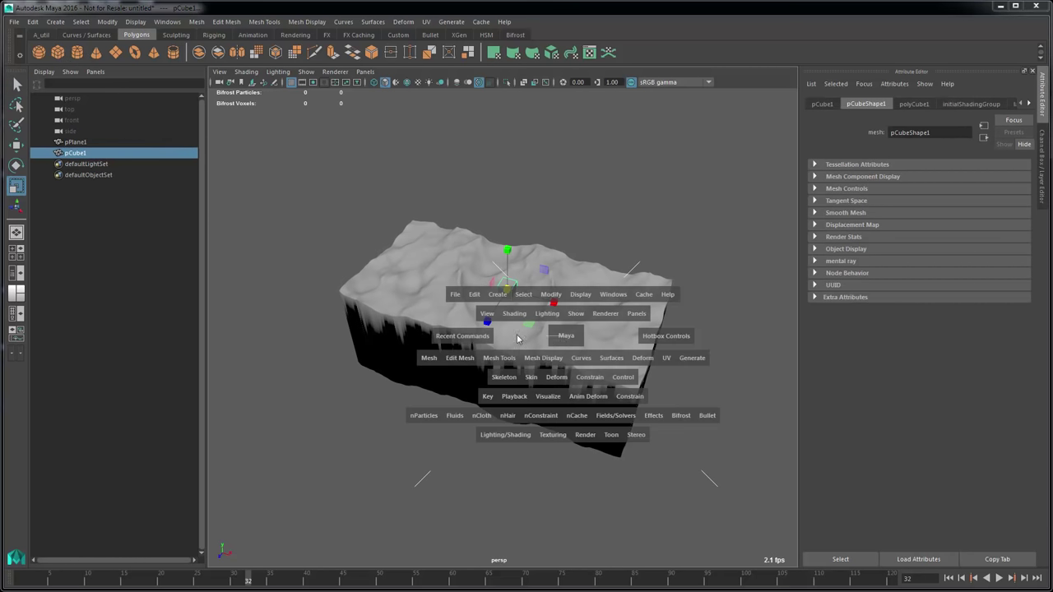
pyautogui.moveTo(500, 333); pyautogui.dragTo(477, 294)
pyautogui.press('4')
pyautogui.moveTo(342, 412); pyautogui.dragTo(481, 392, button='middle')
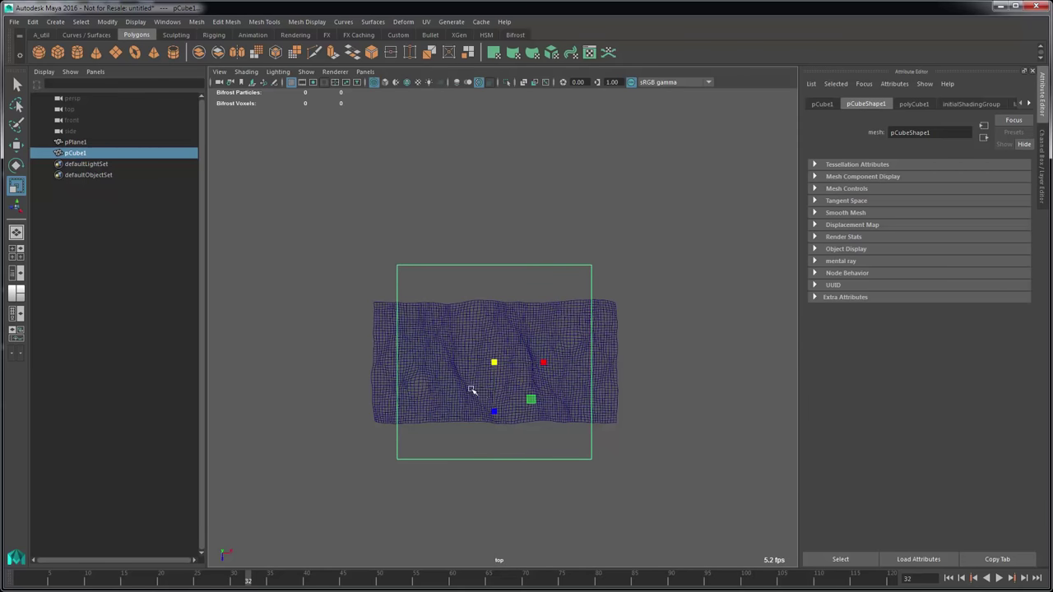
pyautogui.keyDown('alt'); pyautogui.moveTo(350, 383); pyautogui.dragTo(413, 324, button='middle'); pyautogui.keyUp('alt')
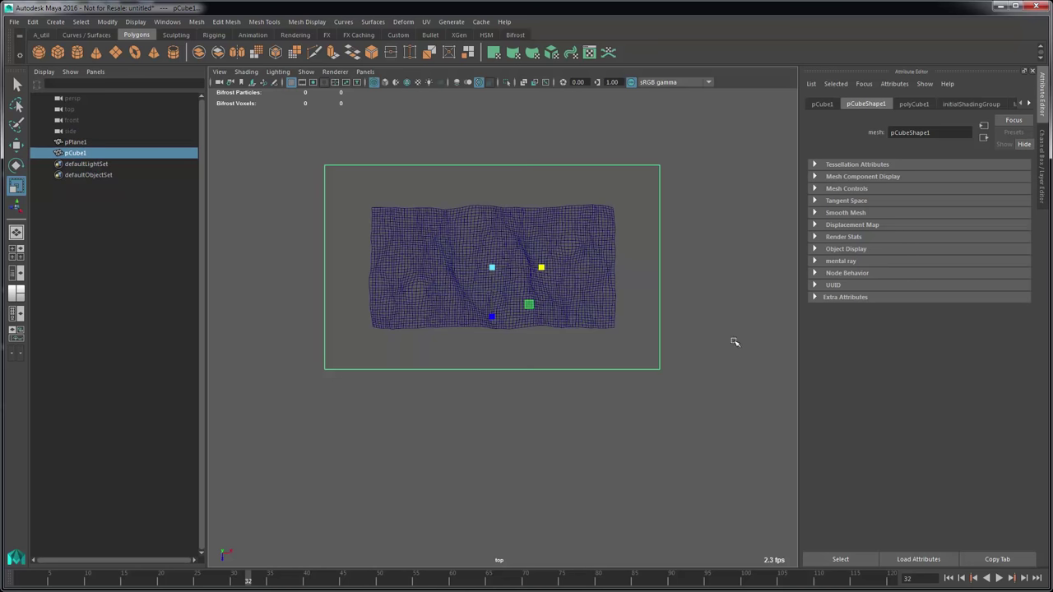
pyautogui.moveTo(735, 342); pyautogui.dragTo(689, 359, button='middle')
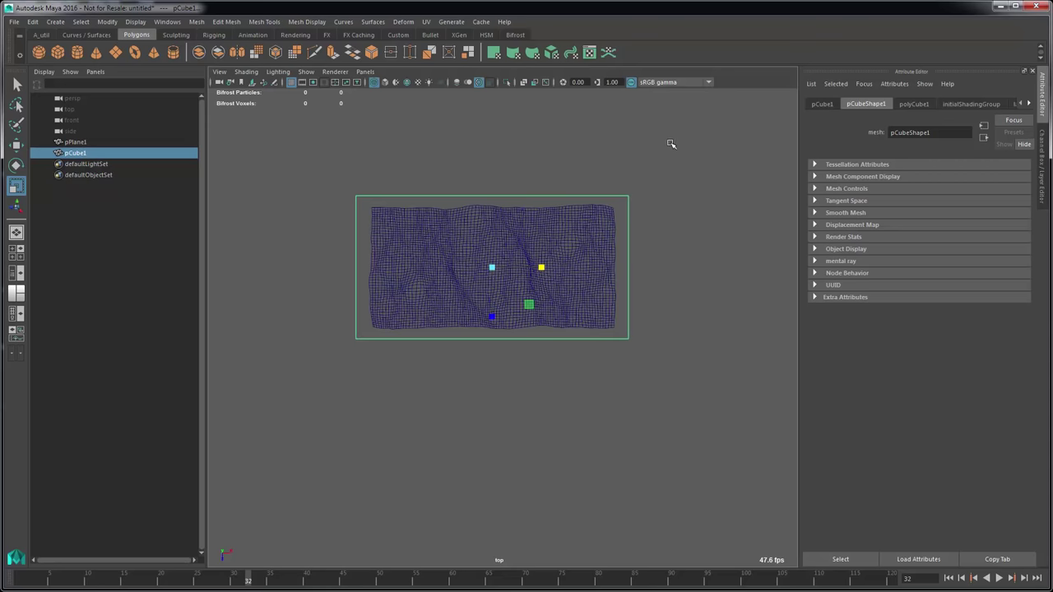
# Reduce the cube's height in the front view and lower the cube slightly around the ocean surface
pyautogui.press('space')
pyautogui.moveTo(658, 201); pyautogui.dragTo(682, 228)
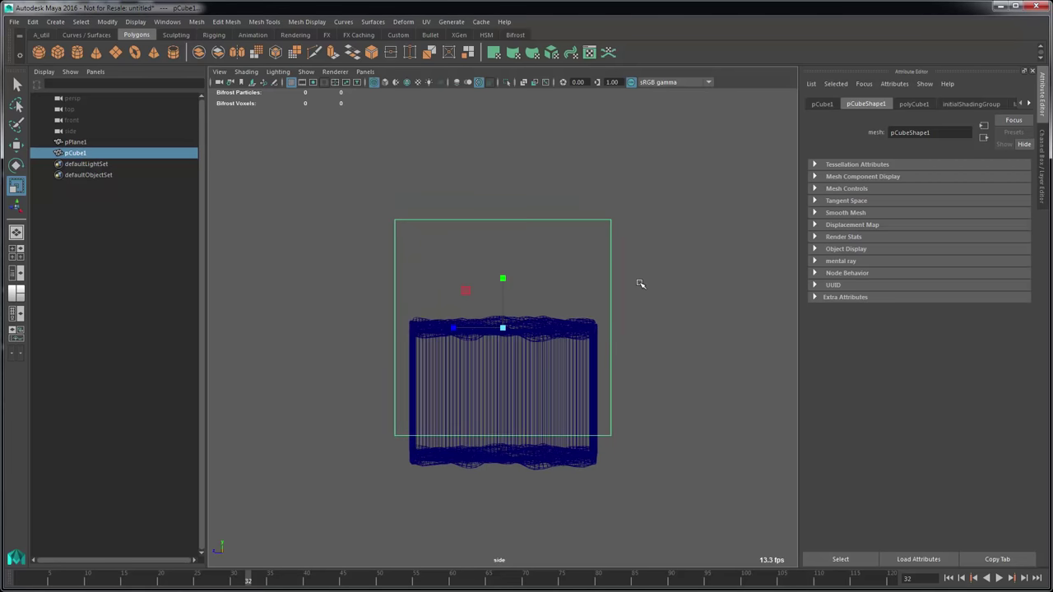
pyautogui.press('space')
pyautogui.moveTo(724, 280); pyautogui.dragTo(717, 327)
pyautogui.scroll(-3, 712, 328)
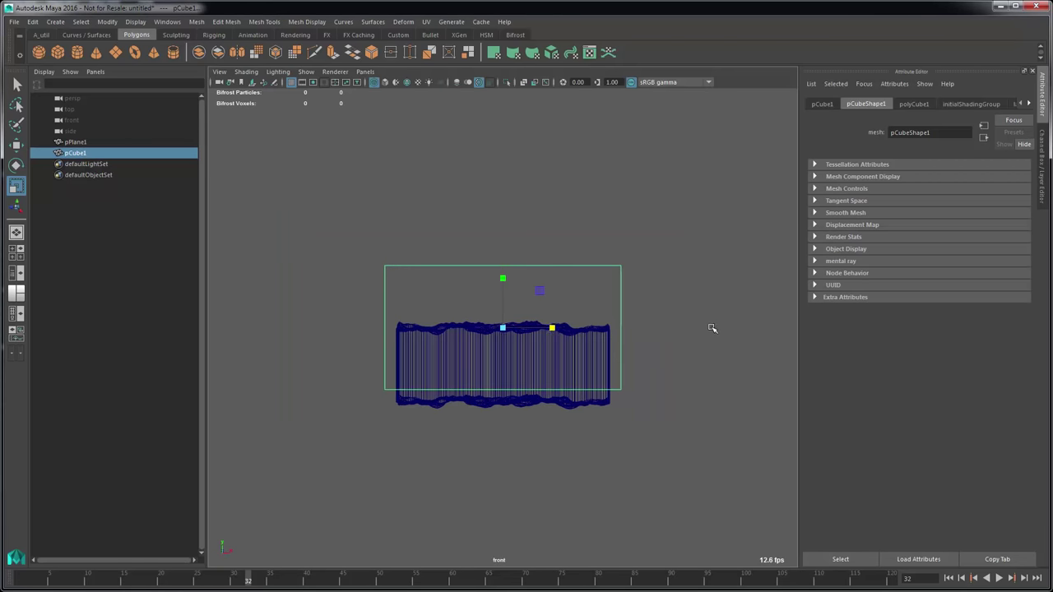
pyautogui.press('w')
pyautogui.press('r')
pyautogui.keyDown('shift'); pyautogui.moveTo(683, 294); pyautogui.dragTo(687, 341, button='middle'); pyautogui.keyUp('shift')
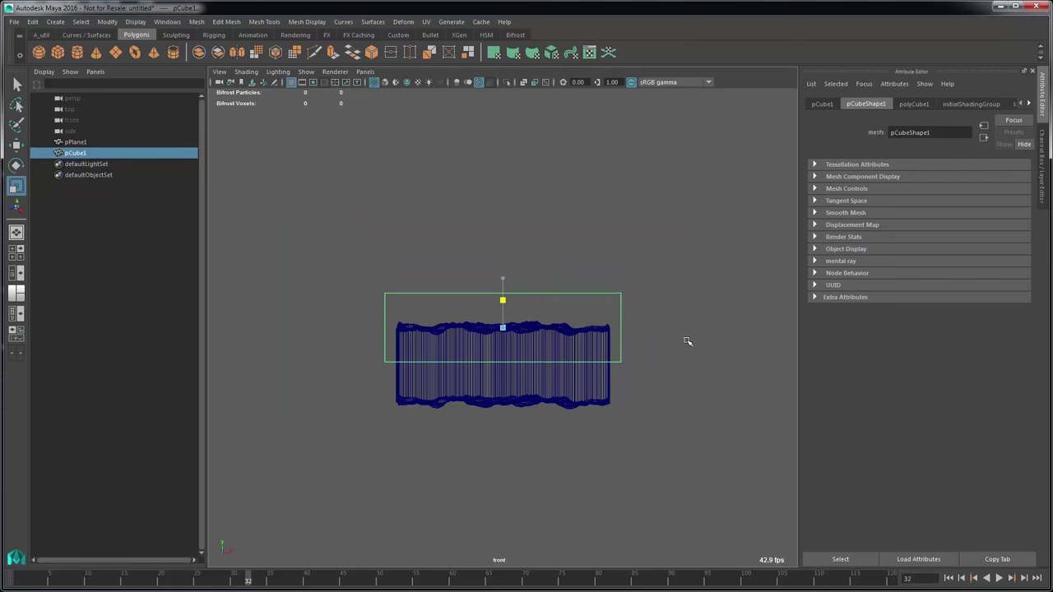
pyautogui.press('w')
pyautogui.keyDown('shift'); pyautogui.moveTo(679, 301); pyautogui.dragTo(680, 308, button='middle'); pyautogui.keyUp('shift')
# Play the ocean animation to check wave height, then make the cube taller and lower it further around the surface
pyautogui.press('r')
pyautogui.press('w')
pyautogui.press('w')
pyautogui.hotkey('alt', 'v')
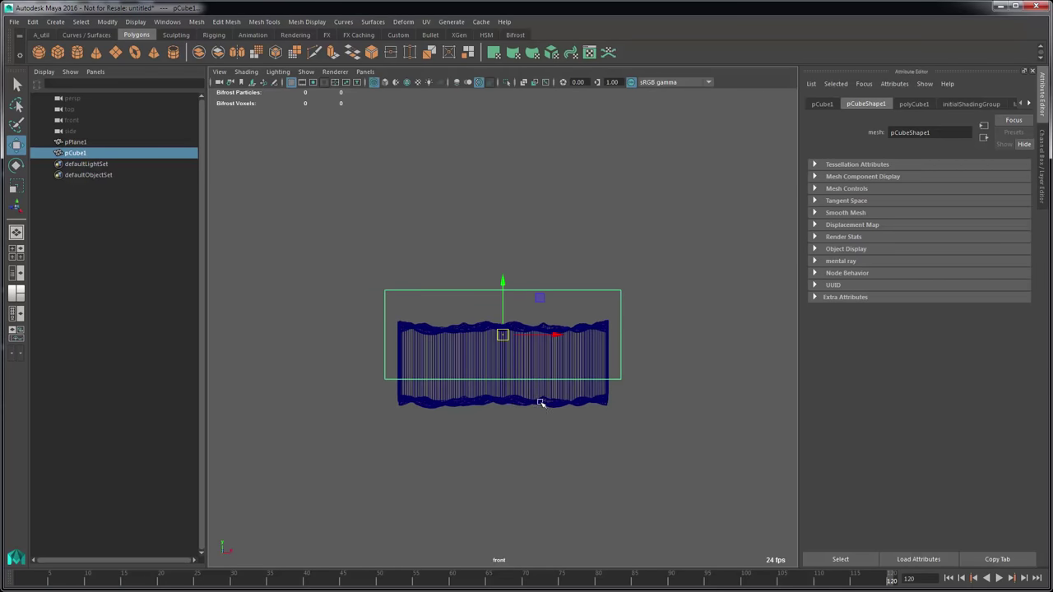
pyautogui.keyDown('shift'); pyautogui.moveTo(685, 336); pyautogui.dragTo(686, 342, button='middle'); pyautogui.keyUp('shift')
pyautogui.press('r')
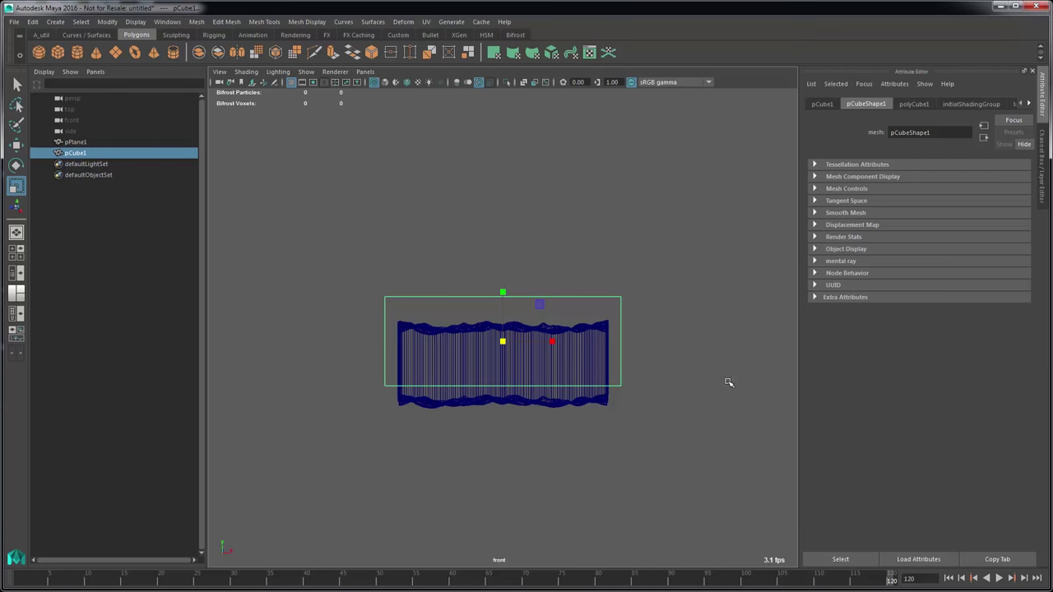
pyautogui.moveTo(729, 381); pyautogui.dragTo(728, 367, button='middle')
pyautogui.press('w')
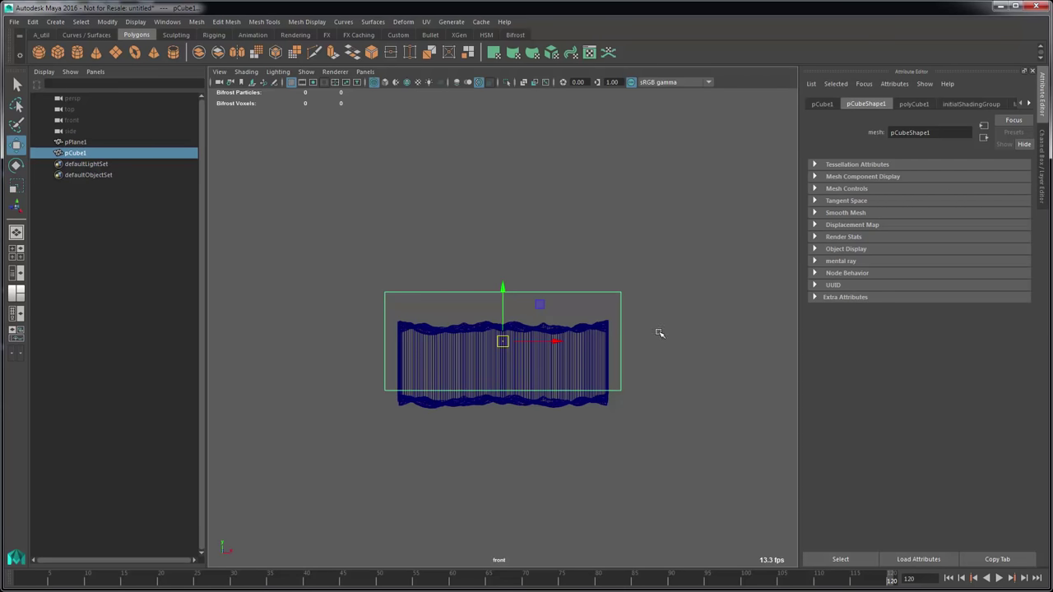
# Select the cube's top face in the shaded perspective view and extrude it, scaling it to about 0.815 in local Y
pyautogui.press('space')
pyautogui.press('5')
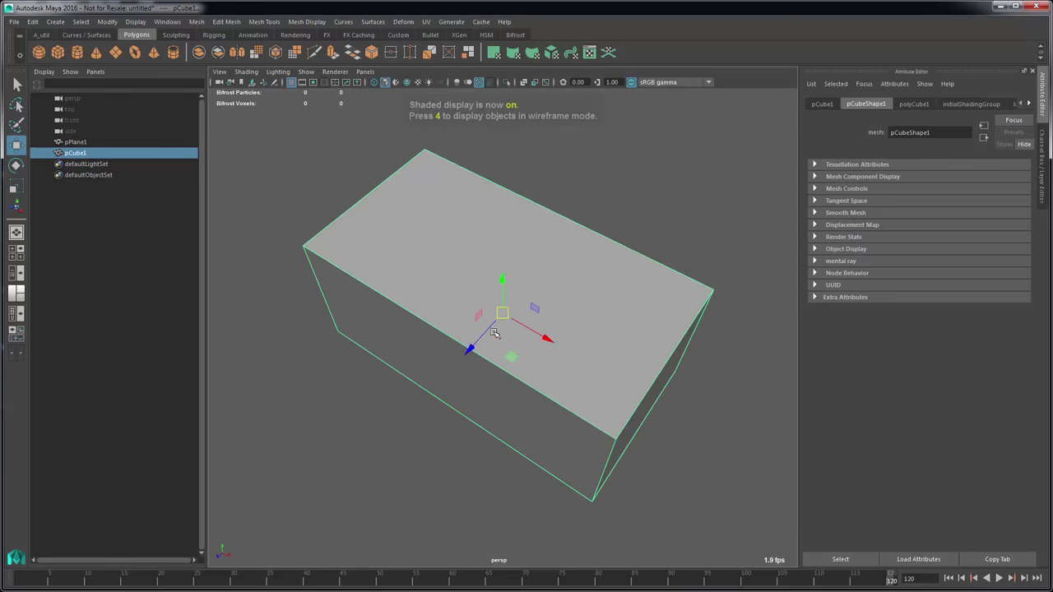
pyautogui.press('q')
pyautogui.rightClick(429, 218)
pyautogui.click(428, 237)
pyautogui.click(432, 239)
pyautogui.click(337, 53)
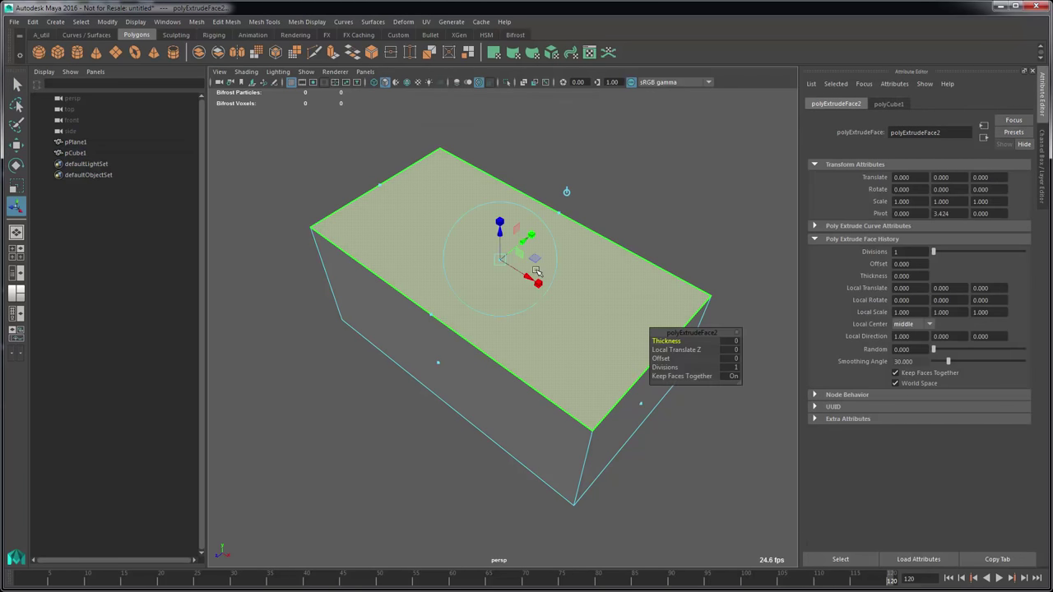
pyautogui.moveTo(529, 234); pyautogui.dragTo(525, 236)
# Inset the extruded top face within the ocean's edges to a local scale of about 0.817 by 0.757, checking against the animation
pyautogui.press('space')
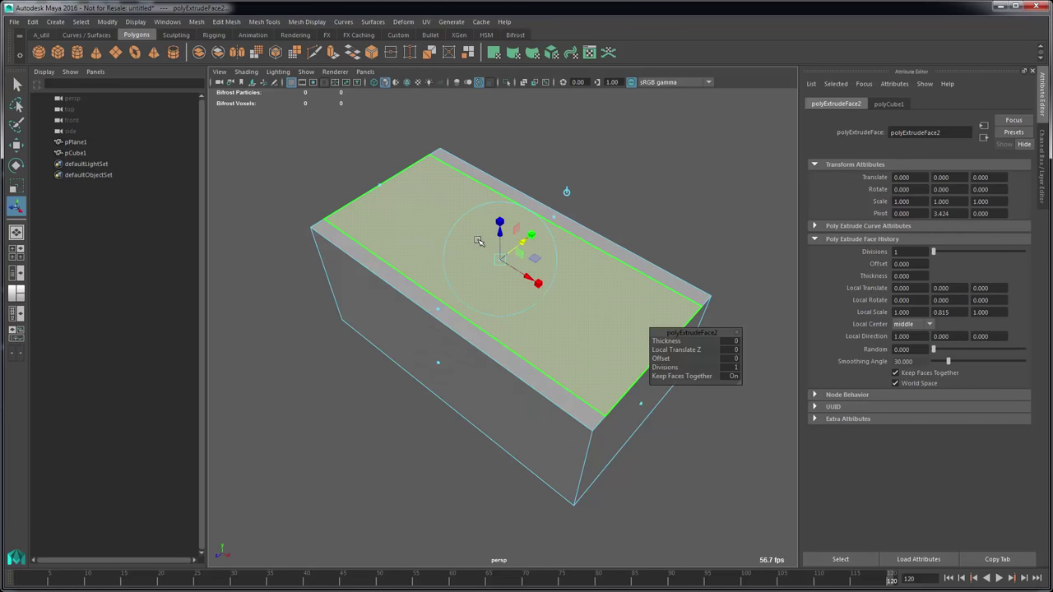
pyautogui.press('4')
pyautogui.press('space')
pyautogui.click(428, 240)
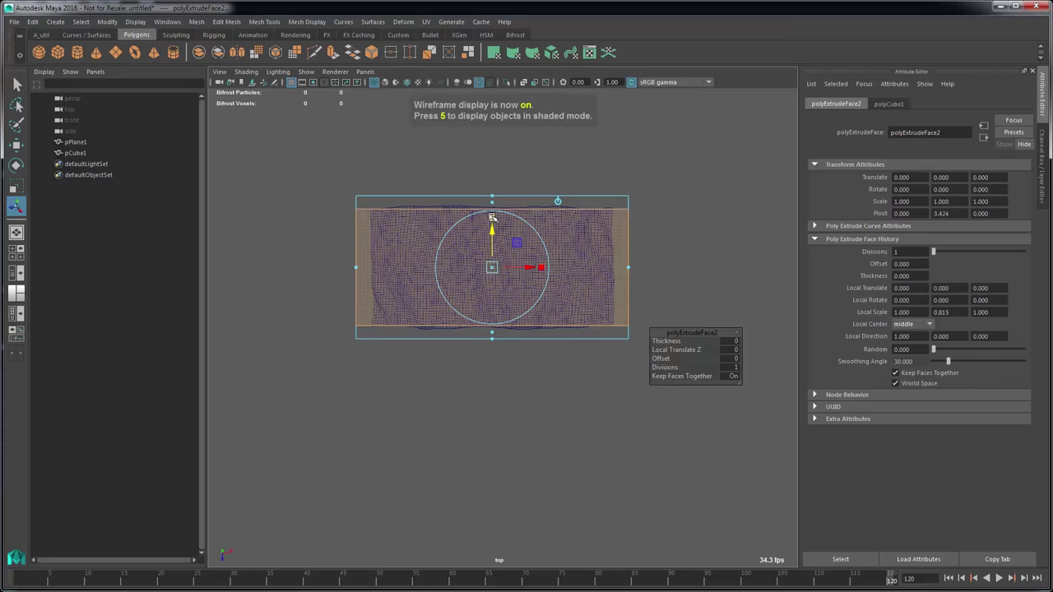
pyautogui.moveTo(491, 216)
pyautogui.mouseDown()
pyautogui.moveTo(491, 228)
pyautogui.moveTo(498, 223)
pyautogui.mouseUp()
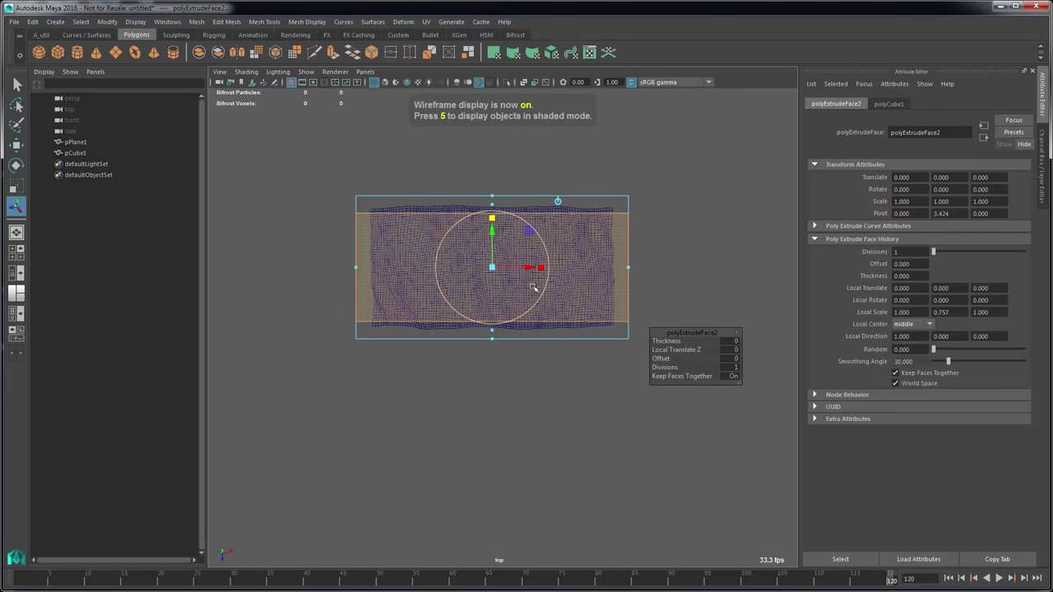
pyautogui.moveTo(538, 267); pyautogui.dragTo(544, 268)
pyautogui.hotkey('alt', 'v')
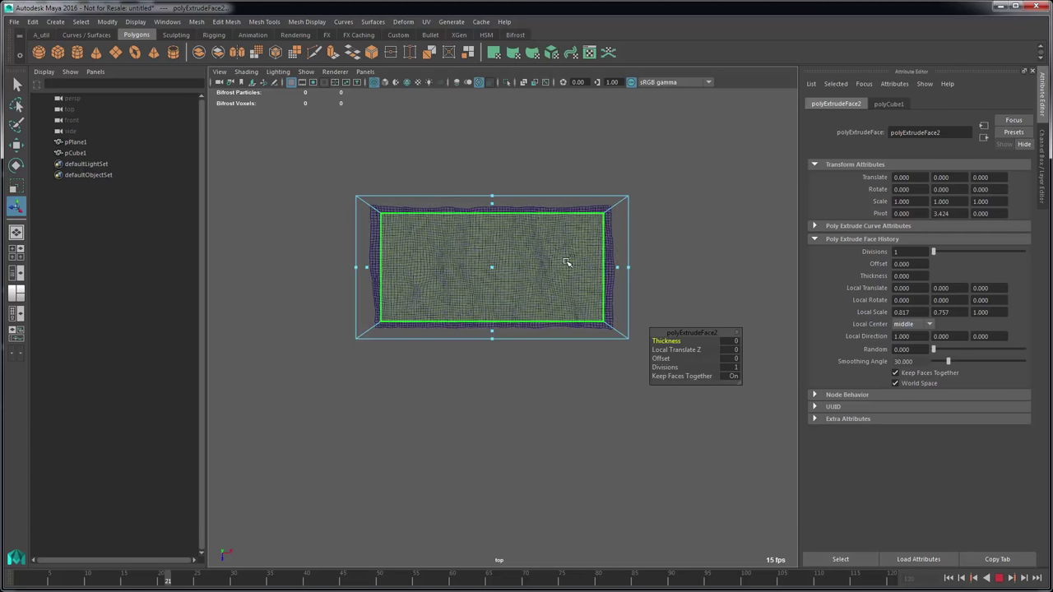
pyautogui.hotkey('alt', 'v')
# Extrude the inset top face again and push it about 7.47 units down into the cube
pyautogui.press('space')
pyautogui.press('space')
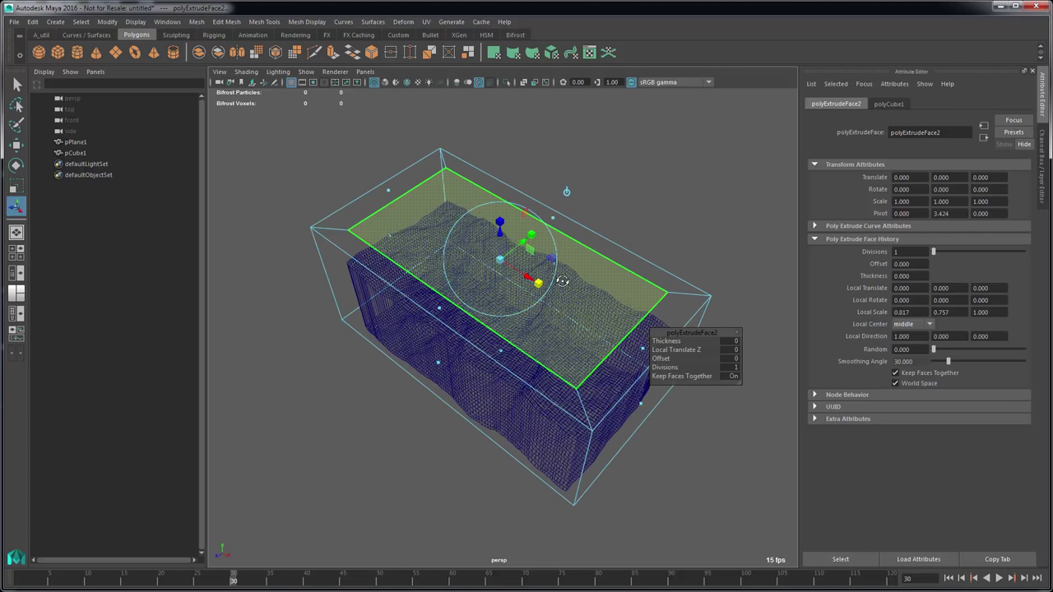
pyautogui.keyDown('alt'); pyautogui.moveTo(560, 282); pyautogui.dragTo(589, 257); pyautogui.keyUp('alt')
pyautogui.hotkey('ctrl', 'e')
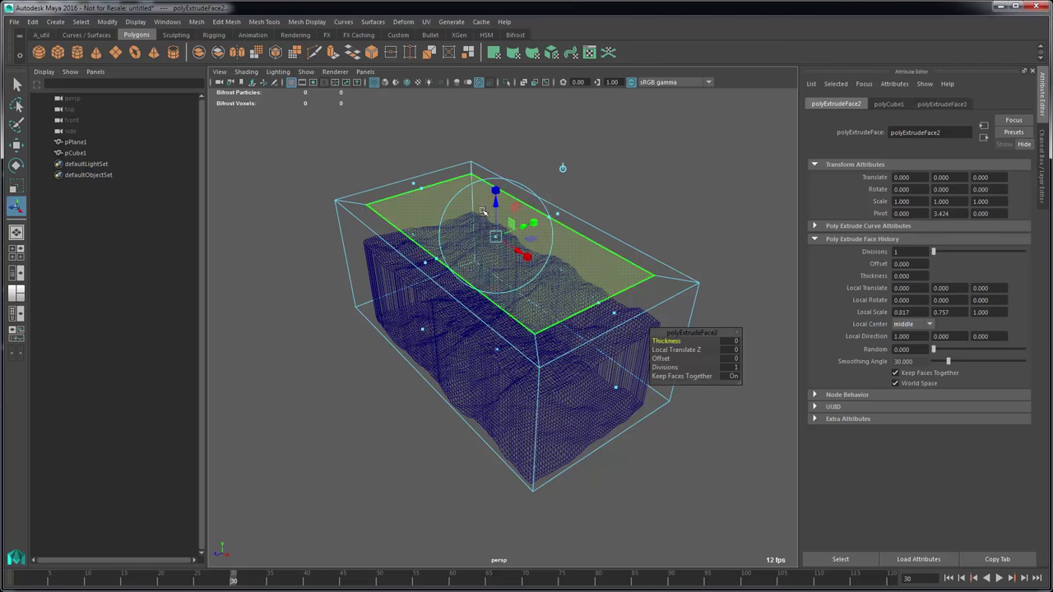
pyautogui.moveTo(496, 195); pyautogui.dragTo(496, 299)
pyautogui.press('5')
pyautogui.keyDown('alt'); pyautogui.moveTo(405, 276); pyautogui.dragTo(468, 280); pyautogui.keyUp('alt')
# Lower the extruded inner face in the front view to a local Z translation of about -8.345
pyautogui.press('space')
pyautogui.moveTo(422, 201)
pyautogui.mouseDown()
pyautogui.moveTo(454, 201)
pyautogui.moveTo(453, 240)
pyautogui.mouseUp()
pyautogui.press('4')
pyautogui.press('space')
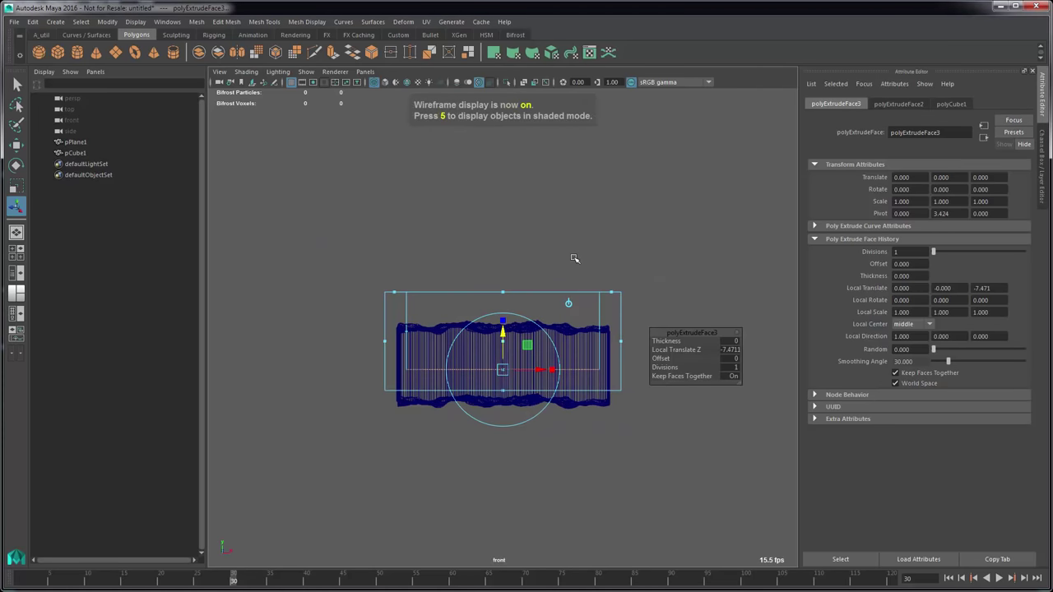
pyautogui.keyDown('alt'); pyautogui.moveTo(651, 292); pyautogui.dragTo(649, 245, button='middle'); pyautogui.keyUp('alt')
pyautogui.scroll(1, 629, 301)
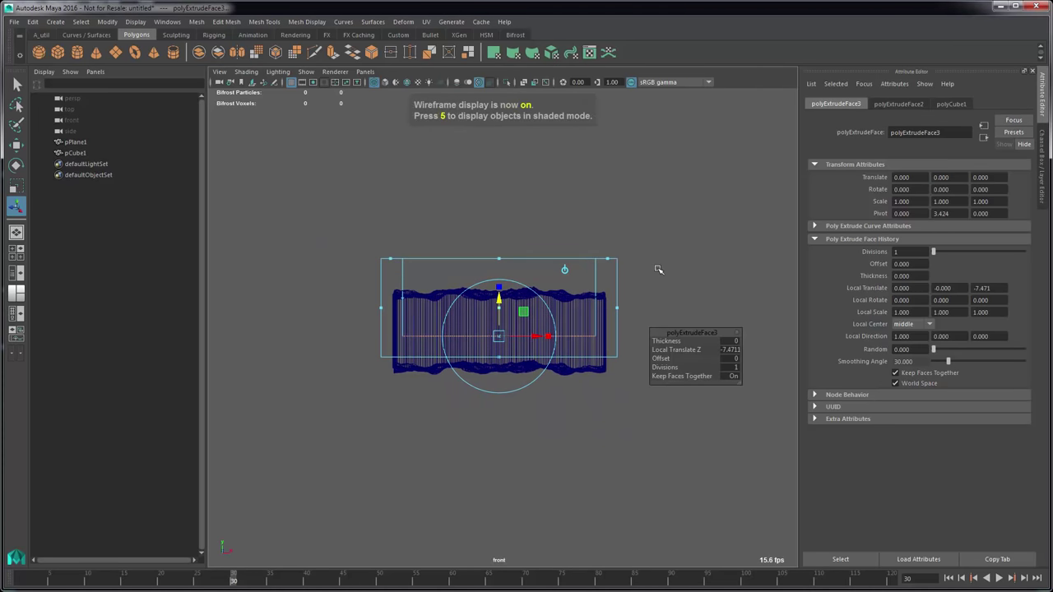
pyautogui.scroll(1, 658, 269)
pyautogui.scroll(1, 658, 269)
pyautogui.moveTo(443, 200); pyautogui.dragTo(472, 157, button='middle')
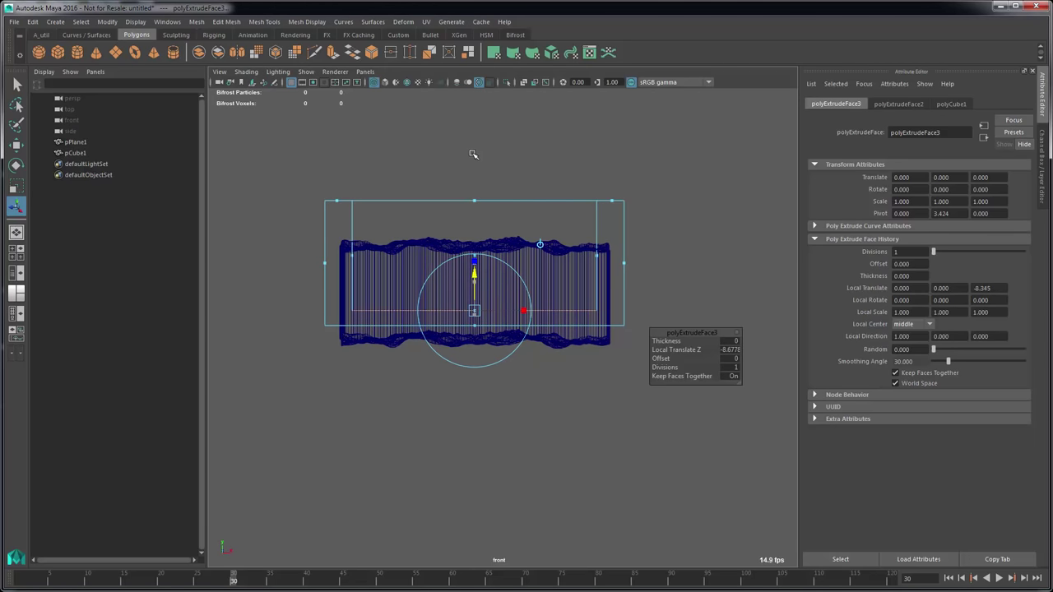
# Select the cube's bottom face and move it down below the underside of the ocean mesh
pyautogui.press('q')
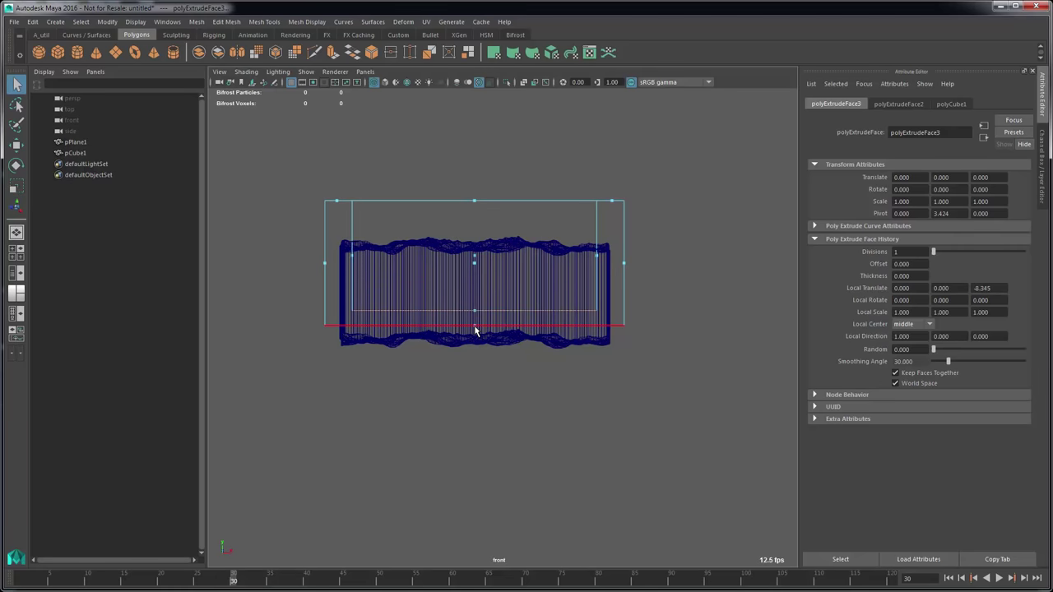
pyautogui.click(475, 332)
pyautogui.click(428, 366)
pyautogui.moveTo(511, 359); pyautogui.dragTo(455, 318)
pyautogui.keyDown('shift'); pyautogui.moveTo(654, 274); pyautogui.dragTo(379, 280); pyautogui.keyUp('shift')
pyautogui.press('w')
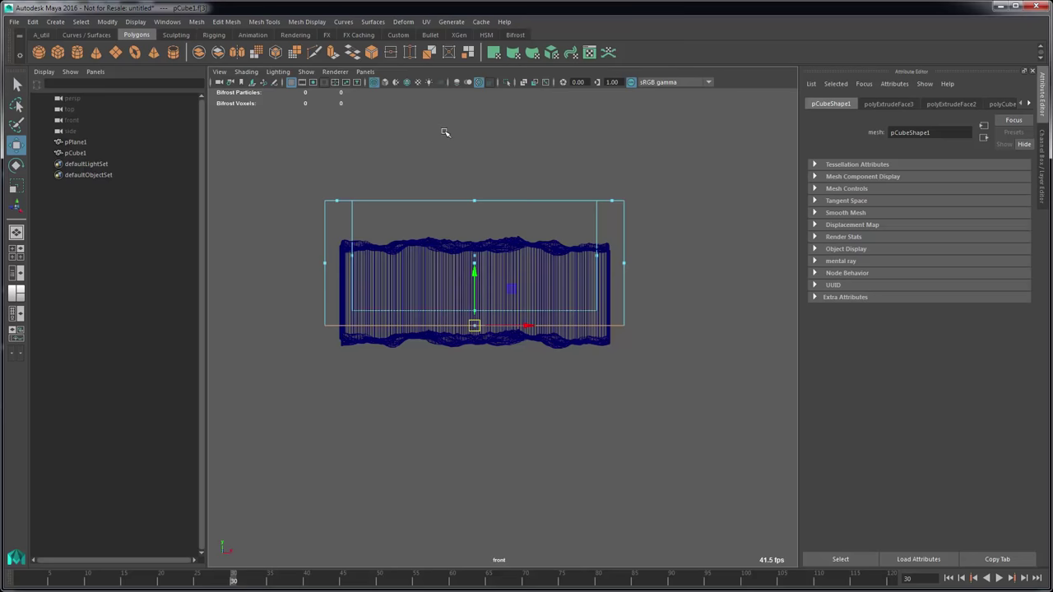
pyautogui.moveTo(446, 132); pyautogui.dragTo(466, 183, button='middle')
pyautogui.scroll(-1, 468, 187)
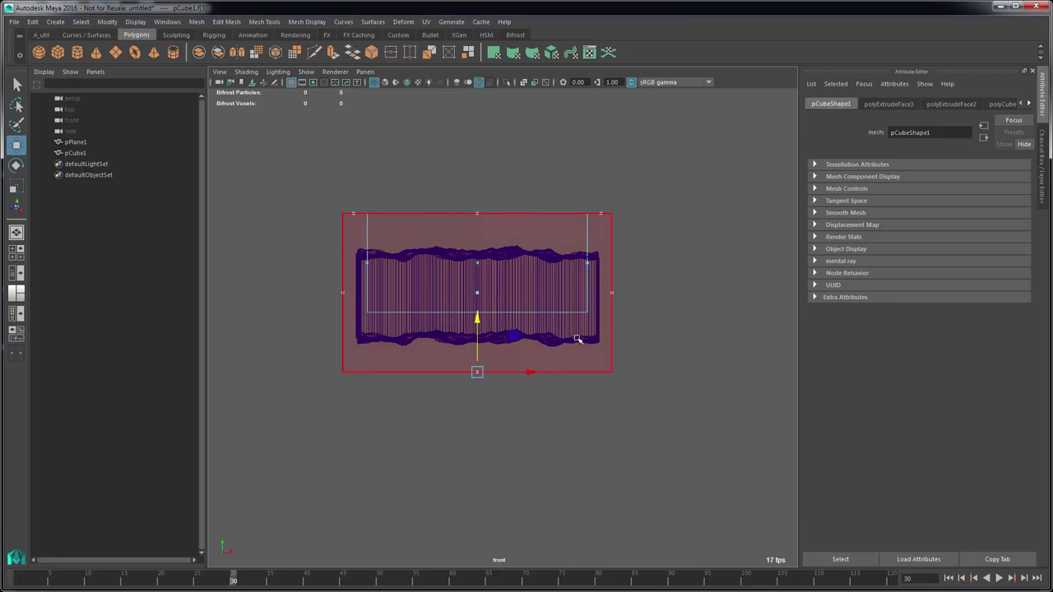
# Return the cube to object mode, select the ocean mesh and go back to frame 1 in the perspective view
pyautogui.click(724, 345)
pyautogui.moveTo(660, 297); pyautogui.dragTo(698, 256, button='right')
pyautogui.click(535, 342)
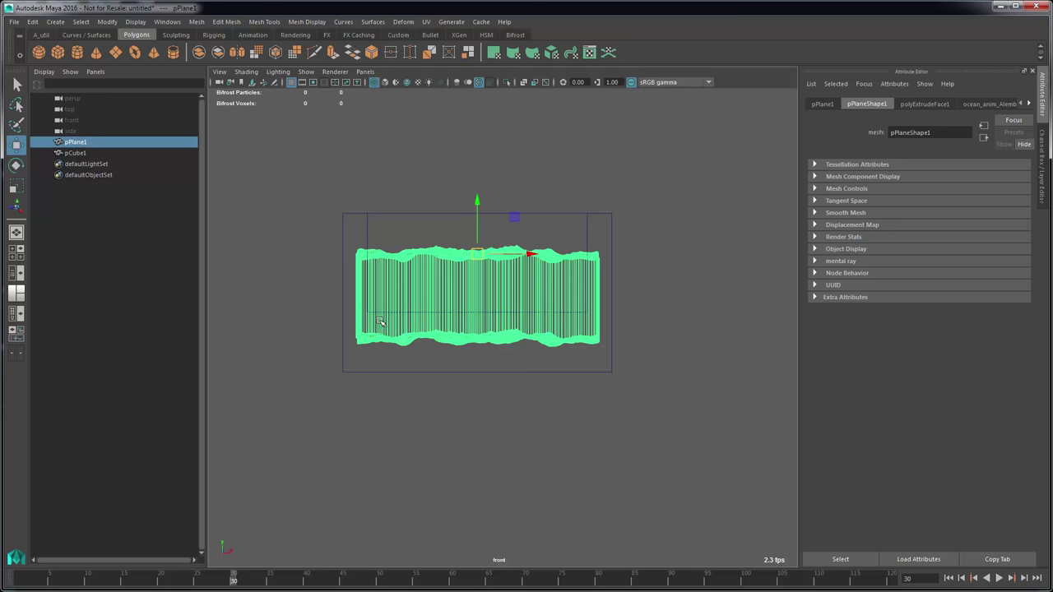
pyautogui.press('space')
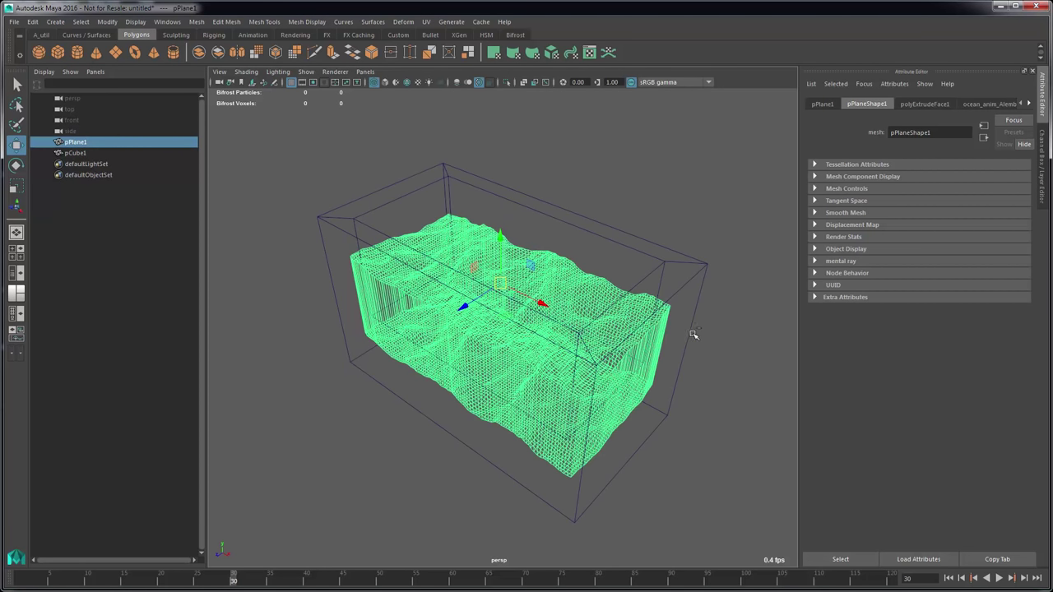
pyautogui.keyDown('alt'); pyautogui.moveTo(600, 384); pyautogui.dragTo(588, 384); pyautogui.keyUp('alt')
pyautogui.hotkey('alt', 'shift', 'v')
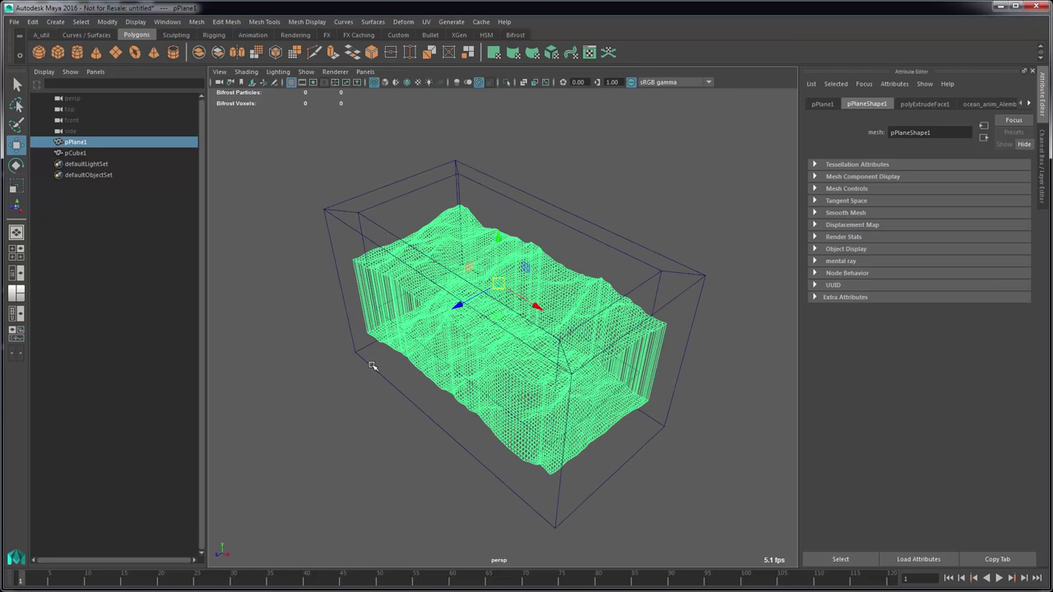
# Save the scene as DEMO_guided_simulation_v02.ma in the project's scenes/2016 folder
pyautogui.hotkey('ctrl', 'shift', 's')
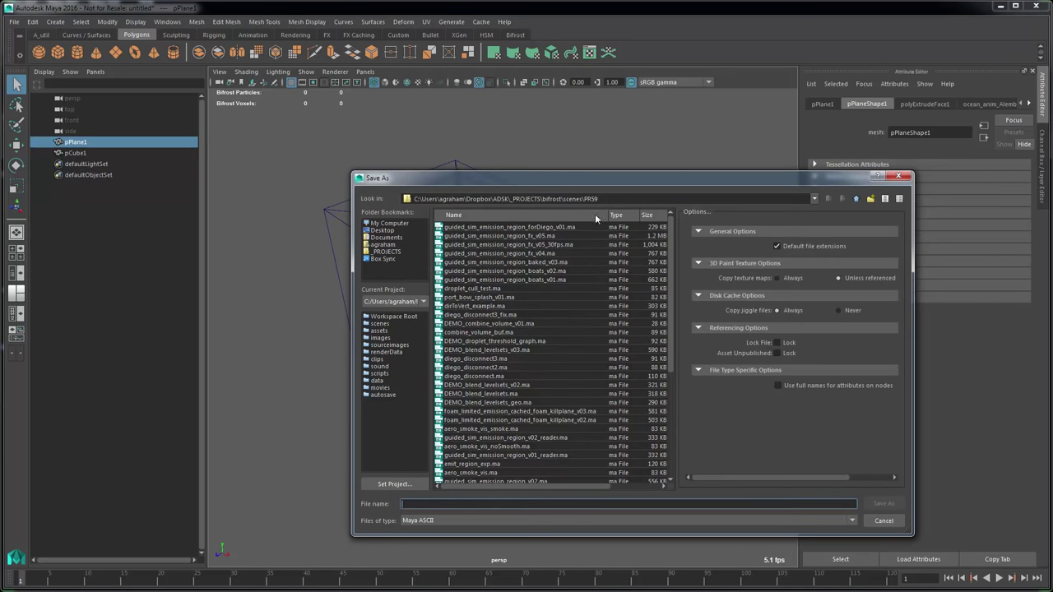
pyautogui.click(380, 324)
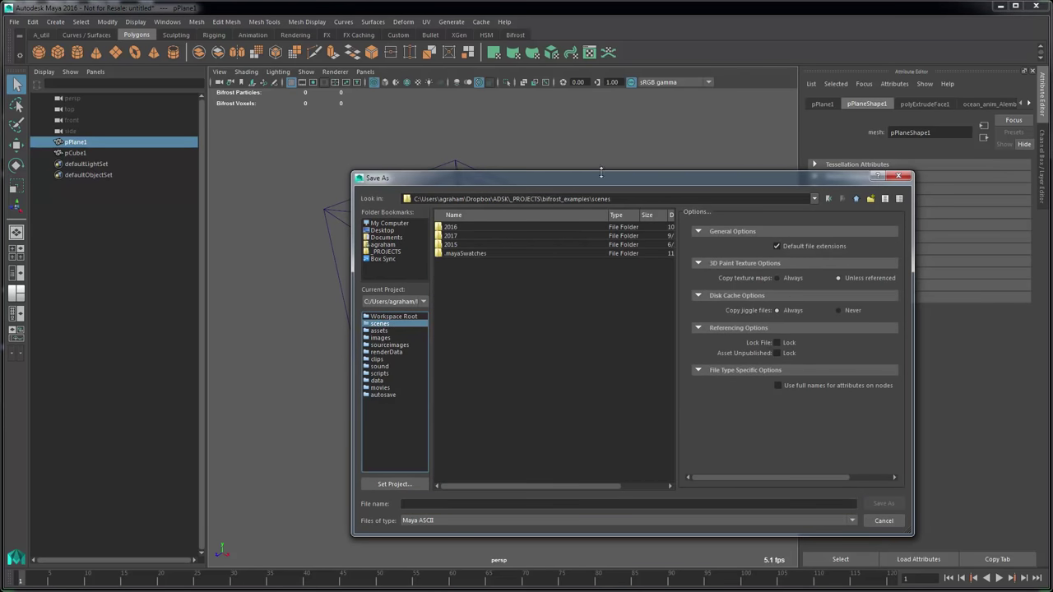
pyautogui.doubleClick(451, 228)
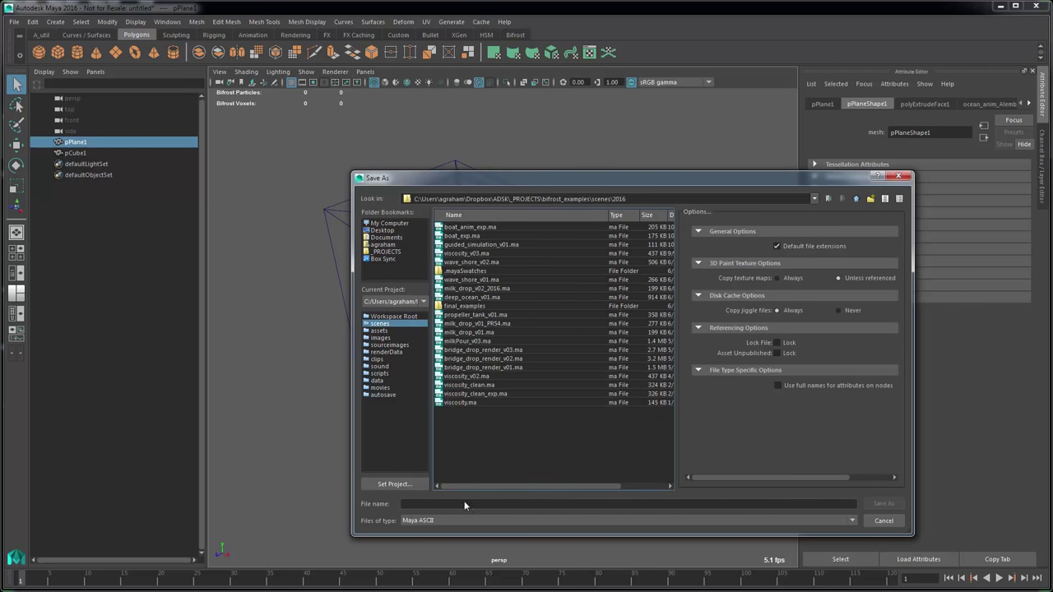
pyautogui.click(449, 504)
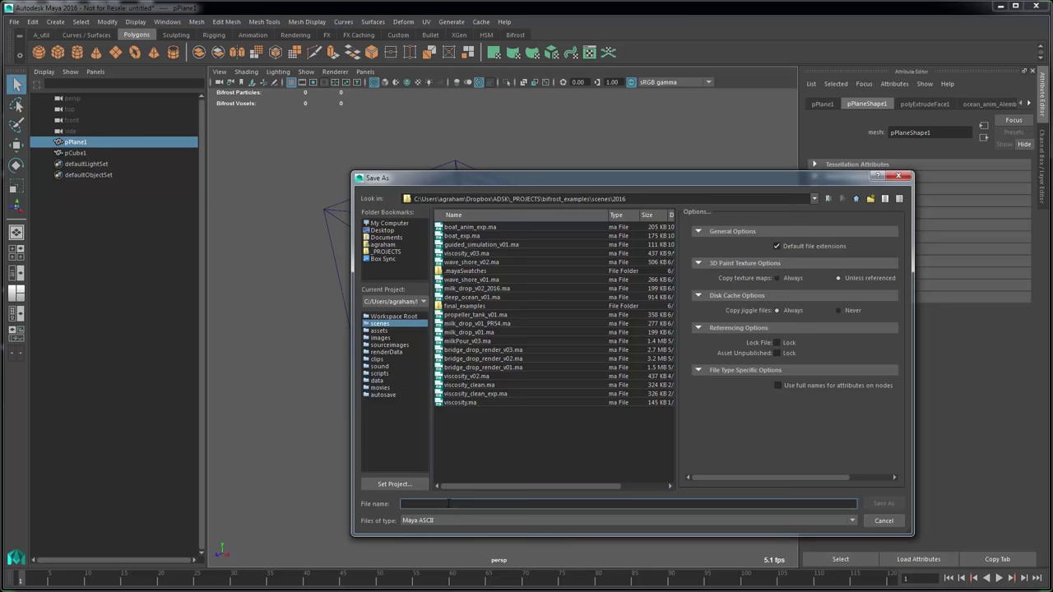
pyautogui.write('guided_')
pyautogui.press('Down')
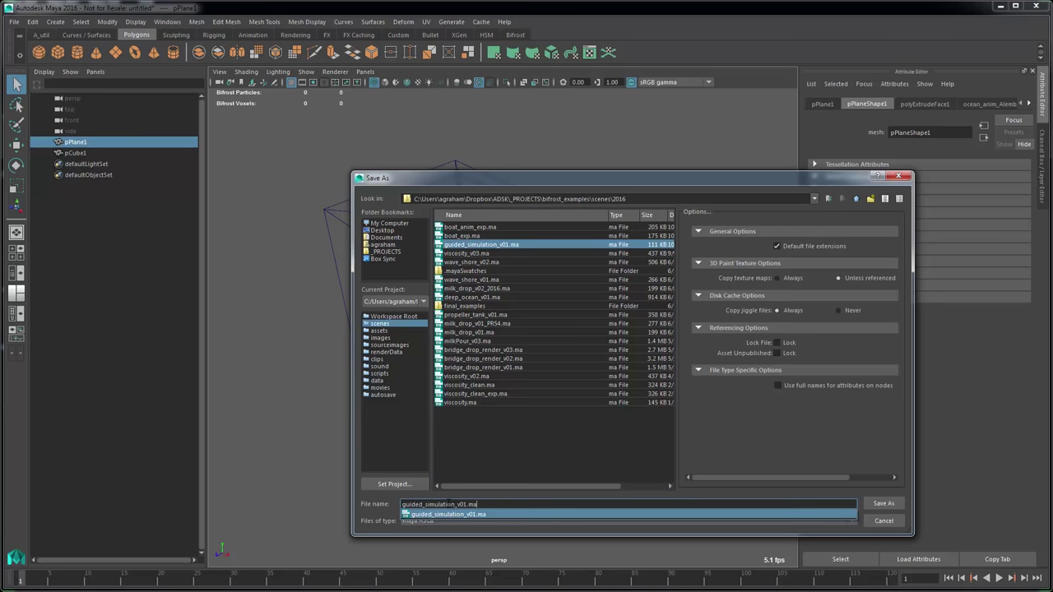
pyautogui.press('Return')
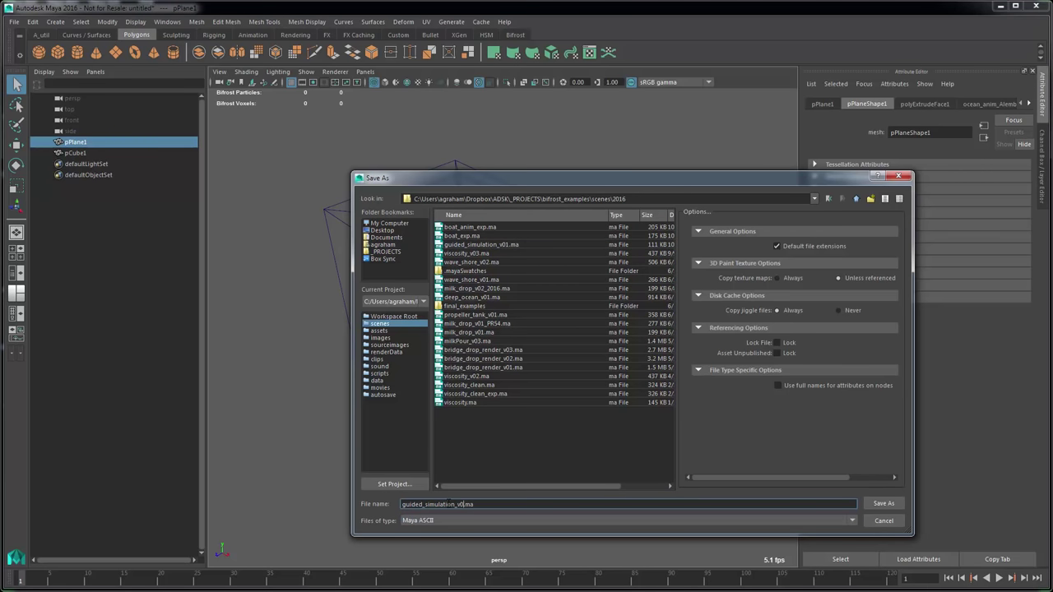
pyautogui.write('DMEO')
pyautogui.press('BackSpace')
pyautogui.press('BackSpace')
pyautogui.press('Return')
# Return to the selection tool with the ocean mesh still selected and switch to the FX menu set
pyautogui.press('w')
pyautogui.keyDown('alt'); pyautogui.moveTo(457, 349); pyautogui.dragTo(476, 346); pyautogui.keyUp('alt')
pyautogui.press('q')
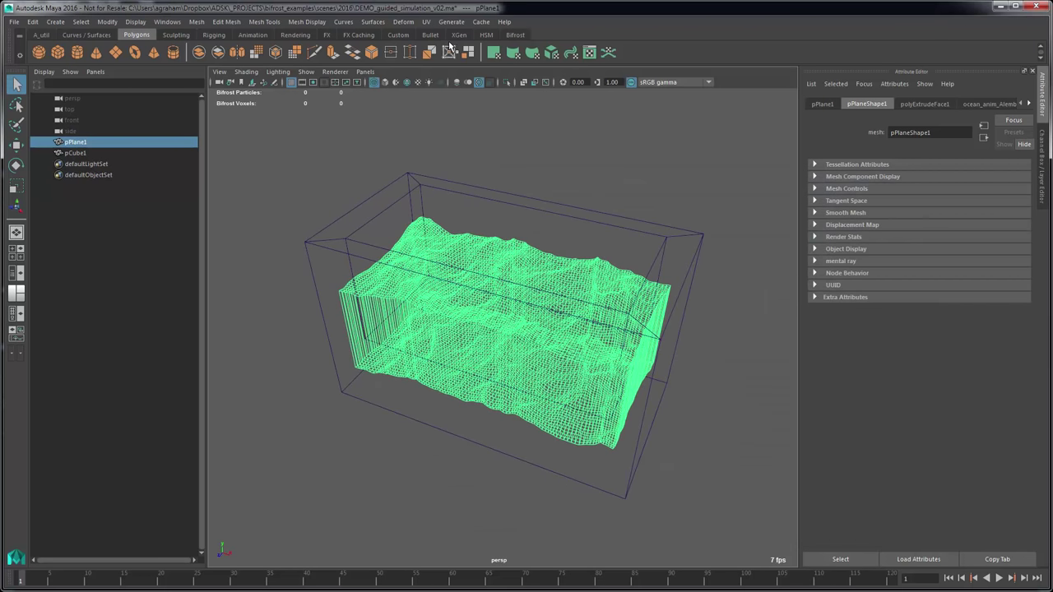
pyautogui.press('F5')
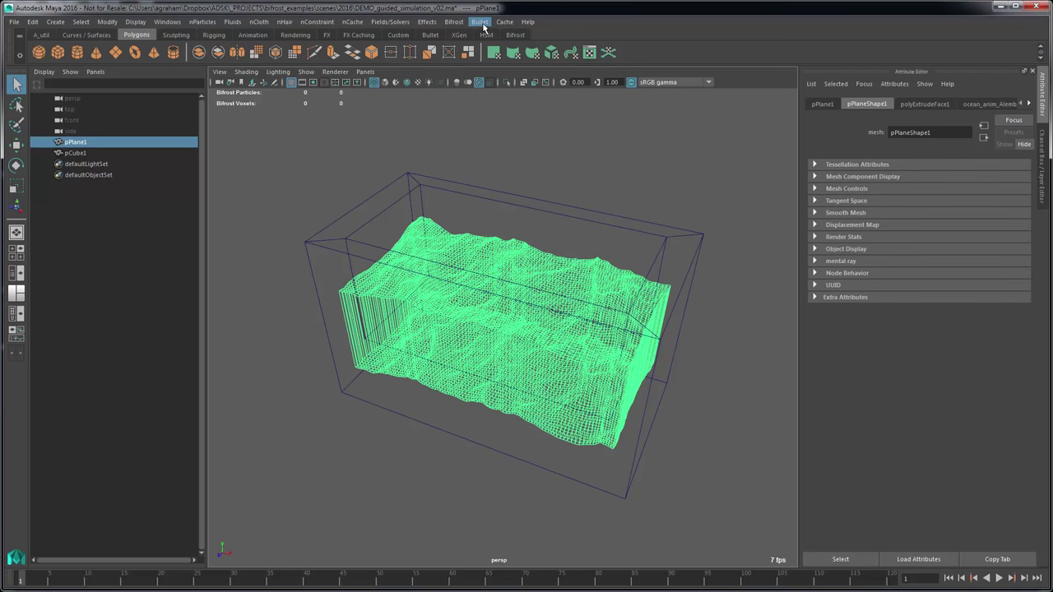
# Create a Bifrost liquid from the selected ocean mesh and hide the mesh
pyautogui.click(454, 22)
pyautogui.click(464, 49)
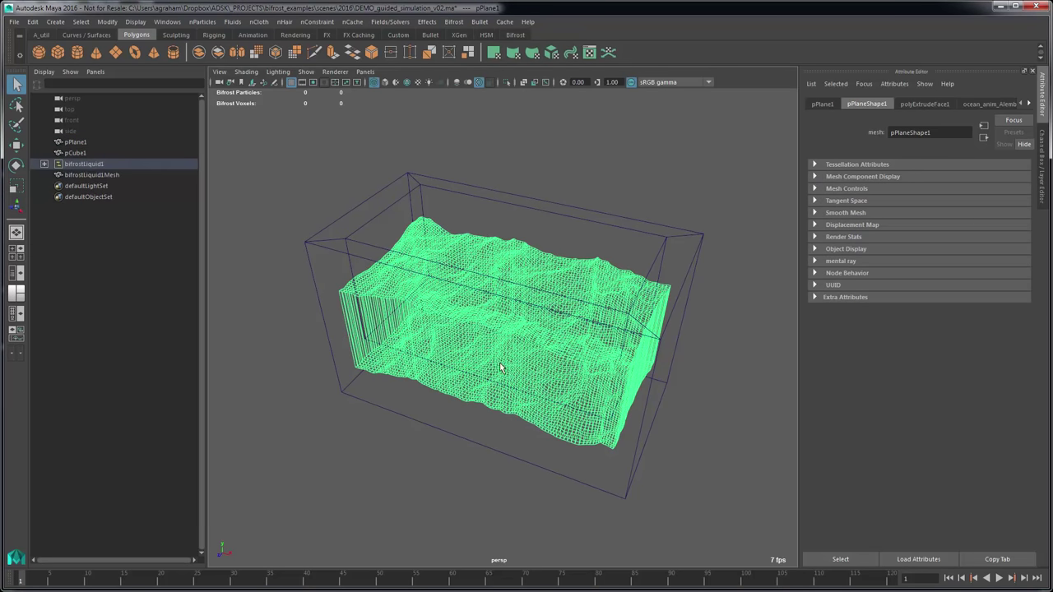
pyautogui.keyDown('alt'); pyautogui.moveTo(519, 395); pyautogui.dragTo(525, 366); pyautogui.keyUp('alt')
pyautogui.click(425, 316)
pyautogui.hotkey('ctrl', 'h')
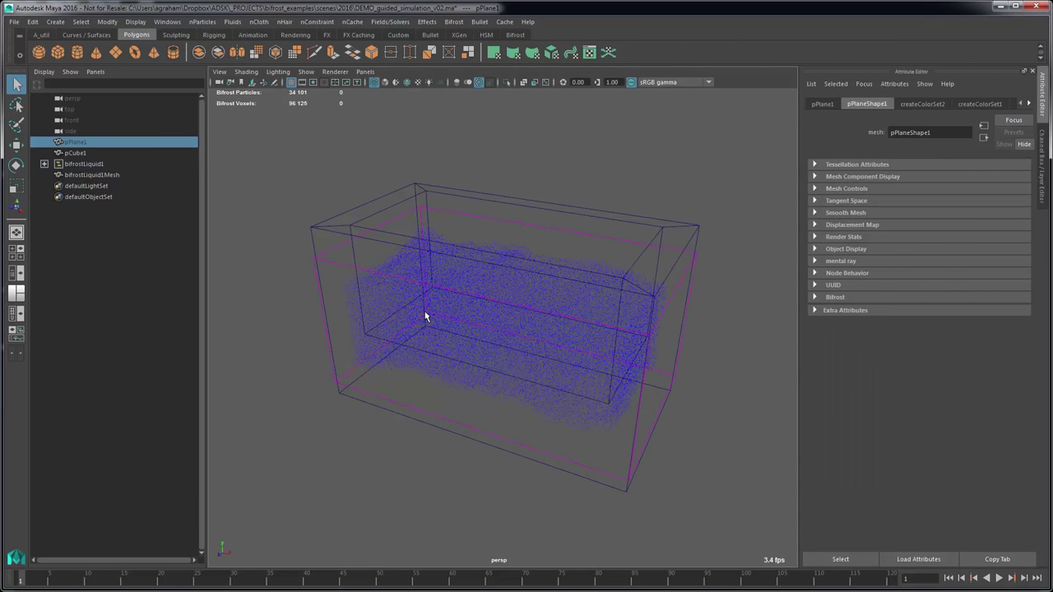
# Expand the ocean mesh's Bifrost attributes and turn off the bounding box display on the liquid shape
pyautogui.keyDown('alt'); pyautogui.moveTo(426, 316); pyautogui.dragTo(456, 297); pyautogui.keyUp('alt')
pyautogui.click(835, 300)
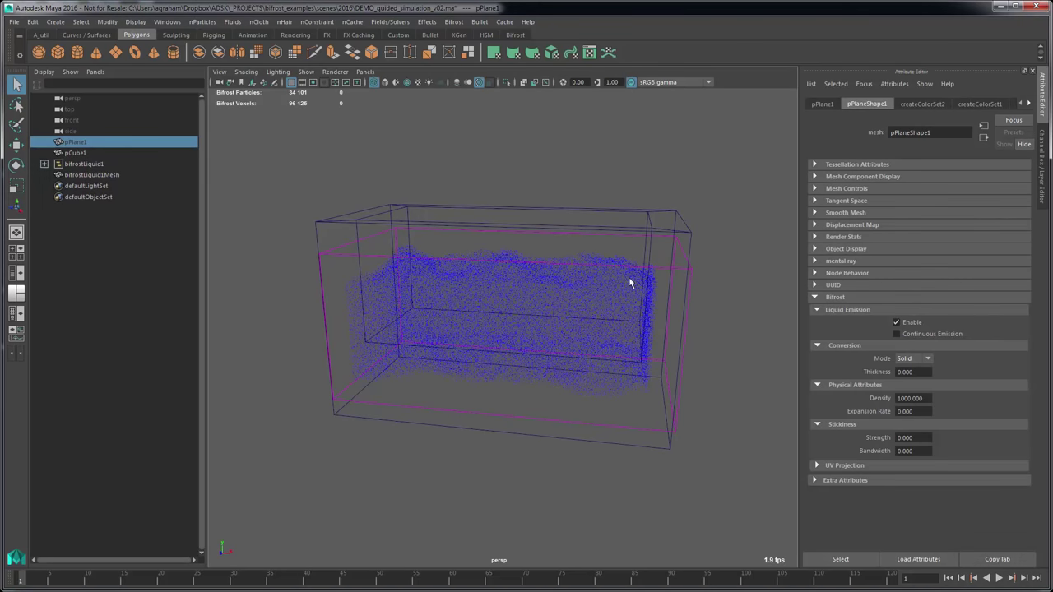
pyautogui.keyDown('alt'); pyautogui.moveTo(624, 277); pyautogui.dragTo(340, 353); pyautogui.keyUp('alt')
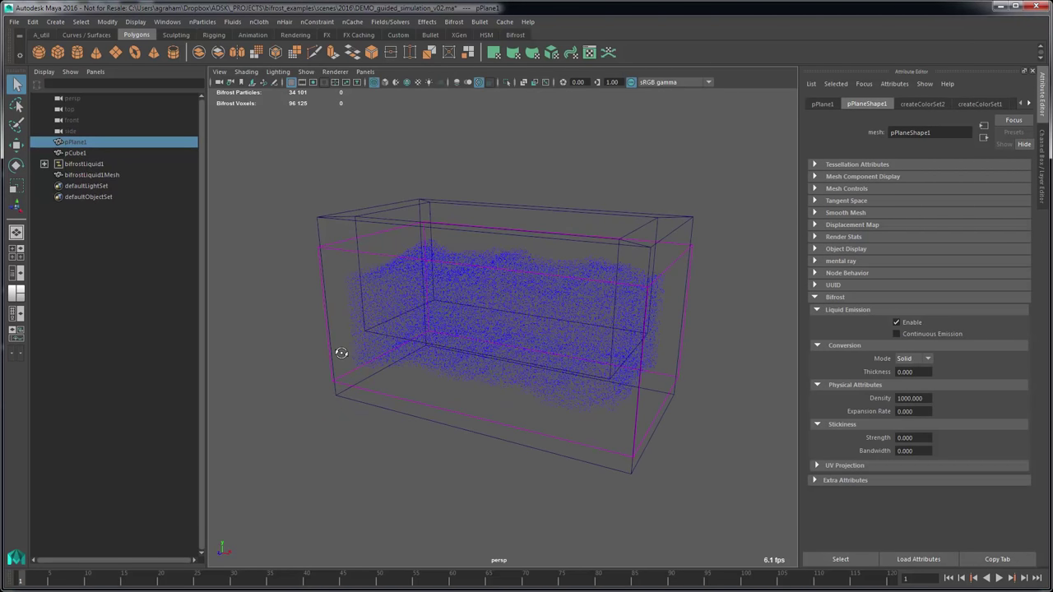
pyautogui.click(334, 257)
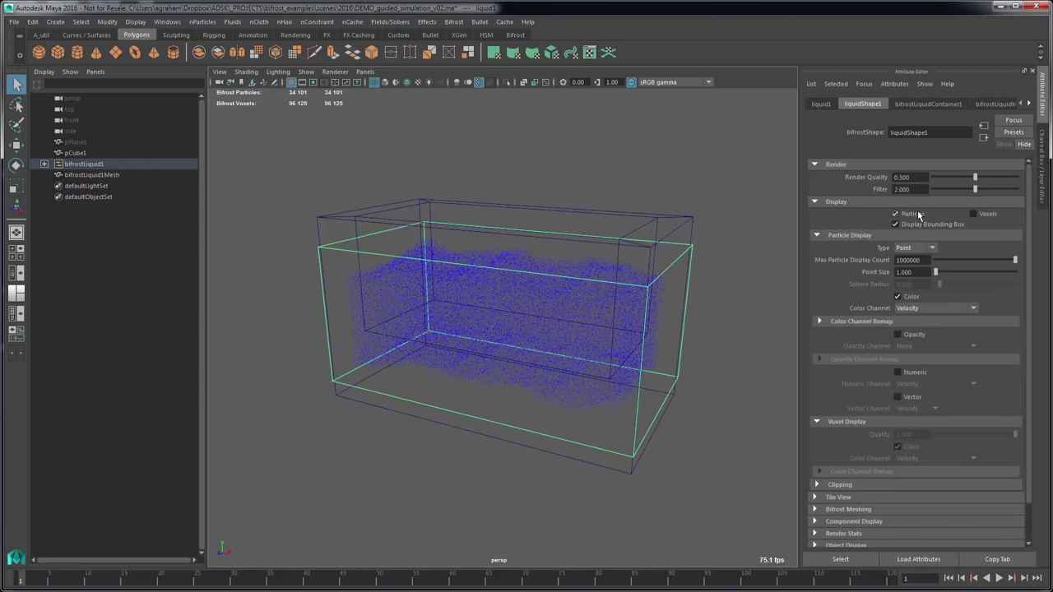
pyautogui.click(358, 394)
pyautogui.keyDown('alt'); pyautogui.moveTo(357, 392); pyautogui.dragTo(373, 368); pyautogui.keyUp('alt')
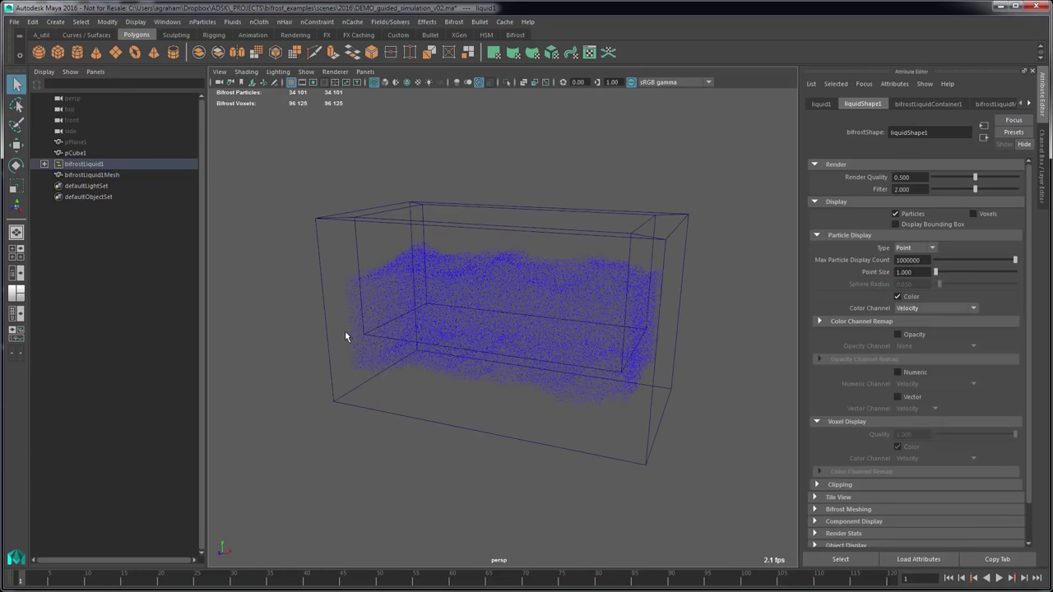
# Add the hollowed cube to the Bifrost liquid as a collider
pyautogui.click(391, 239)
pyautogui.keyDown('ctrl'); pyautogui.click(84, 165); pyautogui.keyUp('ctrl')
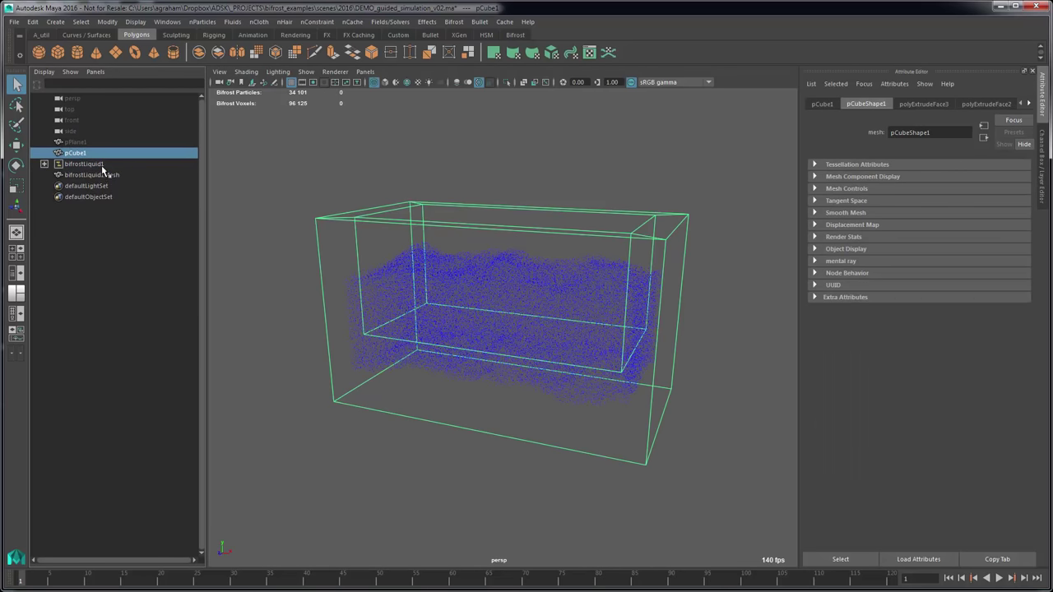
pyautogui.click(482, 23)
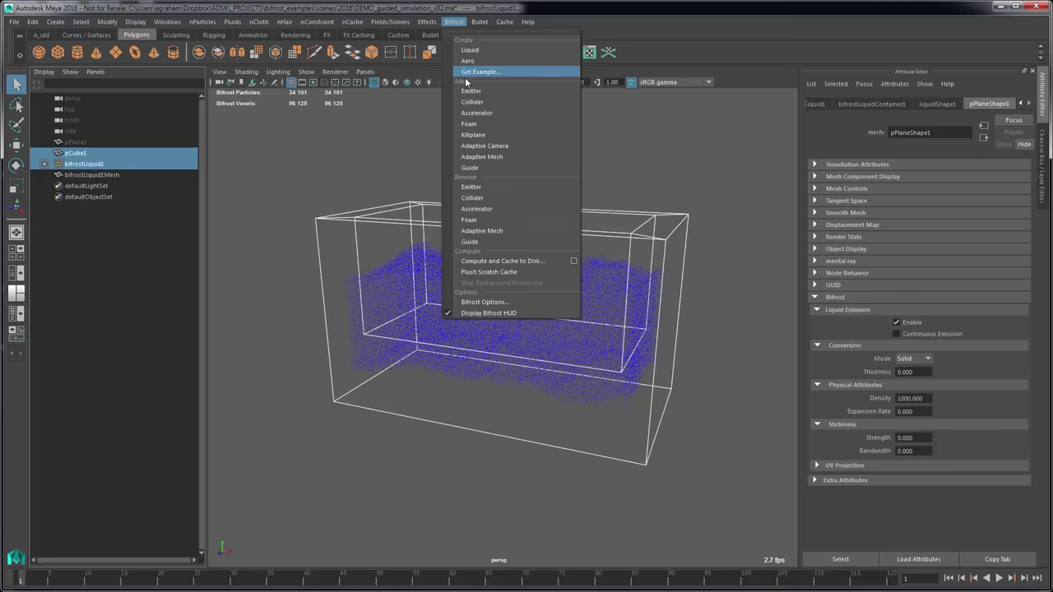
pyautogui.click(467, 102)
pyautogui.click(558, 162)
pyautogui.keyDown('alt'); pyautogui.moveTo(581, 206); pyautogui.dragTo(542, 236); pyautogui.keyUp('alt')
# Set the liquid container's Master Voxel Size to 0.25
pyautogui.click(82, 164)
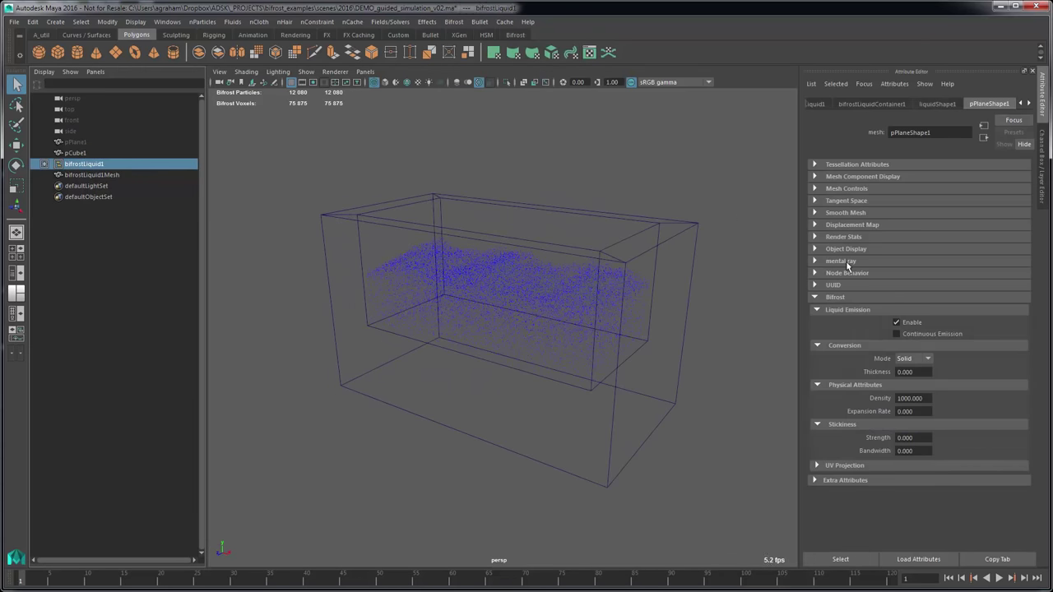
pyautogui.click(870, 104)
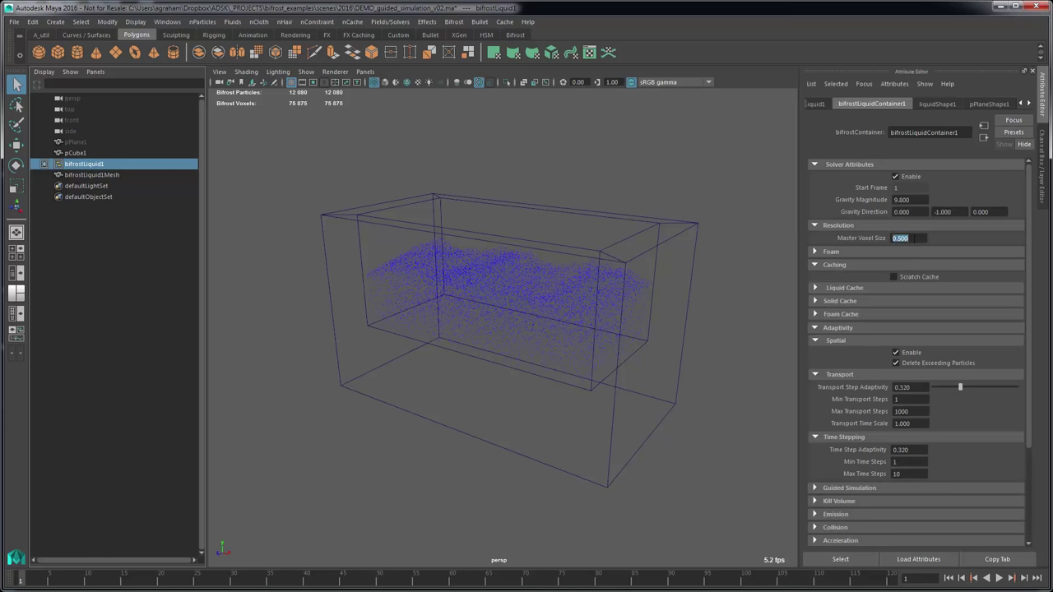
pyautogui.moveTo(494, 288)
pyautogui.keyDown('alt'); pyautogui.mouseDown()
pyautogui.moveTo(516, 300)
pyautogui.moveTo(480, 299)
pyautogui.mouseUp(); pyautogui.keyUp('alt')
# Show the ocean mesh, add it to the Bifrost liquid as a guide and hide it again
pyautogui.click(94, 168)
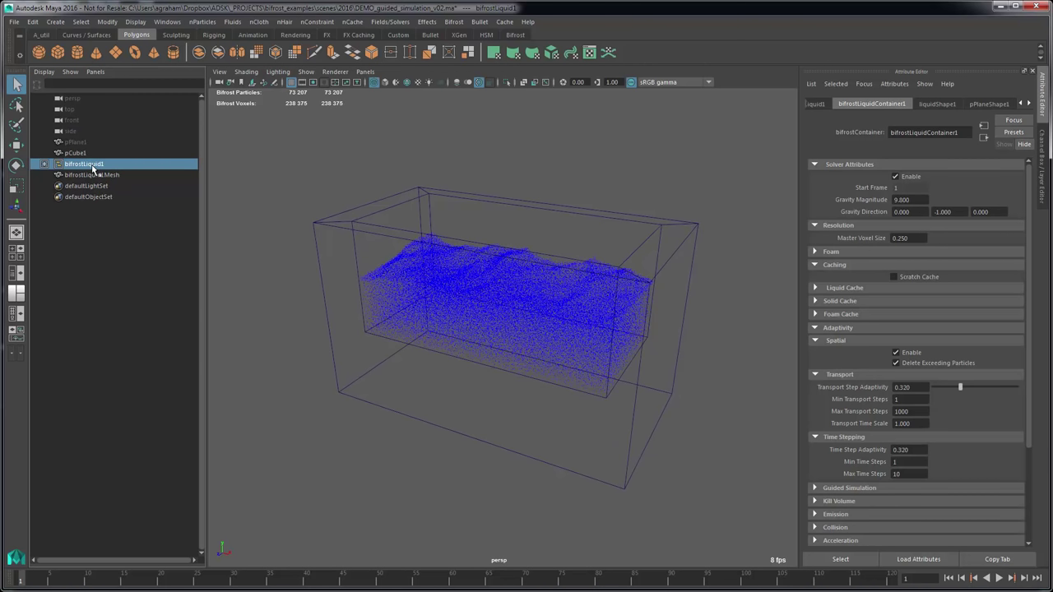
pyautogui.click(82, 140)
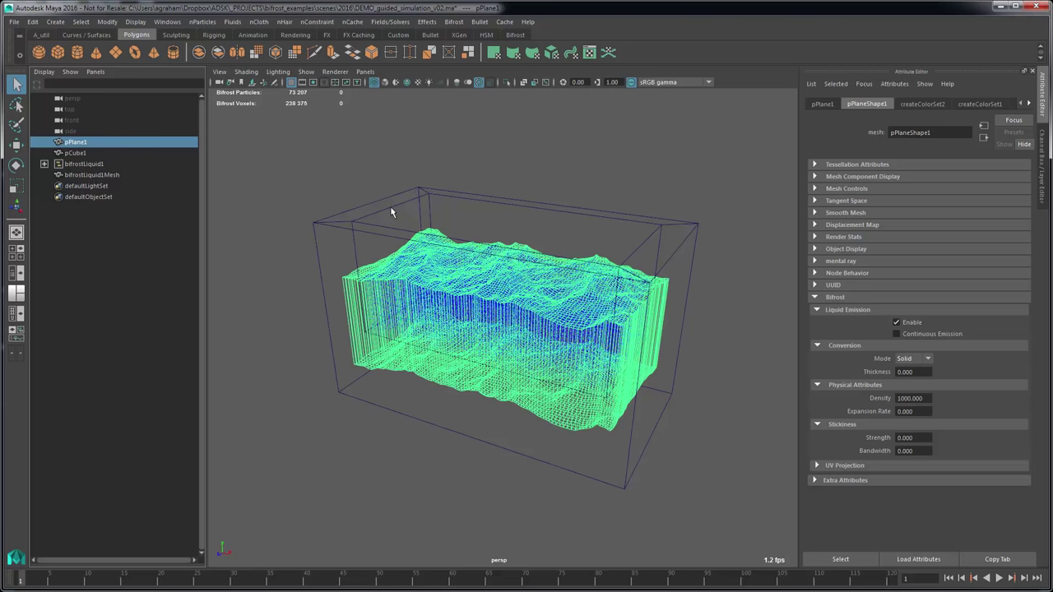
pyautogui.keyDown('ctrl'); pyautogui.click(97, 168); pyautogui.keyUp('ctrl')
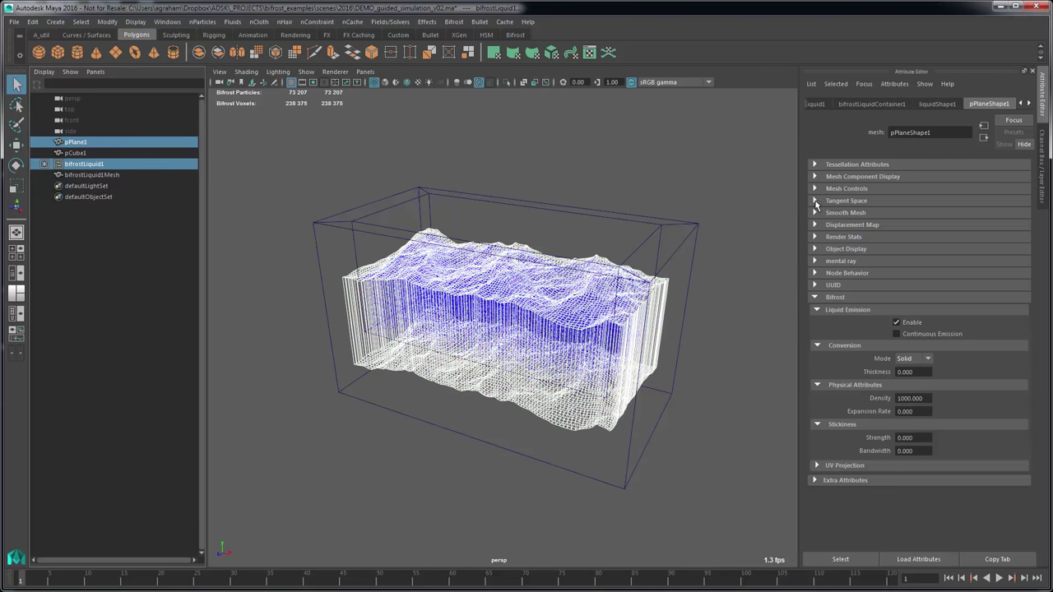
pyautogui.click(463, 22)
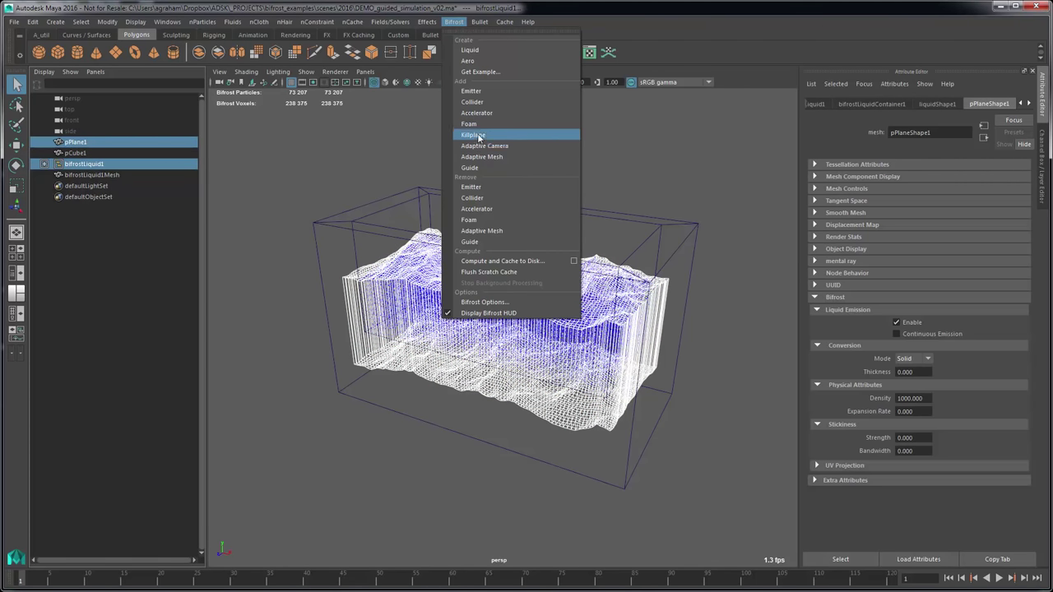
pyautogui.click(476, 168)
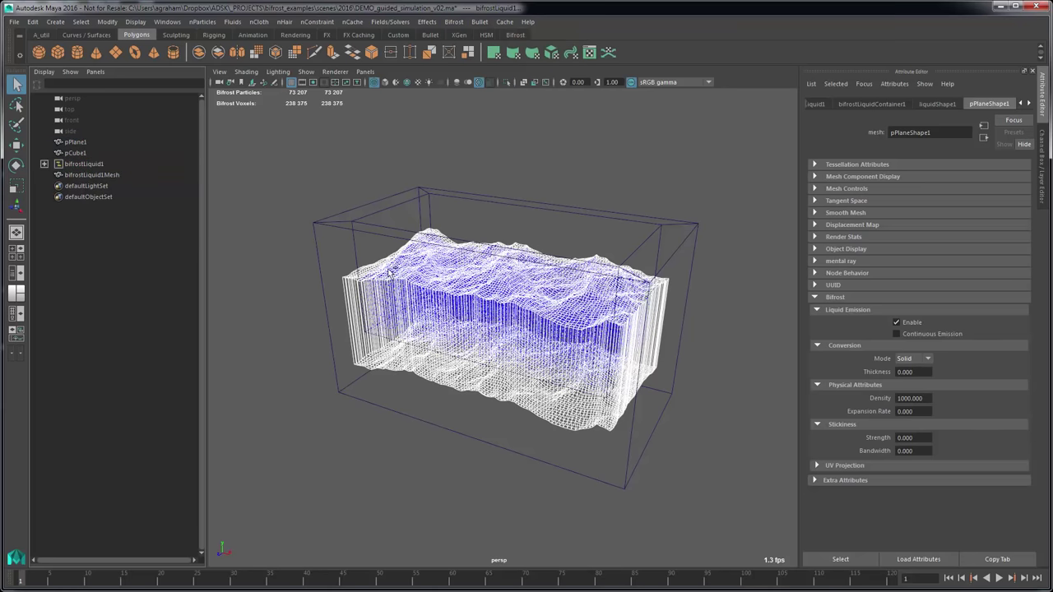
pyautogui.hotkey('ctrl', 'h')
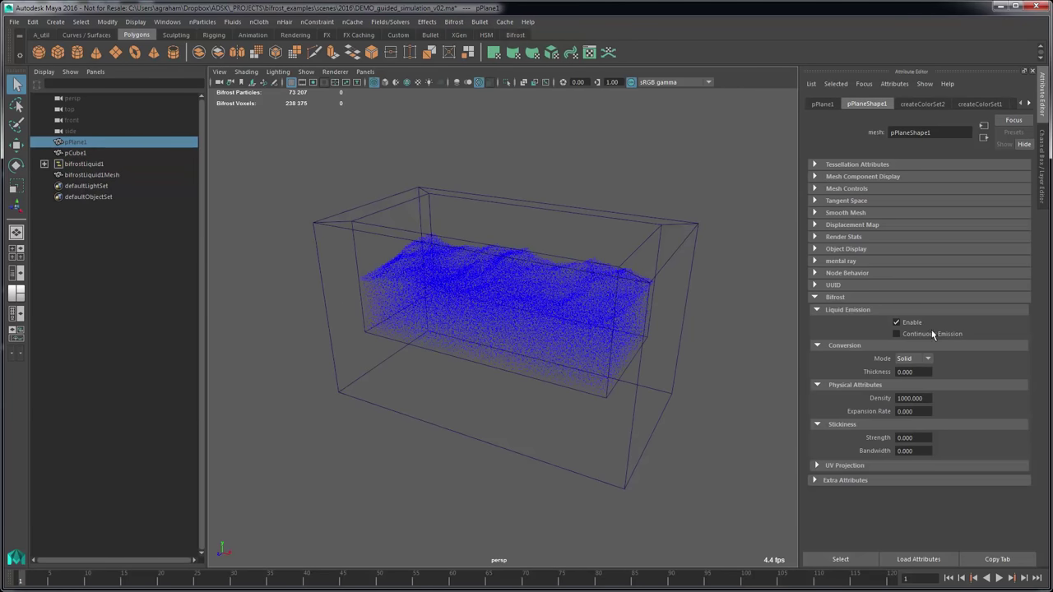
# Collapse the liquid container's Adaptivity settings and expand the Input and Particle Reseed settings of its Guided Simulation
pyautogui.click(116, 163)
pyautogui.click(866, 104)
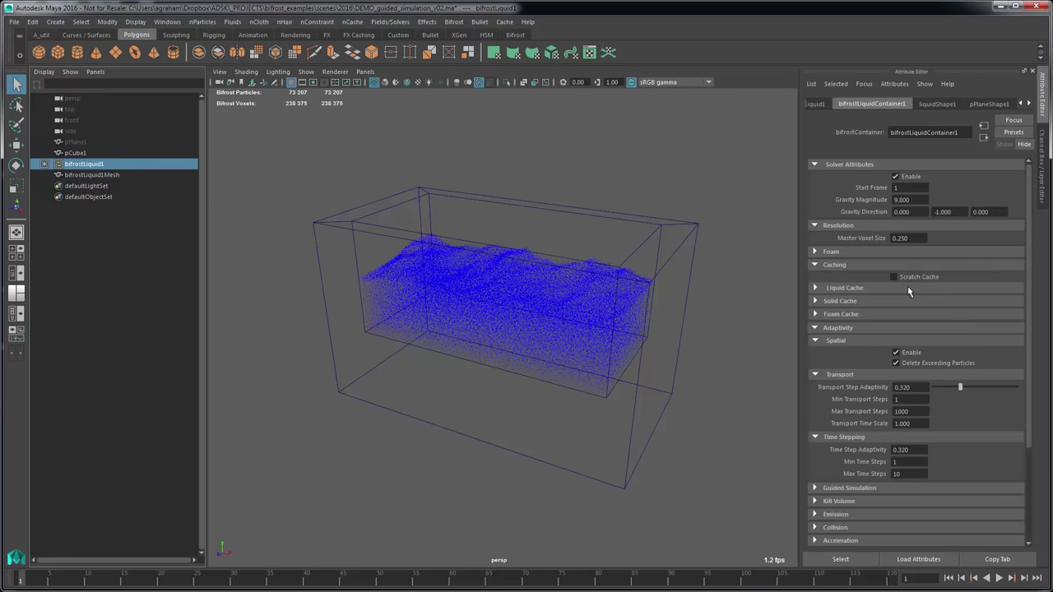
pyautogui.click(830, 327)
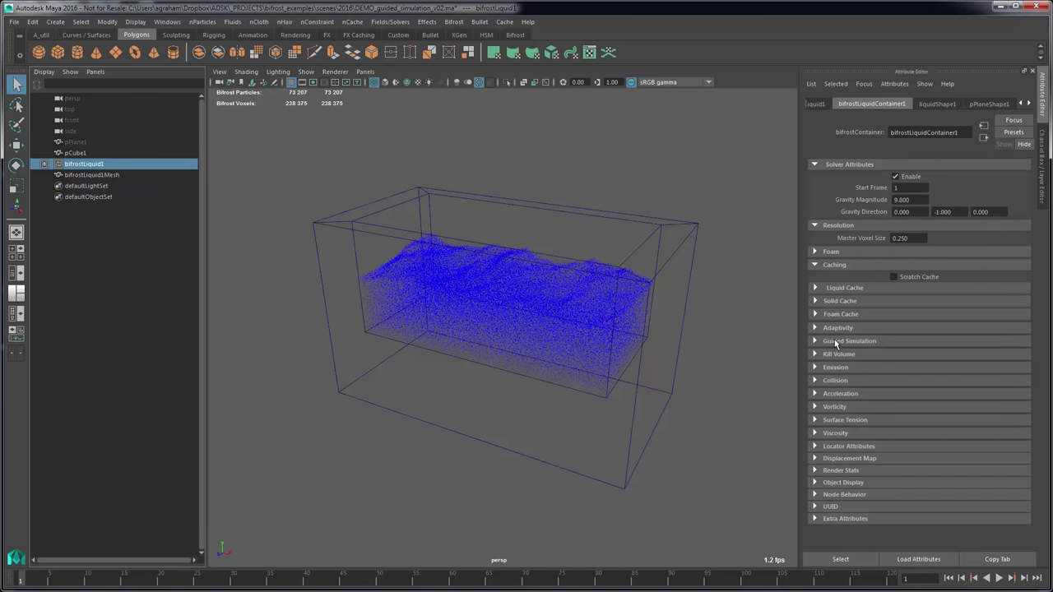
pyautogui.click(836, 341)
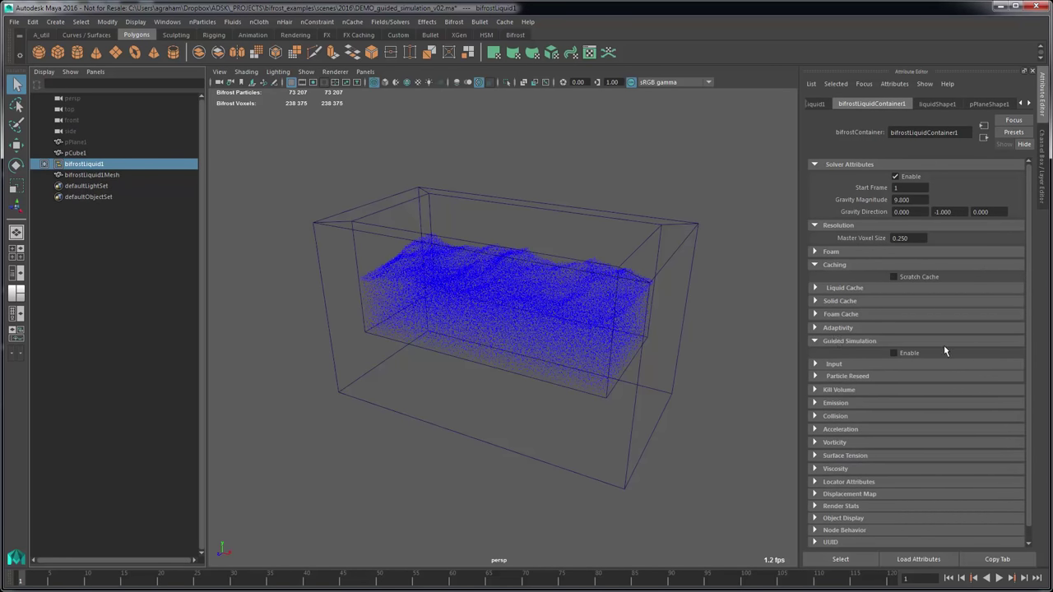
pyautogui.click(830, 379)
pyautogui.click(833, 365)
# Turn off the Simulation input mode of the guided simulation, keeping only Mesh enabled
pyautogui.keyDown('alt'); pyautogui.moveTo(523, 362); pyautogui.dragTo(552, 333); pyautogui.keyUp('alt')
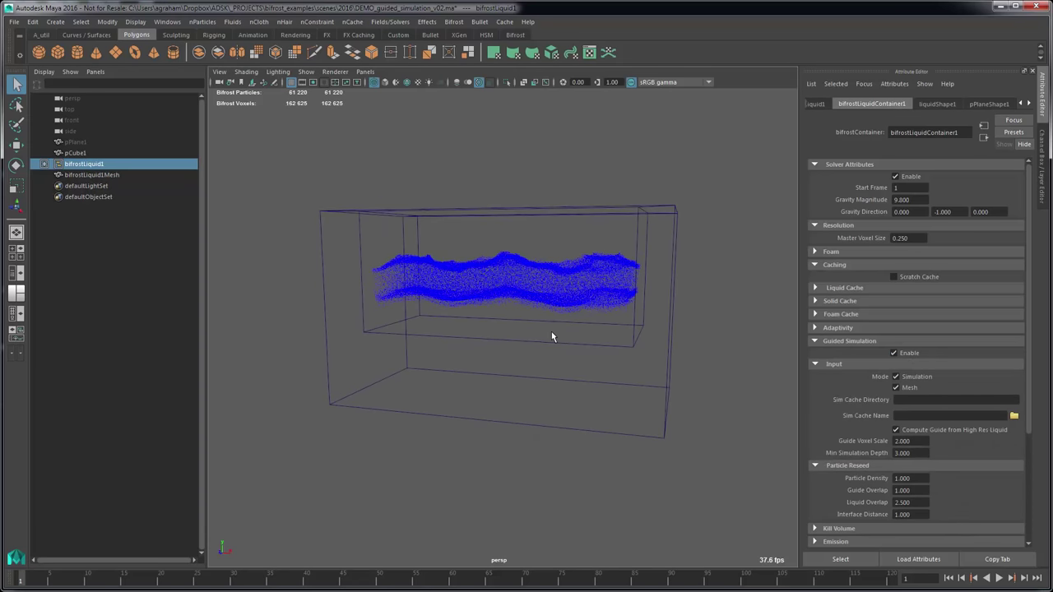
pyautogui.scroll(5, 553, 330)
pyautogui.keyDown('alt'); pyautogui.moveTo(598, 307); pyautogui.dragTo(584, 343); pyautogui.keyUp('alt')
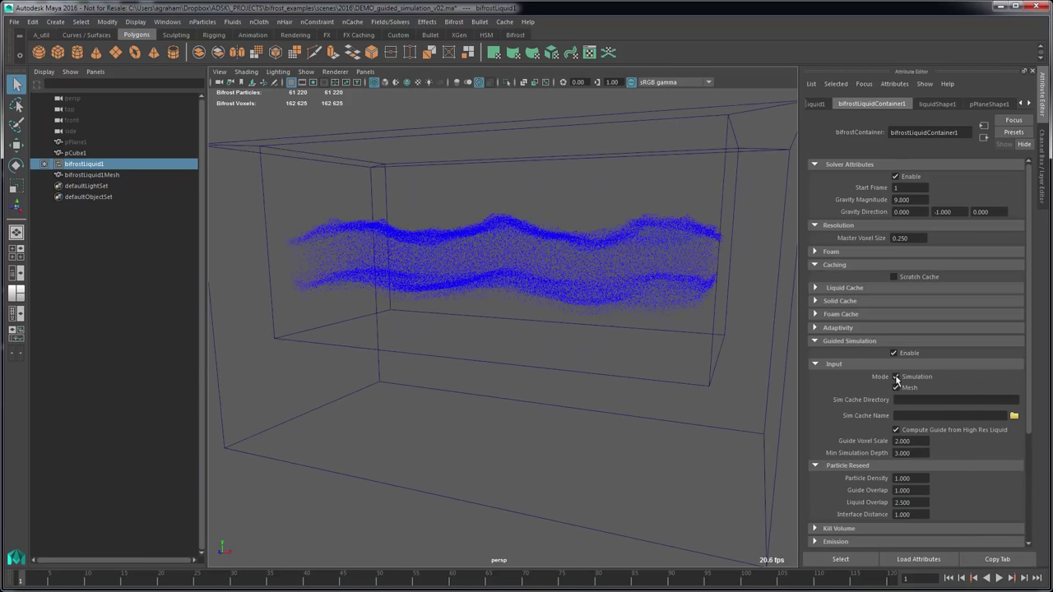
pyautogui.scroll(-2, 881, 371)
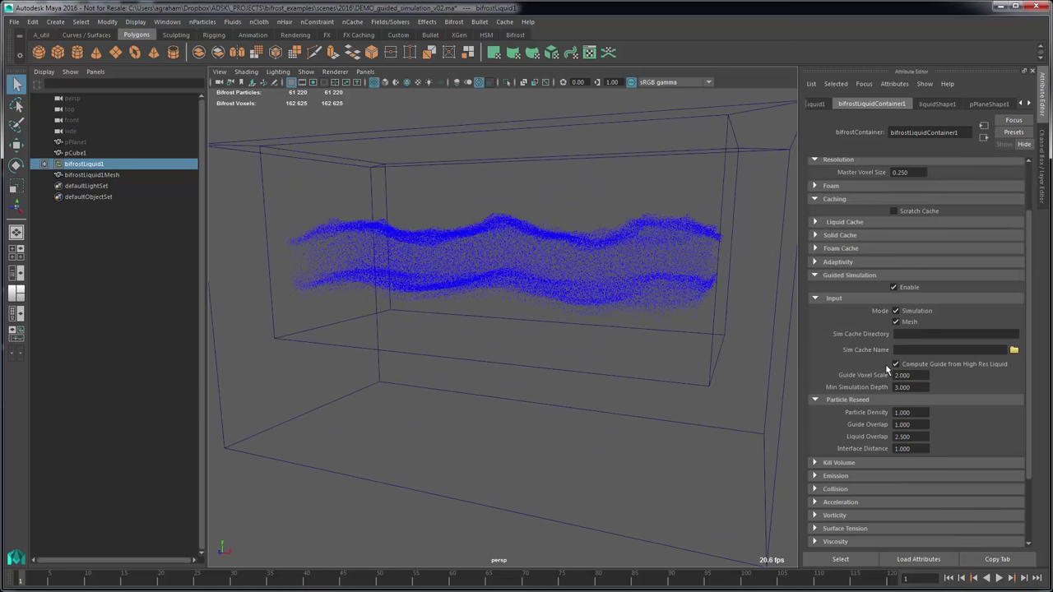
pyautogui.click(918, 312)
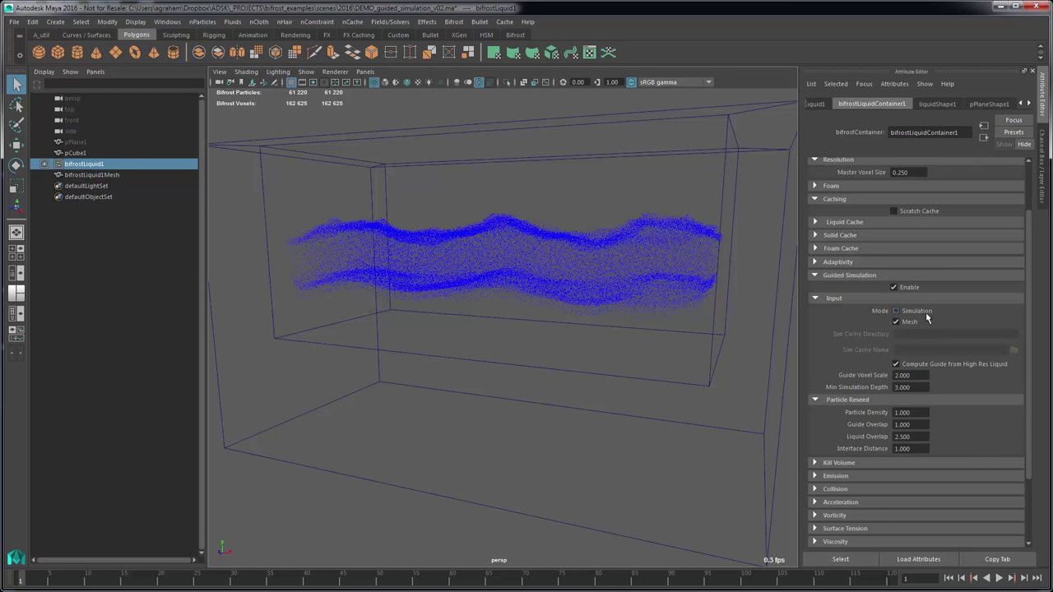
# Disable spatial adaptivity on the liquid container and set Max Time Steps to 3
pyautogui.scroll(2, 921, 325)
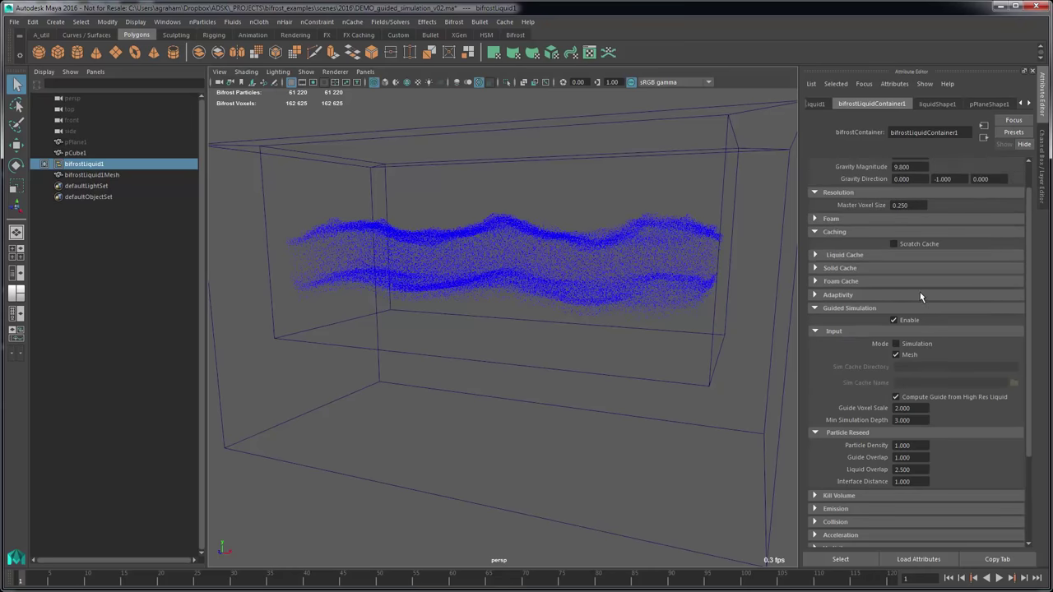
pyautogui.click(837, 295)
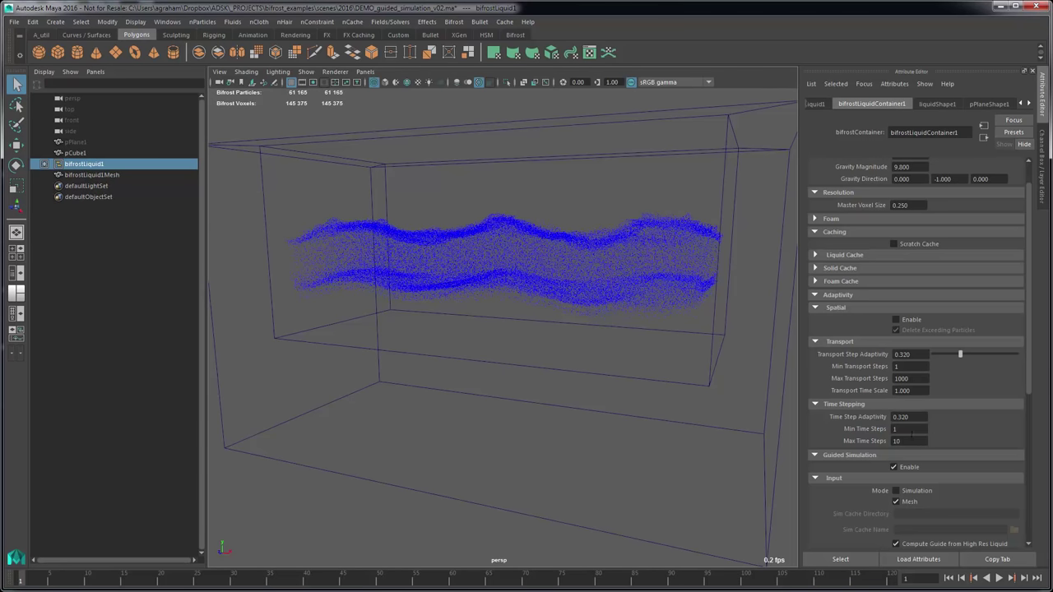
pyautogui.press('BackSpace')
pyautogui.write('3')
# Set the liquid shape's particle color channel to Vorticity
pyautogui.keyDown('alt'); pyautogui.moveTo(658, 352); pyautogui.dragTo(724, 389); pyautogui.keyUp('alt')
pyautogui.keyDown('alt'); pyautogui.moveTo(592, 381); pyautogui.dragTo(540, 386, button='right'); pyautogui.keyUp('alt')
pyautogui.keyDown('alt'); pyautogui.moveTo(541, 392); pyautogui.dragTo(576, 387); pyautogui.keyUp('alt')
pyautogui.click(934, 104)
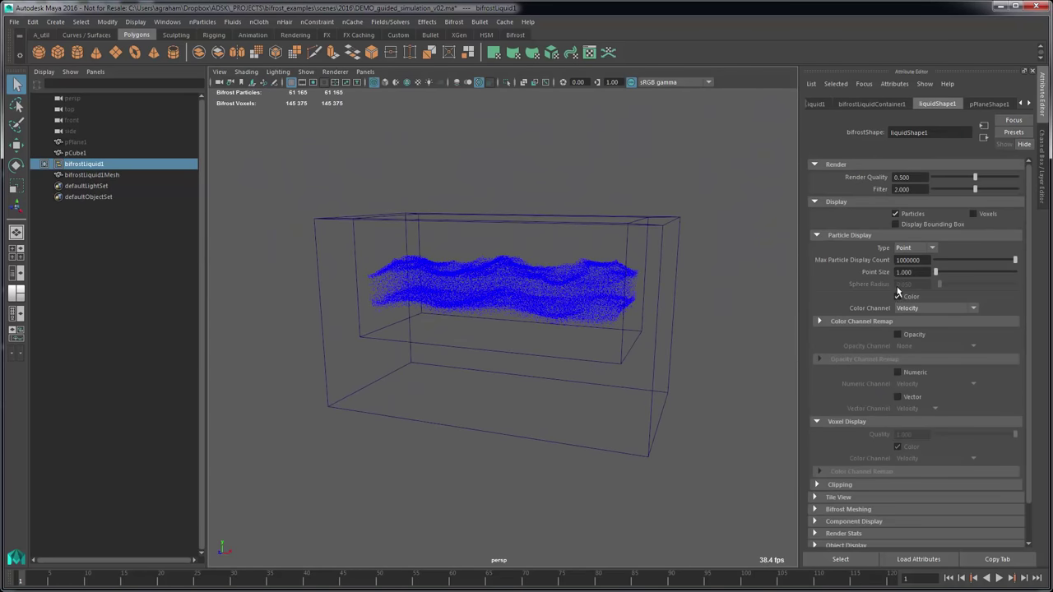
pyautogui.click(905, 309)
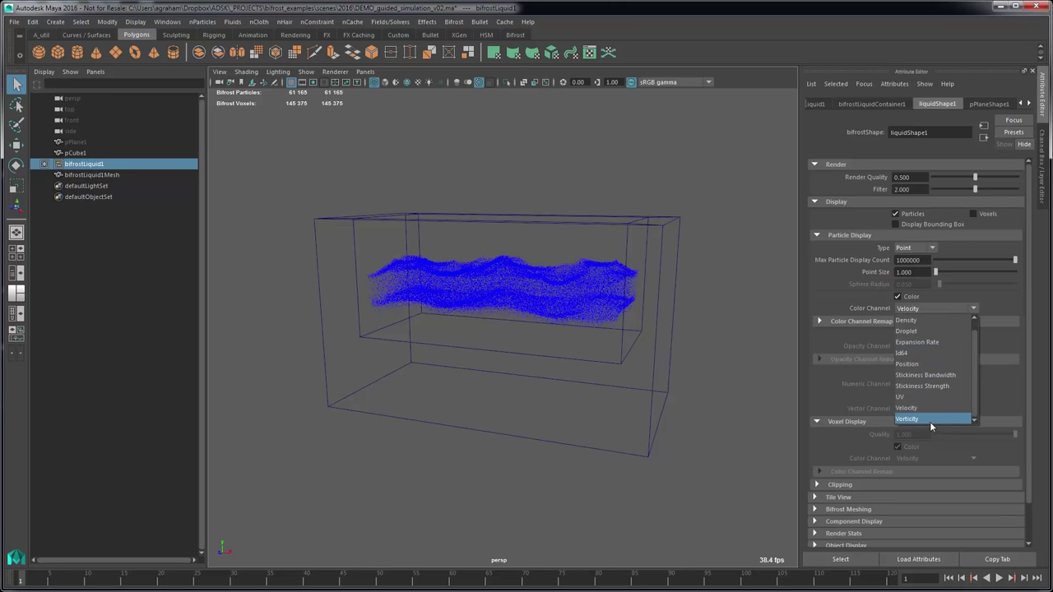
pyautogui.click(930, 420)
# Expand the color channel remap of the liquid particles and set Color Channel Max to 25
pyautogui.click(891, 322)
pyautogui.doubleClick(914, 347)
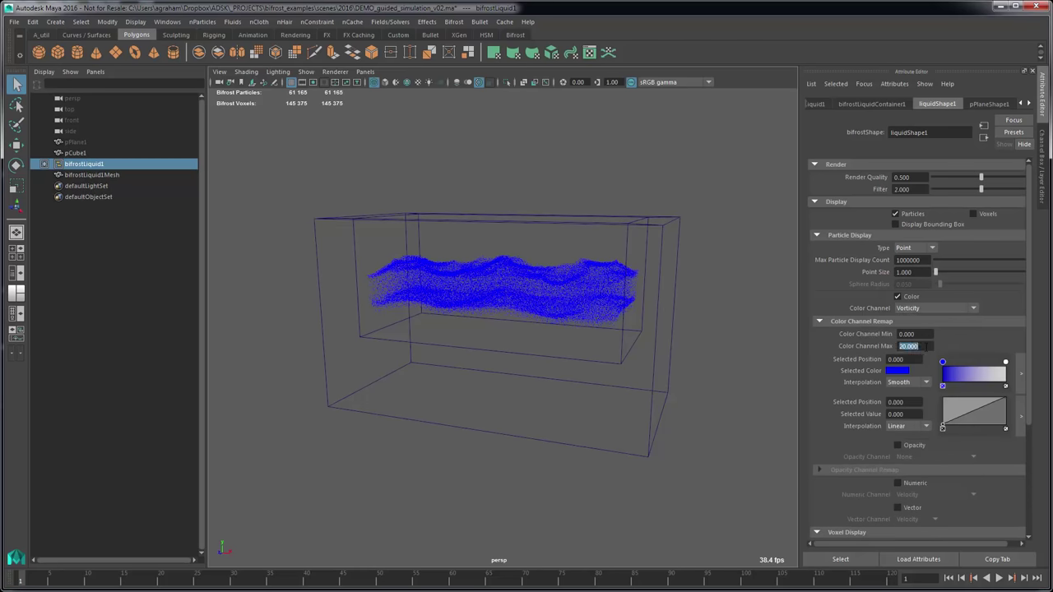
pyautogui.write('5')
pyautogui.press('Return')
pyautogui.doubleClick(928, 347)
pyautogui.write('25')
pyautogui.press('Return')
# Change the first color of the particle color ramp to a darker, less violet blue
pyautogui.click(897, 373)
pyautogui.click(956, 408)
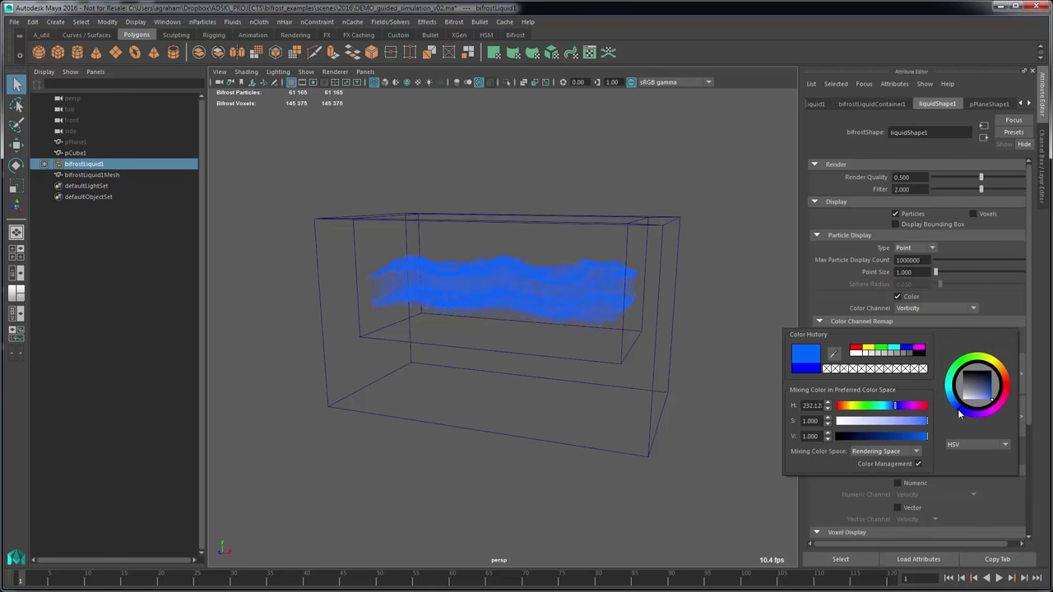
pyautogui.moveTo(914, 443); pyautogui.dragTo(890, 441)
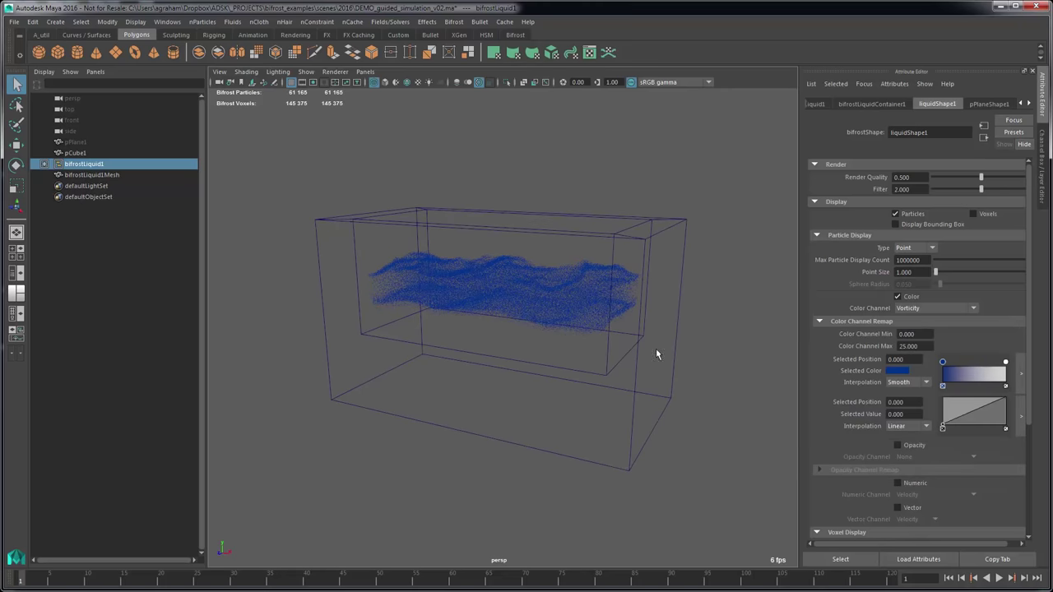
# Enable Scratch Cache in the liquid container's caching settings
pyautogui.click(871, 105)
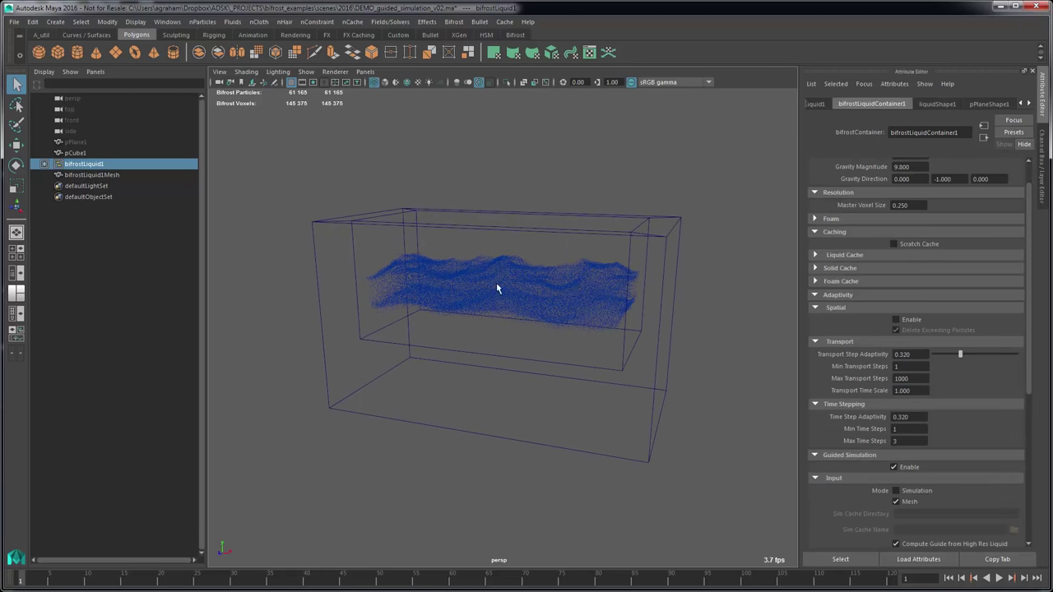
pyautogui.click(111, 167)
pyautogui.click(454, 24)
pyautogui.click(454, 24)
pyautogui.click(919, 253)
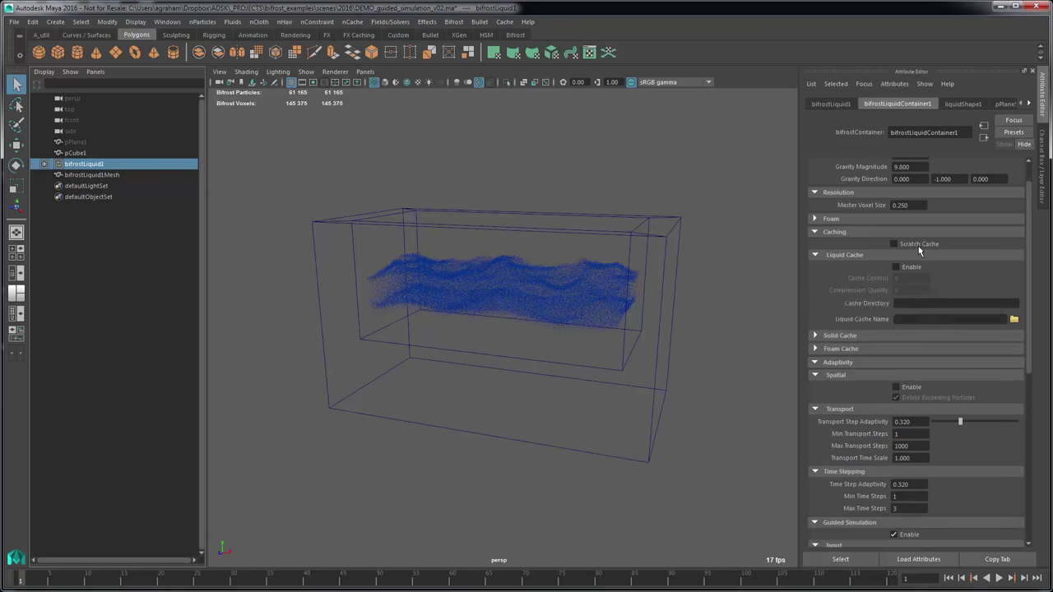
pyautogui.click(918, 245)
pyautogui.click(854, 254)
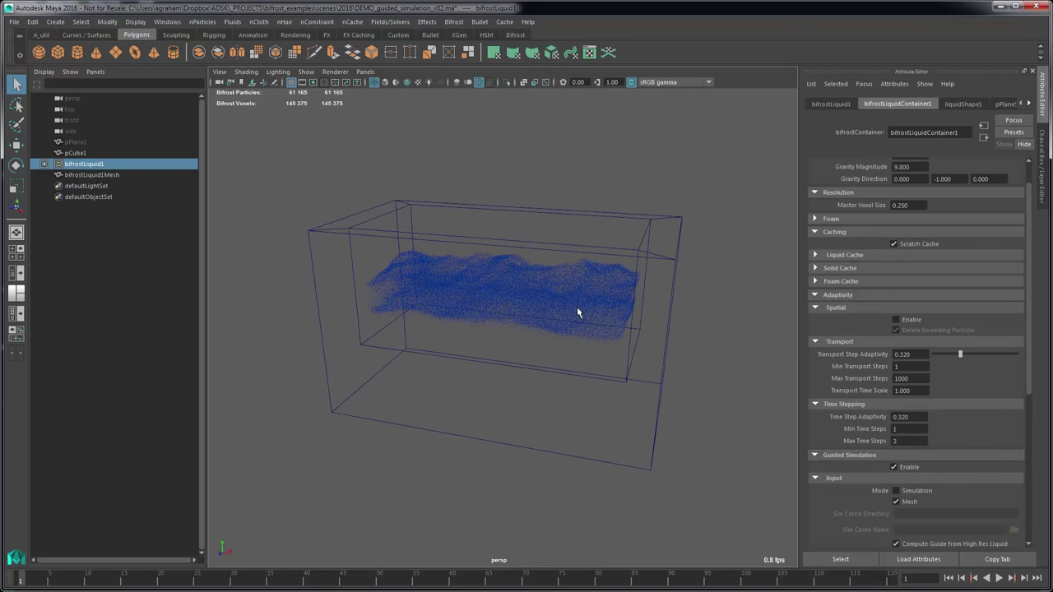
# Play the simulation from frame 1, stop it at frame 7 and hide the collider cube
pyautogui.hotkey('alt', 'v')
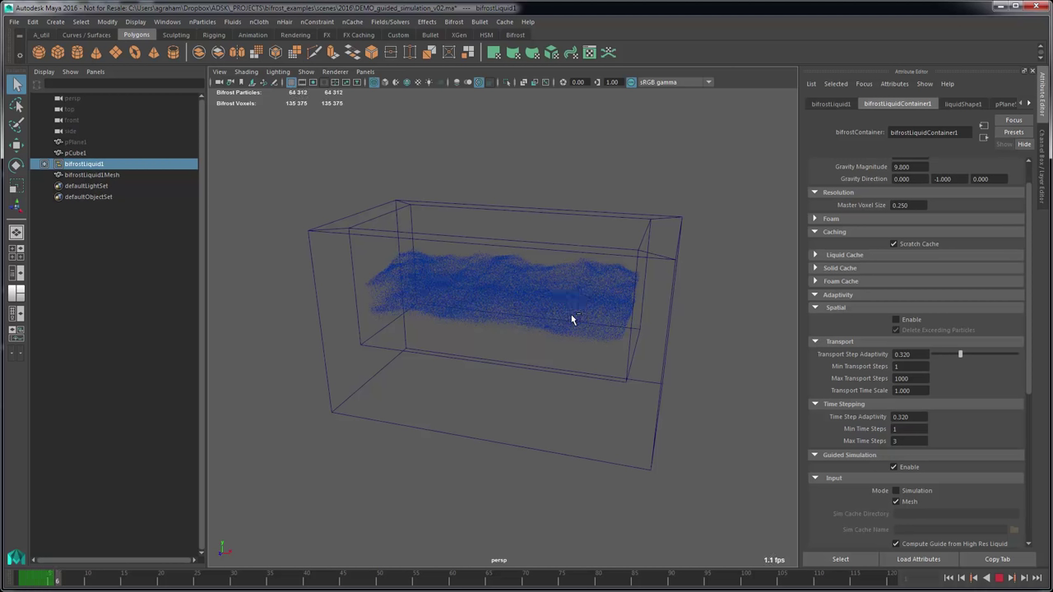
pyautogui.press('Escape')
pyautogui.keyDown('alt'); pyautogui.moveTo(572, 314); pyautogui.dragTo(555, 189); pyautogui.keyUp('alt')
pyautogui.scroll(-5, 584, 297)
pyautogui.scroll(8, 583, 297)
pyautogui.click(561, 151)
pyautogui.hotkey('ctrl', 'h')
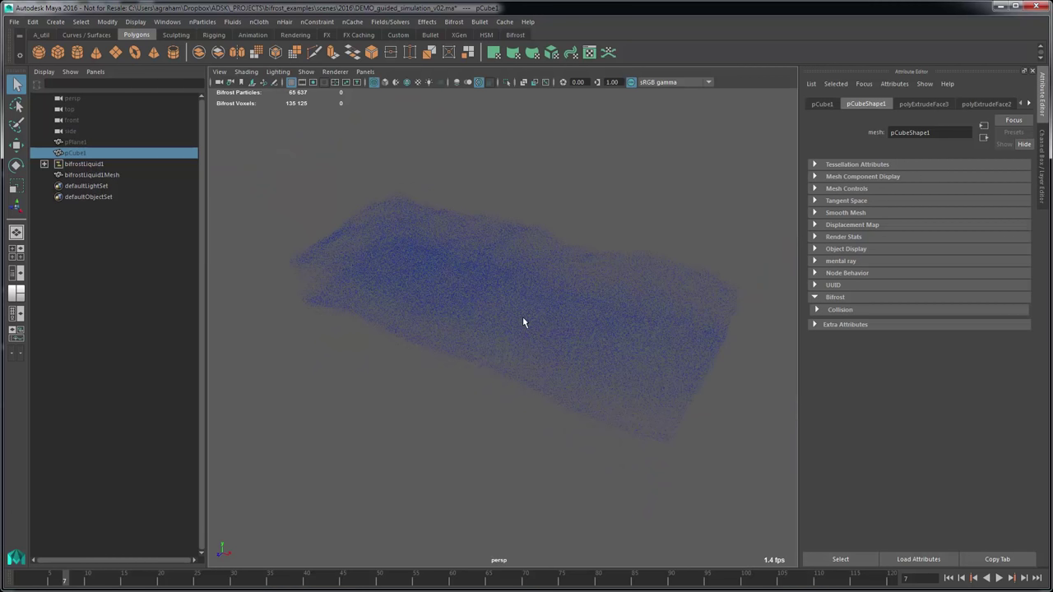
# Open the bifrostLiquid1 container's attributes and set the guided simulation's Min Simulation Depth to 1
pyautogui.click(98, 164)
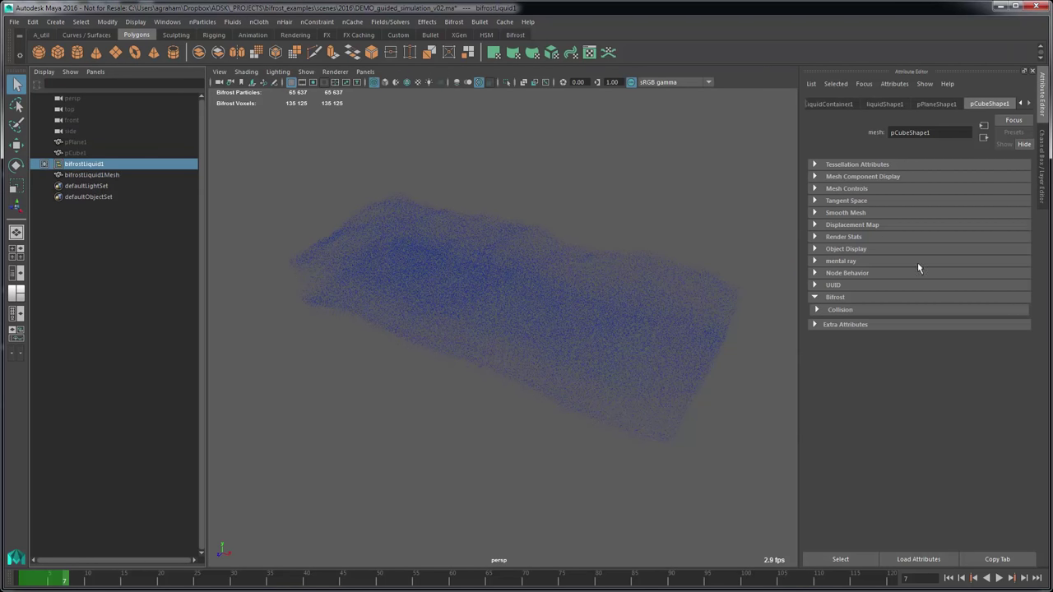
pyautogui.click(827, 104)
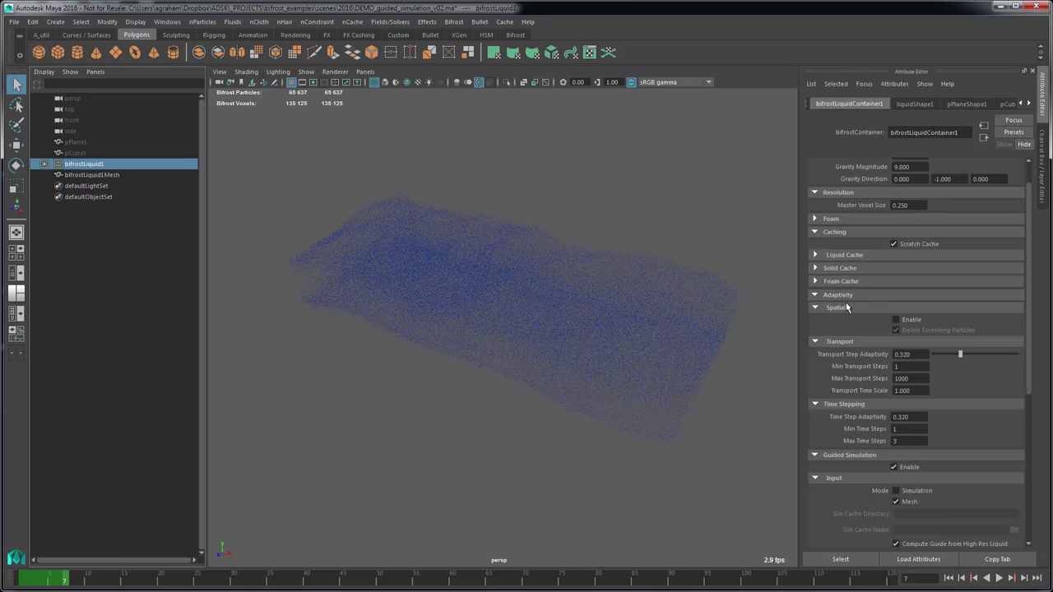
pyautogui.click(838, 293)
pyautogui.scroll(-3, 875, 351)
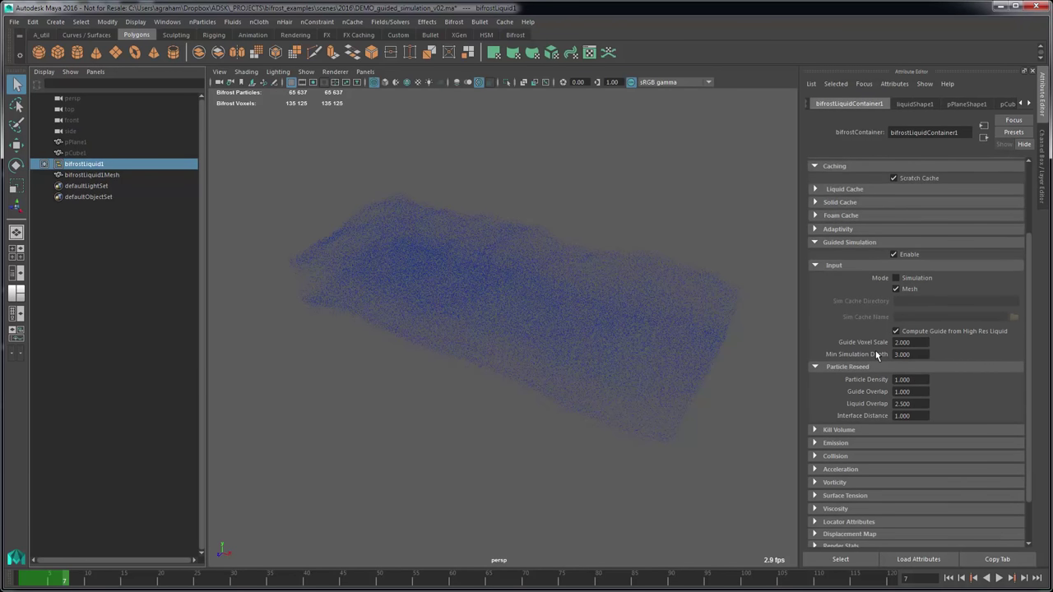
pyautogui.doubleClick(910, 355)
pyautogui.write('1')
pyautogui.press('Return')
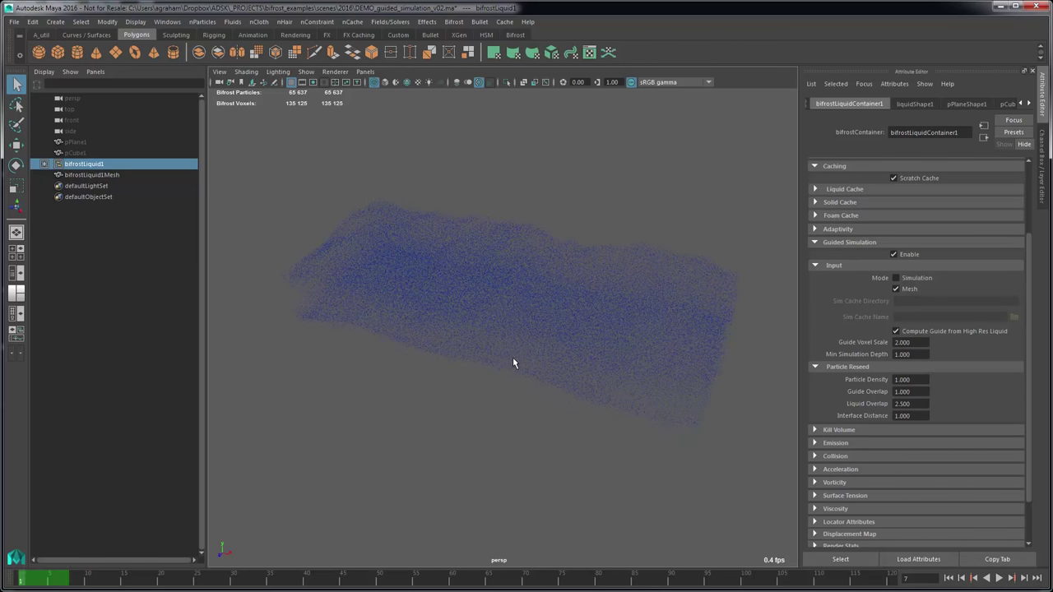
pyautogui.moveTo(511, 366)
pyautogui.keyDown('alt'); pyautogui.mouseDown()
pyautogui.moveTo(491, 399)
pyautogui.moveTo(540, 331)
pyautogui.moveTo(525, 328)
pyautogui.moveTo(538, 351)
pyautogui.moveTo(512, 361)
pyautogui.mouseUp(); pyautogui.keyUp('alt')
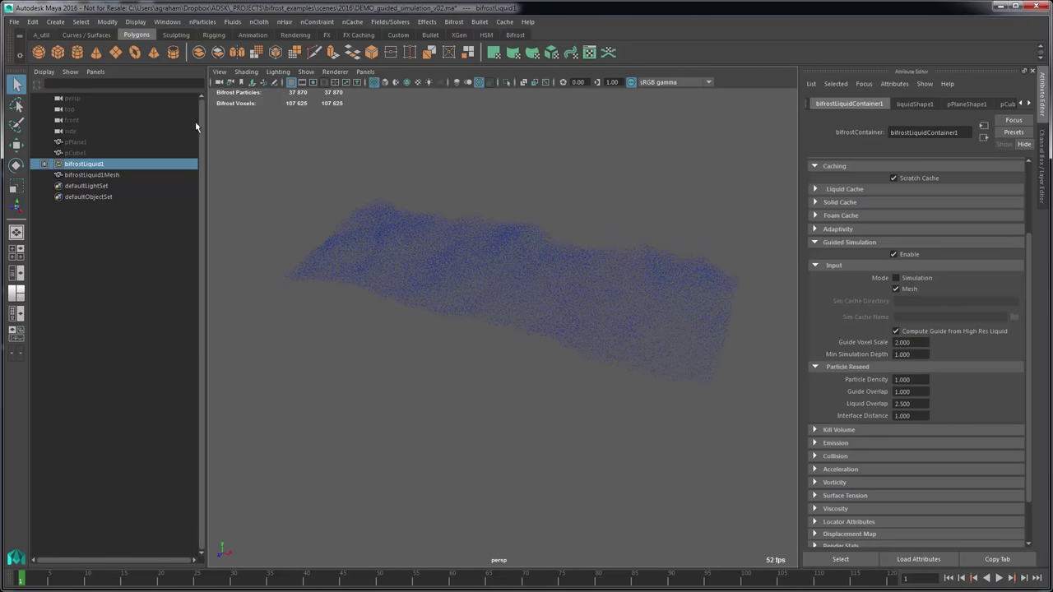
# Set the liquid container's Master Voxel Size to 0.1
pyautogui.scroll(3, 859, 278)
pyautogui.doubleClick(918, 238)
pyautogui.write('0.1')
pyautogui.press('Return')
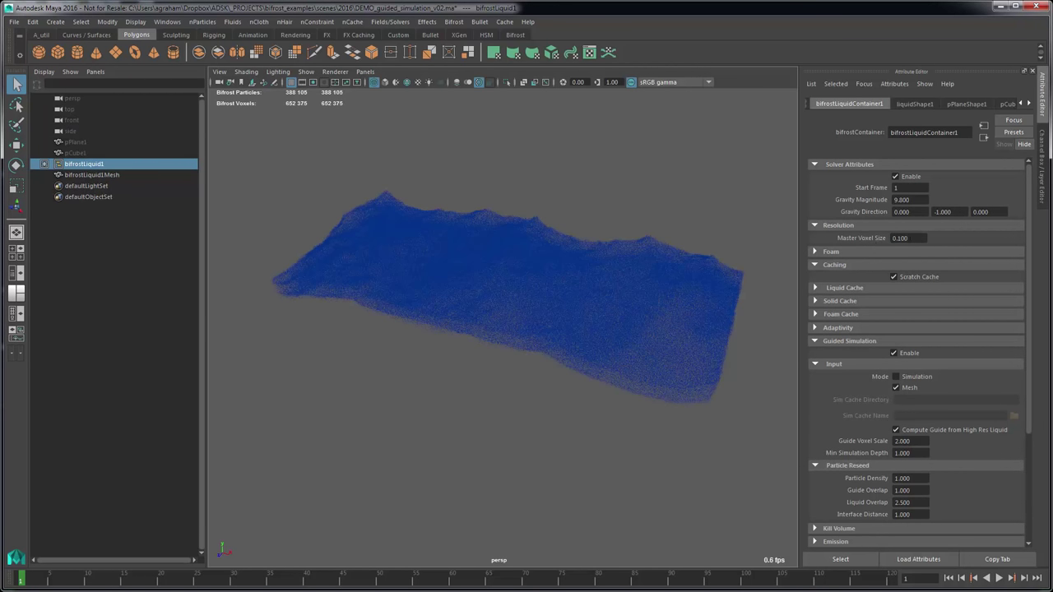
# Examine the liquid layer's thickness and particle distribution from above and edge-on
pyautogui.keyDown('alt'); pyautogui.moveTo(630, 259); pyautogui.dragTo(599, 284); pyautogui.keyUp('alt')
pyautogui.scroll(-5, 623, 263)
pyautogui.scroll(4, 623, 268)
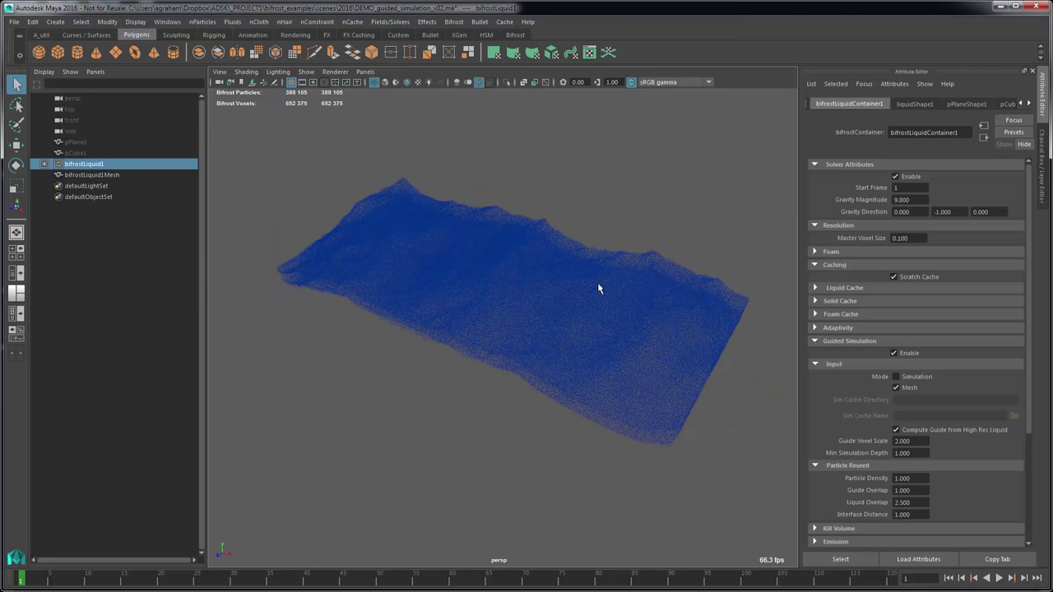
pyautogui.click(824, 327)
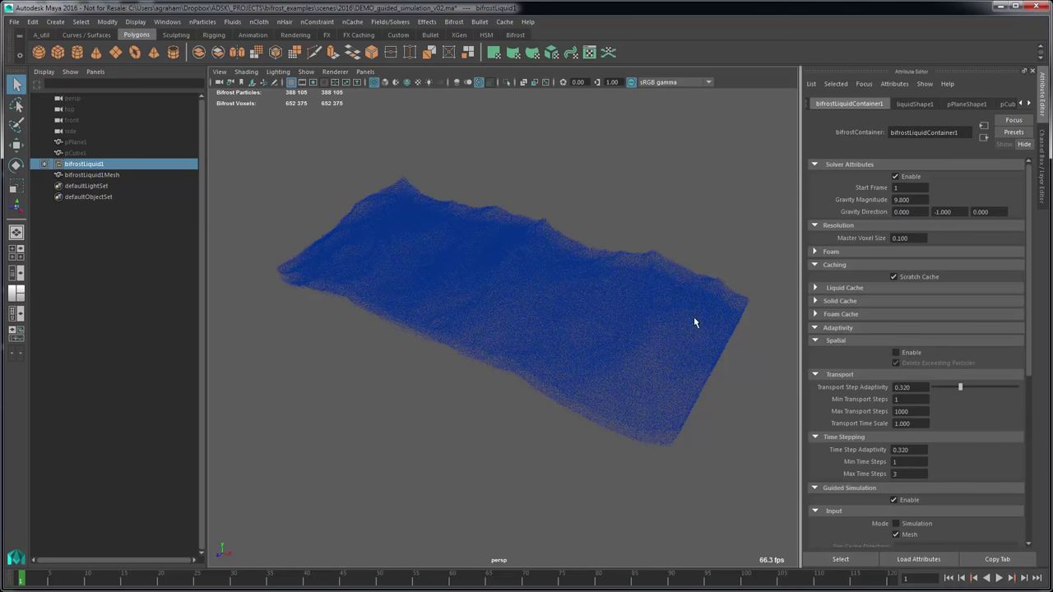
pyautogui.keyDown('alt'); pyautogui.moveTo(696, 324); pyautogui.dragTo(587, 264); pyautogui.keyUp('alt')
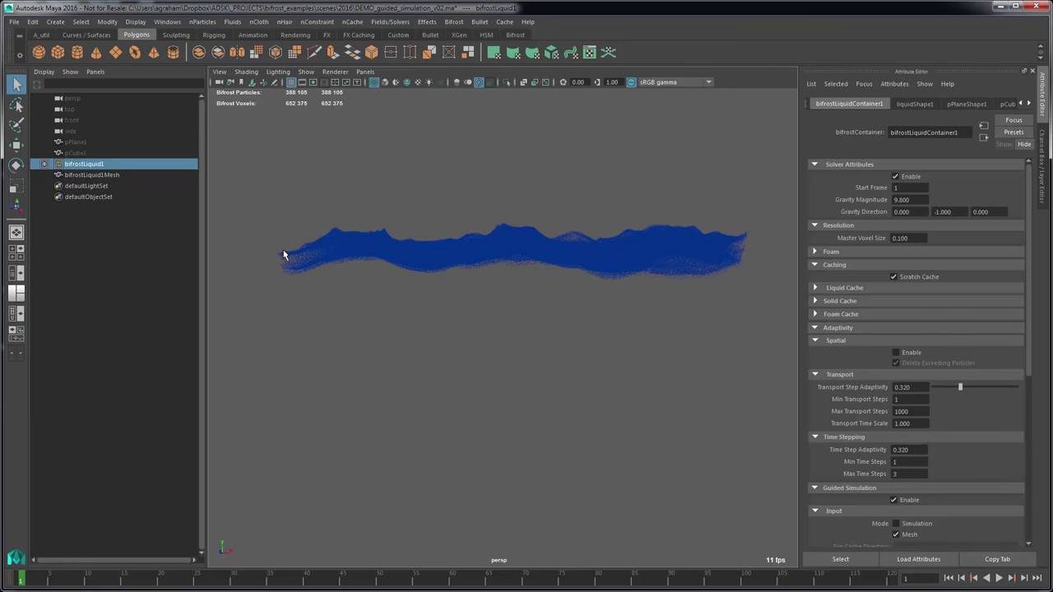
pyautogui.keyDown('alt'); pyautogui.moveTo(291, 275); pyautogui.dragTo(460, 285, button='middle'); pyautogui.keyUp('alt')
pyautogui.keyDown('alt'); pyautogui.moveTo(460, 284); pyautogui.dragTo(423, 217); pyautogui.keyUp('alt')
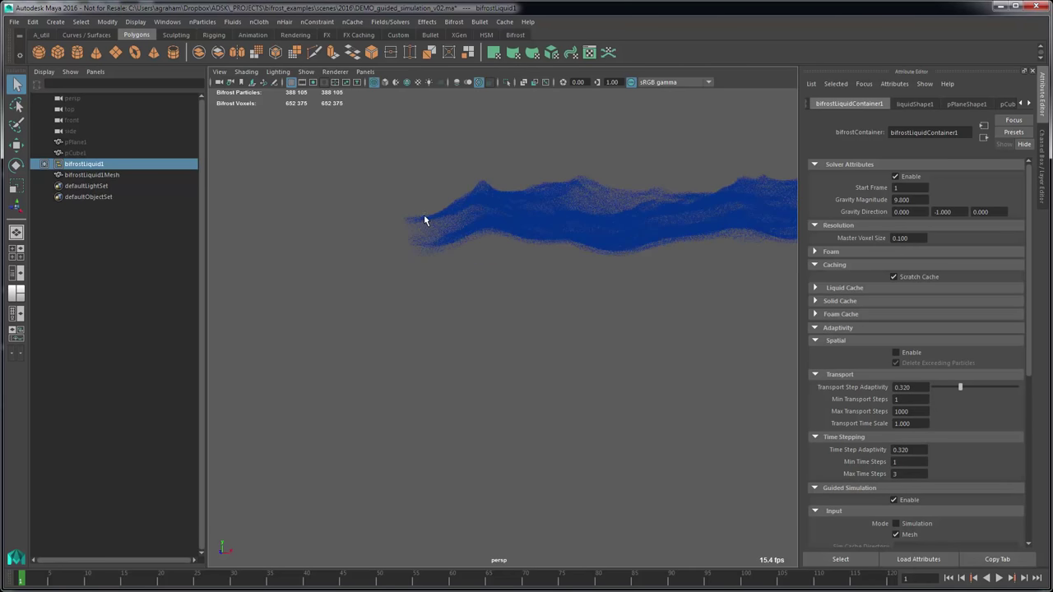
pyautogui.click(828, 328)
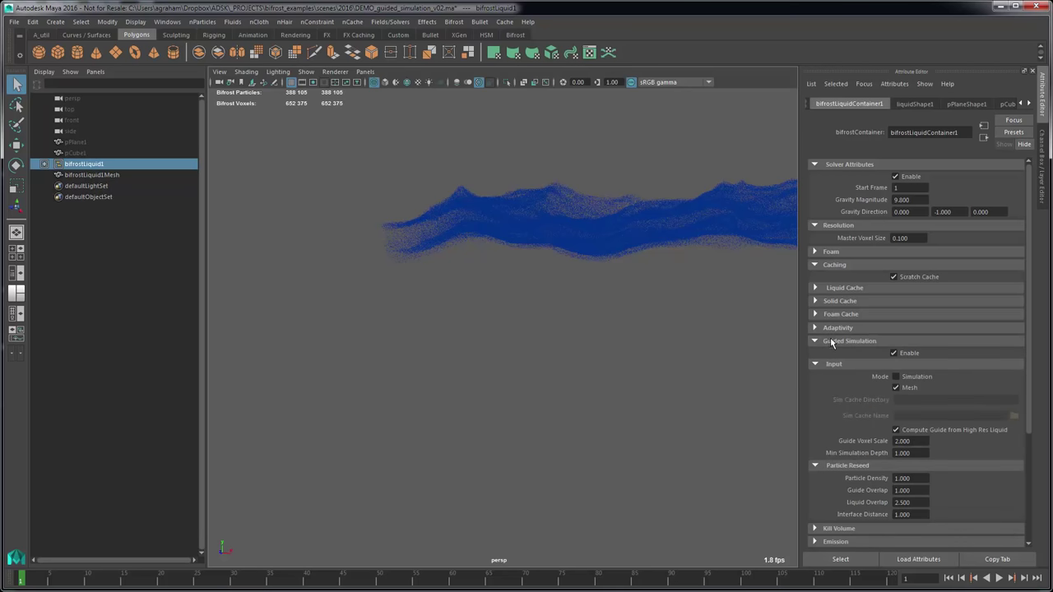
# Expand the emission's particle distribution settings and set Surface Particle Density to 1
pyautogui.click(831, 342)
pyautogui.click(834, 368)
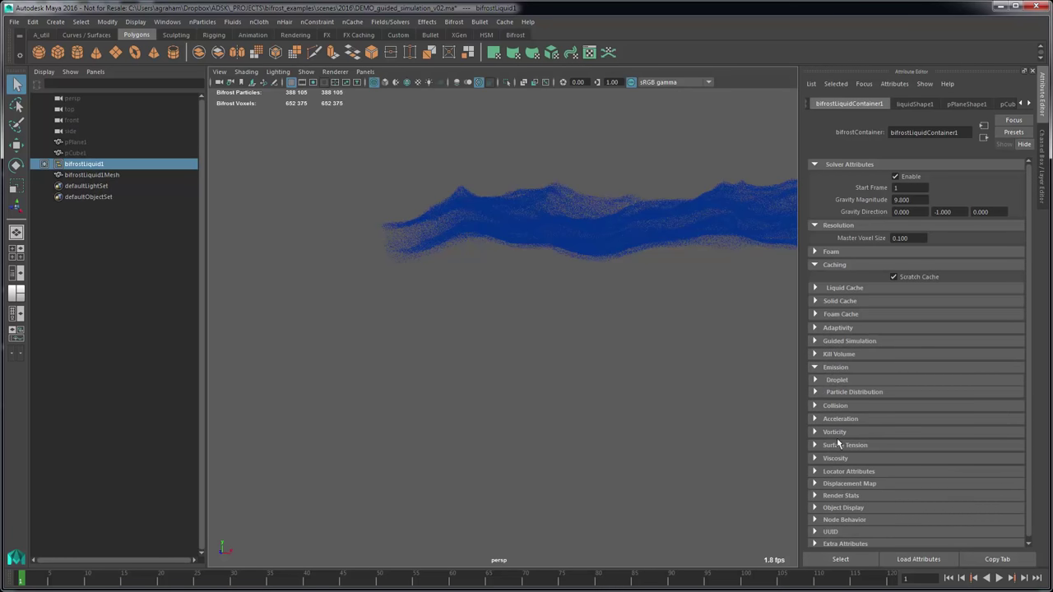
pyautogui.click(834, 393)
pyautogui.doubleClick(913, 428)
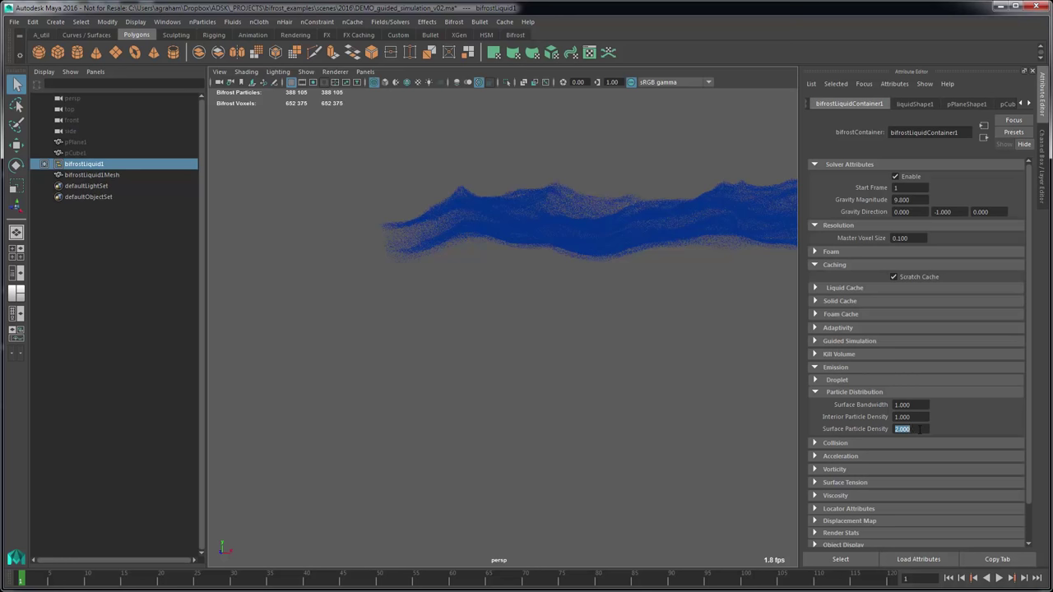
pyautogui.write('1')
pyautogui.press('Return')
pyautogui.keyDown('alt'); pyautogui.moveTo(570, 214); pyautogui.dragTo(613, 269); pyautogui.keyUp('alt')
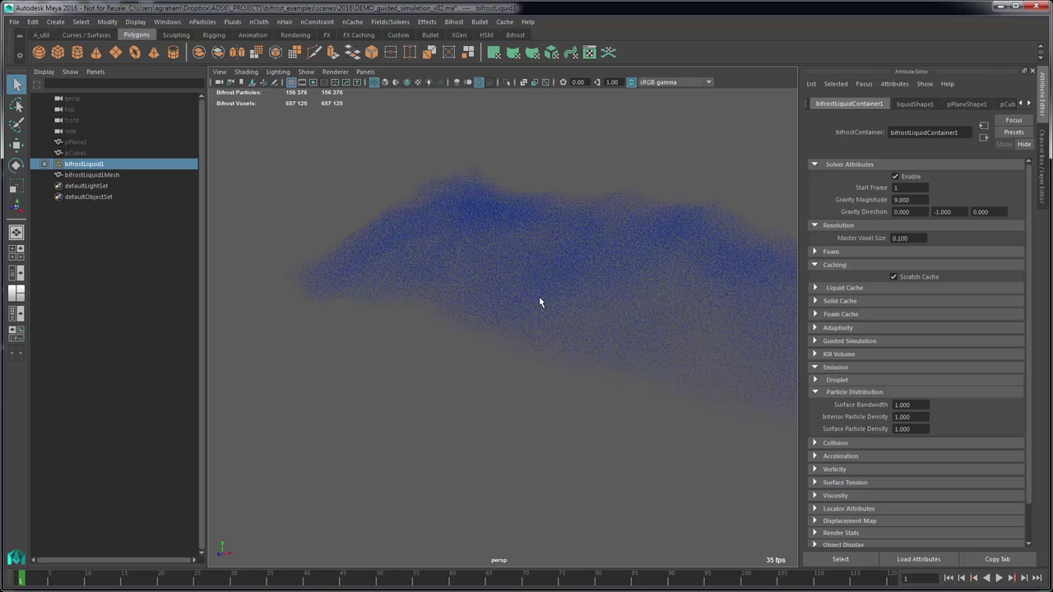
# Set Surface Particle Density back to 2 and compare the liquid's particles from the side
pyautogui.doubleClick(920, 429)
pyautogui.write('2')
pyautogui.press('Return')
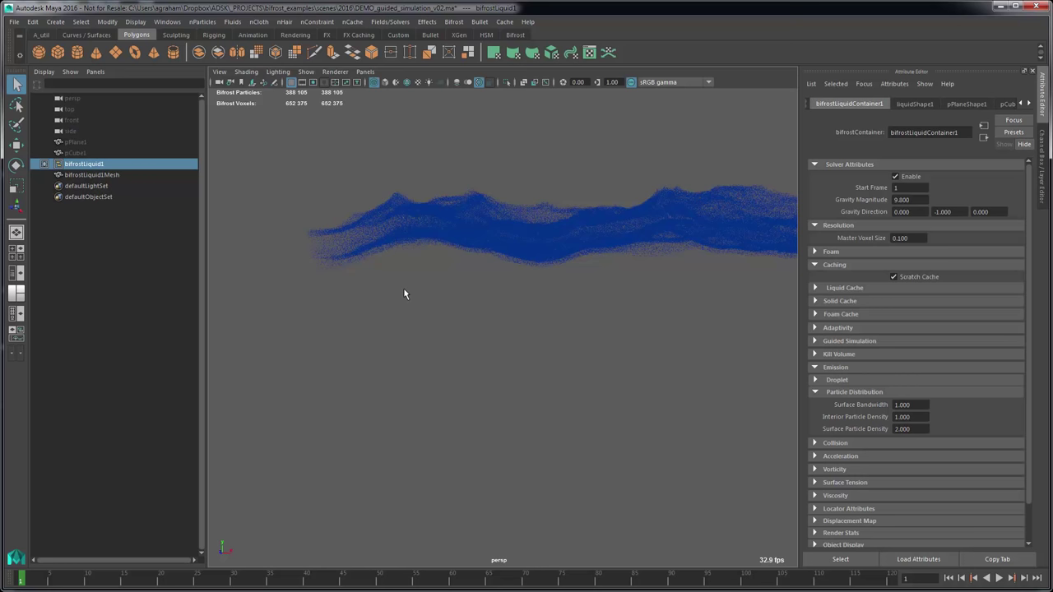
pyautogui.keyDown('alt'); pyautogui.moveTo(637, 217); pyautogui.dragTo(608, 247); pyautogui.keyUp('alt')
pyautogui.keyDown('alt'); pyautogui.moveTo(613, 247); pyautogui.dragTo(371, 257); pyautogui.keyUp('alt')
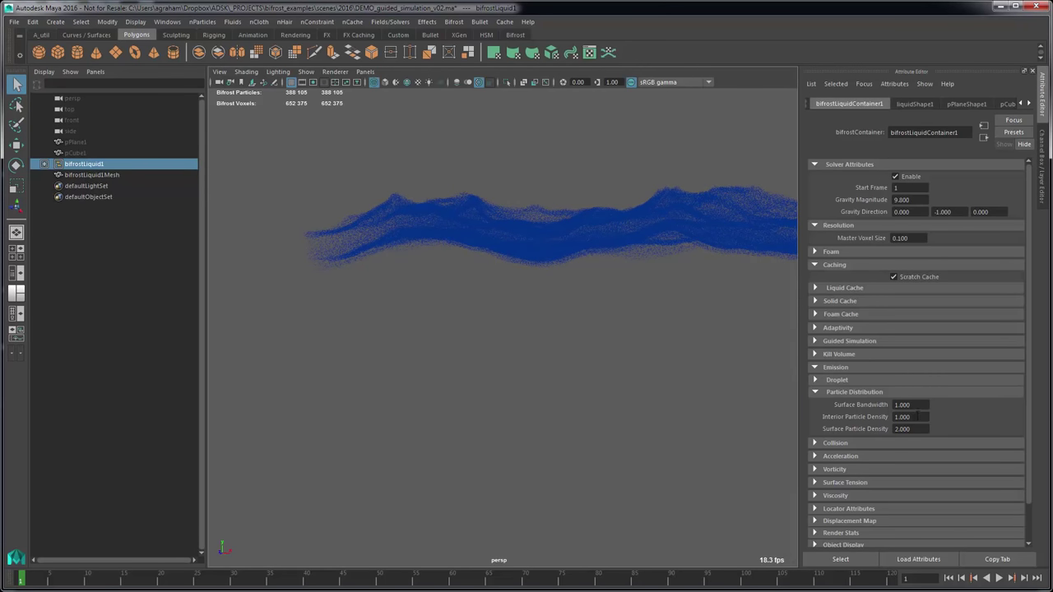
# Try an Interior Particle Density of 2 on the liquid and set it back to 1
pyautogui.doubleClick(905, 417)
pyautogui.write('2')
pyautogui.press('Return')
pyautogui.keyDown('alt'); pyautogui.moveTo(583, 277); pyautogui.dragTo(557, 310); pyautogui.keyUp('alt')
pyautogui.doubleClick(926, 418)
pyautogui.write('1')
pyautogui.press('Return')
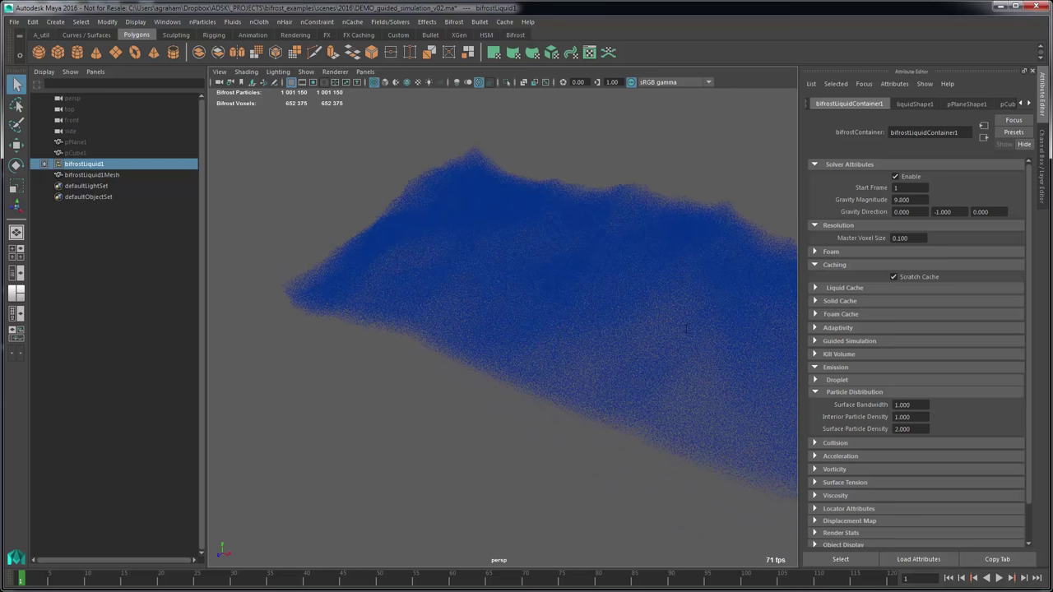
# Collapse the caching settings and look over the whole particle surface from several angles
pyautogui.keyDown('alt'); pyautogui.moveTo(679, 255); pyautogui.dragTo(632, 268, button='middle'); pyautogui.keyUp('alt')
pyautogui.press('g')
pyautogui.keyDown('alt'); pyautogui.moveTo(663, 288); pyautogui.dragTo(630, 290); pyautogui.keyUp('alt')
pyautogui.scroll(-10, 630, 289)
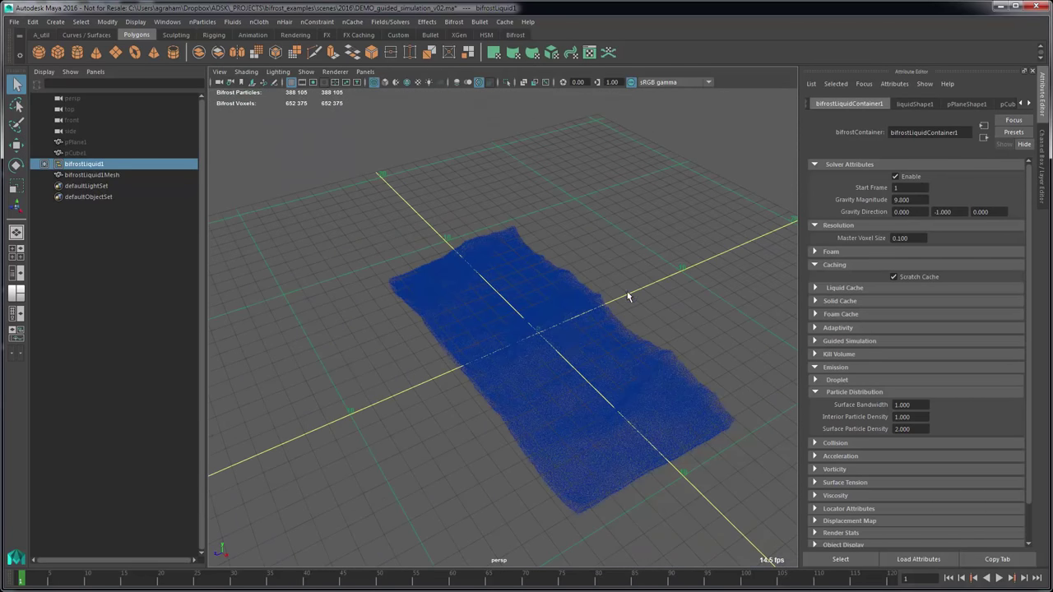
pyautogui.click(837, 265)
pyautogui.keyDown('alt'); pyautogui.moveTo(625, 306); pyautogui.dragTo(571, 303, button='middle'); pyautogui.keyUp('alt')
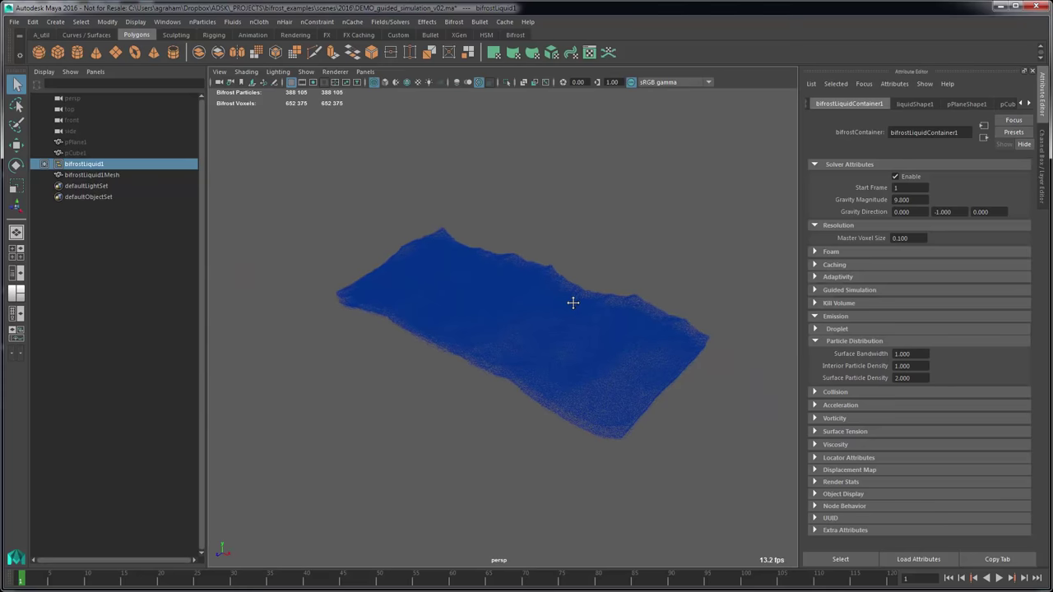
pyautogui.keyDown('alt'); pyautogui.moveTo(571, 303); pyautogui.dragTo(562, 306, button='middle'); pyautogui.keyUp('alt')
pyautogui.keyDown('alt'); pyautogui.moveTo(563, 306); pyautogui.dragTo(550, 313); pyautogui.keyUp('alt')
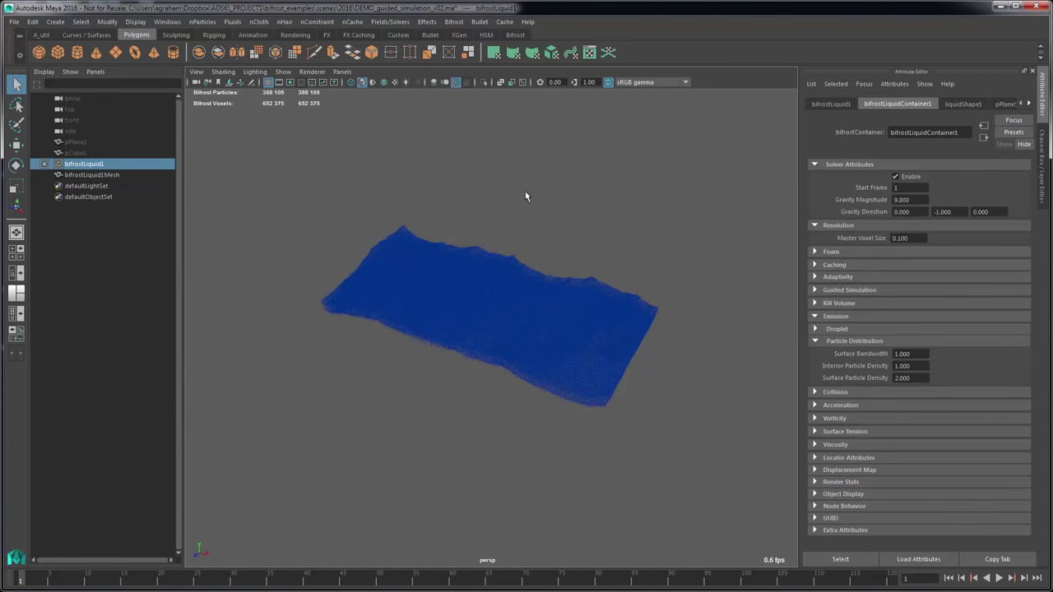
pyautogui.keyDown('alt'); pyautogui.moveTo(525, 196); pyautogui.dragTo(535, 205); pyautogui.keyUp('alt')
pyautogui.keyDown('alt'); pyautogui.moveTo(535, 205); pyautogui.dragTo(548, 225, button='right'); pyautogui.keyUp('alt')
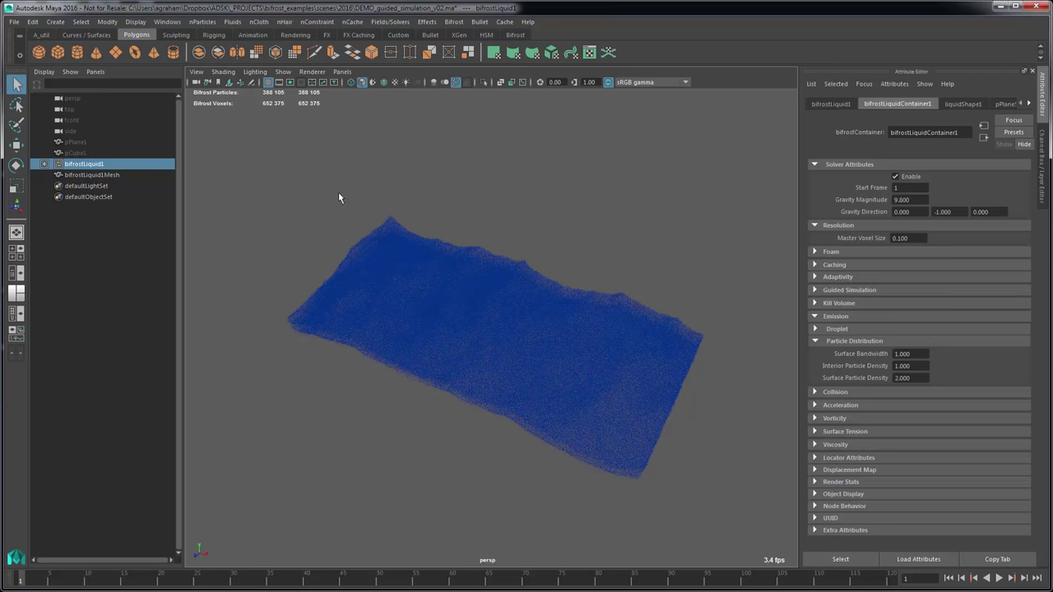
# Import boat_anim_exp.ma into the scene and preview the boat's animation through frame 120
pyautogui.hotkey('ctrl', 'i')
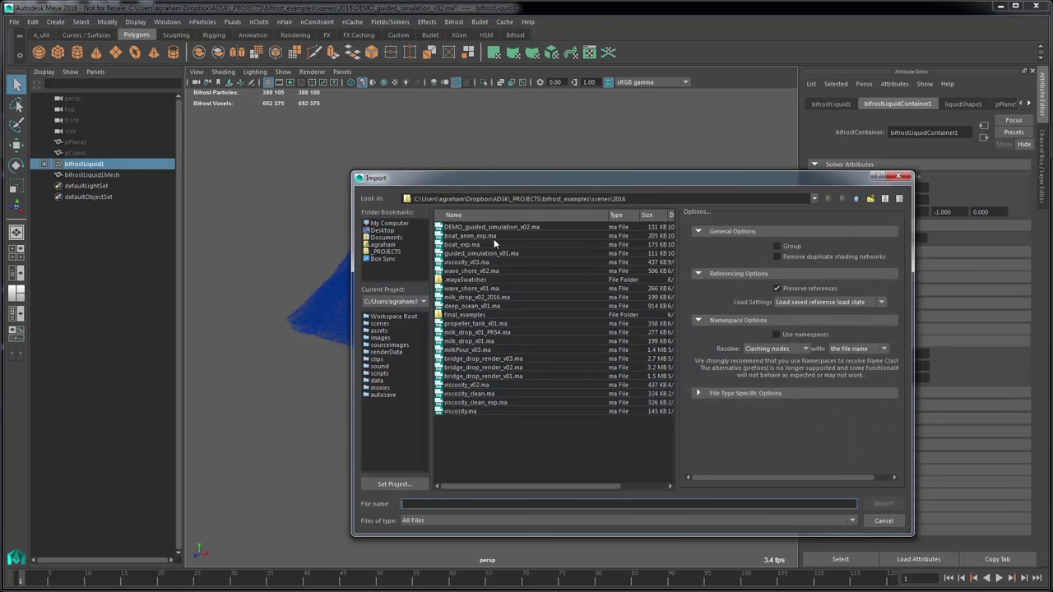
pyautogui.doubleClick(492, 236)
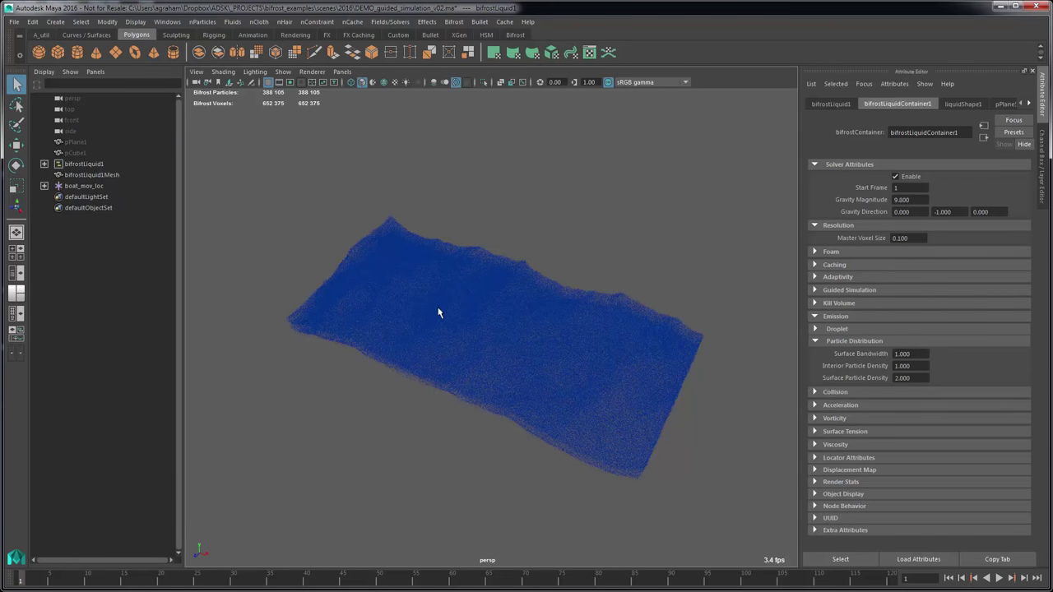
pyautogui.keyDown('alt'); pyautogui.moveTo(418, 350); pyautogui.dragTo(437, 327); pyautogui.keyUp('alt')
pyautogui.moveTo(36, 579)
pyautogui.mouseDown()
pyautogui.moveTo(309, 564)
pyautogui.moveTo(756, 571)
pyautogui.mouseUp()
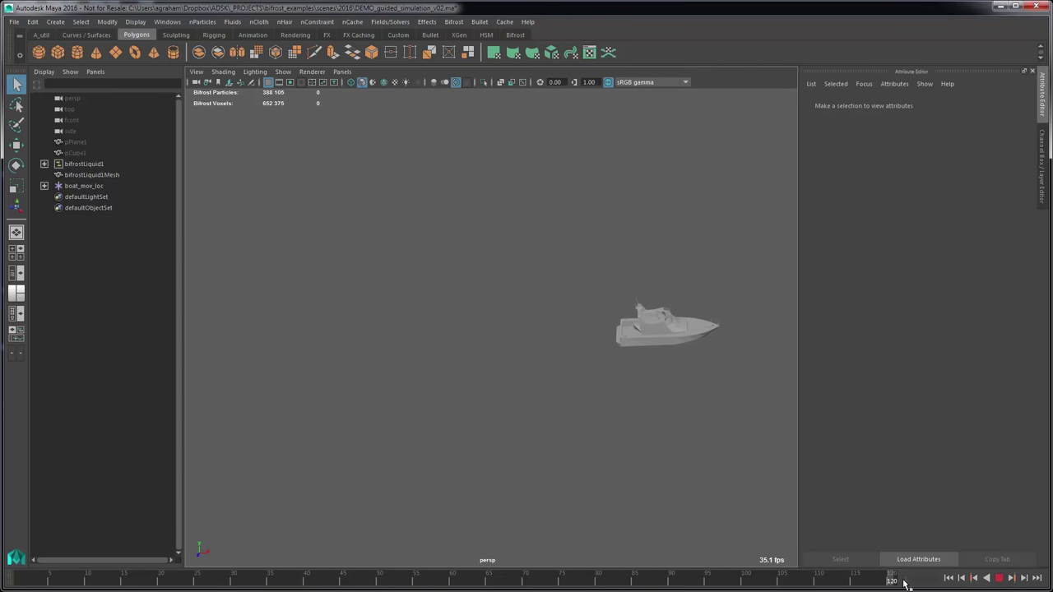
pyautogui.hotkey('alt', 'v')
# Show the hidden guide mesh pPlane1 and change the viewport lighting so its wave surface is lit
pyautogui.click(92, 143)
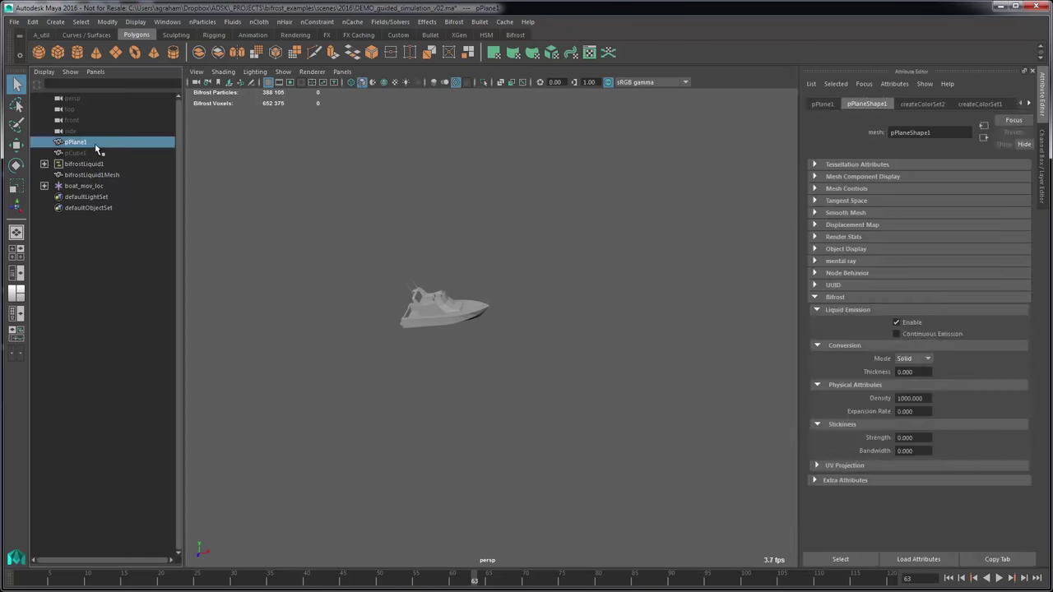
pyautogui.hotkey('shift', 'h')
pyautogui.click(264, 202)
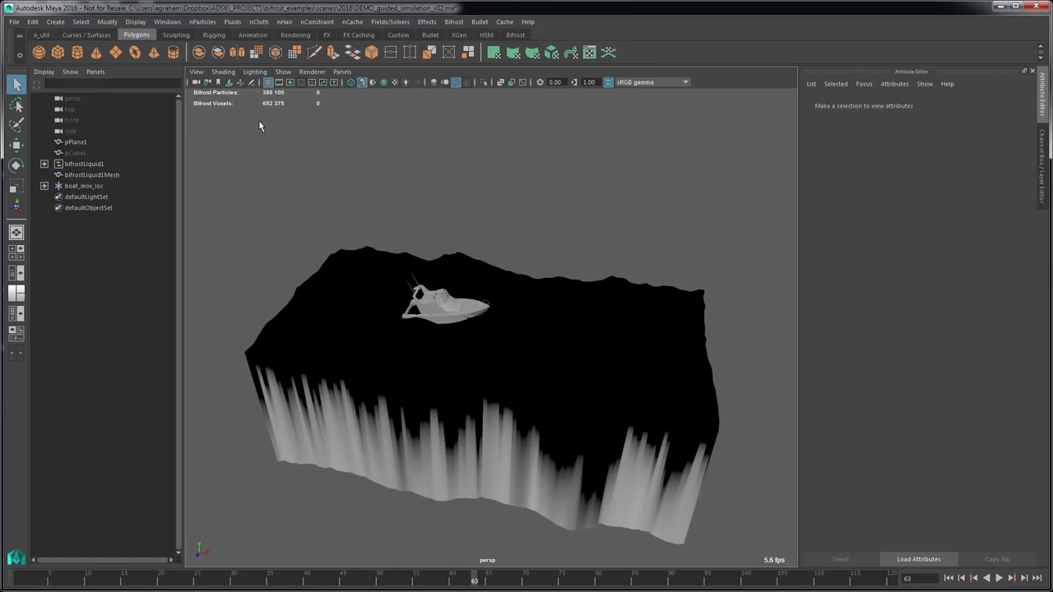
pyautogui.click(255, 71)
pyautogui.click(283, 150)
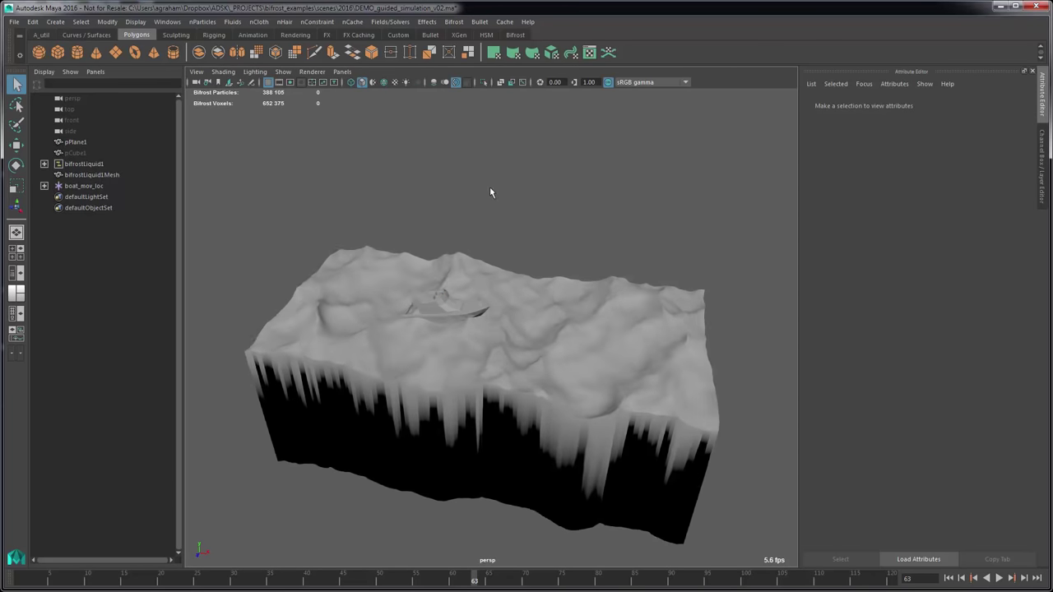
# Review the boat's travel across the animated wave mesh along the timeline and return to frame 1
pyautogui.moveTo(86, 581); pyautogui.dragTo(1, 579)
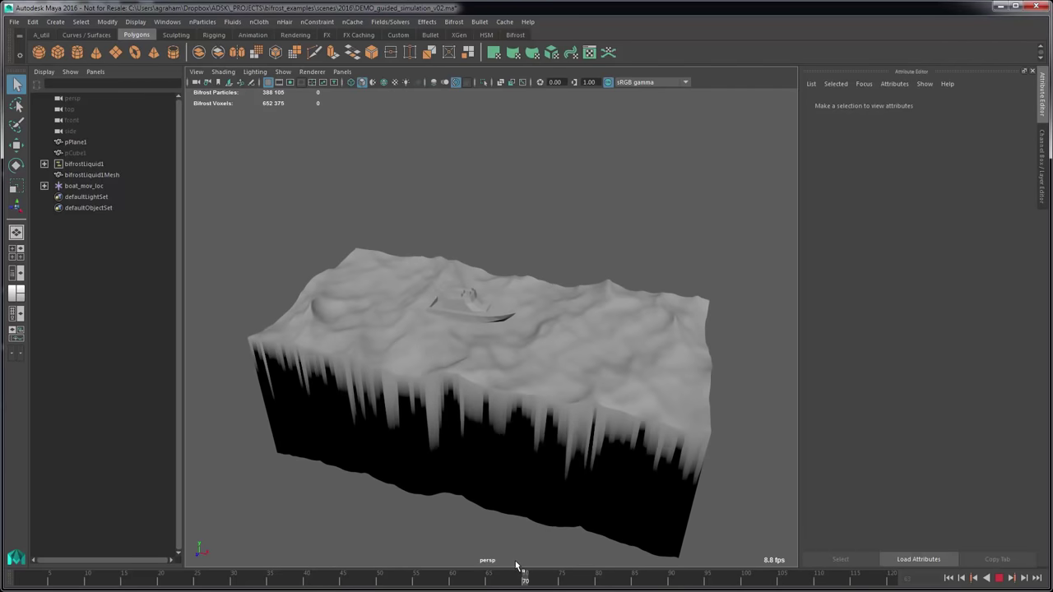
pyautogui.moveTo(515, 576)
pyautogui.mouseDown()
pyautogui.moveTo(730, 574)
pyautogui.moveTo(307, 580)
pyautogui.mouseUp()
pyautogui.hotkey('alt', 'shift', 'v')
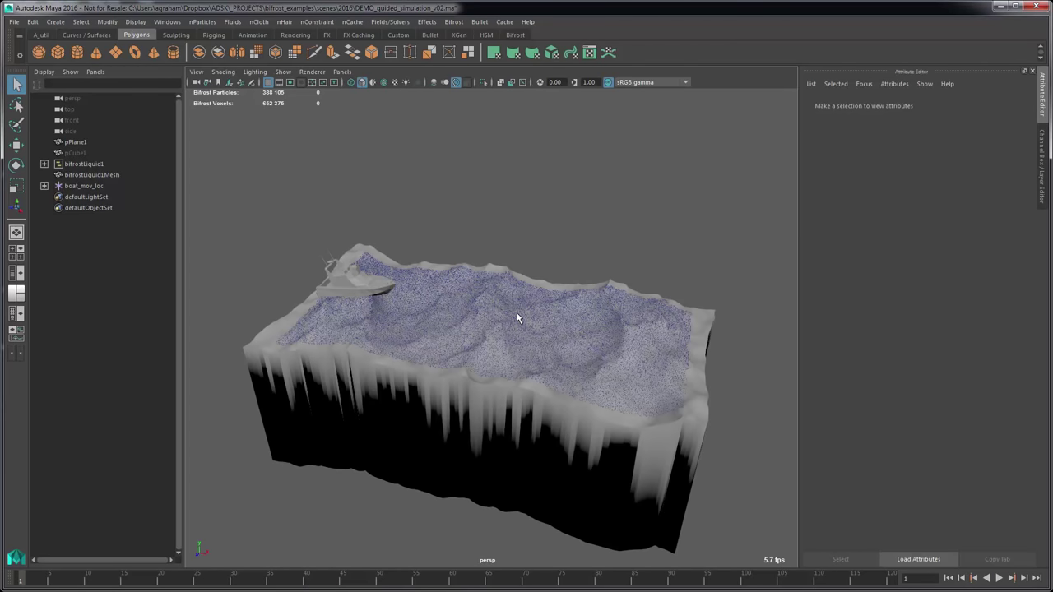
# Hide the guide mesh pPlane1, simulate the liquid to frame 2 and check the boat against the particles
pyautogui.click(300, 313)
pyautogui.hotkey('ctrl', 'h')
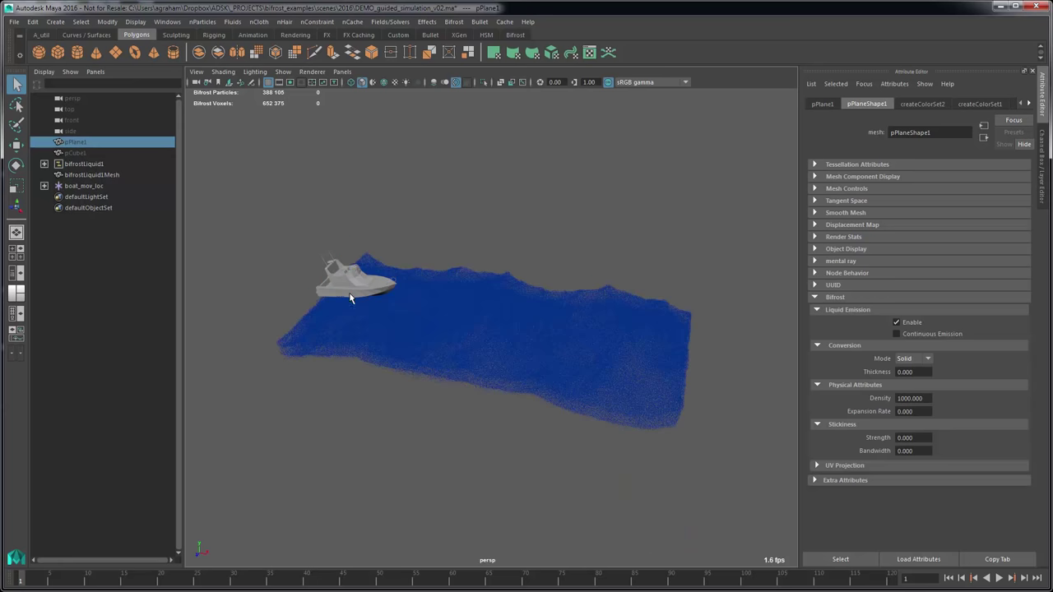
pyautogui.hotkey('alt', 'v')
pyautogui.hotkey('alt', 'v')
pyautogui.keyDown('alt'); pyautogui.moveTo(304, 271); pyautogui.dragTo(526, 427); pyautogui.keyUp('alt')
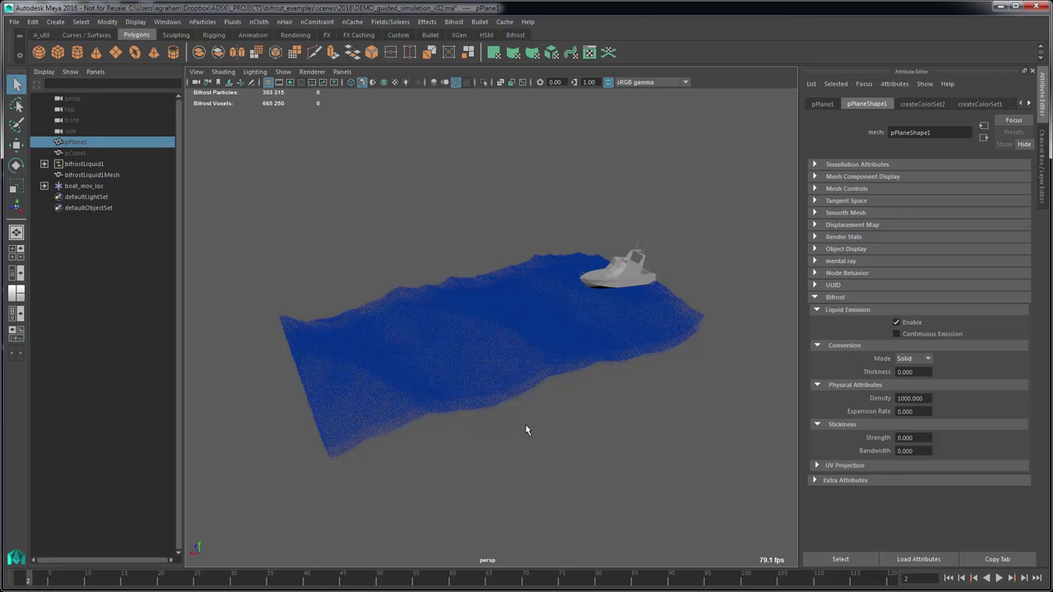
pyautogui.moveTo(518, 419)
pyautogui.keyDown('alt'); pyautogui.mouseDown()
pyautogui.moveTo(517, 388)
pyautogui.moveTo(498, 433)
pyautogui.moveTo(520, 404)
pyautogui.mouseUp(); pyautogui.keyUp('alt')
pyautogui.keyDown('alt'); pyautogui.moveTo(543, 364); pyautogui.dragTo(587, 337); pyautogui.keyUp('alt')
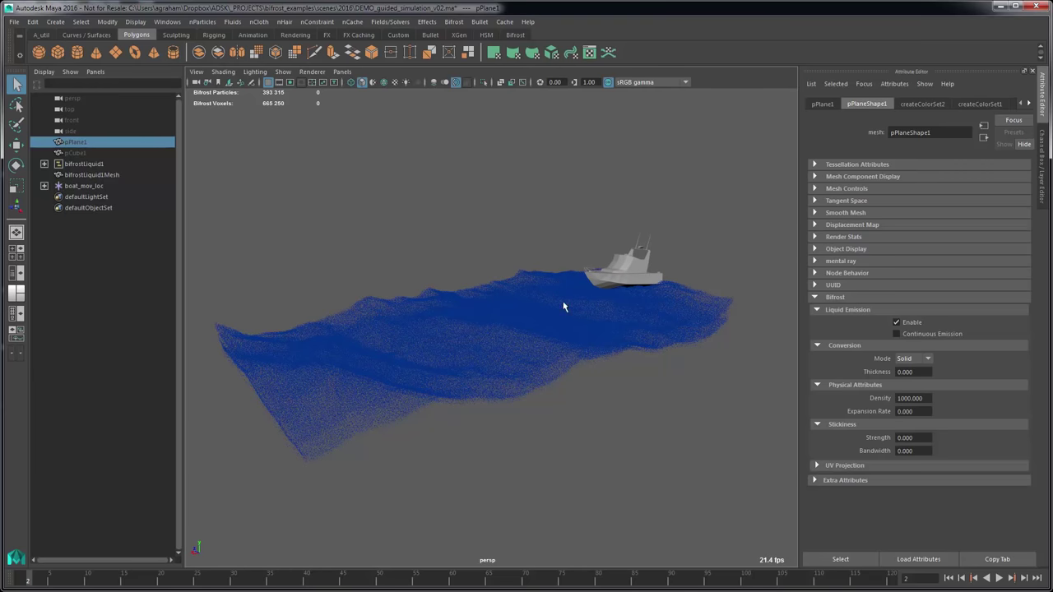
pyautogui.keyDown('alt'); pyautogui.moveTo(566, 304); pyautogui.dragTo(547, 316); pyautogui.keyUp('alt')
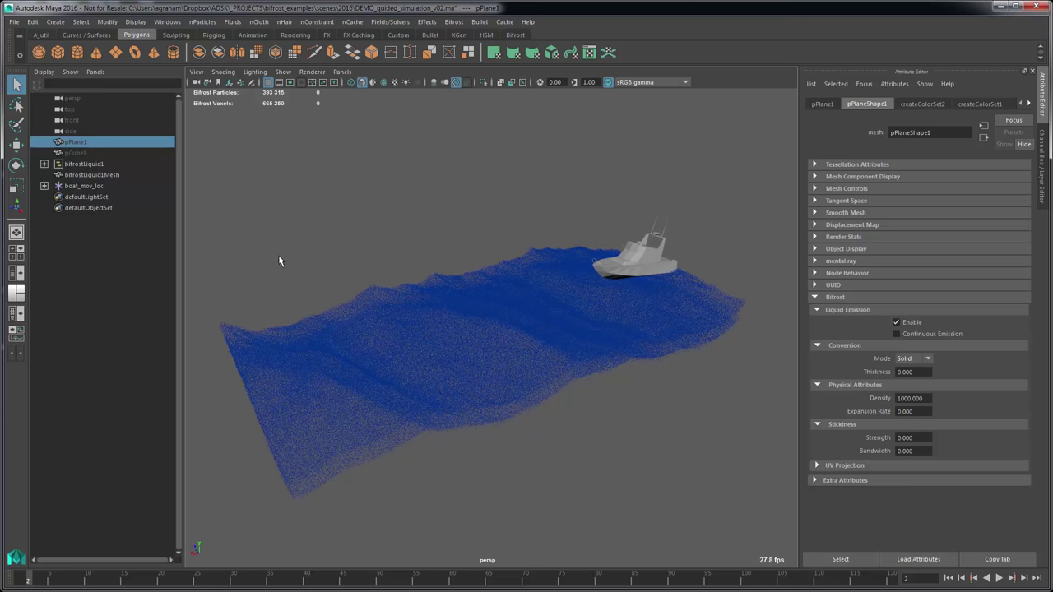
pyautogui.keyDown('alt'); pyautogui.moveTo(284, 258); pyautogui.dragTo(310, 259); pyautogui.keyUp('alt')
# Add the boat mesh boat_geo as a collider to bifrostLiquid1 and clear the selection
pyautogui.click(372, 259)
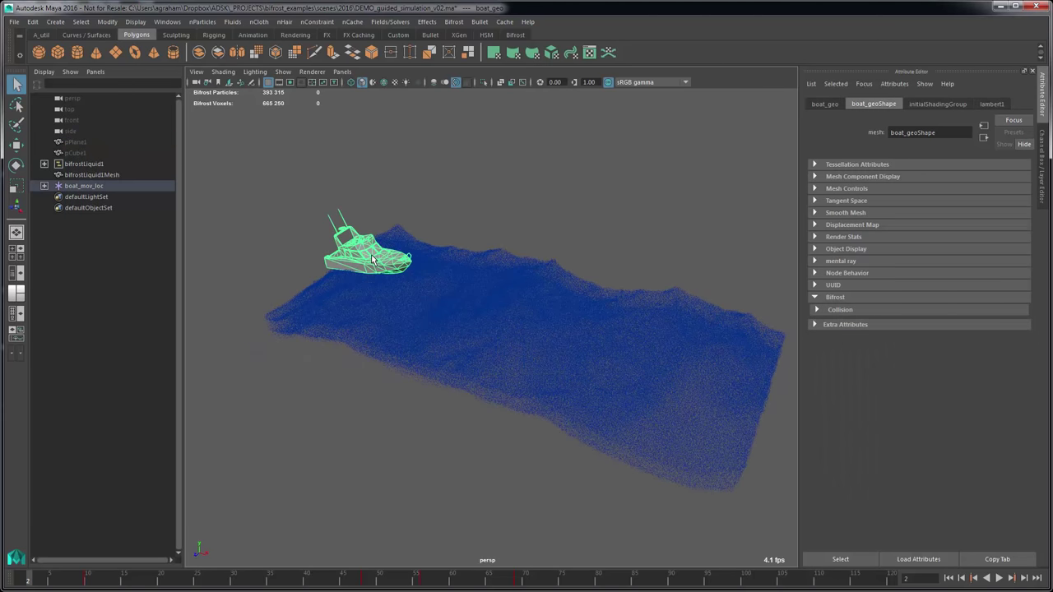
pyautogui.press('f')
pyautogui.keyDown('alt'); pyautogui.moveTo(580, 324); pyautogui.dragTo(488, 283); pyautogui.keyUp('alt')
pyautogui.scroll(5, 552, 348)
pyautogui.scroll(-5, 550, 343)
pyautogui.click(86, 165)
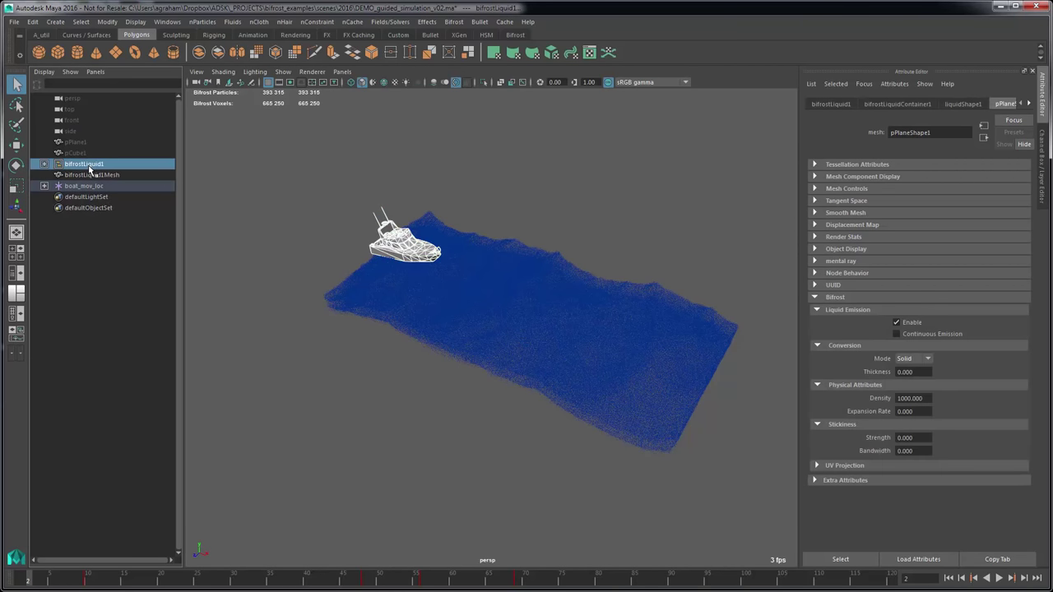
pyautogui.click(455, 22)
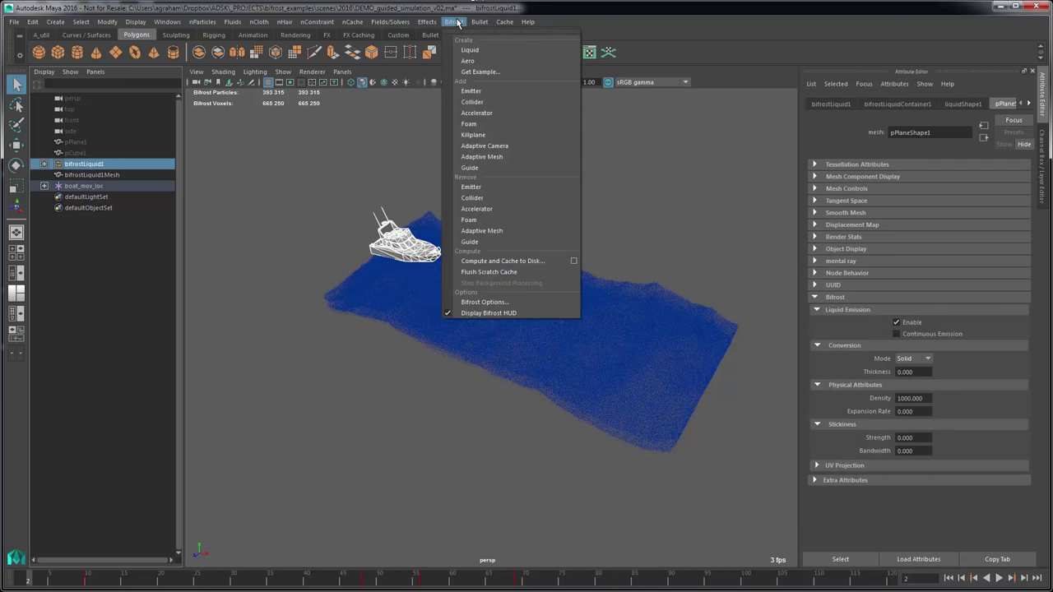
pyautogui.click(474, 102)
pyautogui.click(484, 125)
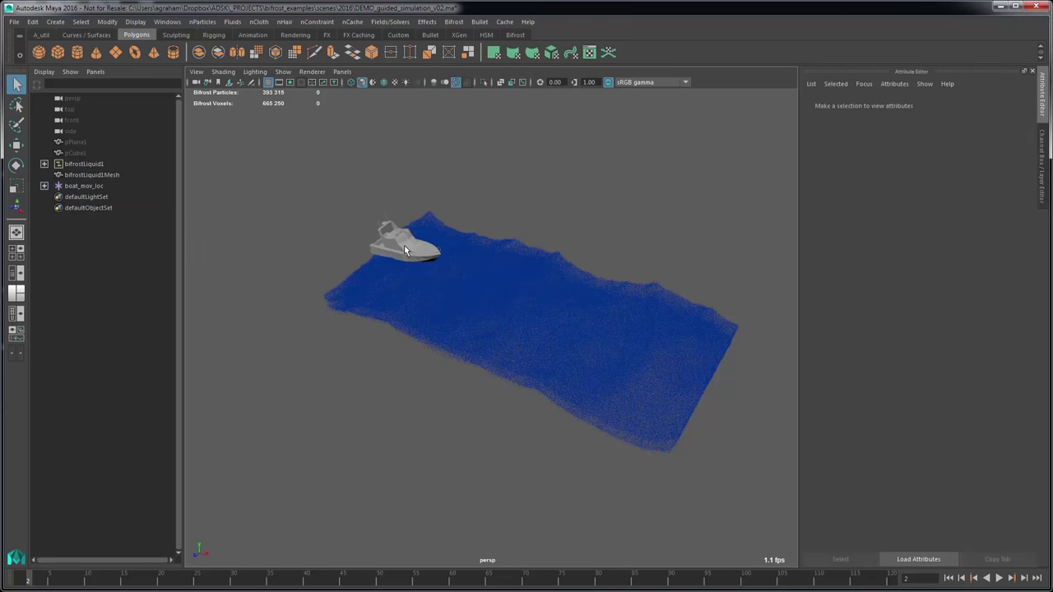
# Set the Bifrost collision conversion mode of the boat mesh to Solid
pyautogui.click(405, 250)
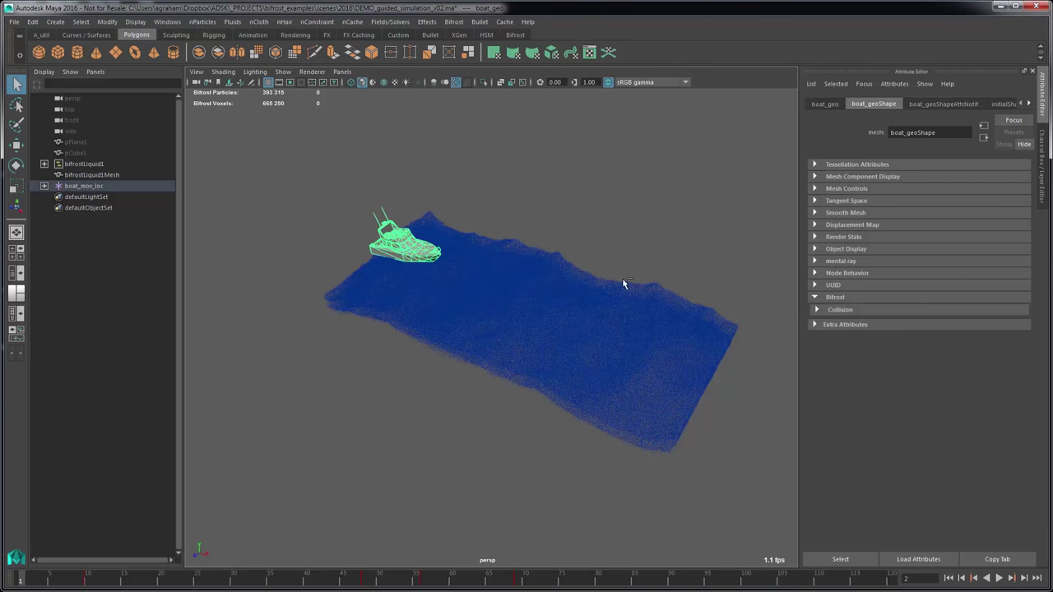
pyautogui.click(839, 311)
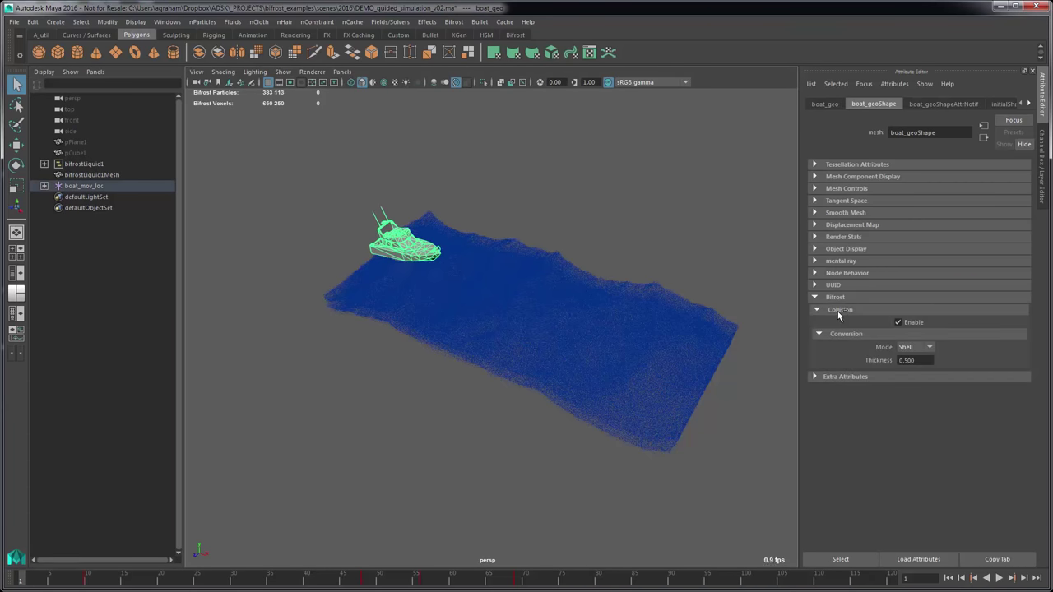
pyautogui.click(915, 346)
pyautogui.click(918, 364)
# Enable the tile view display on liquidShape1 and set its minimum level to 6
pyautogui.keyDown('alt'); pyautogui.moveTo(331, 244); pyautogui.dragTo(313, 253, button='middle'); pyautogui.keyUp('alt')
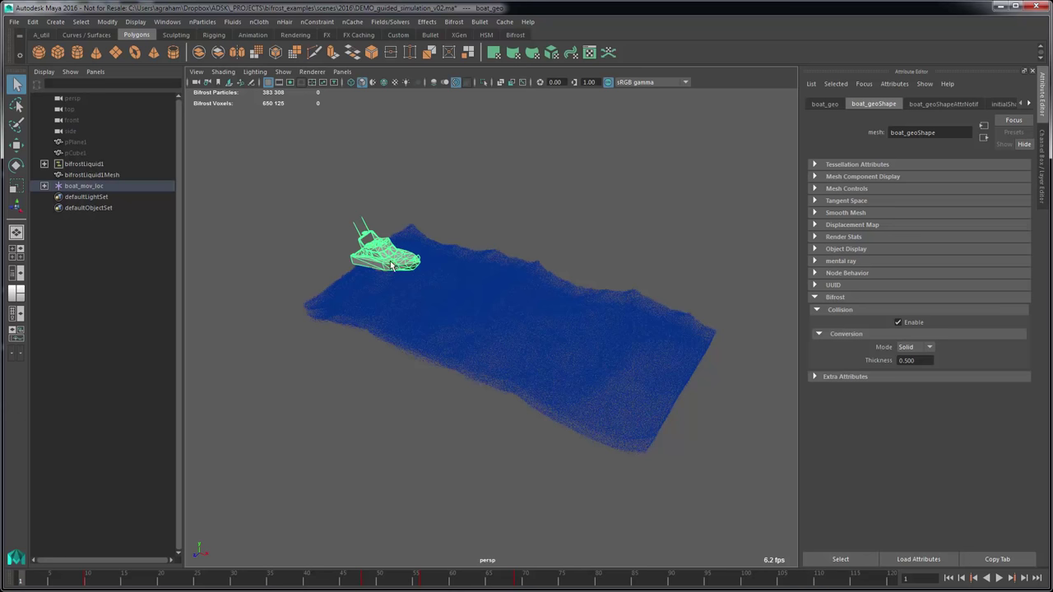
pyautogui.press('f')
pyautogui.keyDown('alt'); pyautogui.moveTo(488, 315); pyautogui.dragTo(462, 292); pyautogui.keyUp('alt')
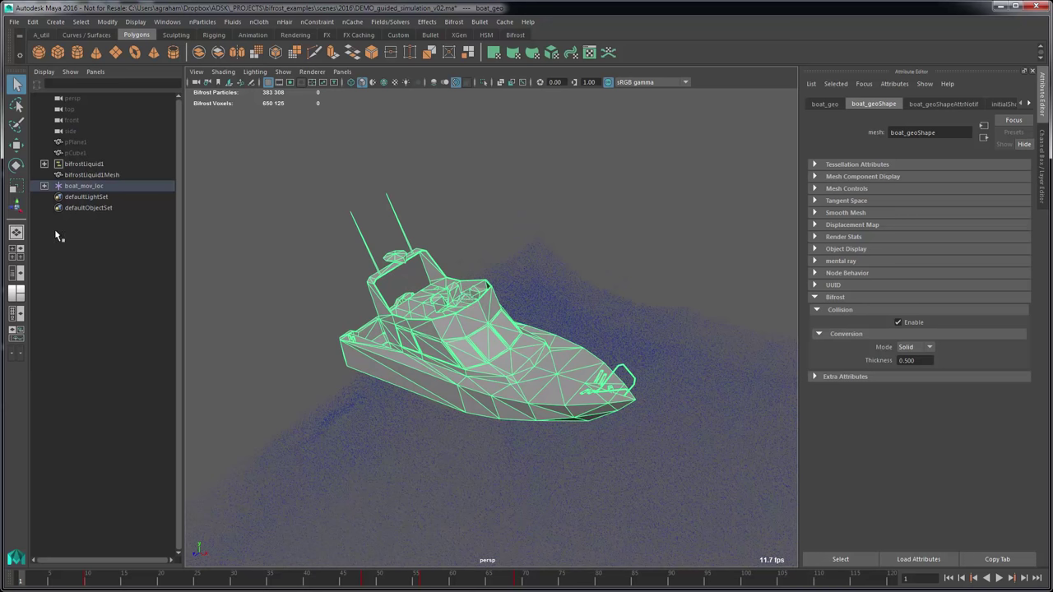
pyautogui.click(91, 164)
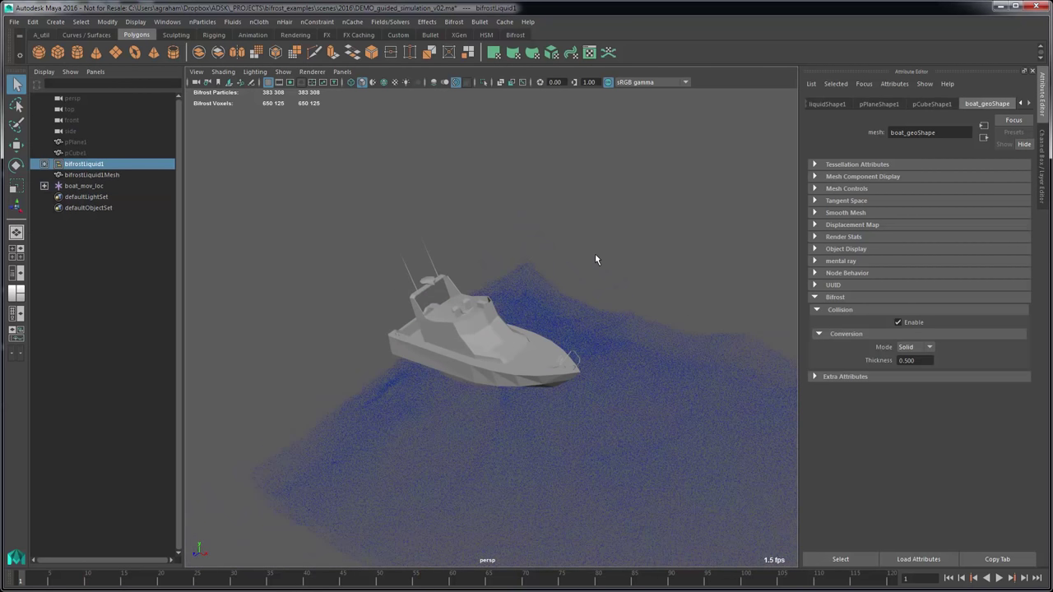
pyautogui.click(830, 105)
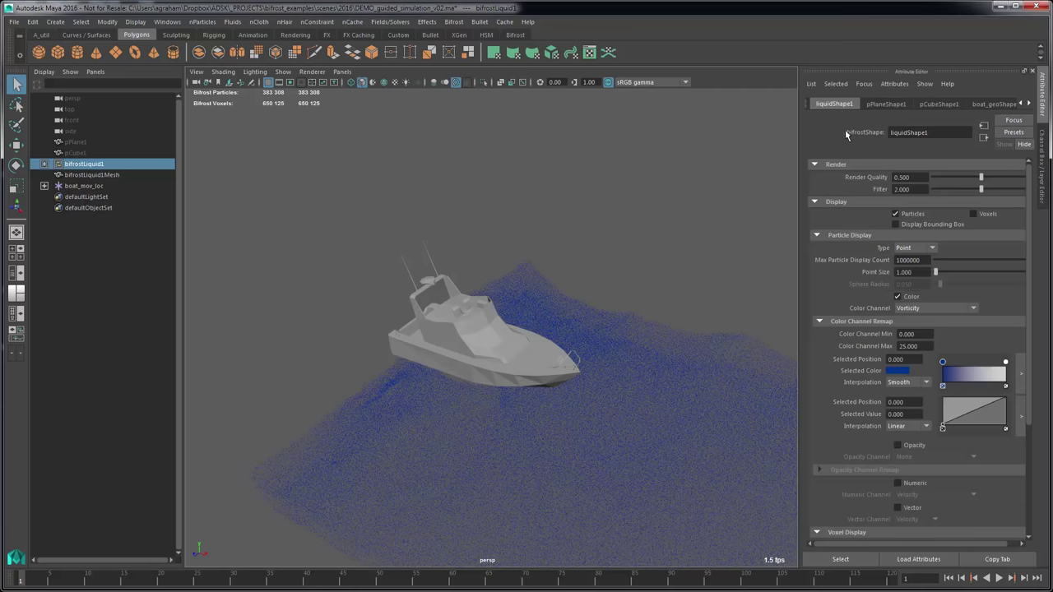
pyautogui.scroll(-4, 860, 412)
pyautogui.click(847, 448)
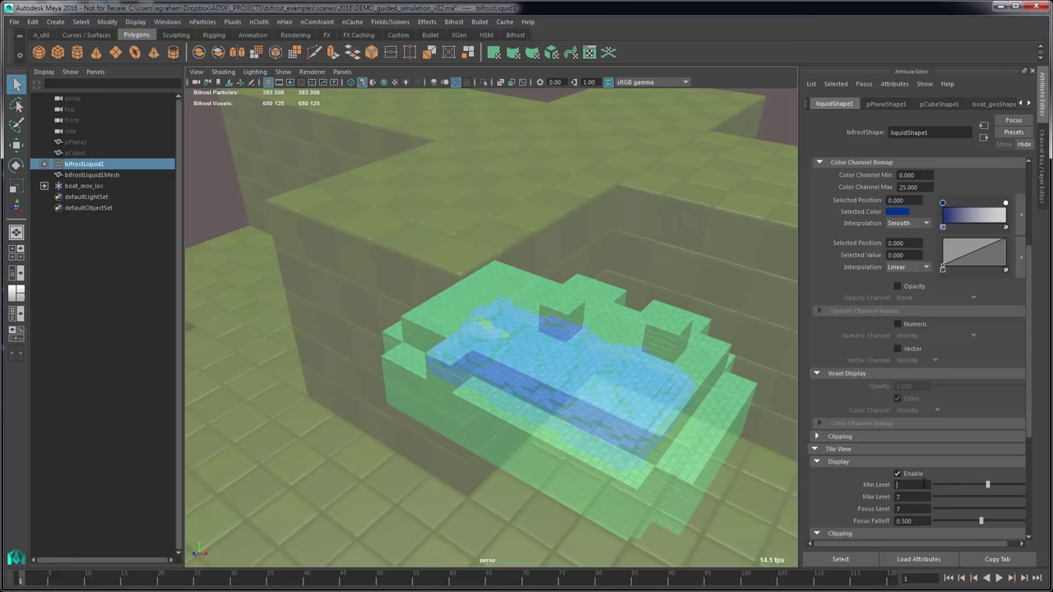
pyautogui.write('6')
pyautogui.press('Return')
# Turn off the particle display of liquid1 under bifrostLiquid1
pyautogui.keyDown('alt'); pyautogui.moveTo(552, 347); pyautogui.dragTo(624, 442, button='right'); pyautogui.keyUp('alt')
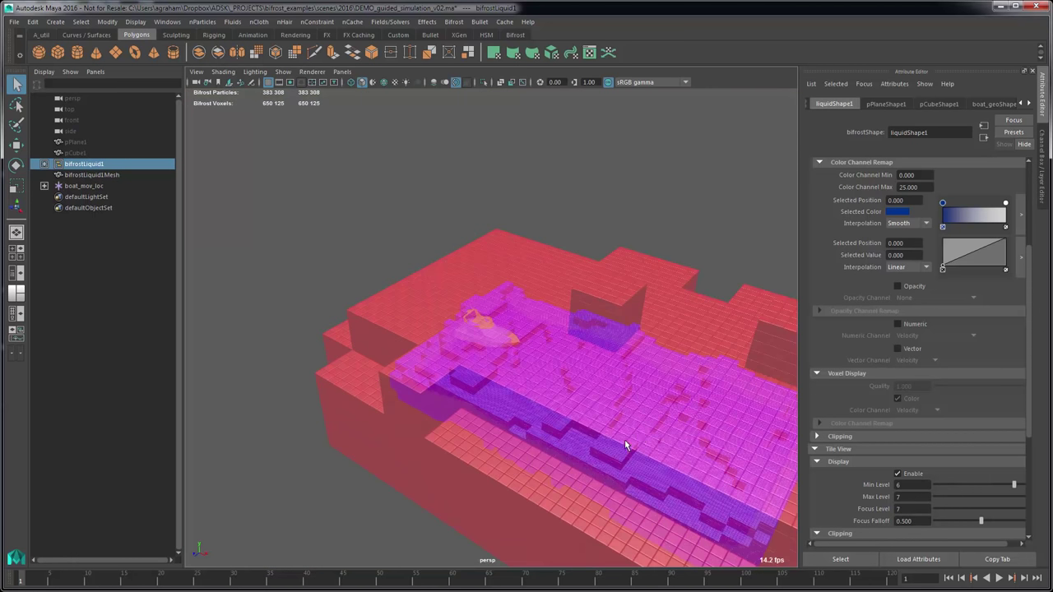
pyautogui.keyDown('alt'); pyautogui.moveTo(616, 402); pyautogui.dragTo(489, 320, button='middle'); pyautogui.keyUp('alt')
pyautogui.keyDown('alt'); pyautogui.moveTo(490, 319); pyautogui.dragTo(537, 328); pyautogui.keyUp('alt')
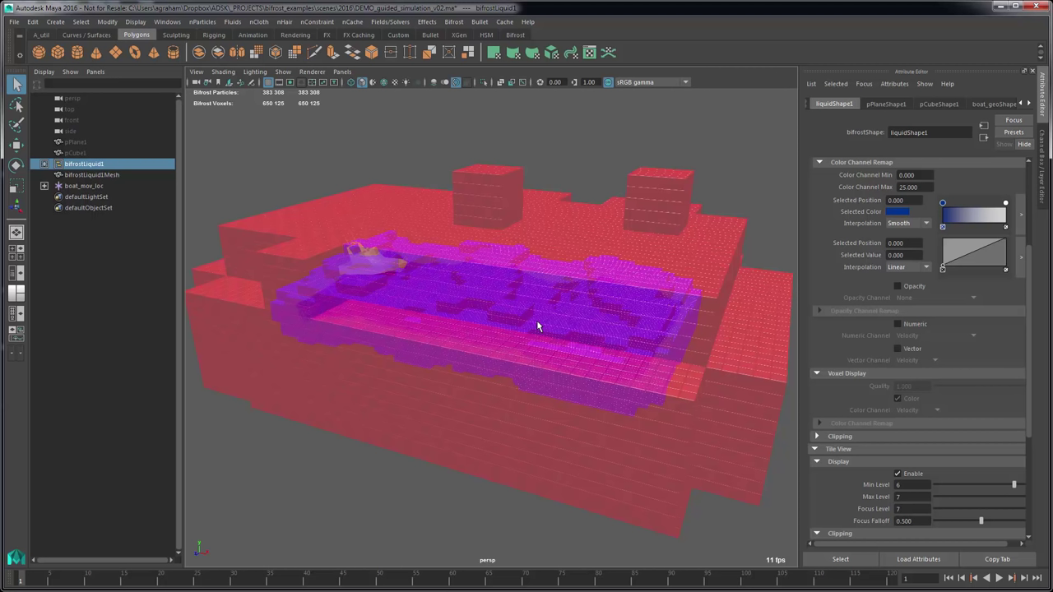
pyautogui.moveTo(377, 327)
pyautogui.keyDown('alt'); pyautogui.mouseDown()
pyautogui.moveTo(395, 313)
pyautogui.moveTo(362, 316)
pyautogui.mouseUp(); pyautogui.keyUp('alt')
pyautogui.click(44, 164)
pyautogui.click(105, 175)
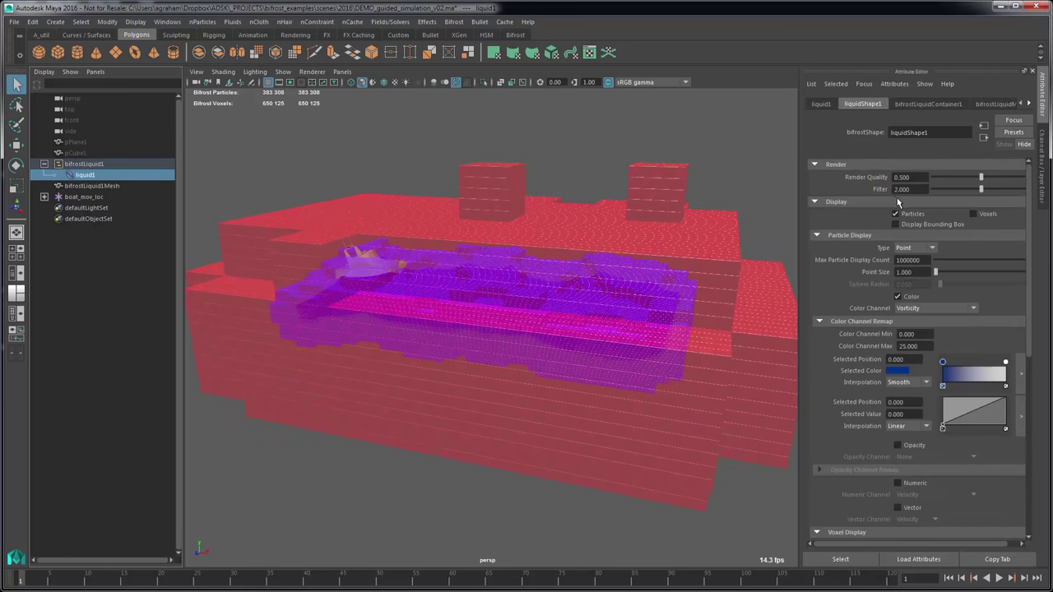
pyautogui.click(895, 213)
pyautogui.moveTo(383, 325)
pyautogui.keyDown('alt'); pyautogui.mouseDown()
pyautogui.moveTo(435, 324)
pyautogui.moveTo(396, 337)
pyautogui.mouseUp(); pyautogui.keyUp('alt')
# Compare the tile view at minimum levels 7 and 6, and examine how the tiles are distributed around the liquid and boat
pyautogui.scroll(-5, 980, 465)
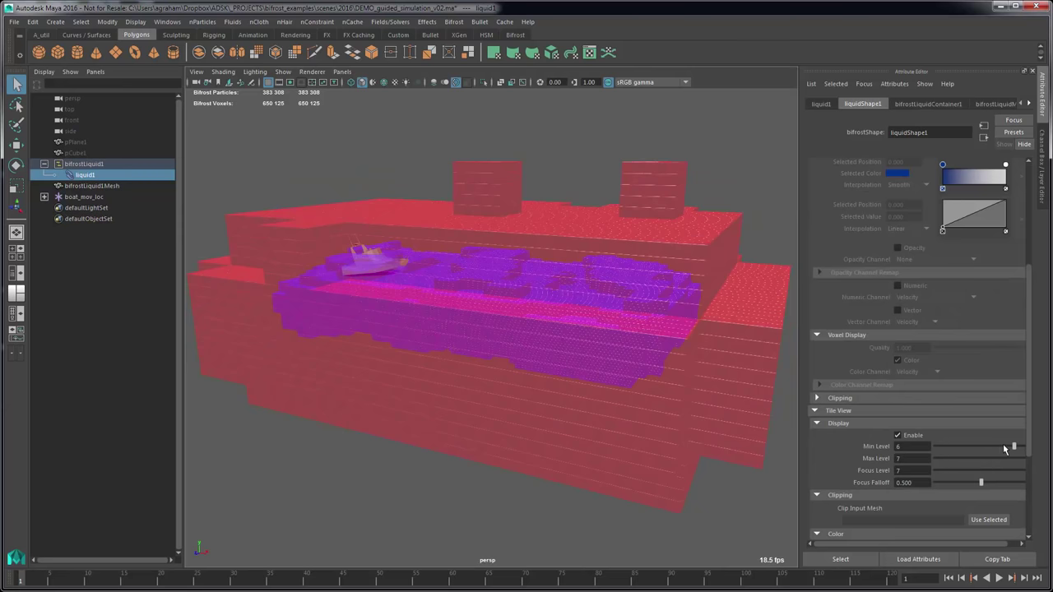
pyautogui.moveTo(1003, 448); pyautogui.dragTo(1025, 448)
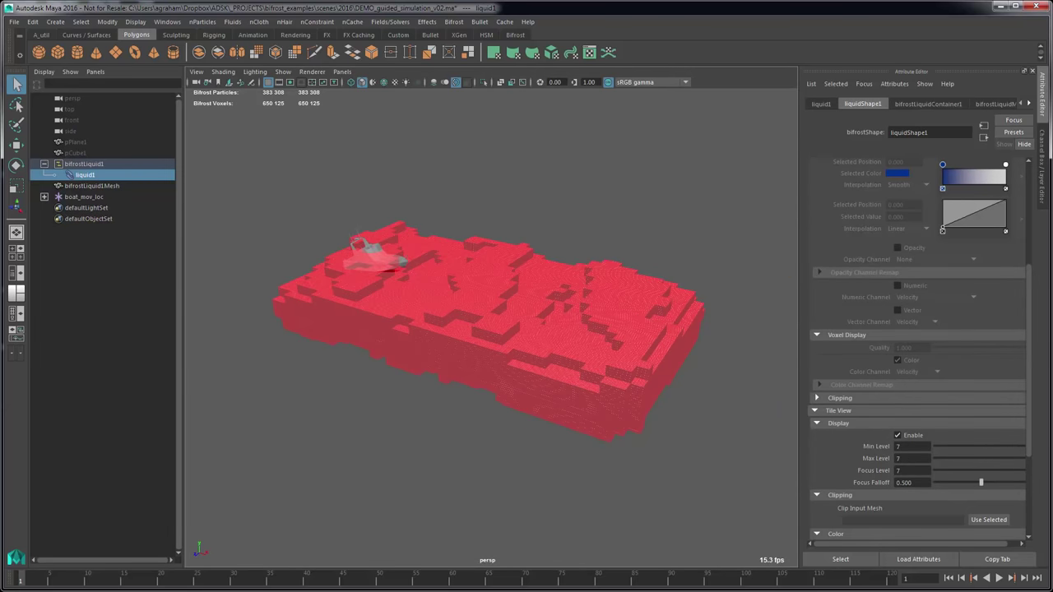
pyautogui.moveTo(1022, 447); pyautogui.dragTo(1014, 448)
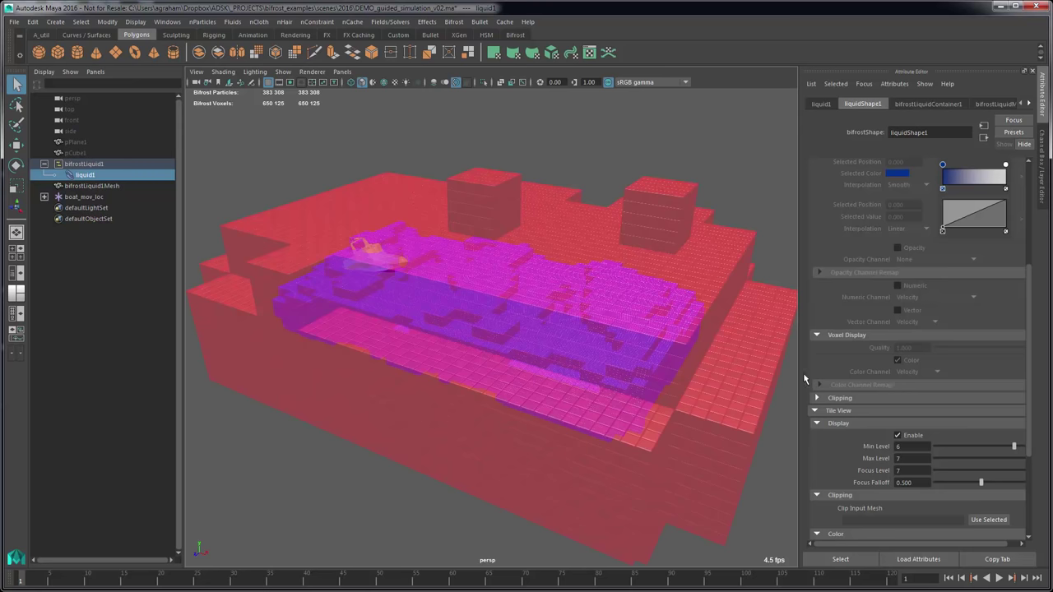
pyautogui.moveTo(801, 373); pyautogui.dragTo(771, 373)
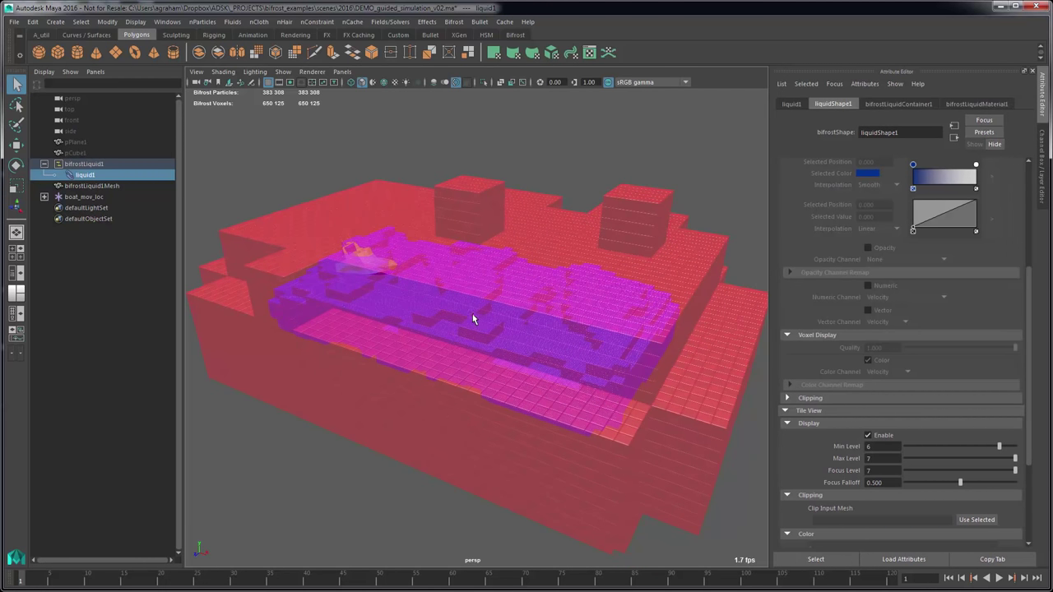
pyautogui.keyDown('alt'); pyautogui.moveTo(430, 328); pyautogui.dragTo(470, 399); pyautogui.keyUp('alt')
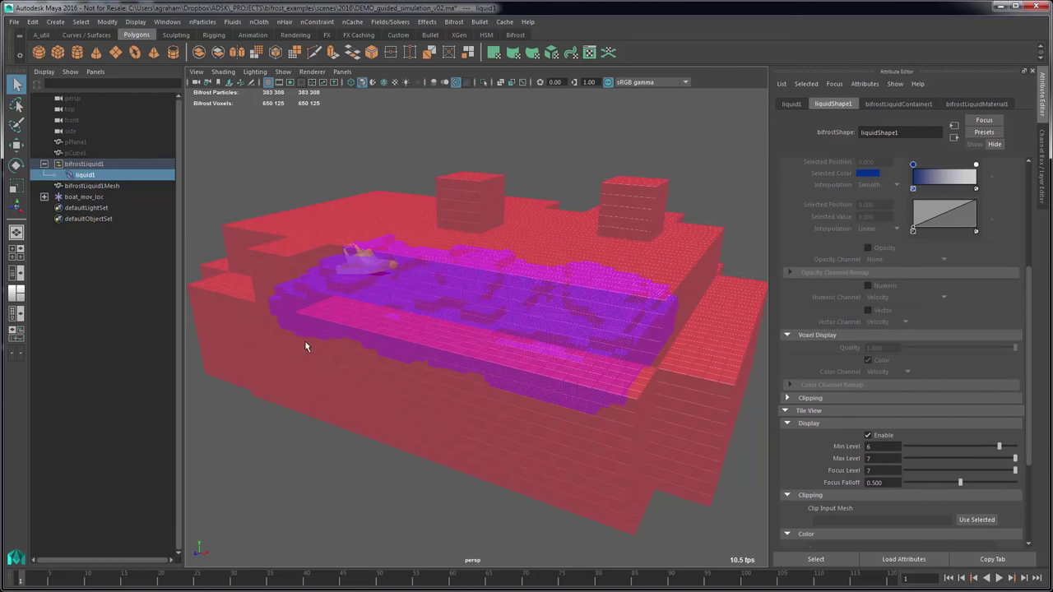
pyautogui.keyDown('alt'); pyautogui.moveTo(437, 287); pyautogui.dragTo(426, 308); pyautogui.keyUp('alt')
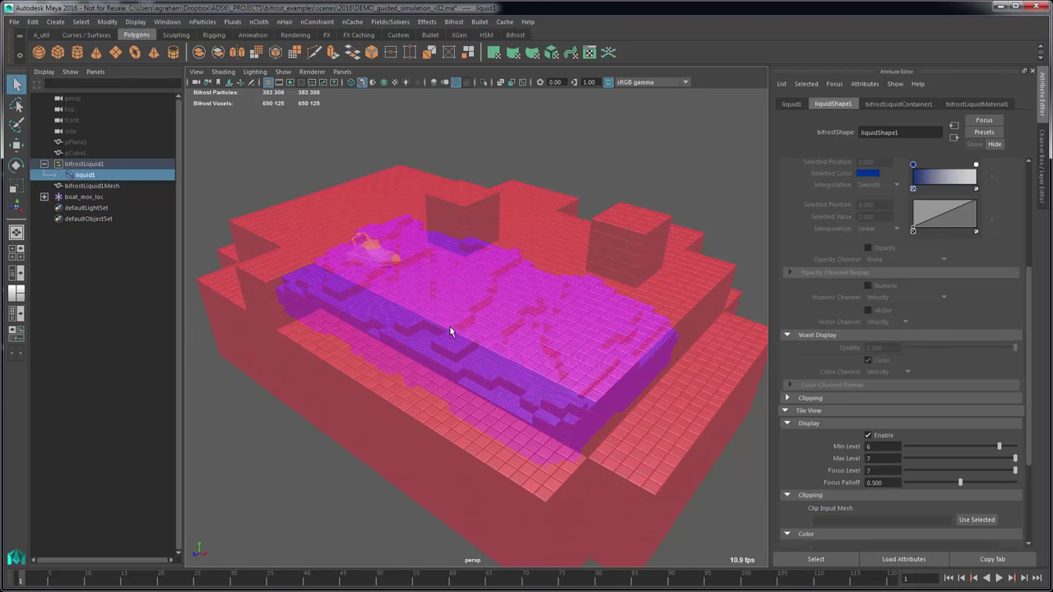
pyautogui.keyDown('alt'); pyautogui.moveTo(455, 347); pyautogui.dragTo(445, 328); pyautogui.keyUp('alt')
pyautogui.keyDown('alt'); pyautogui.moveTo(491, 284); pyautogui.dragTo(490, 285); pyautogui.keyUp('alt')
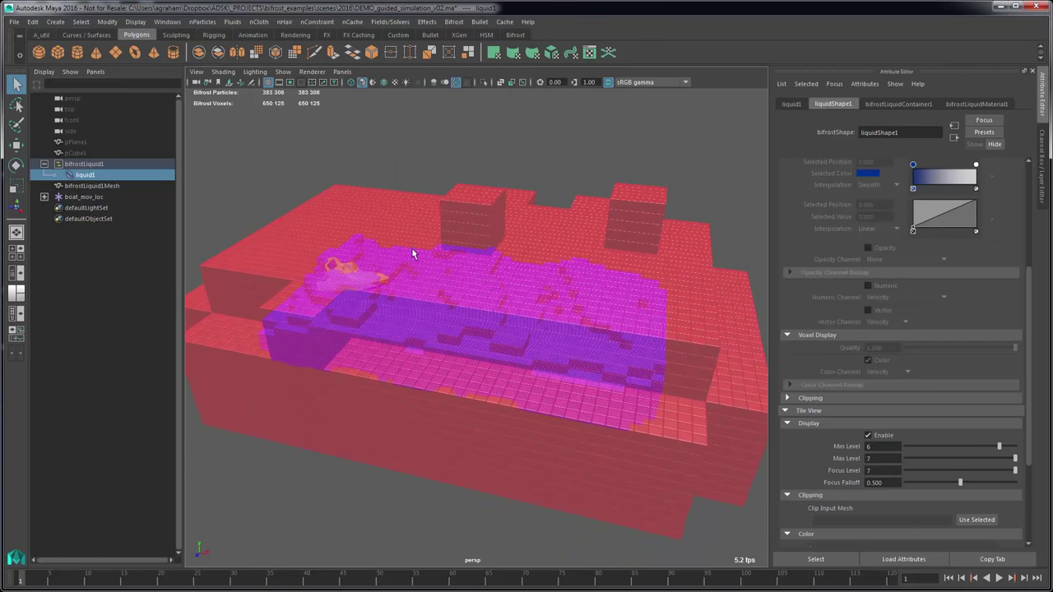
pyautogui.keyDown('alt'); pyautogui.moveTo(397, 249); pyautogui.dragTo(433, 267); pyautogui.keyUp('alt')
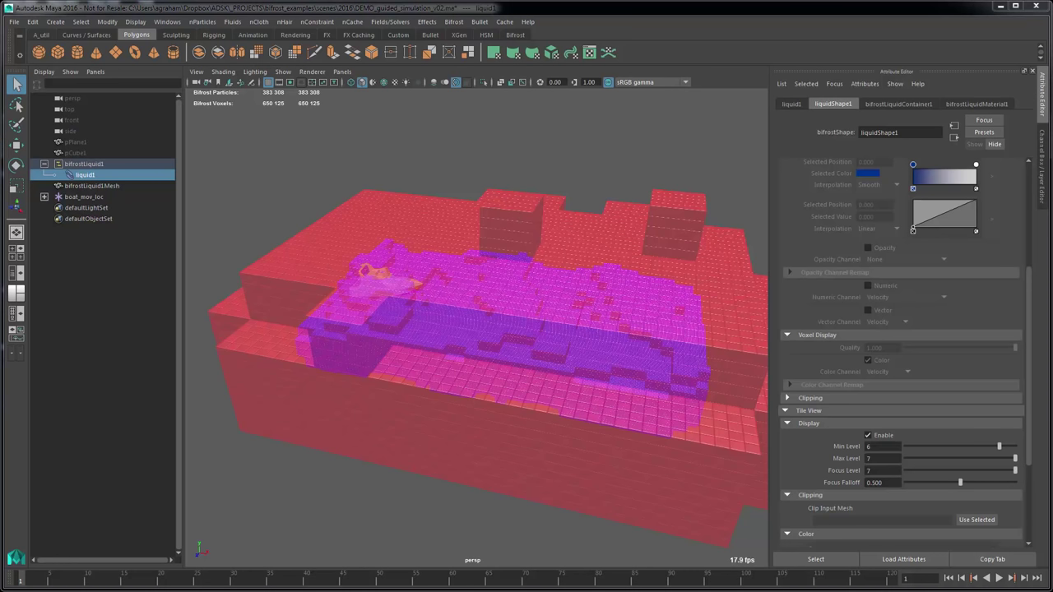
# Graph the input and output connections of liquid1 and bifrostLiquidContainer1 in the Node Editor
pyautogui.moveTo(737, 237); pyautogui.dragTo(524, 53)
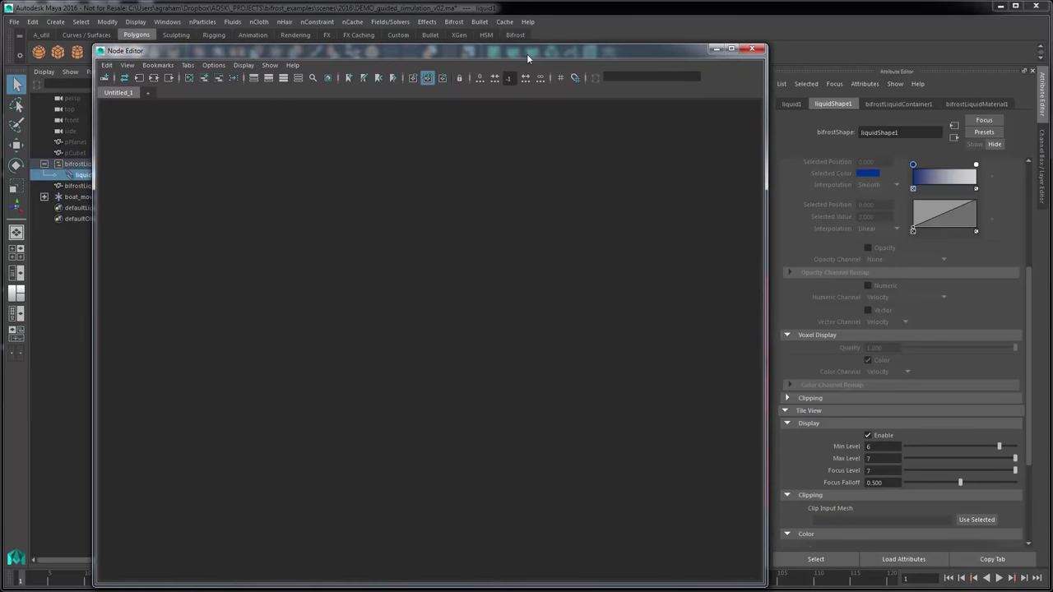
pyautogui.click(152, 79)
pyautogui.click(260, 380)
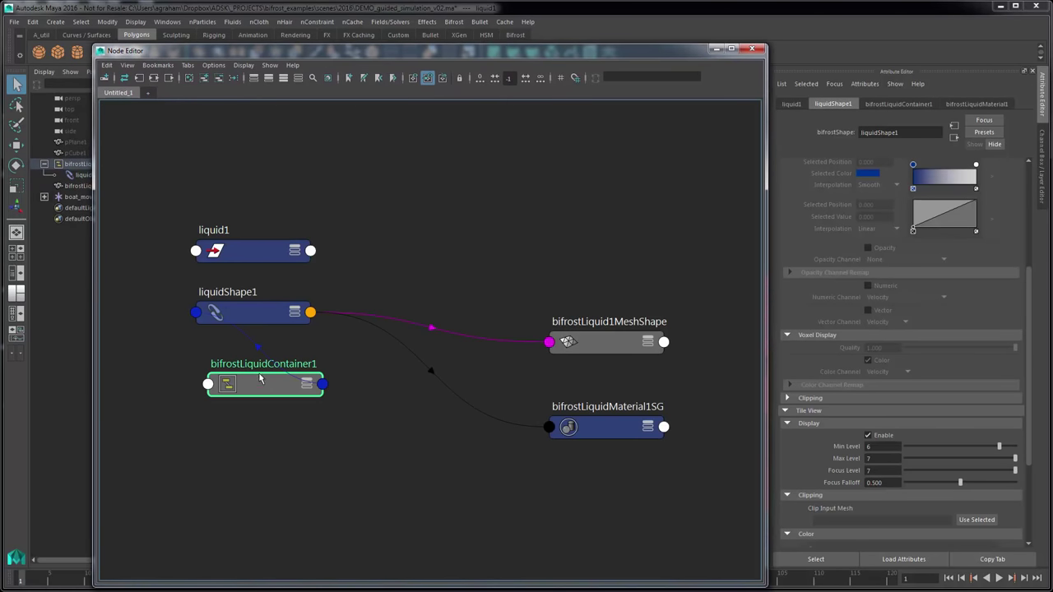
pyautogui.click(153, 79)
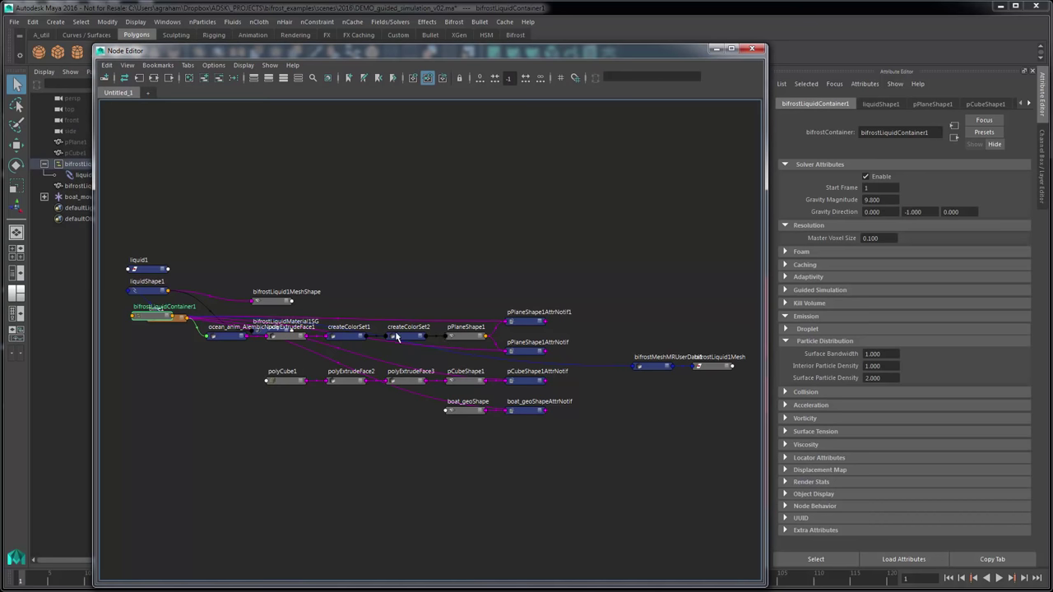
# Reposition bifrostLiquidContainer1, bifrostMeshMRUserData1 and liquidShape1 in the node graph to follow the connection flow
pyautogui.press('f')
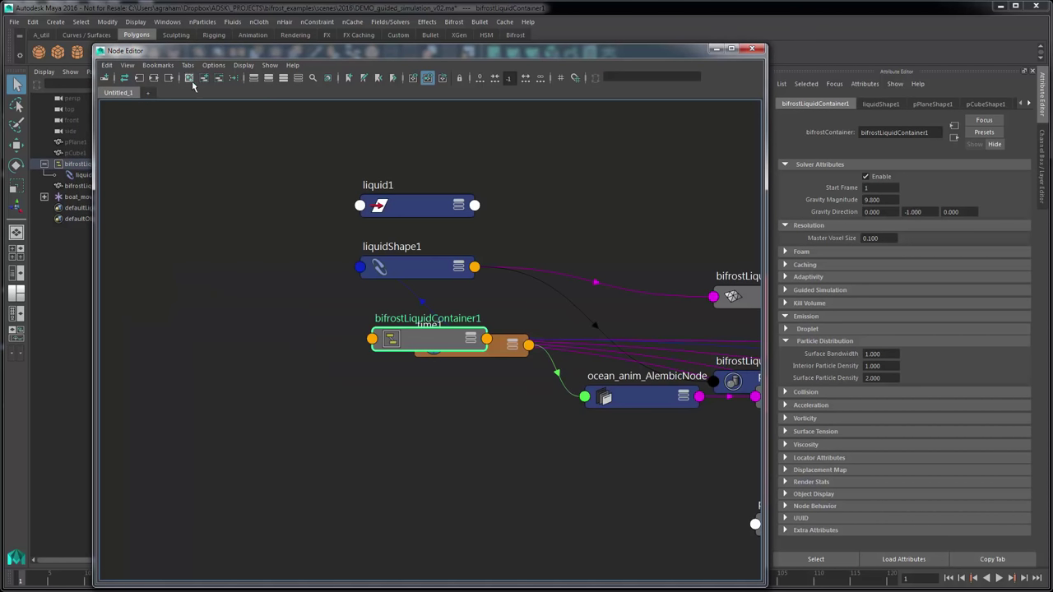
pyautogui.click(232, 78)
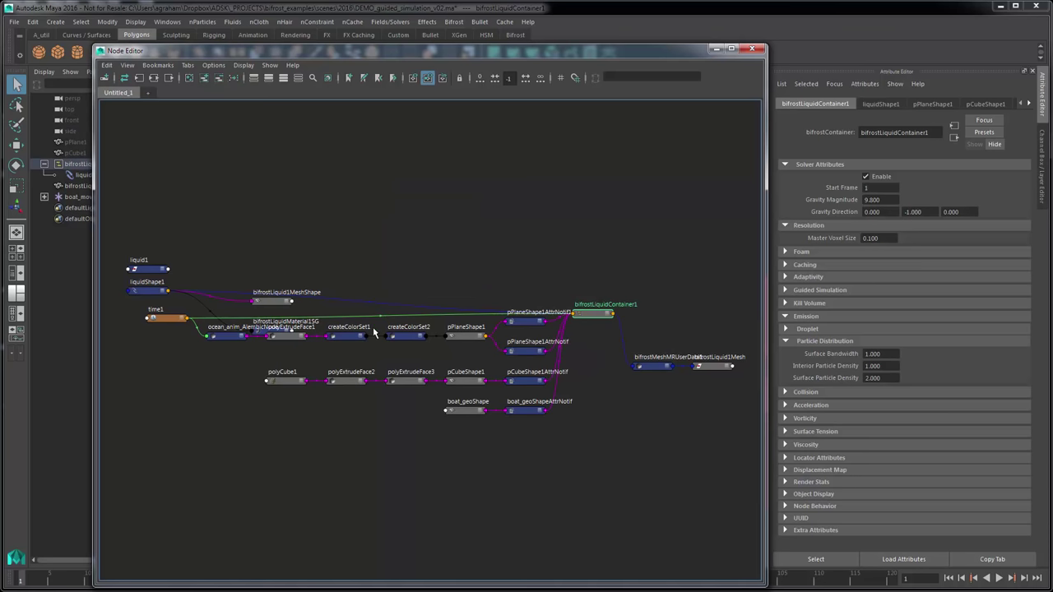
pyautogui.press('f')
pyautogui.click(607, 493)
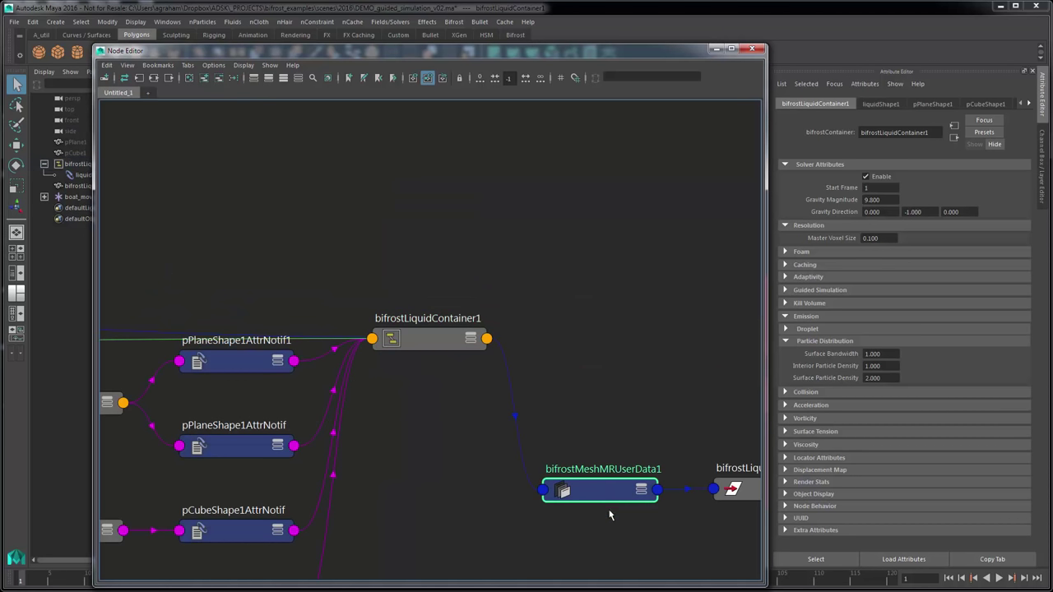
pyautogui.moveTo(608, 494); pyautogui.dragTo(608, 333)
pyautogui.click(414, 347)
pyautogui.keyDown('alt'); pyautogui.moveTo(467, 485); pyautogui.dragTo(534, 445, button='middle'); pyautogui.keyUp('alt')
pyautogui.scroll(-3, 416, 471)
pyautogui.scroll(2, 530, 445)
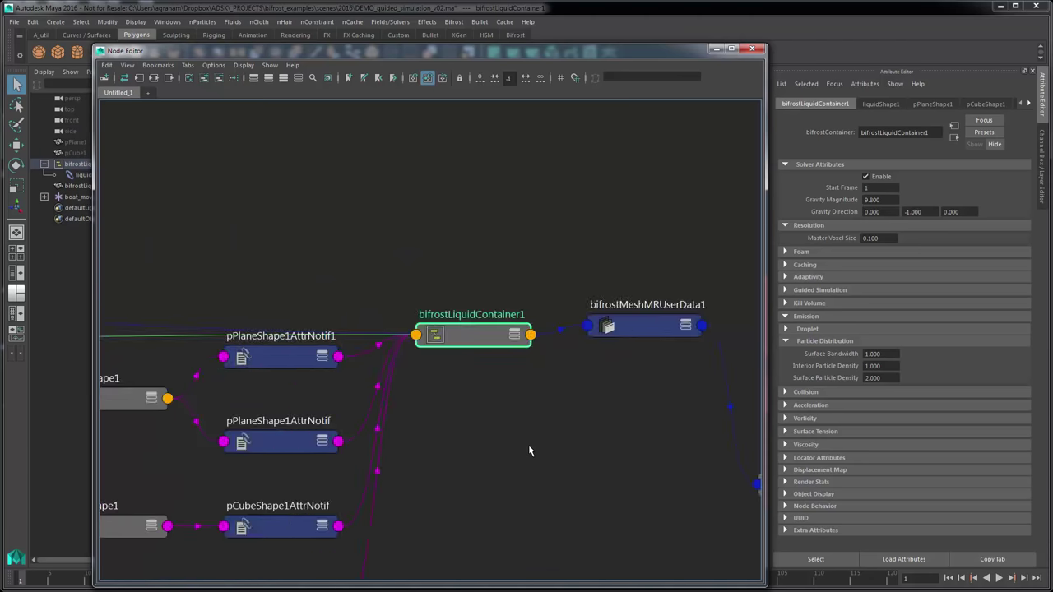
pyautogui.scroll(-5, 529, 445)
pyautogui.scroll(1, 328, 355)
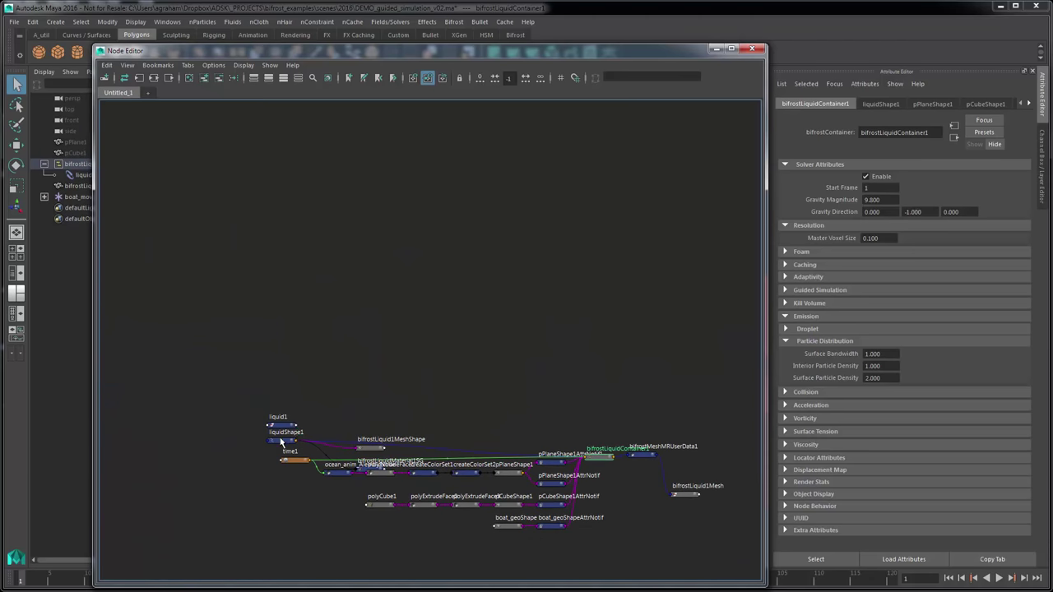
pyautogui.moveTo(284, 441); pyautogui.dragTo(679, 402)
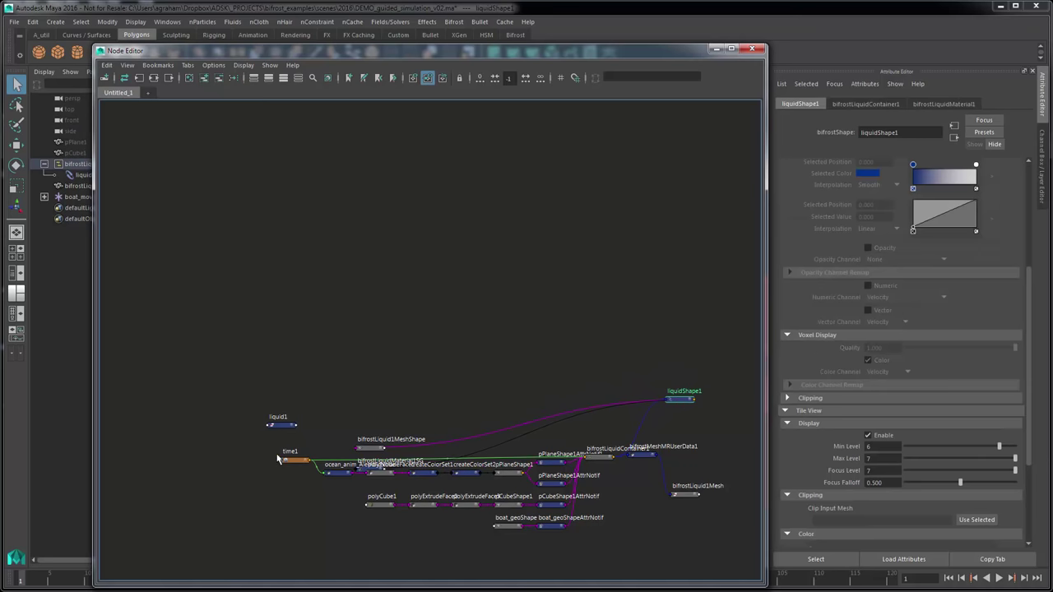
# Lay out the whole node graph automatically, starting from time1
pyautogui.click(294, 461)
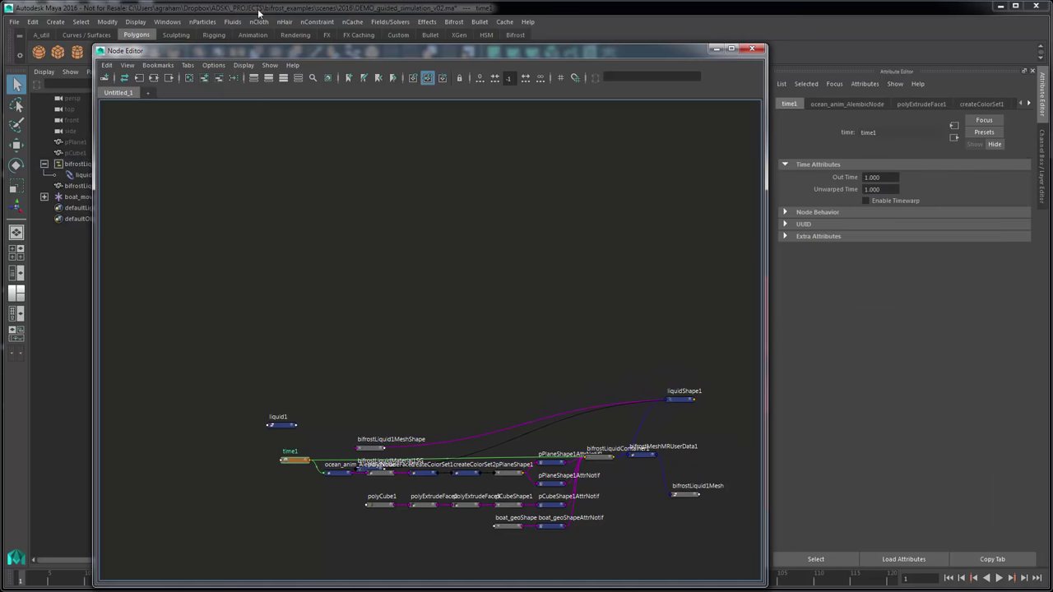
pyautogui.click(234, 78)
pyautogui.scroll(6, 426, 253)
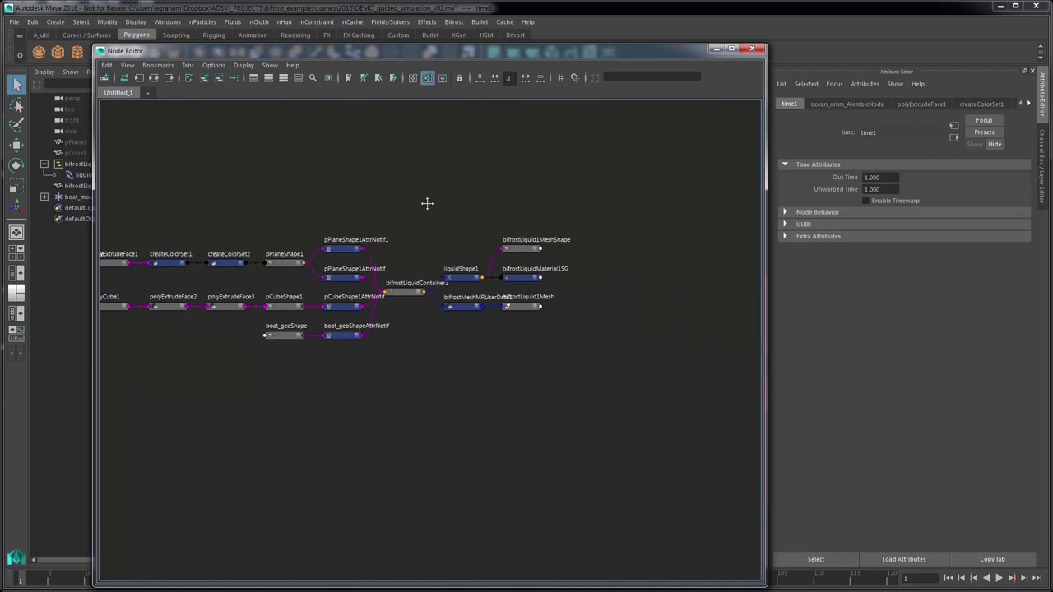
# Show the connected attributes of bifrostLiquidContainer1 and liquidShape1, and space the nodes out with bifrostMeshMRUserData1 below them
pyautogui.keyDown('alt'); pyautogui.moveTo(421, 247); pyautogui.dragTo(441, 255, button='middle'); pyautogui.keyUp('alt')
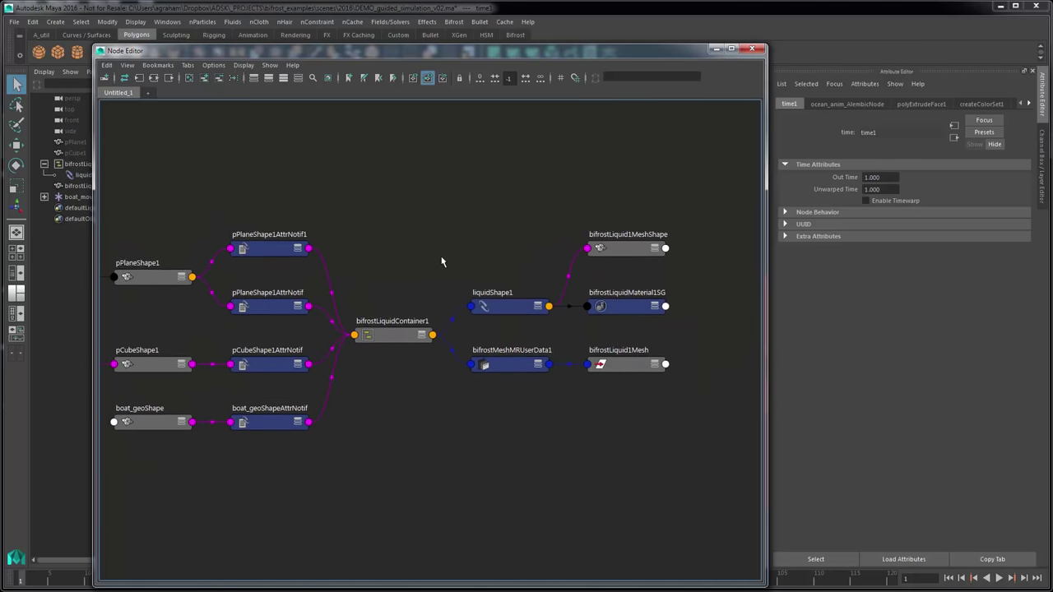
pyautogui.scroll(3, 444, 255)
pyautogui.click(369, 365)
pyautogui.press('2')
pyautogui.moveTo(369, 370); pyautogui.dragTo(367, 350)
pyautogui.click(528, 332)
pyautogui.press('2')
pyautogui.moveTo(535, 333); pyautogui.dragTo(538, 263)
pyautogui.moveTo(532, 421); pyautogui.dragTo(623, 561)
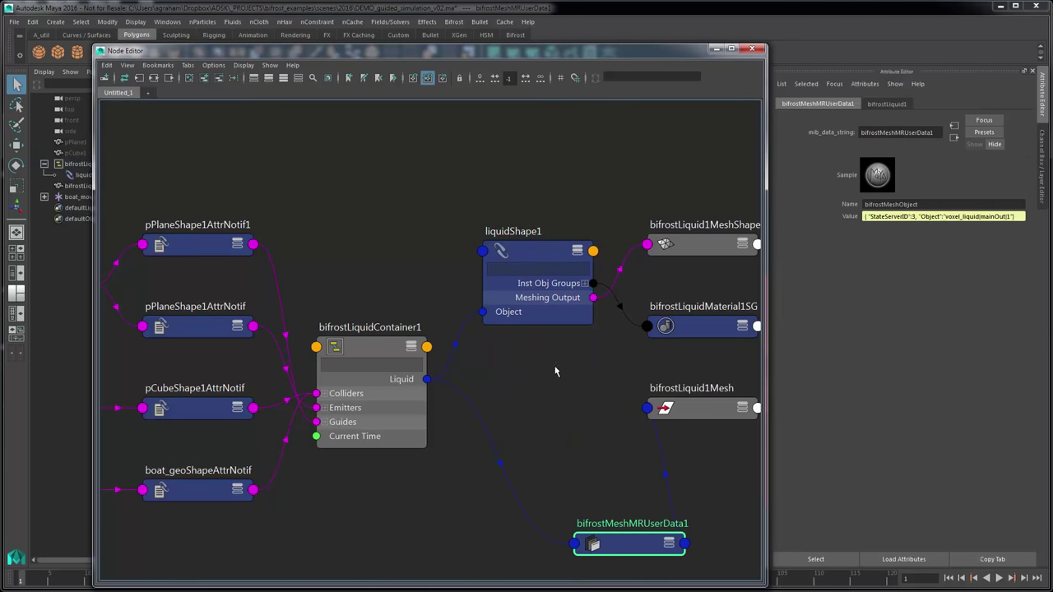
# Remove every node except bifrostLiquidContainer1 and liquidShape1 from the node graph
pyautogui.click(370, 343)
pyautogui.keyDown('shift'); pyautogui.click(529, 253); pyautogui.keyUp('shift')
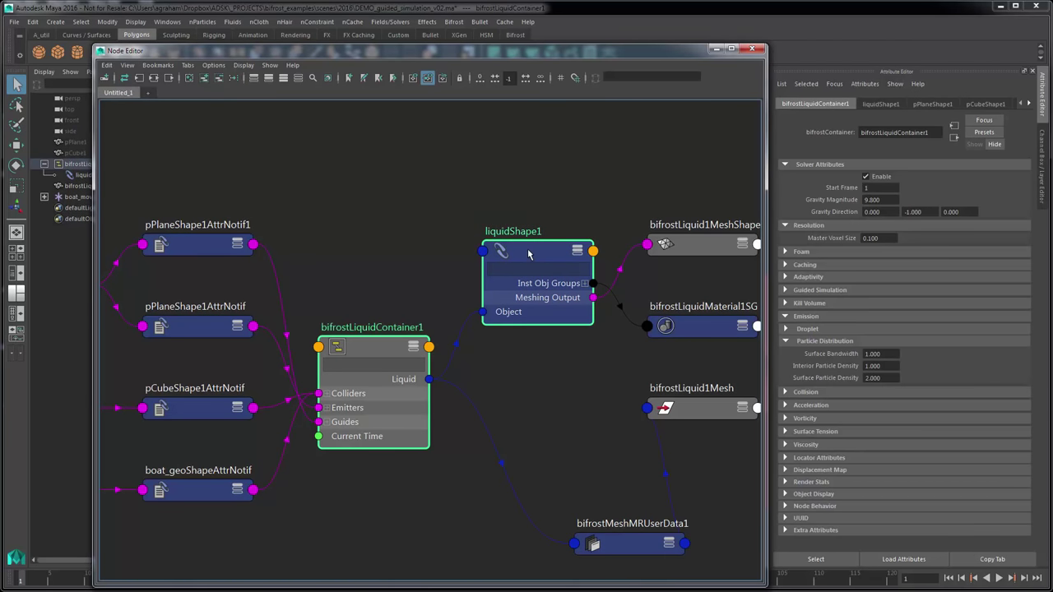
pyautogui.scroll(1, 546, 398)
pyautogui.scroll(-4, 545, 397)
pyautogui.scroll(-3, 546, 398)
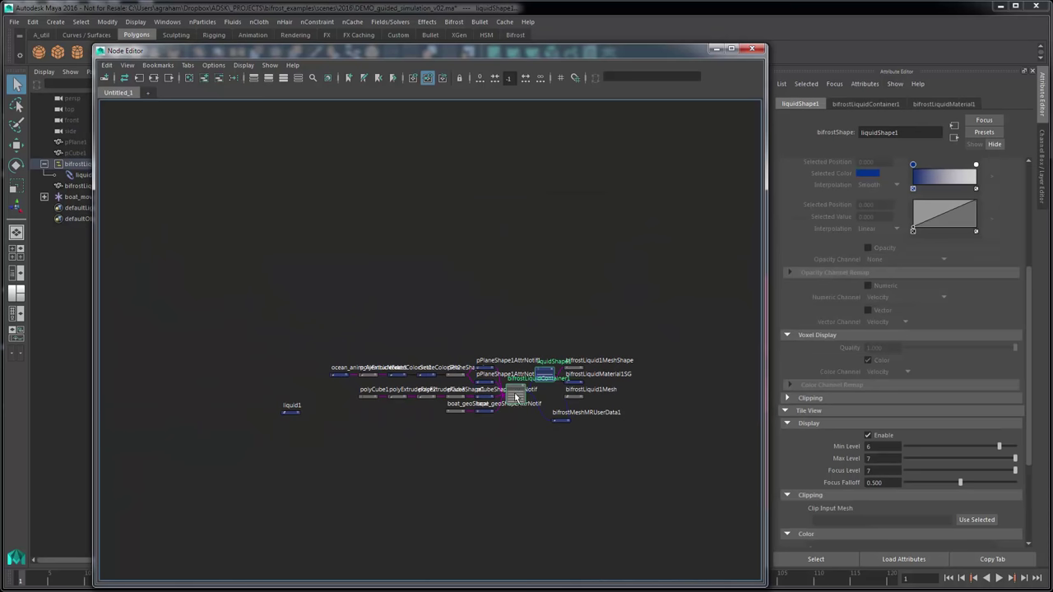
pyautogui.moveTo(700, 240); pyautogui.dragTo(211, 543)
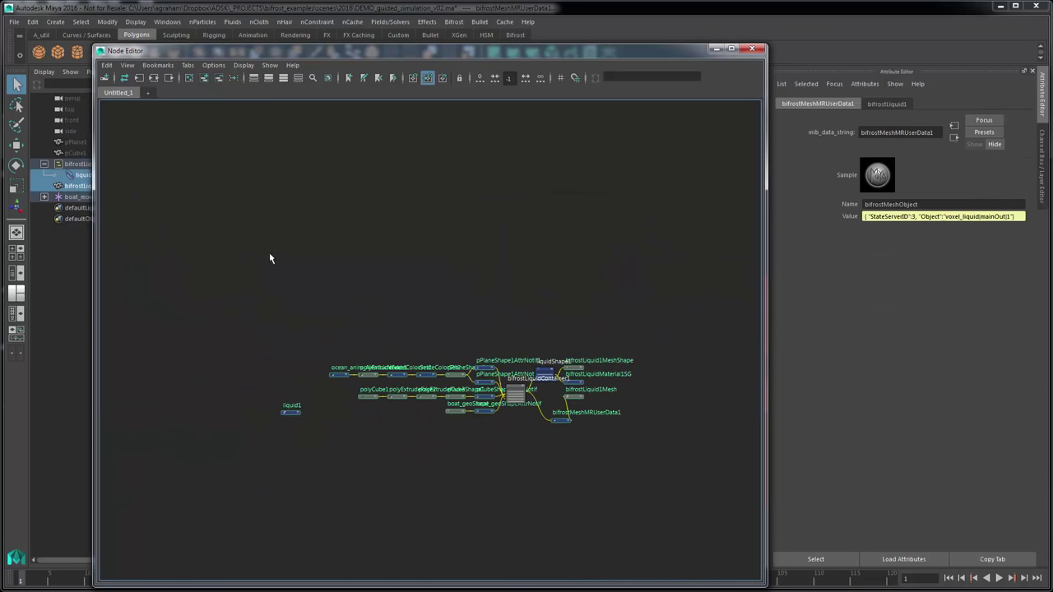
pyautogui.click(219, 78)
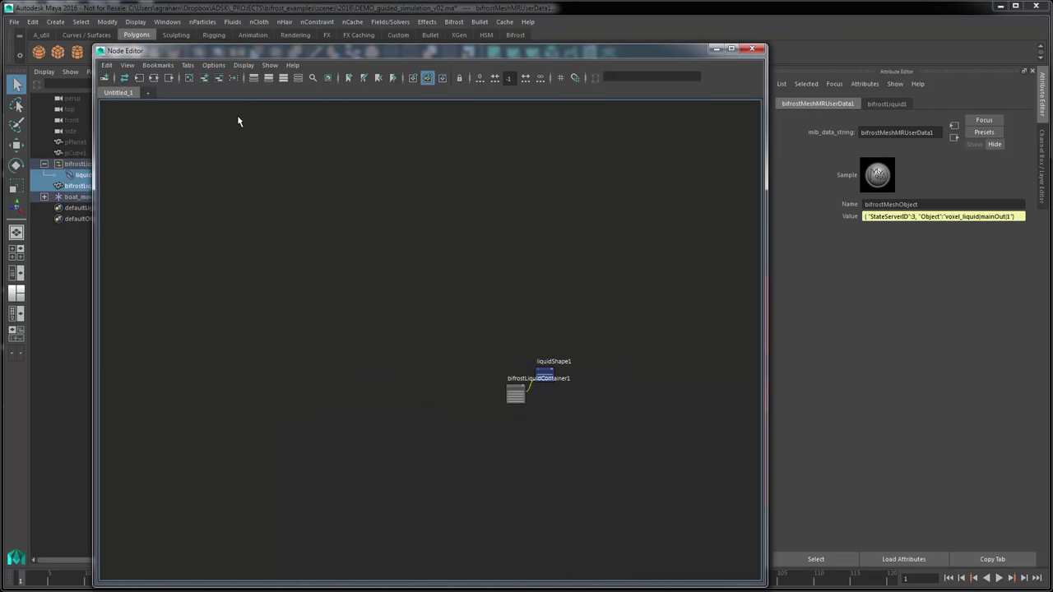
pyautogui.press('f')
pyautogui.click(234, 78)
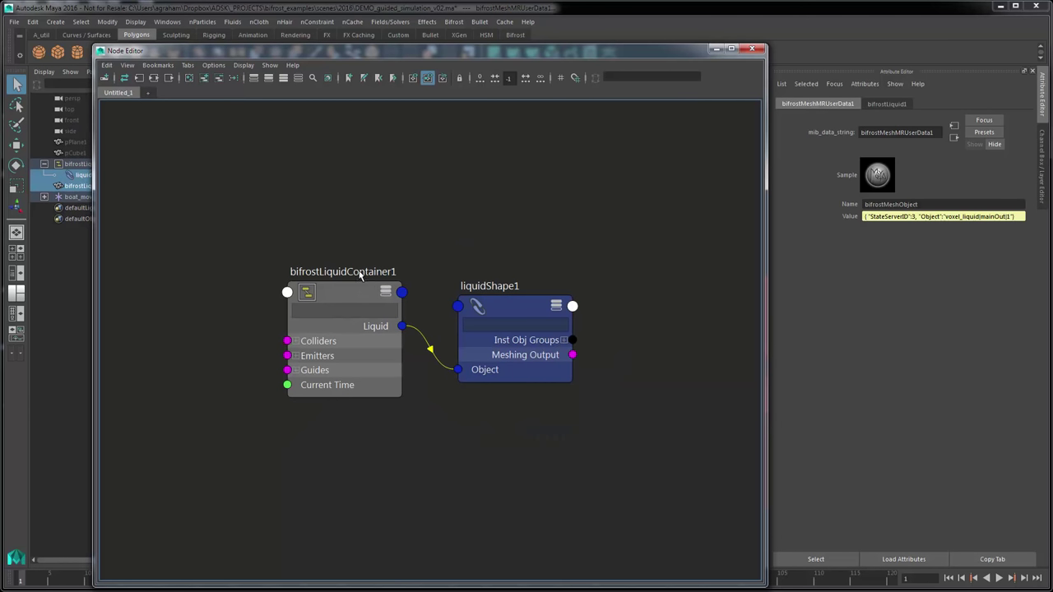
# Space bifrostLiquidContainer1 and liquidShape1 farther apart in the node graph
pyautogui.moveTo(511, 306); pyautogui.dragTo(591, 271)
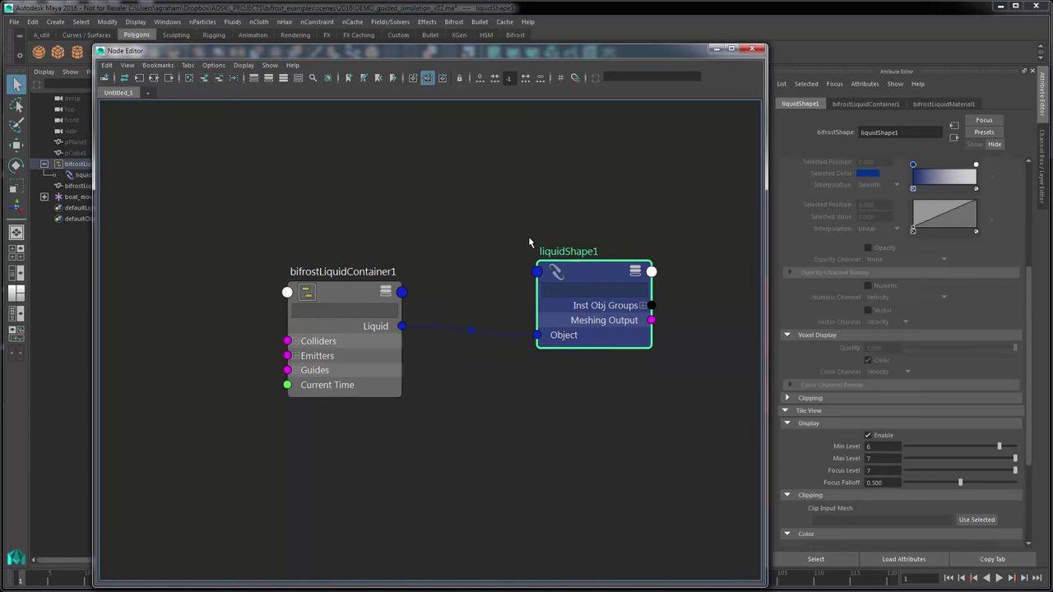
pyautogui.click(497, 222)
pyautogui.moveTo(326, 322); pyautogui.dragTo(307, 345)
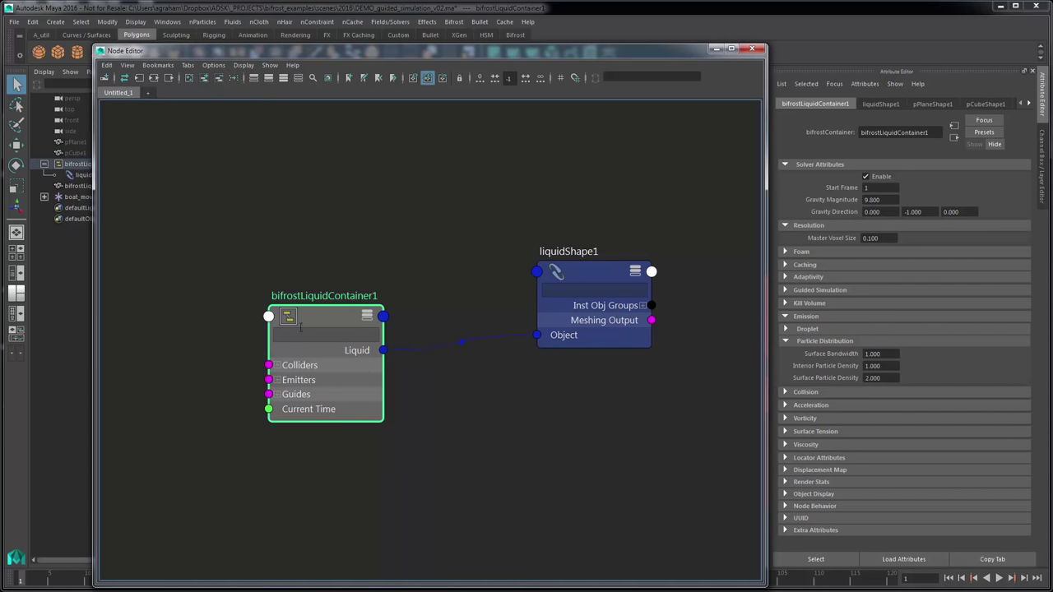
# Show all attributes of bifrostLiquidContainer1 and connect its Solid output to the Object input of liquidShape1
pyautogui.press('3')
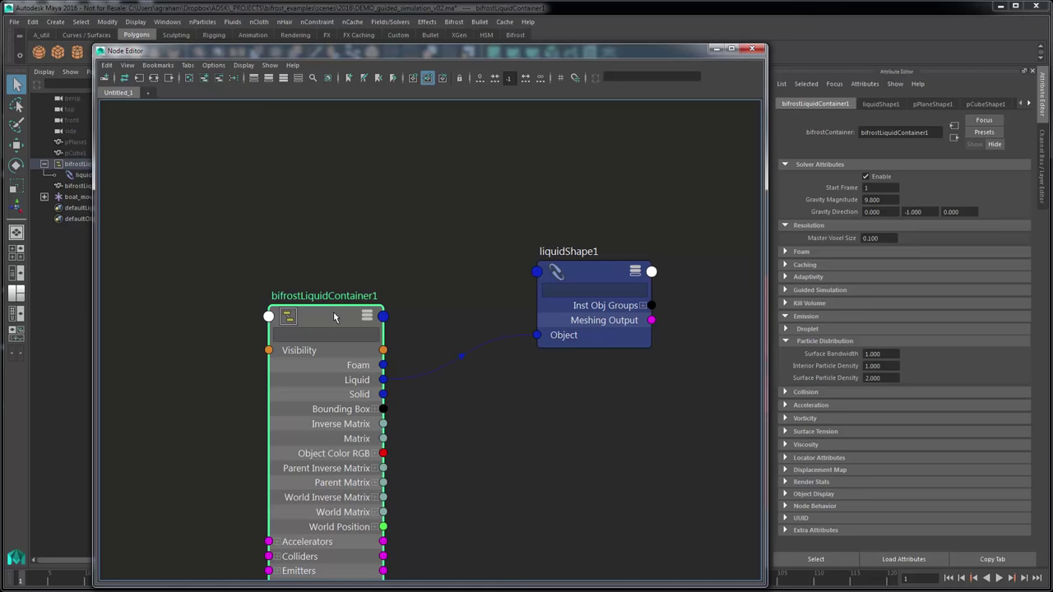
pyautogui.moveTo(333, 312); pyautogui.dragTo(334, 227)
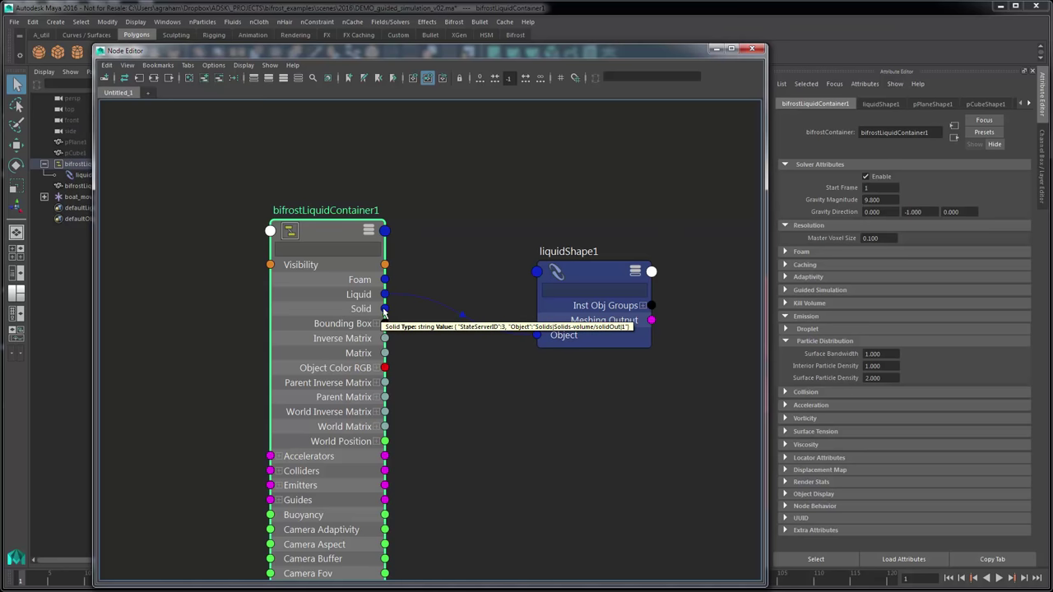
pyautogui.moveTo(383, 313); pyautogui.dragTo(537, 335)
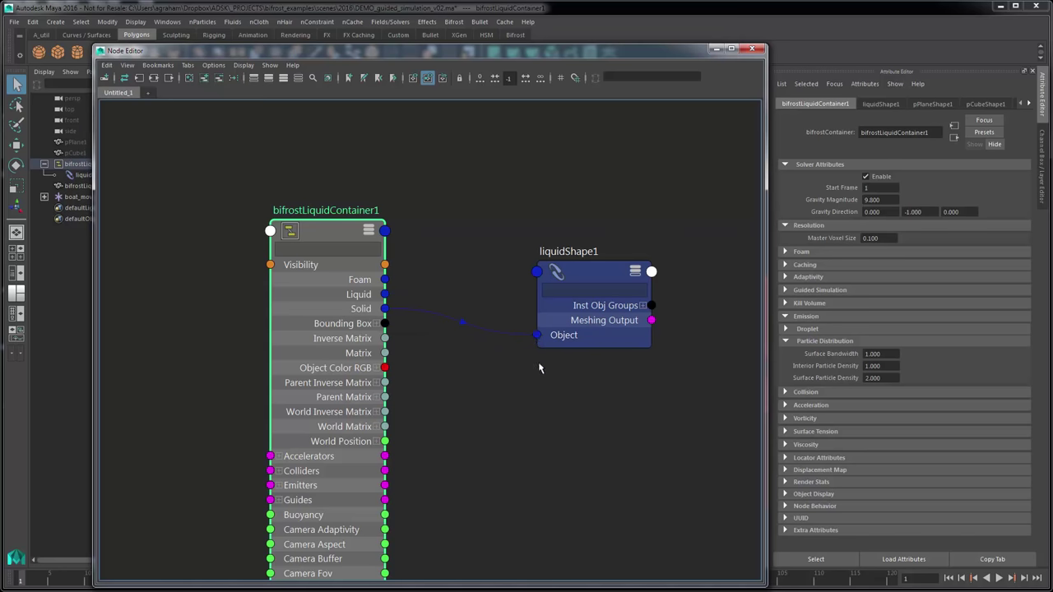
# Minimize the Node Editor and set the Tile View Min Level of liquidShape1 to 7
pyautogui.click(716, 48)
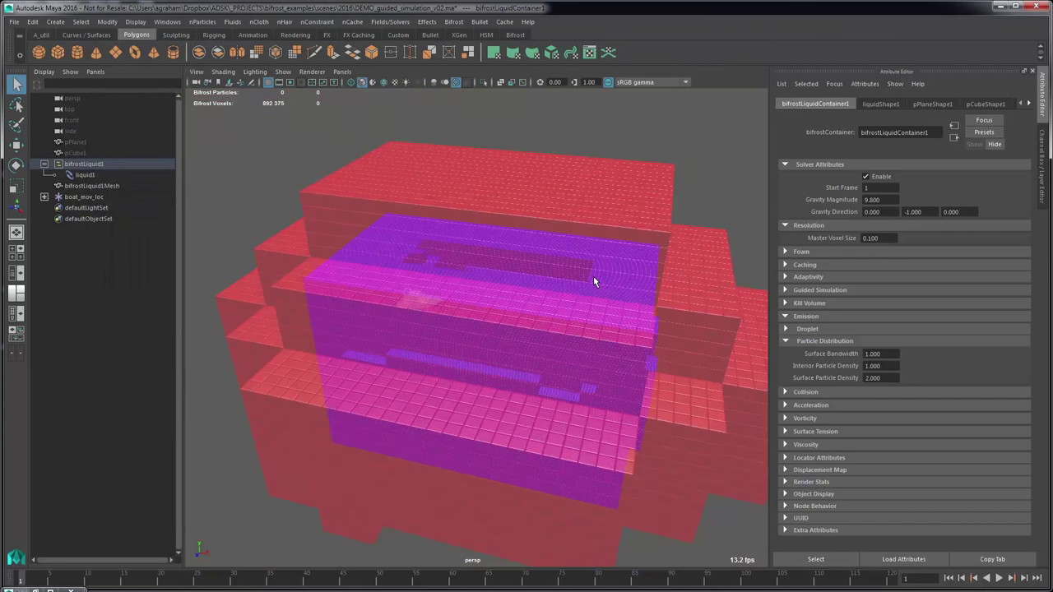
pyautogui.scroll(-2, 594, 282)
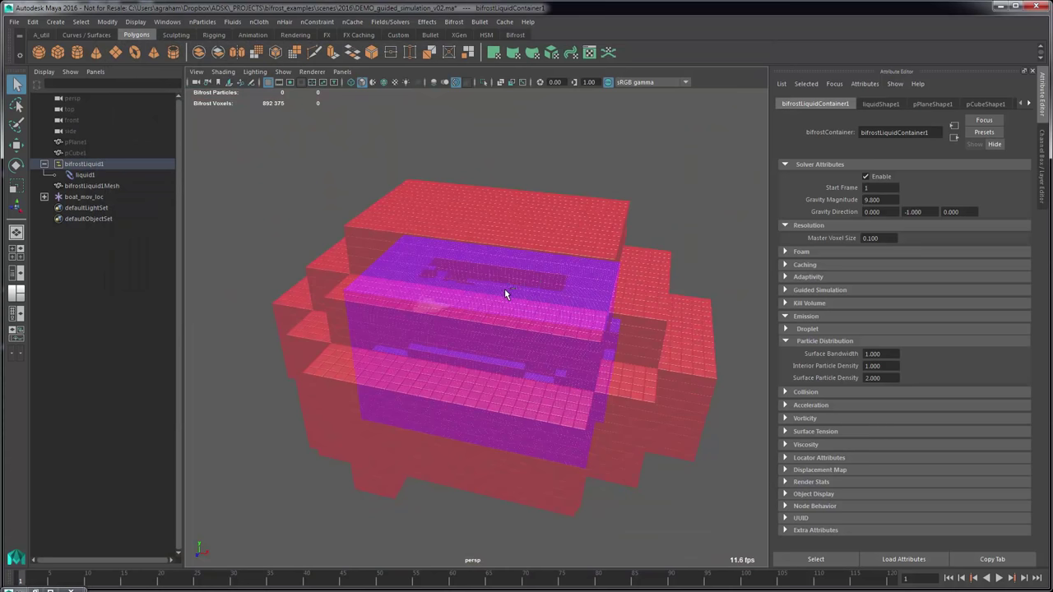
pyautogui.keyDown('alt'); pyautogui.moveTo(505, 297); pyautogui.dragTo(502, 343); pyautogui.keyUp('alt')
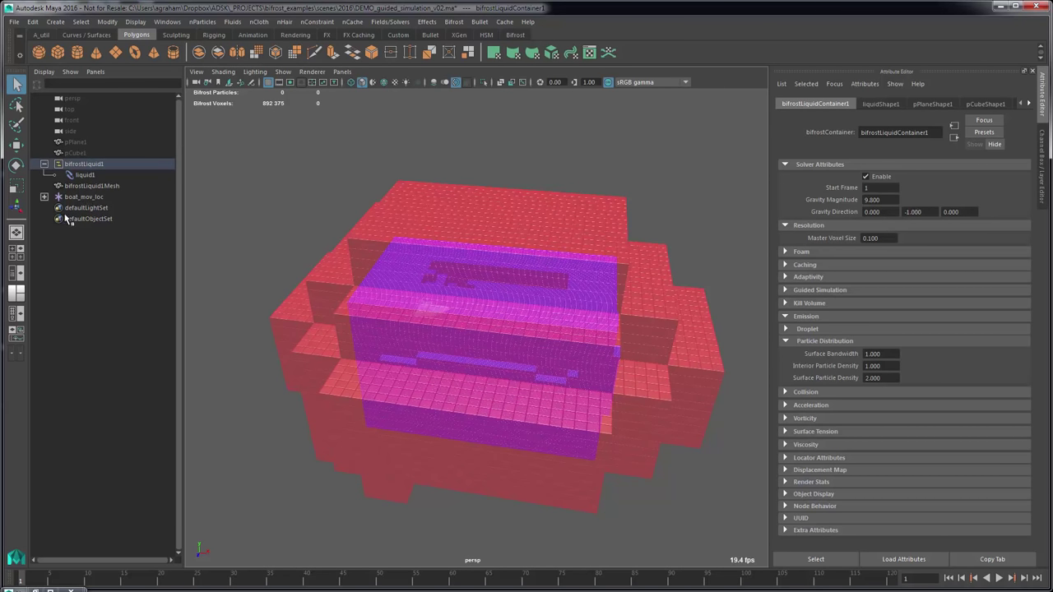
pyautogui.click(82, 174)
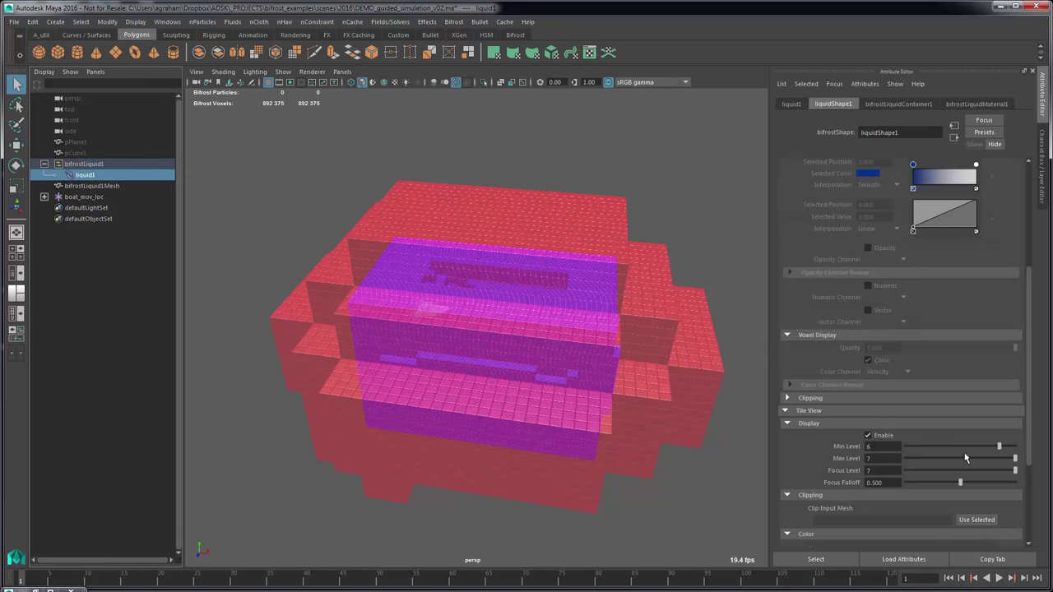
pyautogui.moveTo(1009, 451); pyautogui.dragTo(1016, 446)
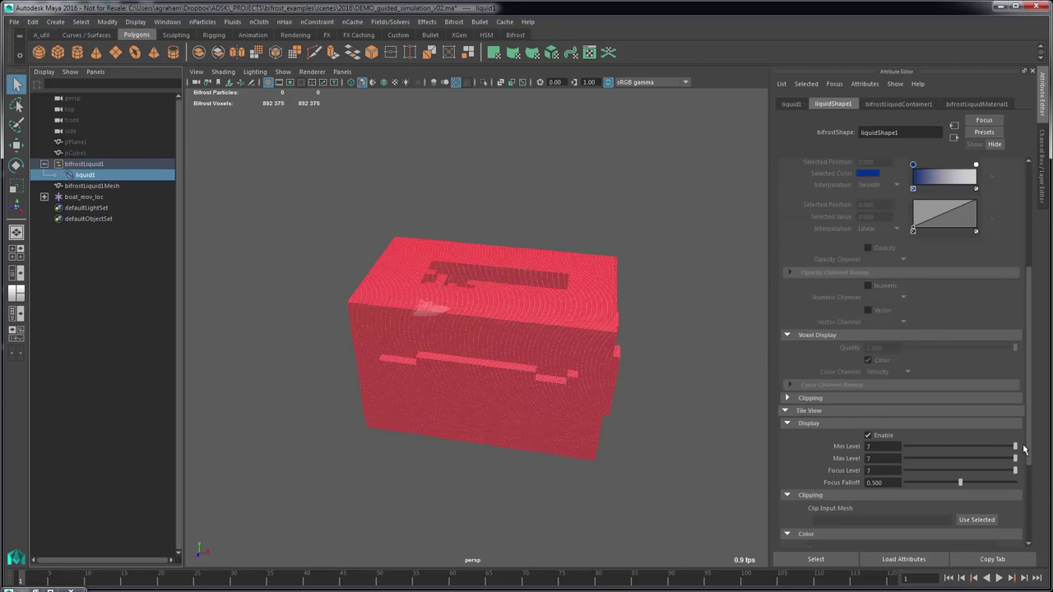
pyautogui.scroll(5, 459, 350)
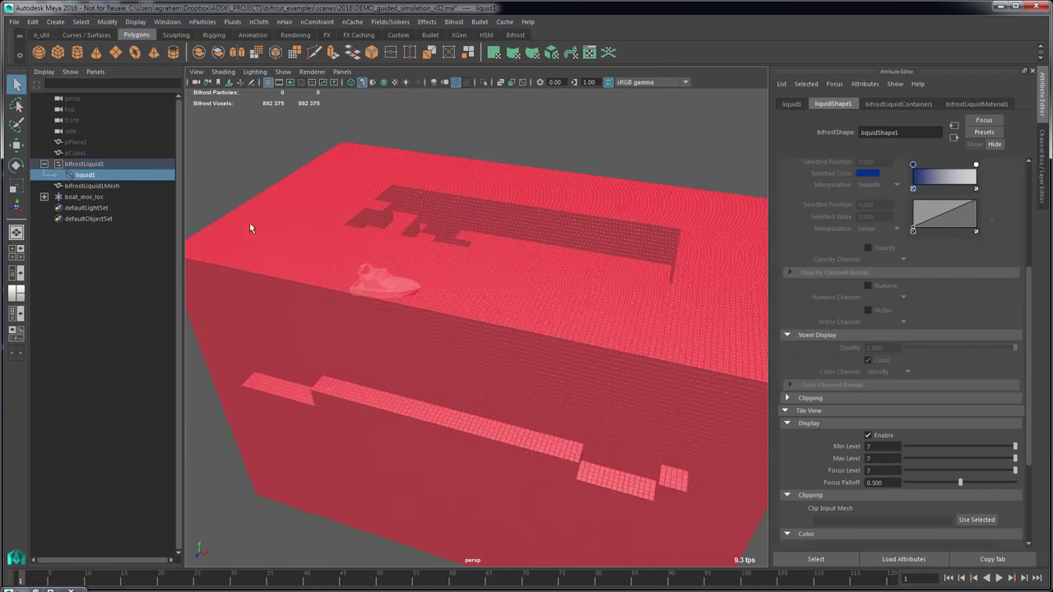
# Unhide pCube1 and disable its Bifrost collision
pyautogui.click(95, 154)
pyautogui.hotkey('shift', 'h')
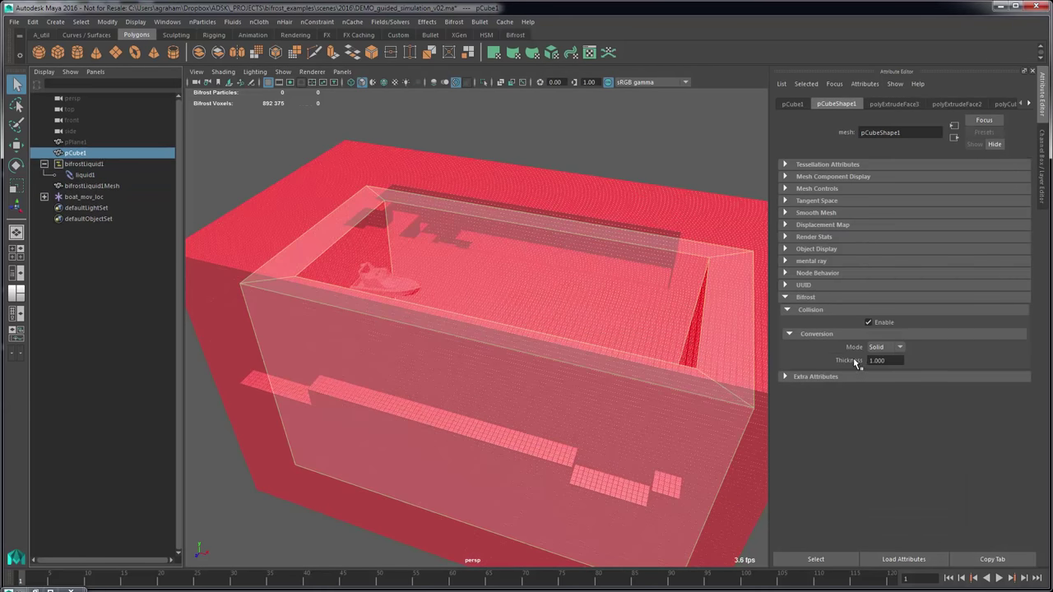
pyautogui.click(880, 323)
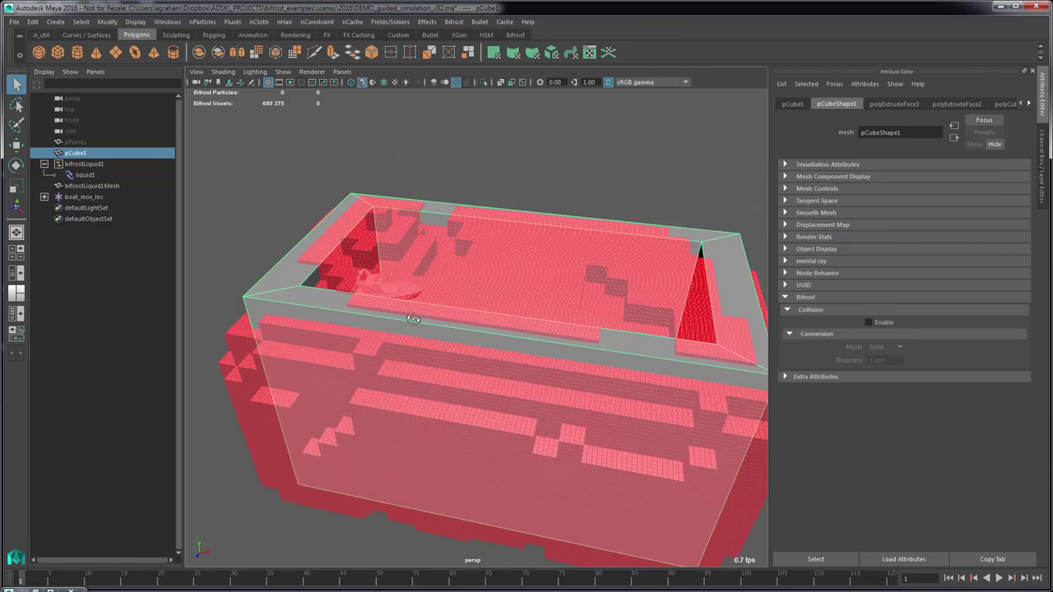
pyautogui.keyDown('alt'); pyautogui.moveTo(411, 320); pyautogui.dragTo(186, 164); pyautogui.keyUp('alt')
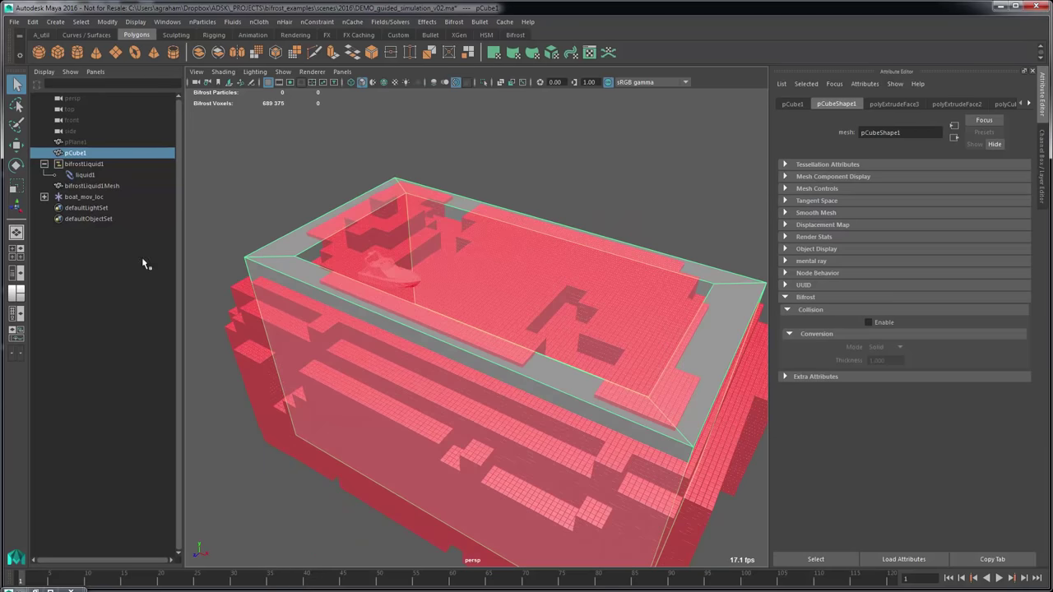
# Disable Guided Simulation on bifrostLiquidContainer1 and hide pCube1
pyautogui.click(86, 164)
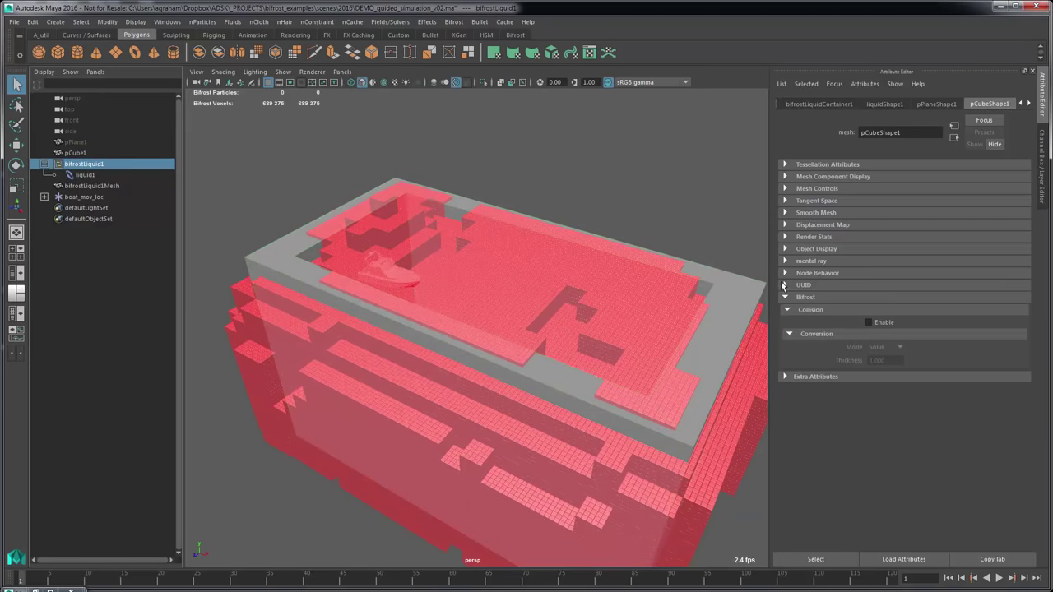
pyautogui.click(835, 105)
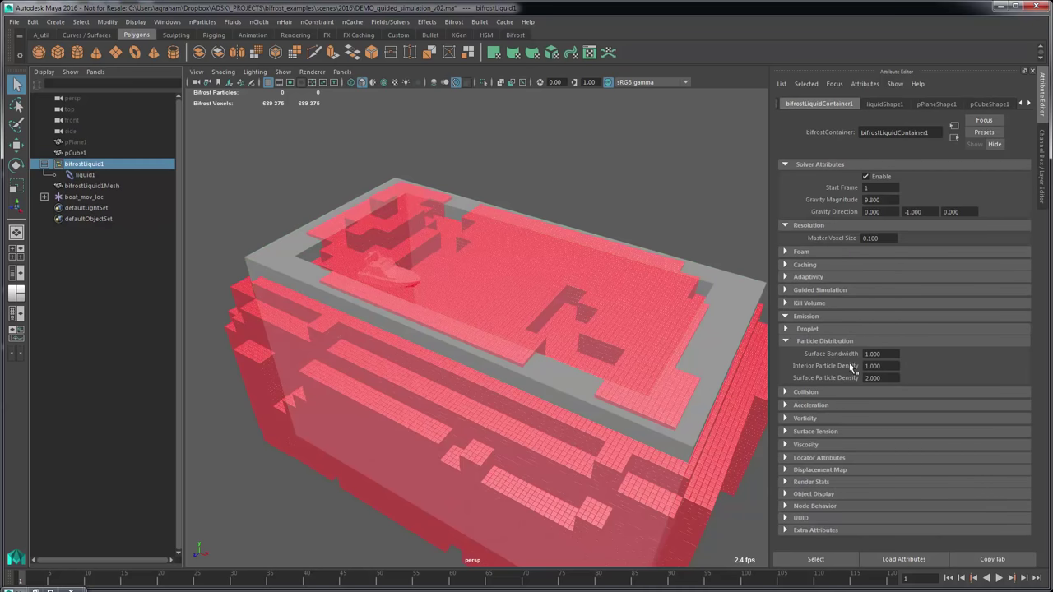
pyautogui.click(808, 290)
pyautogui.click(874, 303)
pyautogui.click(879, 303)
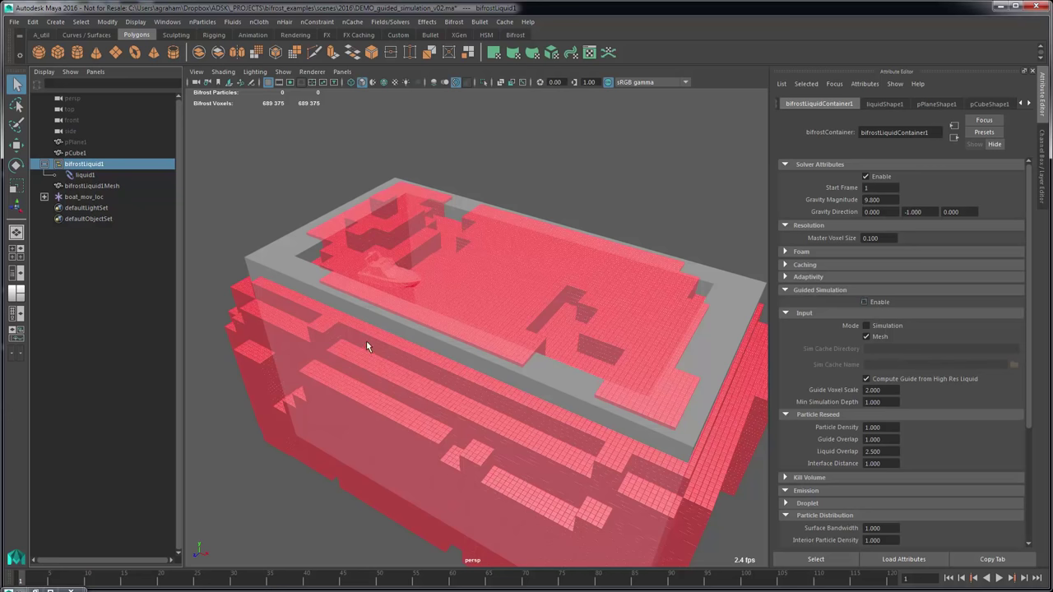
pyautogui.click(266, 251)
pyautogui.hotkey('ctrl', 'h')
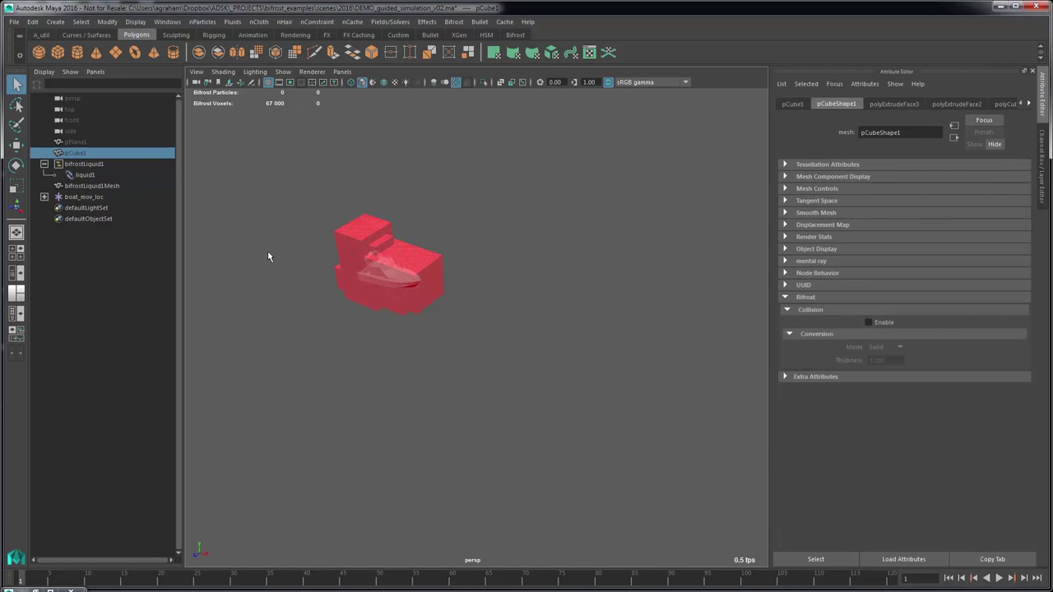
# Examine the solid voxel tiles around the boat collider up close in the perspective and front views
pyautogui.click(363, 292)
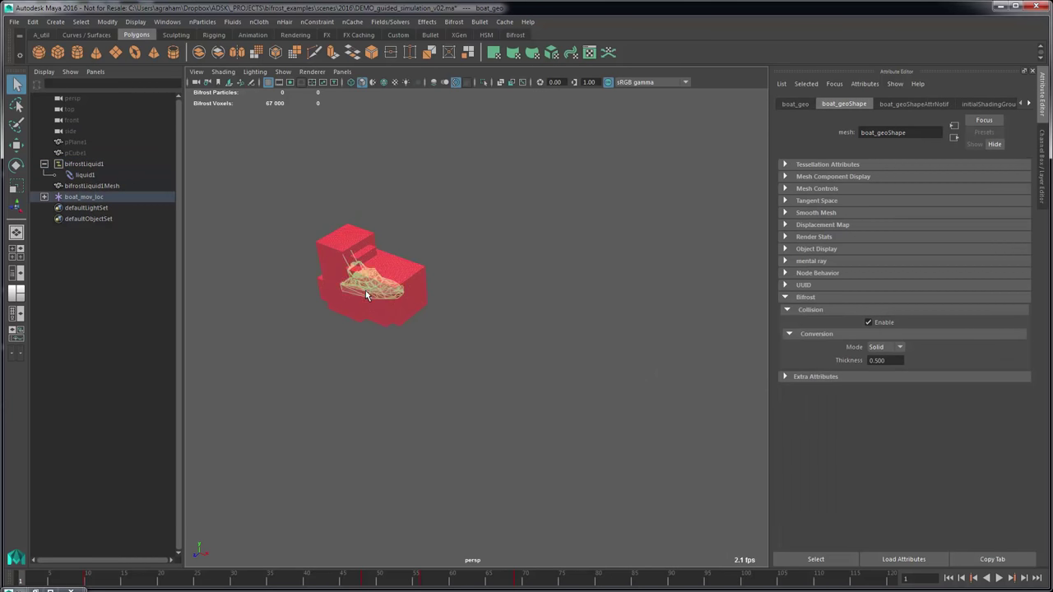
pyautogui.press('f')
pyautogui.keyDown('alt'); pyautogui.moveTo(358, 326); pyautogui.dragTo(410, 291); pyautogui.keyUp('alt')
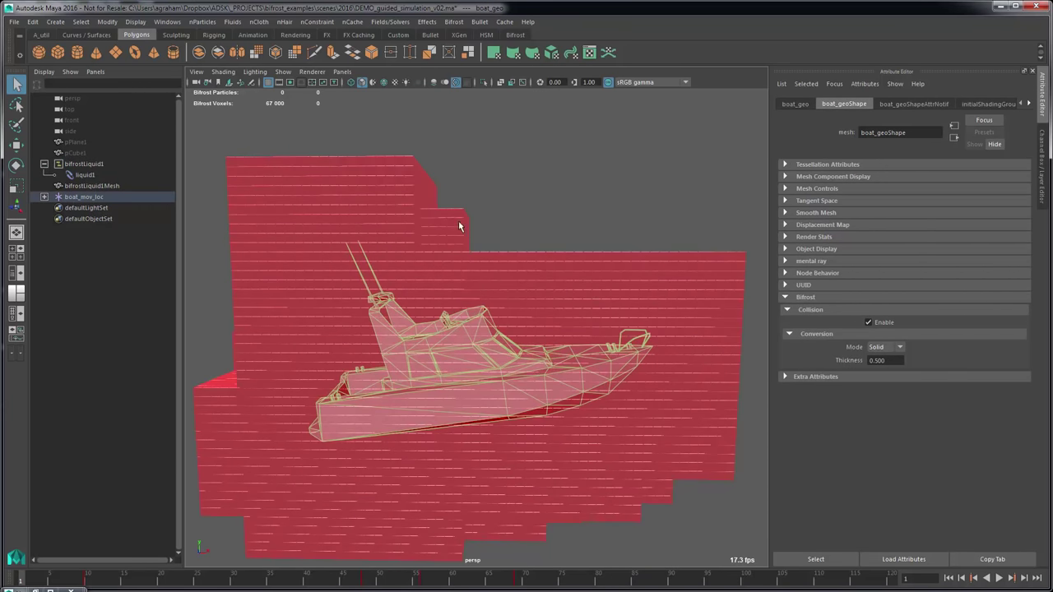
pyautogui.keyDown('alt'); pyautogui.moveTo(227, 384); pyautogui.dragTo(548, 339); pyautogui.keyUp('alt')
pyautogui.press('space')
pyautogui.press('space')
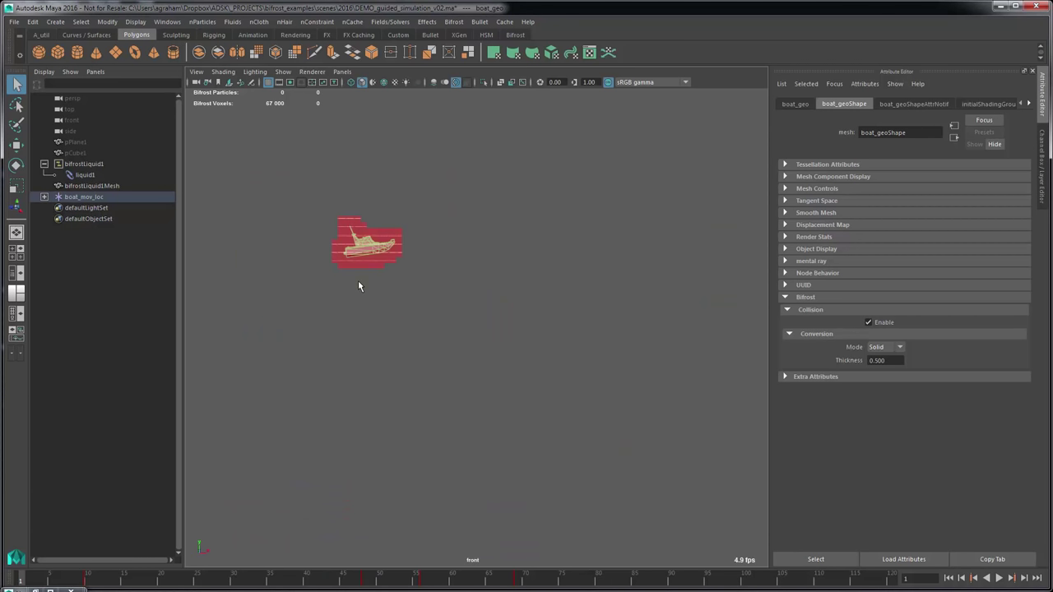
pyautogui.press('f')
pyautogui.scroll(-10, 521, 310)
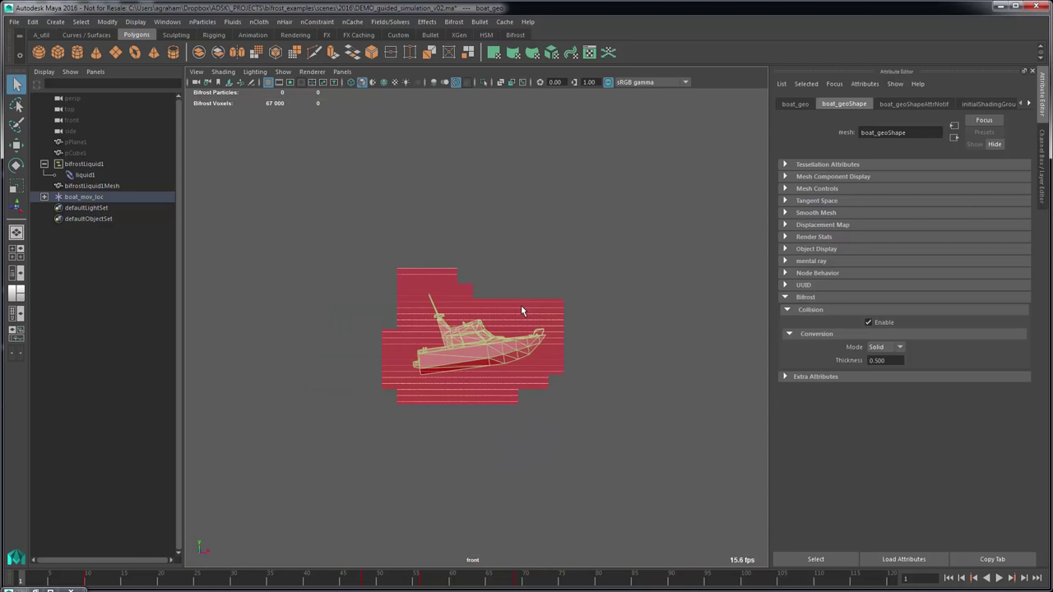
pyautogui.scroll(10, 521, 309)
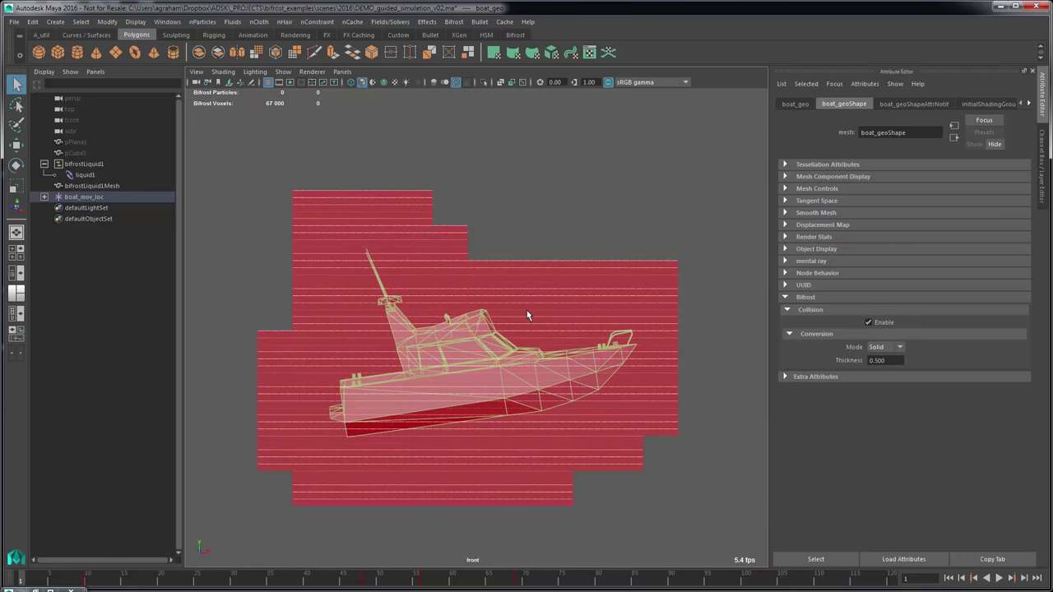
pyautogui.keyDown('alt'); pyautogui.moveTo(695, 366); pyautogui.dragTo(688, 350, button='middle'); pyautogui.keyUp('alt')
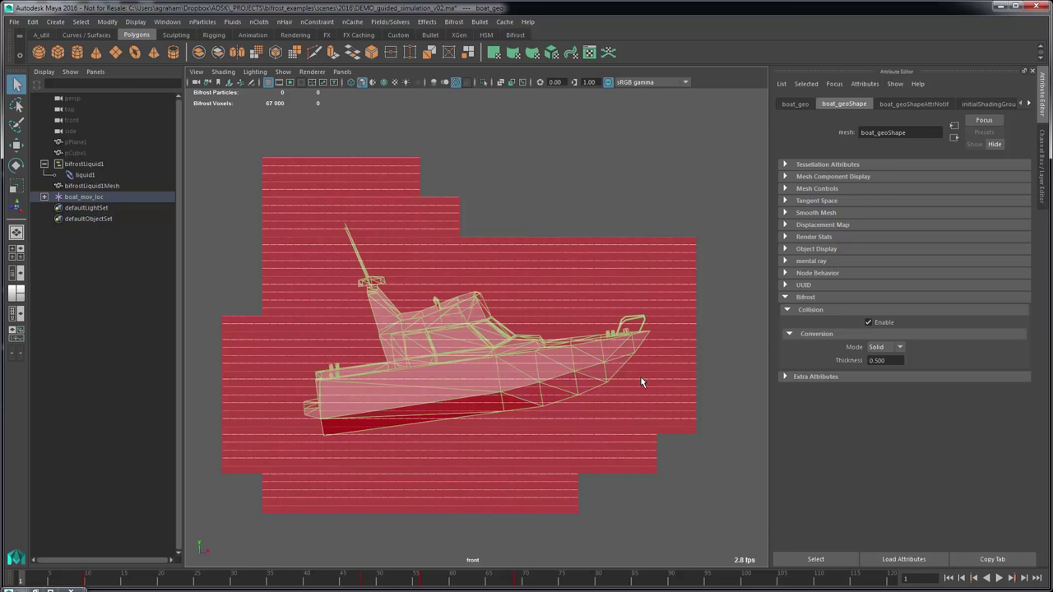
# Try the Shell conversion mode on the boat's Bifrost collision and return it to Solid
pyautogui.keyDown('alt'); pyautogui.moveTo(636, 430); pyautogui.dragTo(633, 427, button='middle'); pyautogui.keyUp('alt')
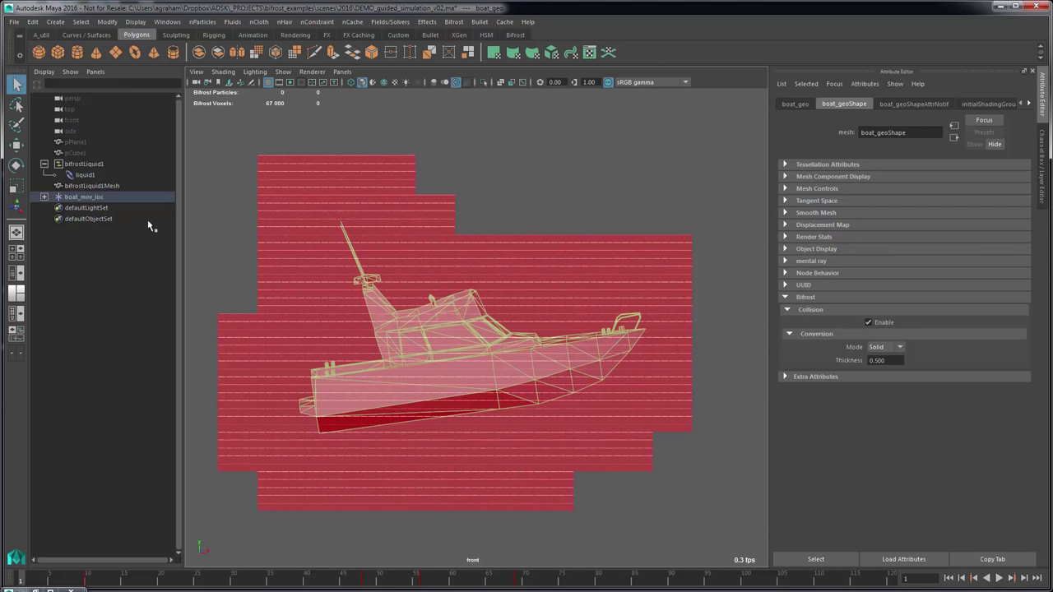
pyautogui.click(889, 348)
pyautogui.keyDown('alt'); pyautogui.moveTo(629, 430); pyautogui.dragTo(634, 433, button='middle'); pyautogui.keyUp('alt')
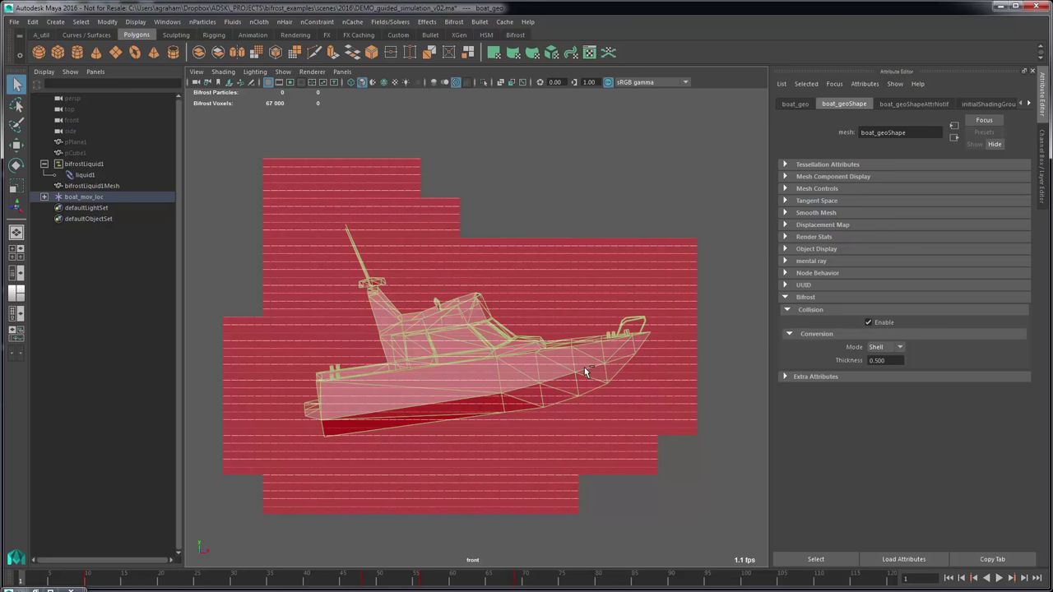
pyautogui.keyDown('alt'); pyautogui.moveTo(574, 379); pyautogui.dragTo(579, 376, button='middle'); pyautogui.keyUp('alt')
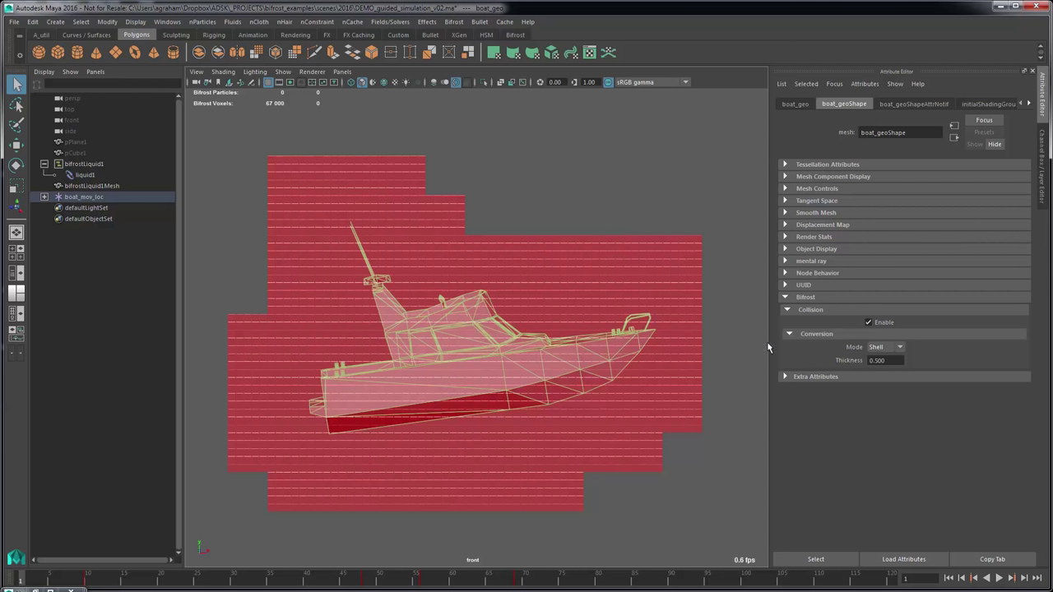
pyautogui.click(881, 347)
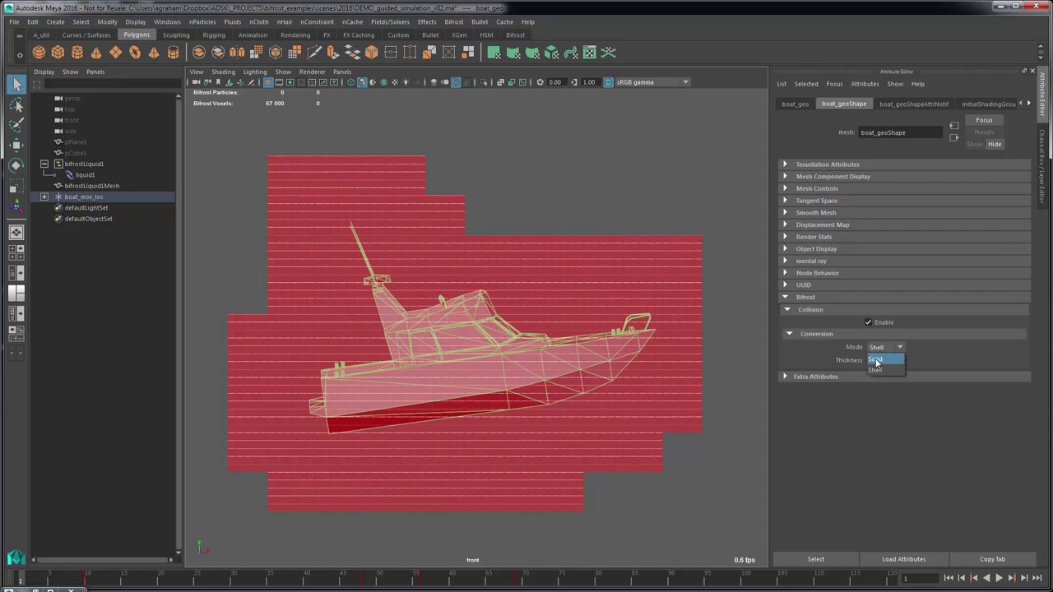
pyautogui.click(878, 365)
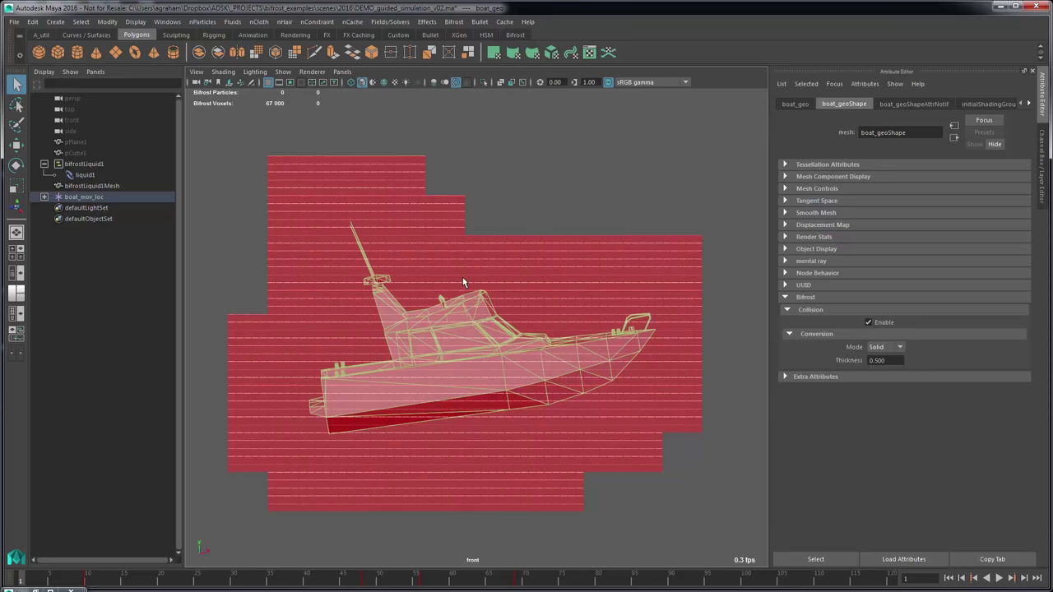
# Set the Collision Voxel Scale of bifrostLiquidContainer1 to 0.5 and inspect the tiles around the boat
pyautogui.click(88, 164)
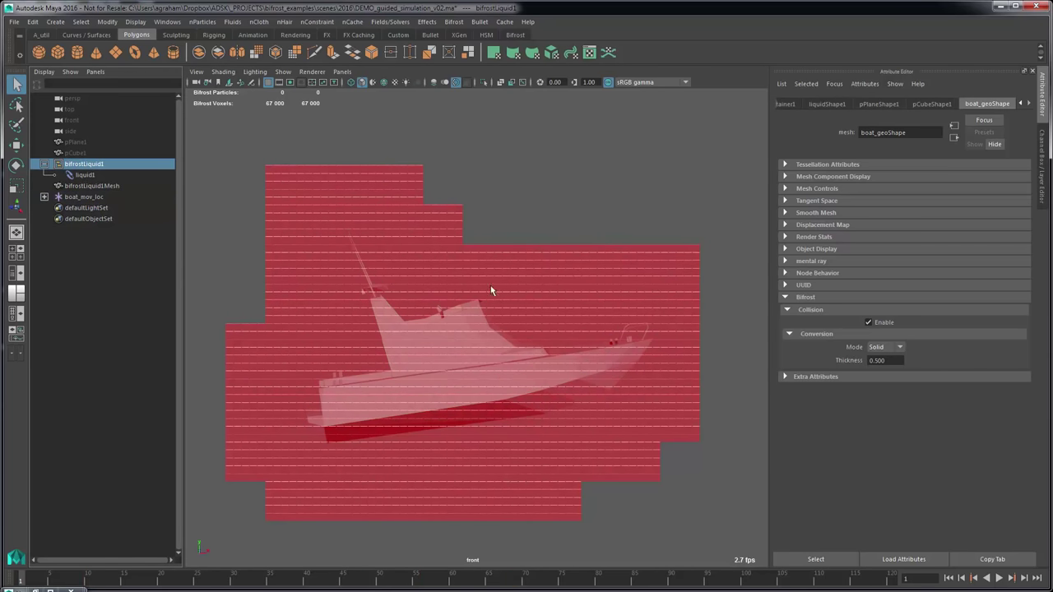
pyautogui.click(791, 104)
pyautogui.scroll(-3, 847, 433)
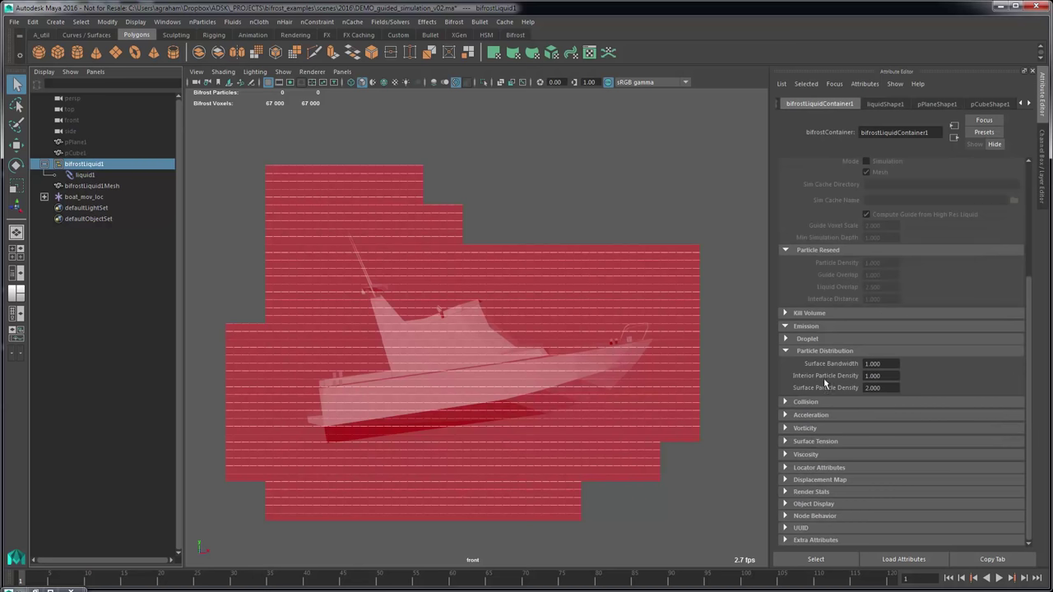
pyautogui.click(809, 403)
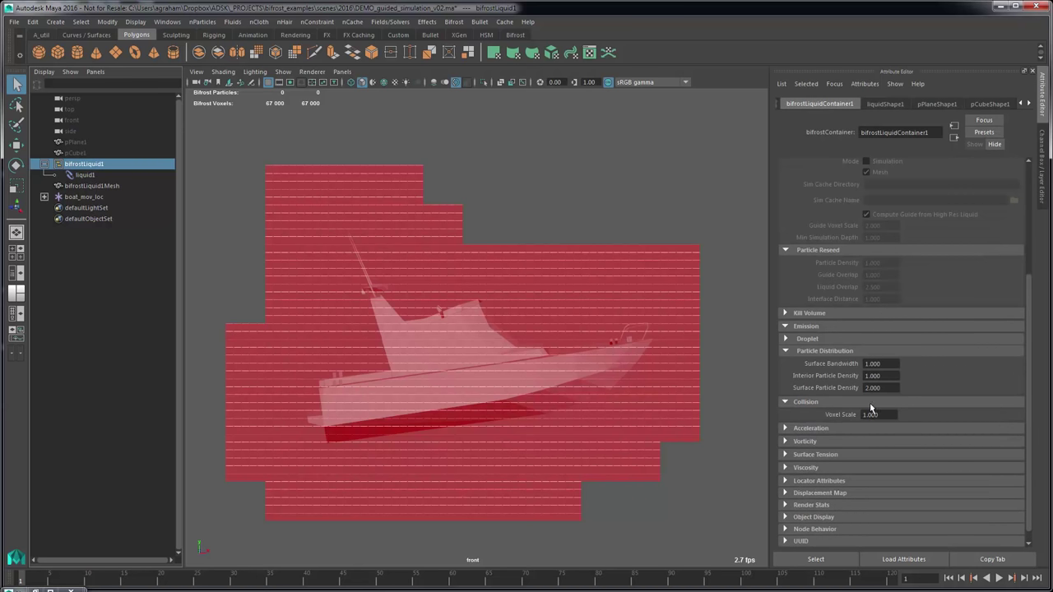
pyautogui.click(869, 415)
pyautogui.write('.5')
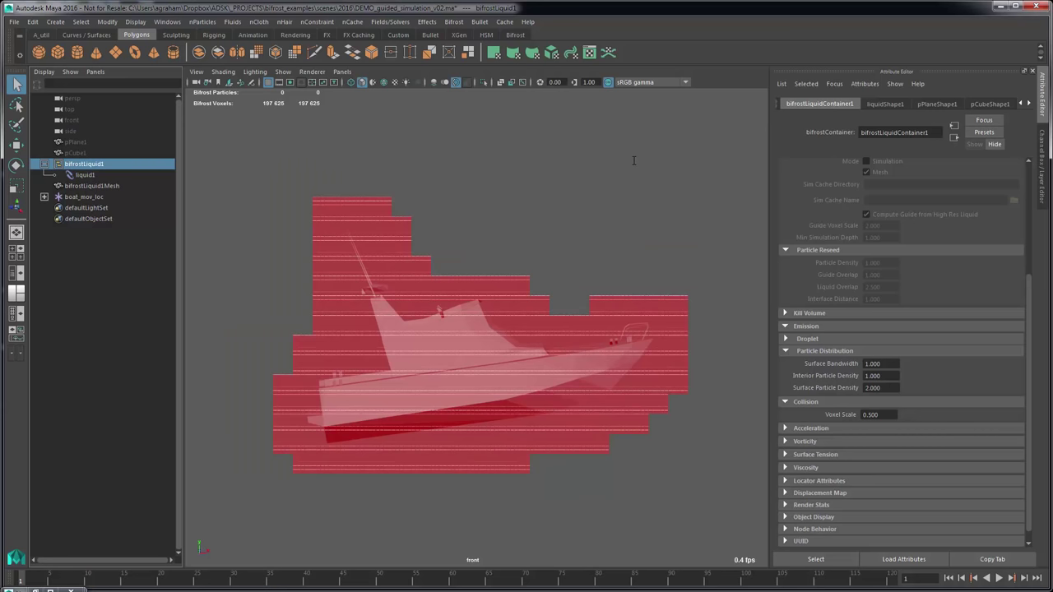
pyautogui.scroll(-3, 503, 362)
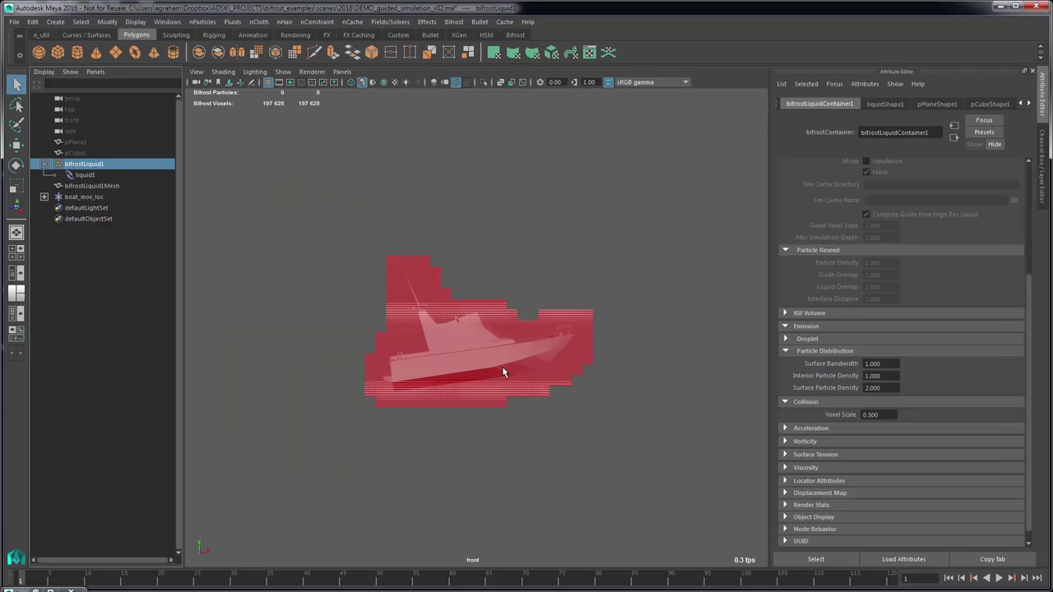
pyautogui.scroll(4, 504, 366)
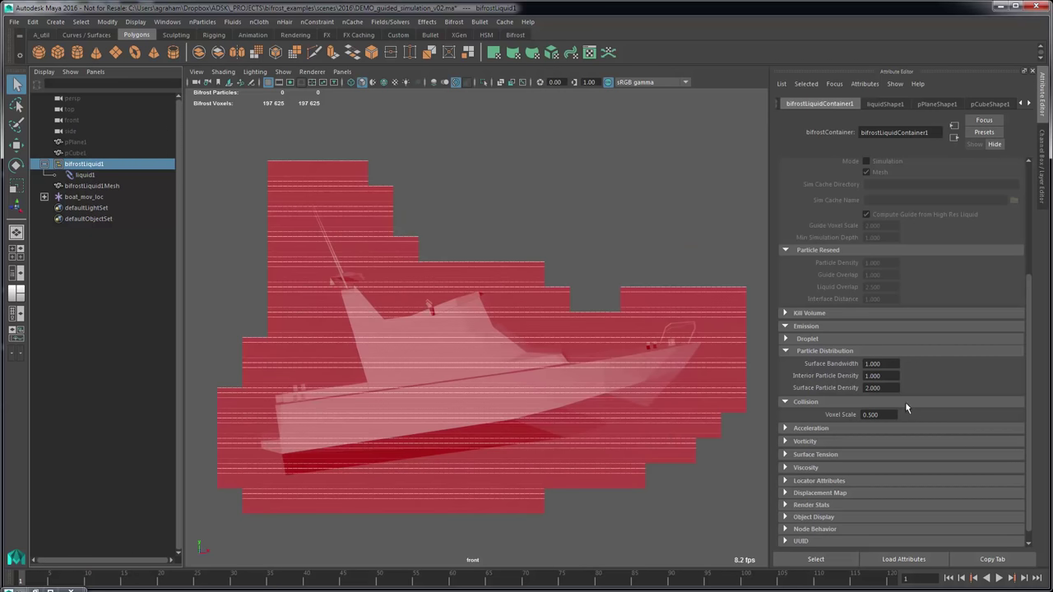
# Set the Collision Voxel Scale to 0.1 and inspect the boat's solid tiles in the perspective view
pyautogui.doubleClick(889, 415)
pyautogui.write('0.1')
pyautogui.press('Return')
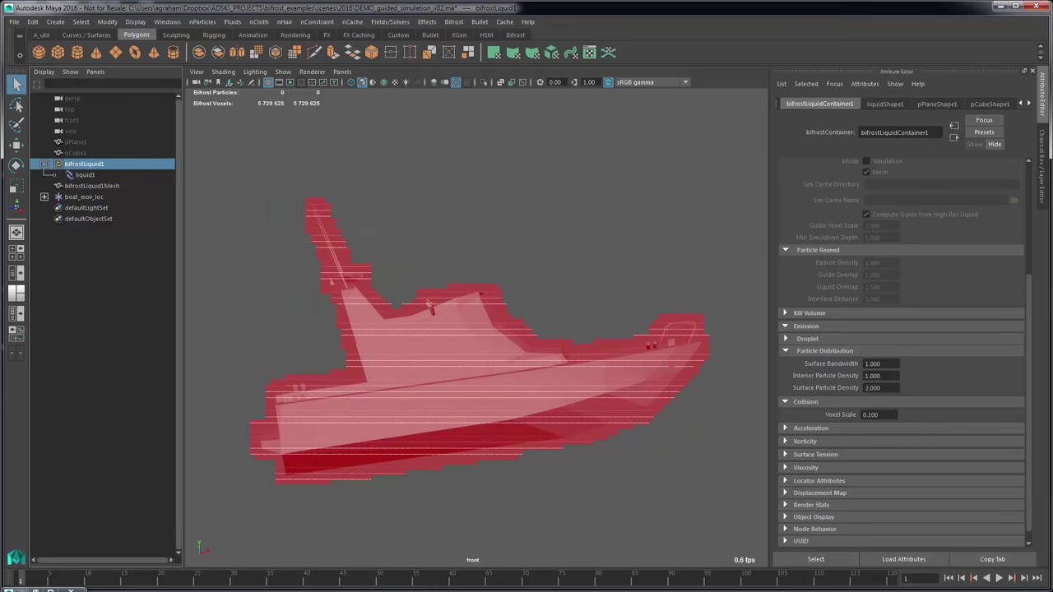
pyautogui.press('space')
pyautogui.keyDown('alt'); pyautogui.moveTo(583, 379); pyautogui.dragTo(543, 406); pyautogui.keyUp('alt')
pyautogui.scroll(3, 543, 406)
pyautogui.scroll(-6, 543, 405)
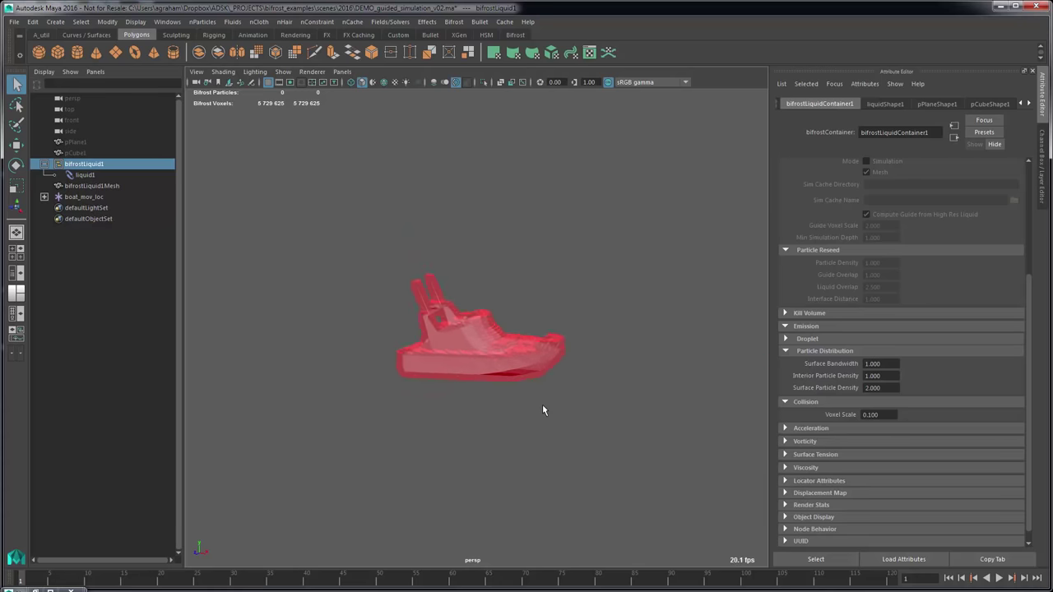
# Show pCube1 briefly to compare its size with the boat, and hide it again
pyautogui.click(91, 164)
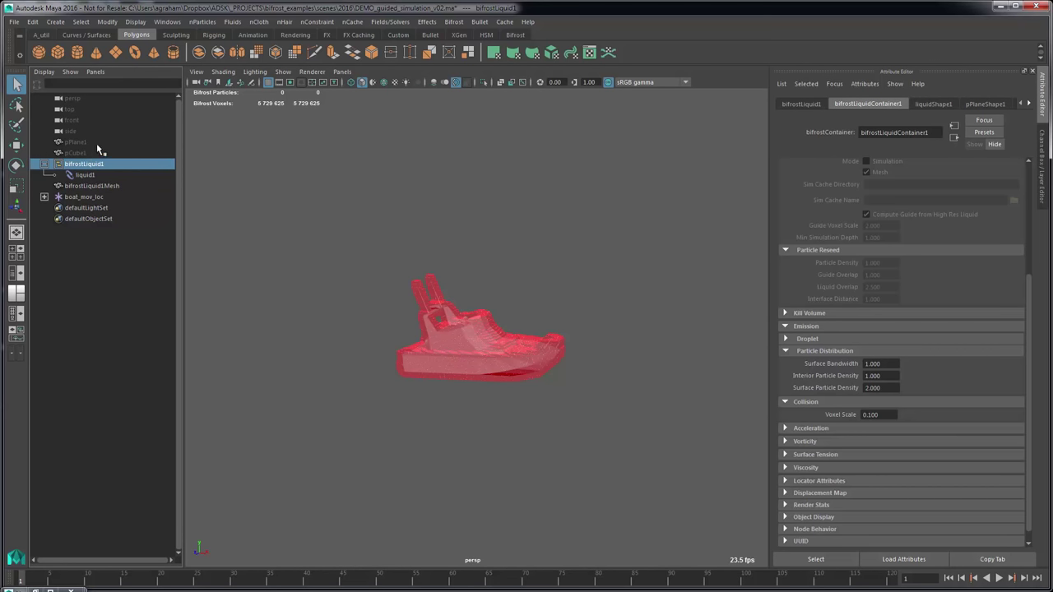
pyautogui.click(76, 153)
pyautogui.press('f')
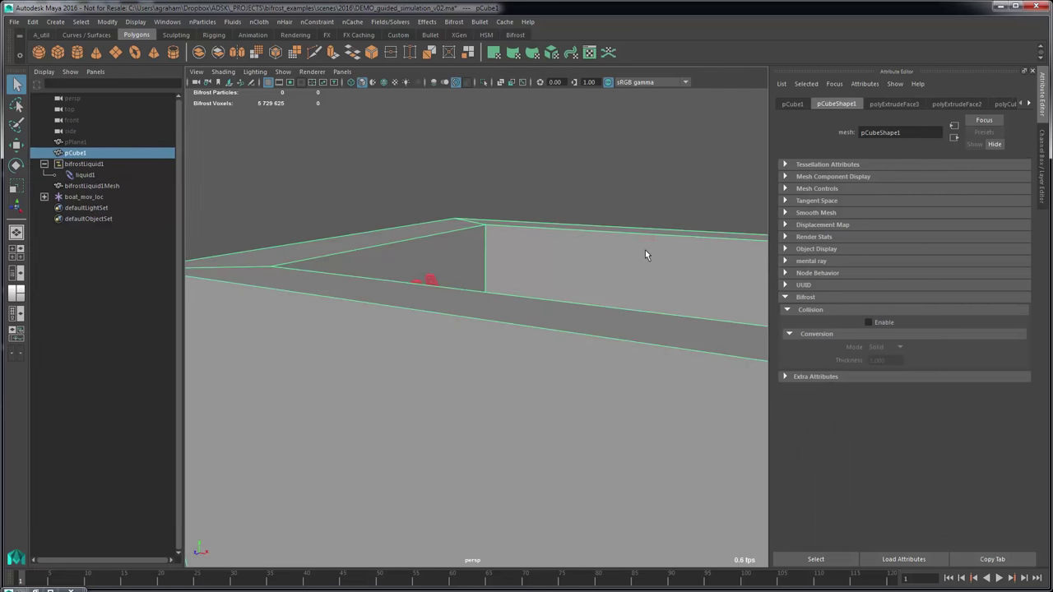
pyautogui.hotkey('ctrl', 'h')
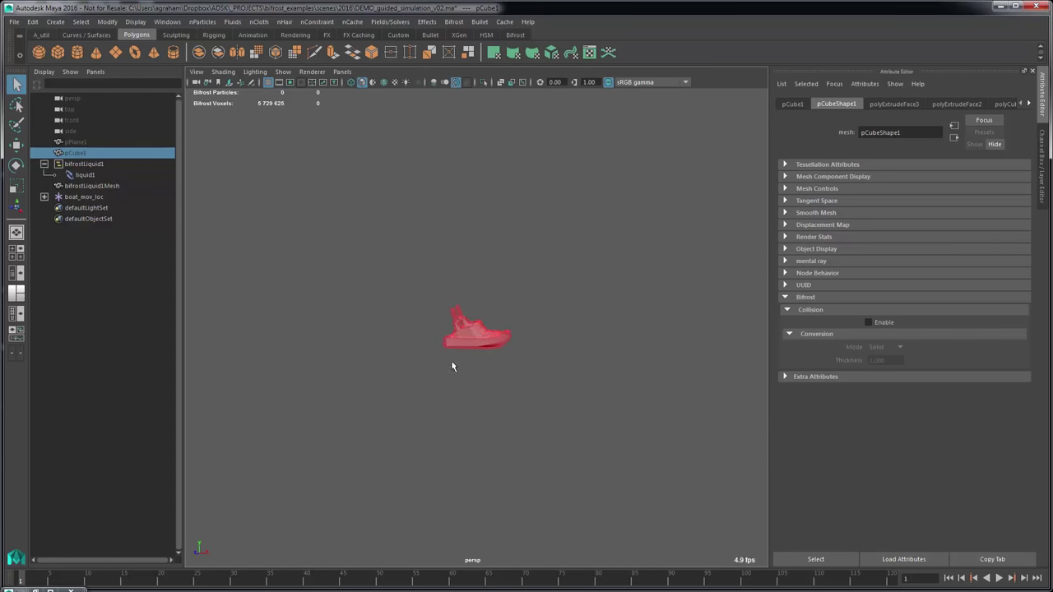
pyautogui.keyDown('alt'); pyautogui.moveTo(475, 332); pyautogui.dragTo(483, 353); pyautogui.keyUp('alt')
pyautogui.scroll(8, 484, 354)
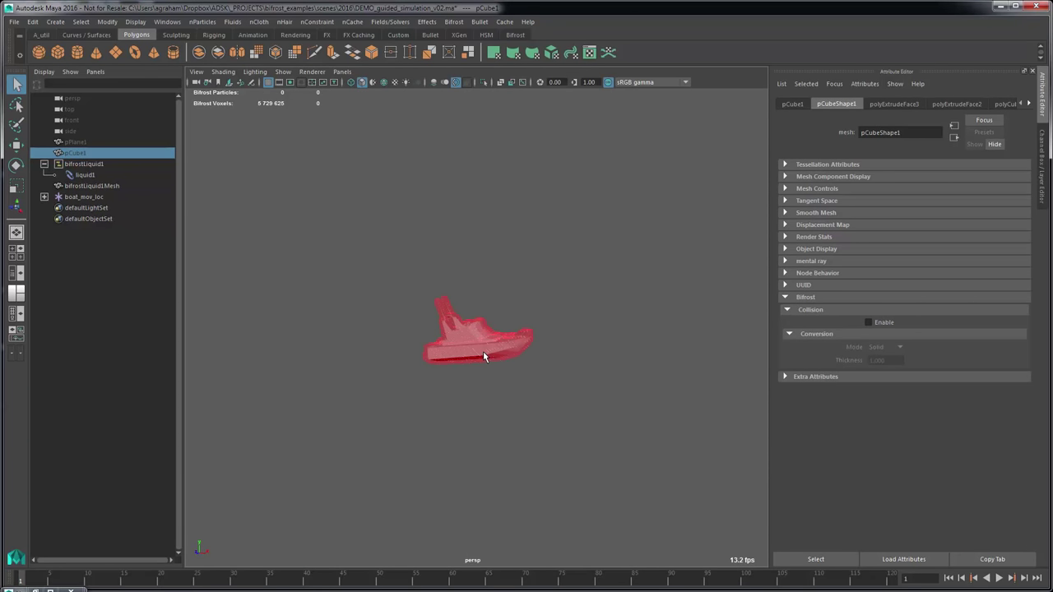
pyautogui.scroll(-6, 487, 352)
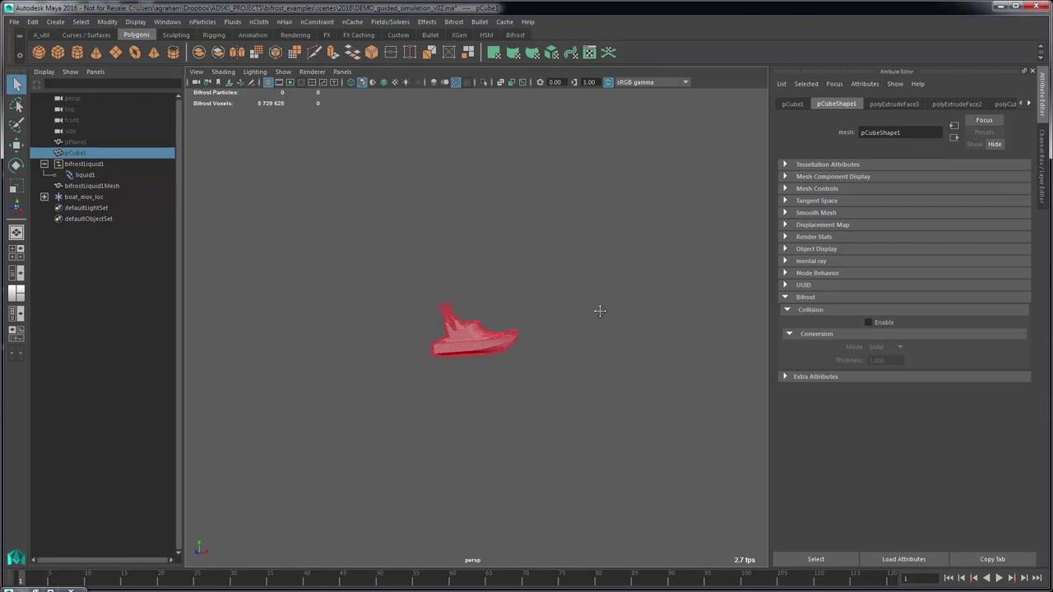
pyautogui.keyDown('alt'); pyautogui.moveTo(599, 309); pyautogui.dragTo(566, 309, button='middle'); pyautogui.keyUp('alt')
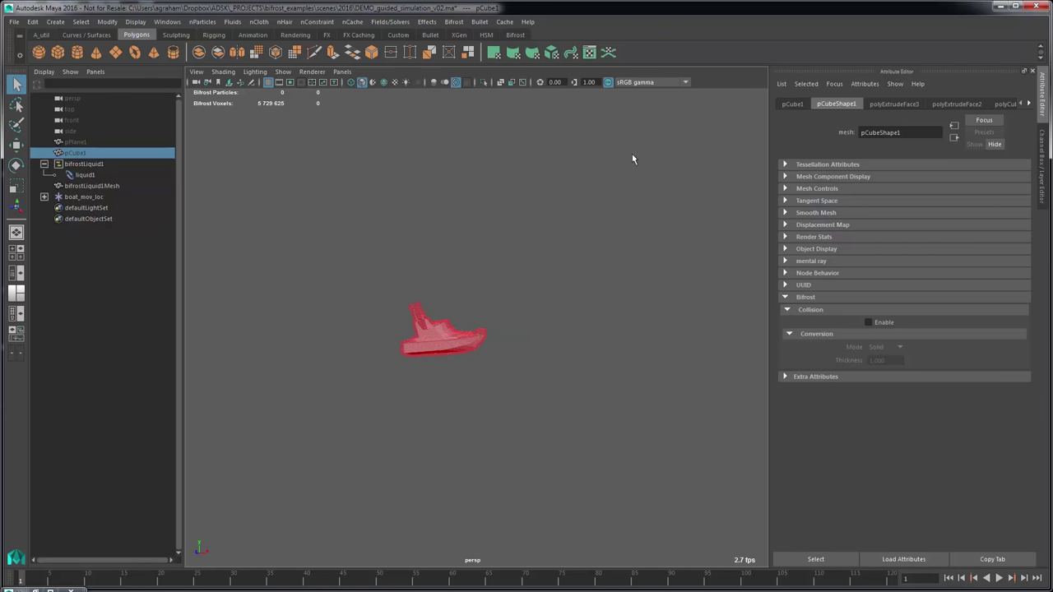
# Set the Collision Voxel Scale of bifrostLiquidContainer1 to 1
pyautogui.click(85, 164)
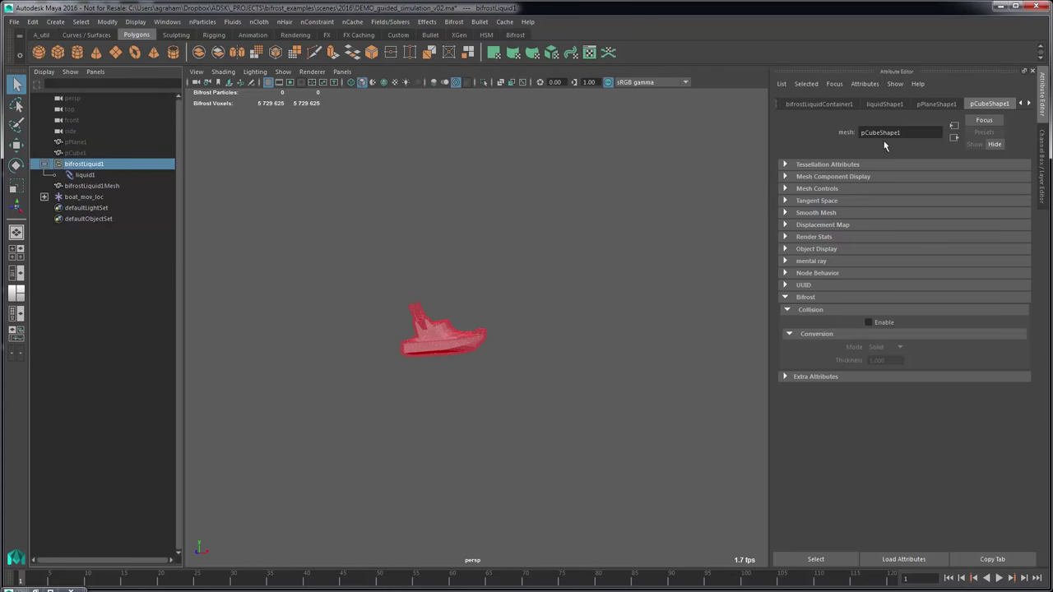
pyautogui.click(822, 104)
pyautogui.click(882, 414)
pyautogui.write('1')
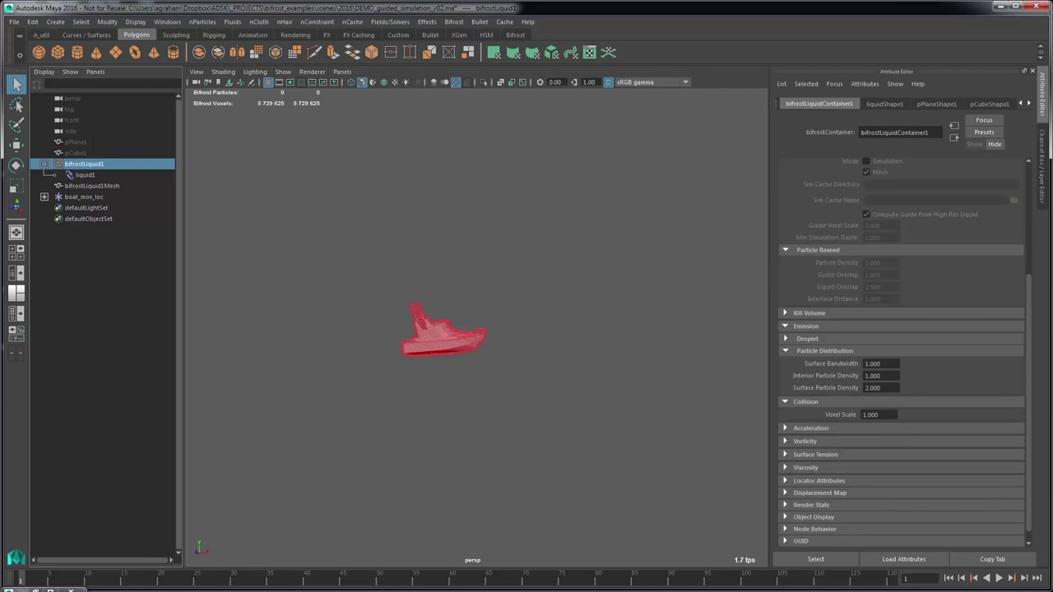
# Rename pCube1 to tank_geo and enable its Bifrost collision
pyautogui.click(88, 142)
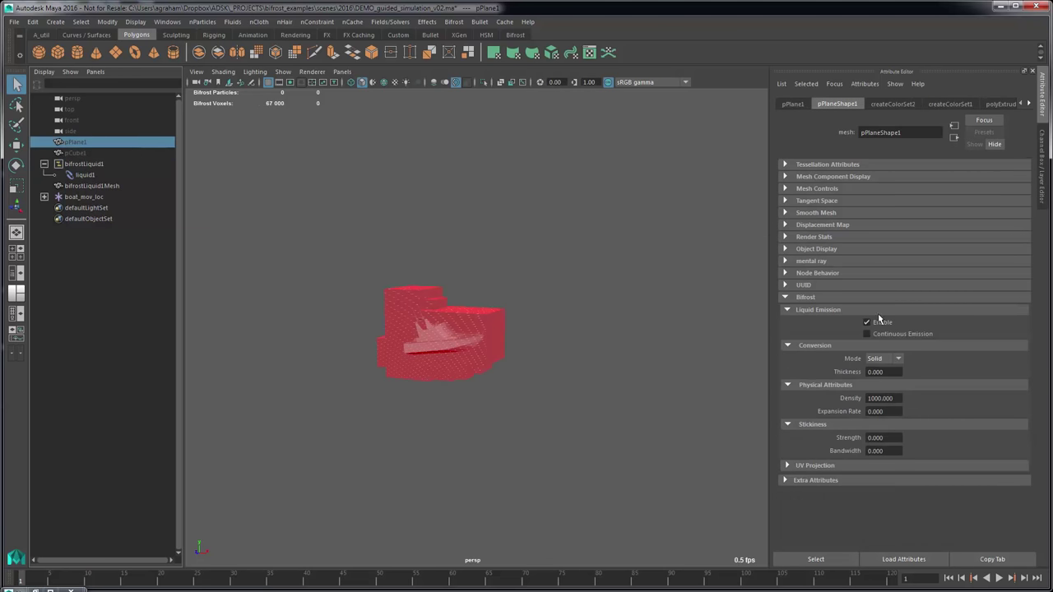
pyautogui.doubleClick(79, 154)
pyautogui.write('tank_ge')
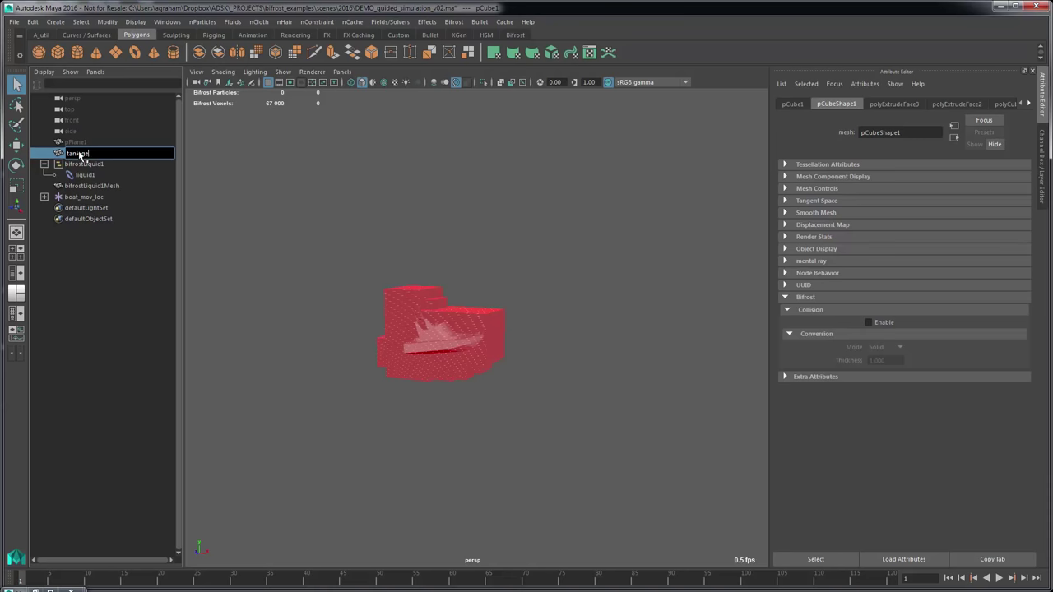
pyautogui.write('o')
pyautogui.press('Return')
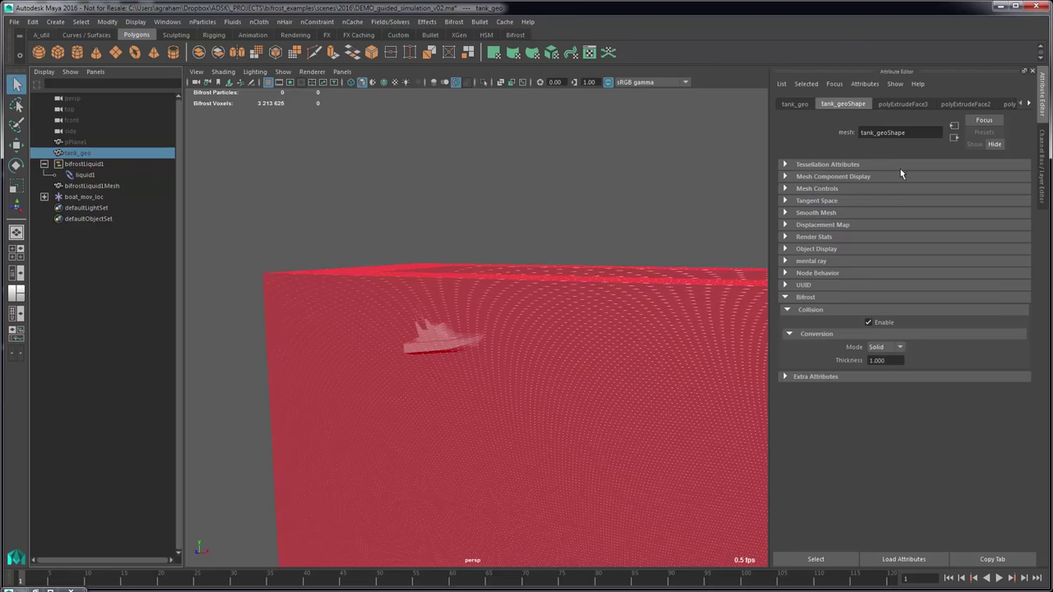
# Enable Guided Simulation on bifrostLiquidContainer1
pyautogui.click(88, 165)
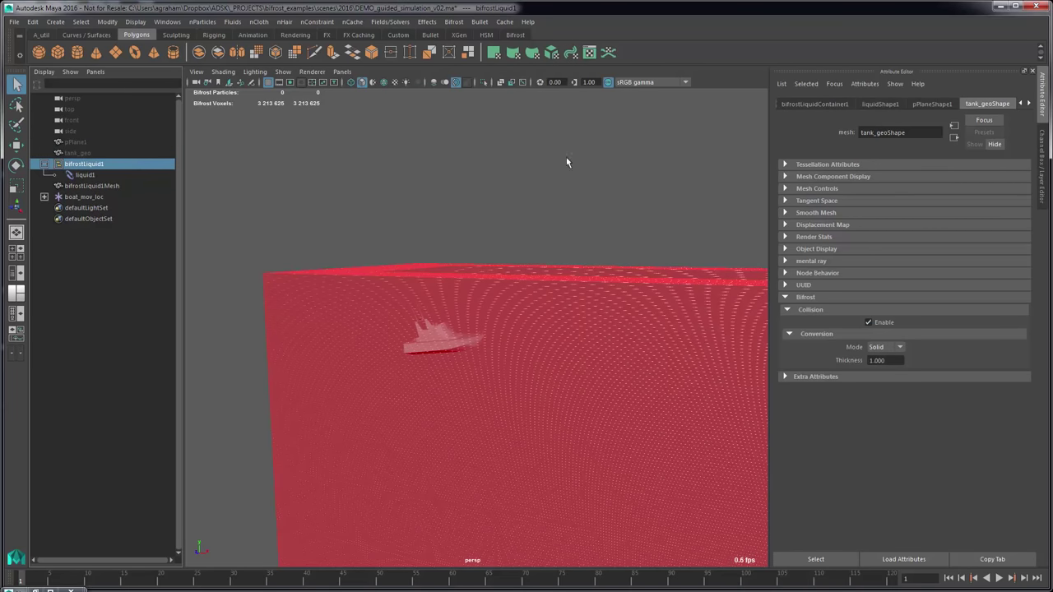
pyautogui.click(836, 104)
pyautogui.scroll(-5, 884, 280)
pyautogui.scroll(3, 870, 346)
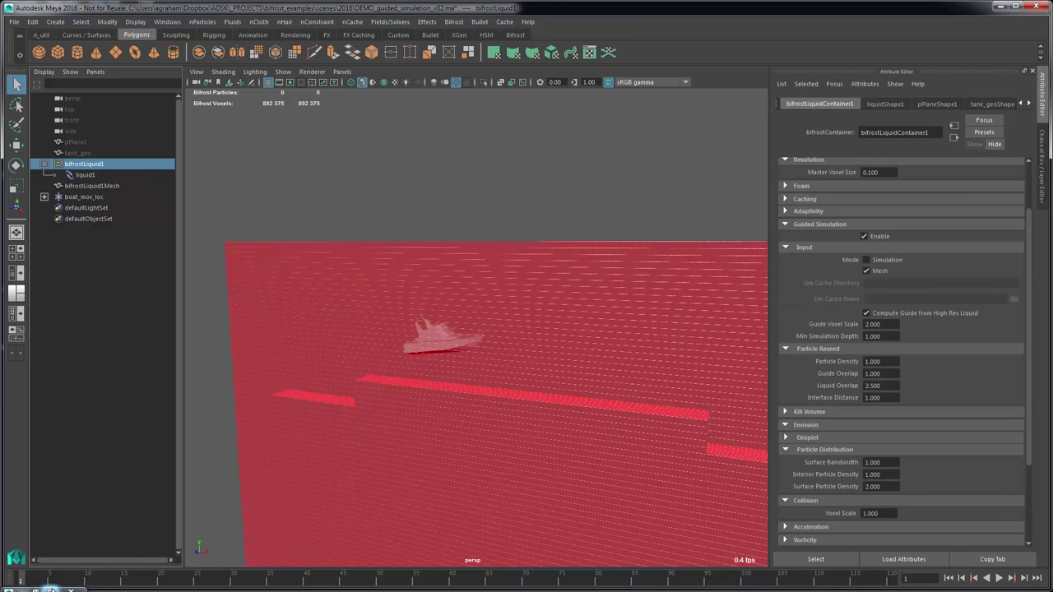
# In the Node Editor, replace the Solid connection to liquidShape1's Object input with the container's Liquid output, and close the editor
pyautogui.click(10, 591)
pyautogui.click(31, 514)
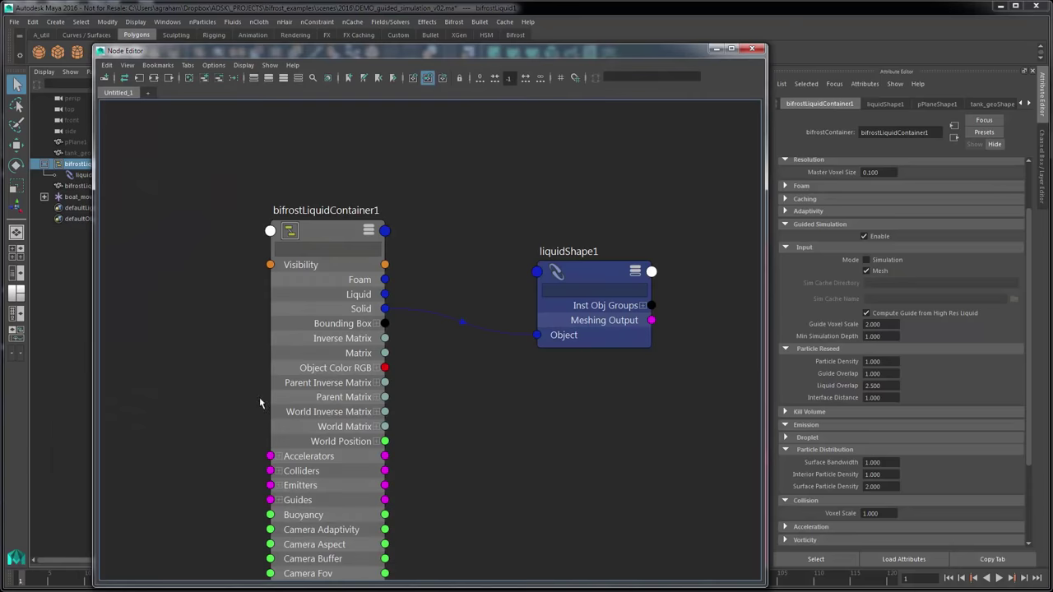
pyautogui.moveTo(583, 270); pyautogui.dragTo(585, 229)
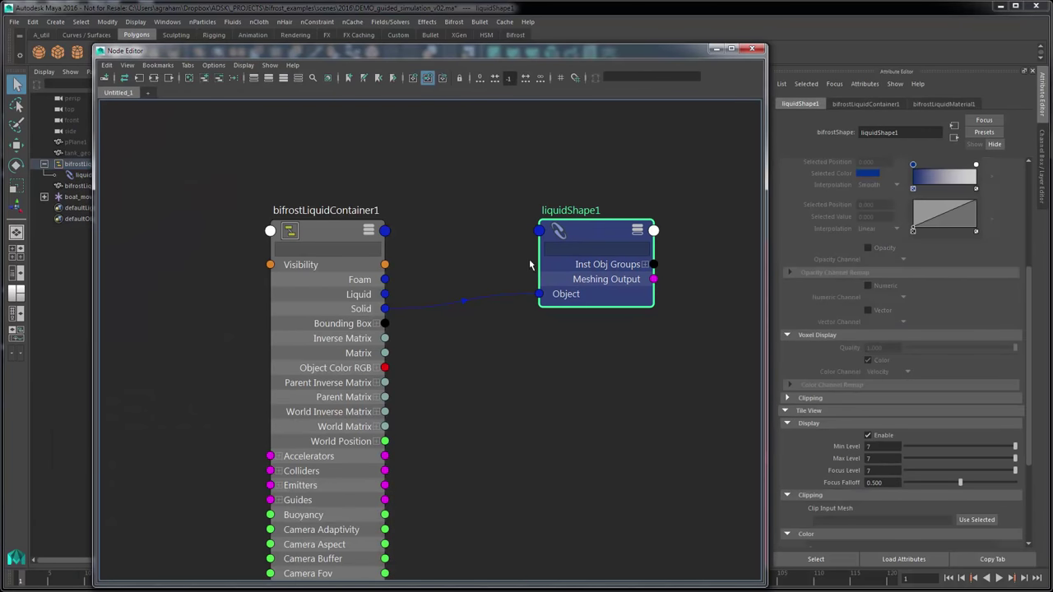
pyautogui.click(475, 353)
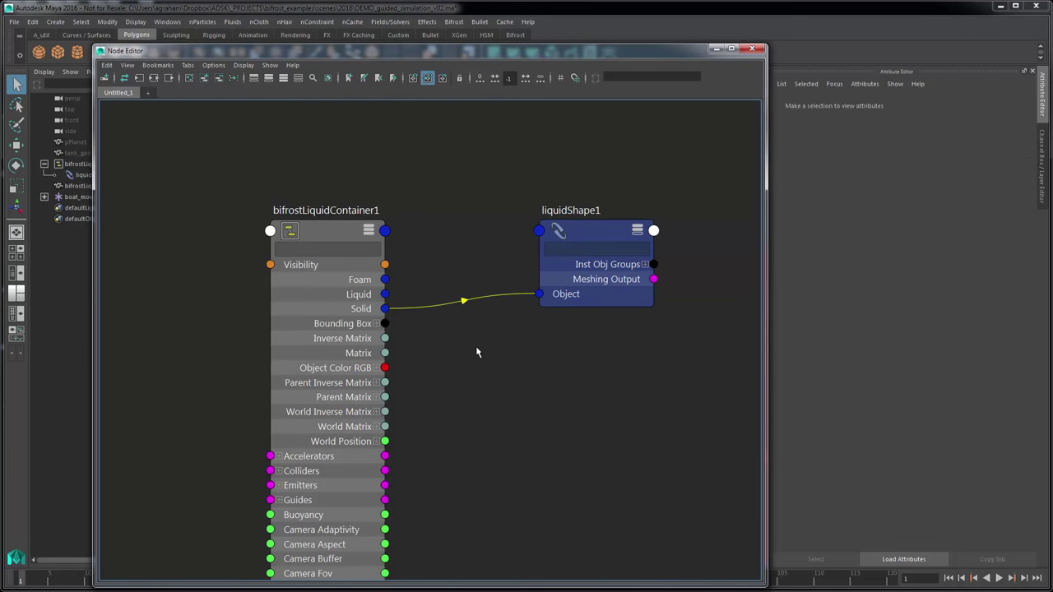
pyautogui.press('Delete')
pyautogui.moveTo(385, 295); pyautogui.dragTo(540, 294)
pyautogui.click(751, 48)
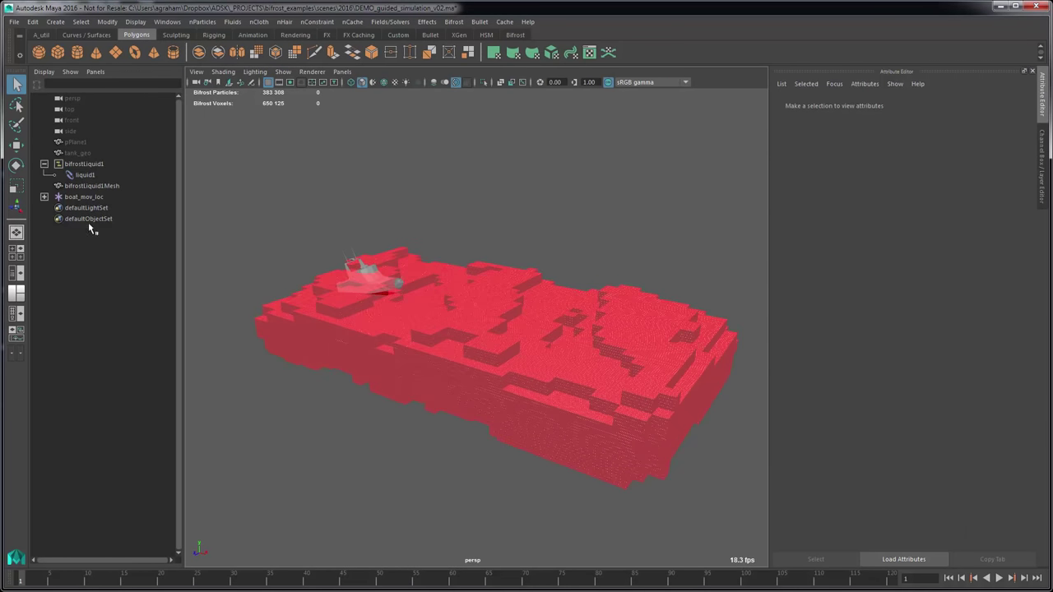
# Disable the Tile View display of liquidShape1 and enable its Particles display
pyautogui.click(86, 175)
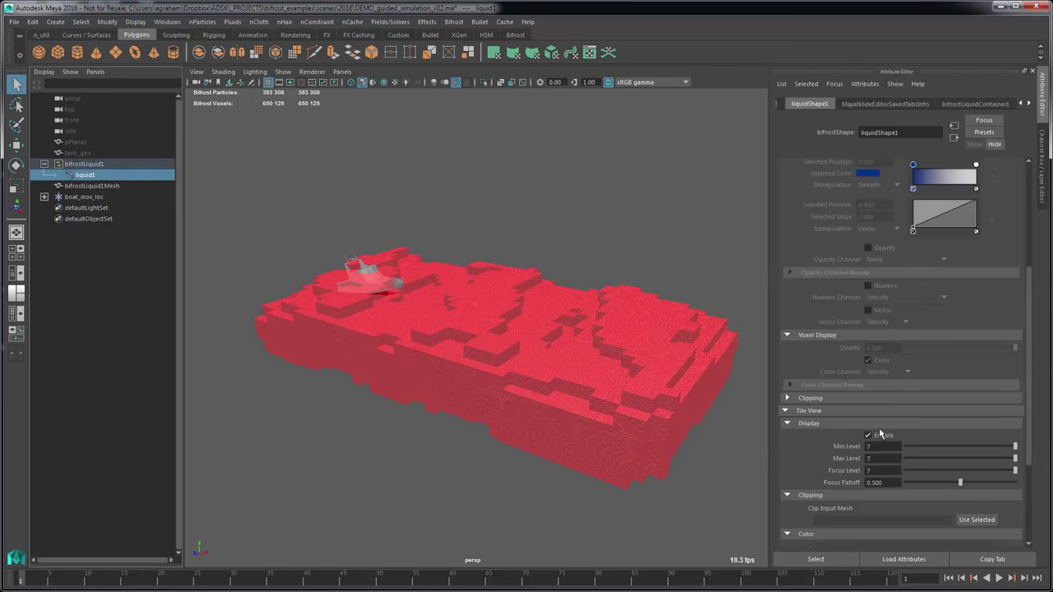
pyautogui.click(880, 434)
pyautogui.scroll(5, 924, 214)
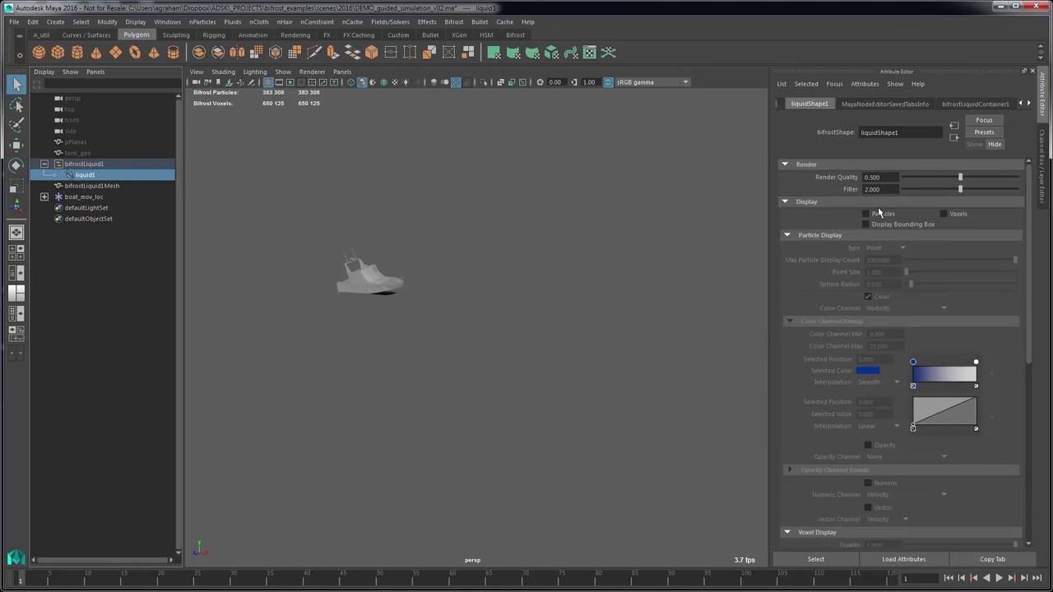
pyautogui.click(879, 213)
# Frame the boat and set the particle Point Size of liquidShape1 to 2.690
pyautogui.keyDown('alt'); pyautogui.moveTo(551, 293); pyautogui.dragTo(594, 253); pyautogui.keyUp('alt')
pyautogui.click(365, 278)
pyautogui.press('f')
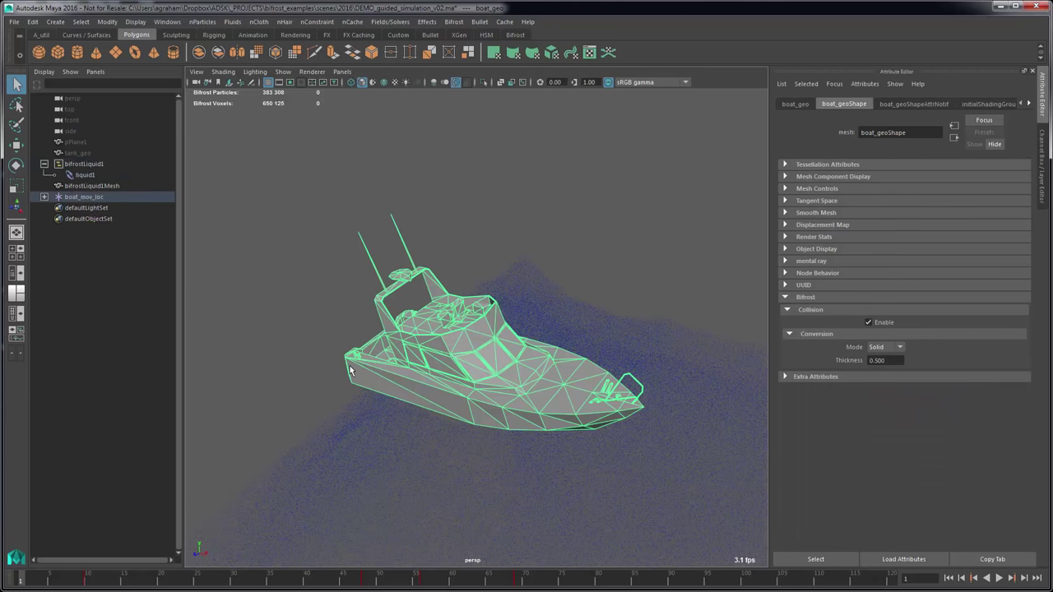
pyautogui.click(309, 372)
pyautogui.keyDown('alt'); pyautogui.moveTo(309, 373); pyautogui.dragTo(486, 308); pyautogui.keyUp('alt')
pyautogui.click(98, 176)
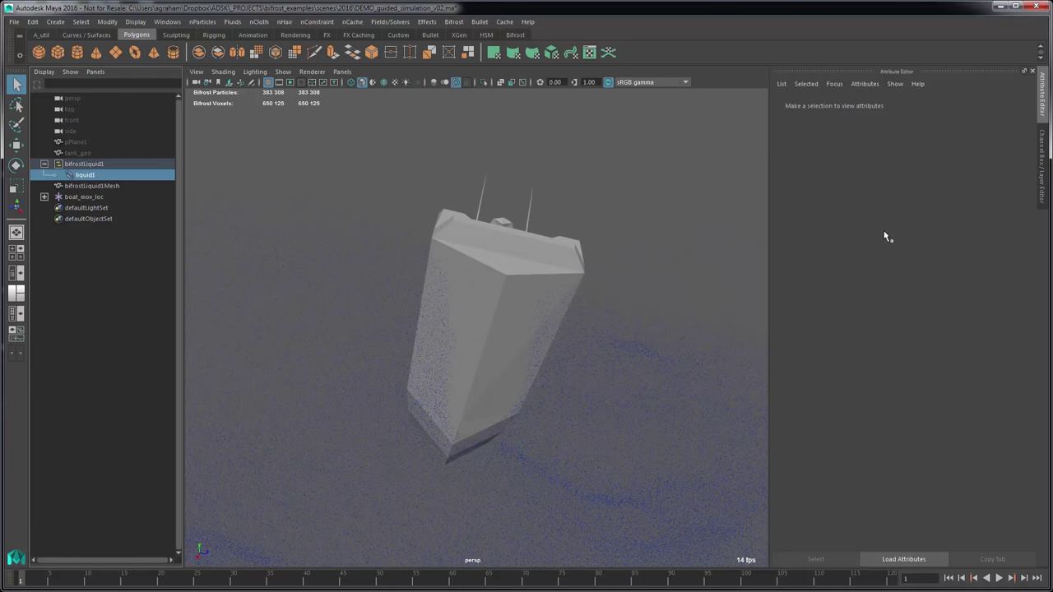
pyautogui.moveTo(916, 278); pyautogui.dragTo(928, 274)
pyautogui.keyDown('alt'); pyautogui.moveTo(530, 320); pyautogui.dragTo(353, 384); pyautogui.keyUp('alt')
pyautogui.scroll(-8, 367, 396)
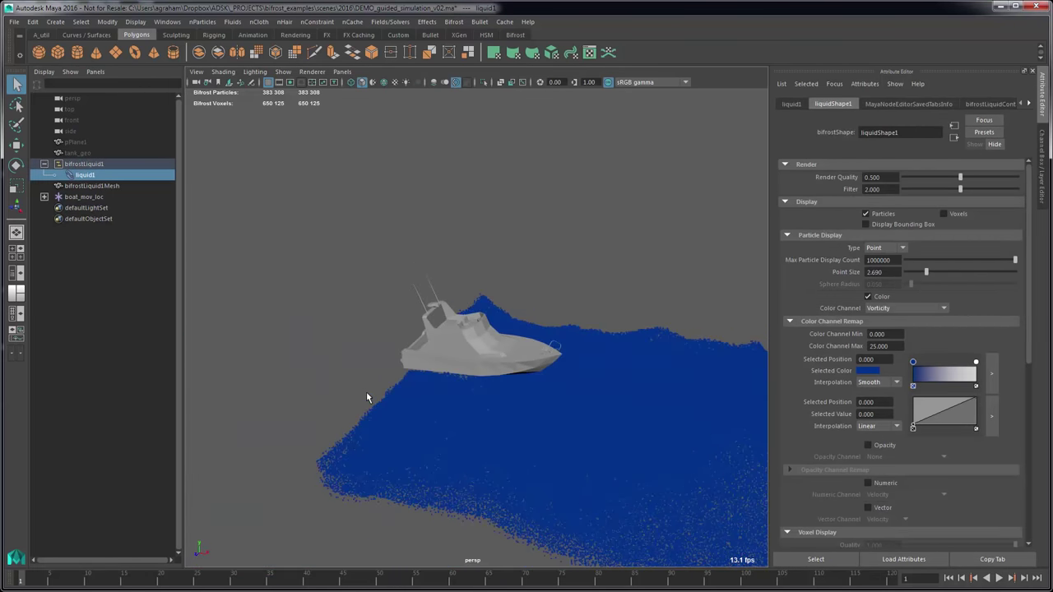
# Reduce the particle Point Size of liquidShape1 to 1.000 and bring the whole liquid tank into view
pyautogui.keyDown('alt'); pyautogui.moveTo(634, 371); pyautogui.dragTo(674, 362); pyautogui.keyUp('alt')
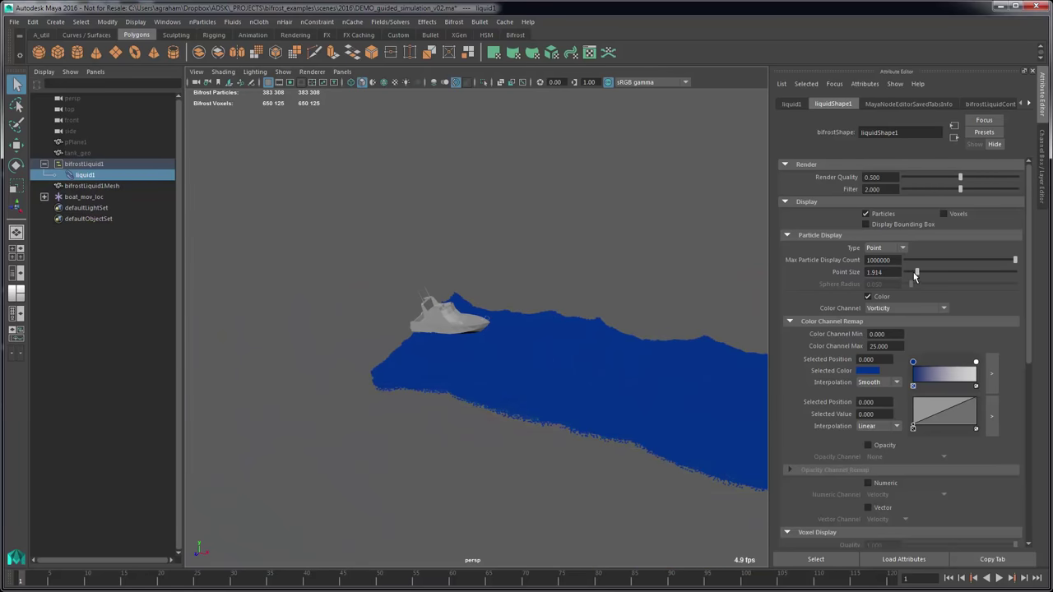
pyautogui.moveTo(913, 273); pyautogui.dragTo(905, 272)
pyautogui.keyDown('alt'); pyautogui.moveTo(525, 275); pyautogui.dragTo(443, 226); pyautogui.keyUp('alt')
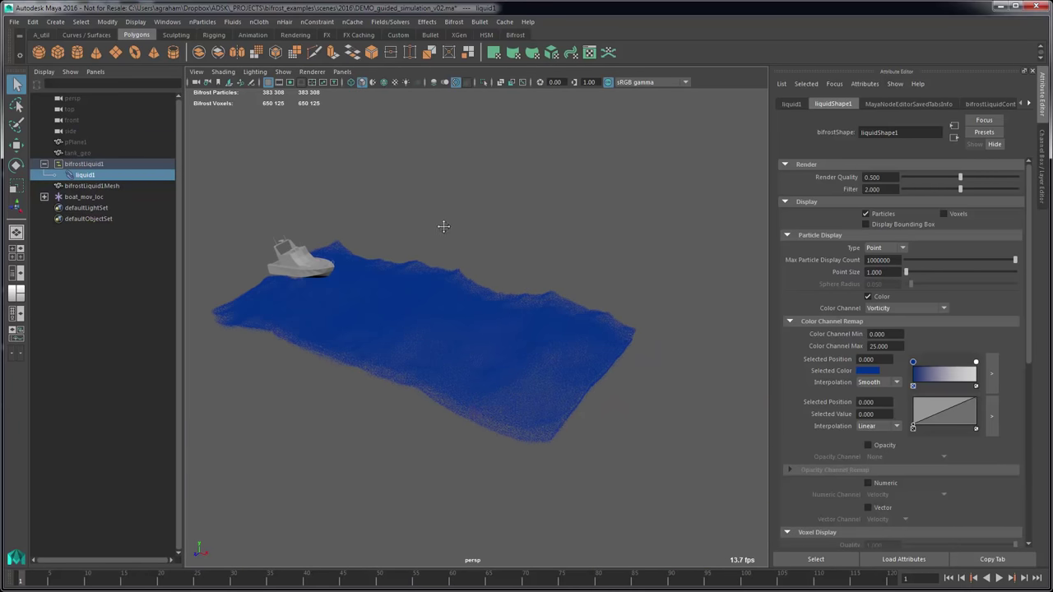
pyautogui.keyDown('alt'); pyautogui.moveTo(444, 227); pyautogui.dragTo(510, 252, button='middle'); pyautogui.keyUp('alt')
# Reveal the Caching settings of bifrostLiquidContainer1 and play back the liquid simulation
pyautogui.click(167, 164)
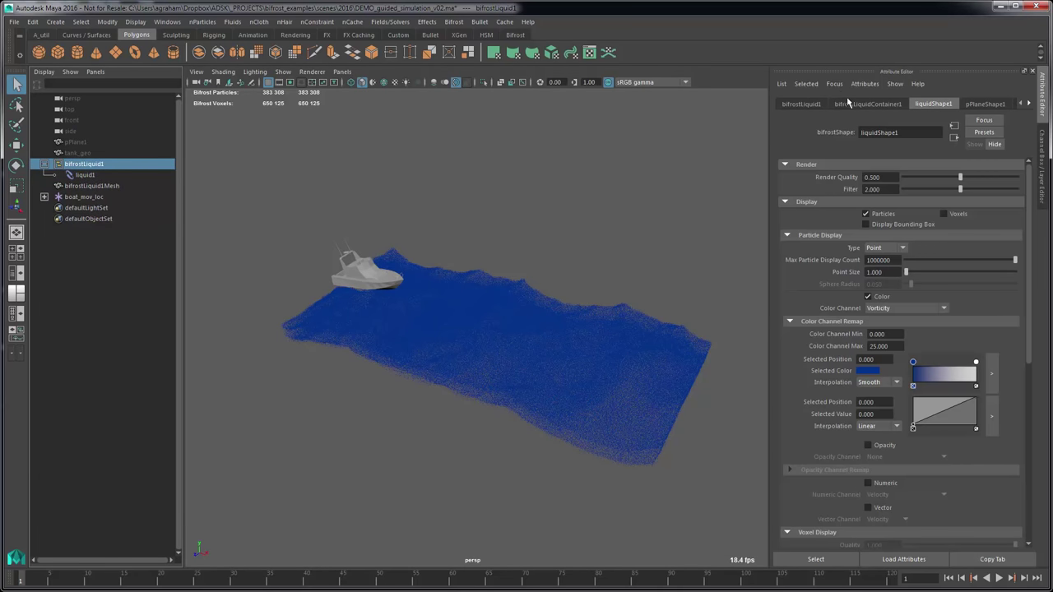
pyautogui.click(849, 104)
pyautogui.scroll(3, 891, 243)
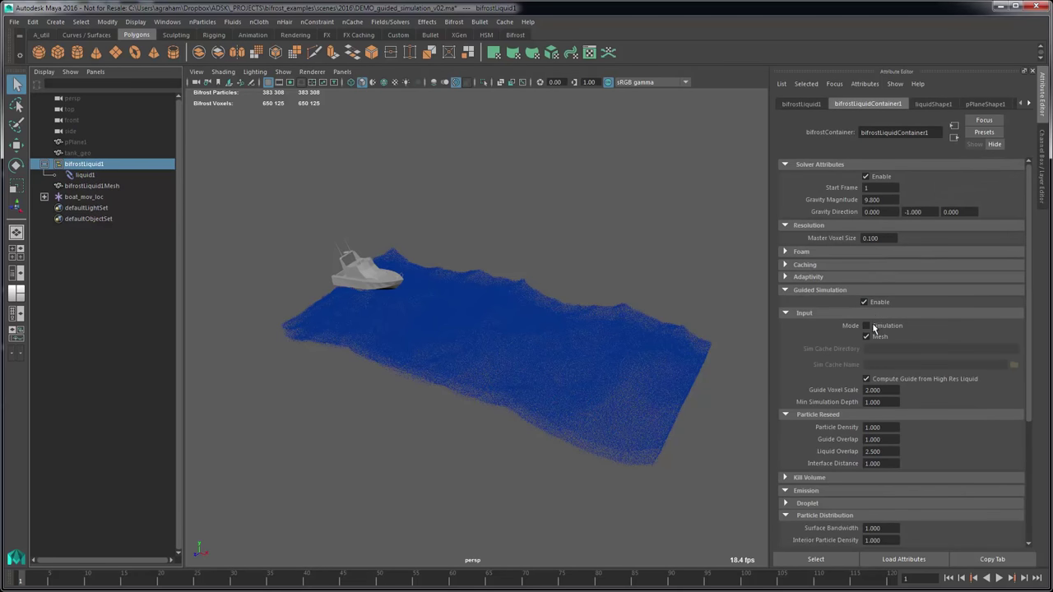
pyautogui.click(815, 265)
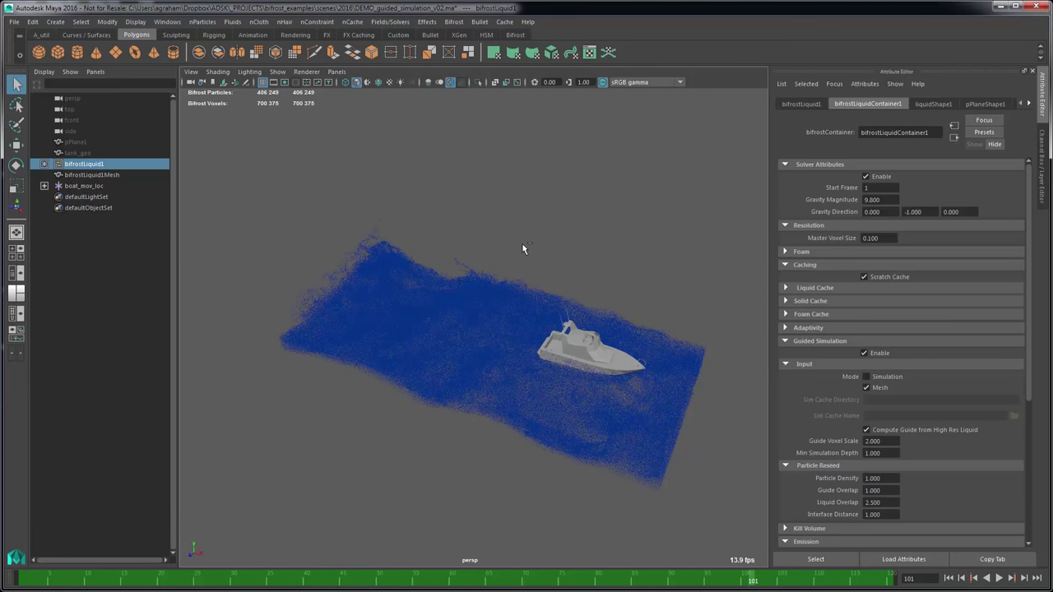
pyautogui.hotkey('alt', 'v')
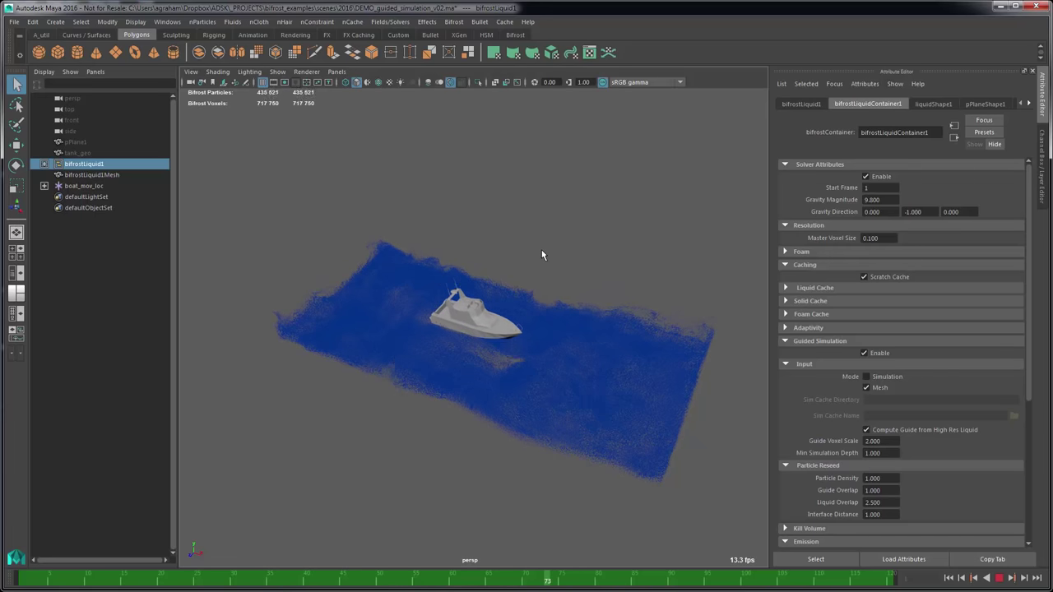
pyautogui.press('Escape')
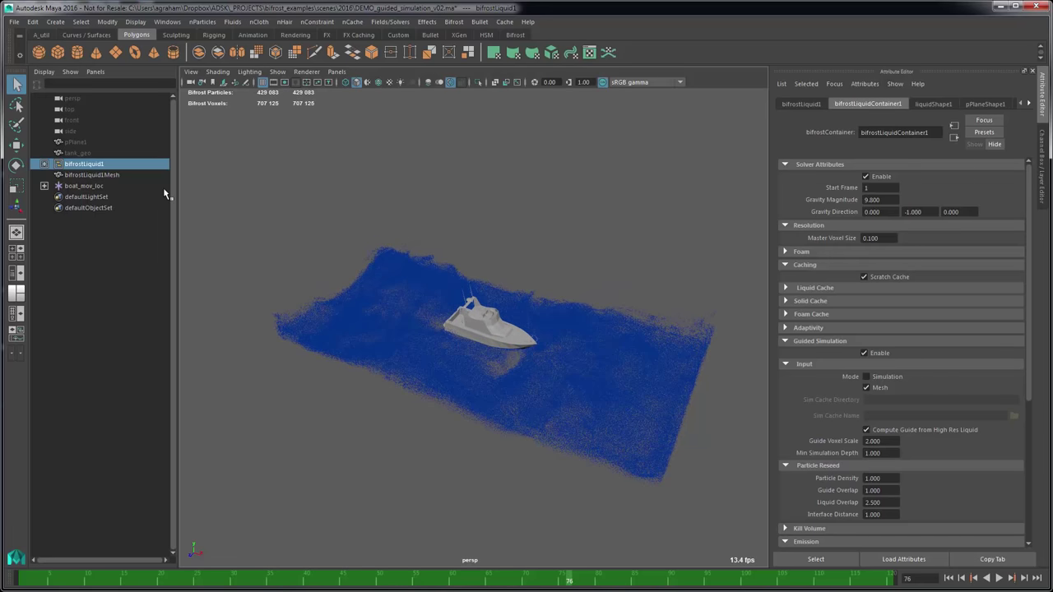
# Try Color Channel Max values of 10 and 5 for the vorticity colouring of liquidShape1
pyautogui.click(934, 105)
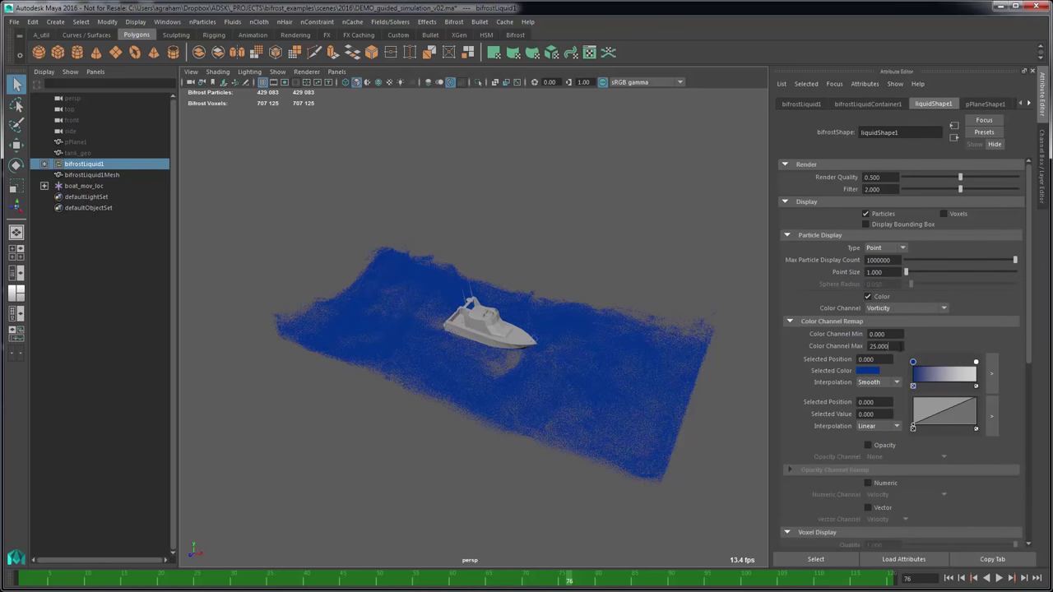
pyautogui.doubleClick(897, 346)
pyautogui.write('10')
pyautogui.press('Return')
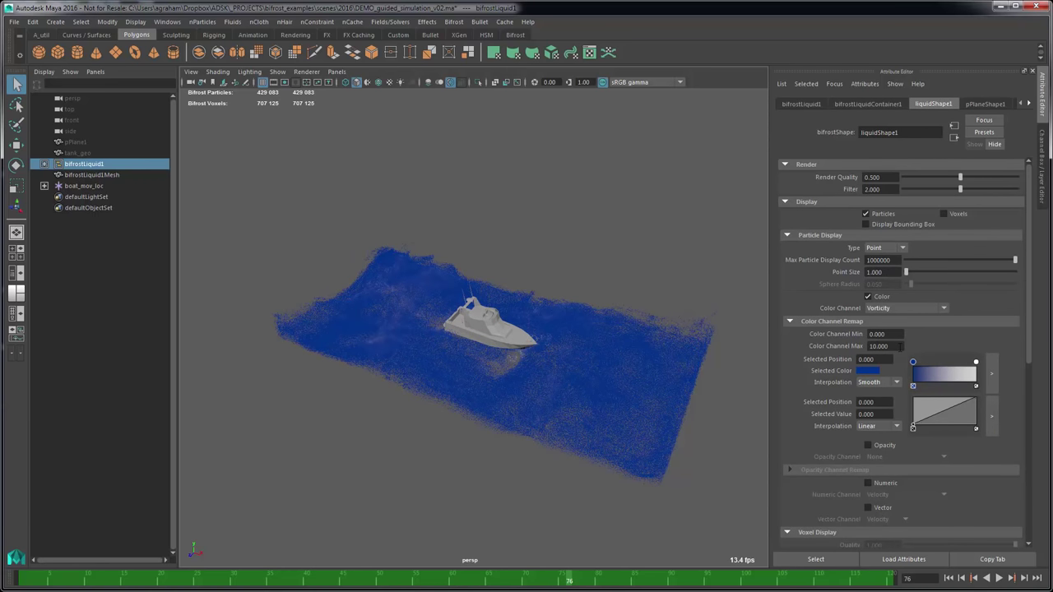
pyautogui.doubleClick(902, 346)
pyautogui.write('5')
pyautogui.press('Return')
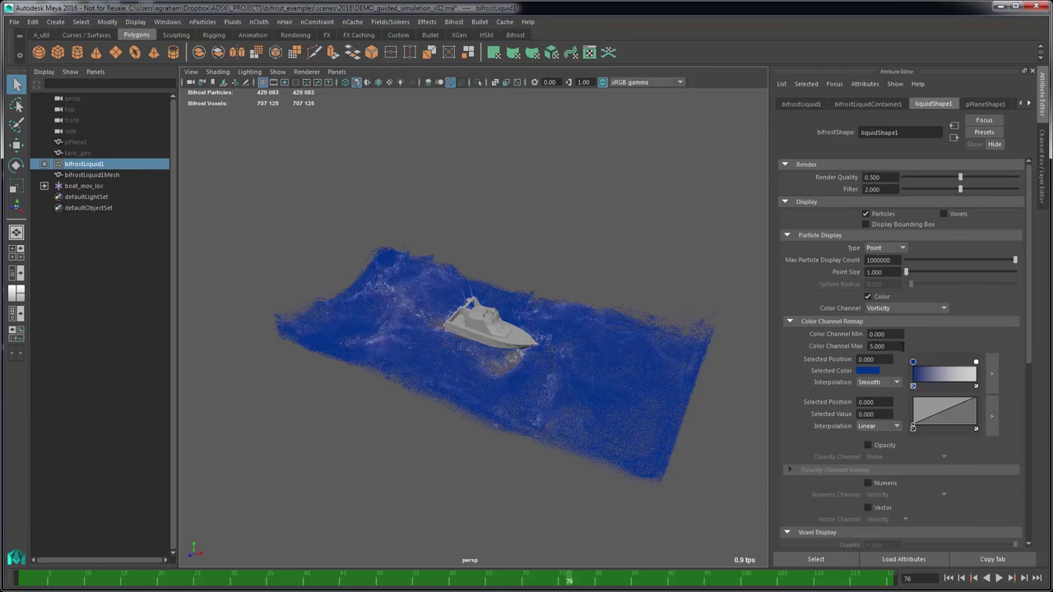
# Play the simulation from the start frame and inspect the particle colouring around the boat from several angles
pyautogui.hotkey('alt', 'shift', 'v')
pyautogui.hotkey('alt', 'v')
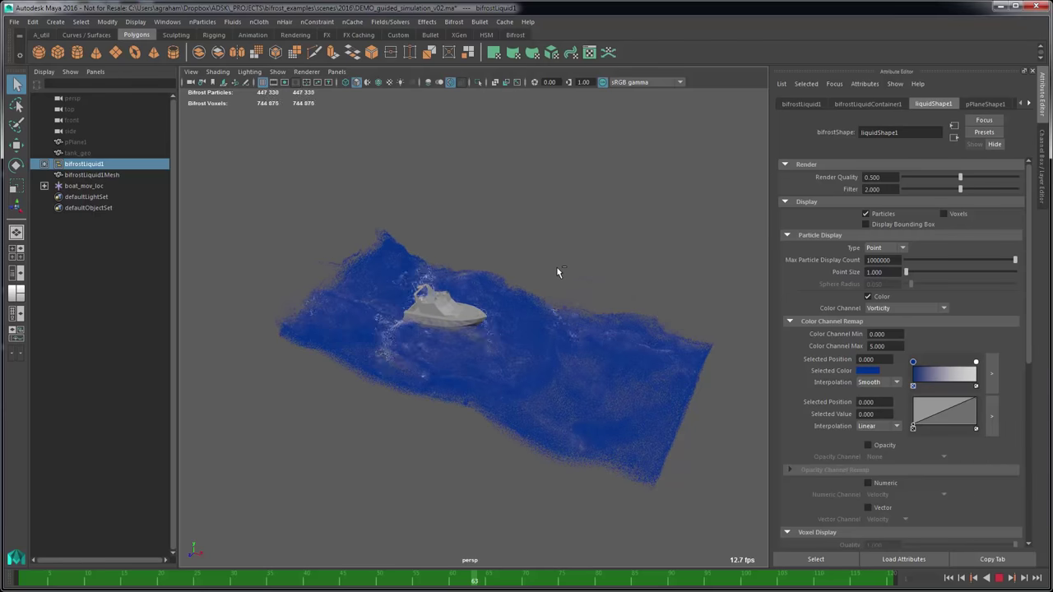
pyautogui.keyDown('alt'); pyautogui.moveTo(544, 350); pyautogui.dragTo(576, 348); pyautogui.keyUp('alt')
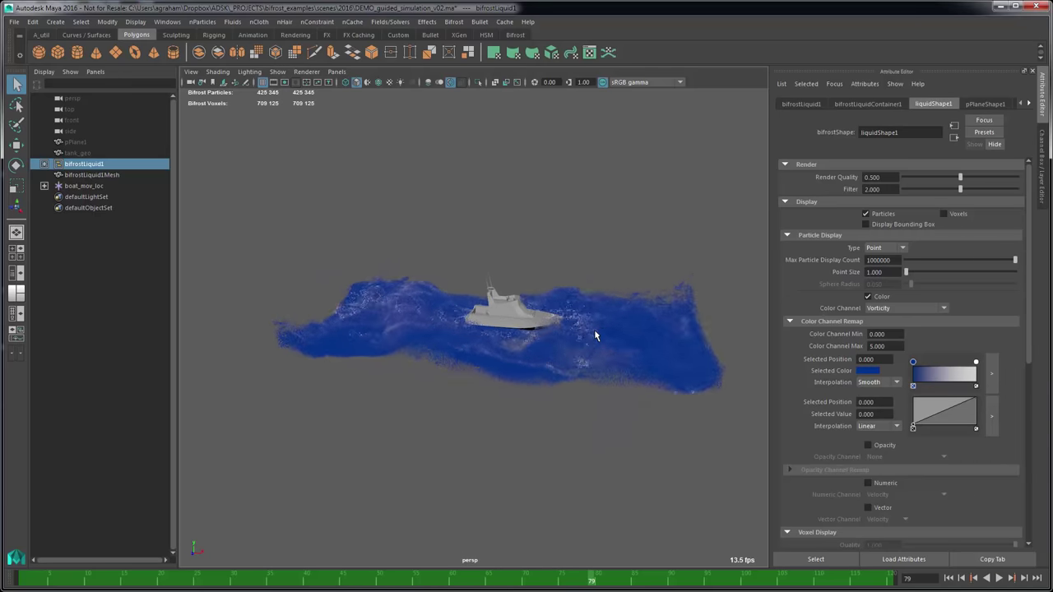
pyautogui.hotkey('alt', 'v')
pyautogui.scroll(3, 595, 331)
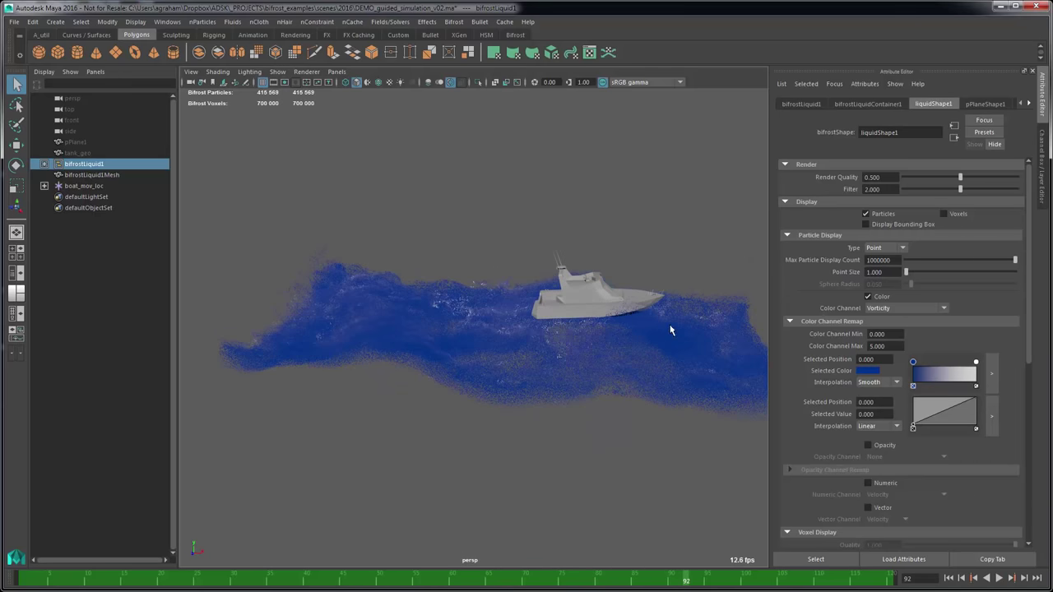
pyautogui.keyDown('alt'); pyautogui.moveTo(669, 327); pyautogui.dragTo(489, 363); pyautogui.keyUp('alt')
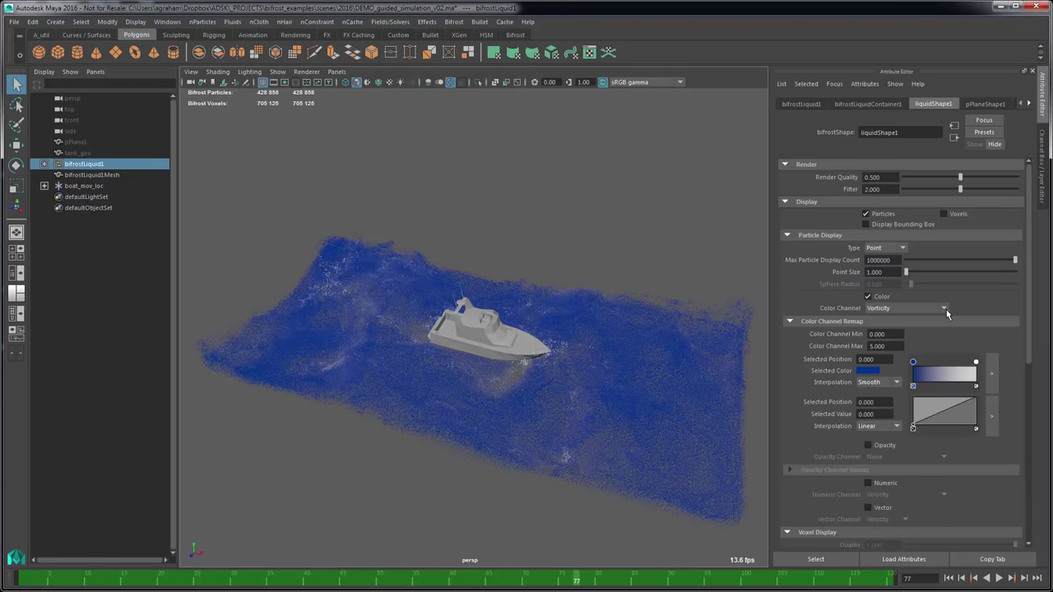
# Set liquidShape1's Color Channel Max to 2 and add a remap curve point at position 0.504 with value 0.780
pyautogui.click(896, 346)
pyautogui.write('2')
pyautogui.press('Return')
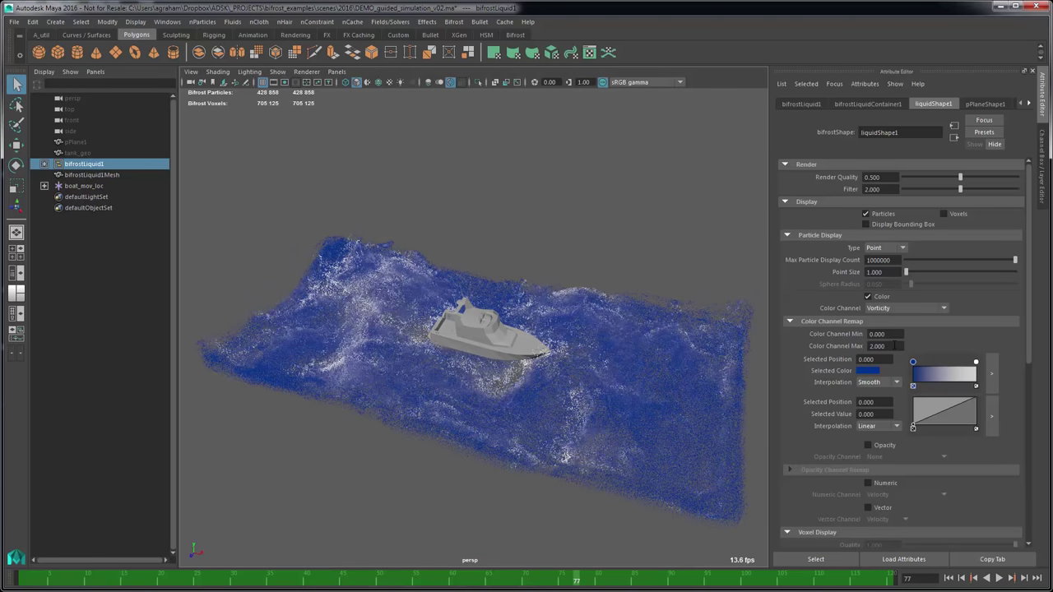
pyautogui.click(945, 405)
# Replay the simulation and examine the vorticity colouring of the boat's wake from above and from the side
pyautogui.moveTo(410, 572); pyautogui.dragTo(459, 566)
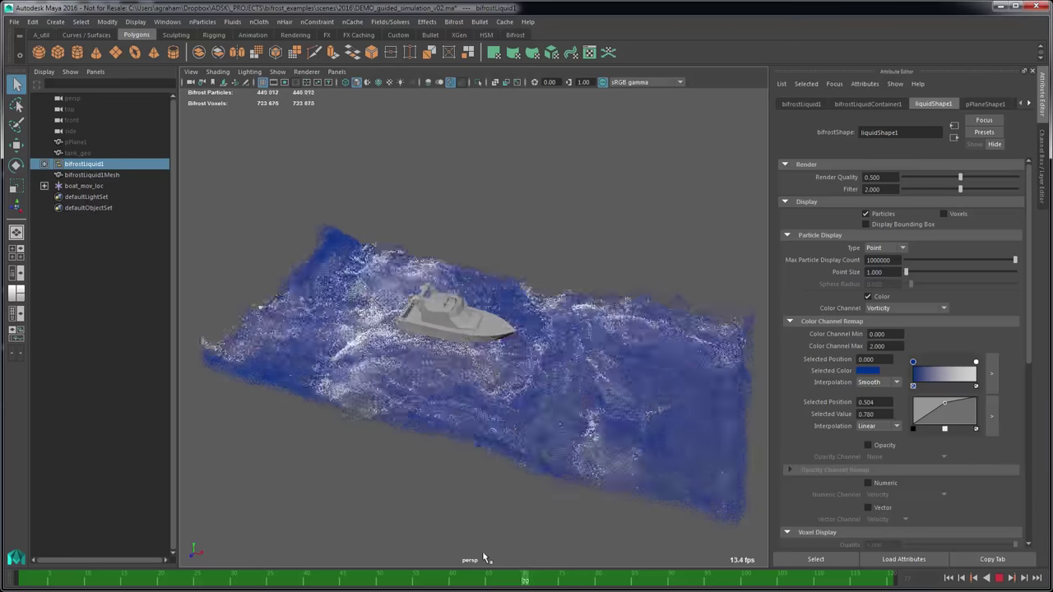
pyautogui.hotkey('alt', 'v')
pyautogui.keyDown('alt'); pyautogui.moveTo(627, 362); pyautogui.dragTo(549, 441); pyautogui.keyUp('alt')
pyautogui.hotkey('alt', 'shift', 'v')
pyautogui.hotkey('alt', 'v')
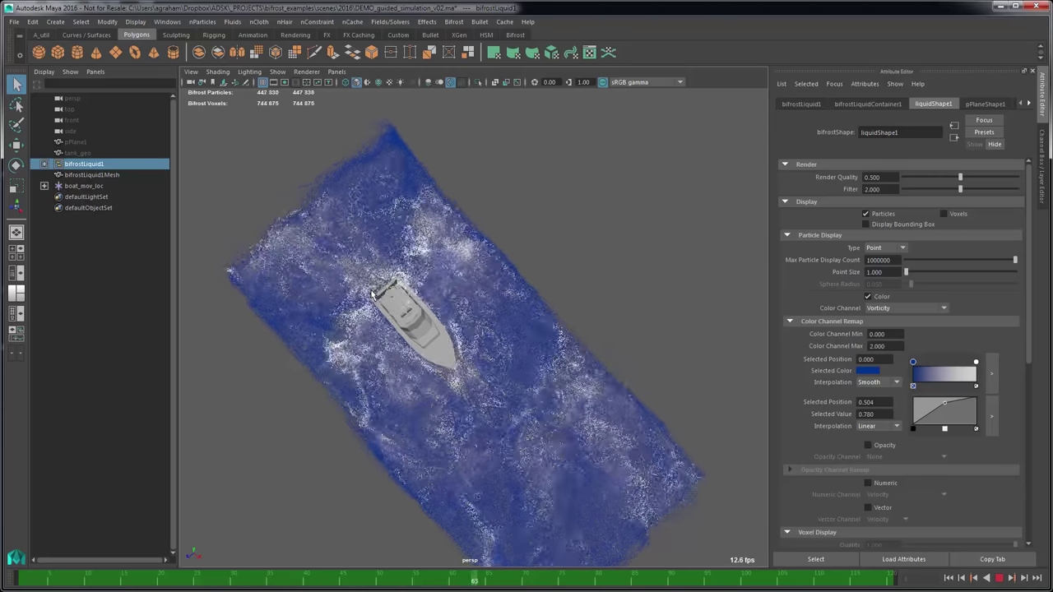
pyautogui.hotkey('alt', 'v')
pyautogui.keyDown('alt'); pyautogui.moveTo(593, 387); pyautogui.dragTo(682, 304); pyautogui.keyUp('alt')
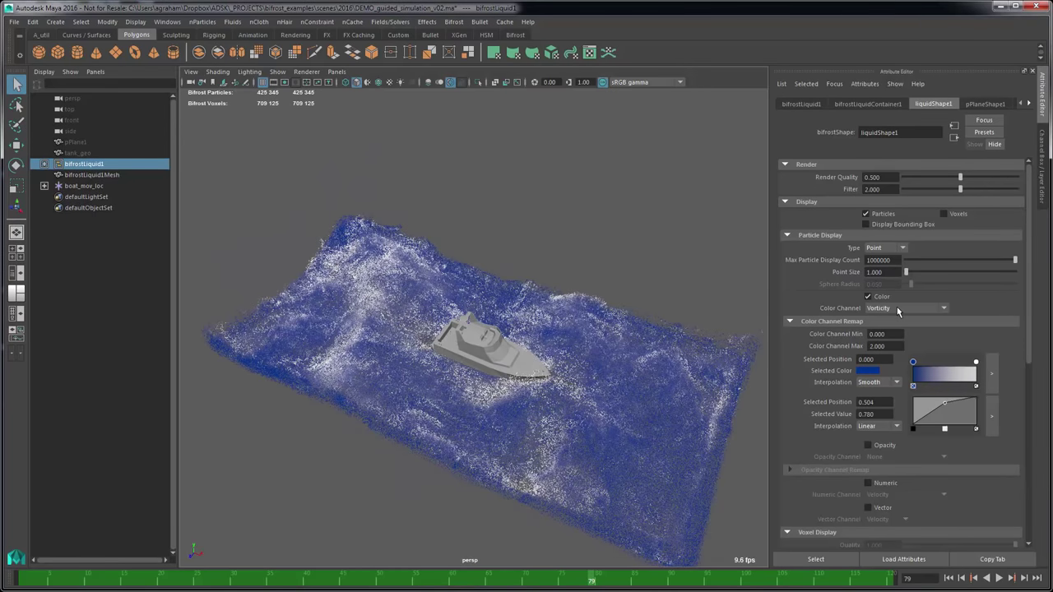
pyautogui.hotkey('alt', 'v')
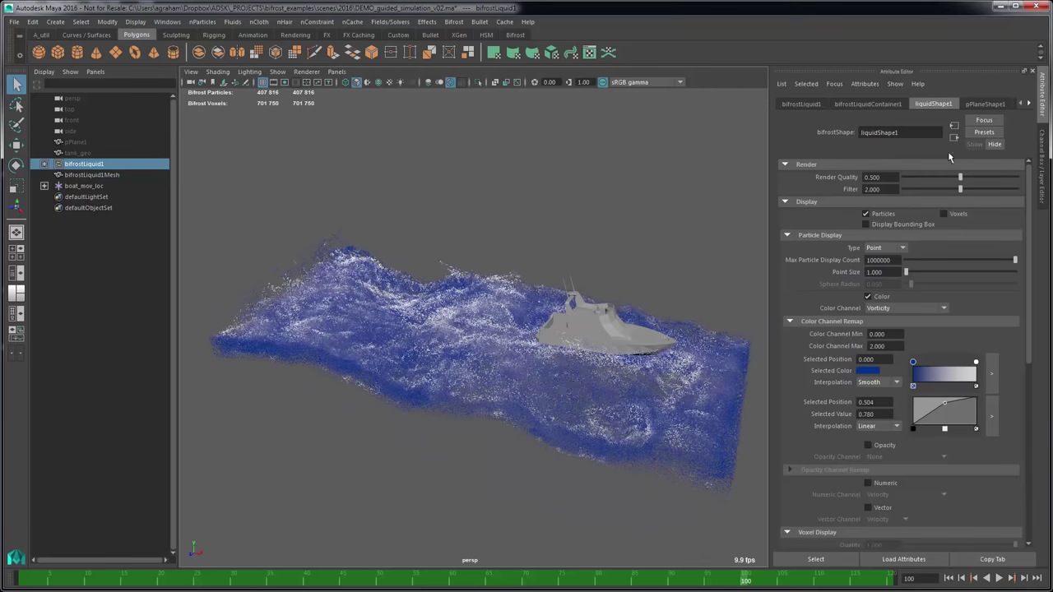
# Examine the Adaptivity transport and time stepping settings of bifrostLiquidContainer1, and collapse them again
pyautogui.click(855, 102)
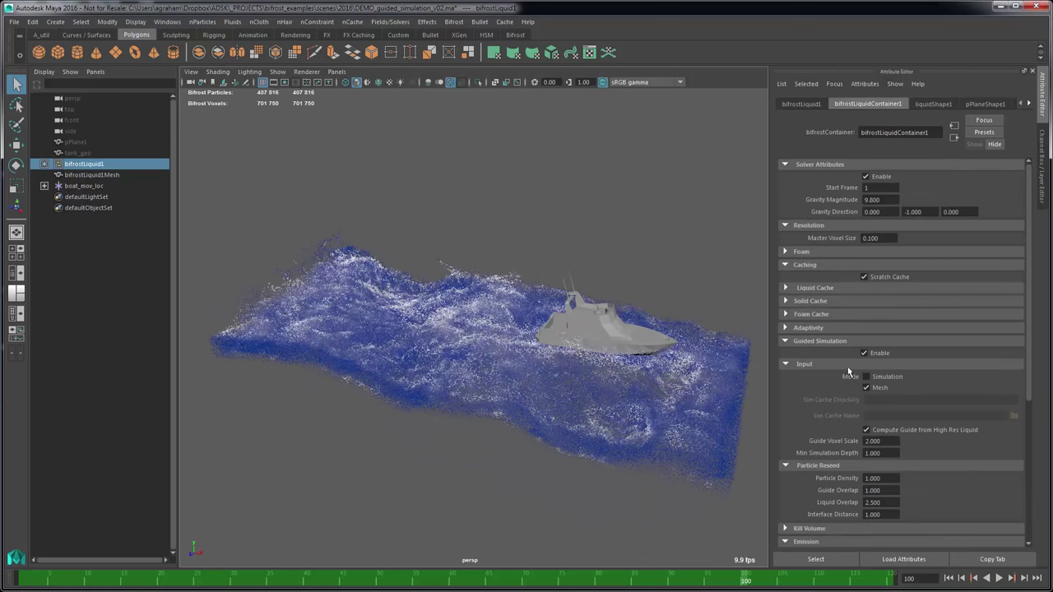
pyautogui.click(819, 328)
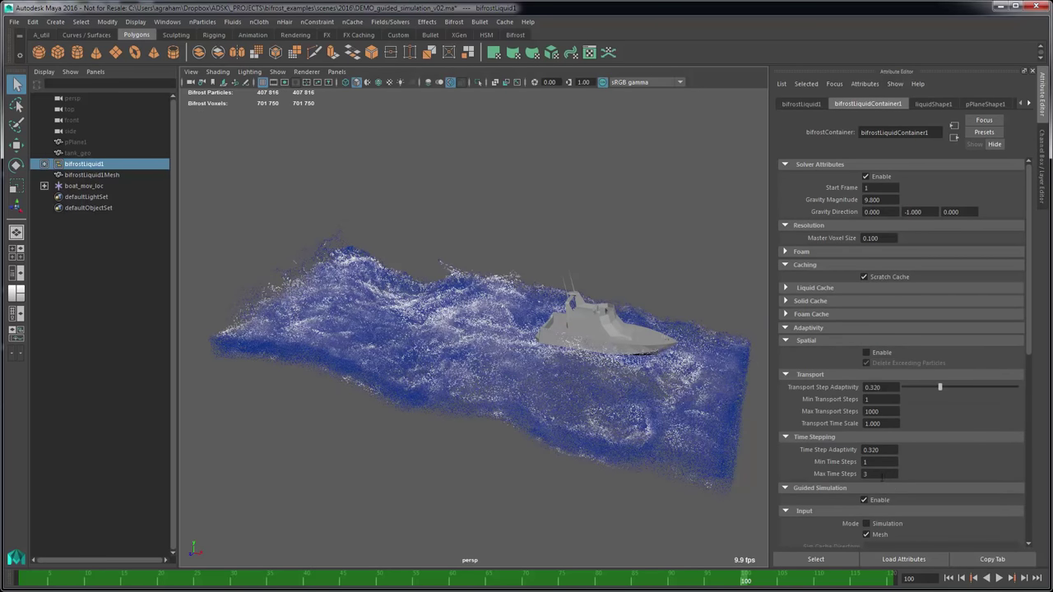
pyautogui.moveTo(545, 319)
pyautogui.keyDown('alt'); pyautogui.mouseDown()
pyautogui.moveTo(524, 310)
pyautogui.moveTo(527, 321)
pyautogui.mouseUp(); pyautogui.keyUp('alt')
pyautogui.scroll(-2, 535, 323)
pyautogui.keyDown('alt'); pyautogui.moveTo(715, 442); pyautogui.dragTo(533, 382); pyautogui.keyUp('alt')
pyautogui.click(785, 328)
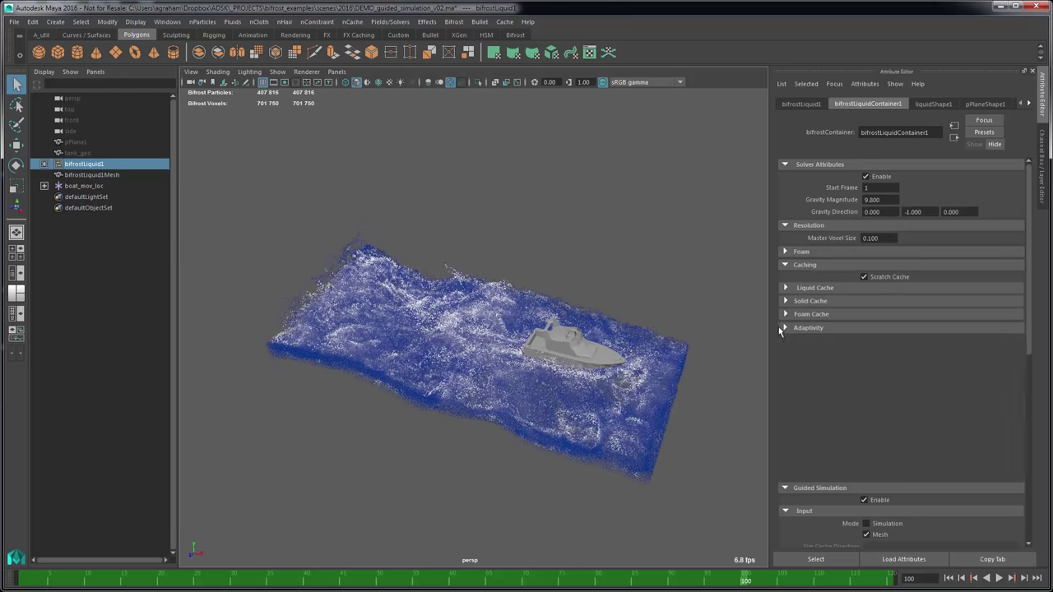
pyautogui.keyDown('alt'); pyautogui.moveTo(625, 255); pyautogui.dragTo(594, 246); pyautogui.keyUp('alt')
# Return to frame 1 and set the Min Simulation Depth of bifrostLiquidContainer1 to 2
pyautogui.hotkey('alt', 'shift', 'v')
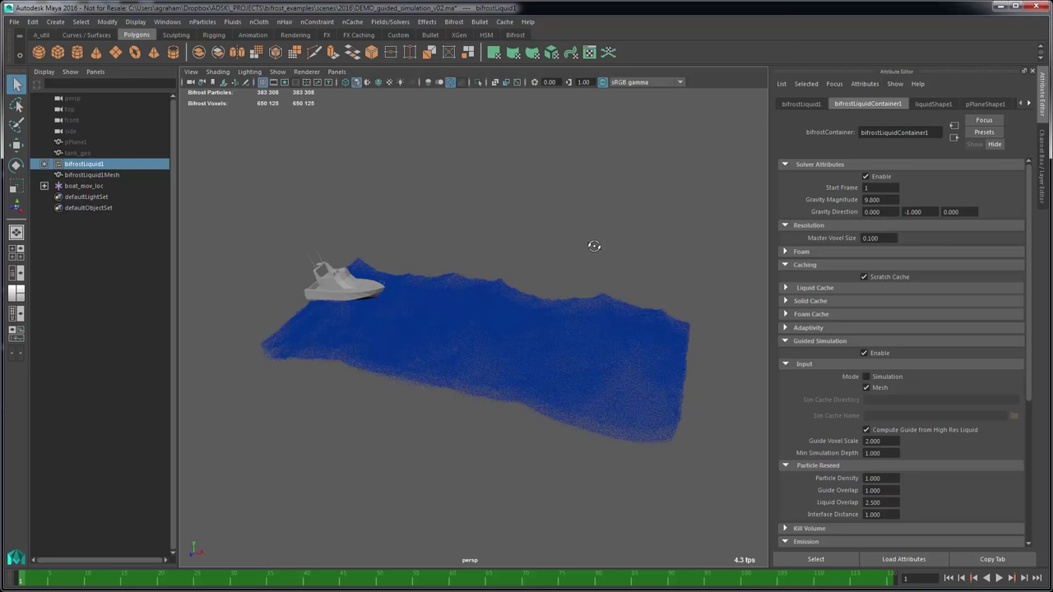
pyautogui.click(84, 167)
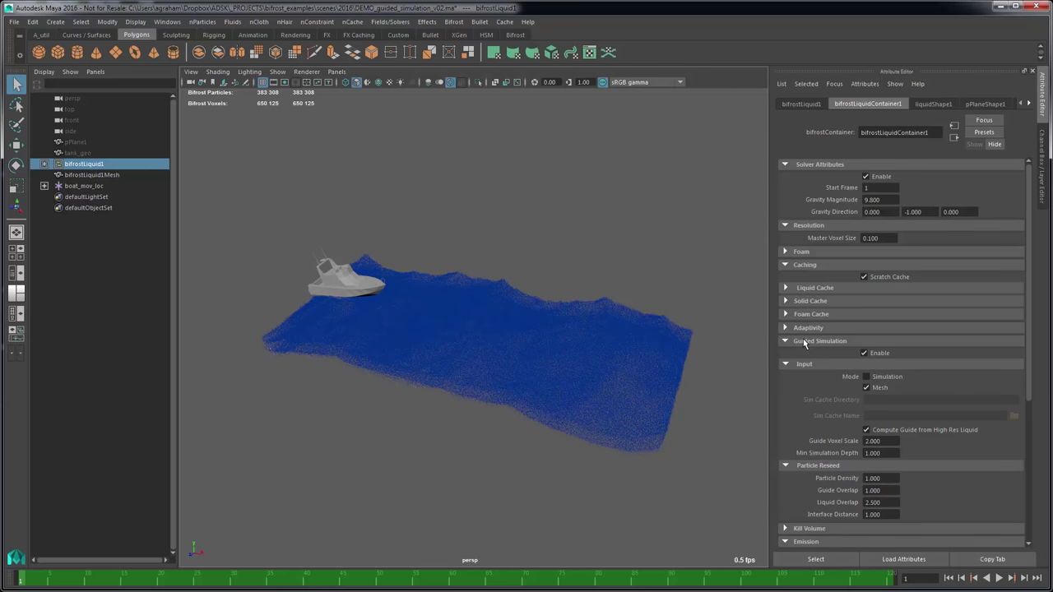
pyautogui.doubleClick(874, 453)
pyautogui.write('2')
pyautogui.press('Return')
pyautogui.keyDown('alt'); pyautogui.moveTo(300, 339); pyautogui.dragTo(419, 357); pyautogui.keyUp('alt')
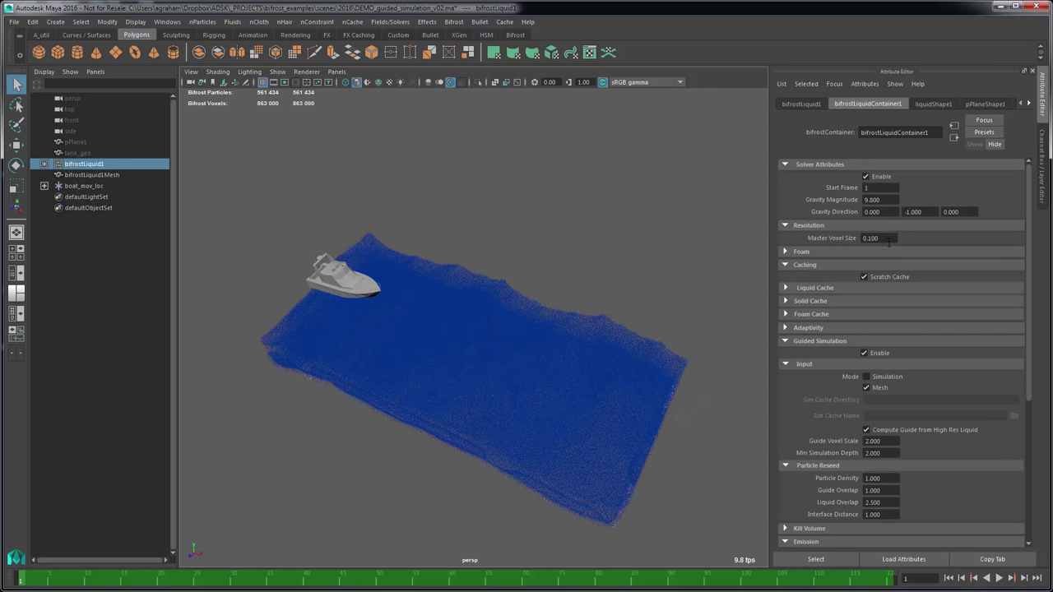
# Set the Master Voxel Size of bifrostLiquidContainer1 to 0.080 and inspect the denser liquid around the tank edges
pyautogui.press('BackSpace')
pyautogui.press('BackSpace')
pyautogui.press('BackSpace')
pyautogui.press('BackSpace')
pyautogui.write('.080')
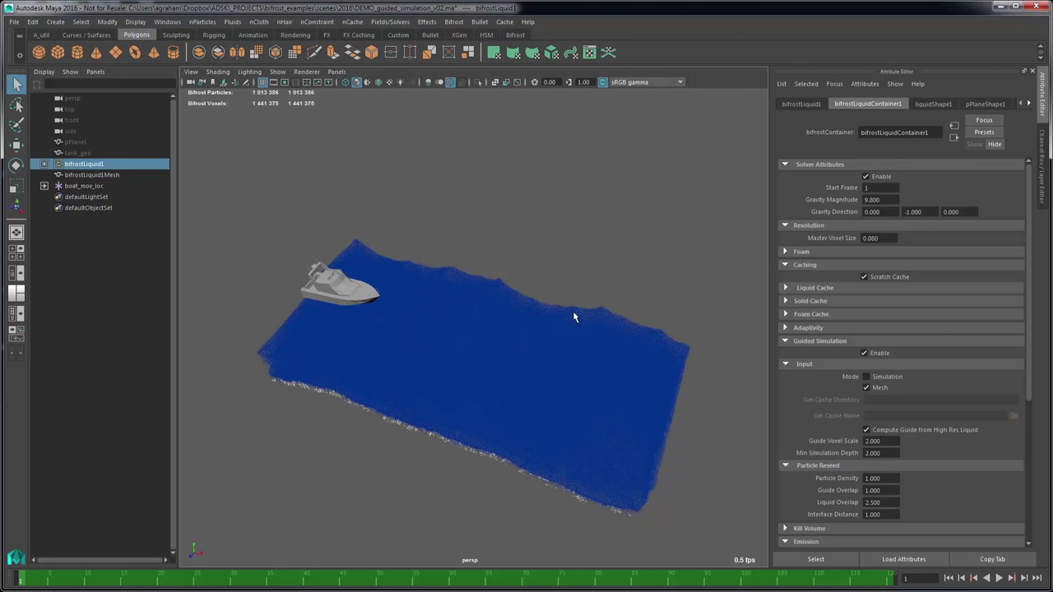
pyautogui.keyDown('alt'); pyautogui.moveTo(390, 458); pyautogui.dragTo(456, 403); pyautogui.keyUp('alt')
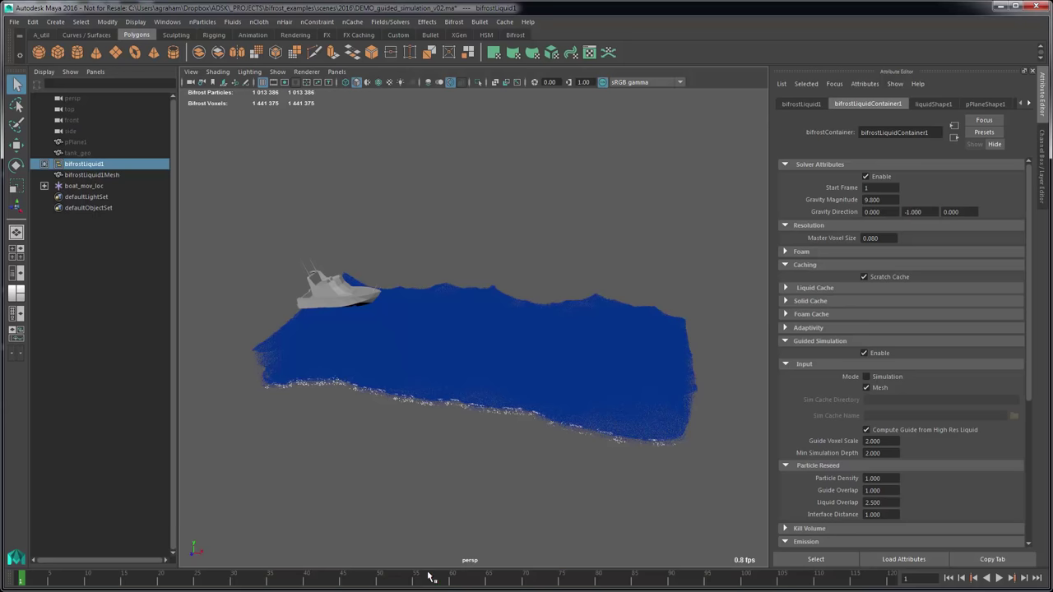
pyautogui.keyDown('alt'); pyautogui.moveTo(442, 442); pyautogui.dragTo(491, 329); pyautogui.keyUp('alt')
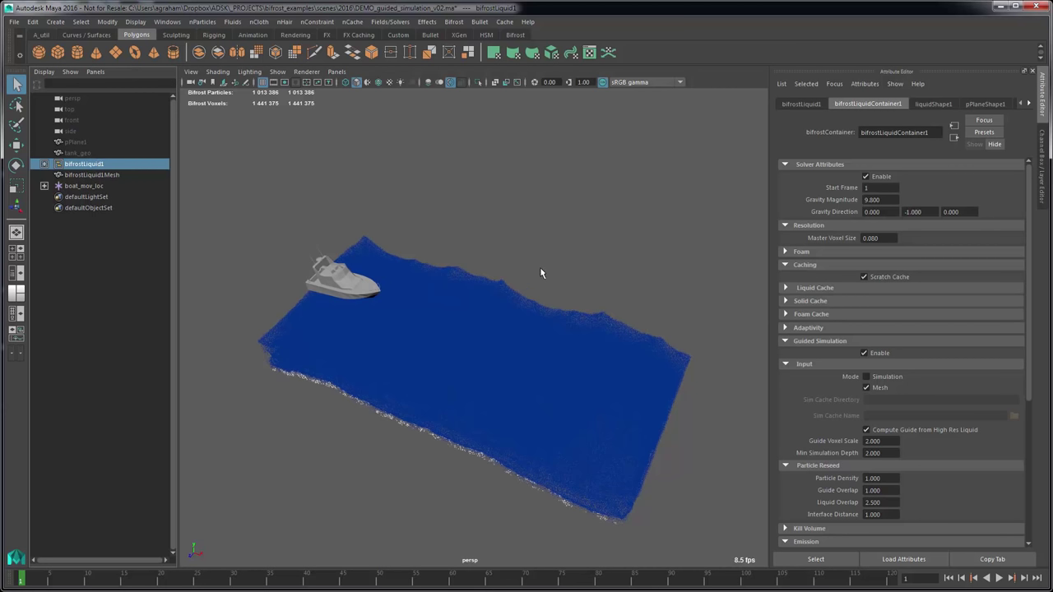
pyautogui.keyDown('alt'); pyautogui.moveTo(540, 266); pyautogui.dragTo(541, 255); pyautogui.keyUp('alt')
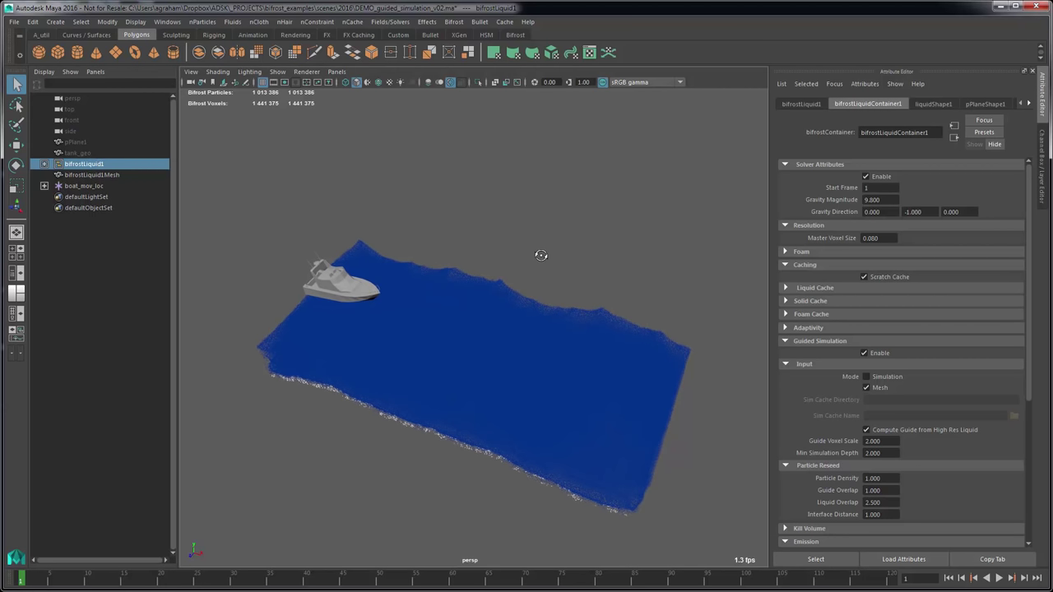
# Add Bifrost Foam to bifrostLiquid1 and reveal the Foam settings of bifrostLiquidContainer1
pyautogui.click(452, 22)
pyautogui.click(448, 23)
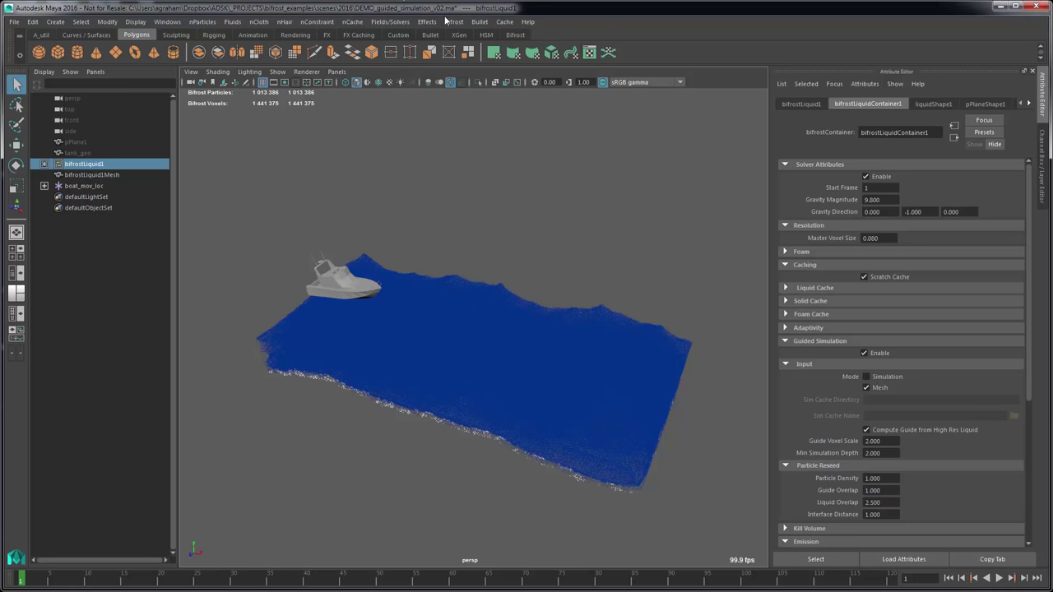
pyautogui.click(455, 22)
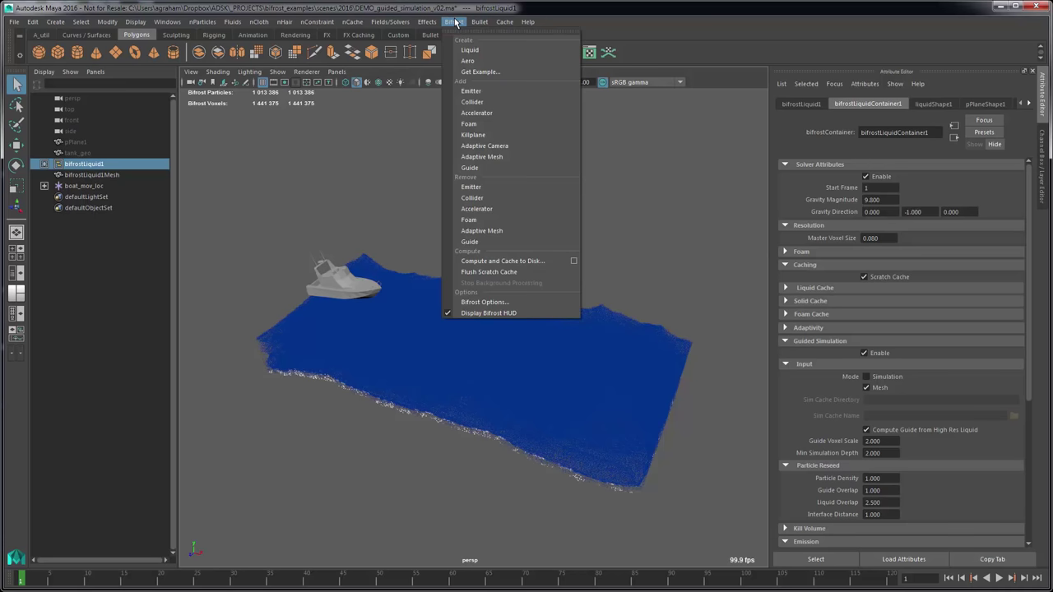
pyautogui.click(469, 124)
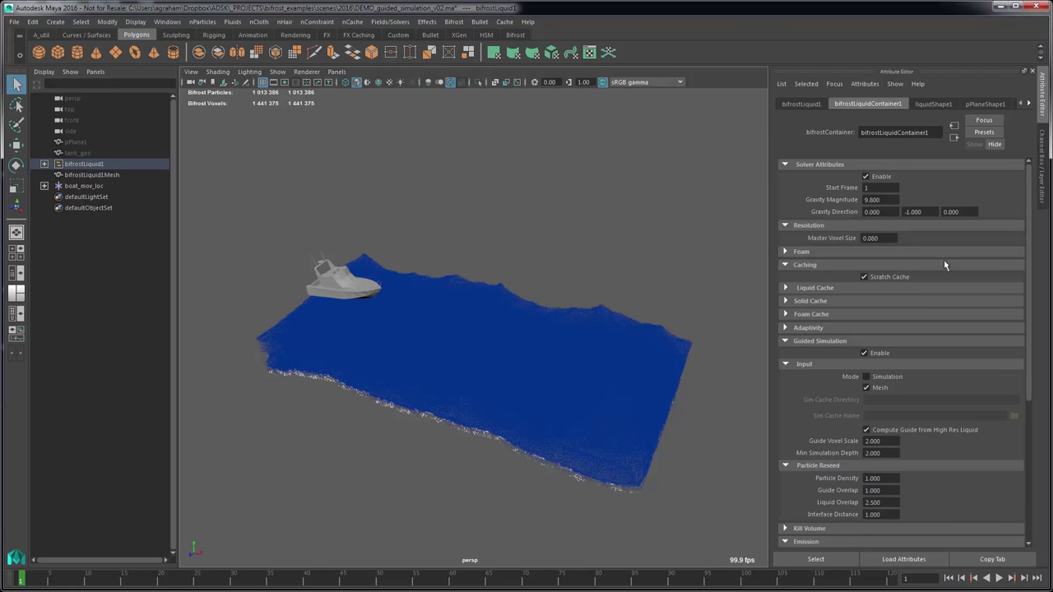
pyautogui.click(892, 104)
pyautogui.click(802, 252)
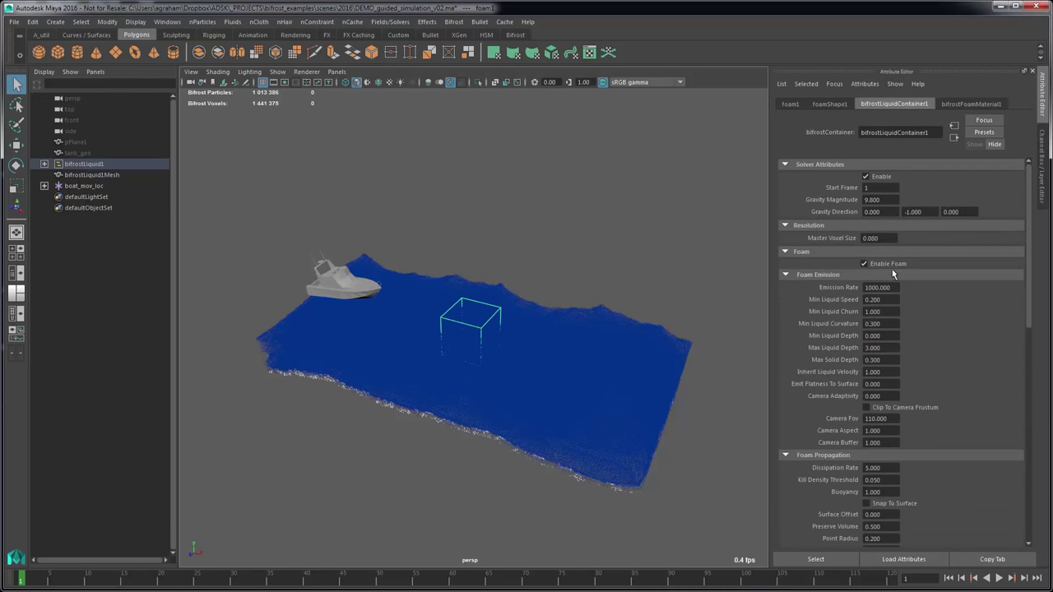
# Select foam1 under bifrostLiquid1 and show its foamShape1 display attributes
pyautogui.click(44, 164)
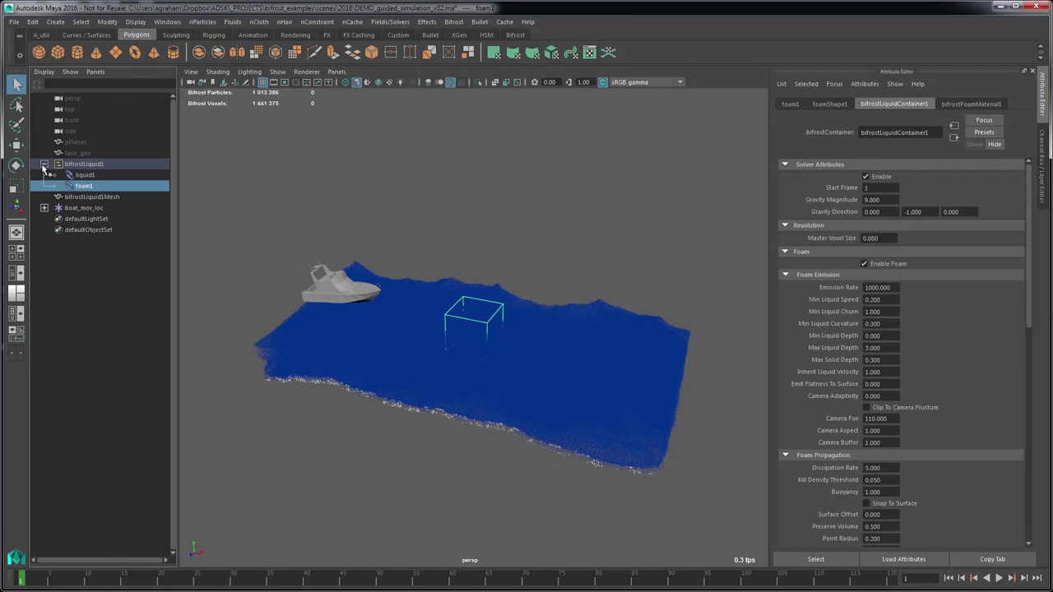
pyautogui.click(88, 187)
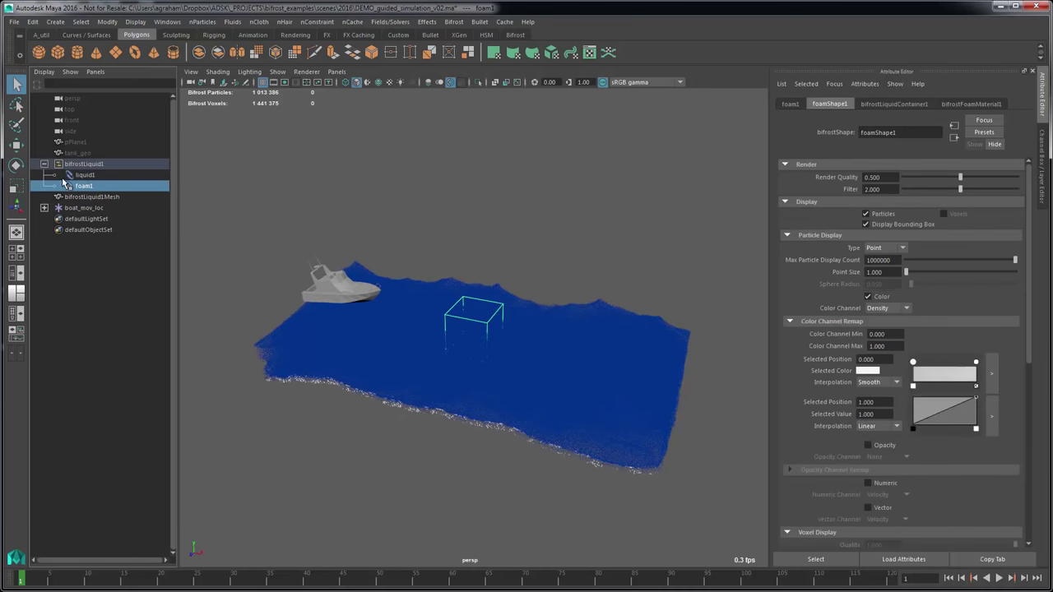
pyautogui.keyDown('alt'); pyautogui.moveTo(526, 207); pyautogui.dragTo(563, 199); pyautogui.keyUp('alt')
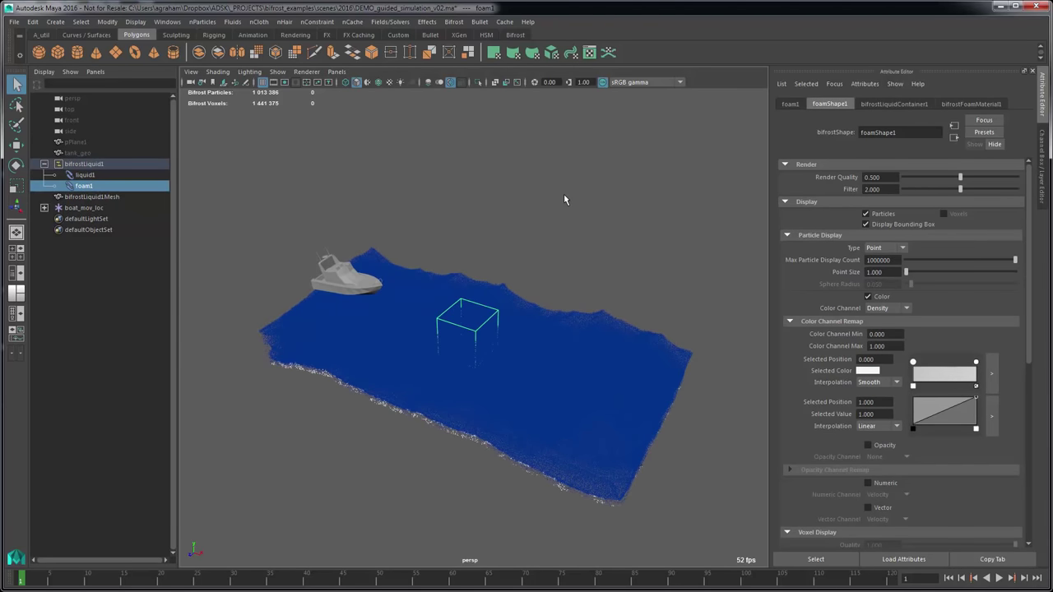
# Graph the output connections of bifrostLiquidContainer1 in the Node Editor and rearrange the node layout
pyautogui.press('n')
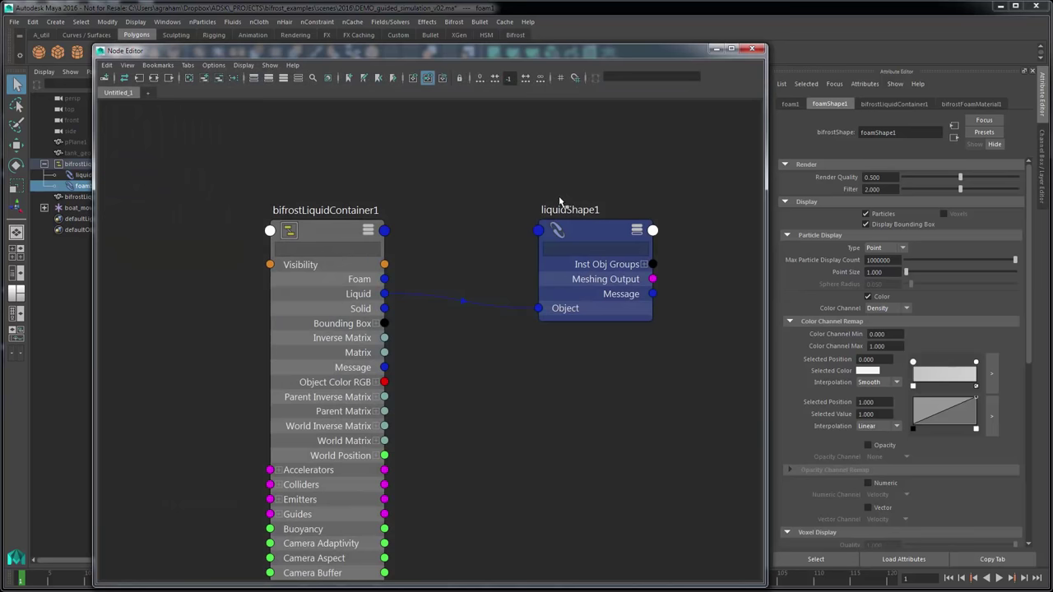
pyautogui.click(325, 233)
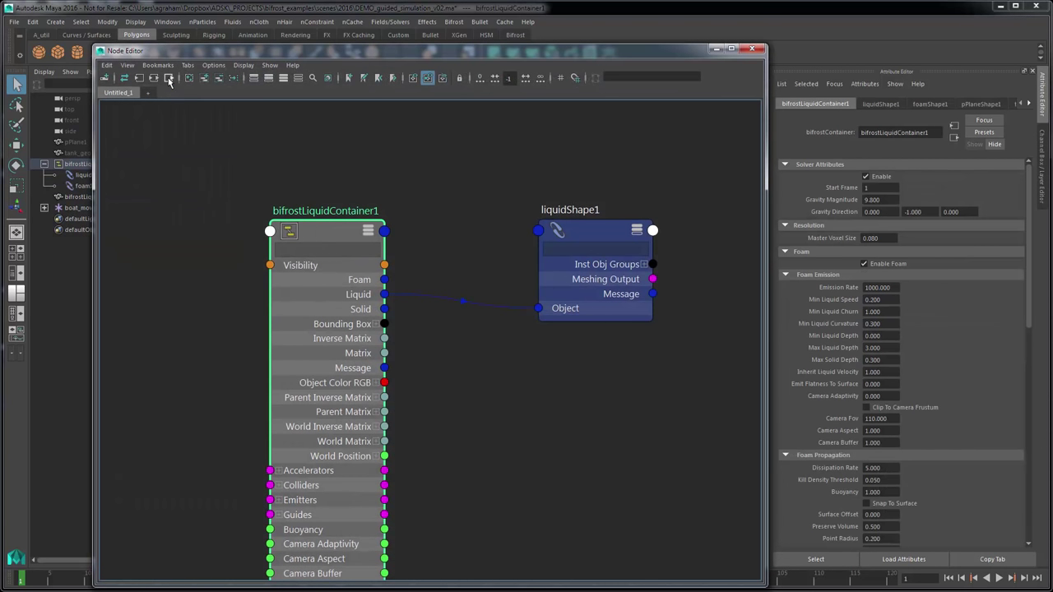
pyautogui.click(169, 78)
pyautogui.press('1')
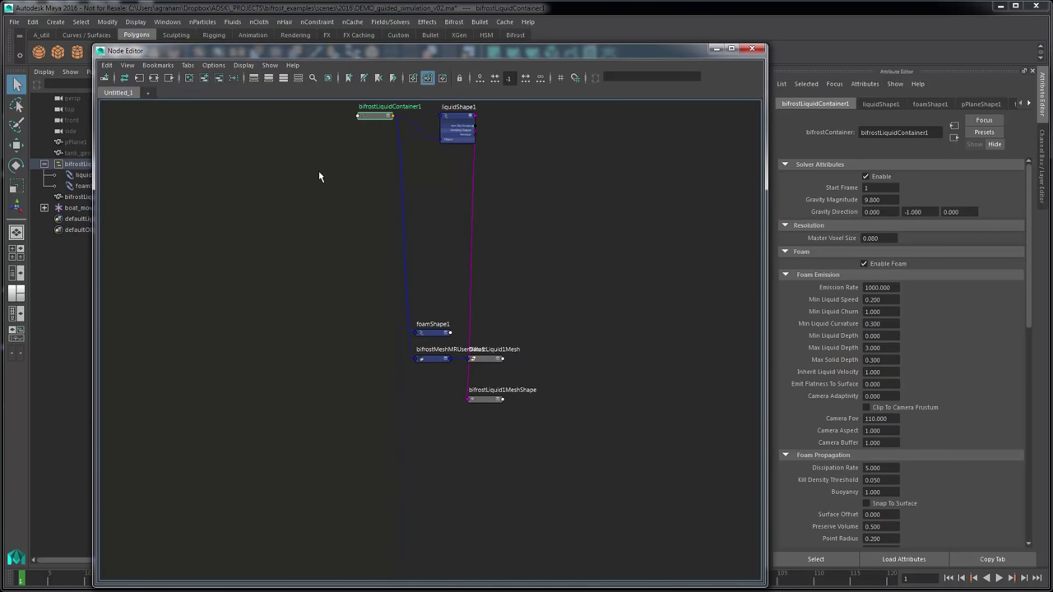
pyautogui.click(233, 78)
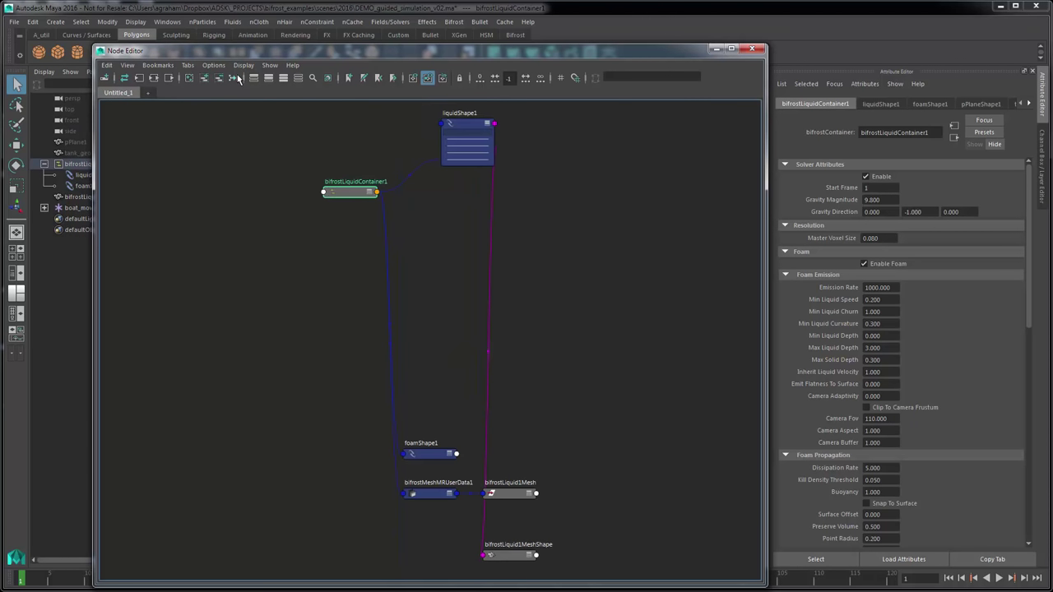
pyautogui.click(247, 174)
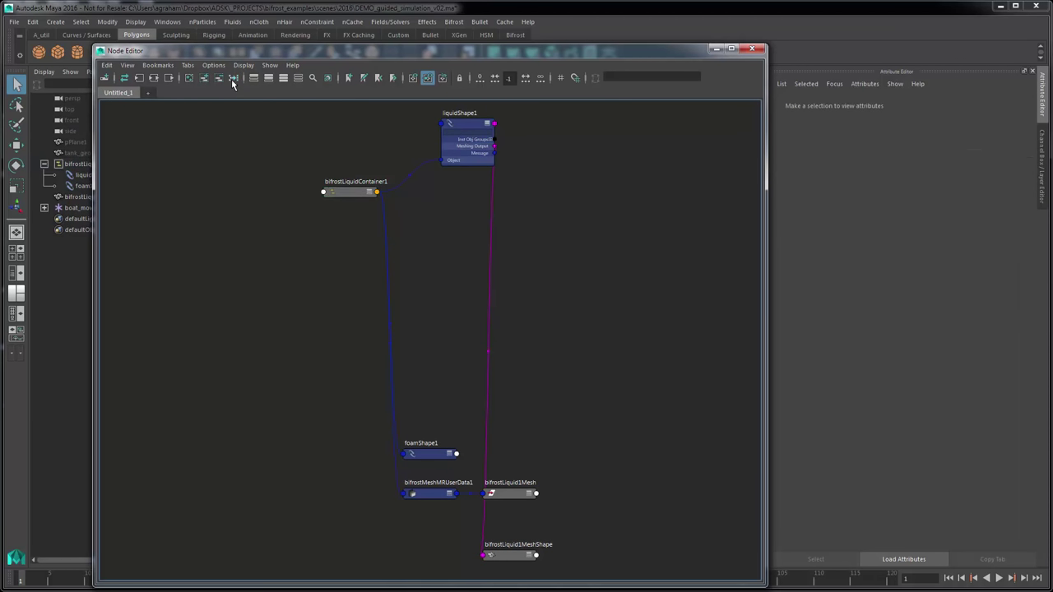
pyautogui.click(231, 79)
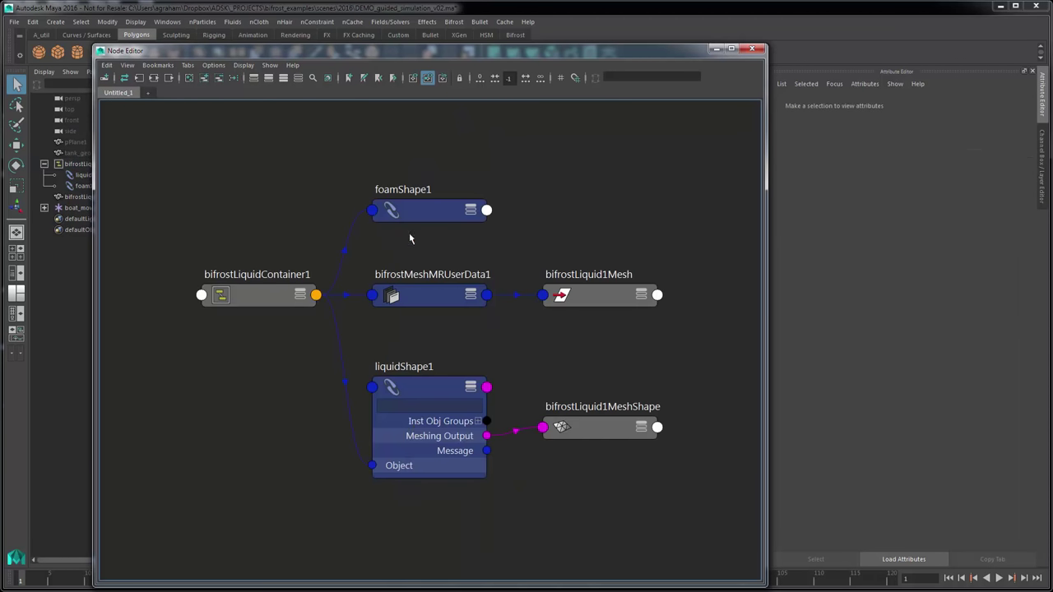
# Remove bifrostMeshMRUserData1 and bifrostLiquid1Mesh from the graph, expand foamShape1's connections and place it above liquidShape1
pyautogui.moveTo(410, 246); pyautogui.dragTo(519, 307)
pyautogui.click(221, 81)
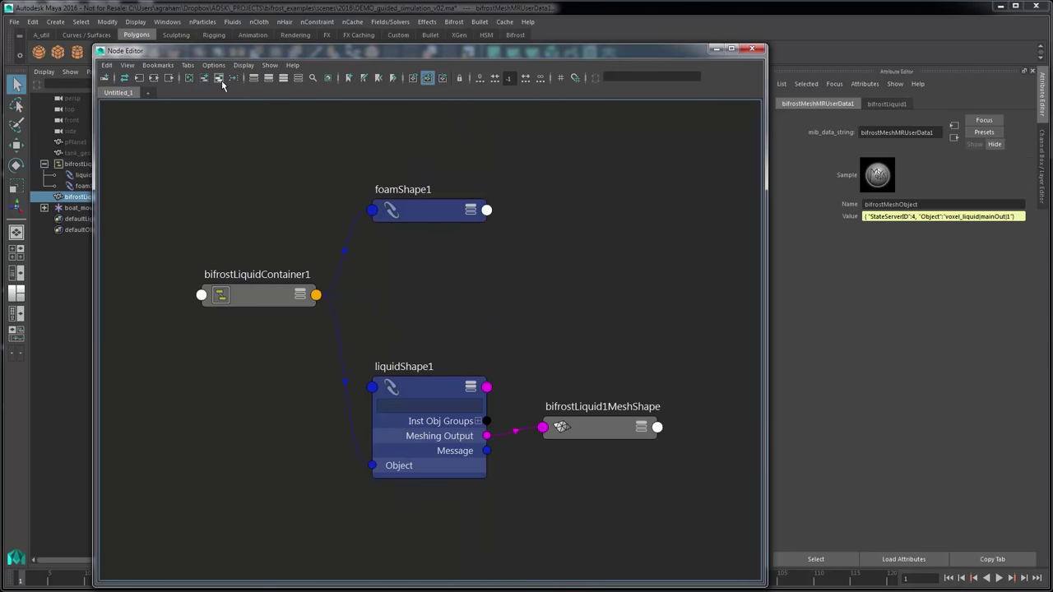
pyautogui.click(439, 214)
pyautogui.press('2')
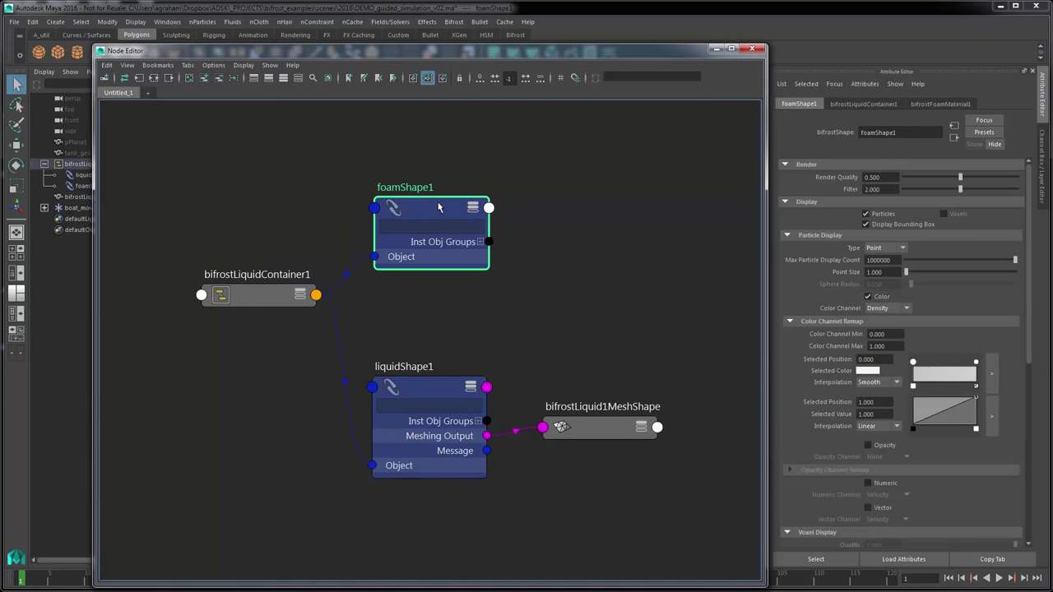
pyautogui.moveTo(439, 207); pyautogui.dragTo(432, 196)
pyautogui.click(429, 395)
pyautogui.moveTo(430, 395); pyautogui.dragTo(426, 352)
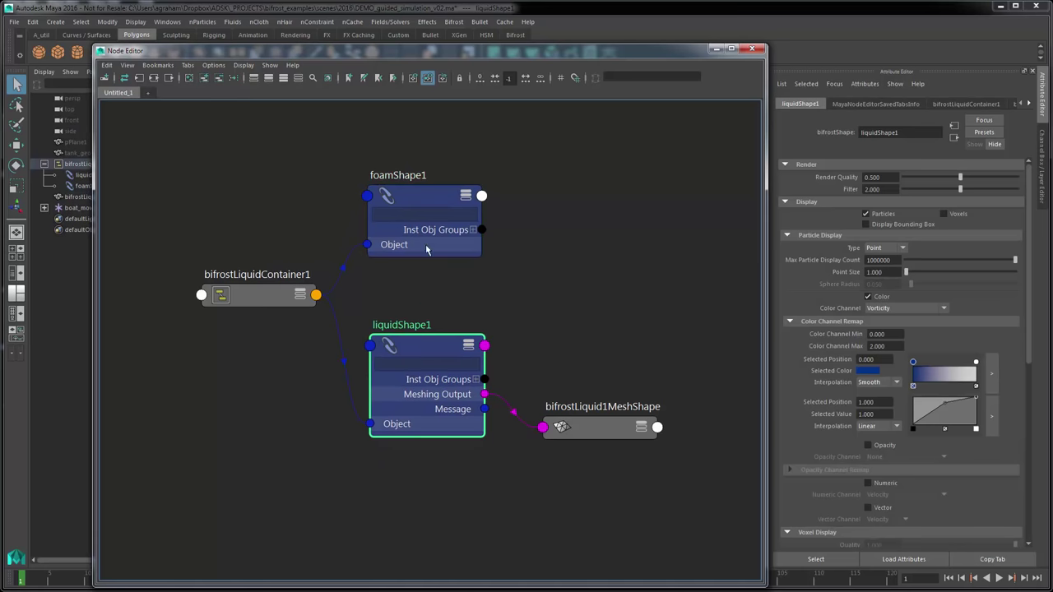
# Compare the attributes of the foamShape1 and liquidShape1 nodes and close the Node Editor
pyautogui.click(427, 201)
pyautogui.click(426, 359)
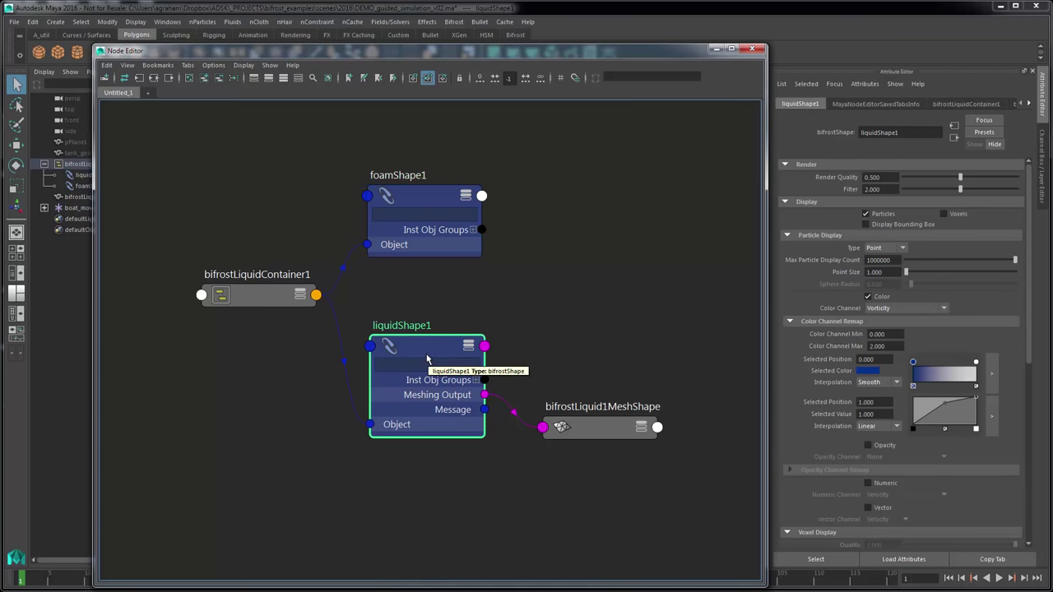
pyautogui.click(430, 195)
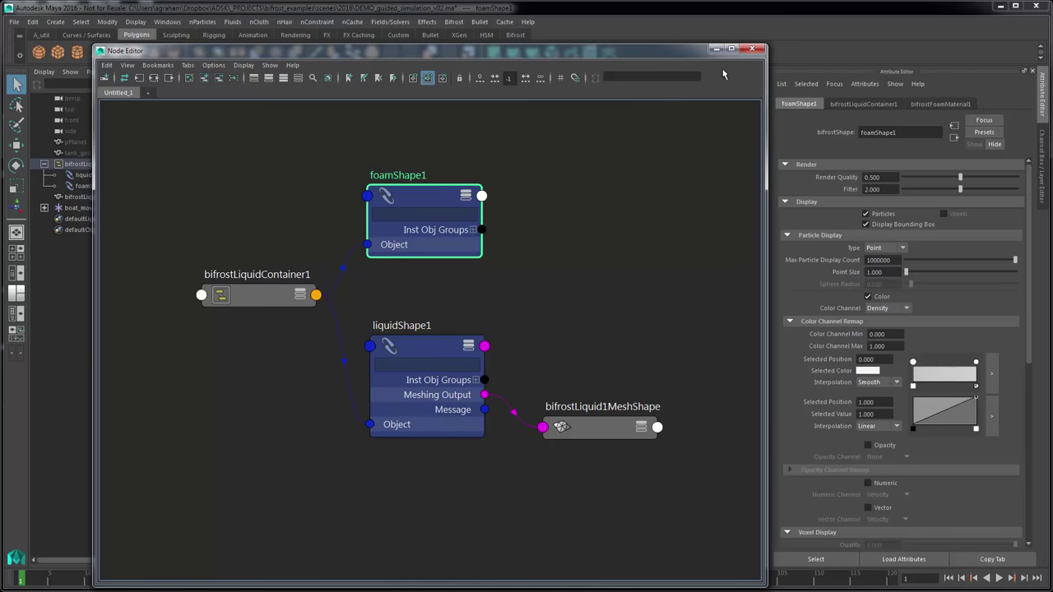
pyautogui.click(746, 51)
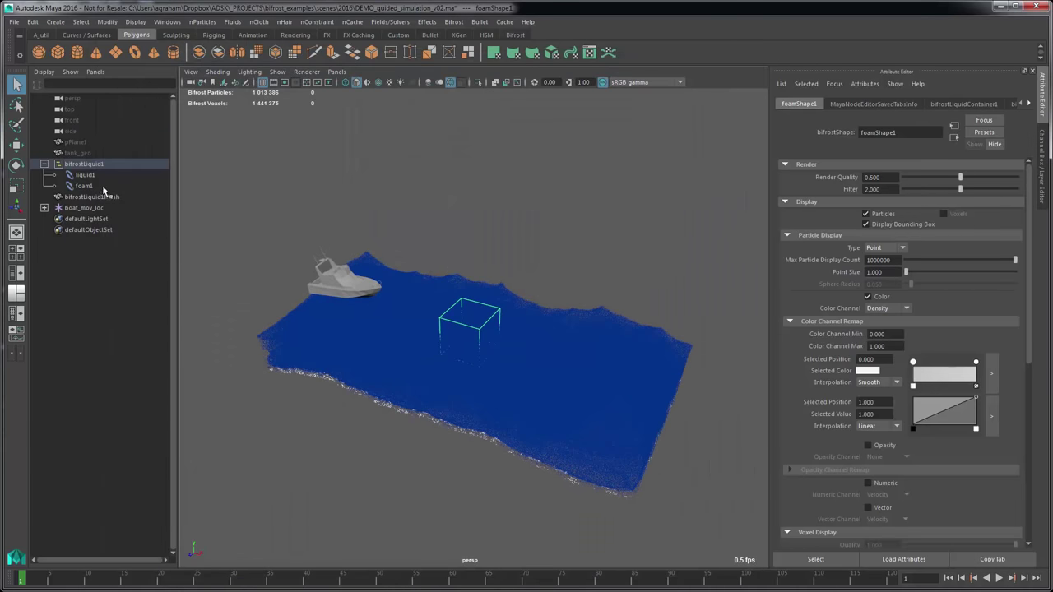
# Switch the display of liquid1 from Particles to Voxels
pyautogui.click(105, 175)
pyautogui.click(944, 214)
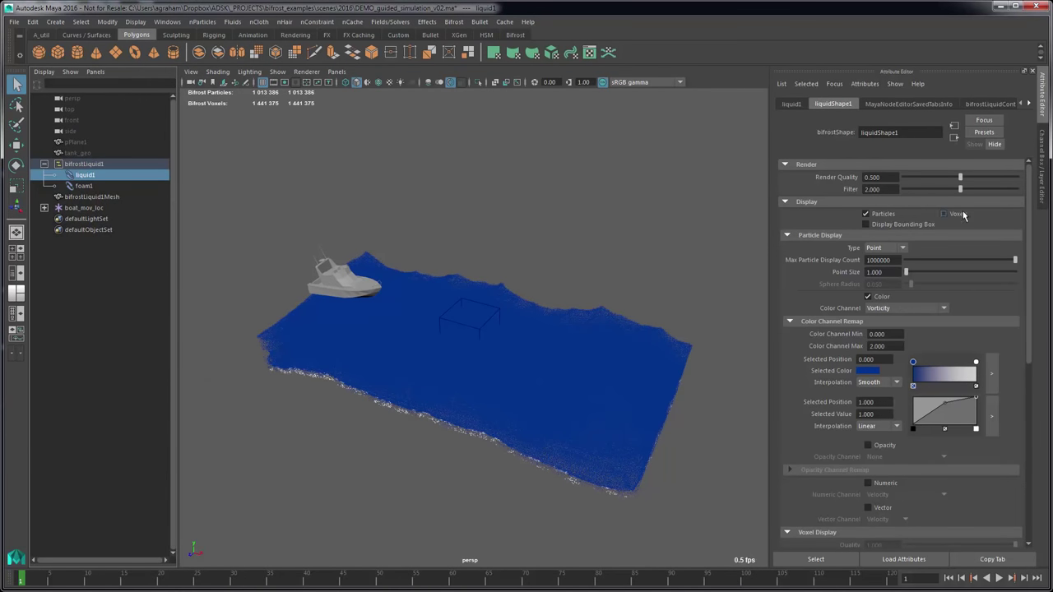
pyautogui.click(866, 214)
# Preview the Tile View display of liquidShape1 and turn it off again
pyautogui.scroll(-6, 877, 386)
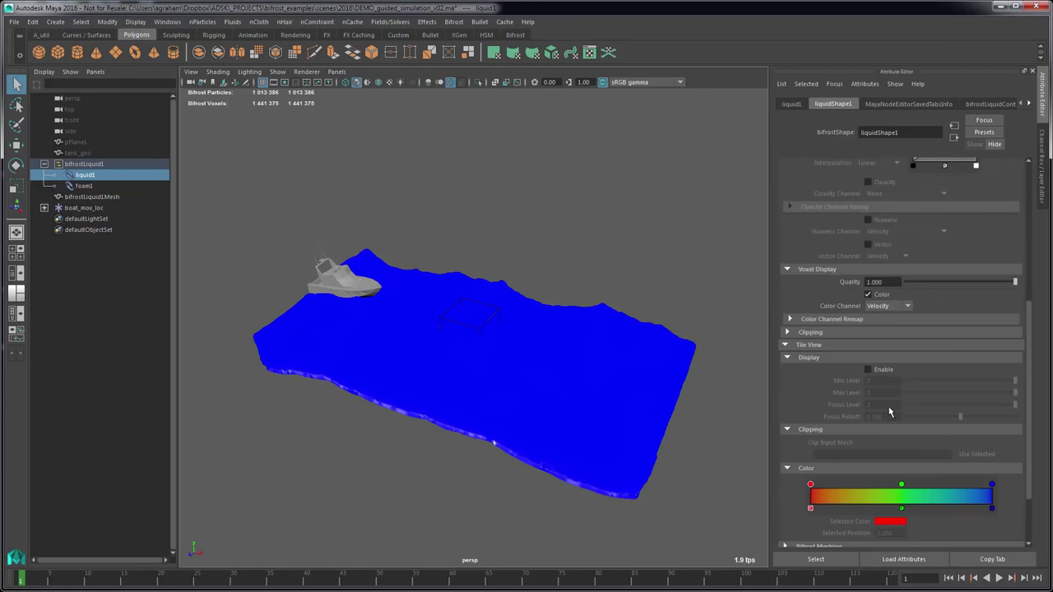
pyautogui.click(883, 371)
pyautogui.click(884, 371)
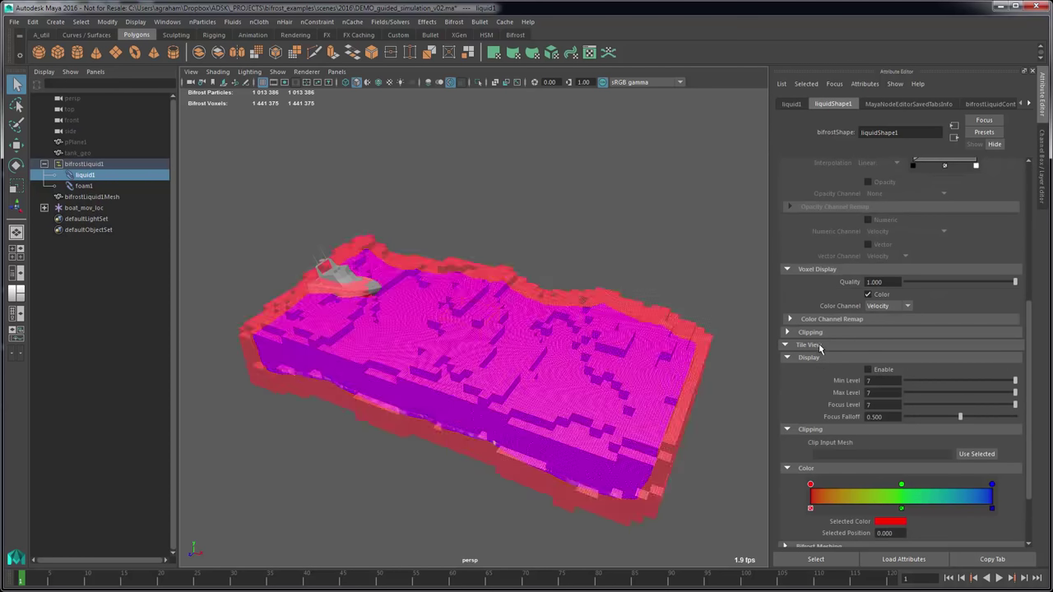
pyautogui.click(820, 347)
# Color liquidShape1's voxels by Vorticity with a Color Channel Max of 2.5 and the recently used dark blue as start color
pyautogui.click(889, 416)
pyautogui.click(889, 460)
pyautogui.click(853, 429)
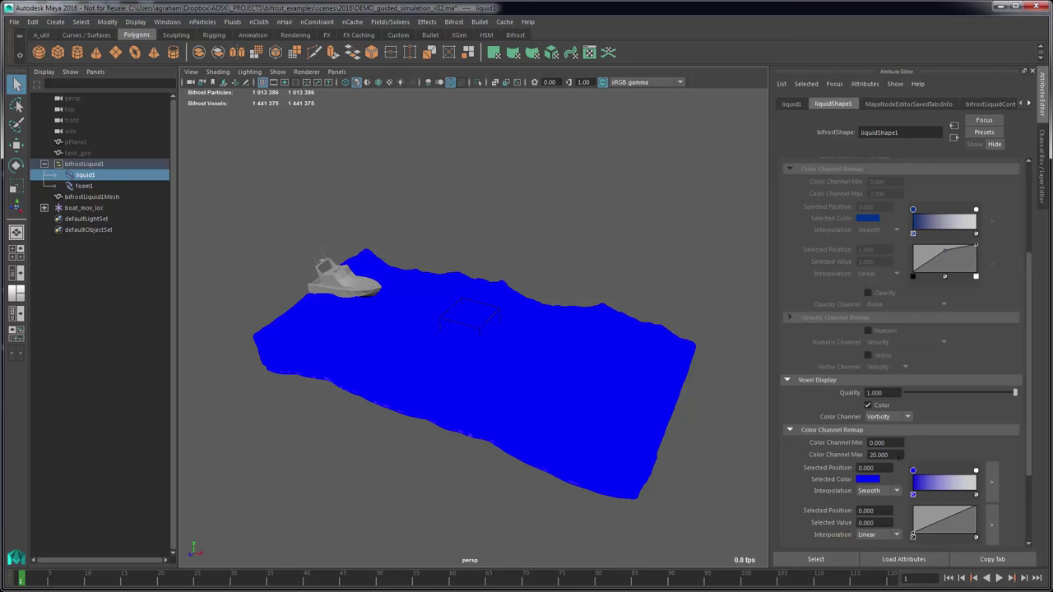
pyautogui.click(894, 455)
pyautogui.write('2.5')
pyautogui.press('Return')
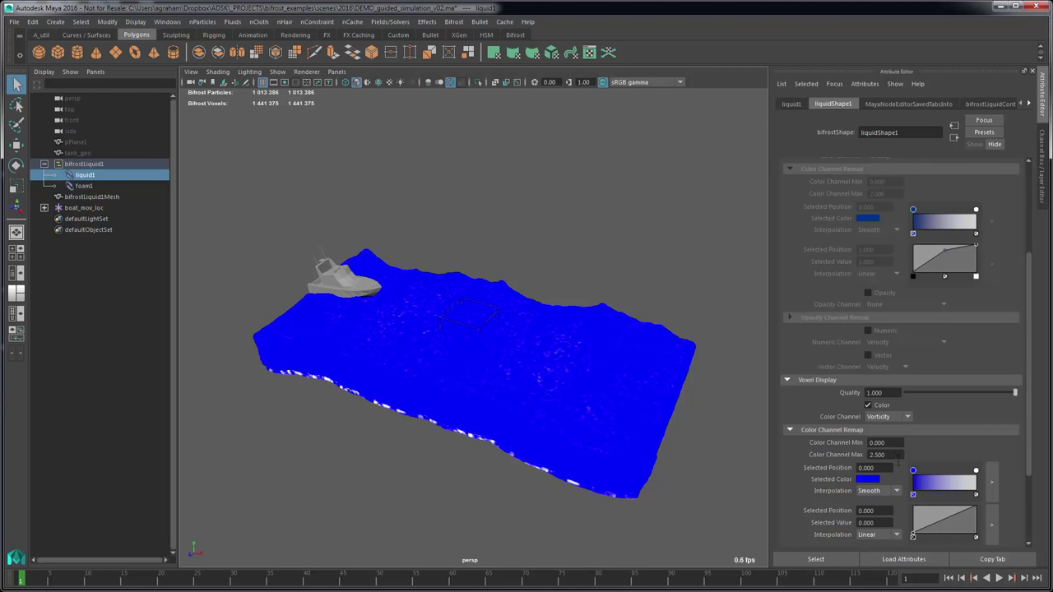
pyautogui.click(867, 479)
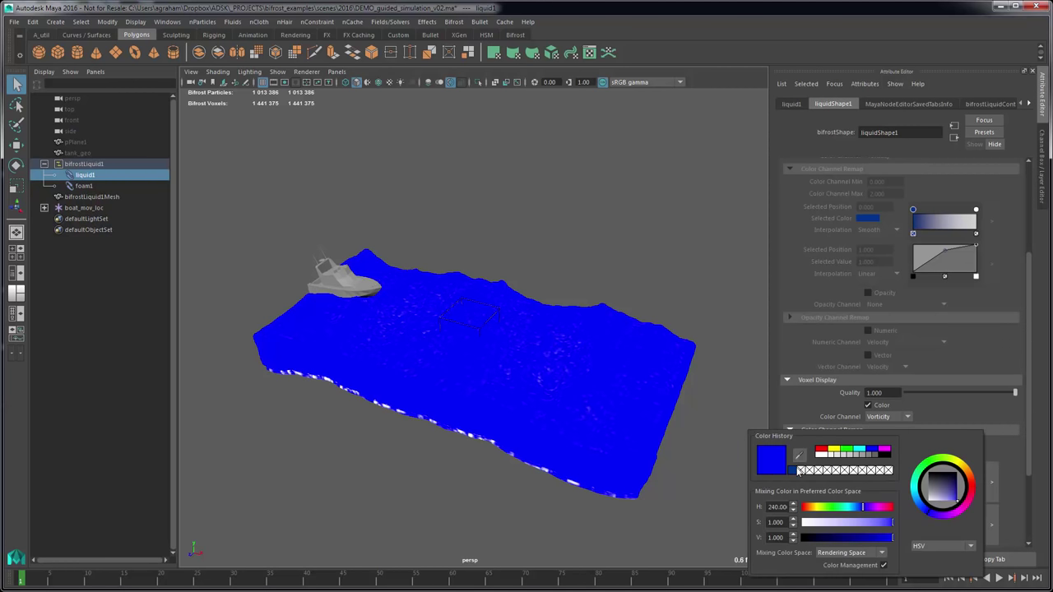
pyautogui.click(792, 472)
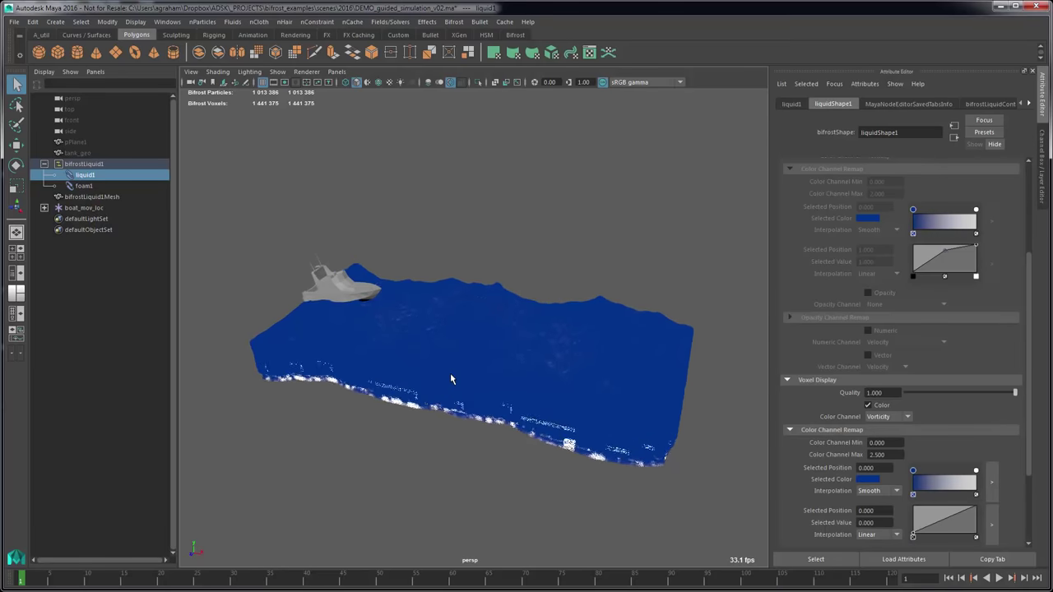
# Return liquidShape1 to the Particles display and turn off Voxels
pyautogui.scroll(4, 935, 216)
pyautogui.click(942, 214)
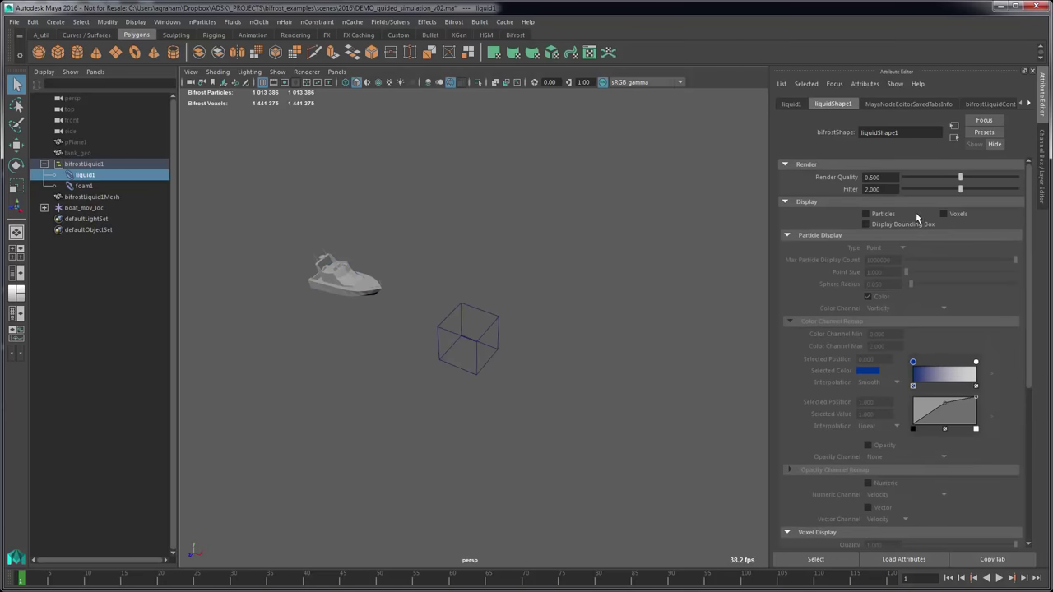
pyautogui.click(865, 214)
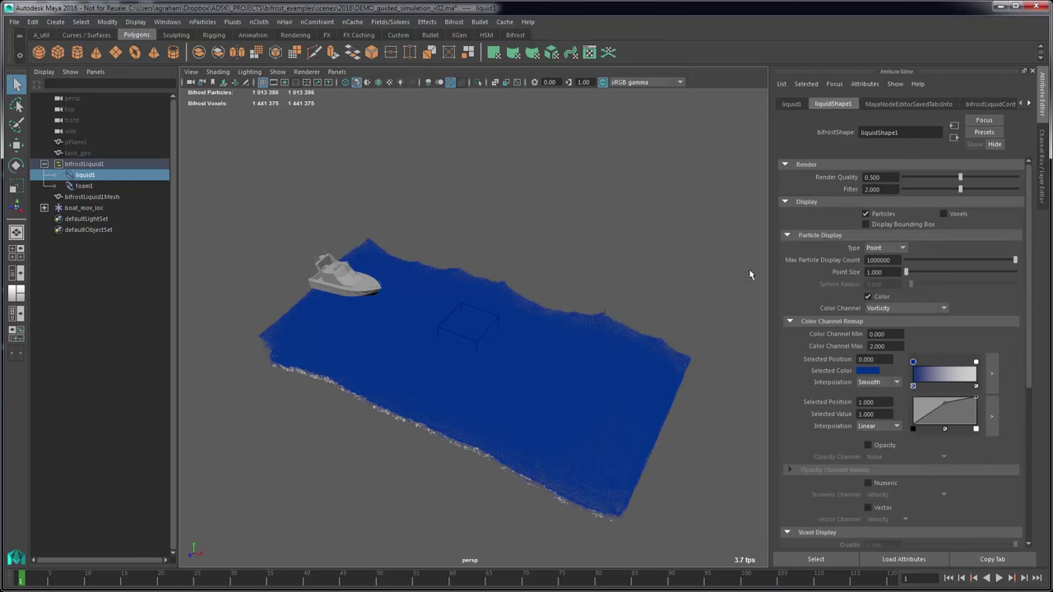
# Set the particle Point Size of foam1 to 3 and turn off Display Bounding Box
pyautogui.click(128, 186)
pyautogui.doubleClick(886, 272)
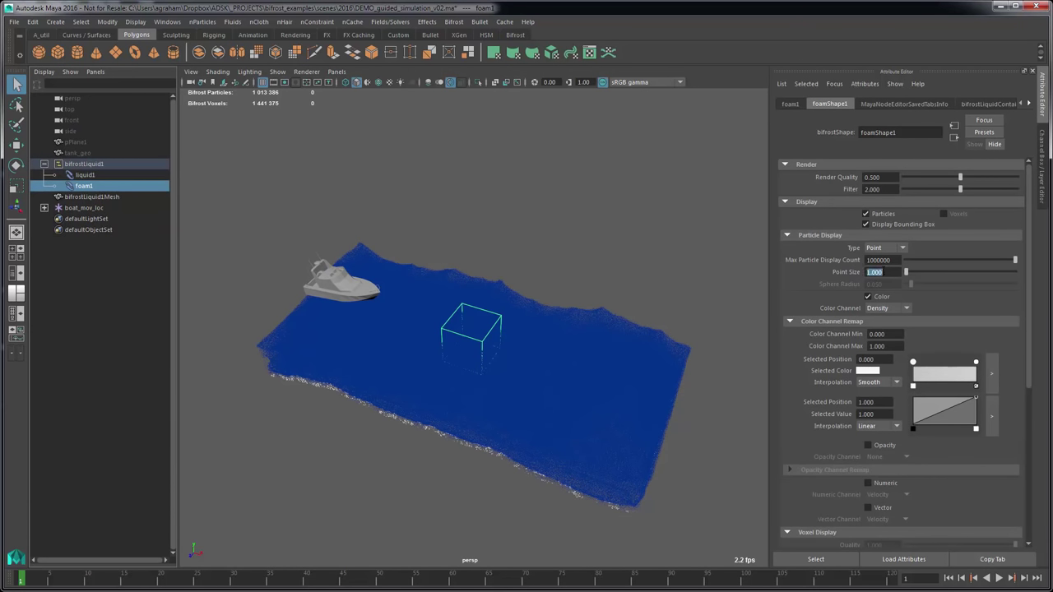
pyautogui.write('3')
pyautogui.press('Return')
pyautogui.click(895, 225)
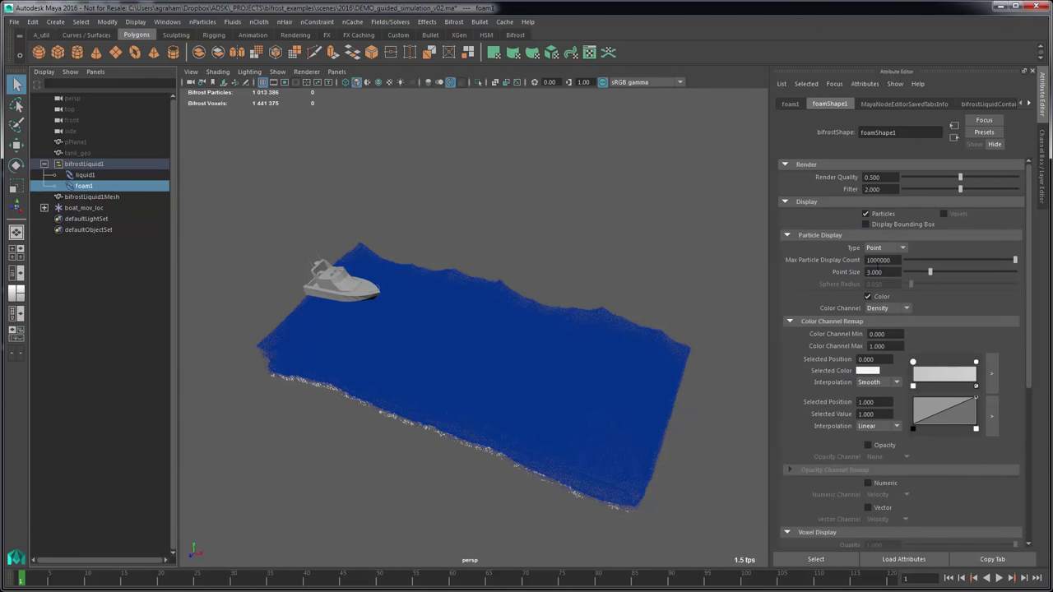
# Review the Foam Emission settings of bifrostLiquidContainer1, including Min Liquid Speed, Min Liquid Churn and Min Liquid Curvature
pyautogui.click(999, 103)
pyautogui.scroll(-2, 946, 321)
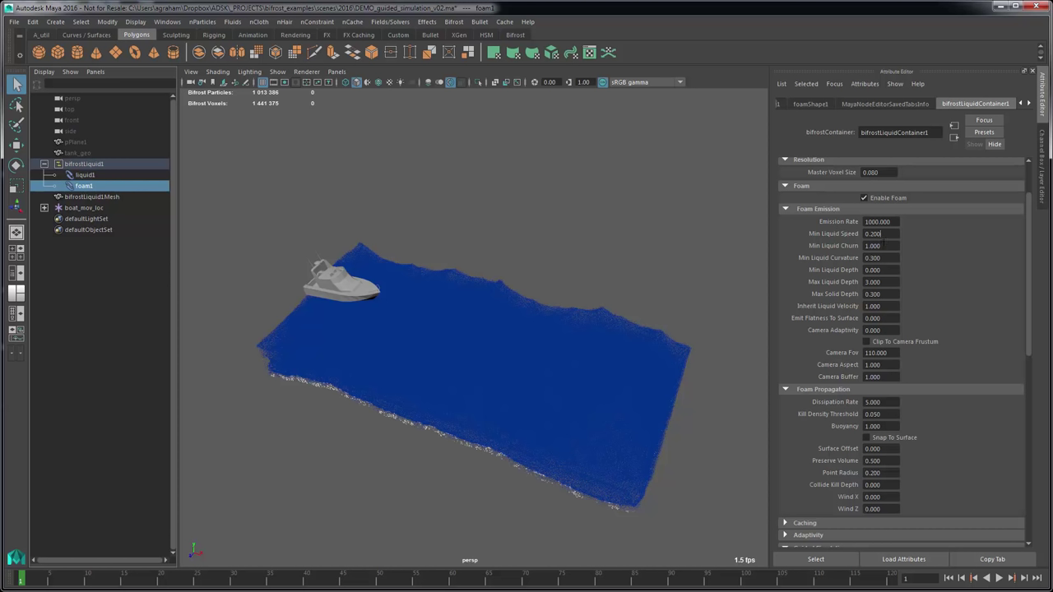
pyautogui.moveTo(882, 234); pyautogui.dragTo(854, 247)
pyautogui.doubleClick(893, 258)
pyautogui.click(892, 234)
pyautogui.moveTo(893, 233); pyautogui.dragTo(860, 244)
pyautogui.keyDown('alt'); pyautogui.moveTo(469, 275); pyautogui.dragTo(467, 261); pyautogui.keyUp('alt')
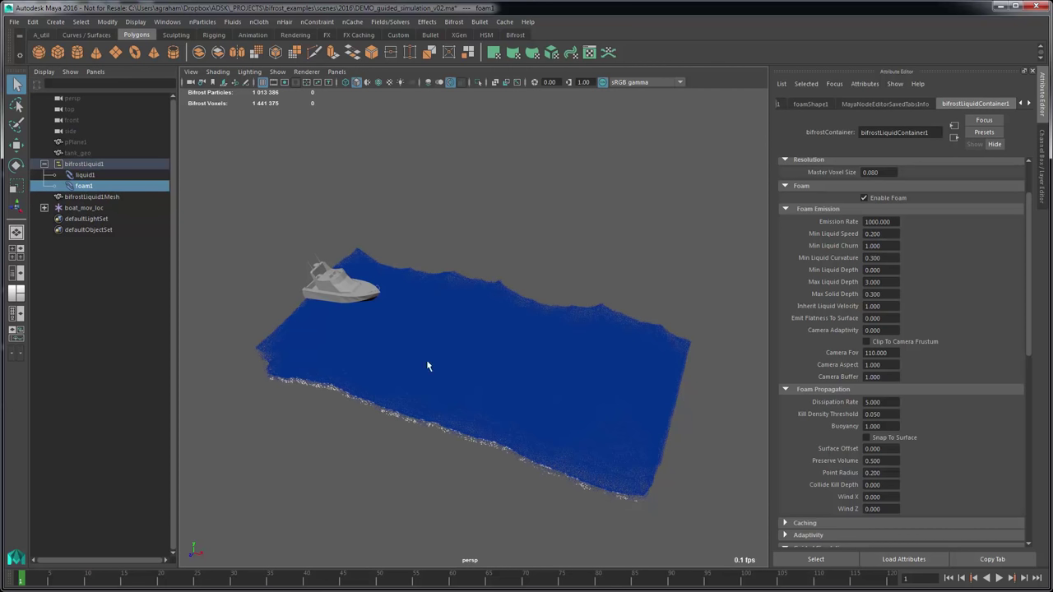
# Set the particle Color Channel of liquid1 to Velocity
pyautogui.click(90, 179)
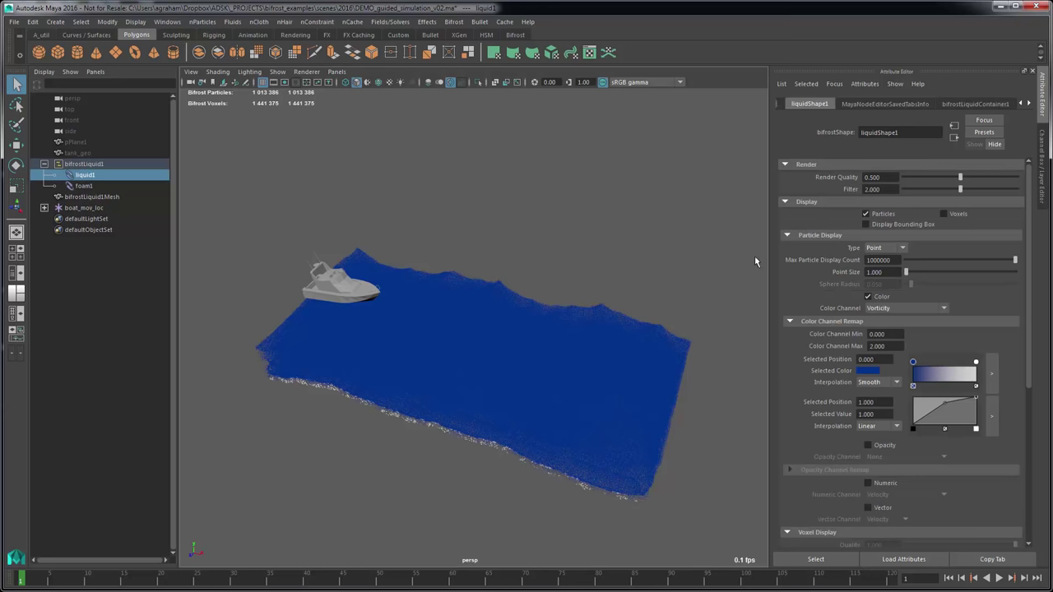
pyautogui.click(920, 308)
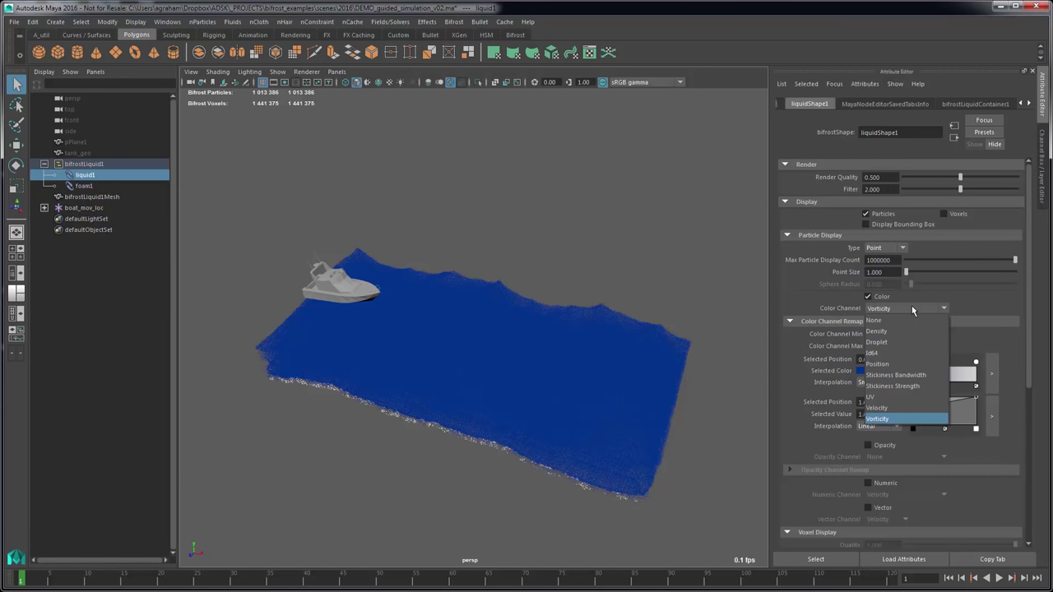
pyautogui.click(899, 407)
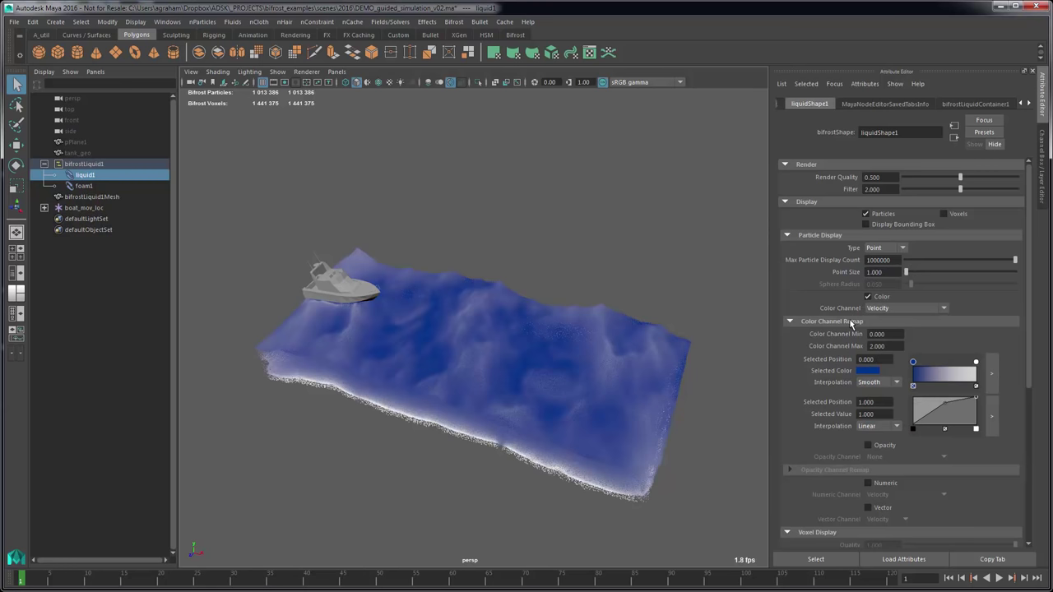
# Play the simulation from frame 1 to frame 5 to check the velocity coloring
pyautogui.moveTo(487, 251)
pyautogui.keyDown('alt'); pyautogui.mouseDown()
pyautogui.moveTo(501, 238)
pyautogui.moveTo(490, 246)
pyautogui.mouseUp(); pyautogui.keyUp('alt')
pyautogui.hotkey('alt', 'v')
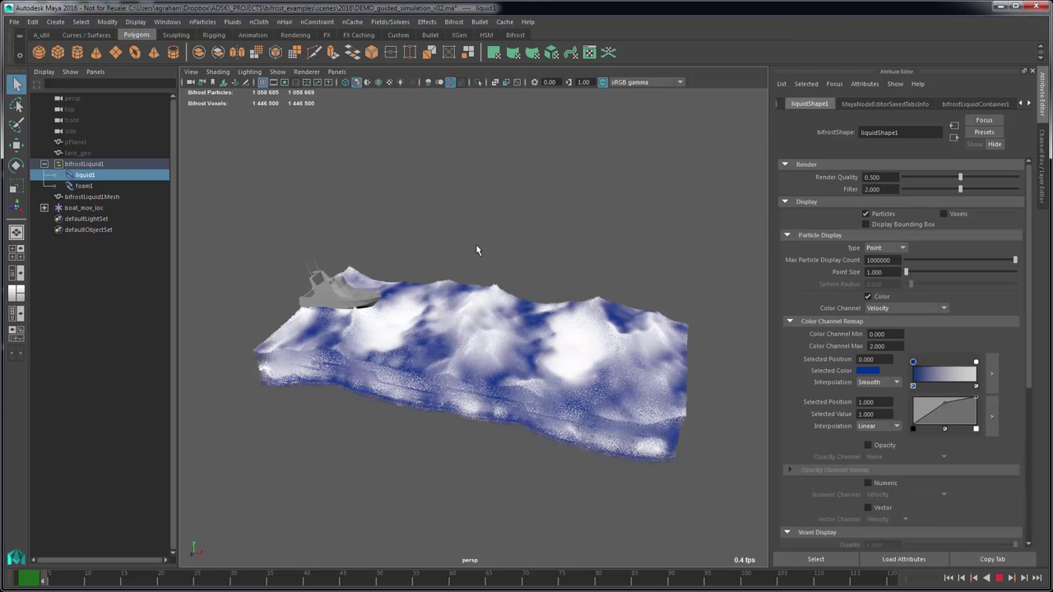
pyautogui.click(539, 243)
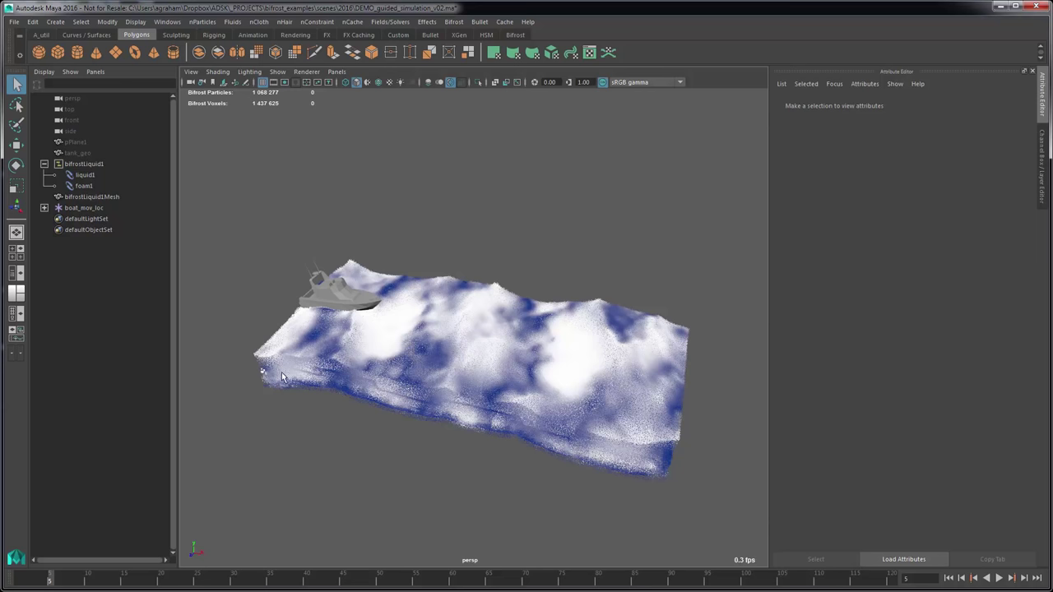
# Set the particle Color Channel Max of liquid1 to 5
pyautogui.click(87, 175)
pyautogui.doubleClick(885, 346)
pyautogui.write('5')
pyautogui.press('Return')
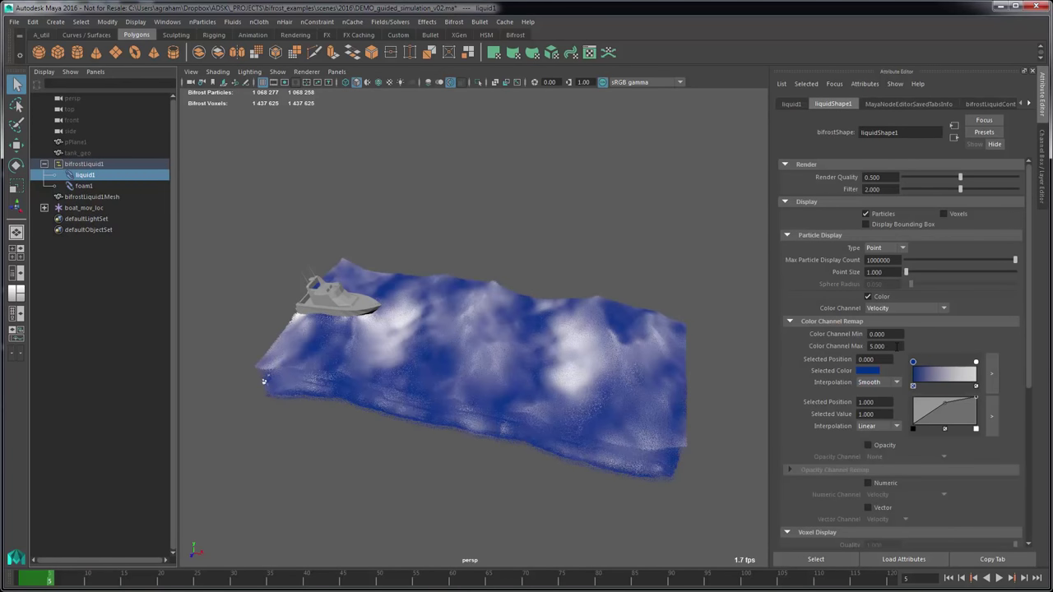
# Change the high-end color of liquidShape1's particle color ramp to red
pyautogui.click(976, 363)
pyautogui.click(866, 371)
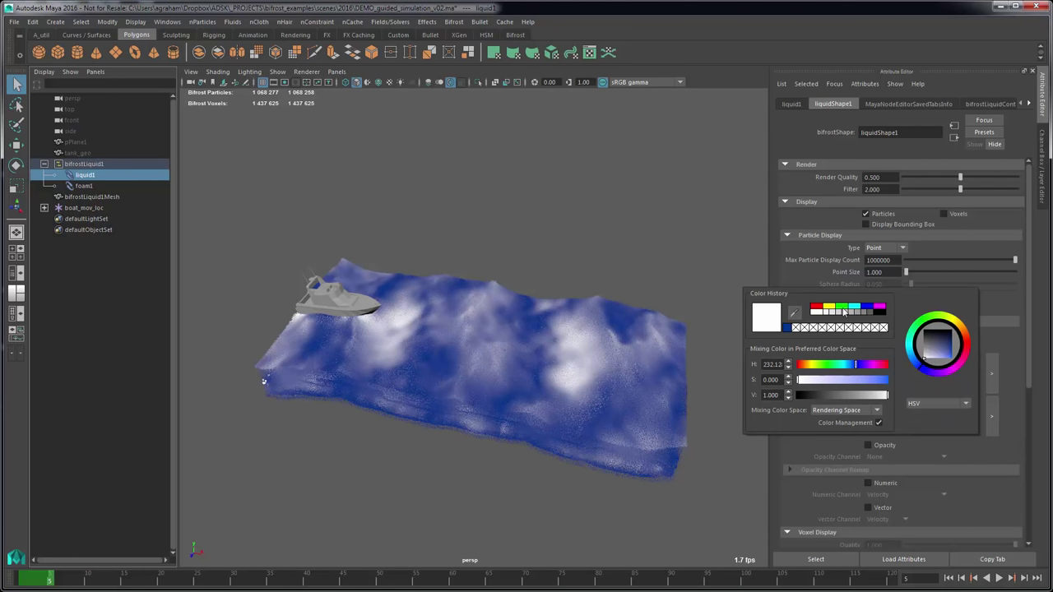
pyautogui.click(818, 307)
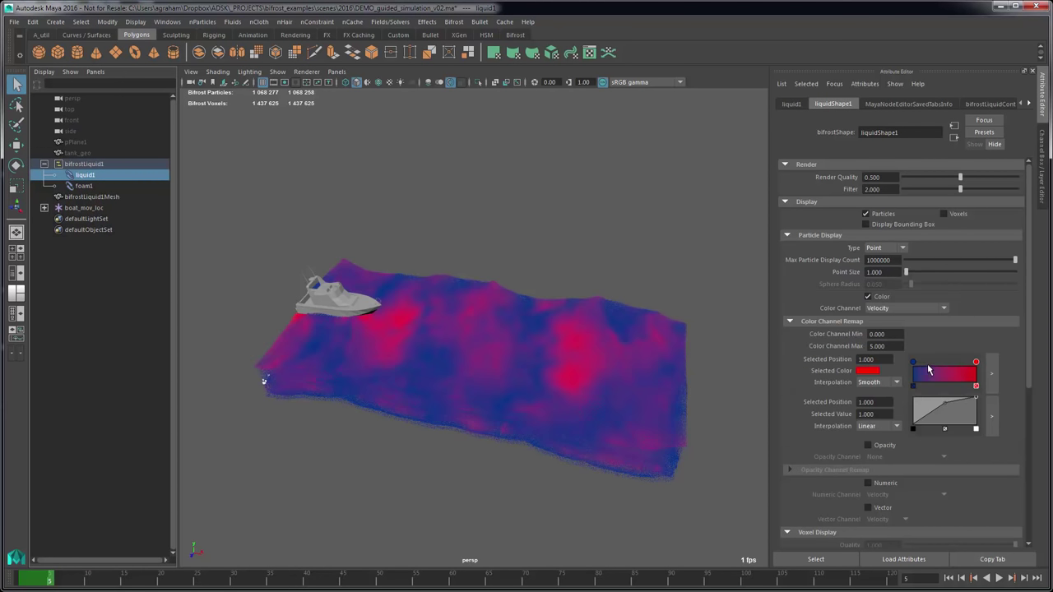
# Add a green color point at position 0.5 on the particle color ramp and inspect the velocity around the boat
pyautogui.click(942, 372)
pyautogui.doubleClick(872, 360)
pyautogui.write('0.5')
pyautogui.press('Return')
pyautogui.click(874, 372)
pyautogui.click(852, 339)
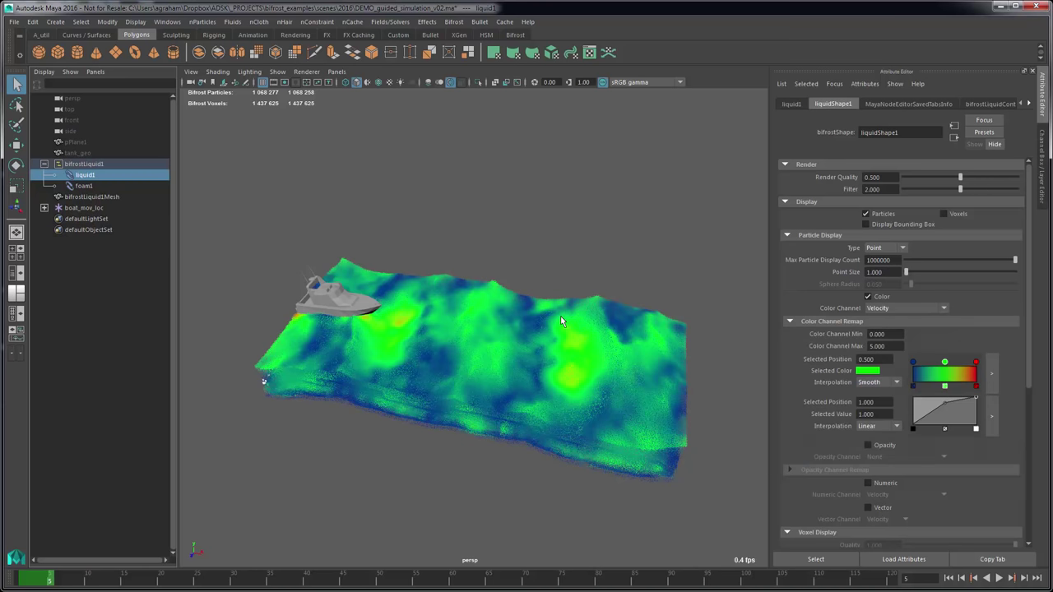
pyautogui.keyDown('alt'); pyautogui.moveTo(407, 357); pyautogui.dragTo(437, 326); pyautogui.keyUp('alt')
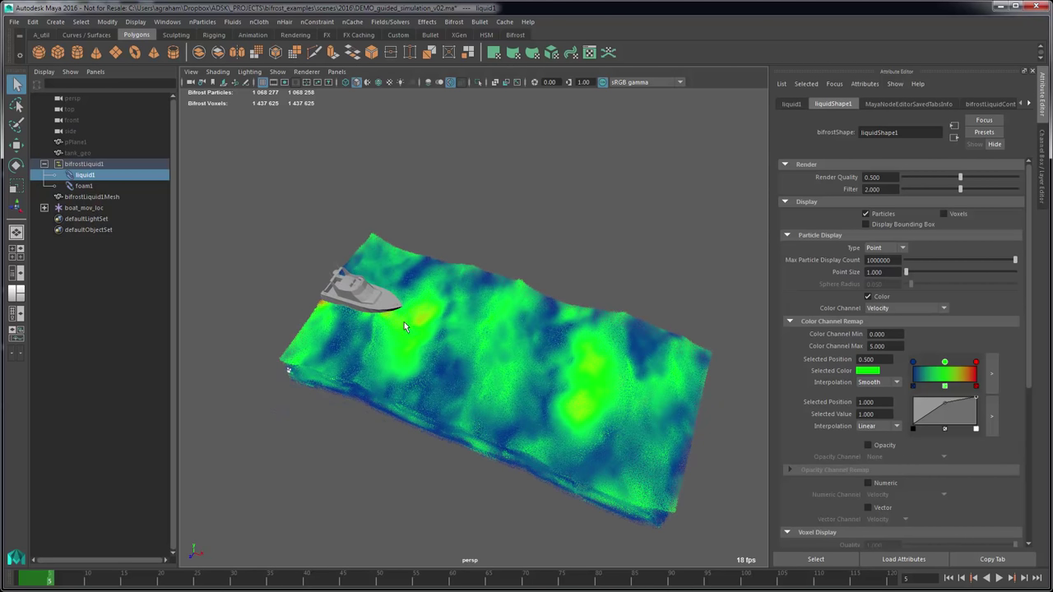
# Run the simulation playback and examine the velocity coloring across the waves and around the boat
pyautogui.hotkey('alt', 'v')
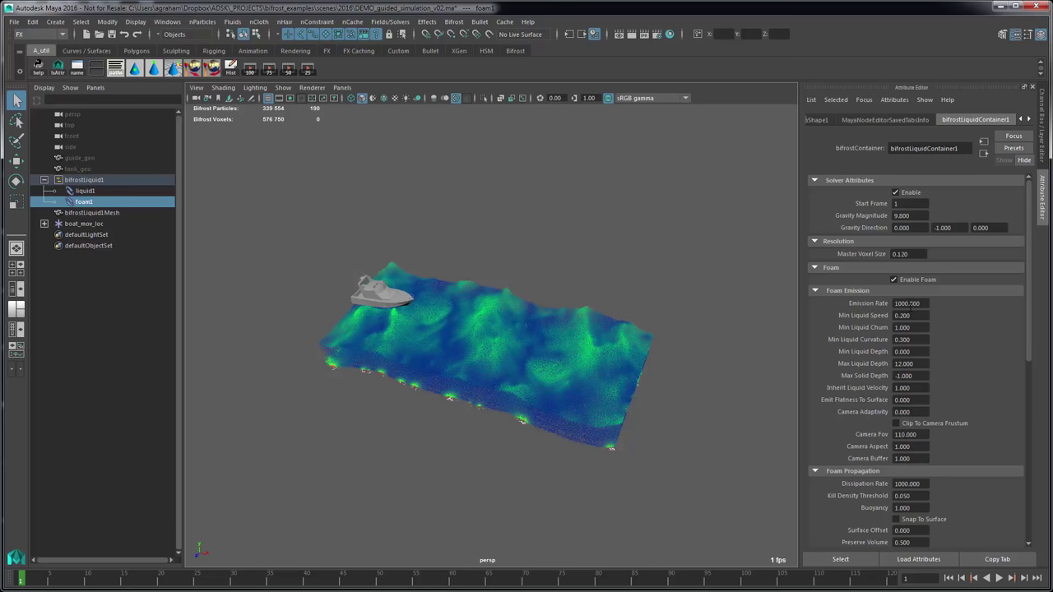
pyautogui.keyDown('alt'); pyautogui.moveTo(559, 376); pyautogui.dragTo(567, 376); pyautogui.keyUp('alt')
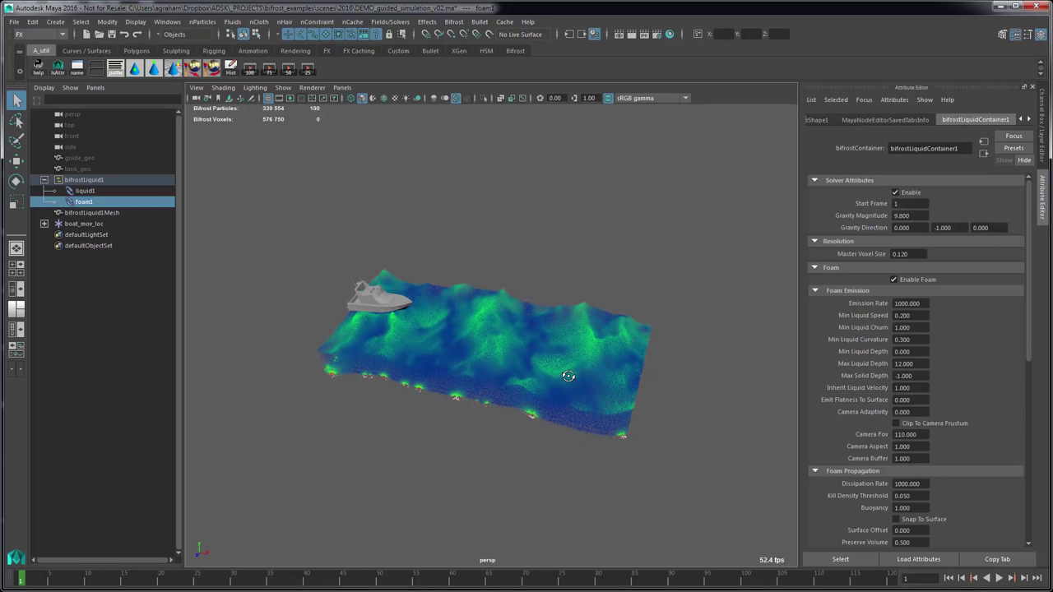
pyautogui.scroll(2, 558, 393)
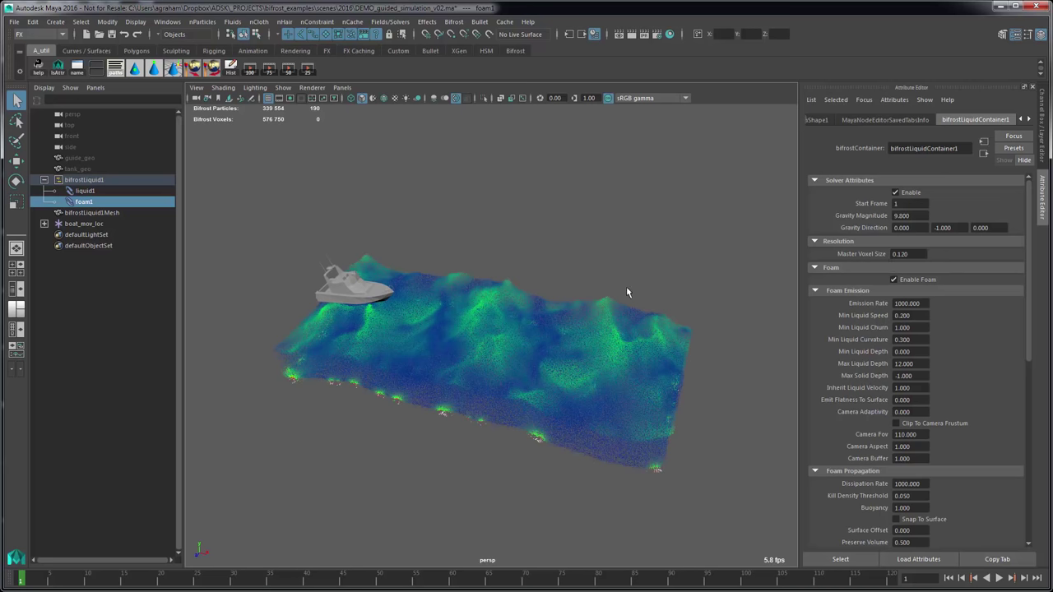
pyautogui.moveTo(567, 343)
pyautogui.keyDown('alt'); pyautogui.mouseDown()
pyautogui.moveTo(611, 332)
pyautogui.moveTo(562, 351)
pyautogui.mouseUp(); pyautogui.keyUp('alt')
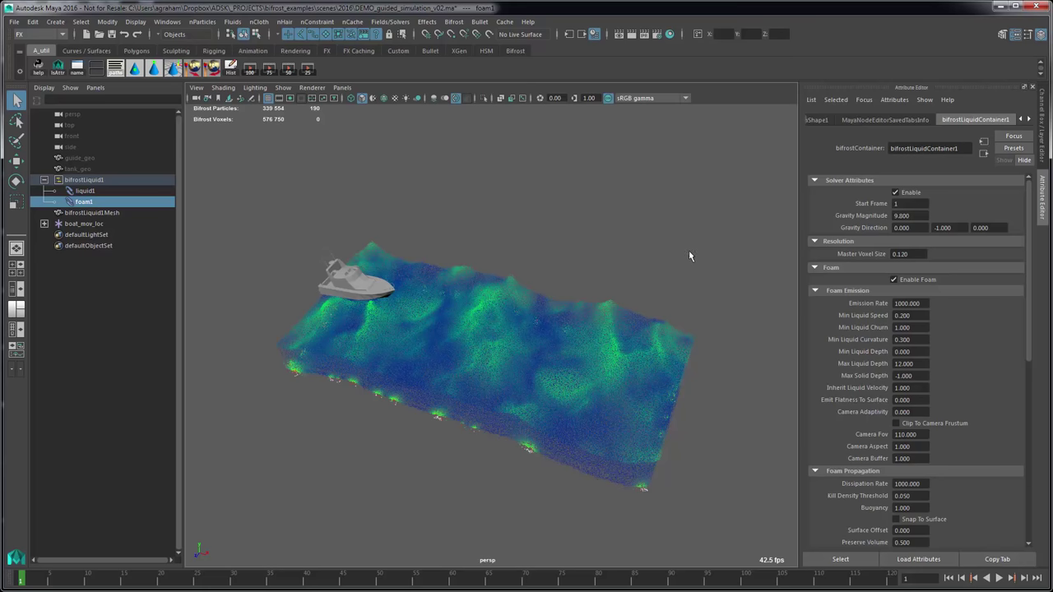
pyautogui.keyDown('alt'); pyautogui.moveTo(689, 257); pyautogui.dragTo(647, 323); pyautogui.keyUp('alt')
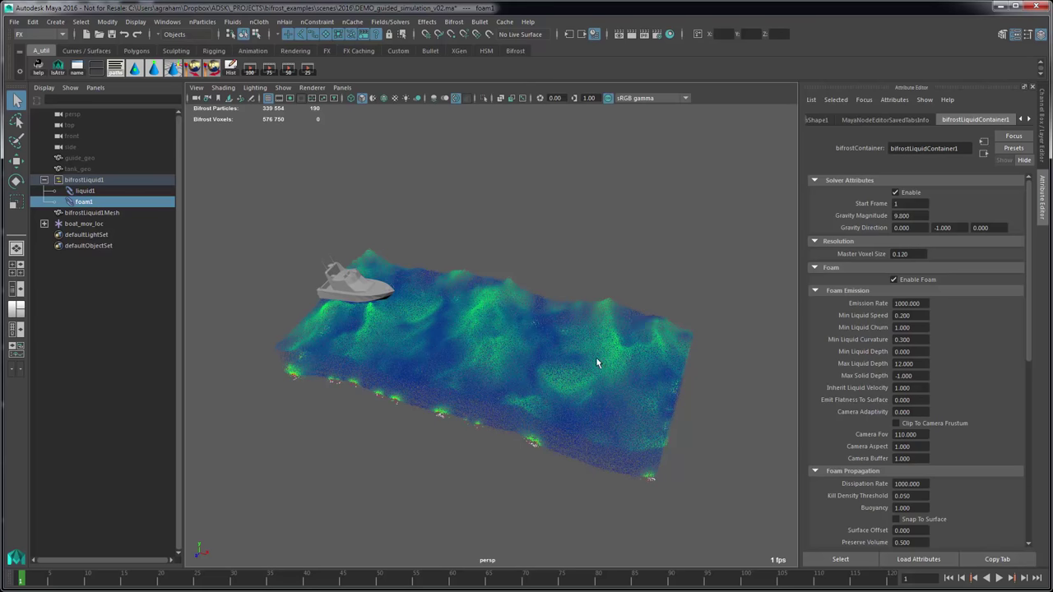
# Try Color Channel Max values of 2 and 0.5 on liquidShape1 to compare the velocity coloring
pyautogui.click(816, 121)
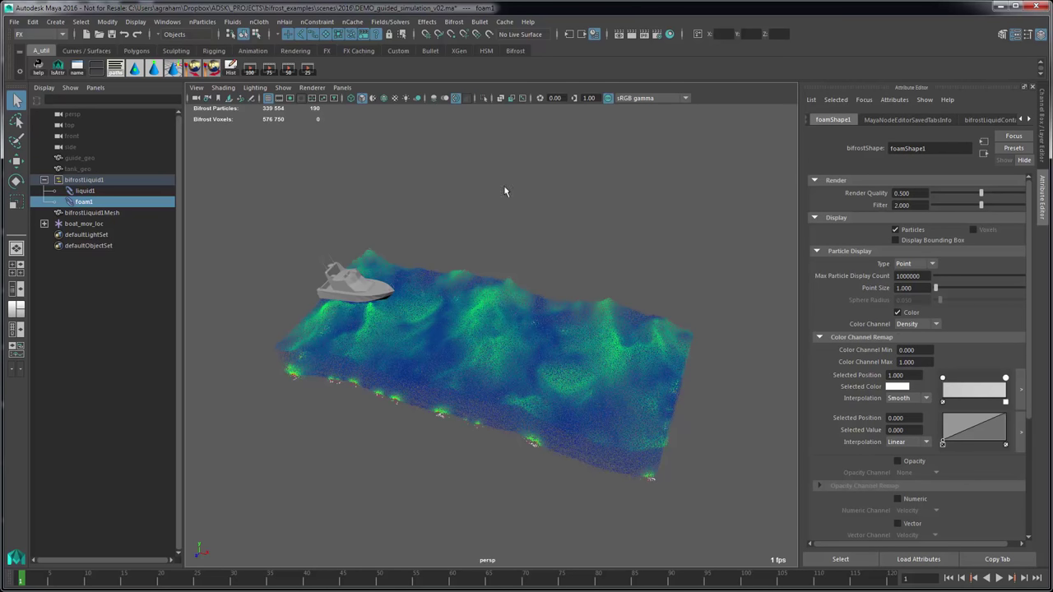
pyautogui.click(119, 191)
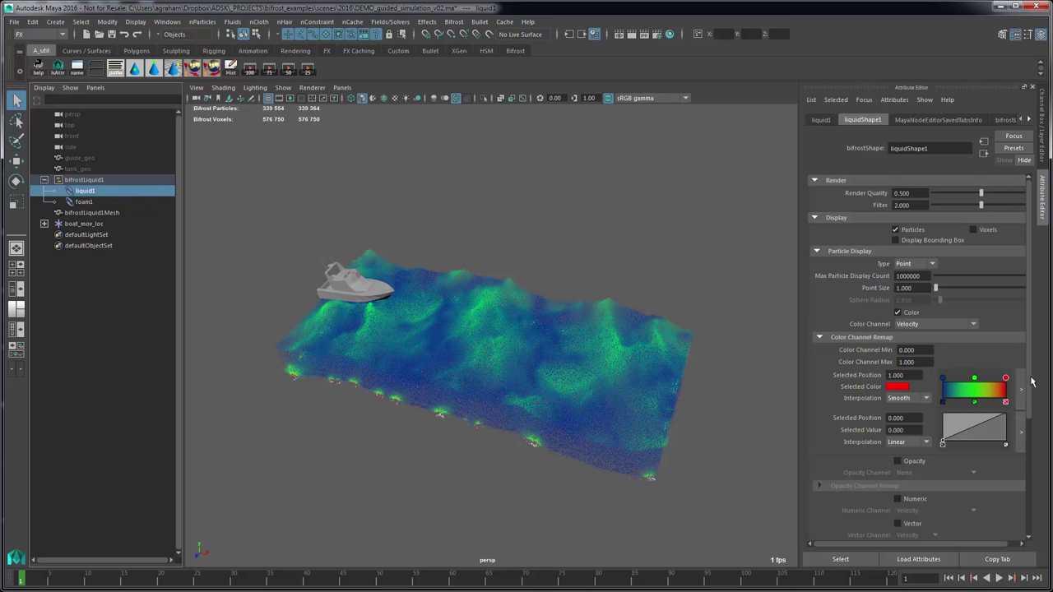
pyautogui.doubleClick(925, 362)
pyautogui.write('2')
pyautogui.press('Return')
pyautogui.doubleClick(921, 362)
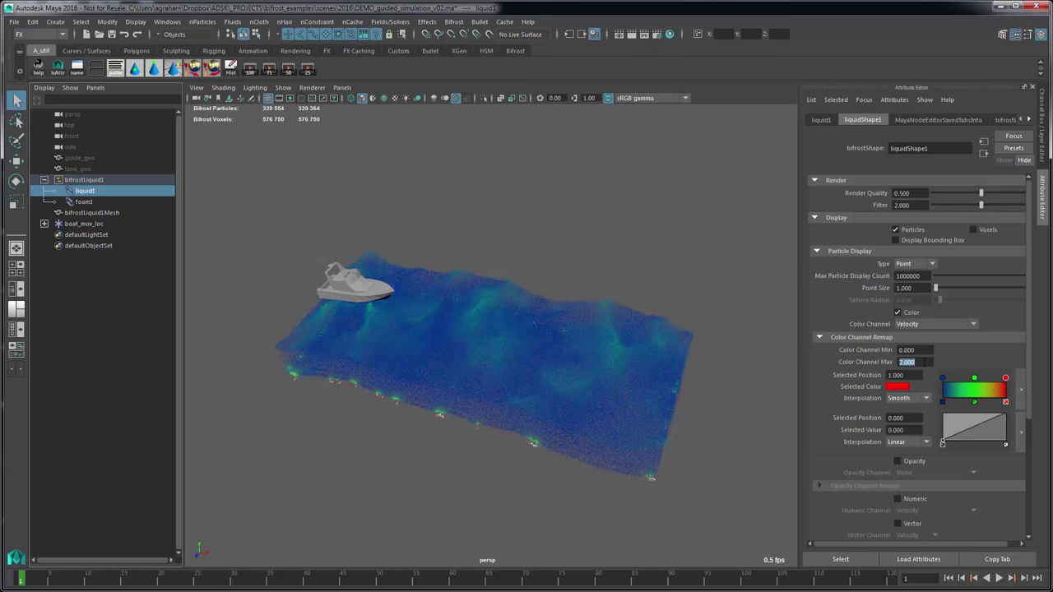
pyautogui.write('0.5')
pyautogui.press('Return')
pyautogui.moveTo(456, 402)
pyautogui.keyDown('alt'); pyautogui.mouseDown()
pyautogui.moveTo(496, 341)
pyautogui.moveTo(453, 359)
pyautogui.moveTo(437, 404)
pyautogui.moveTo(452, 404)
pyautogui.mouseUp(); pyautogui.keyUp('alt')
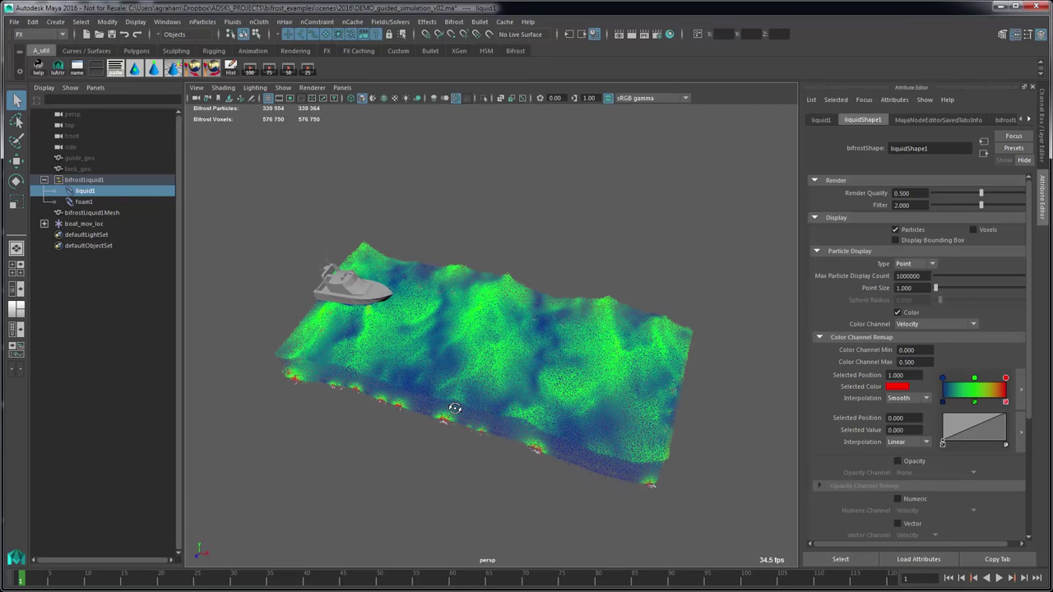
# Set liquidShape1's Color Channel Max back to 1 and inspect the ocean surface
pyautogui.doubleClick(922, 362)
pyautogui.write('1')
pyautogui.press('Return')
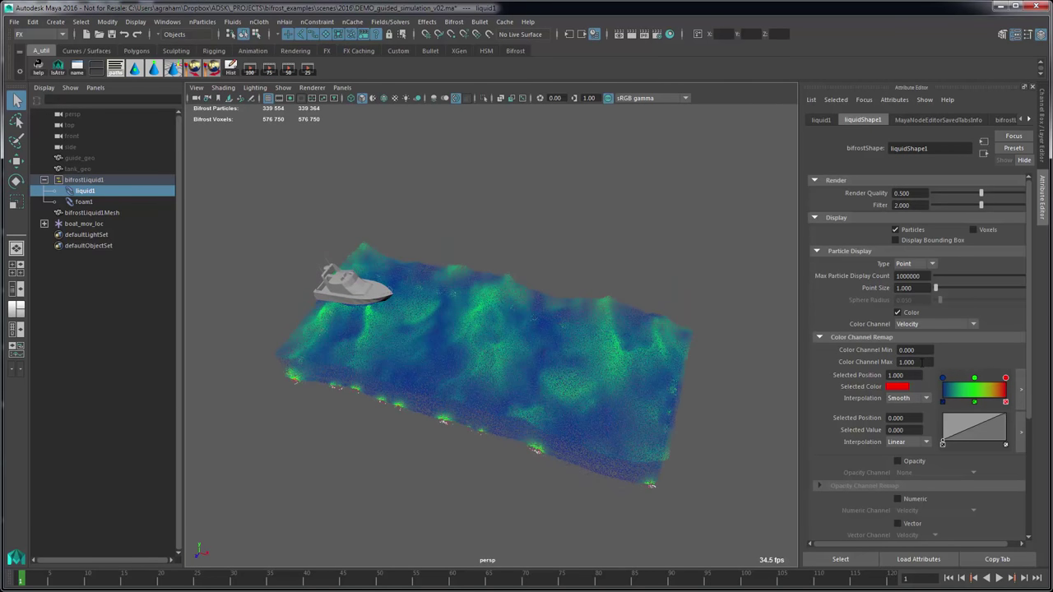
pyautogui.keyDown('alt'); pyautogui.moveTo(339, 356); pyautogui.dragTo(523, 346); pyautogui.keyUp('alt')
# Review the foam Emission Rate and Dissipation Rate of bifrostLiquidContainer1
pyautogui.click(158, 180)
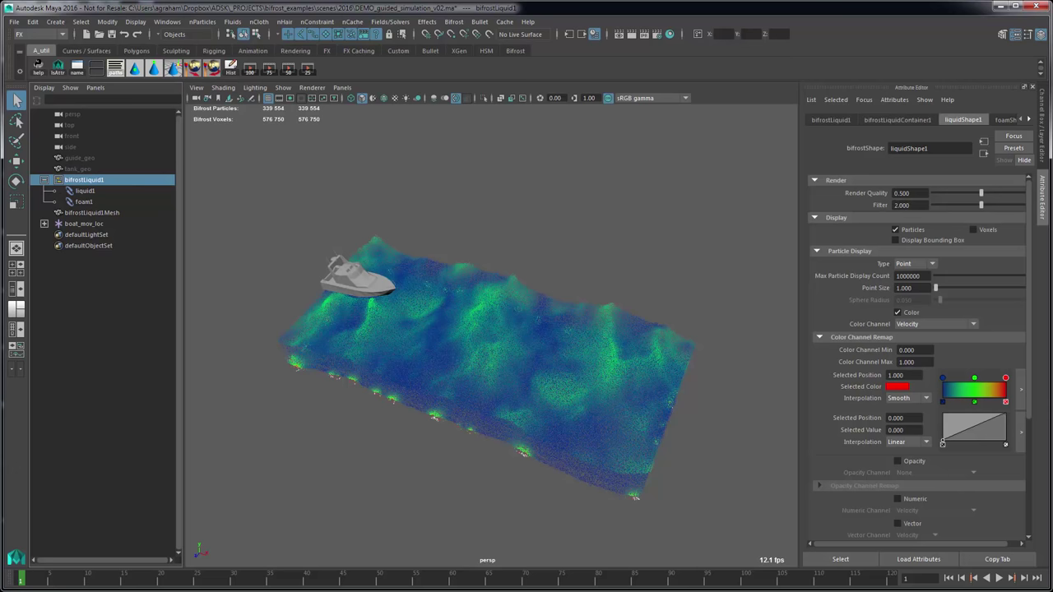
pyautogui.click(900, 119)
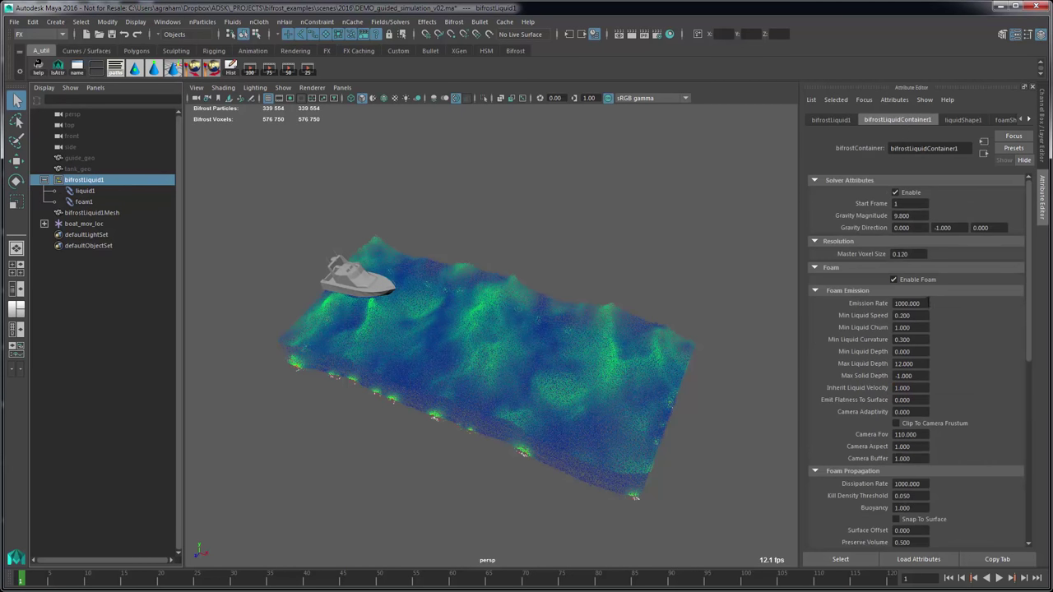
pyautogui.click(927, 303)
pyautogui.scroll(-2, 945, 330)
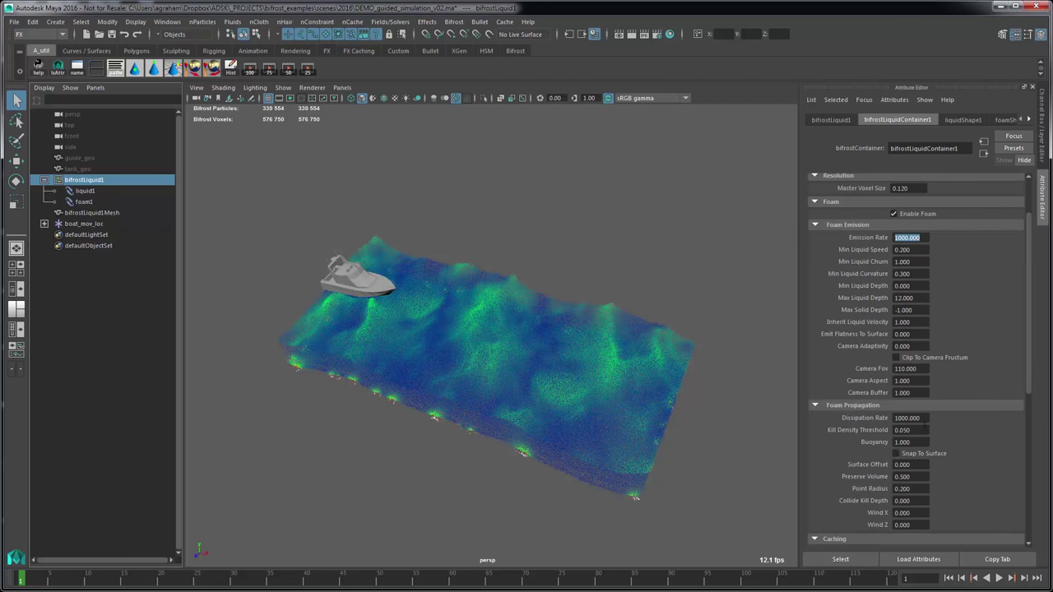
pyautogui.doubleClick(901, 418)
pyautogui.scroll(2, 986, 319)
# Set Min Liquid Speed, Min Liquid Churn and Min Liquid Curvature of bifrostLiquidContainer1 to 0
pyautogui.doubleClick(908, 316)
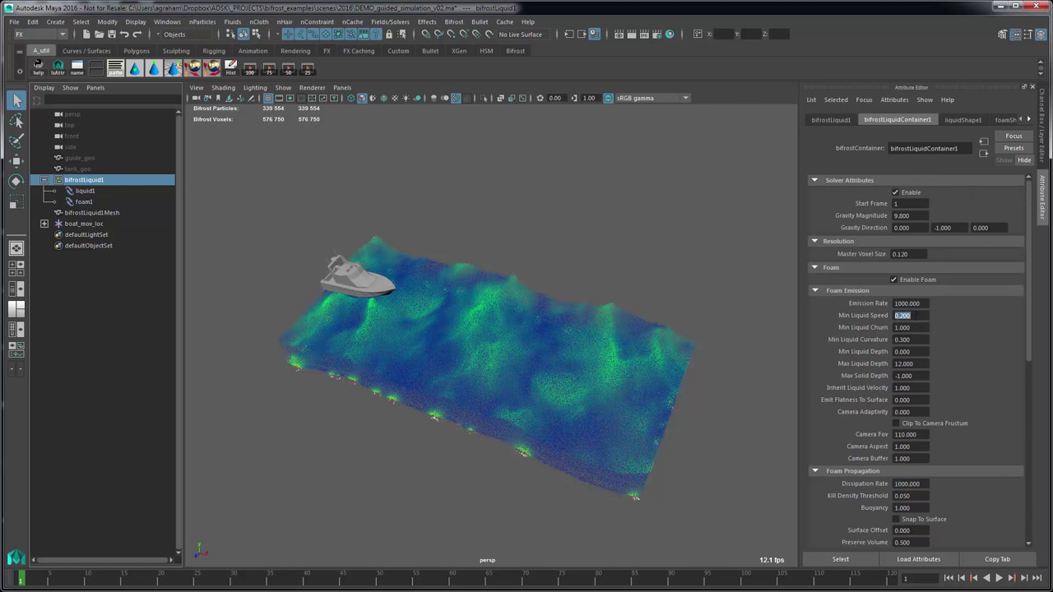
pyautogui.write('0')
pyautogui.press('Tab')
pyautogui.write('0')
pyautogui.press('Tab')
pyautogui.write('0')
pyautogui.press('Return')
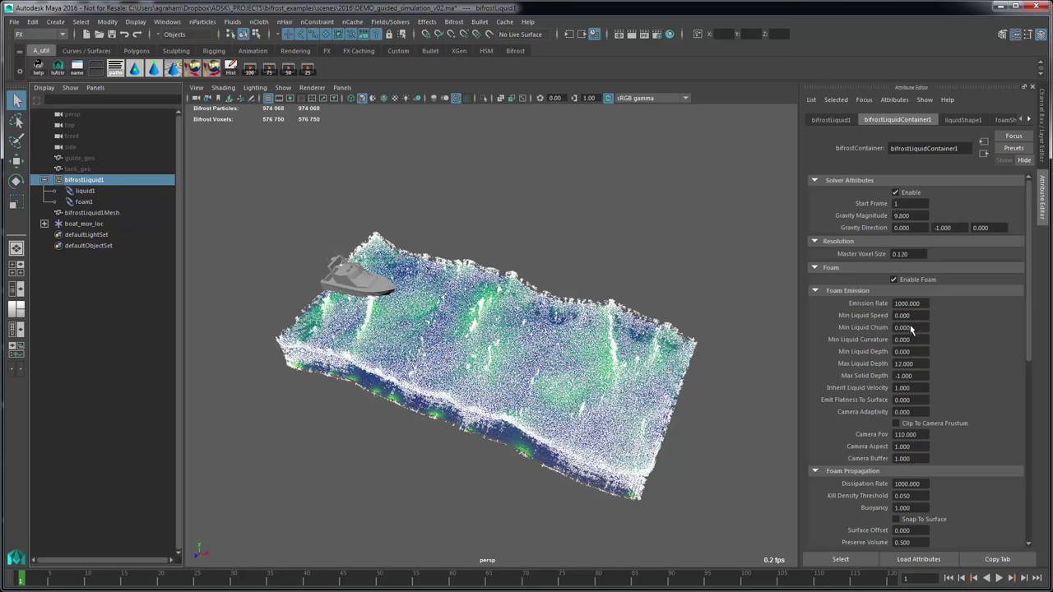
# Examine the foam coverage on the ocean, hiding foam1 to compare it with the liquid's velocity colors and showing it again
pyautogui.click(440, 308)
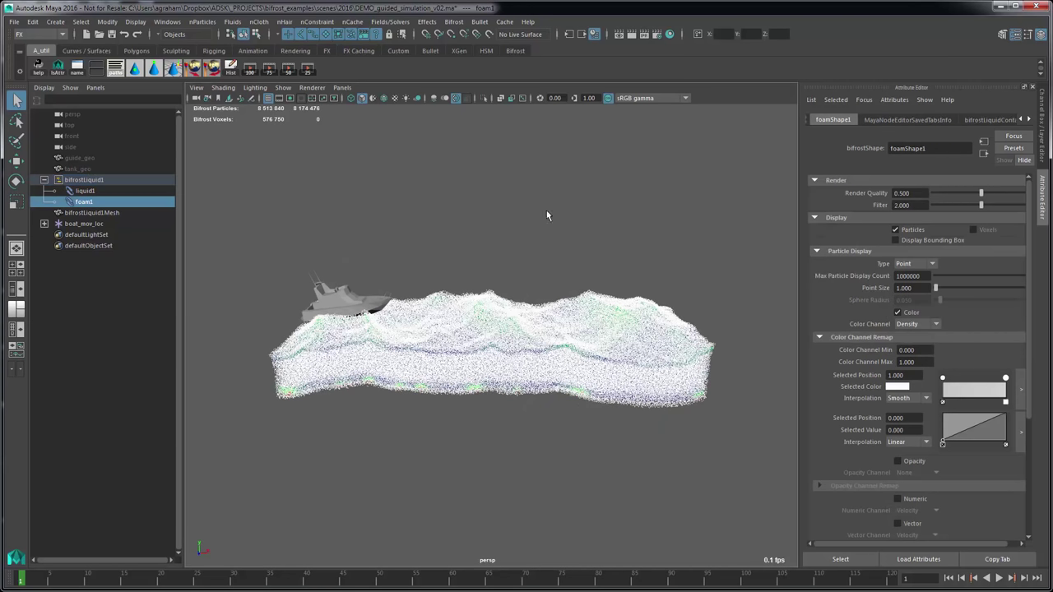
pyautogui.keyDown('alt'); pyautogui.moveTo(550, 211); pyautogui.dragTo(616, 234); pyautogui.keyUp('alt')
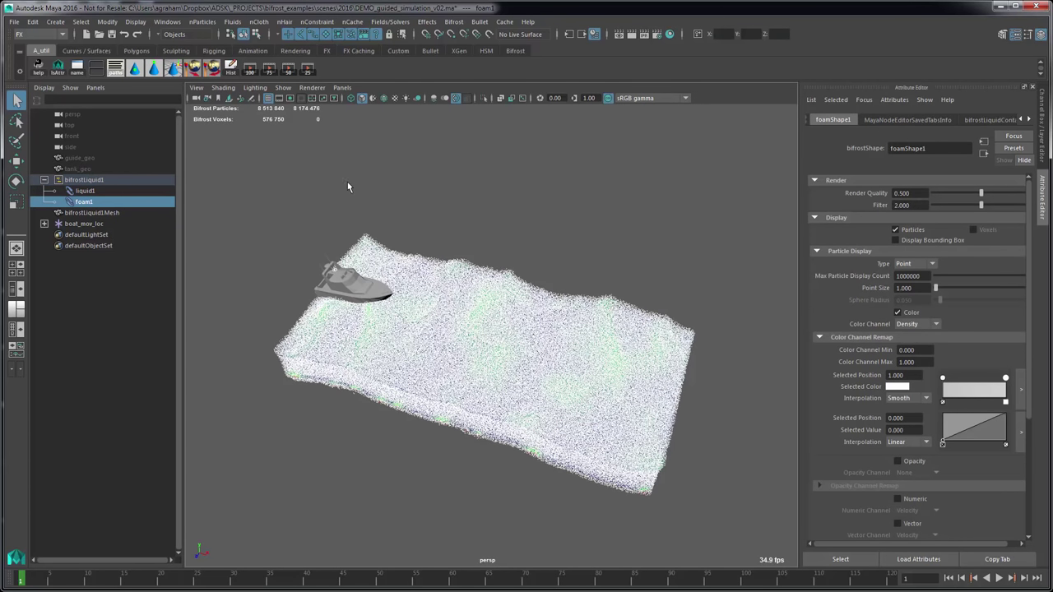
pyautogui.keyDown('alt'); pyautogui.moveTo(447, 306); pyautogui.dragTo(442, 286); pyautogui.keyUp('alt')
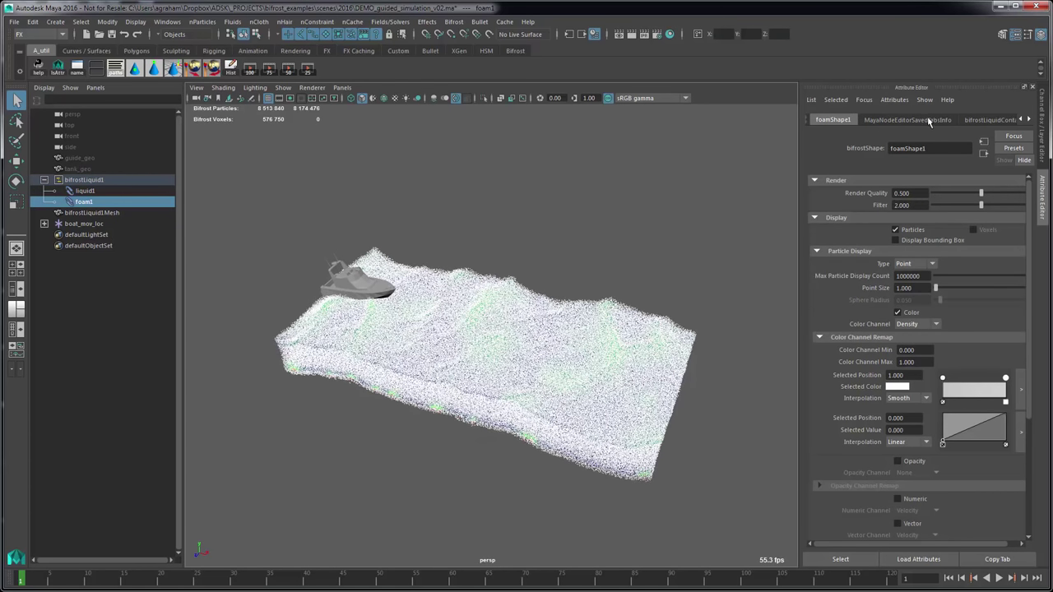
pyautogui.click(1005, 121)
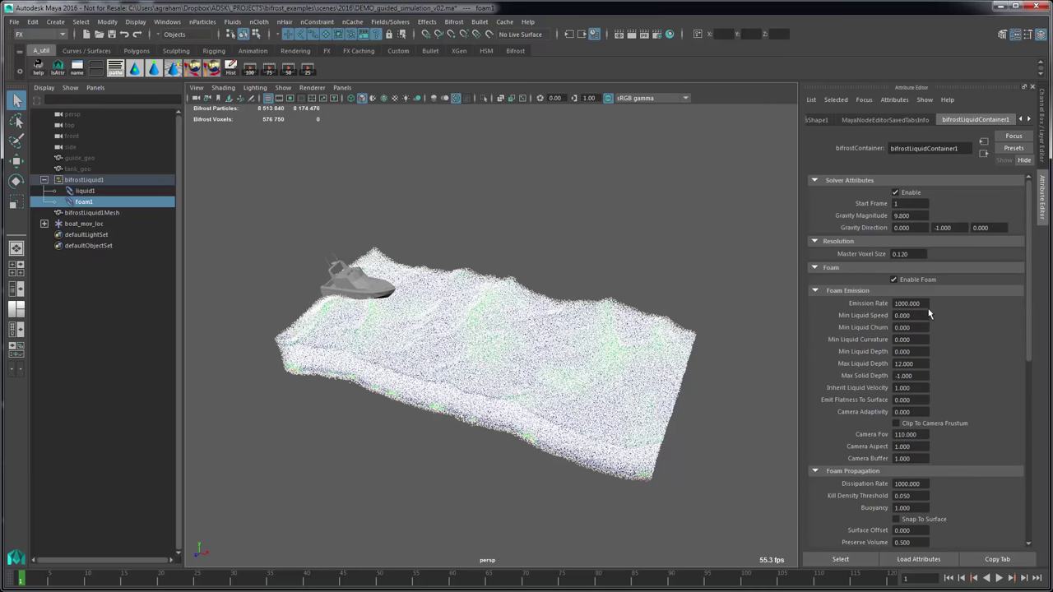
pyautogui.click(707, 319)
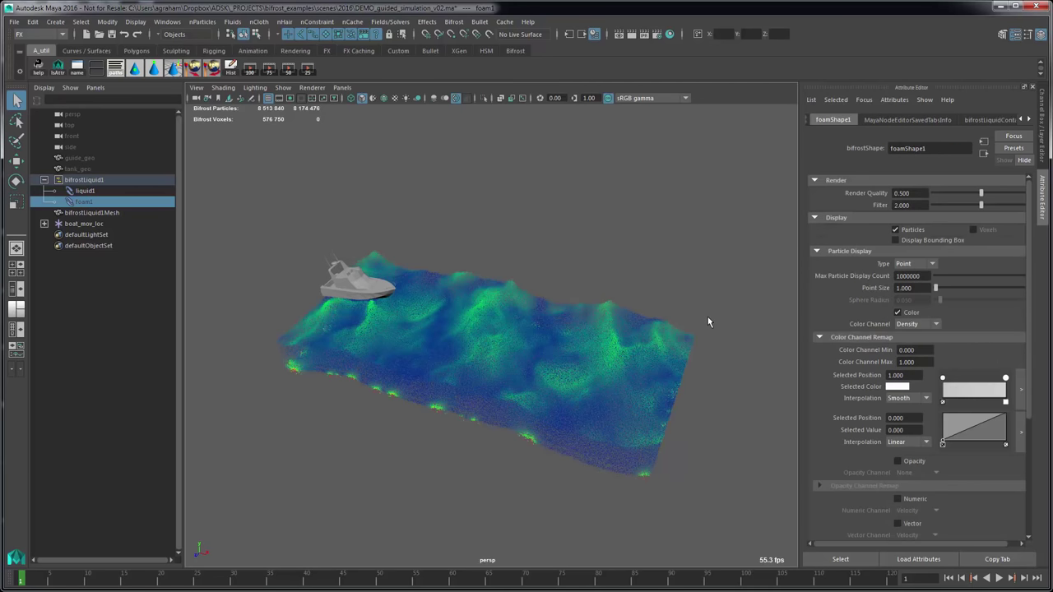
pyautogui.click(105, 192)
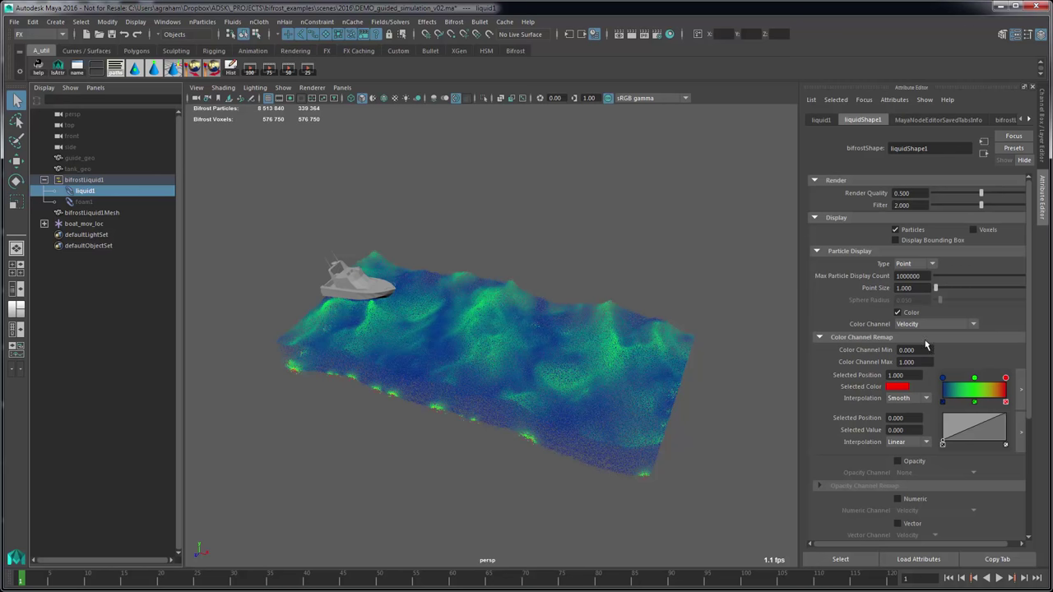
pyautogui.click(114, 181)
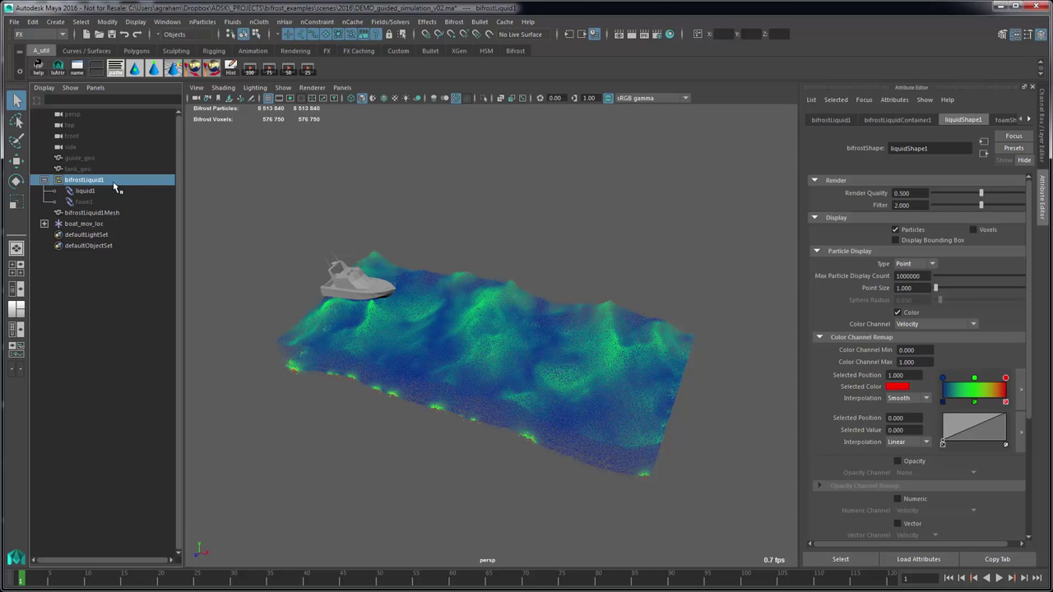
pyautogui.click(888, 122)
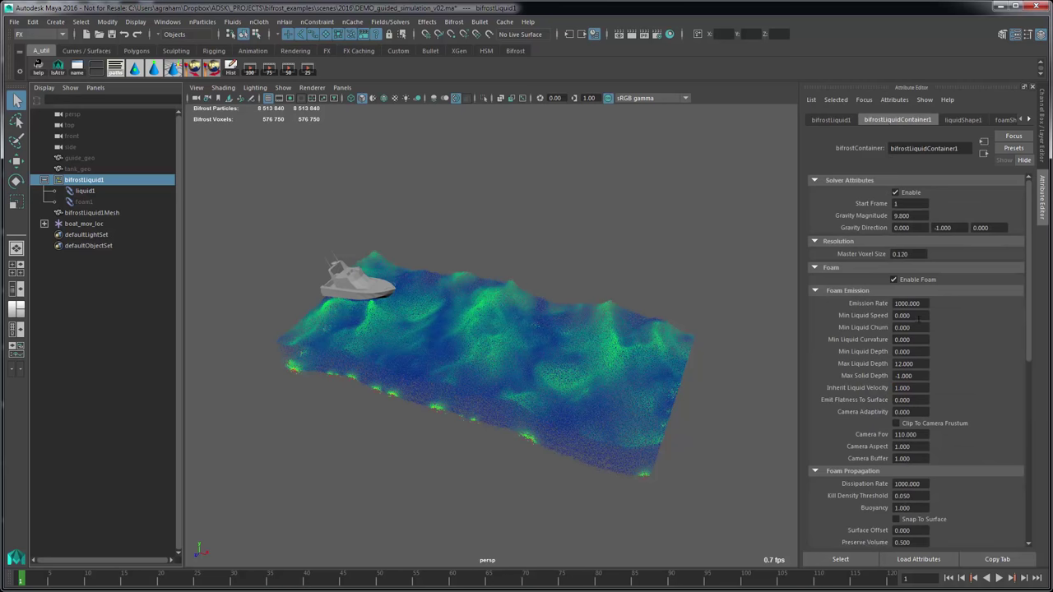
pyautogui.click(345, 251)
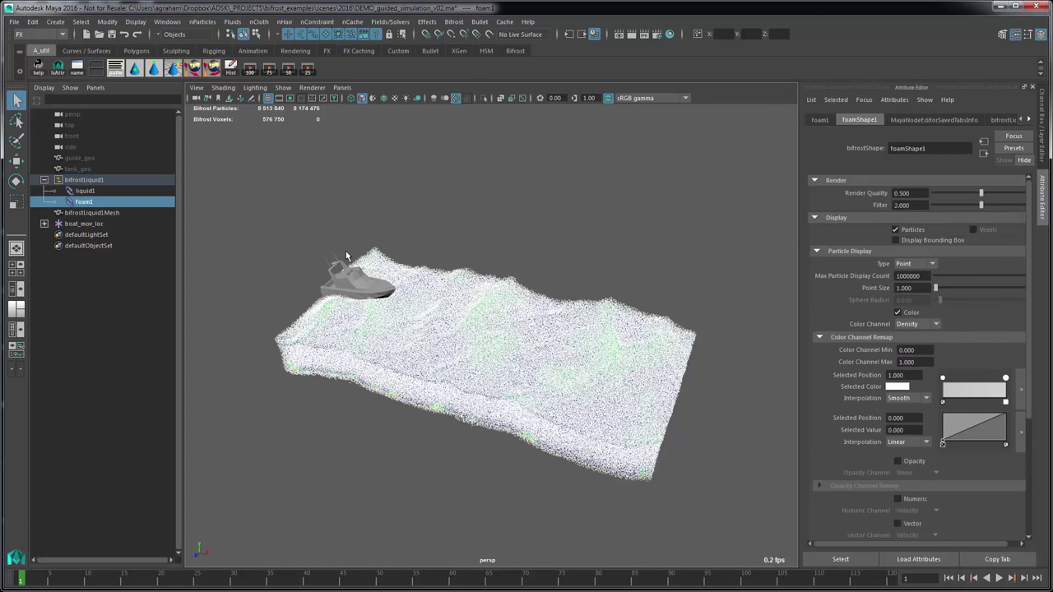
# Try a Min Liquid Speed of 0.2 and toggle foam1's visibility to compare the foam with the velocity coloring
pyautogui.click(1003, 121)
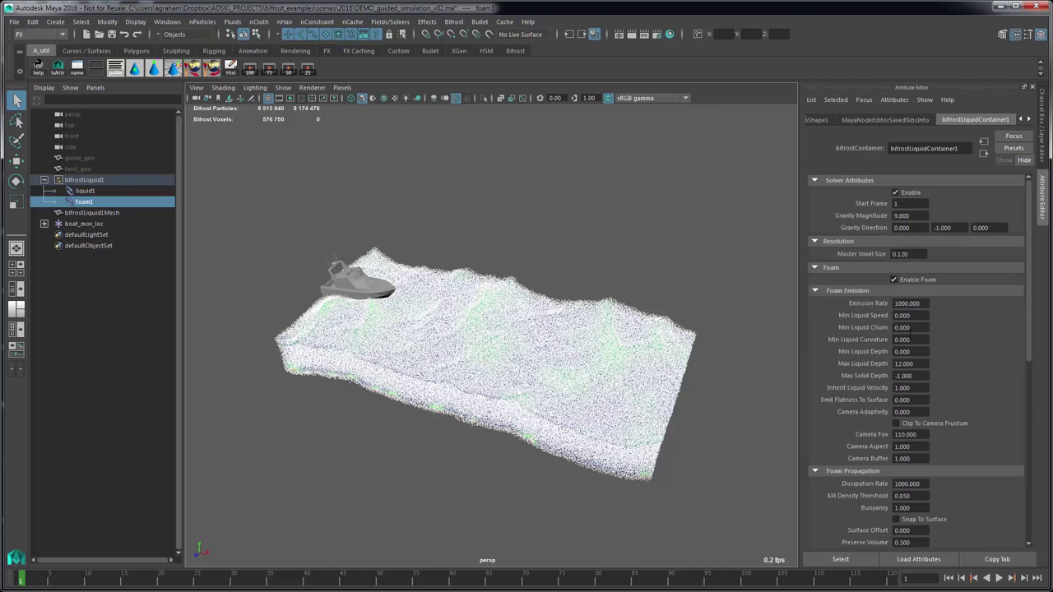
pyautogui.doubleClick(918, 318)
pyautogui.write('.2')
pyautogui.press('Return')
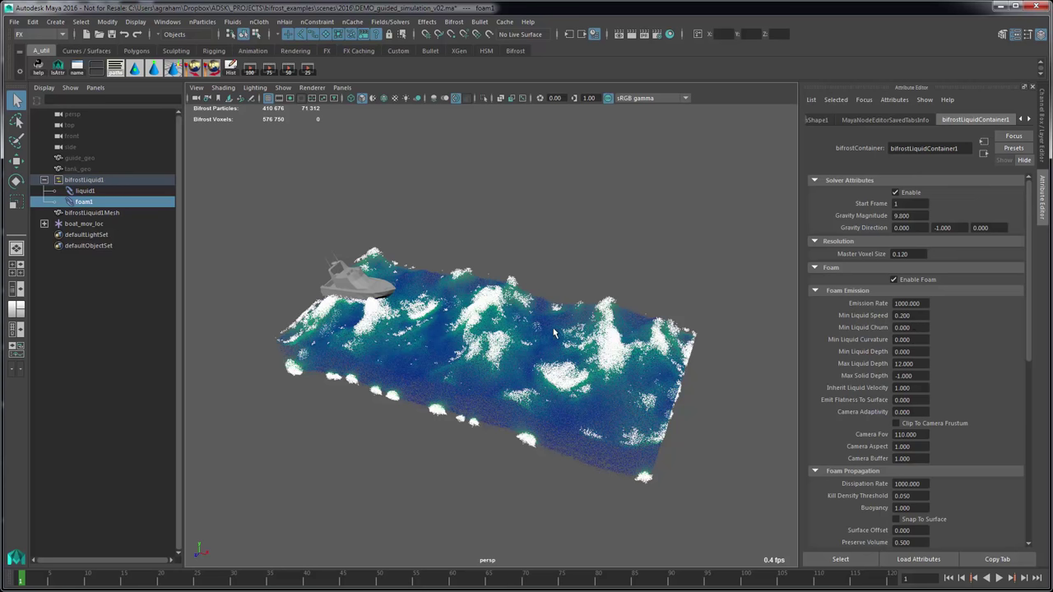
pyautogui.keyDown('alt'); pyautogui.moveTo(556, 334); pyautogui.dragTo(549, 377); pyautogui.keyUp('alt')
pyautogui.press('h')
pyautogui.press('h')
pyautogui.press('h')
pyautogui.press('h')
pyautogui.press('h')
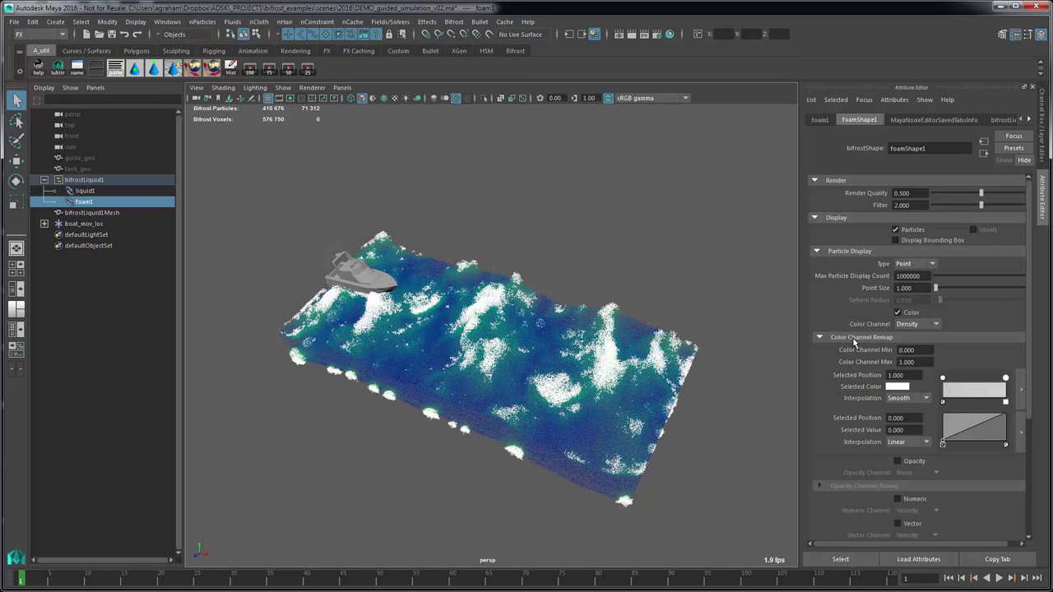
# Set Min Liquid Speed of bifrostLiquidContainer1 to 0.3 and inspect the foam on the wave crests
pyautogui.click(96, 180)
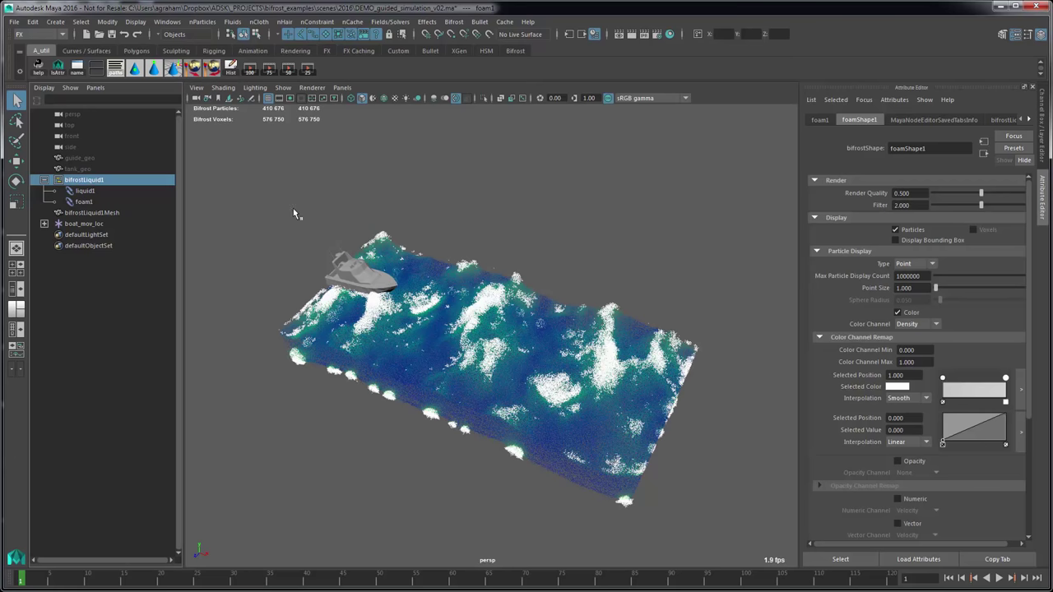
pyautogui.click(878, 120)
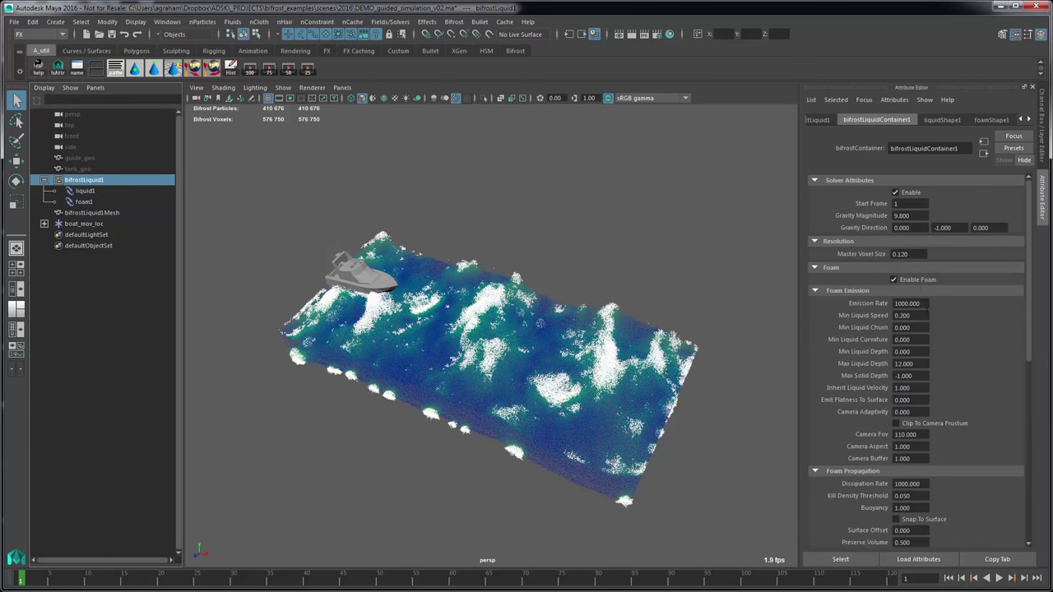
pyautogui.doubleClick(923, 316)
pyautogui.press('BackSpace')
pyautogui.write('.3')
pyautogui.press('Return')
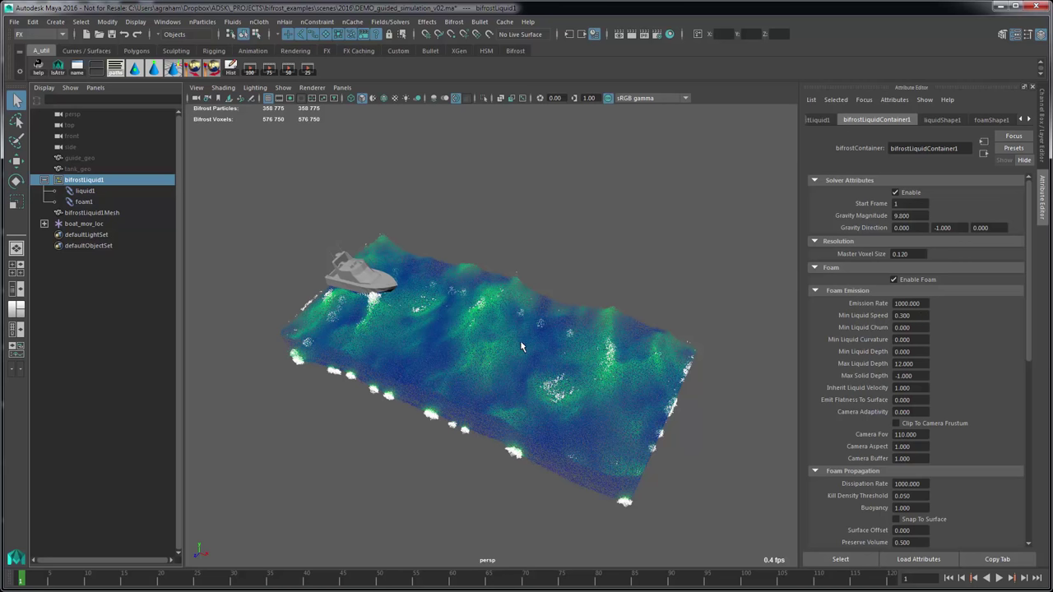
pyautogui.keyDown('alt'); pyautogui.moveTo(506, 356); pyautogui.dragTo(566, 380); pyautogui.keyUp('alt')
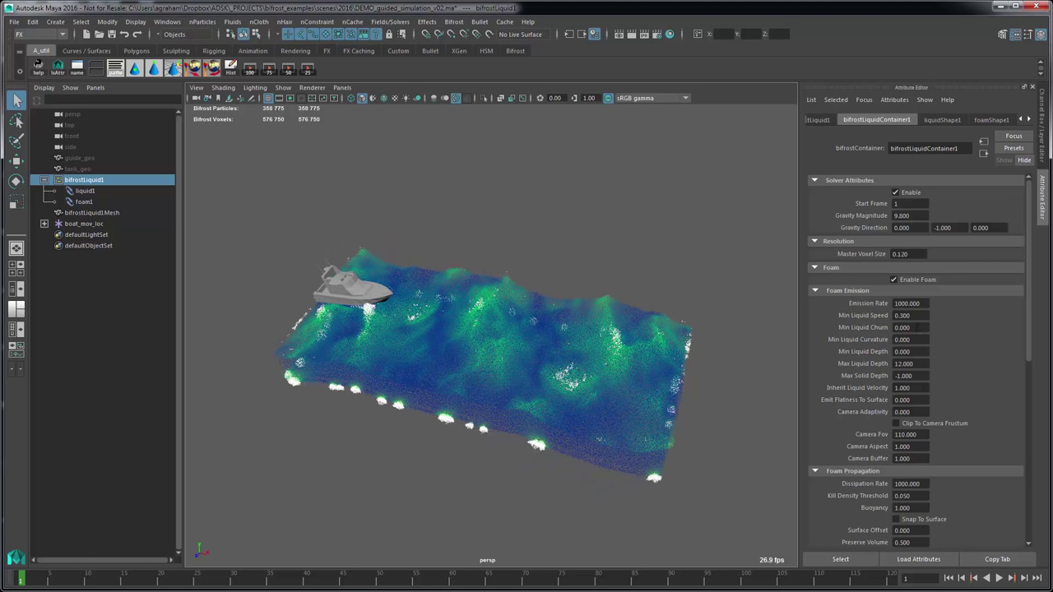
# Color liquidShape1's particles by Vorticity with a Color Channel Max of 50 and start the simulation playback
pyautogui.click(916, 315)
pyautogui.click(951, 123)
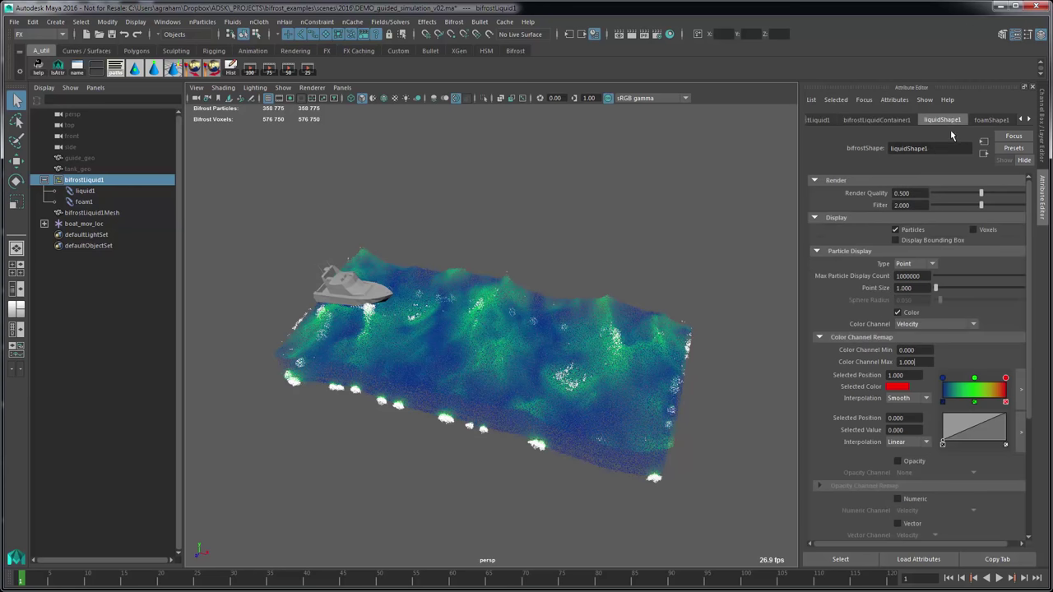
pyautogui.click(938, 324)
pyautogui.click(925, 437)
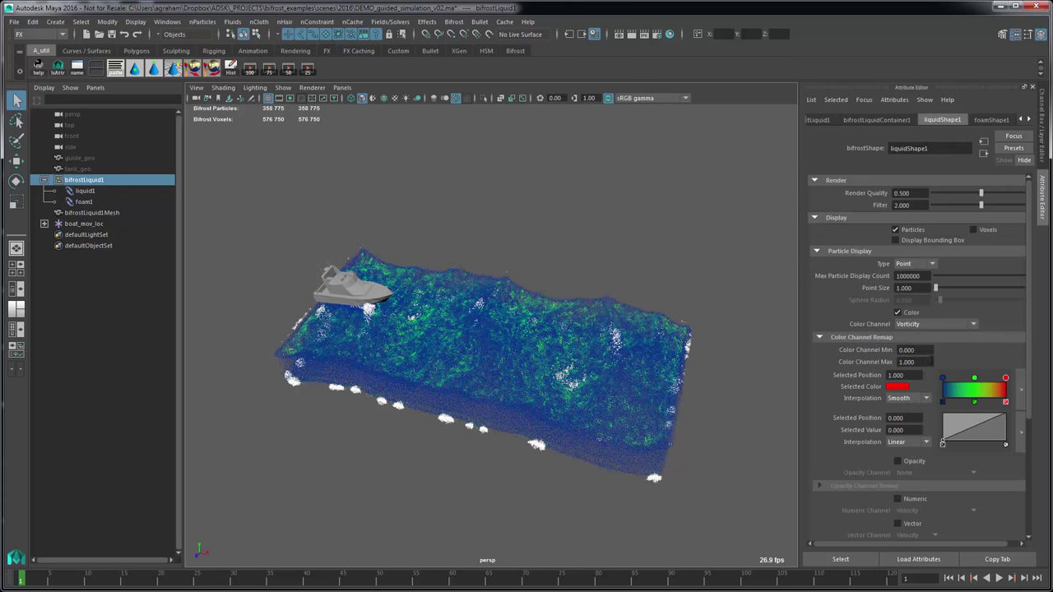
pyautogui.click(925, 362)
pyautogui.write('50')
pyautogui.press('Return')
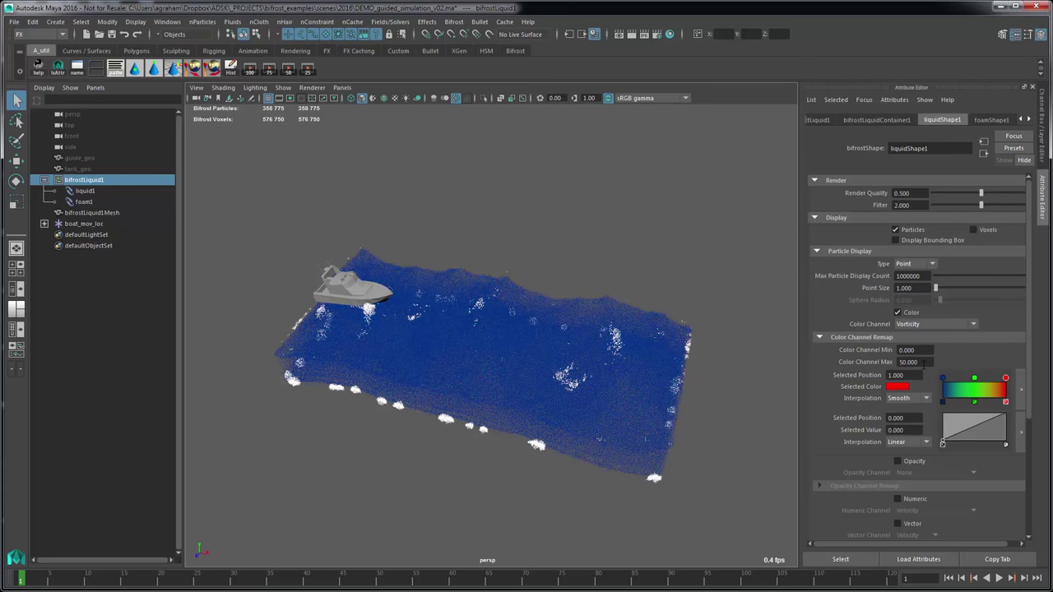
pyautogui.hotkey('alt', 'v')
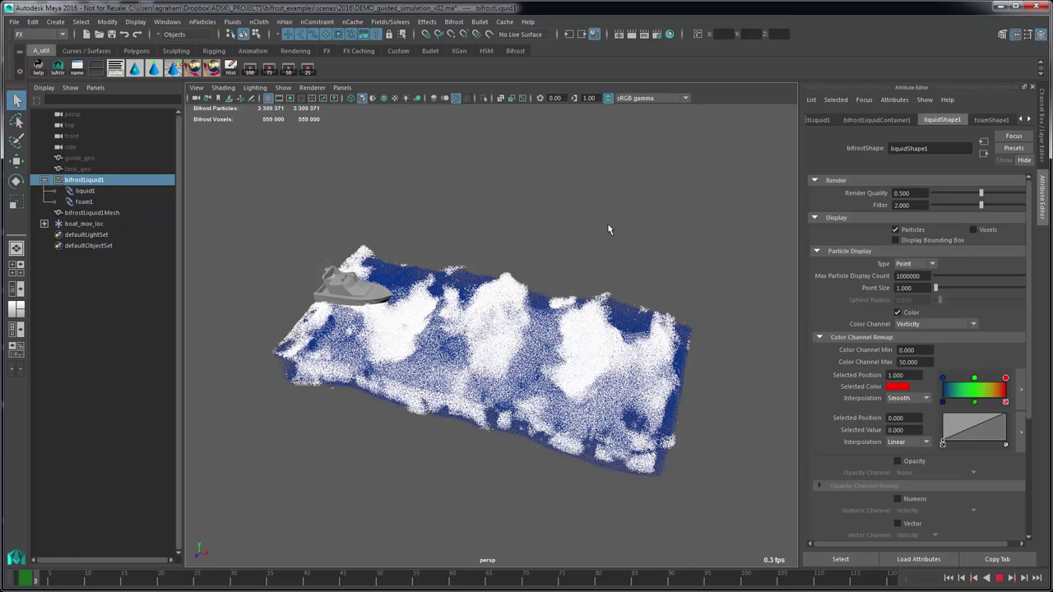
# Set Min Liquid Speed of bifrostLiquidContainer1 to 0
pyautogui.click(865, 120)
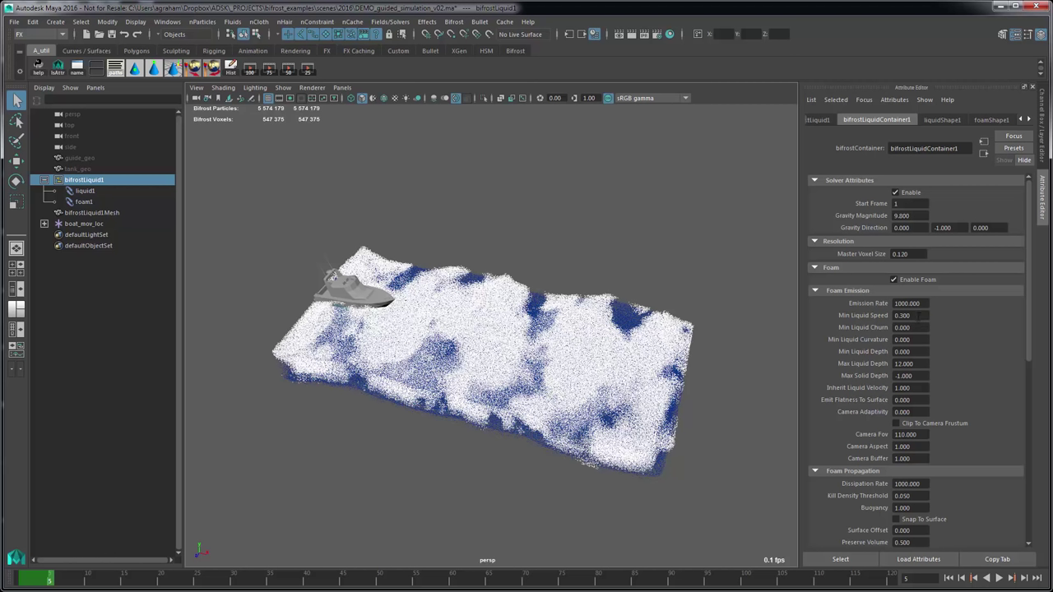
pyautogui.moveTo(918, 316); pyautogui.dragTo(886, 317)
pyautogui.write('0')
pyautogui.press('Return')
pyautogui.doubleClick(896, 203)
pyautogui.doubleClick(923, 327)
# Hide foam1 and set the Color Channel Max of liquidShape1's vorticity coloring to 10
pyautogui.middleClick(399, 169)
pyautogui.press('Down')
pyautogui.press('Right')
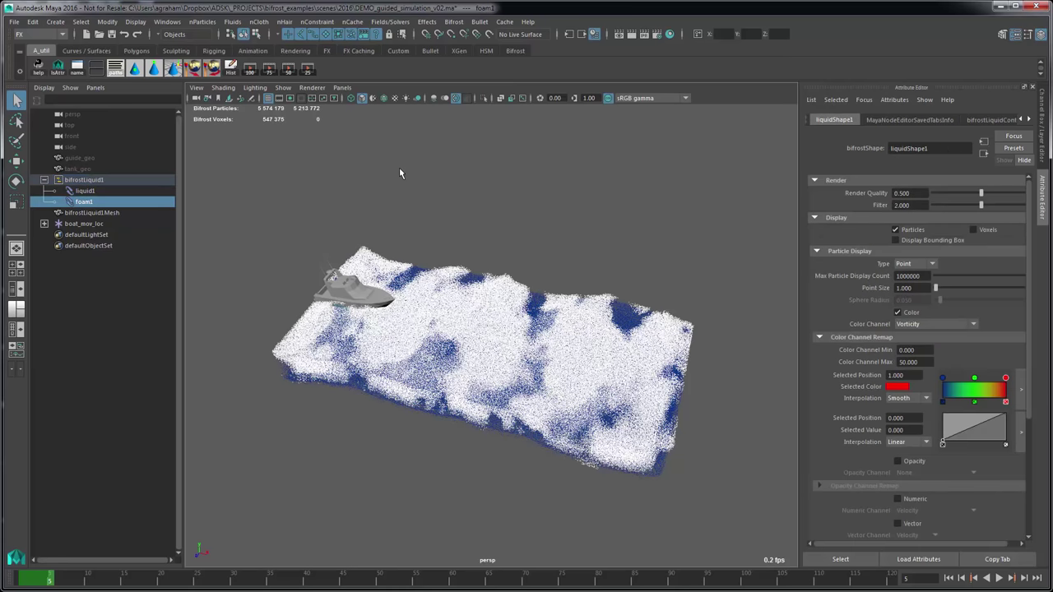
pyautogui.hotkey('ctrl', 'h')
pyautogui.click(125, 193)
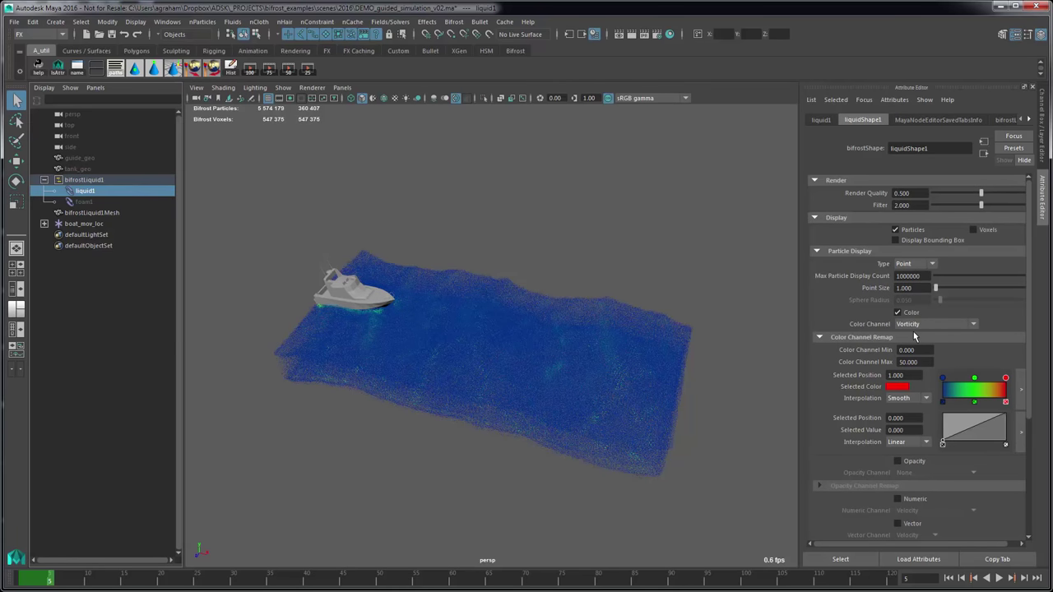
pyautogui.doubleClick(916, 363)
pyautogui.write('10')
pyautogui.press('Return')
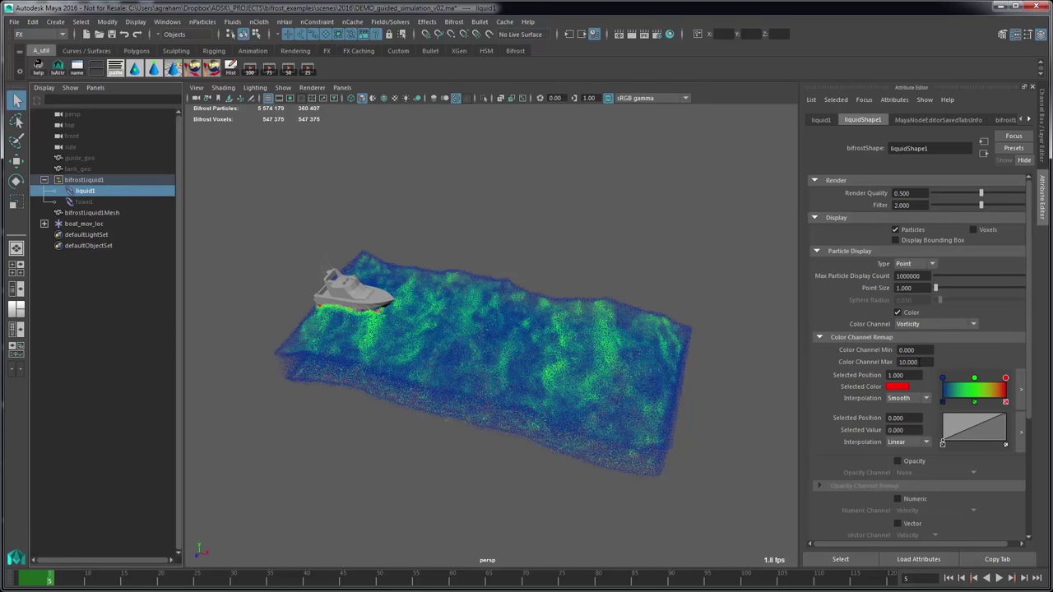
# Increase liquidShape1's particle Point Size to about 2.6 to make the vorticity colors easier to read
pyautogui.keyDown('alt'); pyautogui.moveTo(546, 358); pyautogui.dragTo(566, 352); pyautogui.keyUp('alt')
pyautogui.scroll(-1, 558, 355)
pyautogui.scroll(5, 558, 355)
pyautogui.scroll(-2, 550, 362)
pyautogui.moveTo(936, 289); pyautogui.dragTo(952, 289)
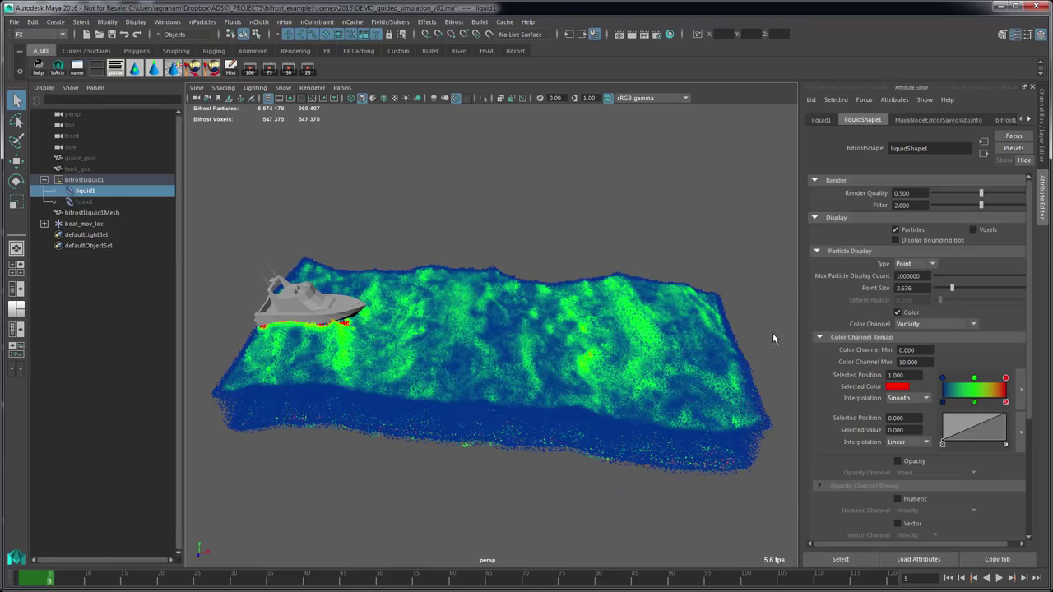
pyautogui.keyDown('alt'); pyautogui.moveTo(529, 382); pyautogui.dragTo(477, 381); pyautogui.keyUp('alt')
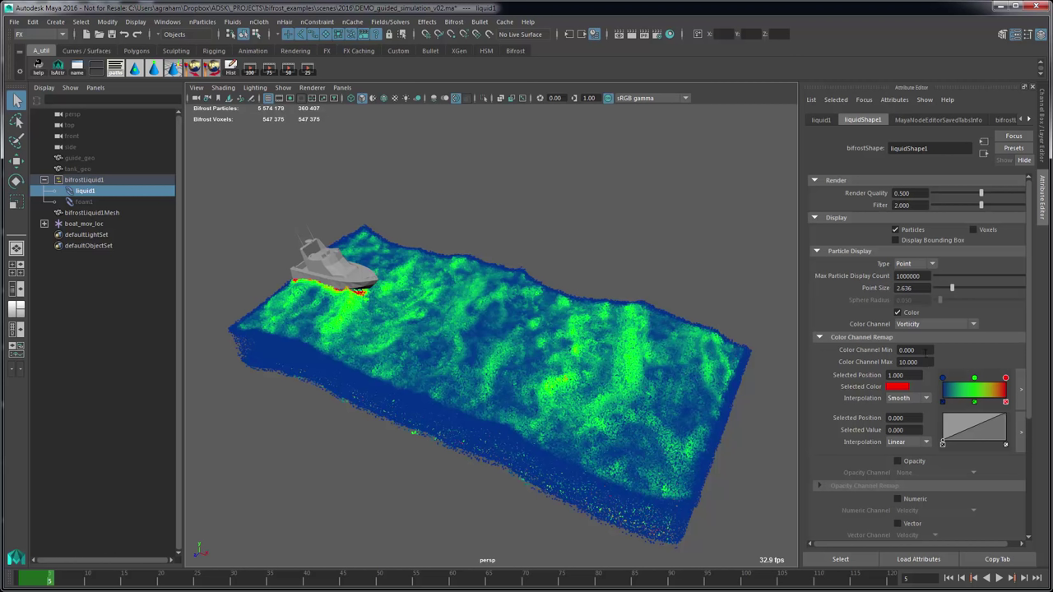
# Review the Vorticity settings of bifrostLiquidContainer1 and set Min Liquid Churn to 1
pyautogui.click(1010, 121)
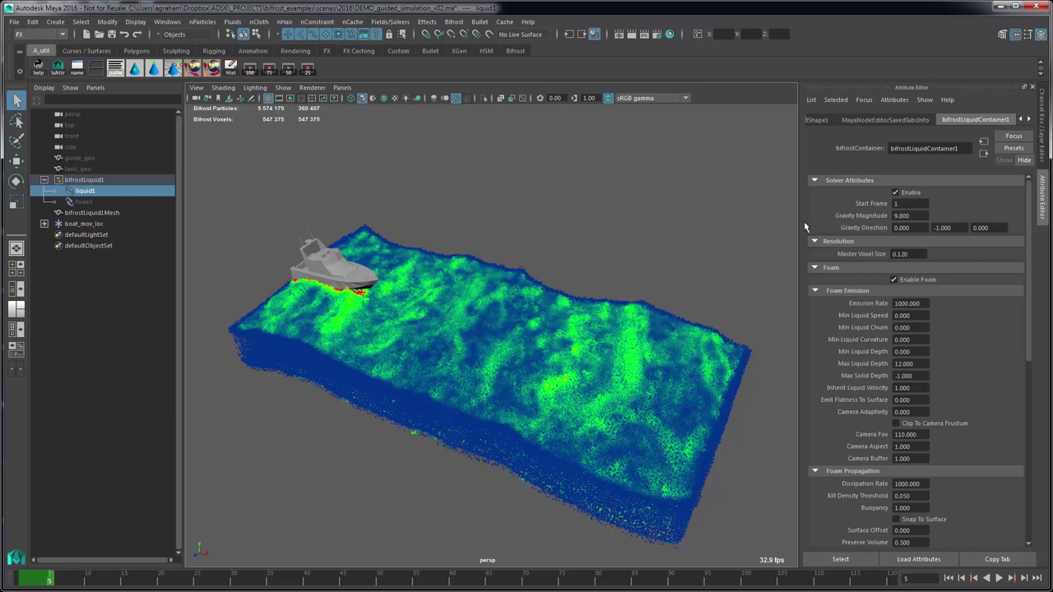
pyautogui.click(90, 180)
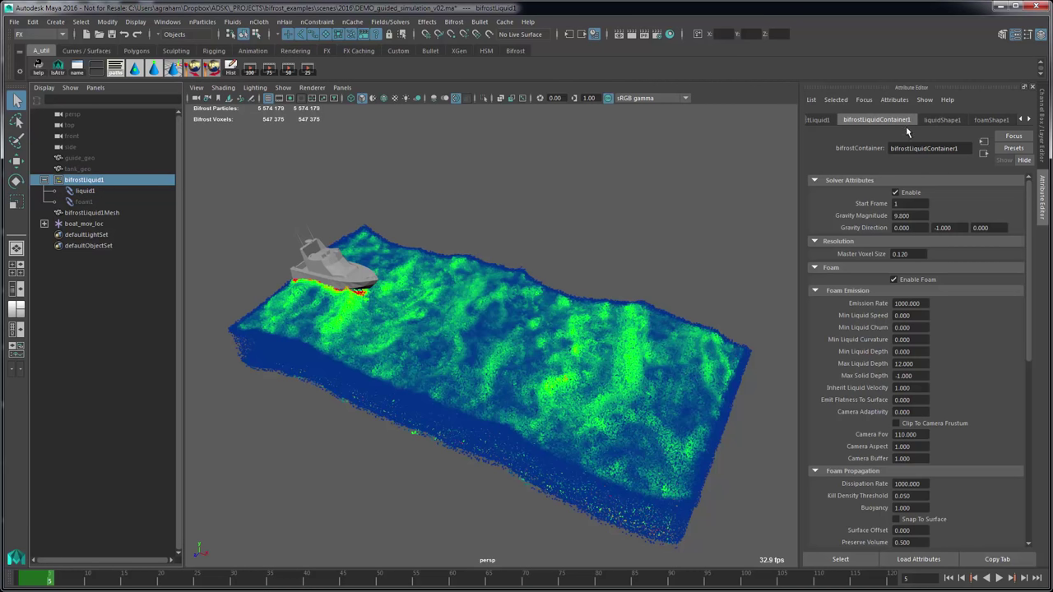
pyautogui.scroll(-5, 889, 392)
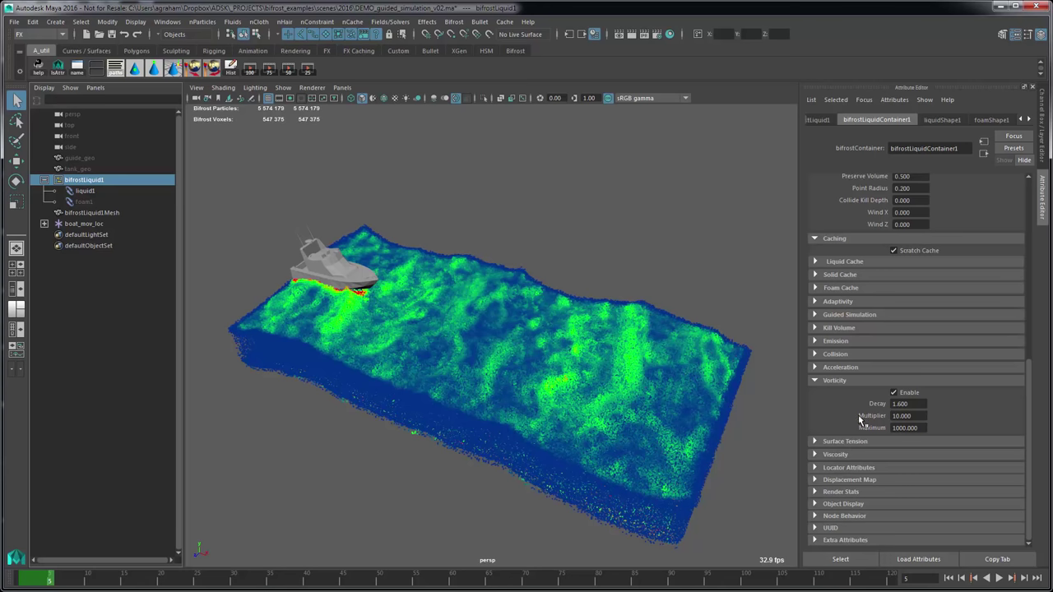
pyautogui.scroll(15, 858, 415)
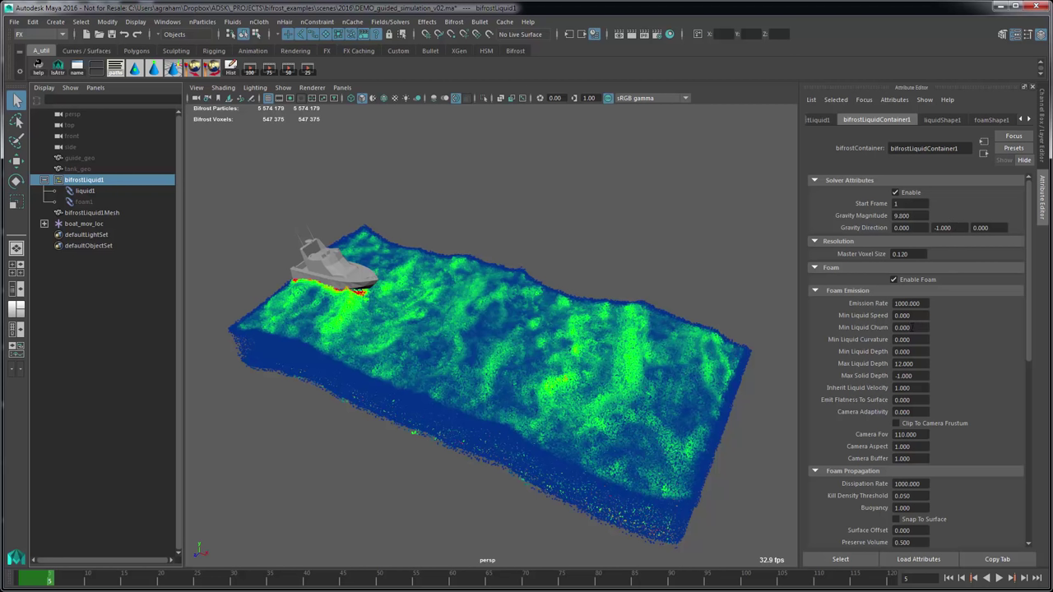
pyautogui.doubleClick(908, 327)
pyautogui.write('1')
pyautogui.press('Return')
# Show foam1 again and set the Start Frame of bifrostLiquidContainer1 to 5
pyautogui.click(449, 248)
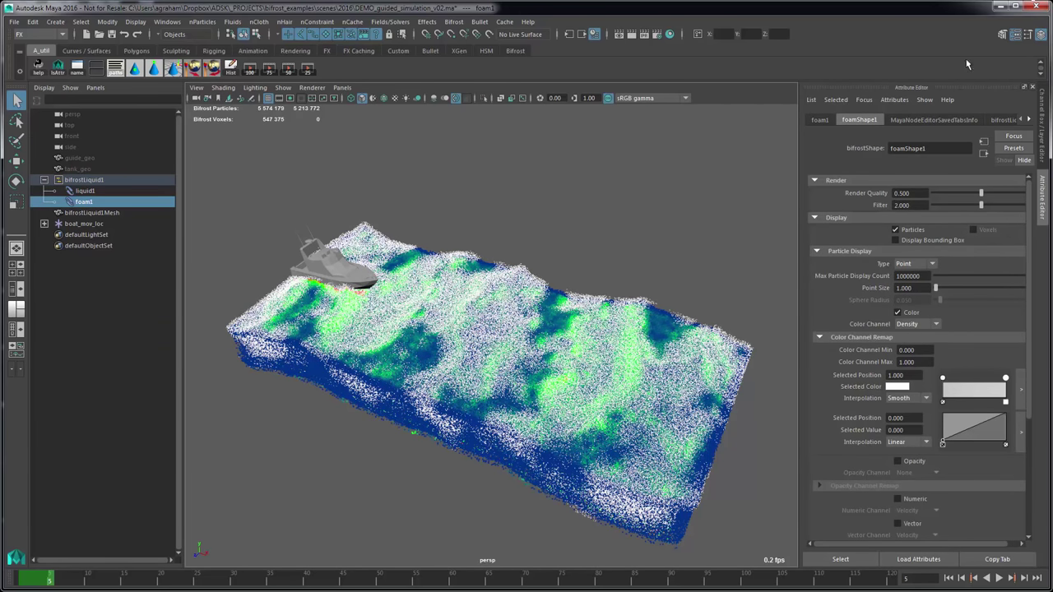
pyautogui.click(1010, 120)
pyautogui.click(914, 203)
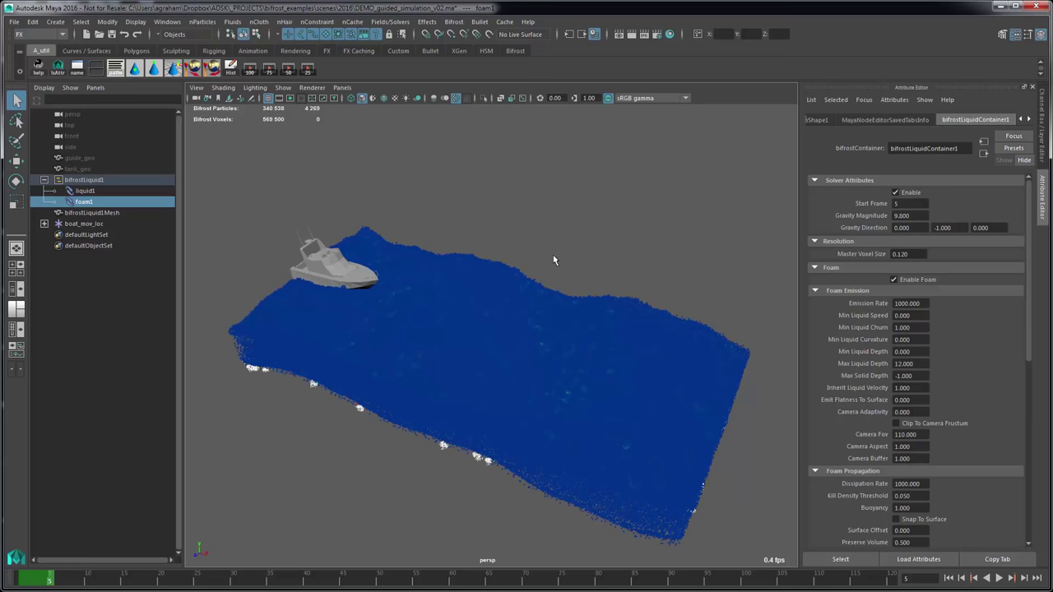
# Toggle foam1's visibility to compare the foam along the ocean's edges with the liquid's vorticity coloring
pyautogui.keyDown('alt'); pyautogui.moveTo(546, 255); pyautogui.dragTo(558, 217); pyautogui.keyUp('alt')
pyautogui.press('h')
pyautogui.press('h')
pyautogui.press('h')
pyautogui.press('h')
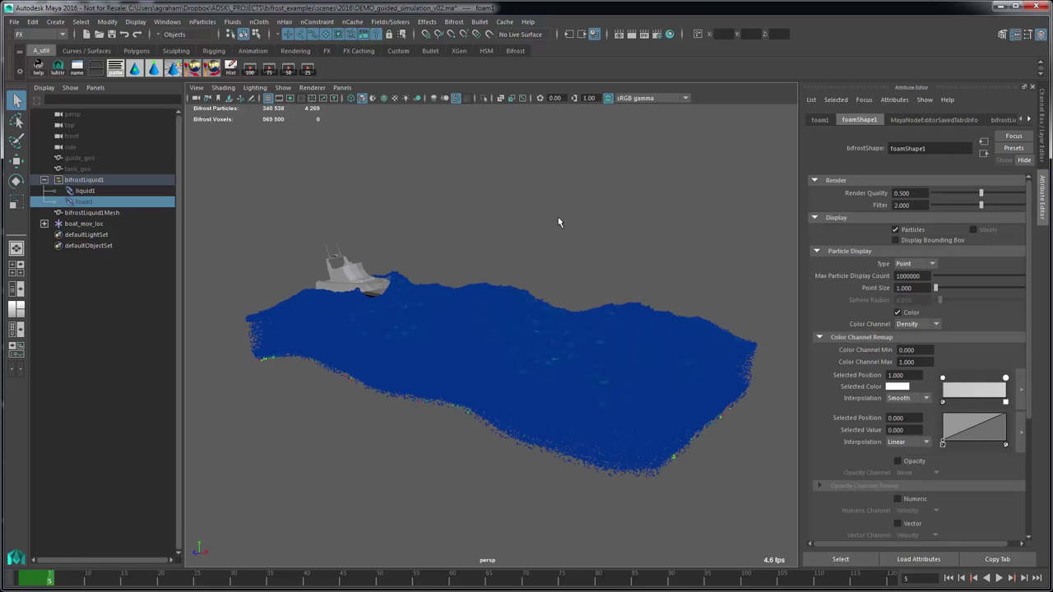
pyautogui.keyDown('alt'); pyautogui.moveTo(548, 369); pyautogui.dragTo(544, 322); pyautogui.keyUp('alt')
# Set Min Liquid Churn of bifrostLiquidContainer1 to 0.5 and check CPU usage in Windows Task Manager
pyautogui.click(1005, 121)
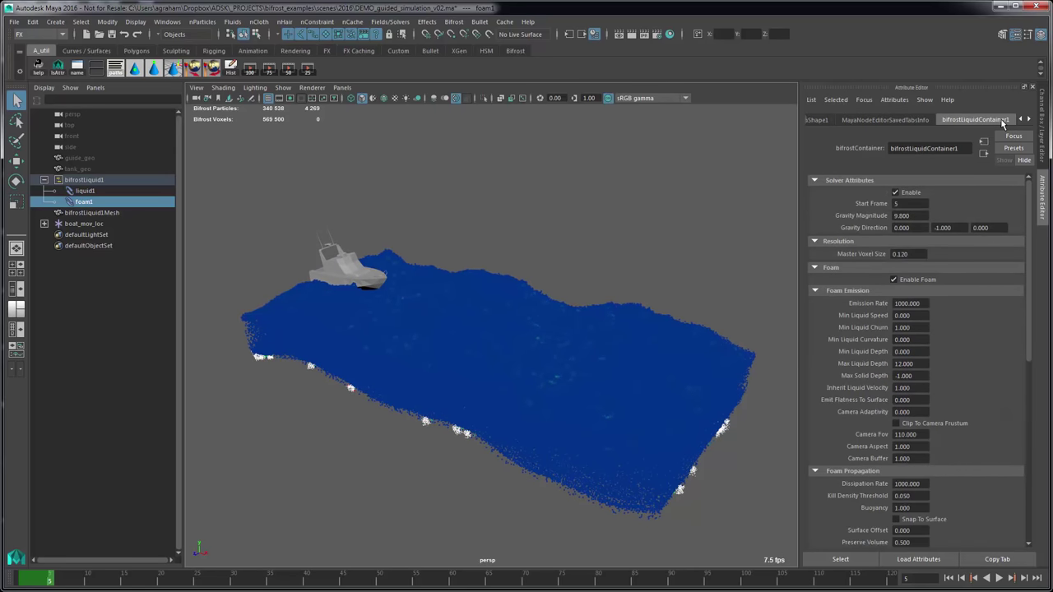
pyautogui.click(920, 327)
pyautogui.write('0.5')
pyautogui.press('Return')
pyautogui.hotkey('ctrl', 'shift', 'Escape')
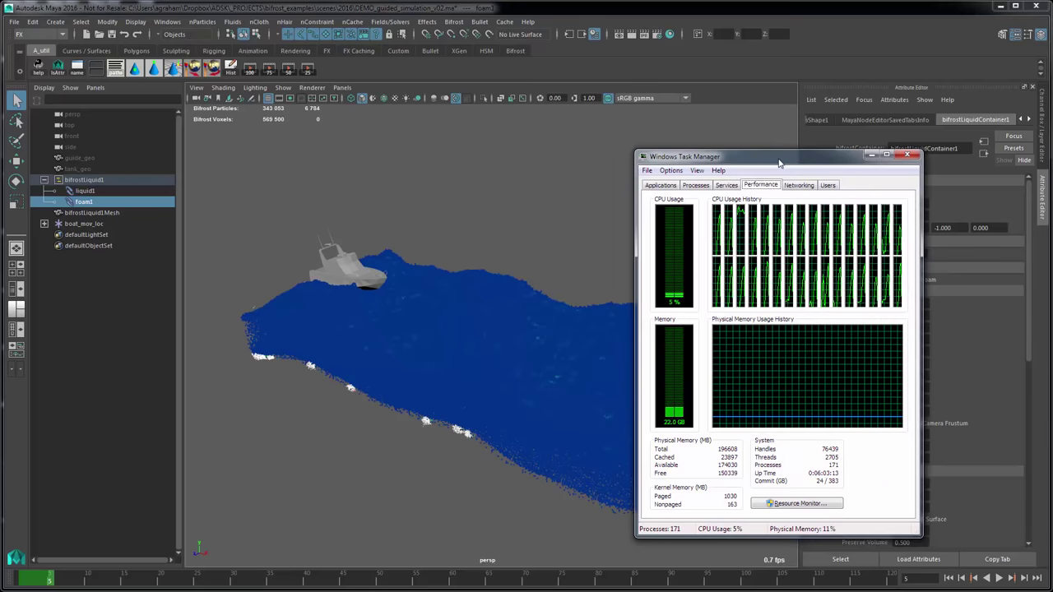
pyautogui.moveTo(778, 159); pyautogui.dragTo(1052, 206)
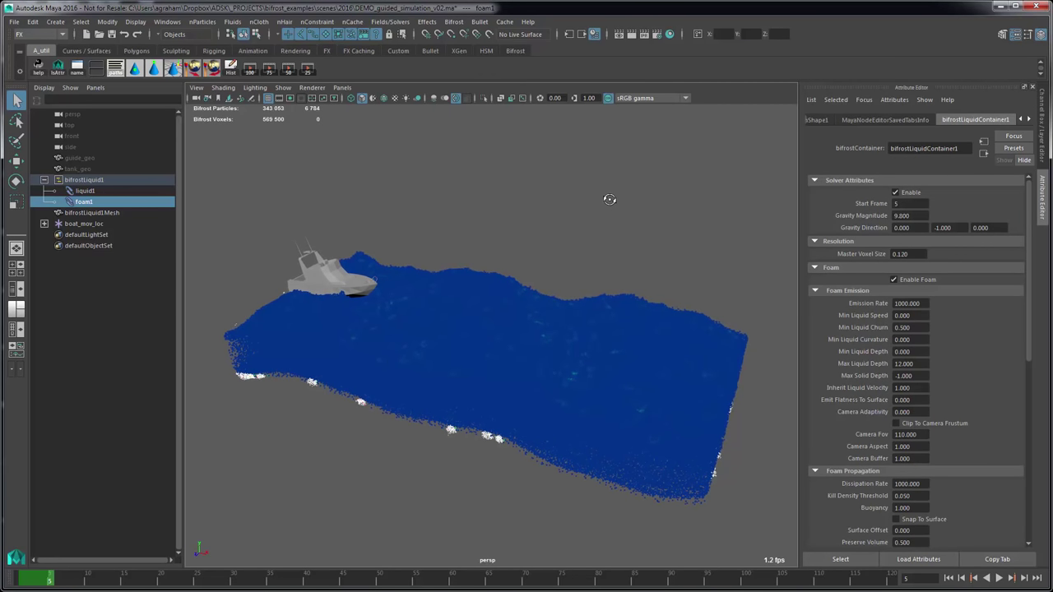
# Set the container's Start Frame to 1 and run the simulation from the start to frame 7
pyautogui.hotkey('shift', 'alt', 'v')
pyautogui.keyDown('alt'); pyautogui.moveTo(610, 199); pyautogui.dragTo(516, 254); pyautogui.keyUp('alt')
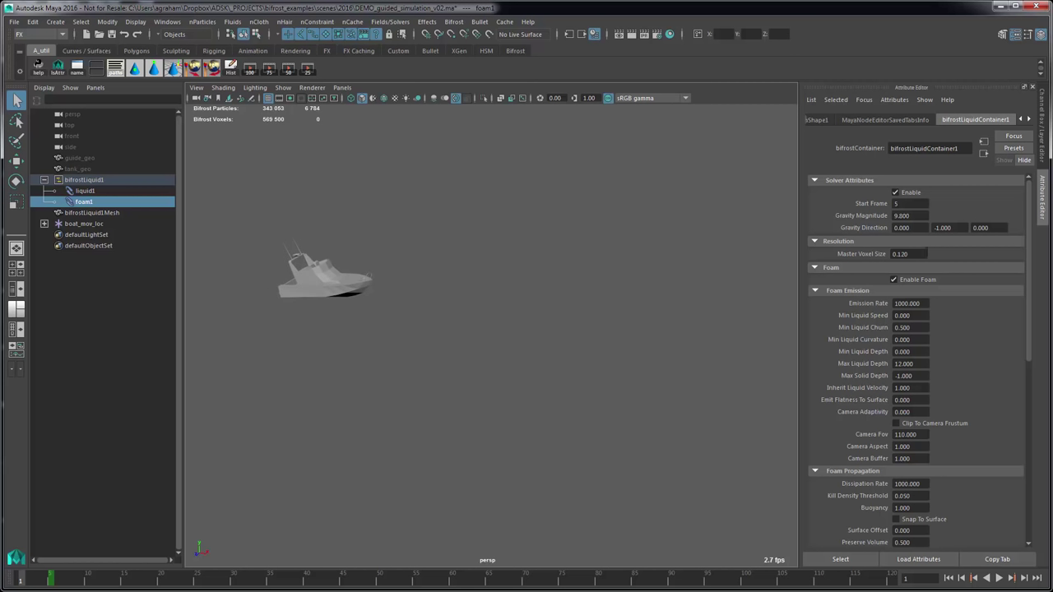
pyautogui.click(908, 203)
pyautogui.write('1')
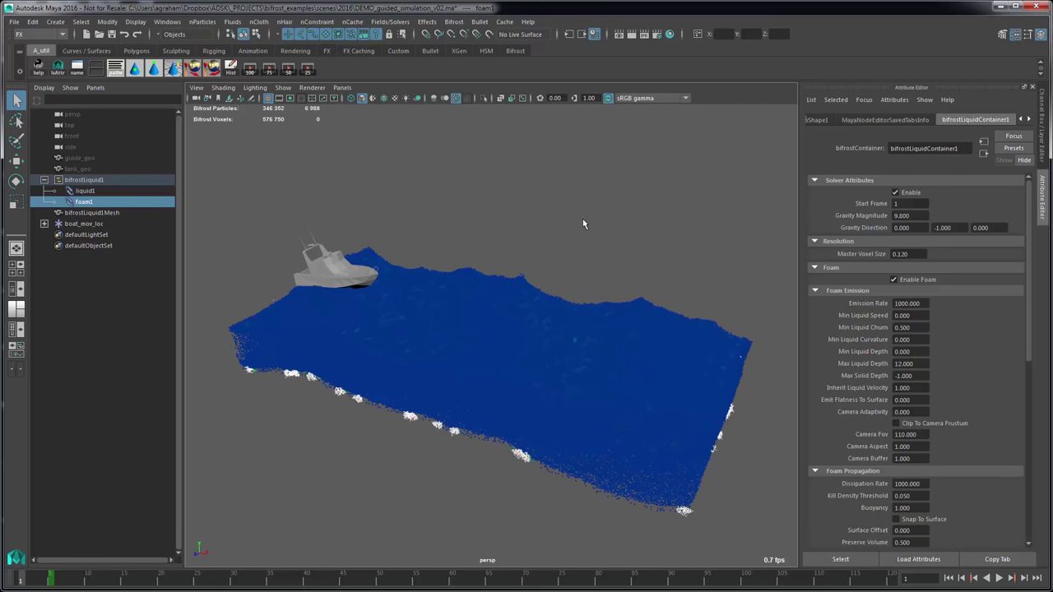
pyautogui.hotkey('alt', 'v')
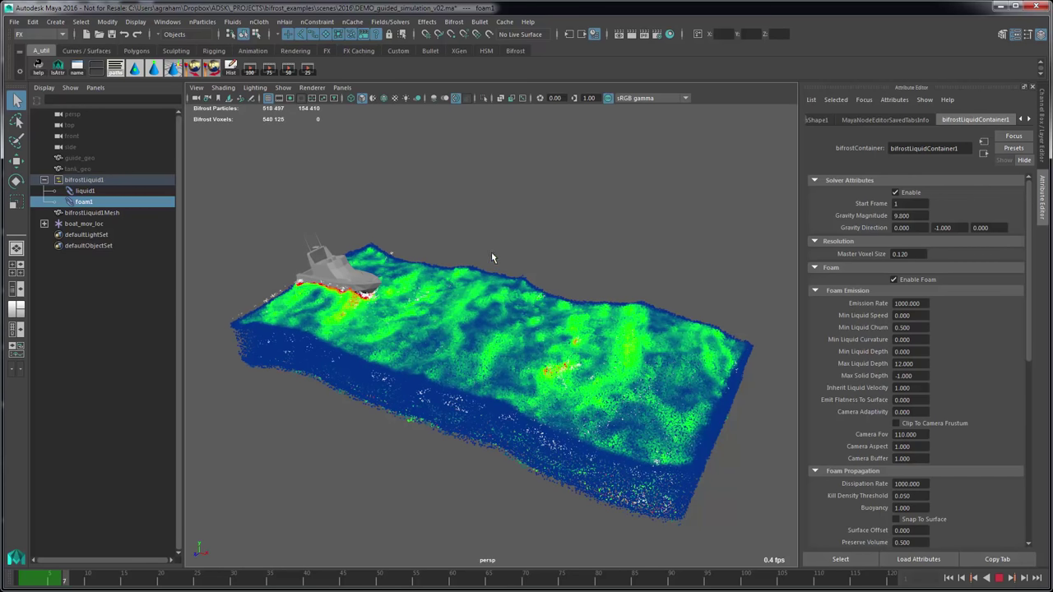
pyautogui.press('Escape')
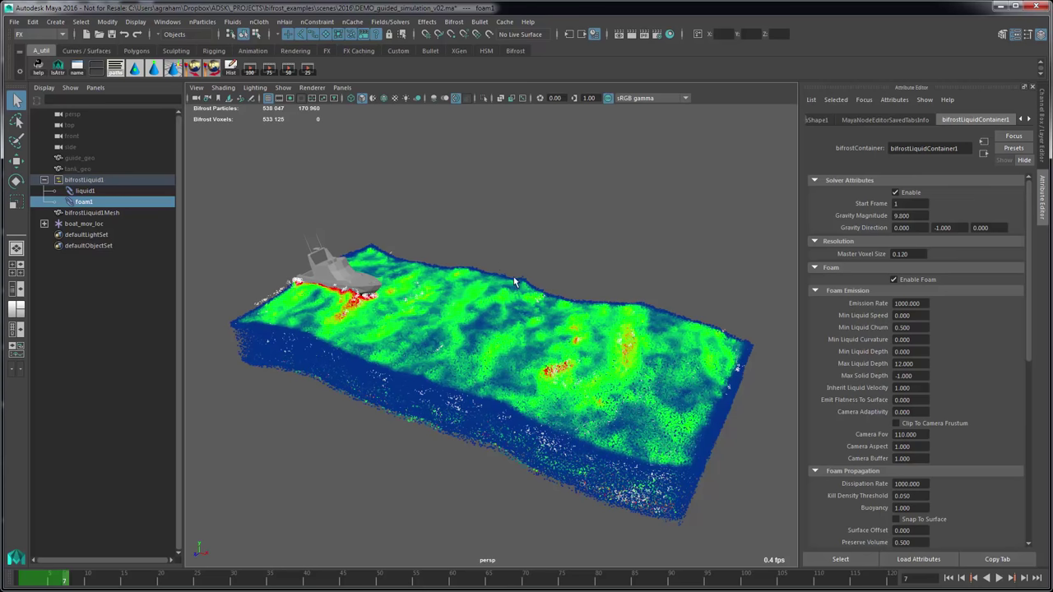
# Examine the foam around the boat and high-vorticity areas from above and from underneath the liquid
pyautogui.moveTo(494, 223)
pyautogui.keyDown('alt'); pyautogui.mouseDown()
pyautogui.moveTo(544, 210)
pyautogui.moveTo(508, 221)
pyautogui.mouseUp(); pyautogui.keyUp('alt')
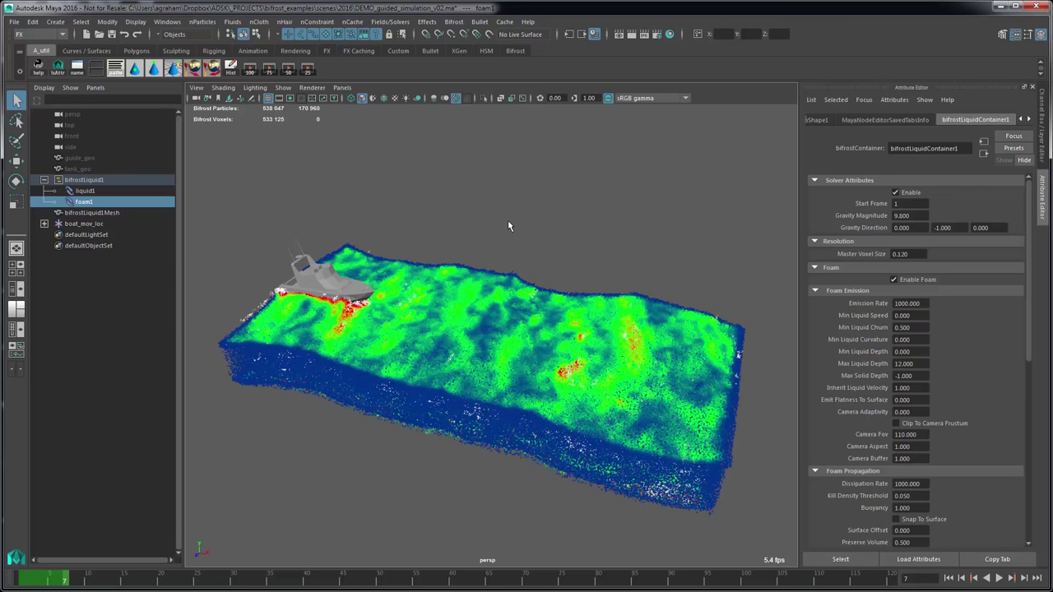
pyautogui.keyDown('alt'); pyautogui.moveTo(510, 219); pyautogui.dragTo(524, 375); pyautogui.keyUp('alt')
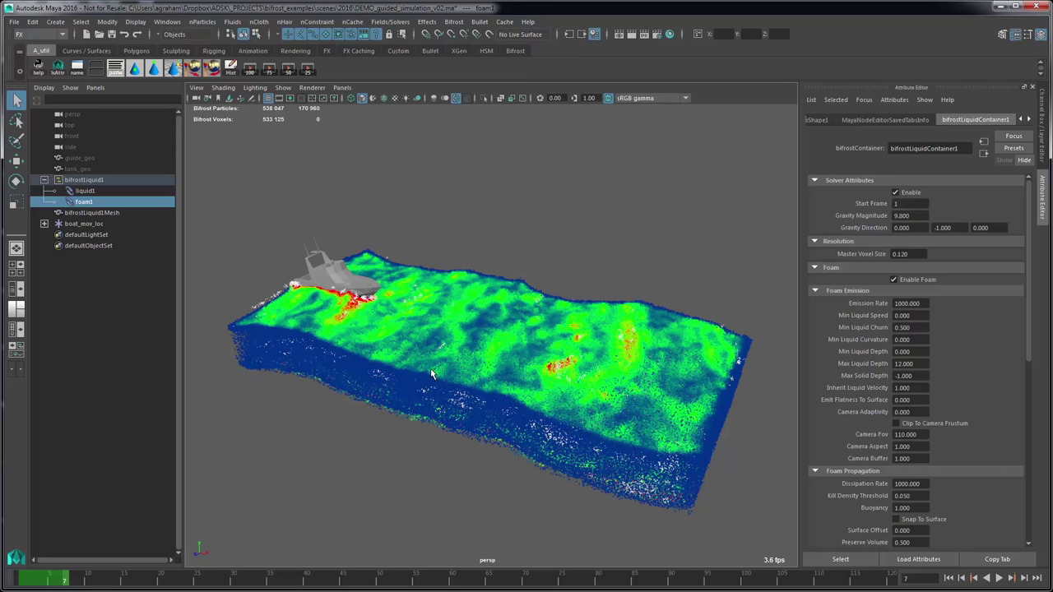
pyautogui.keyDown('alt'); pyautogui.moveTo(433, 374); pyautogui.dragTo(503, 329); pyautogui.keyUp('alt')
pyautogui.keyDown('alt'); pyautogui.moveTo(658, 303); pyautogui.dragTo(659, 300); pyautogui.keyUp('alt')
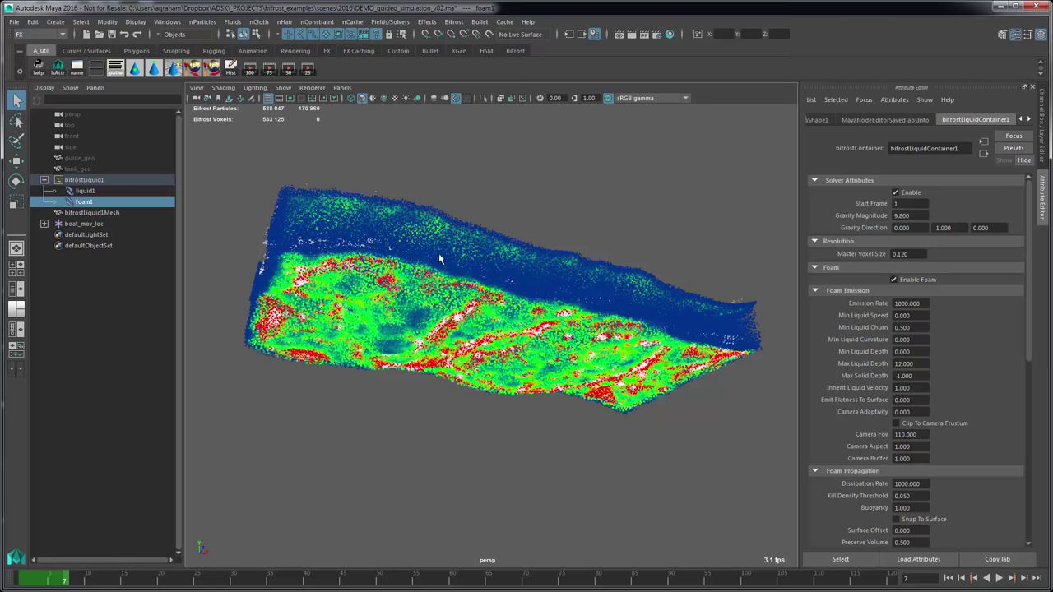
pyautogui.keyDown('alt'); pyautogui.moveTo(637, 228); pyautogui.dragTo(531, 344); pyautogui.keyUp('alt')
pyautogui.click(1021, 546)
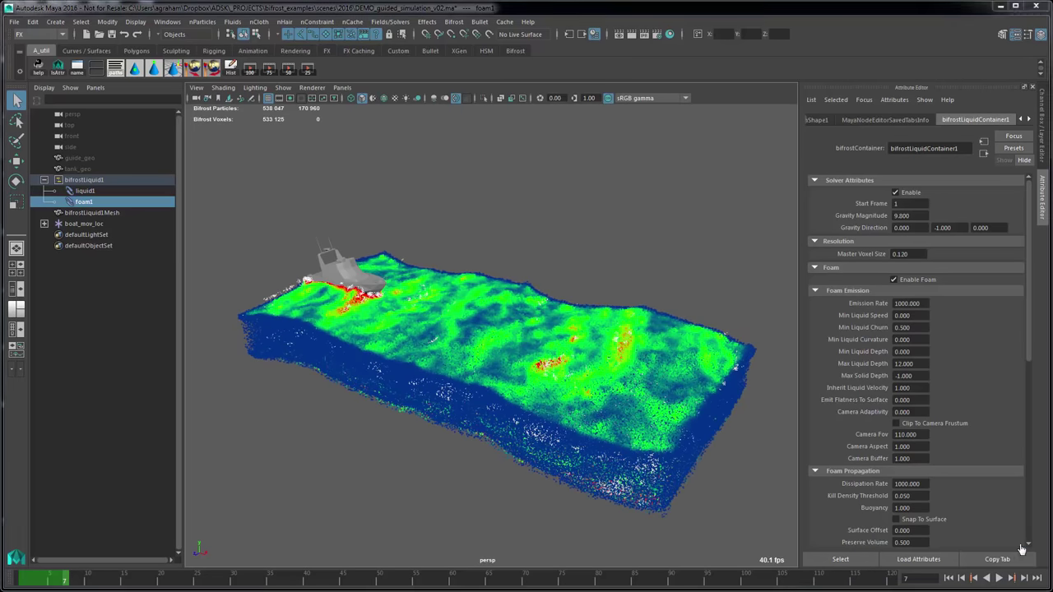
pyautogui.keyDown('alt'); pyautogui.moveTo(495, 382); pyautogui.dragTo(497, 388); pyautogui.keyUp('alt')
# Set Min Liquid Churn to 0.75 and rerun the simulation from frame 1 to frame 8
pyautogui.click(915, 327)
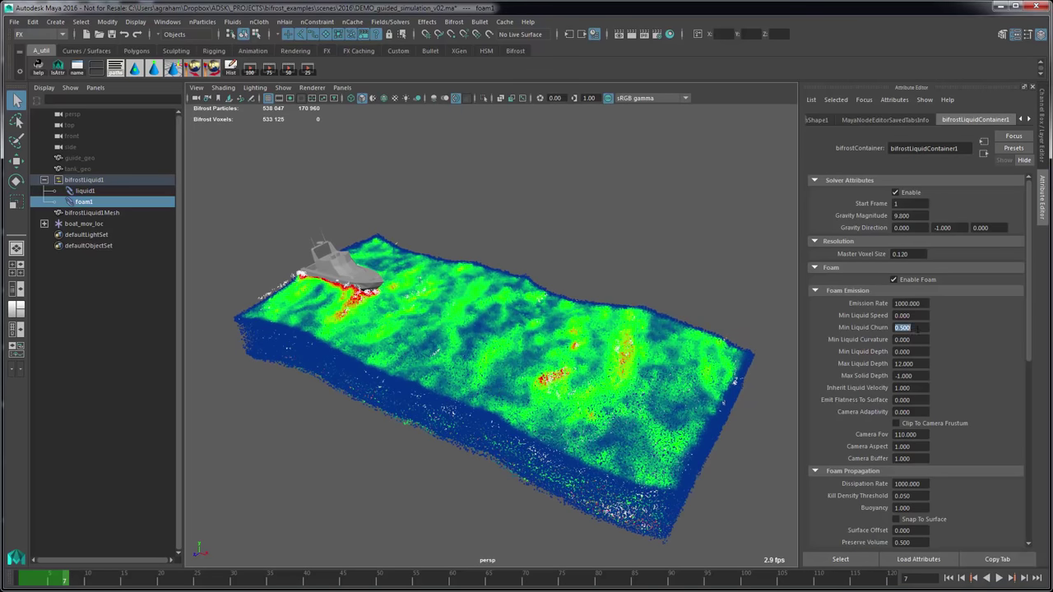
pyautogui.write('0.75')
pyautogui.press('Return')
pyautogui.hotkey('alt', 'shift', 'v')
pyautogui.hotkey('alt', 'v')
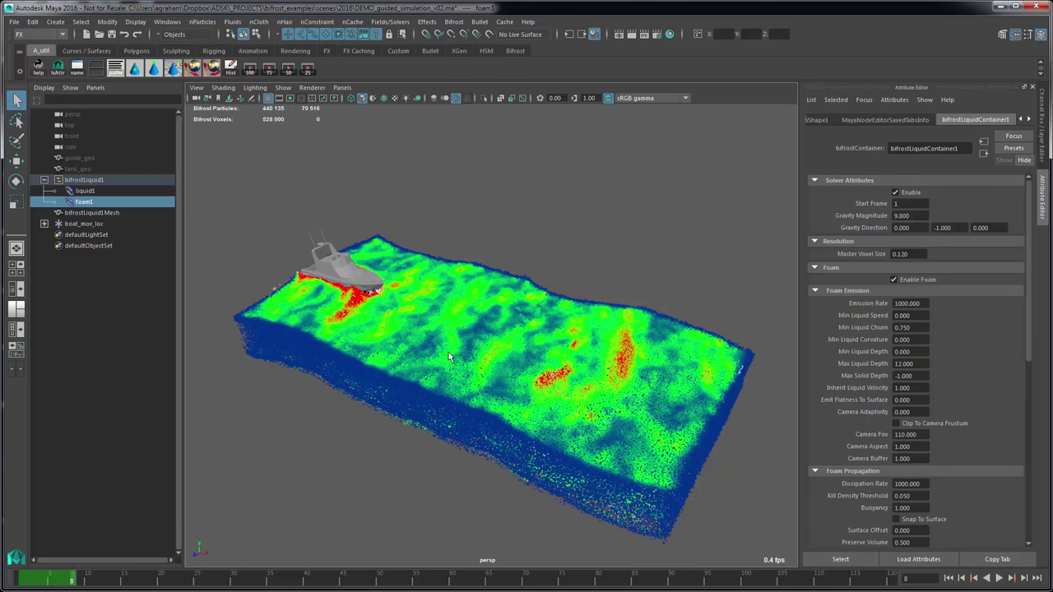
# Set Min Liquid Churn to 0.25, rerun the simulation to frame 7 and inspect the foam
pyautogui.moveTo(428, 352)
pyautogui.keyDown('alt'); pyautogui.mouseDown()
pyautogui.moveTo(456, 324)
pyautogui.moveTo(419, 353)
pyautogui.mouseUp(); pyautogui.keyUp('alt')
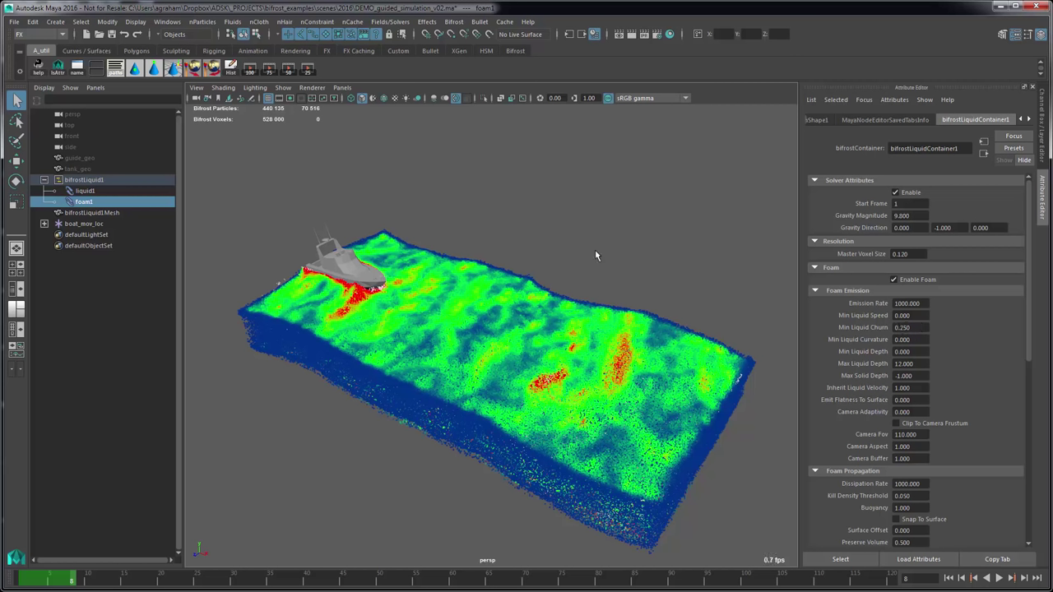
pyautogui.hotkey('alt', 'shift', 'v')
pyautogui.hotkey('alt', 'v')
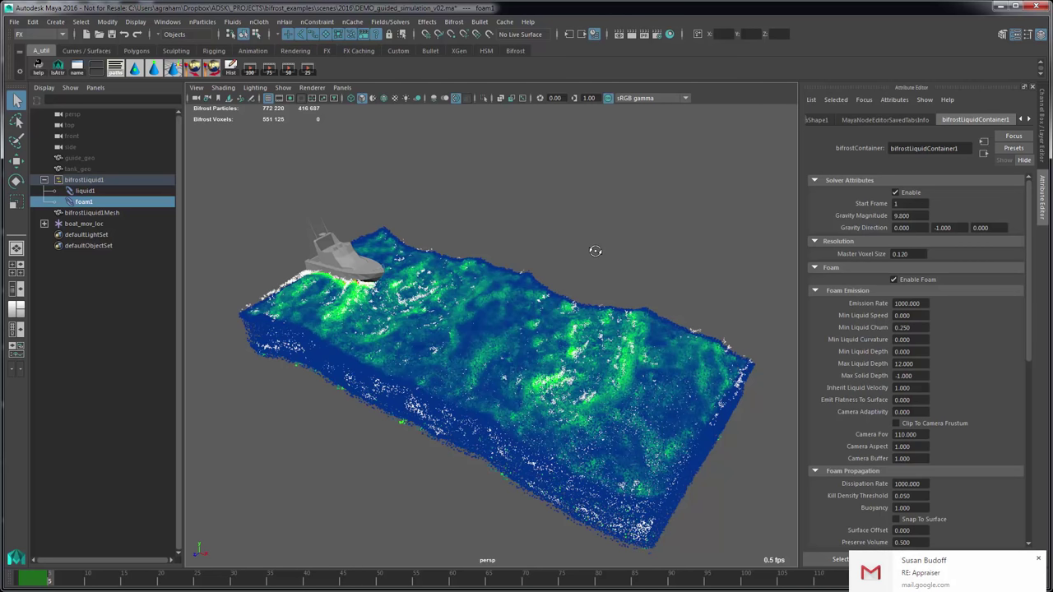
pyautogui.click(1037, 559)
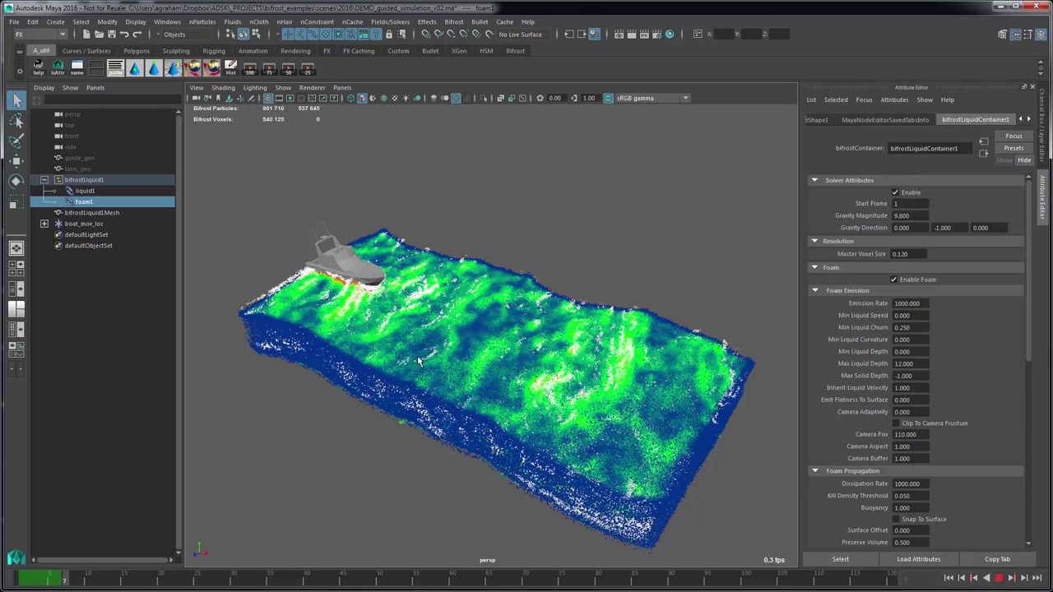
pyautogui.press('Escape')
pyautogui.keyDown('alt'); pyautogui.moveTo(518, 364); pyautogui.dragTo(732, 327); pyautogui.keyUp('alt')
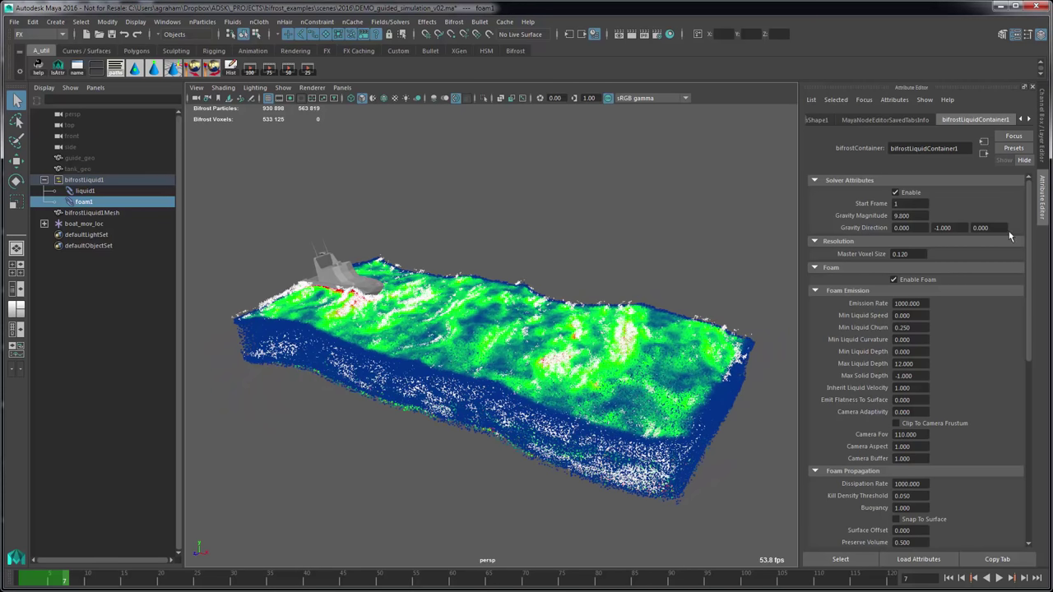
# Set Min Liquid Speed to 0.2 and rerun the simulation to frame 7 to inspect the foam, returning to frame 1
pyautogui.doubleClick(919, 316)
pyautogui.write('0.2')
pyautogui.press('Return')
pyautogui.hotkey('alt', 'shift', 'v')
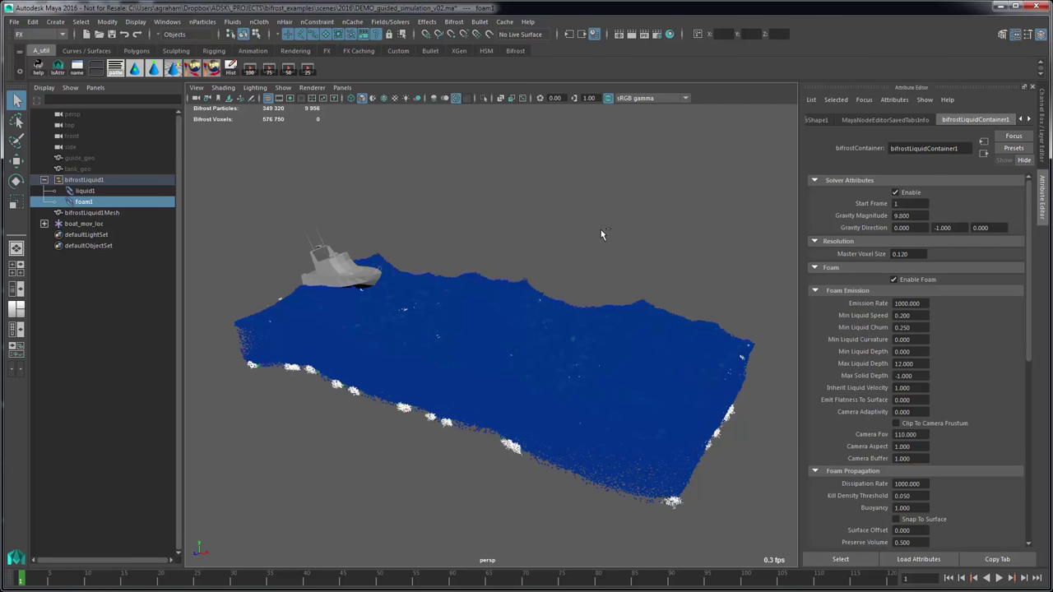
pyautogui.hotkey('alt', 'v')
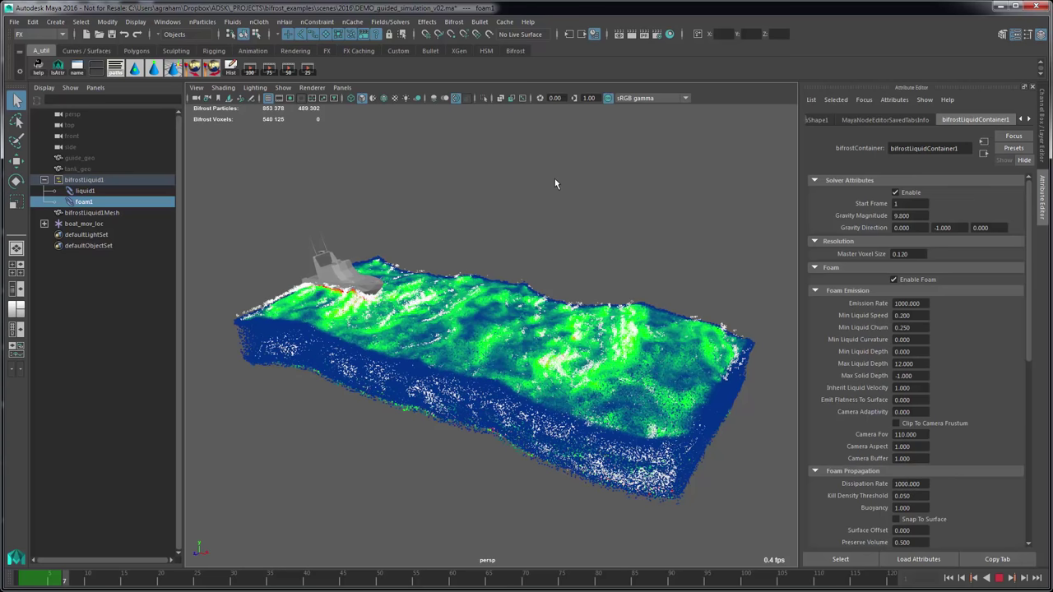
pyautogui.press('Escape')
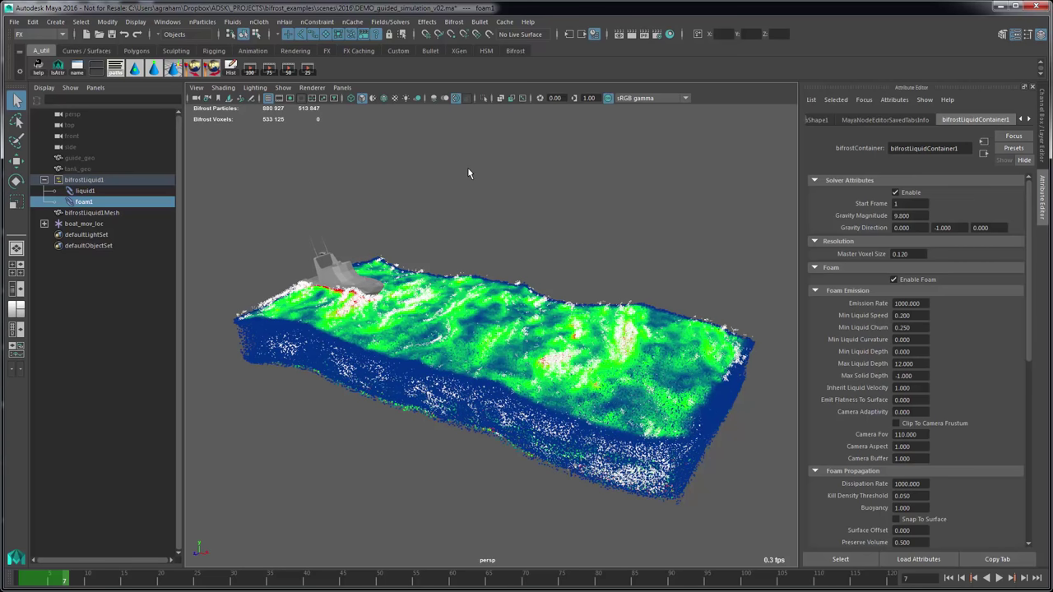
pyautogui.keyDown('alt'); pyautogui.moveTo(470, 172); pyautogui.dragTo(444, 239); pyautogui.keyUp('alt')
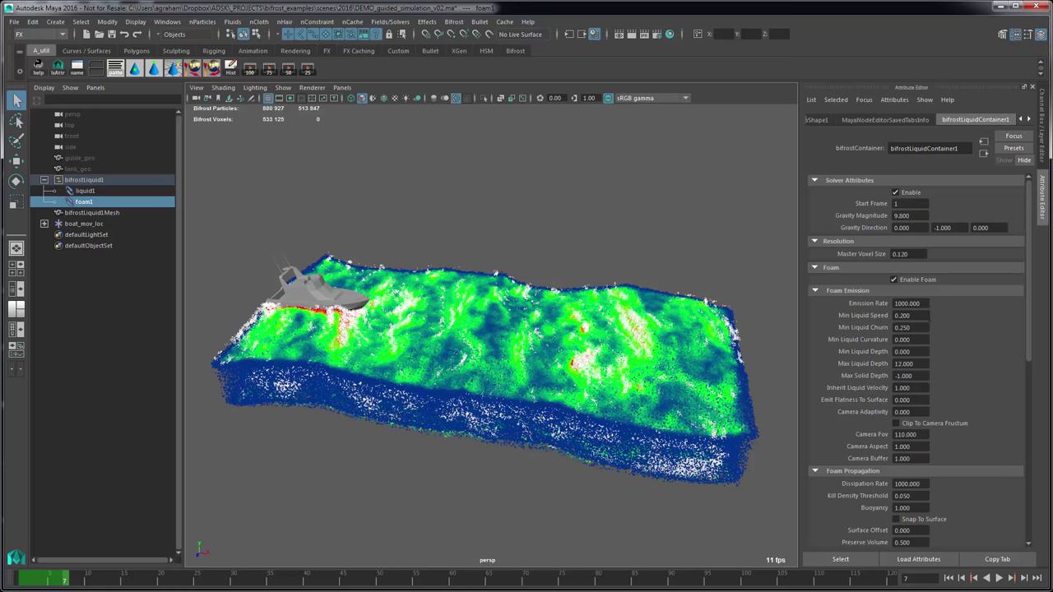
pyautogui.keyDown('alt'); pyautogui.moveTo(605, 288); pyautogui.dragTo(585, 283); pyautogui.keyUp('alt')
pyautogui.hotkey('alt', 'shift', 'v')
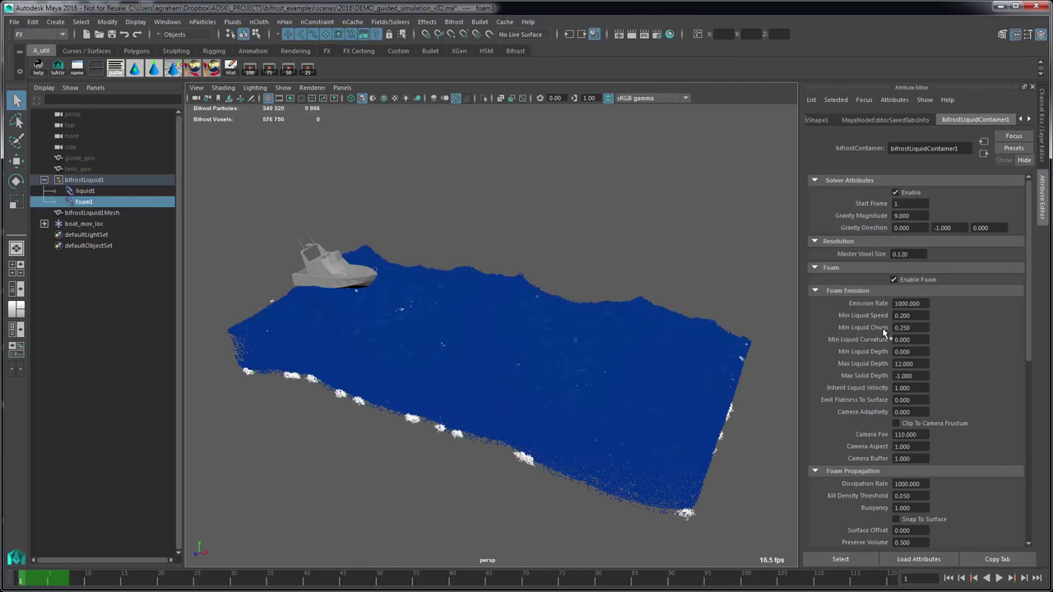
# Set both Min Liquid Speed and Min Liquid Churn to 0 and rerun the foam simulation
pyautogui.click(902, 315)
pyautogui.write('0')
pyautogui.press('Tab')
pyautogui.write('0')
pyautogui.press('Return')
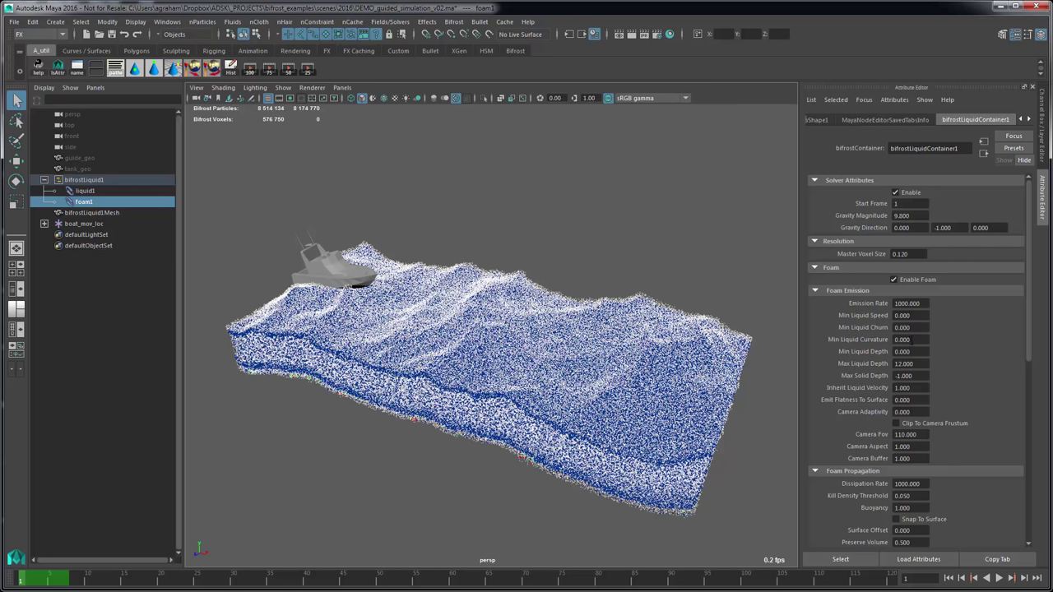
# Set Min Liquid Curvature to 1 and rerun the foam simulation
pyautogui.click(905, 339)
pyautogui.write('1')
pyautogui.press('Return')
pyautogui.hotkey('ctrl', 'h')
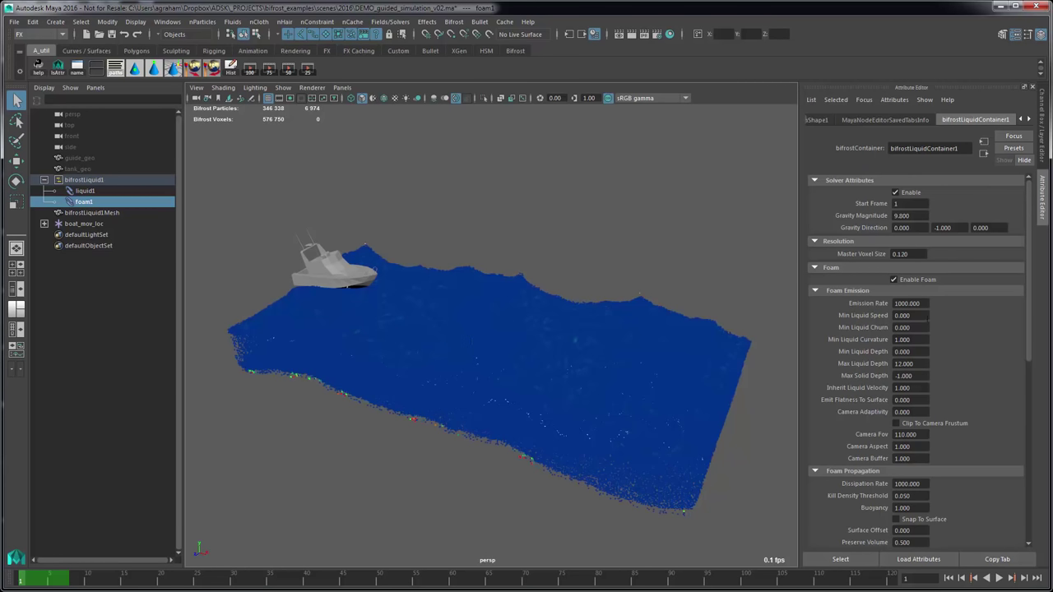
# Set Min Liquid Curvature to 0.5, rerun the simulation and inspect the foam along the wave crests
pyautogui.doubleClick(920, 336)
pyautogui.write('.5')
pyautogui.press('Return')
pyautogui.keyDown('alt'); pyautogui.moveTo(518, 319); pyautogui.dragTo(518, 353); pyautogui.keyUp('alt')
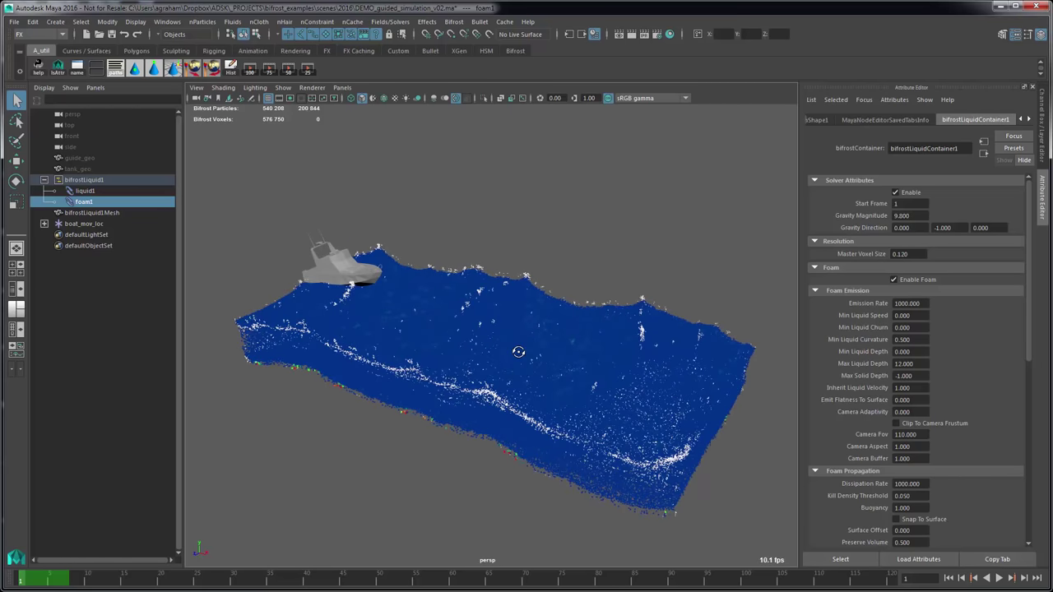
# Set Min Liquid Curvature to 0.25, rerun the simulation and inspect the foam on the crests and tank sides
pyautogui.doubleClick(918, 339)
pyautogui.write('.0.25')
pyautogui.press('Return')
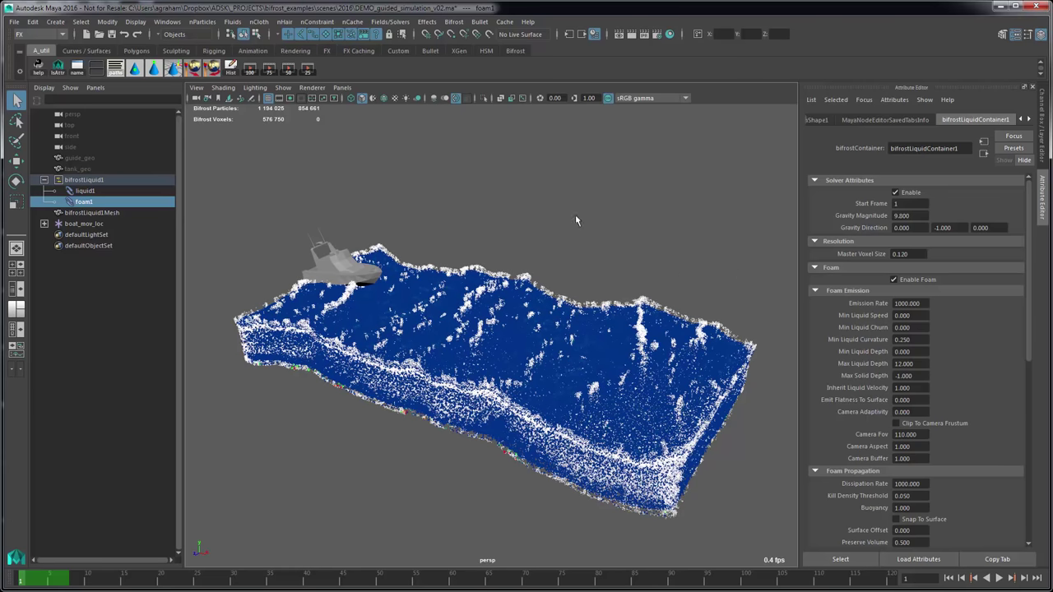
pyautogui.keyDown('alt'); pyautogui.moveTo(576, 216); pyautogui.dragTo(699, 312); pyautogui.keyUp('alt')
# Set Max Liquid Depth to 3 to limit how deep foam is emitted, and rerun the simulation
pyautogui.click(922, 363)
pyautogui.write('3')
pyautogui.press('Return')
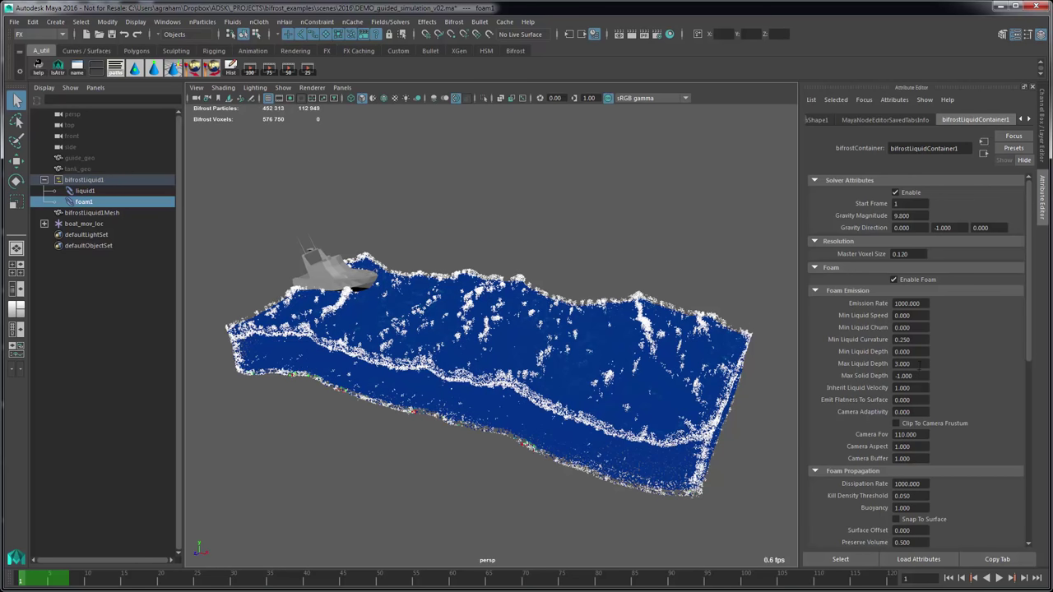
# Set Max Solid Depth to 1, rerun the simulation and inspect the foam on the waves and tank edges from several angles
pyautogui.doubleClick(923, 376)
pyautogui.write('1')
pyautogui.press('Return')
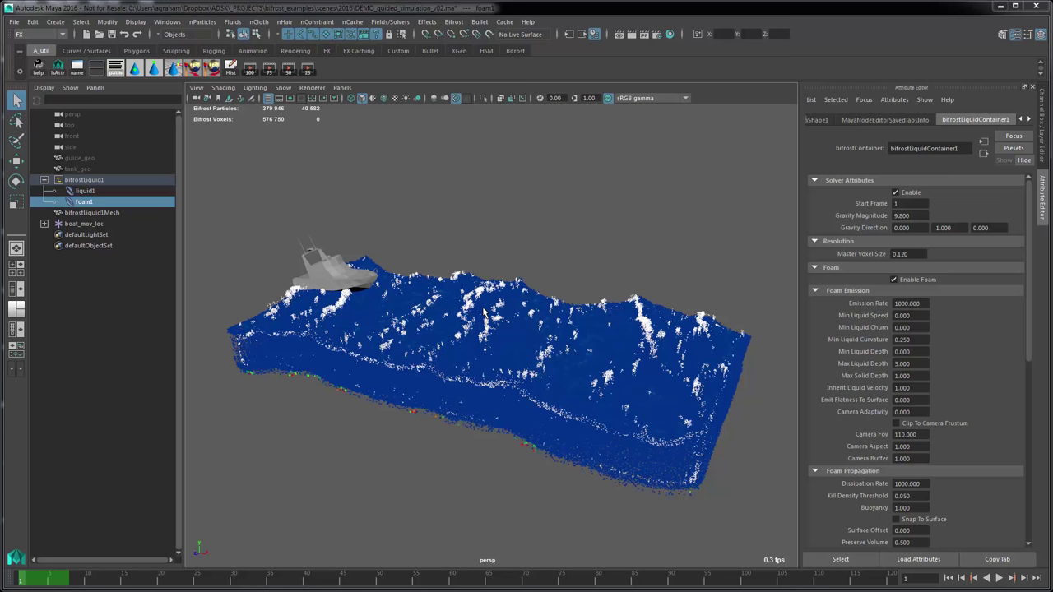
pyautogui.keyDown('alt'); pyautogui.moveTo(372, 341); pyautogui.dragTo(488, 329); pyautogui.keyUp('alt')
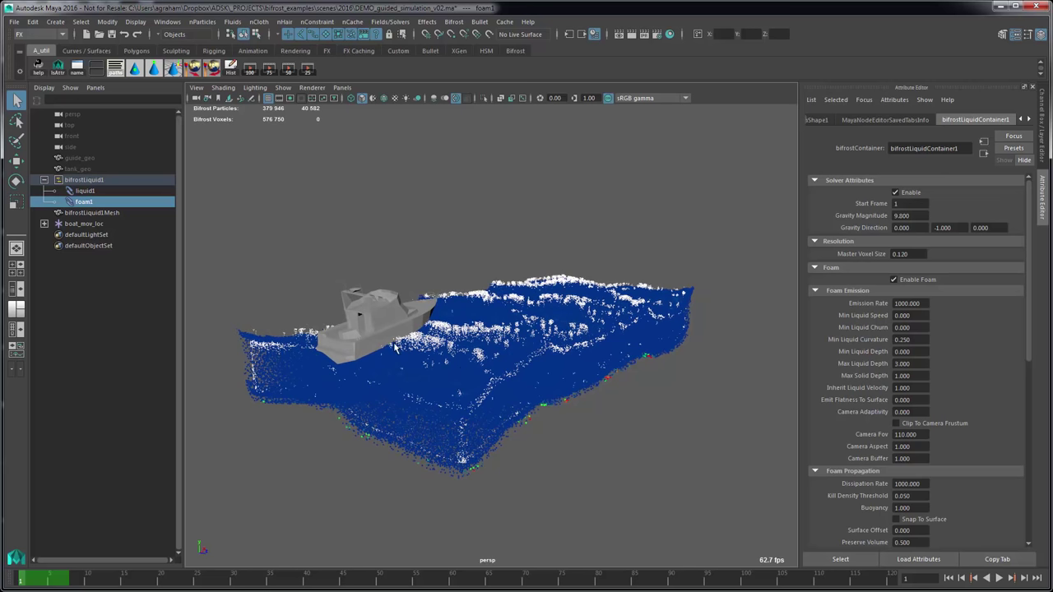
pyautogui.keyDown('alt'); pyautogui.moveTo(480, 376); pyautogui.dragTo(786, 445); pyautogui.keyUp('alt')
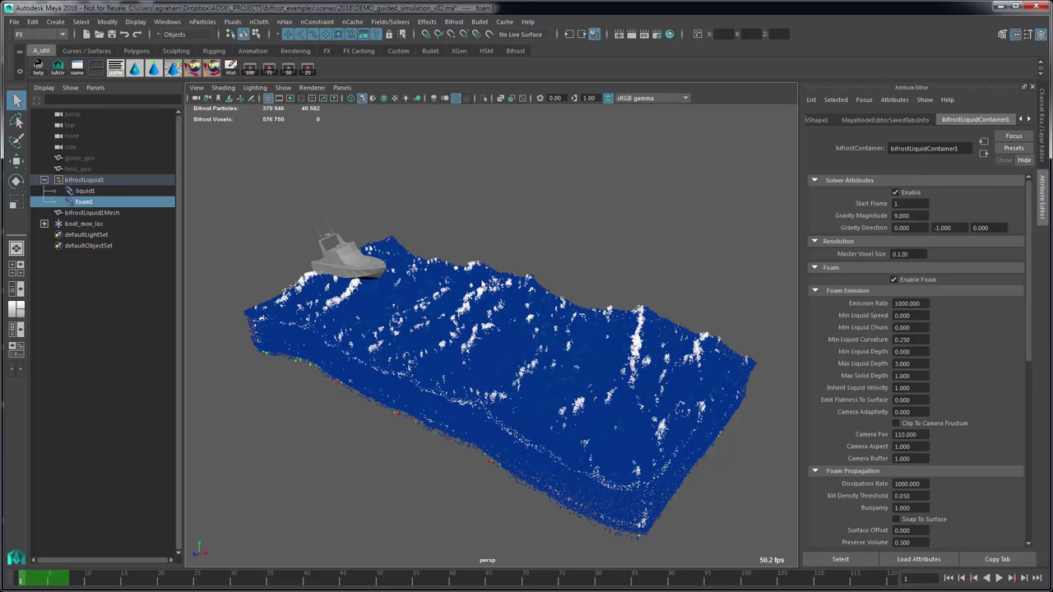
pyautogui.moveTo(482, 300)
pyautogui.keyDown('alt'); pyautogui.mouseDown()
pyautogui.moveTo(510, 277)
pyautogui.moveTo(501, 293)
pyautogui.mouseUp(); pyautogui.keyUp('alt')
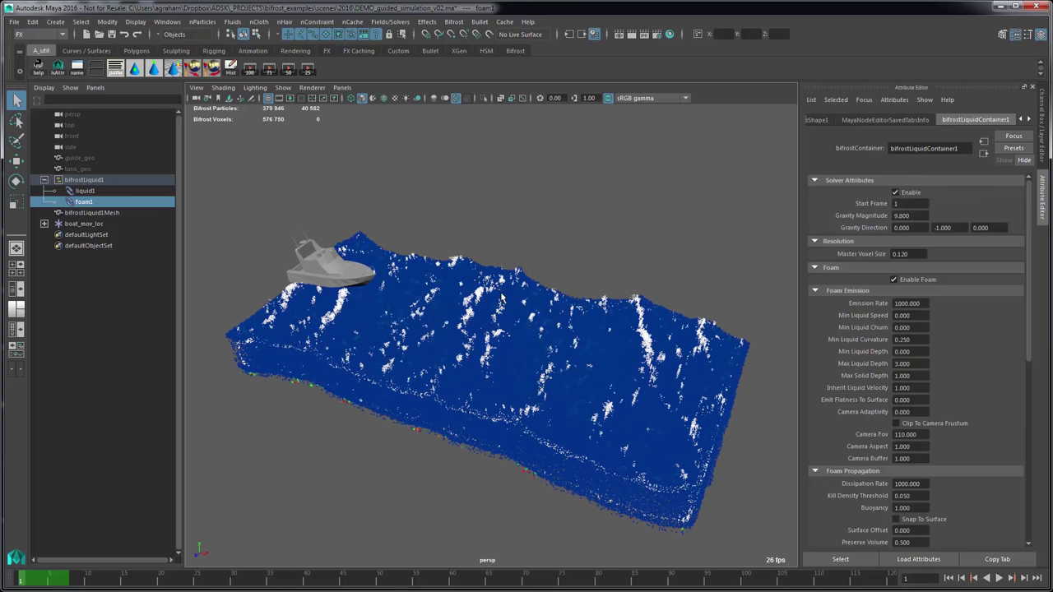
pyautogui.keyDown('alt'); pyautogui.moveTo(506, 320); pyautogui.dragTo(497, 314); pyautogui.keyUp('alt')
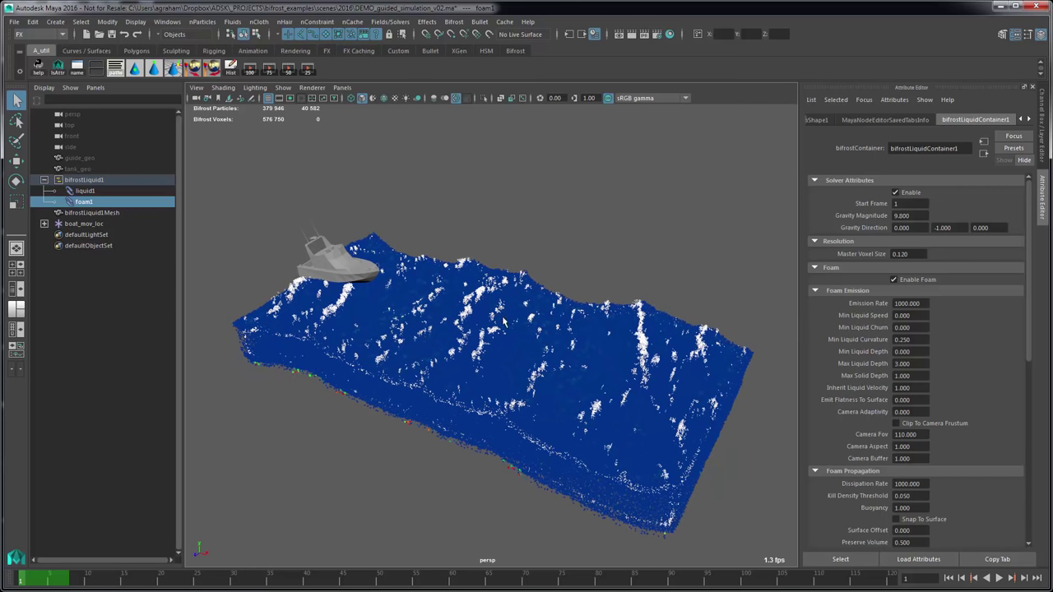
# Set Min Liquid Speed to 0.2 and Min Liquid Churn to 0.25, and step back to frame 0
pyautogui.click(915, 315)
pyautogui.write('0.2')
pyautogui.press('Tab')
pyautogui.write('0.25')
pyautogui.press('Return')
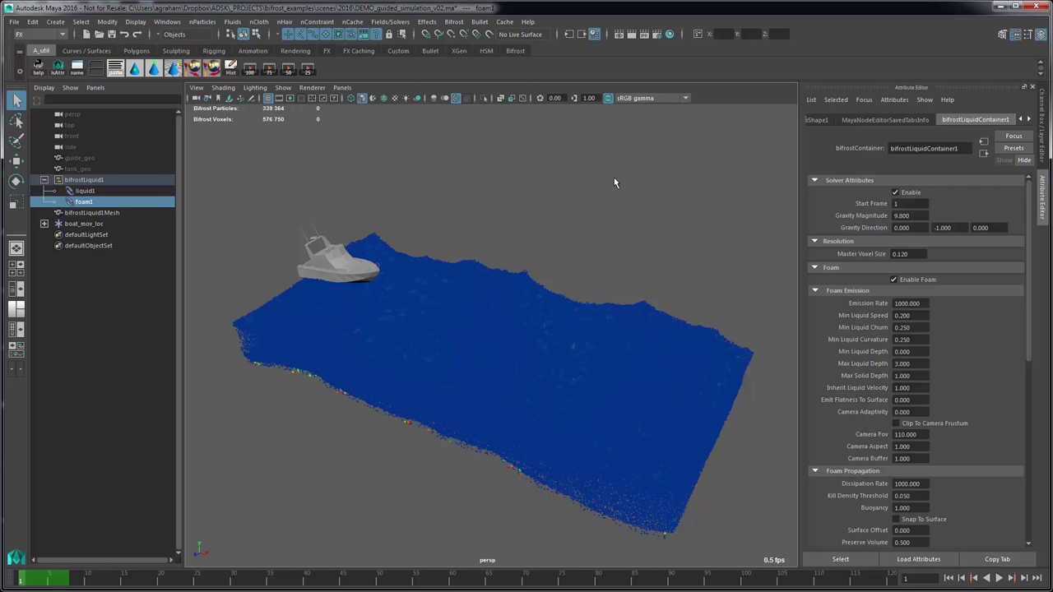
pyautogui.press('alt')
pyautogui.hotkey('alt', ',')
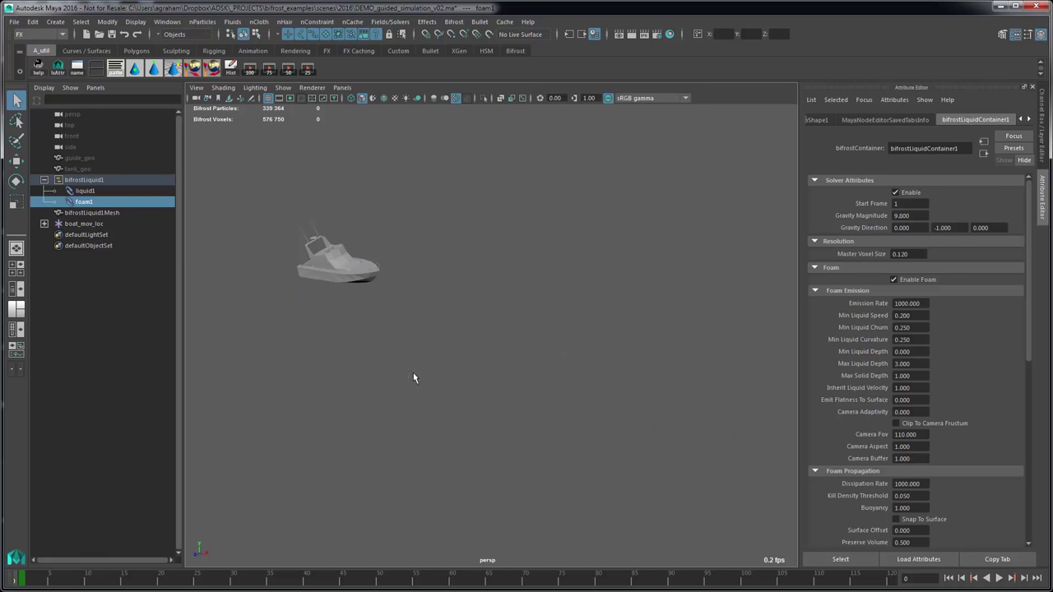
# Set the foam Emission Rate to 5000
pyautogui.doubleClick(925, 303)
pyautogui.write('5000')
pyautogui.press('Return')
# Set the foam Dissipation Rate to 5 and Kill Density Threshold to 0.03, and advance to frame 1
pyautogui.scroll(-2, 955, 364)
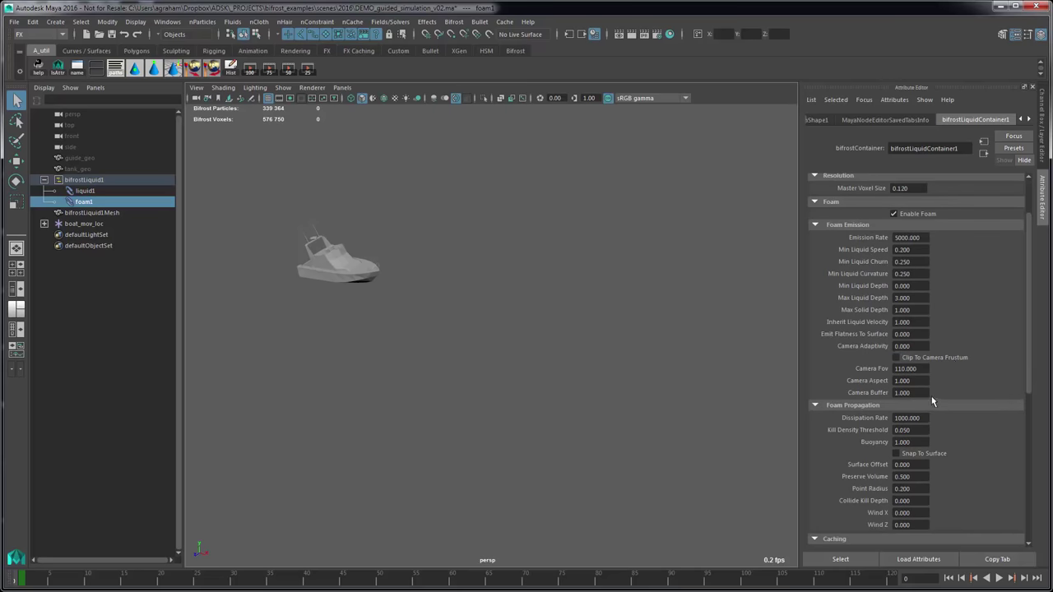
pyautogui.doubleClick(914, 417)
pyautogui.press('BackSpace')
pyautogui.press('BackSpace')
pyautogui.write('3')
pyautogui.scroll(2, 974, 376)
pyautogui.keyDown('alt'); pyautogui.moveTo(590, 355); pyautogui.dragTo(629, 381); pyautogui.keyUp('alt')
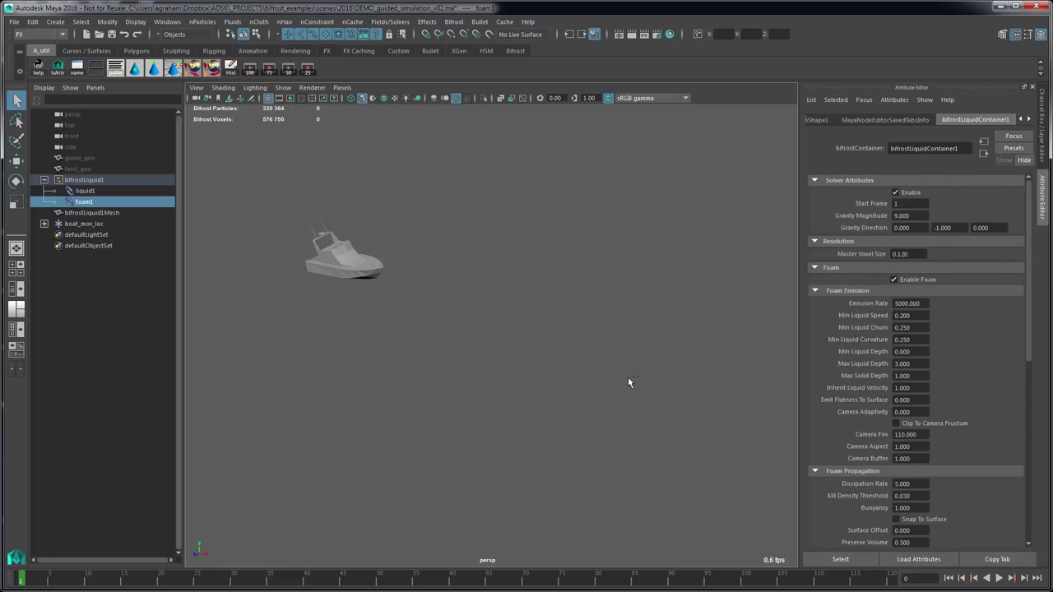
pyautogui.hotkey('alt', '.')
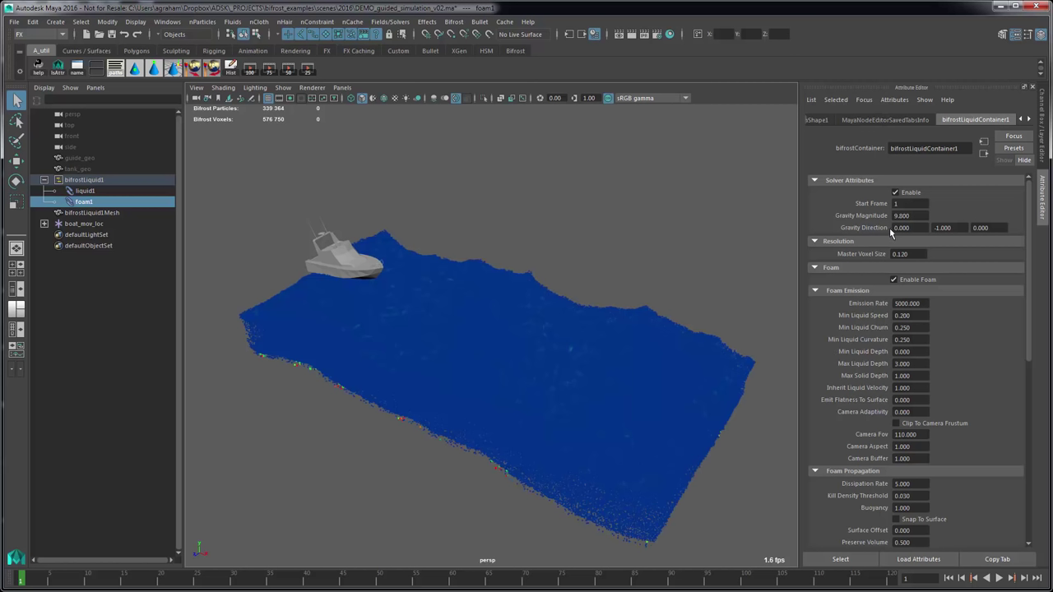
# Set the Master Voxel Size to 0.05 for a higher-resolution simulation
pyautogui.press('BackSpace')
pyautogui.press('BackSpace')
pyautogui.press('BackSpace')
pyautogui.write('05')
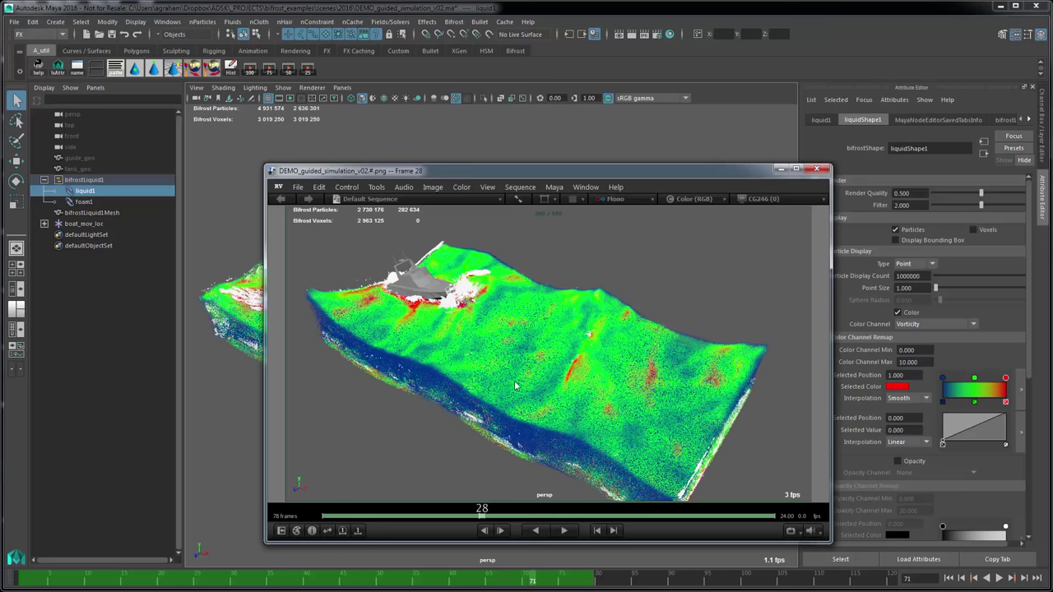
# Play the DEMO_guided_simulation_v02 image sequence in RV to review the foam around the boat
pyautogui.press('space')
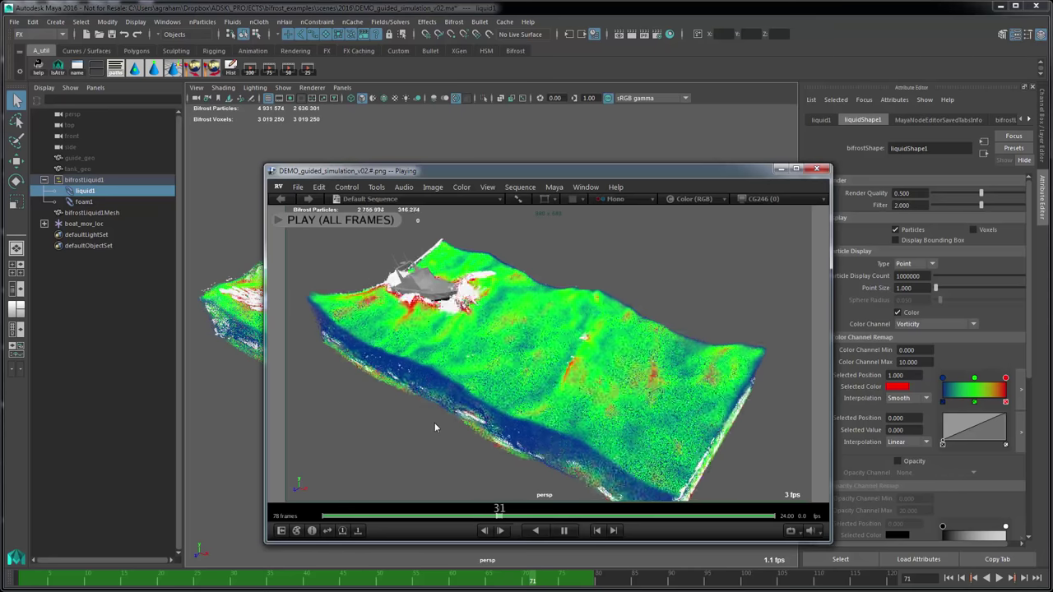
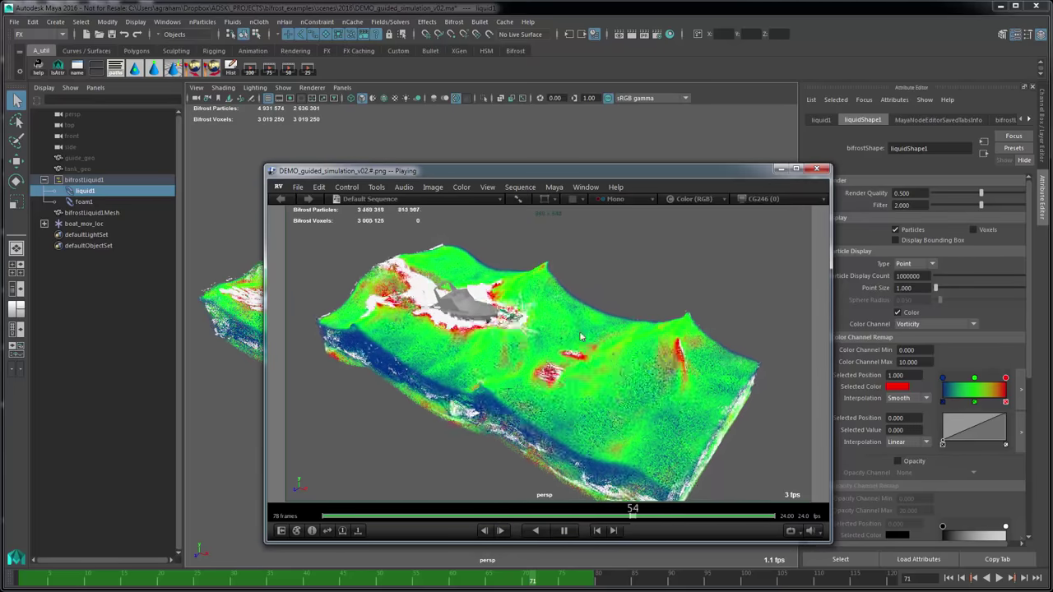
# Pause the RV playback, inspect the foam around the boat up close, and minimize the player
pyautogui.press('space')
pyautogui.moveTo(684, 348); pyautogui.dragTo(650, 322)
pyautogui.press('2')
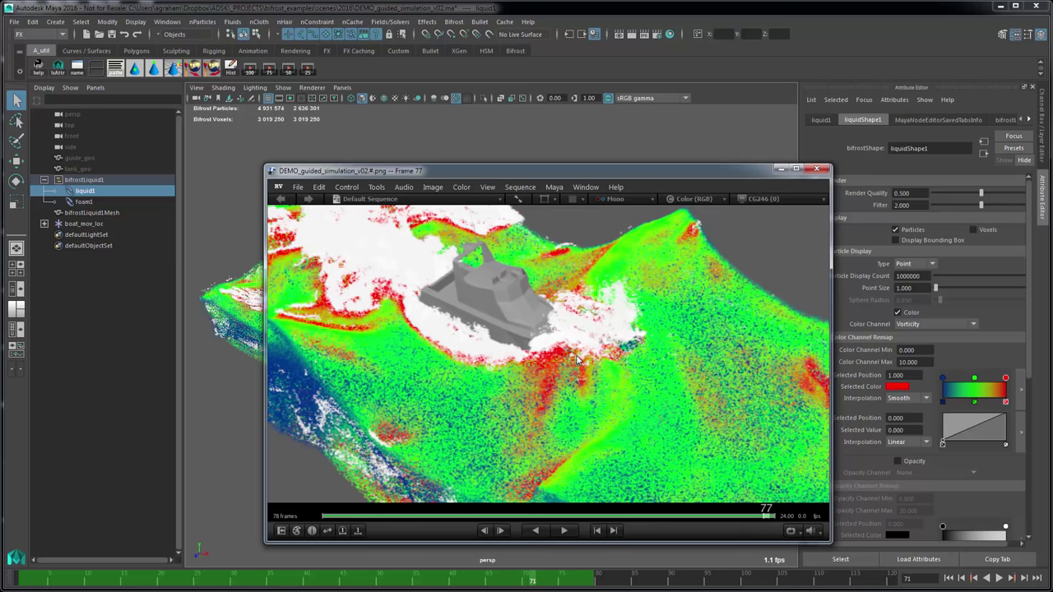
pyautogui.moveTo(633, 403); pyautogui.dragTo(707, 379)
pyautogui.click(781, 170)
# Review the foam propagation settings of the bifrostLiquid1 container and hide liquid1 to isolate the foam
pyautogui.click(106, 181)
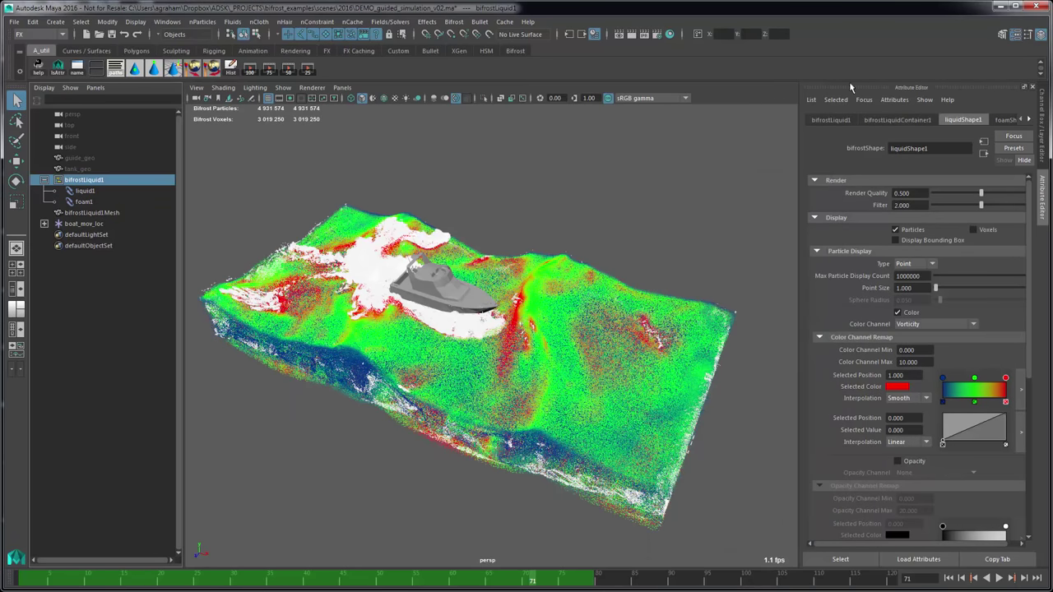
pyautogui.scroll(-5, 866, 415)
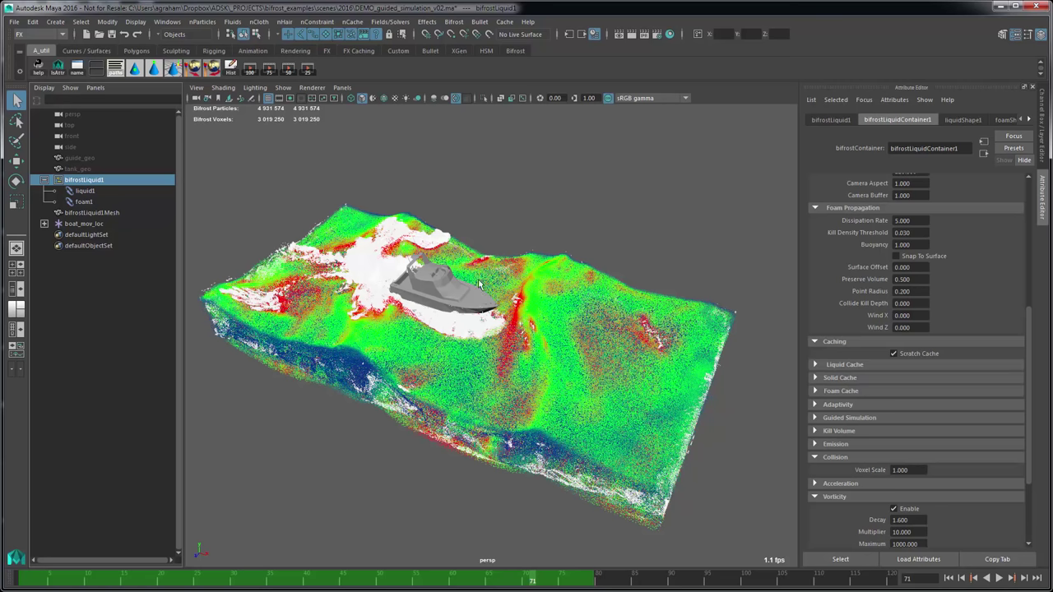
pyautogui.press('Down')
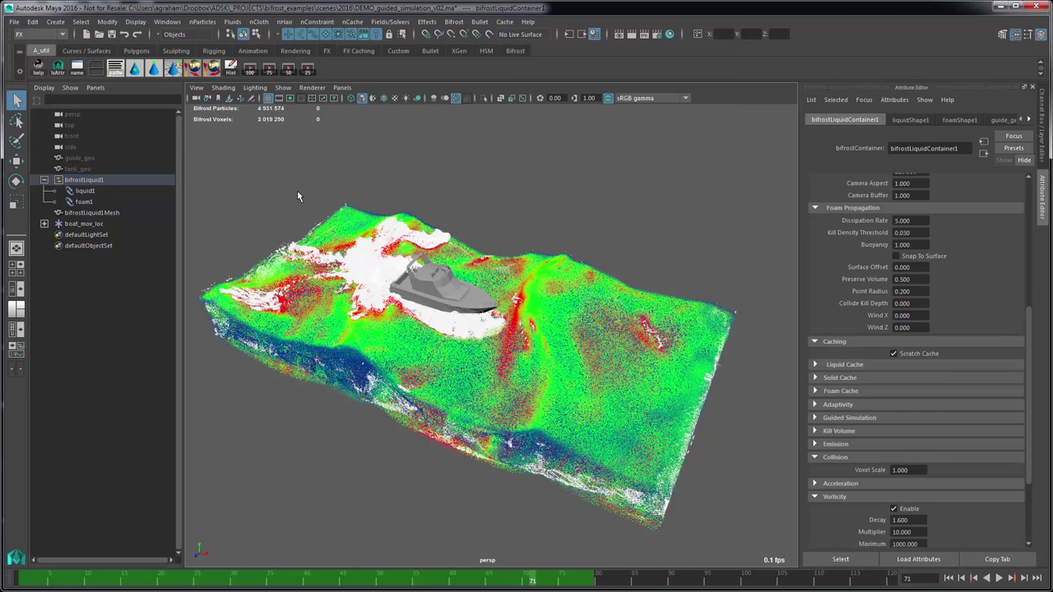
pyautogui.hotkey('ctrl', 'h')
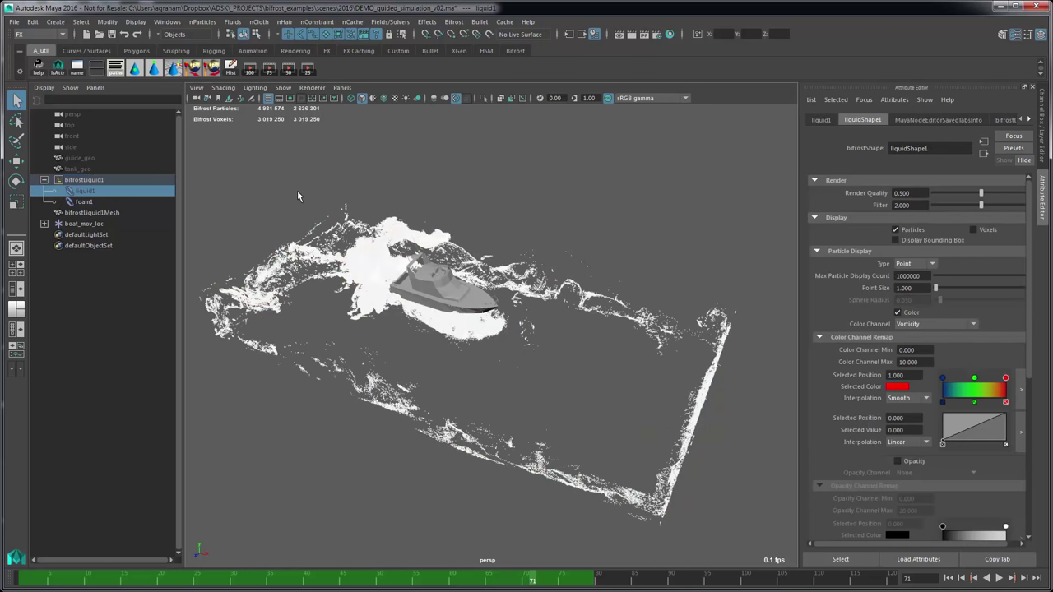
pyautogui.keyDown('alt'); pyautogui.moveTo(515, 424); pyautogui.dragTo(538, 396); pyautogui.keyUp('alt')
# Enable particle Opacity on foam1 with Density as the opacity channel
pyautogui.press('Down')
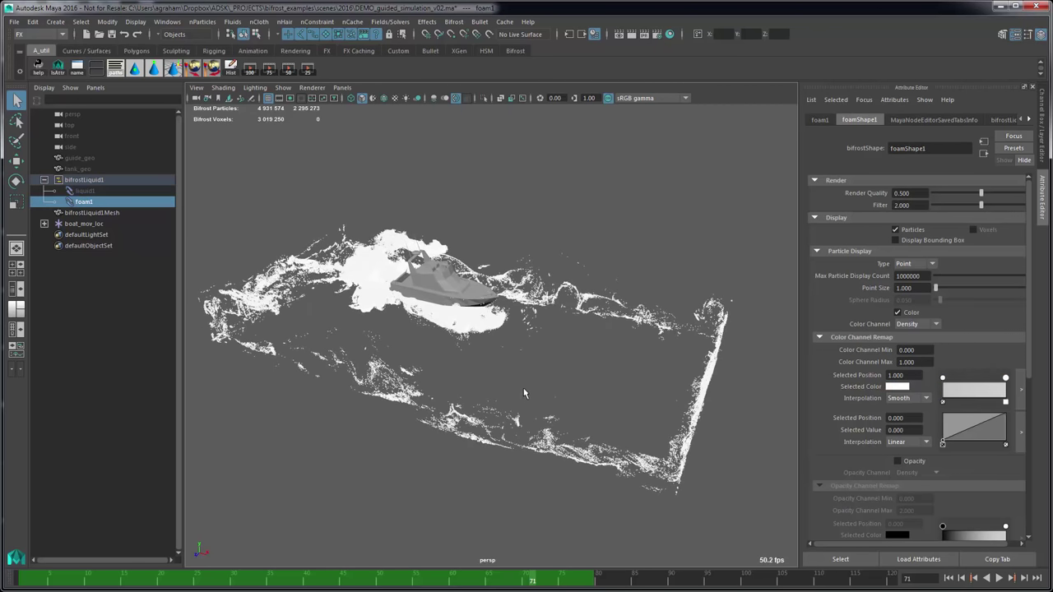
pyautogui.keyDown('alt'); pyautogui.moveTo(524, 357); pyautogui.dragTo(559, 342); pyautogui.keyUp('alt')
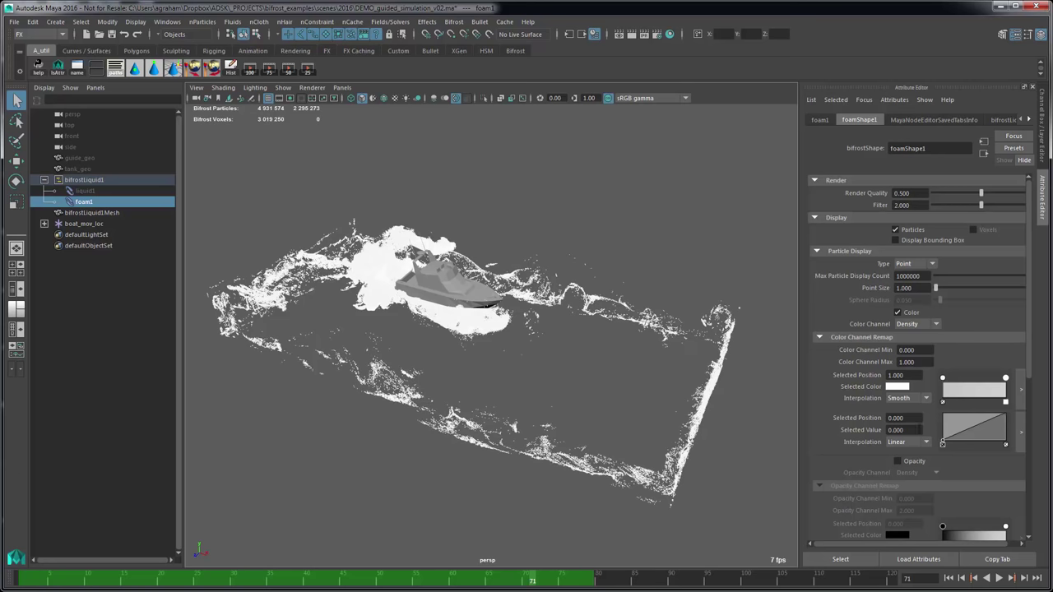
pyautogui.click(914, 460)
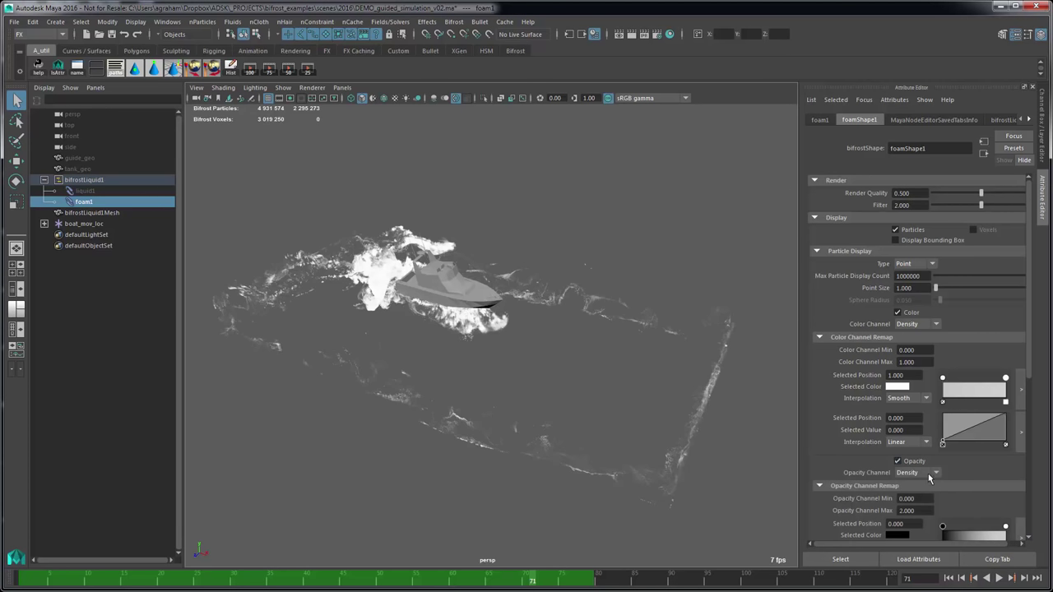
pyautogui.click(930, 473)
pyautogui.click(904, 485)
pyautogui.click(924, 473)
pyautogui.click(907, 495)
# Try an Opacity Channel Max of 20 on foam1, and restore it to 2
pyautogui.doubleClick(908, 511)
pyautogui.write('20')
pyautogui.press('Return')
pyautogui.write('2')
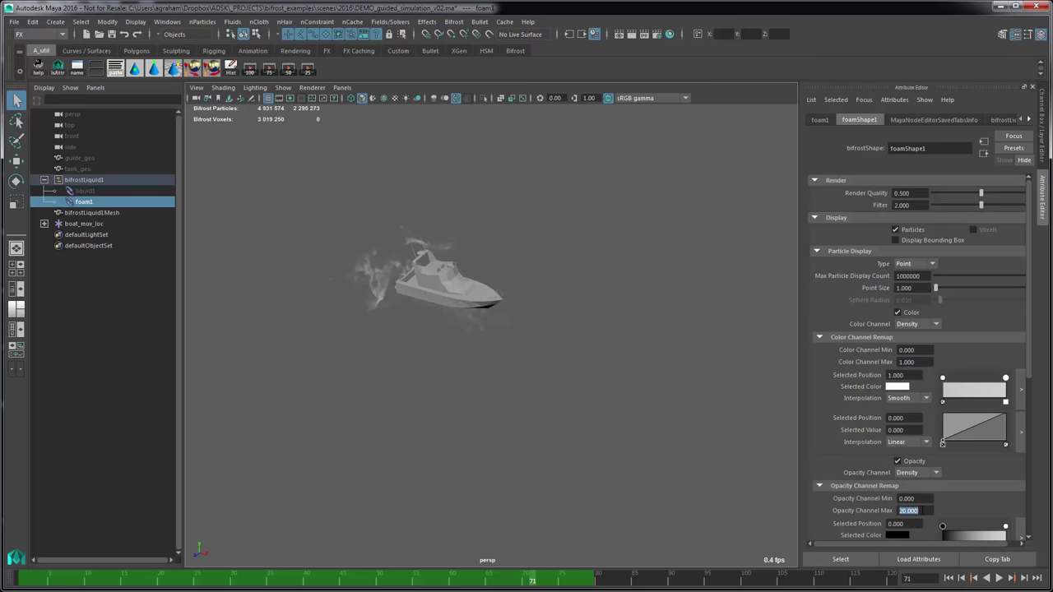
pyautogui.press('Return')
# Play the isolated foam simulation from an earlier frame and stop it at frame 59
pyautogui.keyDown('alt'); pyautogui.moveTo(525, 321); pyautogui.dragTo(512, 372); pyautogui.keyUp('alt')
pyautogui.moveTo(535, 582); pyautogui.dragTo(277, 582)
pyautogui.hotkey('alt', 'v')
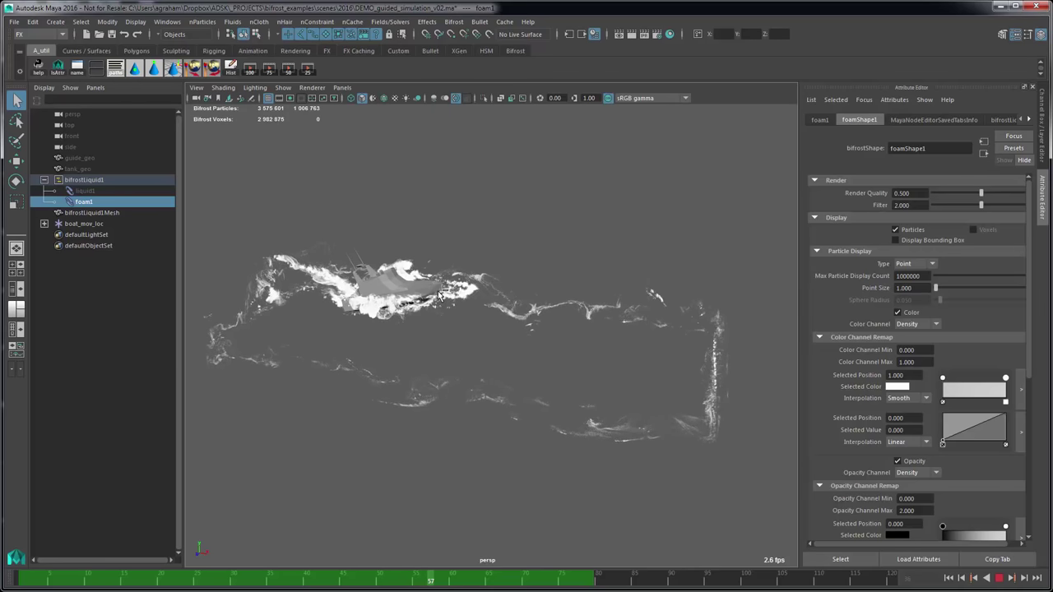
pyautogui.hotkey('alt', 'v')
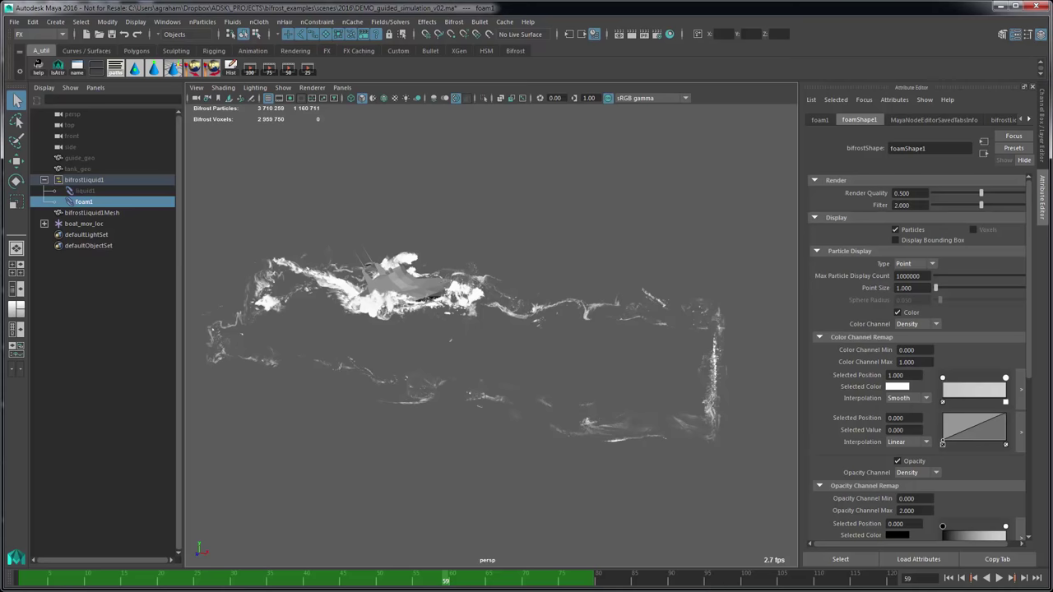
# Switch to the untitled Maya scene and display the Bifrost shelf in its interface
pyautogui.click(872, 547)
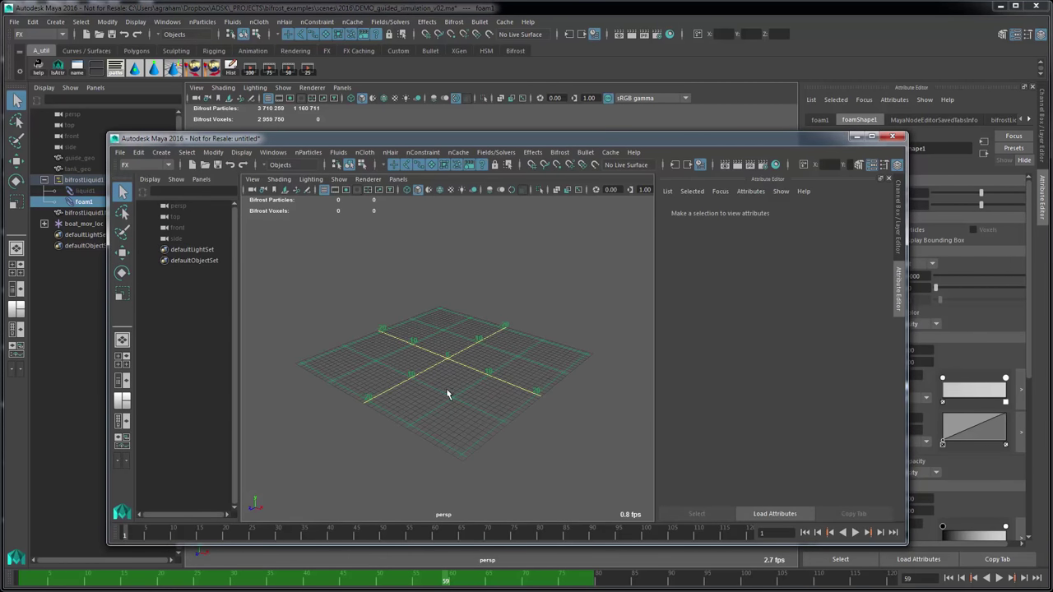
pyautogui.hotkey('ctrl', 'i')
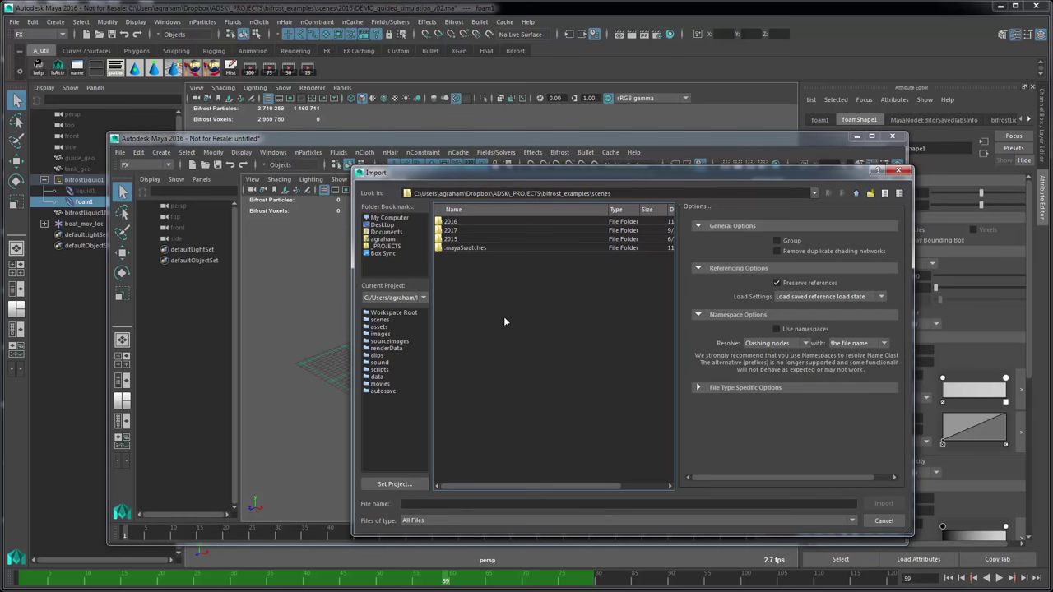
pyautogui.press('Escape')
pyautogui.hotkey('ctrl', 'space')
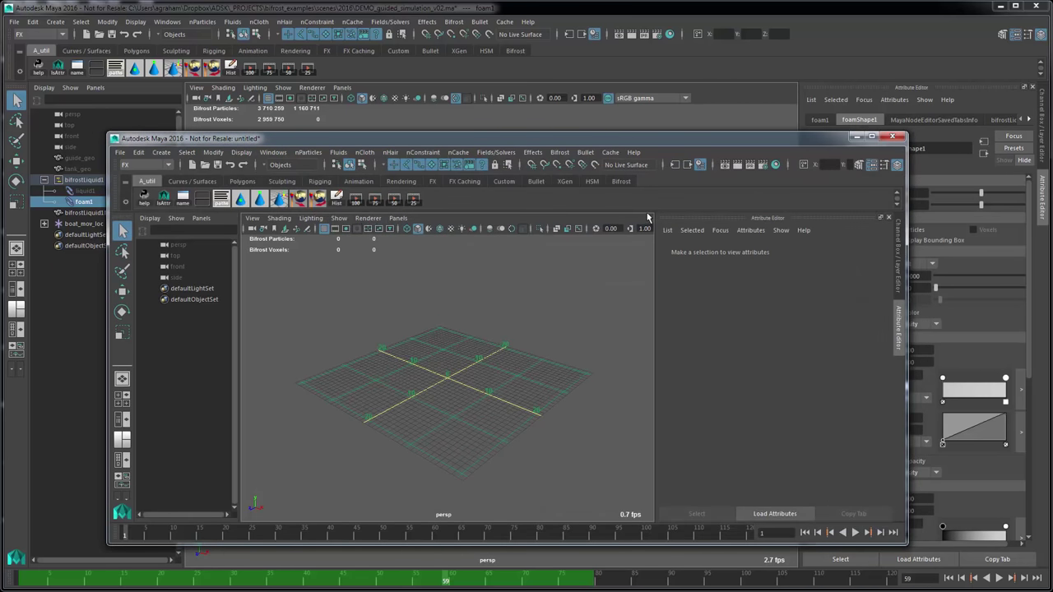
pyautogui.click(622, 182)
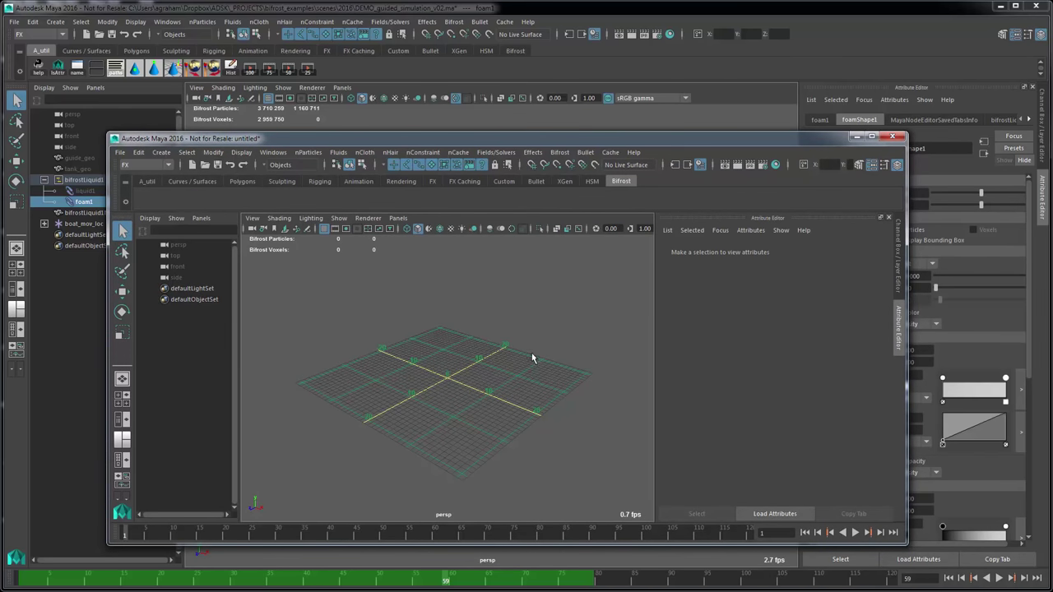
# Import the tank_geo, pool_emit_geo and four drop_sphere geometry objects into the untitled scene
pyautogui.hotkey('ctrl', 'i')
pyautogui.moveTo(701, 420); pyautogui.dragTo(879, 520)
pyautogui.click(634, 360)
pyautogui.press('BackSpace')
pyautogui.press('BackSpace')
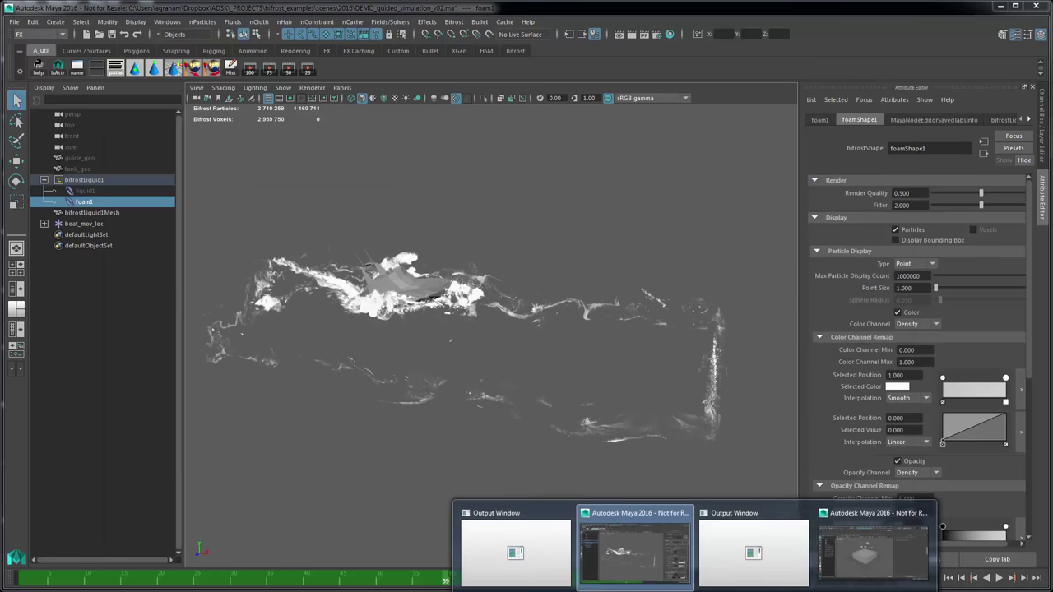
pyautogui.click(872, 550)
pyautogui.keyDown('alt'); pyautogui.moveTo(469, 386); pyautogui.dragTo(473, 364); pyautogui.keyUp('alt')
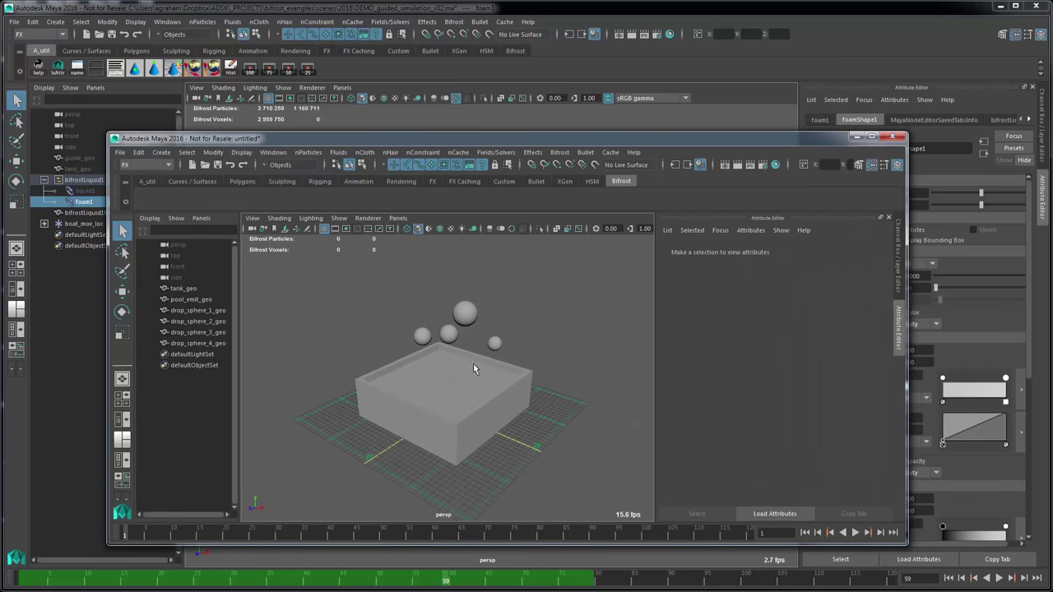
# Create a Bifrost liquid from pool_emit_geo and the four drop sphere meshes
pyautogui.press('4')
pyautogui.press('5')
pyautogui.moveTo(366, 287); pyautogui.dragTo(545, 348)
pyautogui.keyDown('shift'); pyautogui.click(449, 372); pyautogui.keyUp('shift')
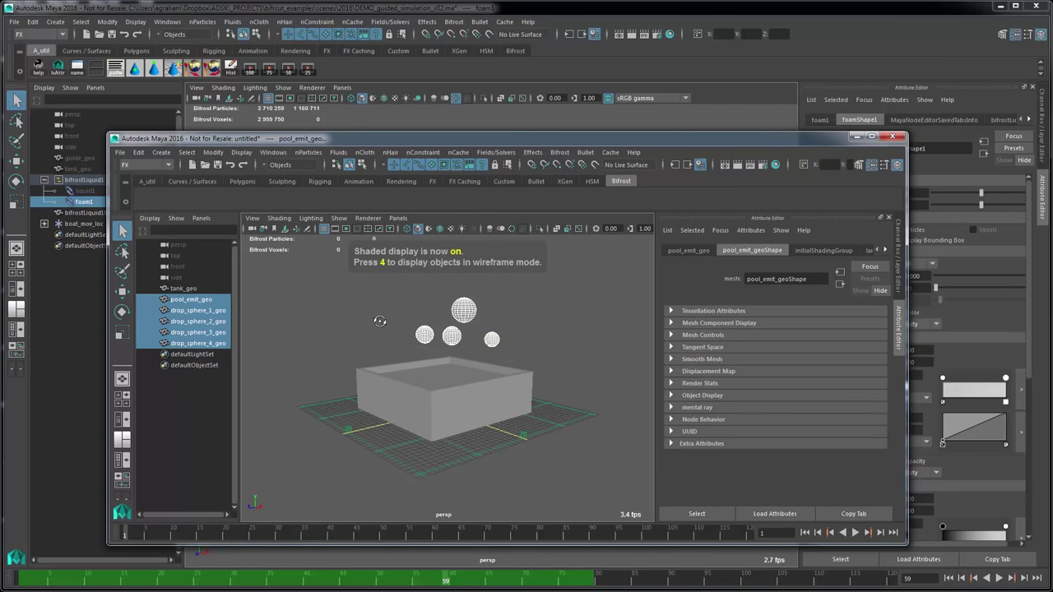
pyautogui.keyDown('alt'); pyautogui.moveTo(379, 321); pyautogui.dragTo(386, 339); pyautogui.keyUp('alt')
pyautogui.click(566, 153)
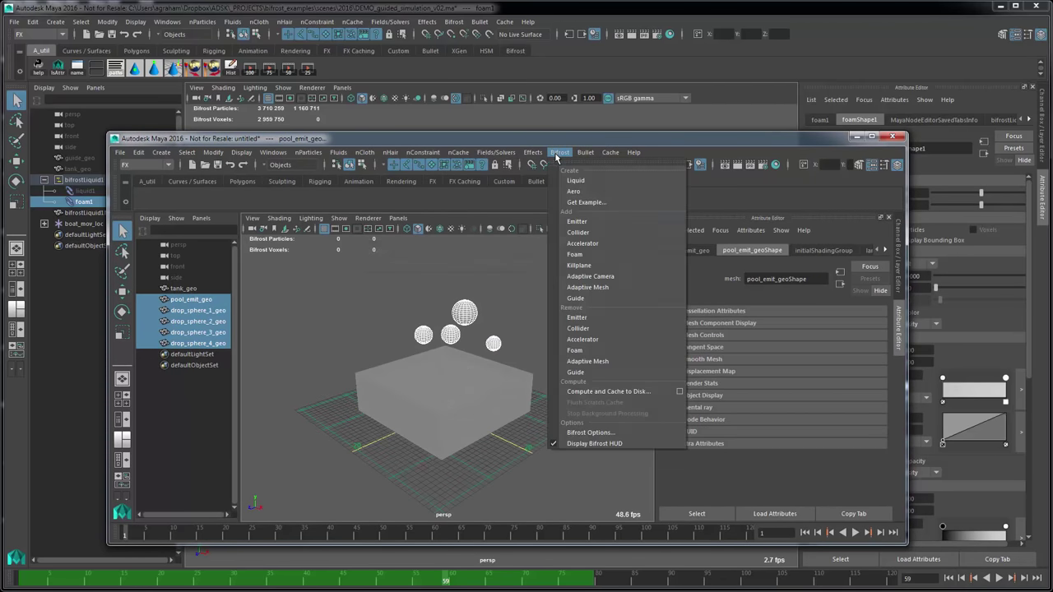
pyautogui.click(574, 182)
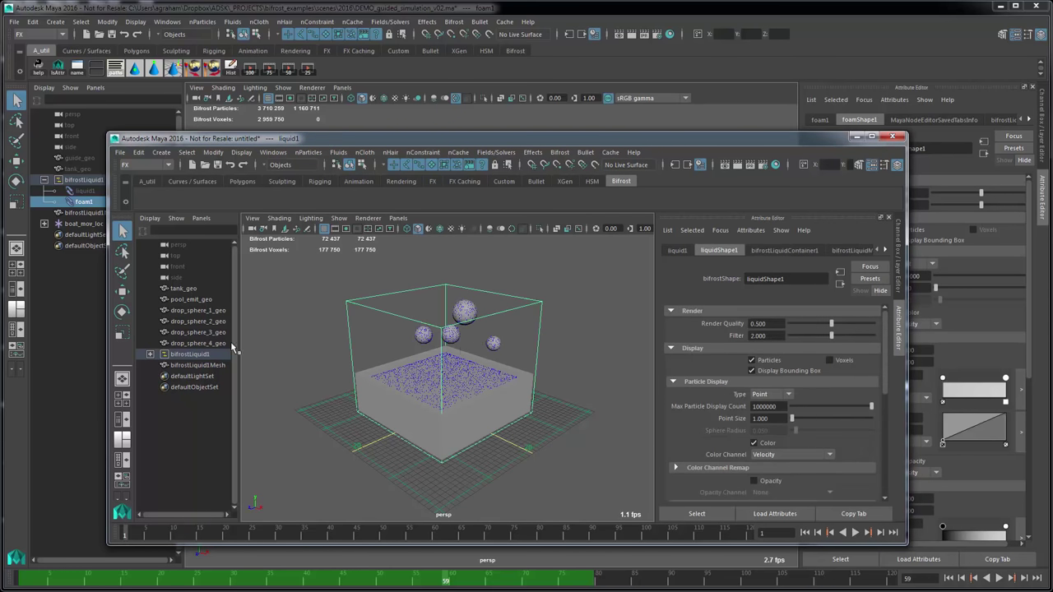
# Turn off bifrostLiquidContinuousEmission for the pool and drop sphere emitters, and hide their meshes
pyautogui.moveTo(216, 344); pyautogui.dragTo(198, 299)
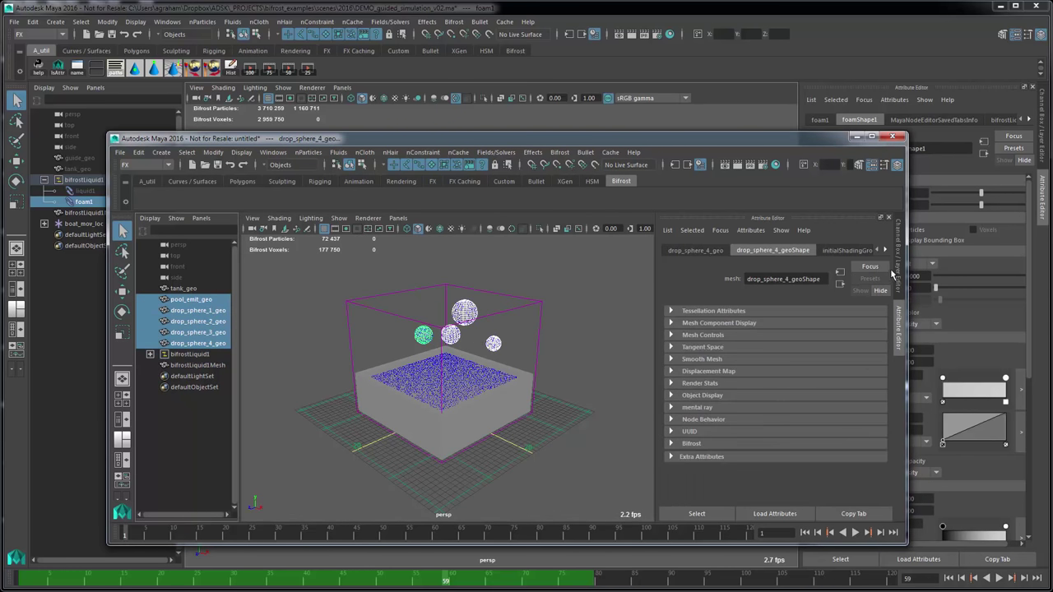
pyautogui.click(897, 271)
pyautogui.doubleClick(852, 374)
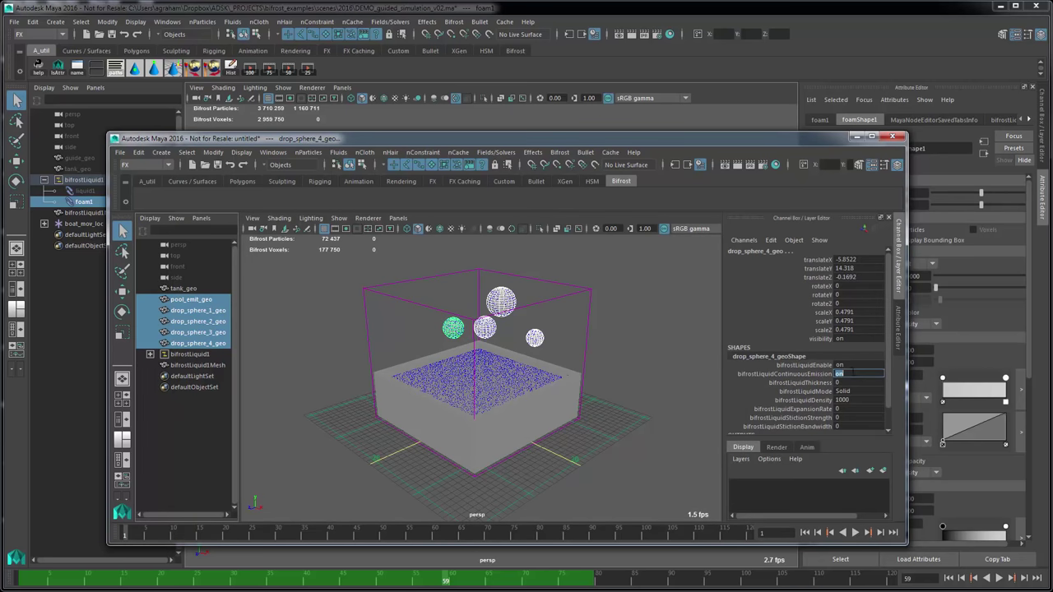
pyautogui.write('0')
pyautogui.press('Return')
pyautogui.hotkey('ctrl', 'h')
# Add tank_geo as a Bifrost collider for the liquid
pyautogui.click(538, 403)
pyautogui.keyDown('shift'); pyautogui.moveTo(591, 319); pyautogui.dragTo(560, 314); pyautogui.keyUp('shift')
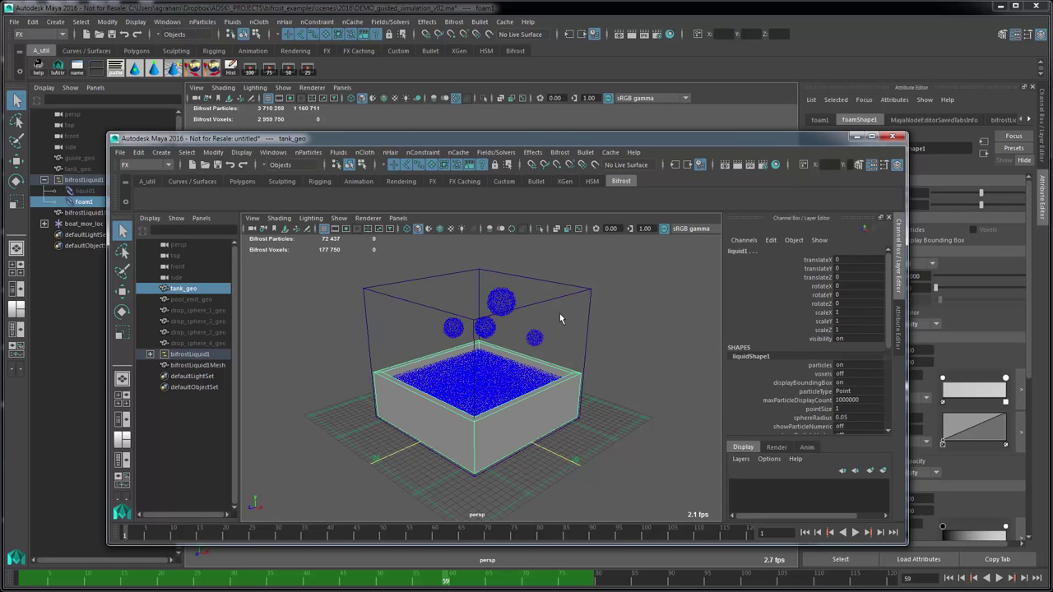
pyautogui.click(558, 153)
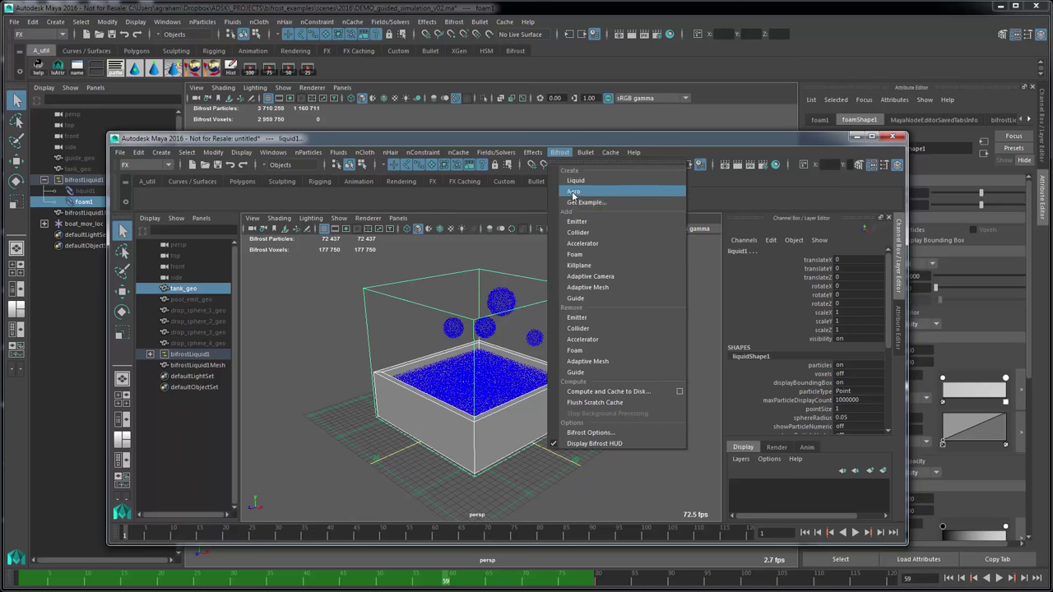
pyautogui.click(581, 235)
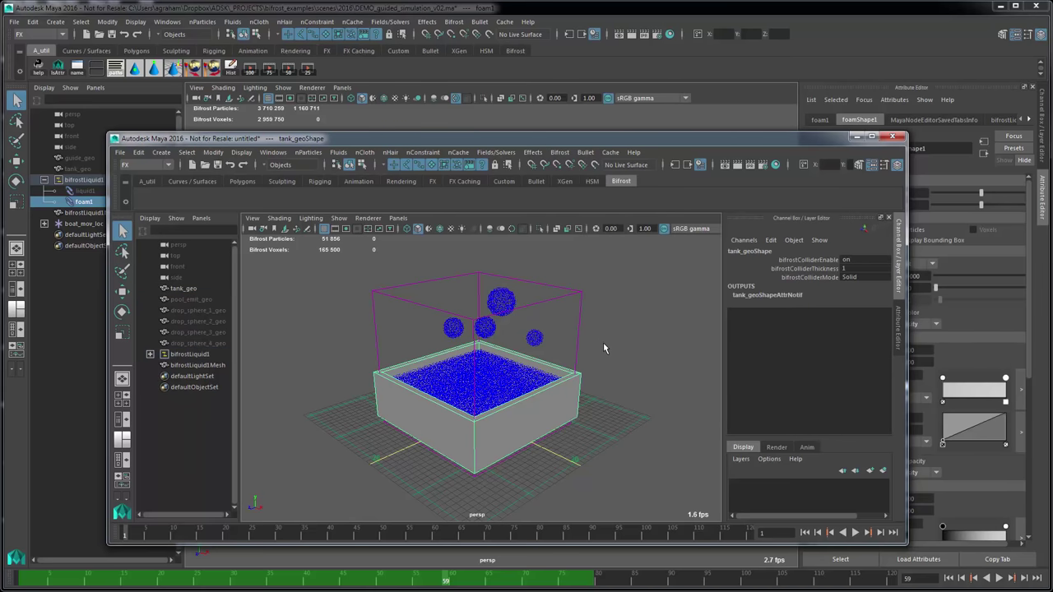
# Display wireframe on shaded in the viewport and add Bifrost foam to liquid1
pyautogui.click(533, 327)
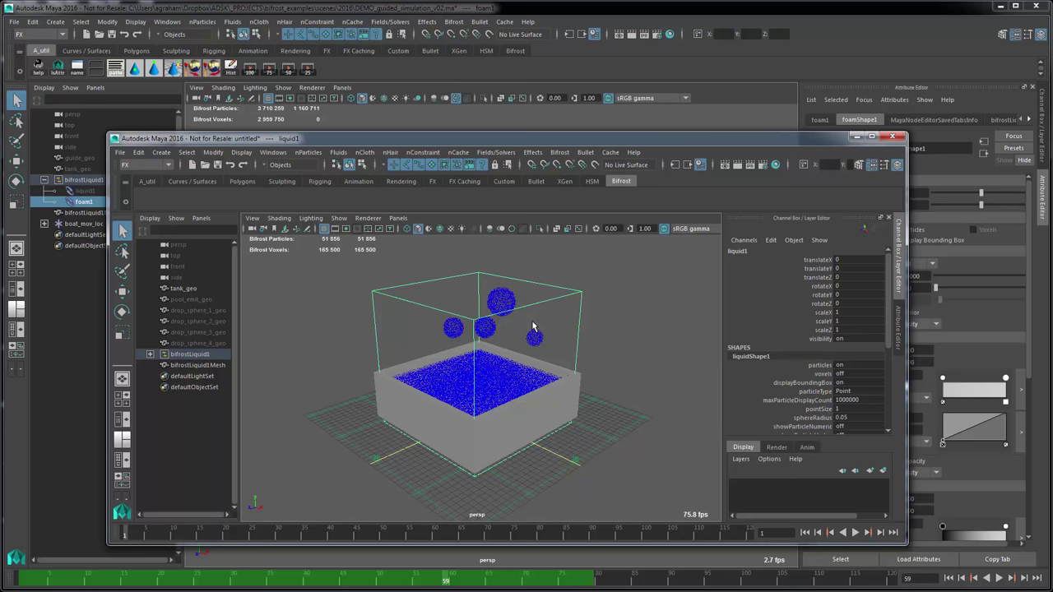
pyautogui.hotkey('alt', '5')
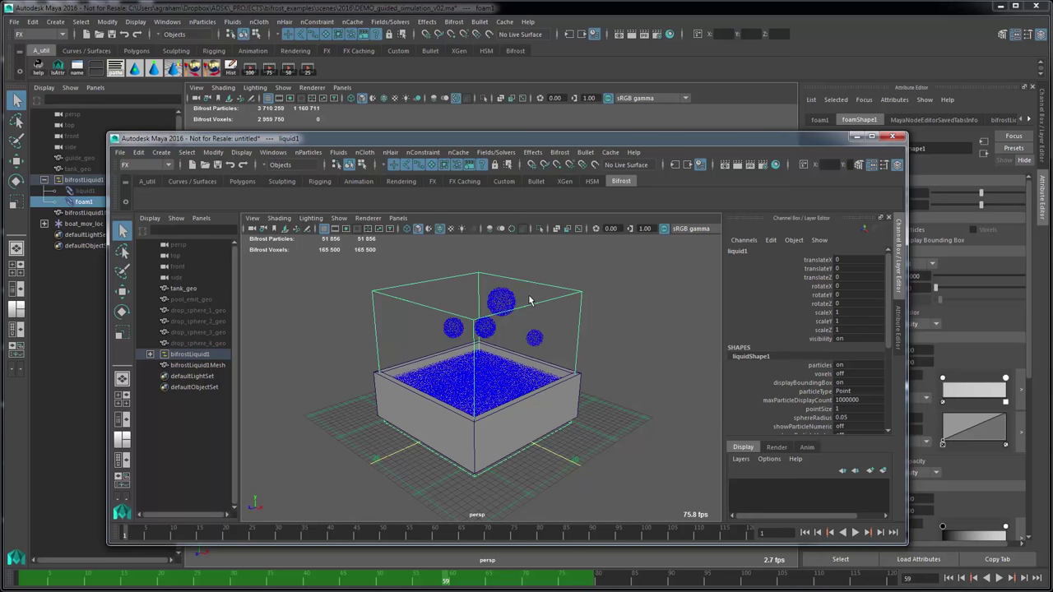
pyautogui.click(510, 230)
pyautogui.click(562, 156)
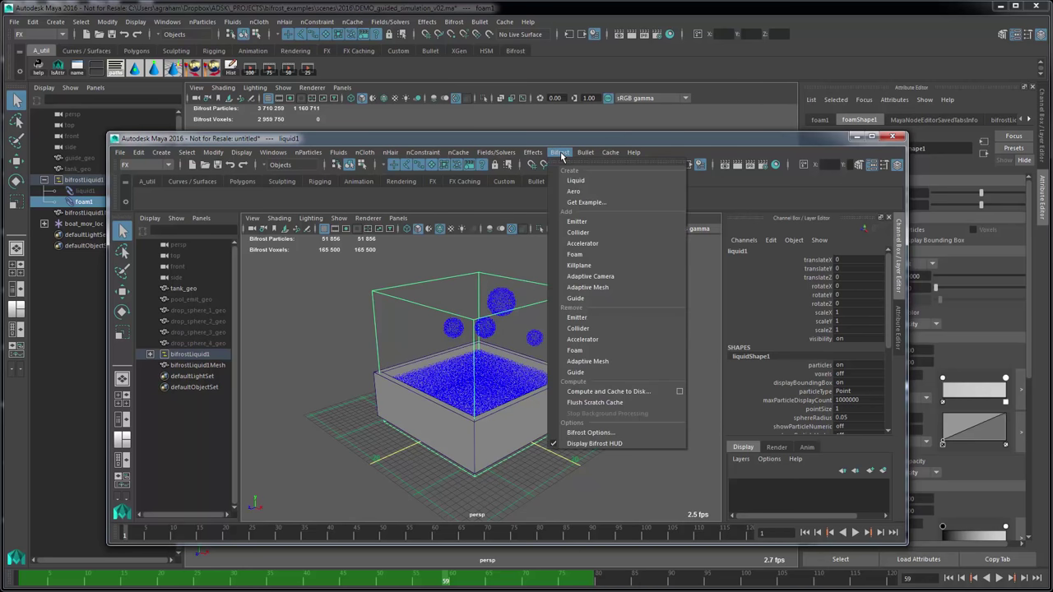
pyautogui.click(566, 262)
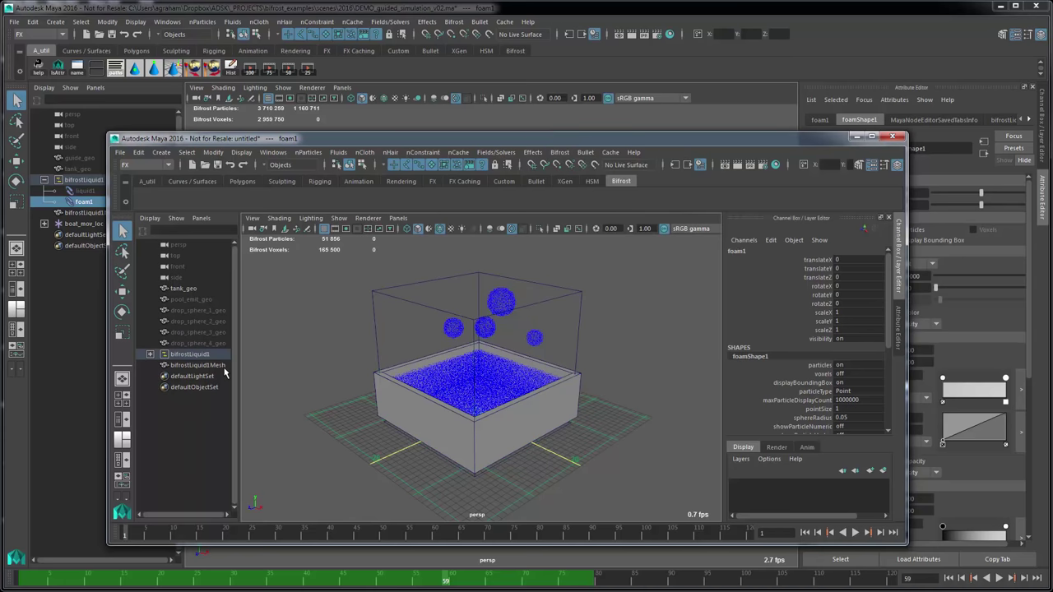
# Set the gravityMagnitude of bifrostLiquid1 to 98
pyautogui.keyDown('alt'); pyautogui.moveTo(356, 344); pyautogui.dragTo(328, 353); pyautogui.keyUp('alt')
pyautogui.hotkey('alt', 'v')
pyautogui.press('Escape')
pyautogui.click(182, 354)
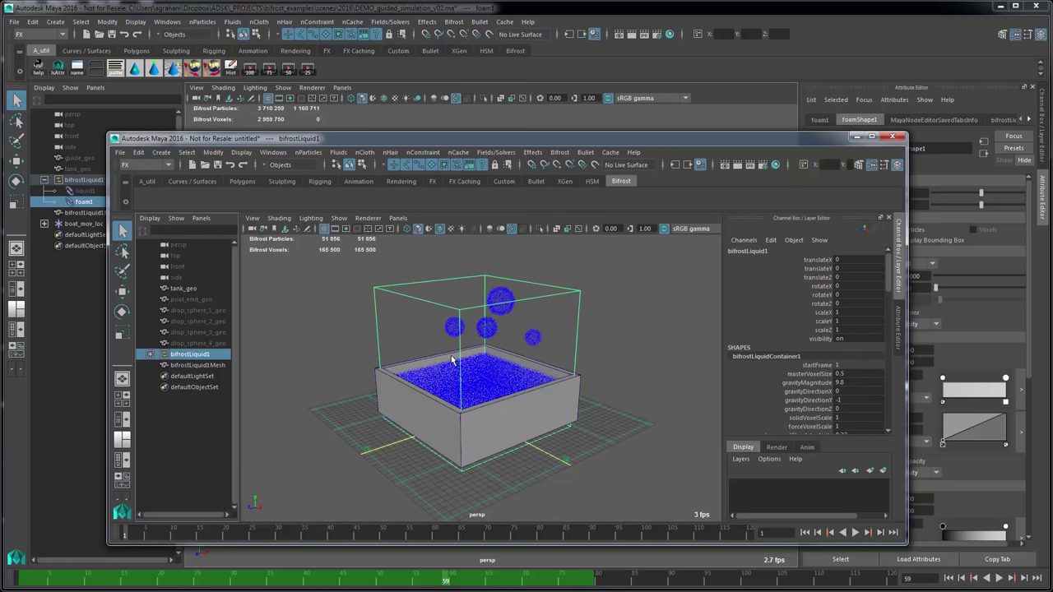
pyautogui.doubleClick(851, 384)
pyautogui.write('98')
pyautogui.press('Return')
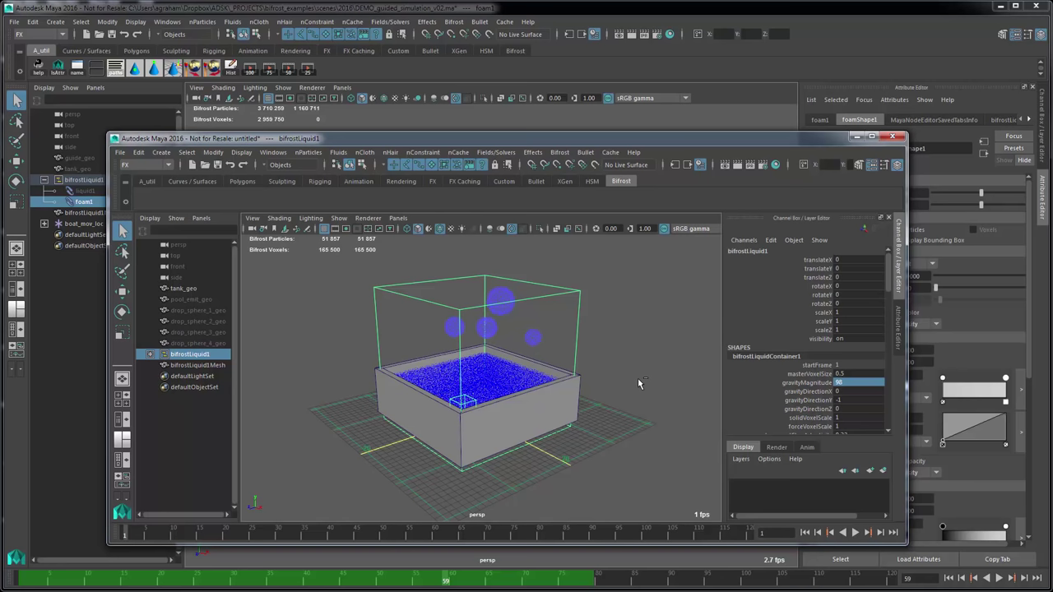
# Play the splash simulation to frame 13 and hide tank_geo to expose the liquid and foam
pyautogui.hotkey('alt', 'v')
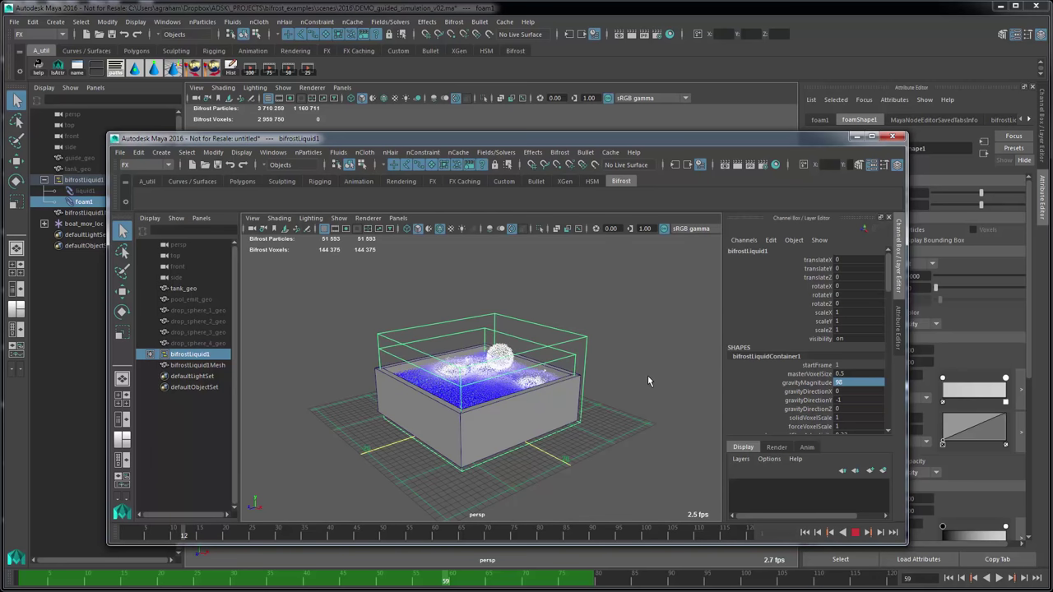
pyautogui.hotkey('alt', 'v')
pyautogui.click(519, 413)
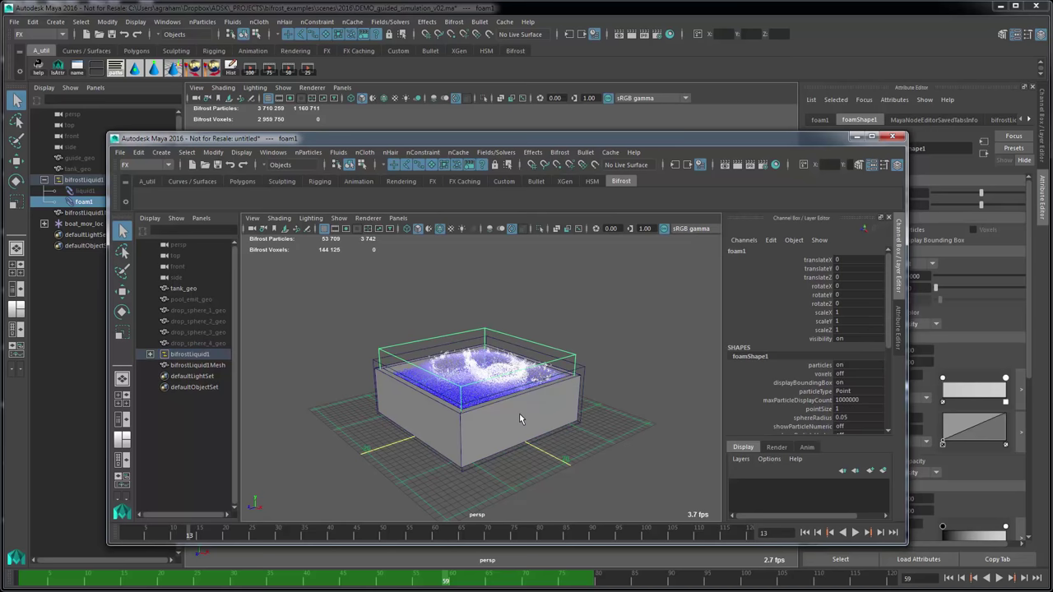
pyautogui.click(557, 389)
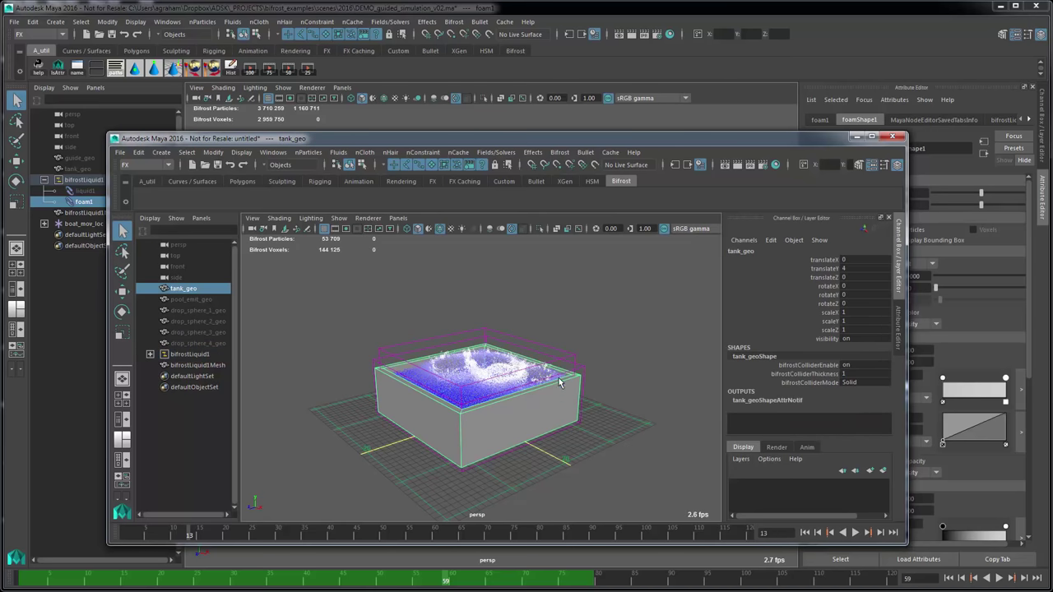
pyautogui.hotkey('ctrl', 'h')
pyautogui.keyDown('alt'); pyautogui.moveTo(569, 400); pyautogui.dragTo(535, 416); pyautogui.keyUp('alt')
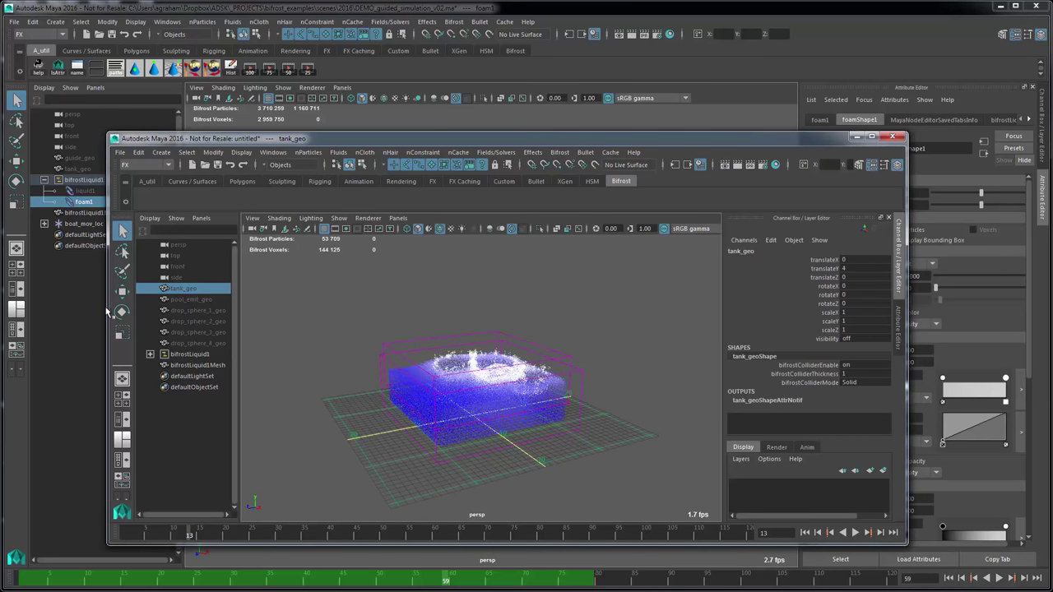
# Expand bifrostLiquid1 and hide liquid1 to isolate the foam particles in the viewport
pyautogui.click(151, 355)
pyautogui.click(188, 367)
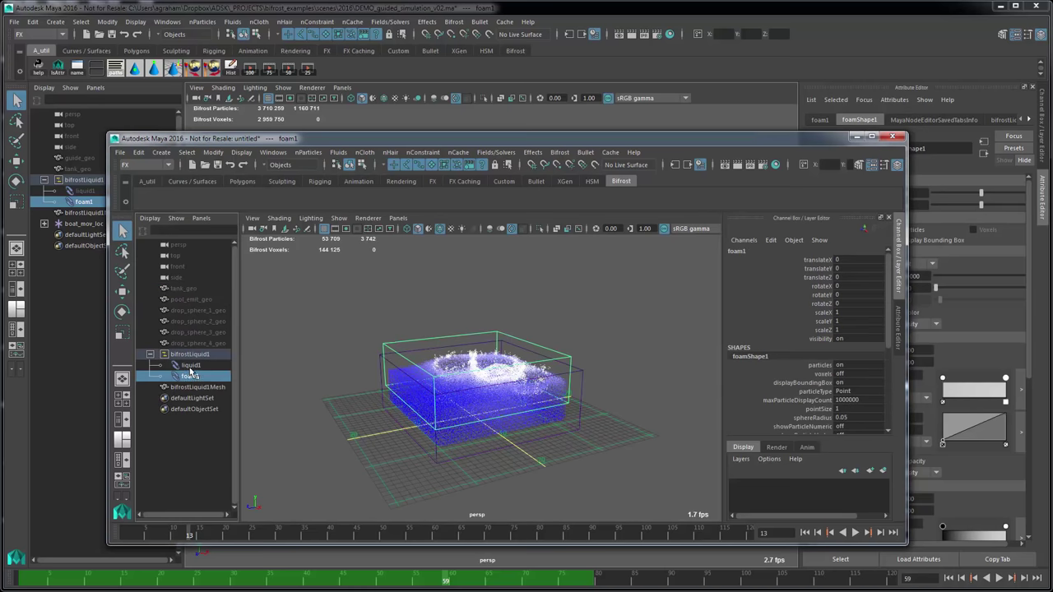
pyautogui.hotkey('ctrl', 'h')
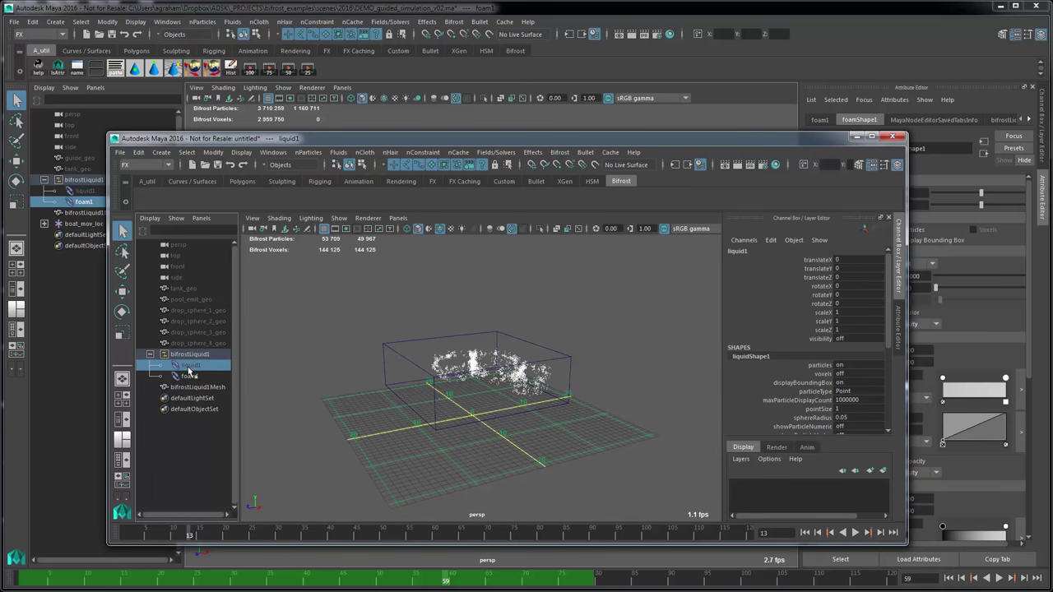
pyautogui.moveTo(485, 395)
pyautogui.keyDown('alt'); pyautogui.mouseDown()
pyautogui.moveTo(475, 386)
pyautogui.moveTo(502, 397)
pyautogui.moveTo(496, 379)
pyautogui.mouseUp(); pyautogui.keyUp('alt')
pyautogui.scroll(-4, 496, 378)
pyautogui.scroll(5, 488, 376)
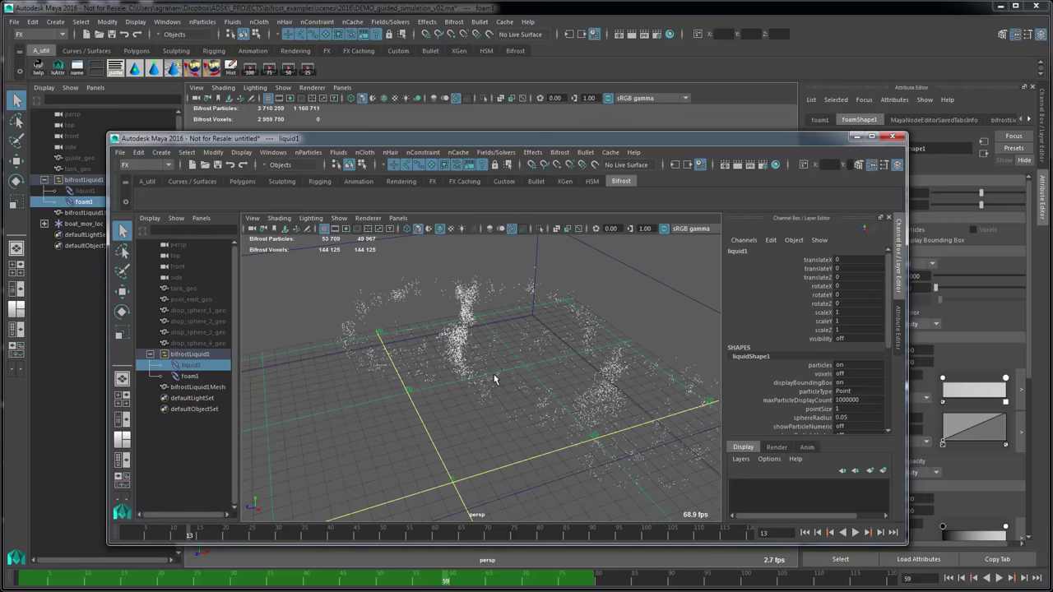
# Enable numeric particle display on foamShape1 with Density as the numeric channel
pyautogui.hotkey('ctrl', 'a')
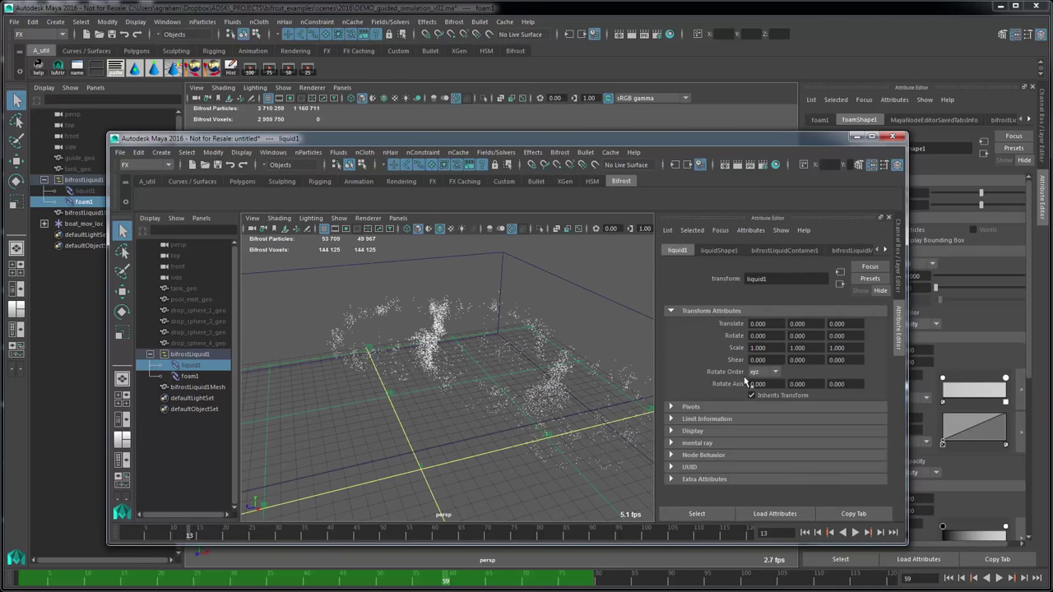
pyautogui.click(719, 250)
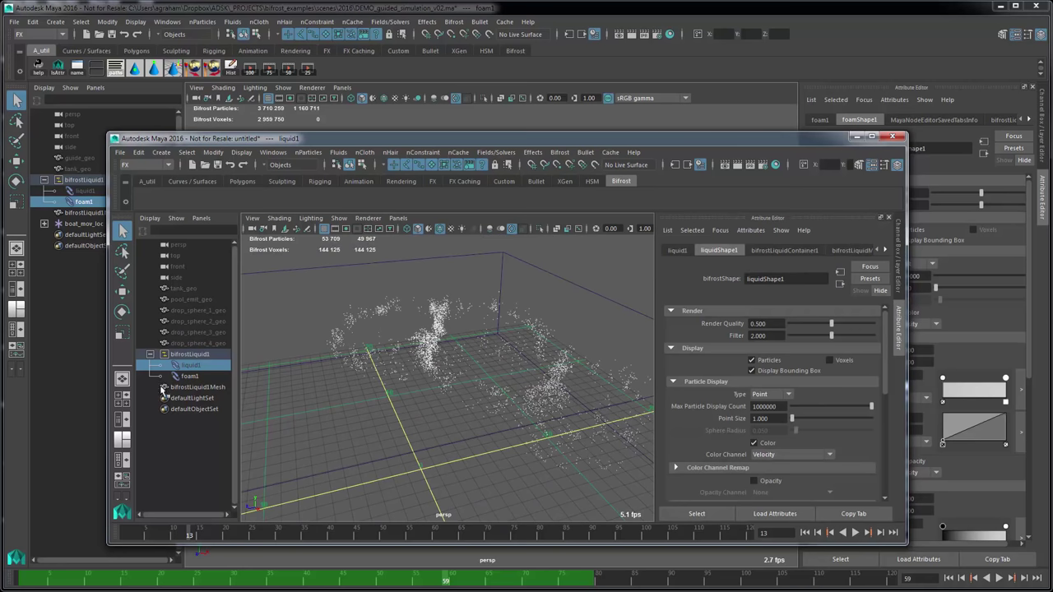
pyautogui.click(202, 376)
pyautogui.scroll(-3, 772, 463)
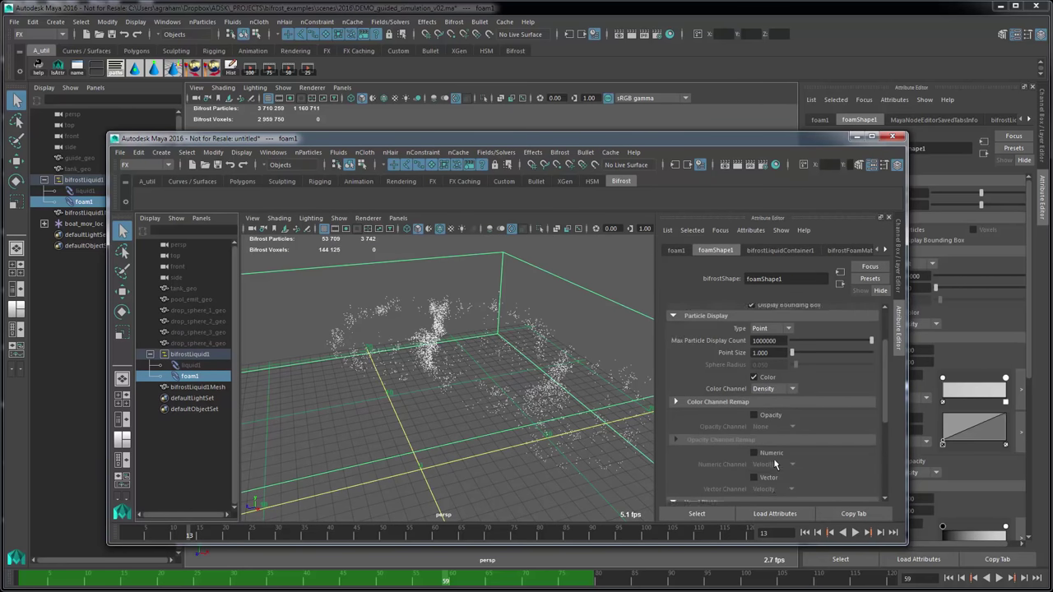
pyautogui.scroll(-1, 773, 461)
pyautogui.click(771, 421)
pyautogui.click(774, 431)
pyautogui.click(769, 446)
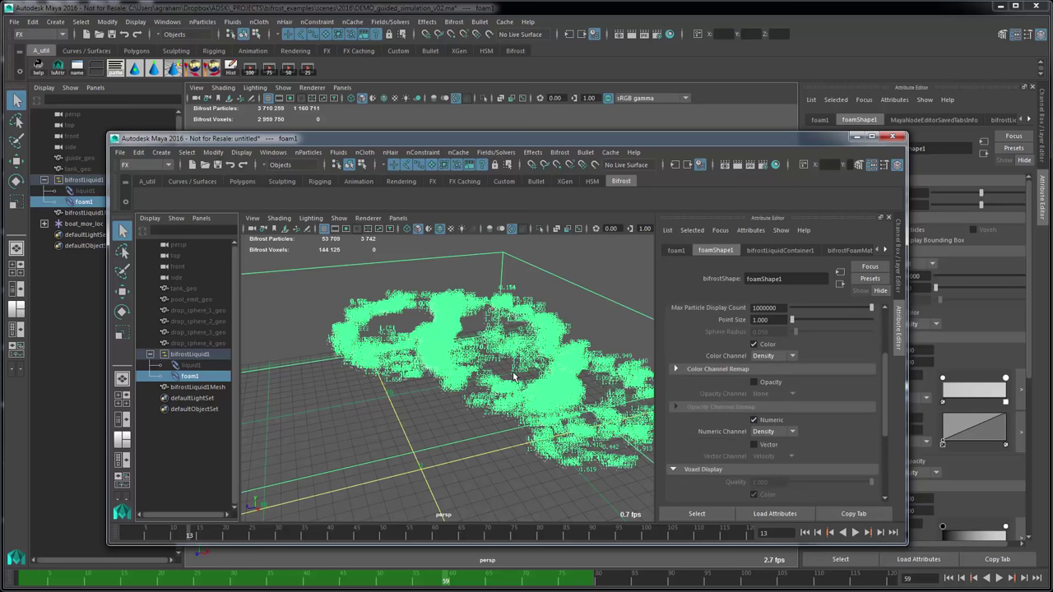
# Limit foamShape1's Max Particle Display Count to 10 and show liquid1 again
pyautogui.scroll(3, 819, 334)
pyautogui.moveTo(816, 404); pyautogui.dragTo(788, 408)
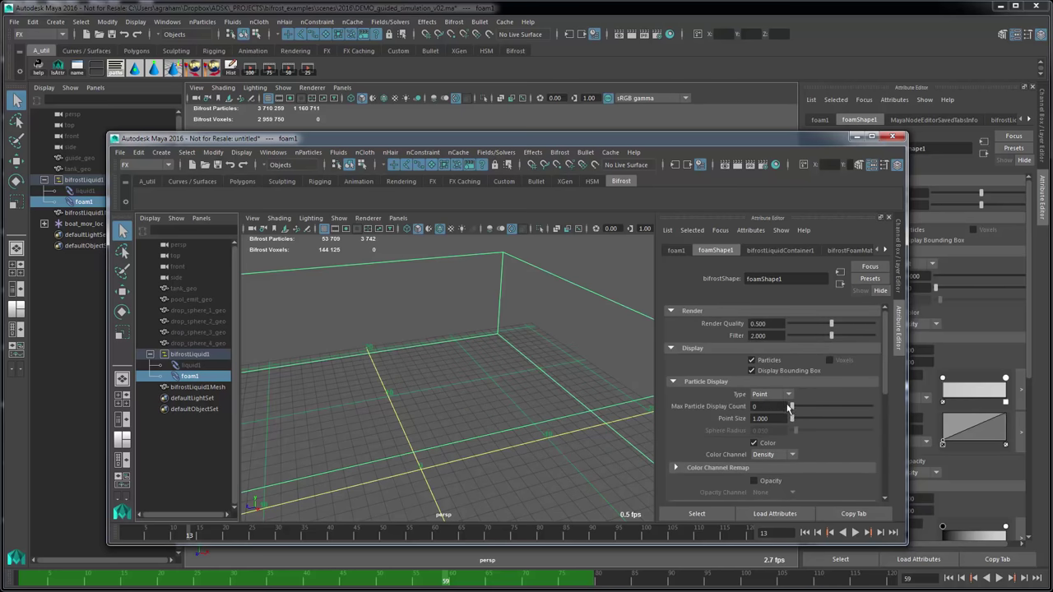
pyautogui.write('10')
pyautogui.press('Return')
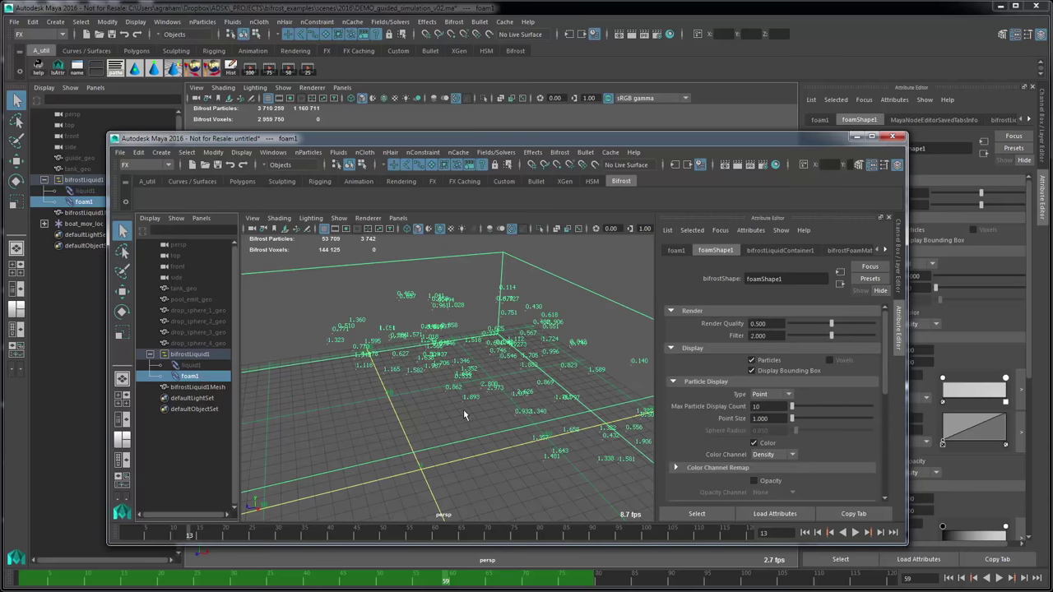
pyautogui.moveTo(464, 415)
pyautogui.keyDown('alt'); pyautogui.mouseDown()
pyautogui.moveTo(447, 400)
pyautogui.moveTo(451, 407)
pyautogui.mouseUp(); pyautogui.keyUp('alt')
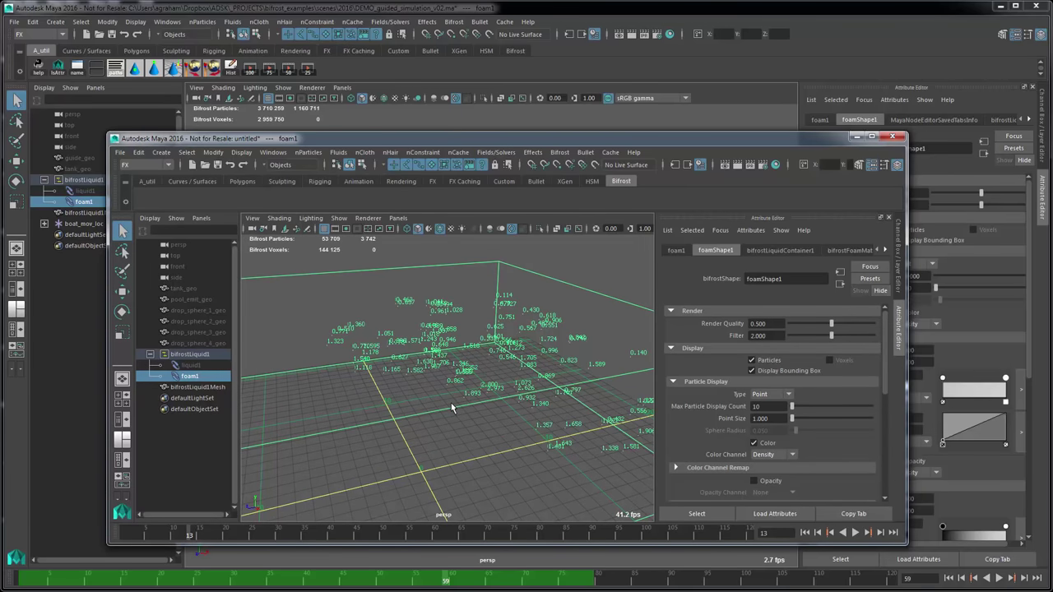
pyautogui.press('Left')
pyautogui.press('Right')
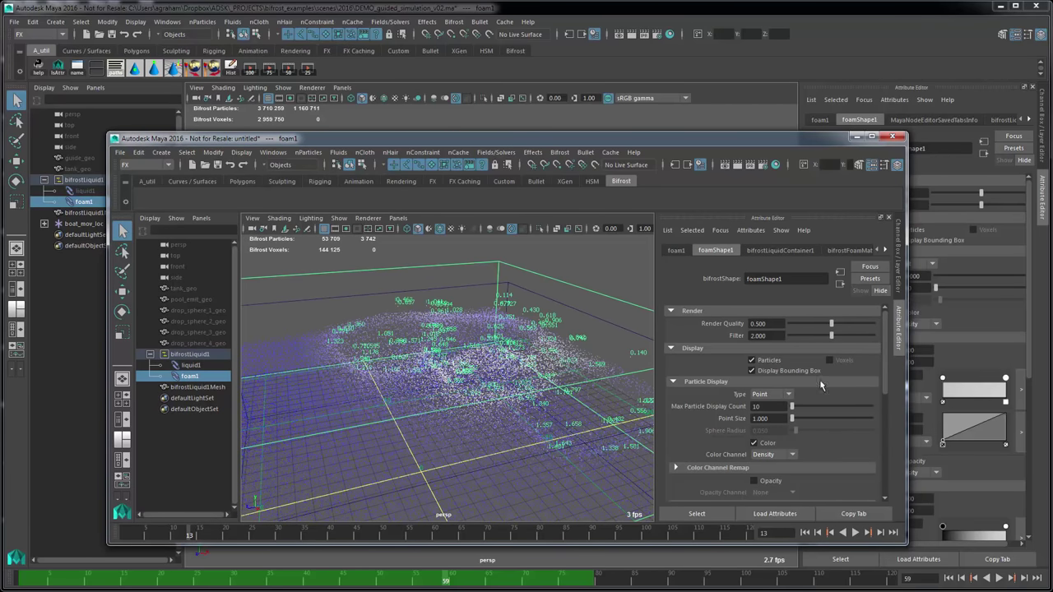
# Set foamShape1's Point Size to 5.909 and change the viewport background to black
pyautogui.moveTo(817, 421); pyautogui.dragTo(836, 421)
pyautogui.keyDown('alt'); pyautogui.moveTo(461, 409); pyautogui.dragTo(577, 435); pyautogui.keyUp('alt')
pyautogui.hotkey('alt', 'b')
pyautogui.scroll(-10, 577, 436)
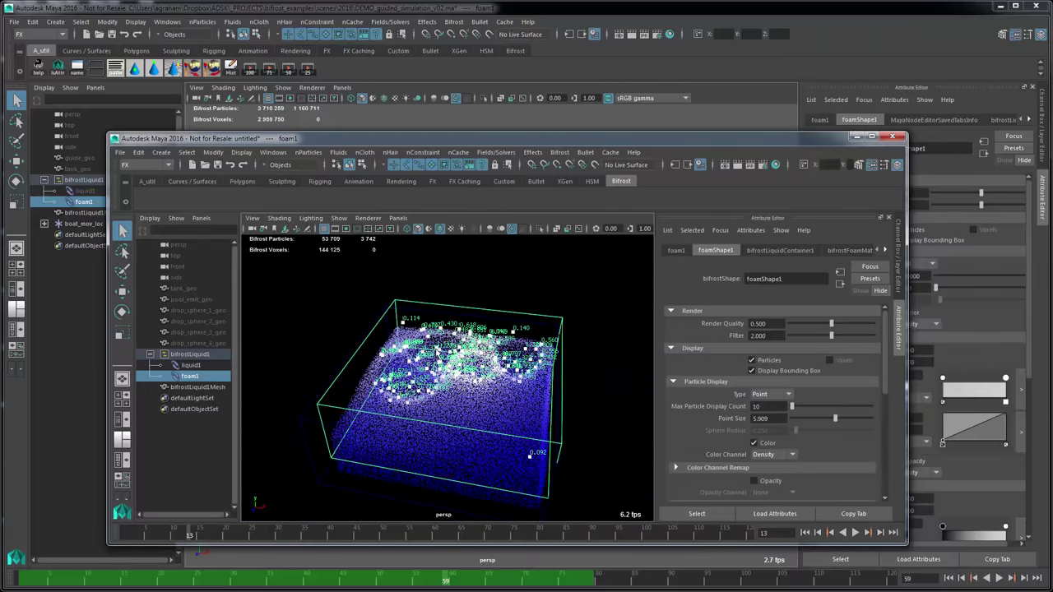
# Create a polygon cube and scale it into a tall, thin slab that extends beyond the liquid
pyautogui.click(245, 182)
pyautogui.click(164, 198)
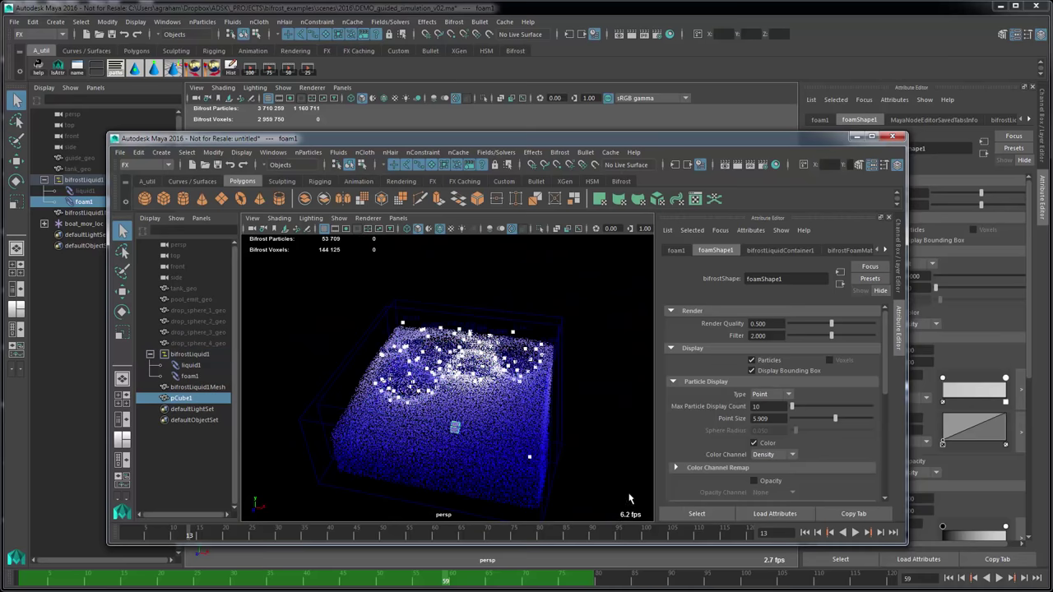
pyautogui.press('r')
pyautogui.keyDown('alt'); pyautogui.moveTo(416, 445); pyautogui.dragTo(395, 399); pyautogui.keyUp('alt')
pyautogui.click(394, 399)
pyautogui.moveTo(331, 452); pyautogui.dragTo(245, 334, button='middle')
pyautogui.moveTo(496, 461); pyautogui.dragTo(309, 418, button='middle')
pyautogui.keyDown('alt'); pyautogui.moveTo(310, 418); pyautogui.dragTo(326, 480); pyautogui.keyUp('alt')
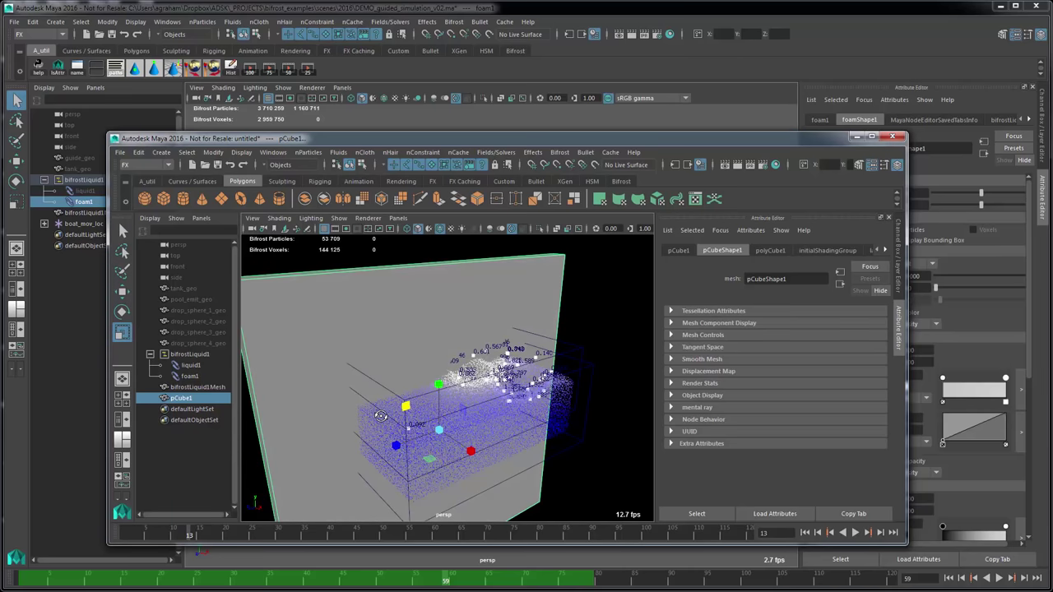
# Move the slab so it cuts through the liquid and display the scene in wireframe
pyautogui.press('w')
pyautogui.keyDown('shift'); pyautogui.moveTo(340, 478); pyautogui.dragTo(355, 473, button='middle'); pyautogui.keyUp('shift')
pyautogui.press('4')
pyautogui.keyDown('alt'); pyautogui.moveTo(442, 446); pyautogui.dragTo(456, 453); pyautogui.keyUp('alt')
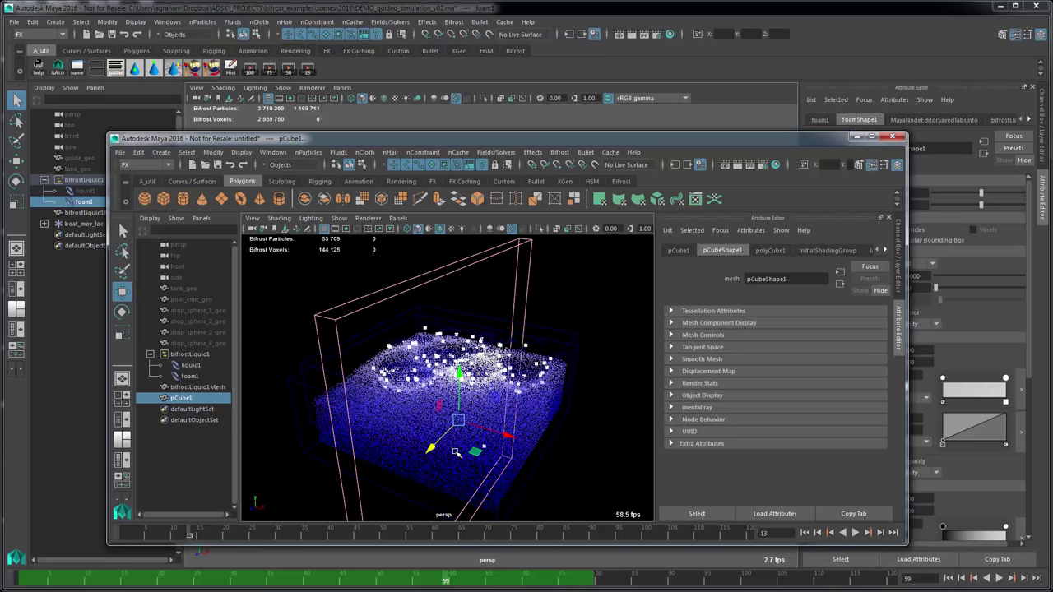
# Assign pCube1 as the Clip Input Mesh of liquidShape1
pyautogui.click(190, 366)
pyautogui.scroll(-5, 747, 451)
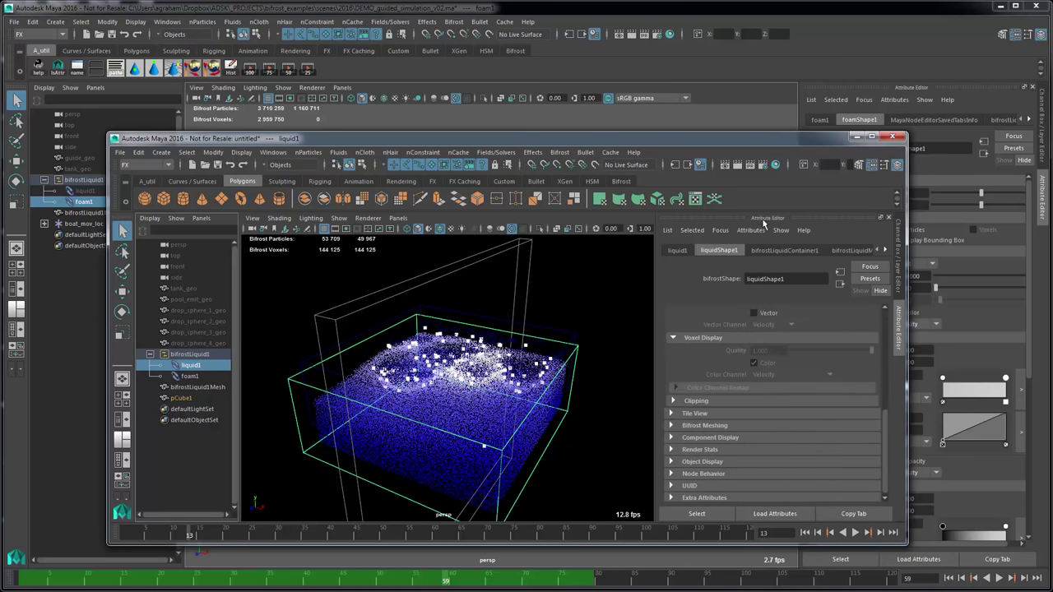
pyautogui.click(698, 401)
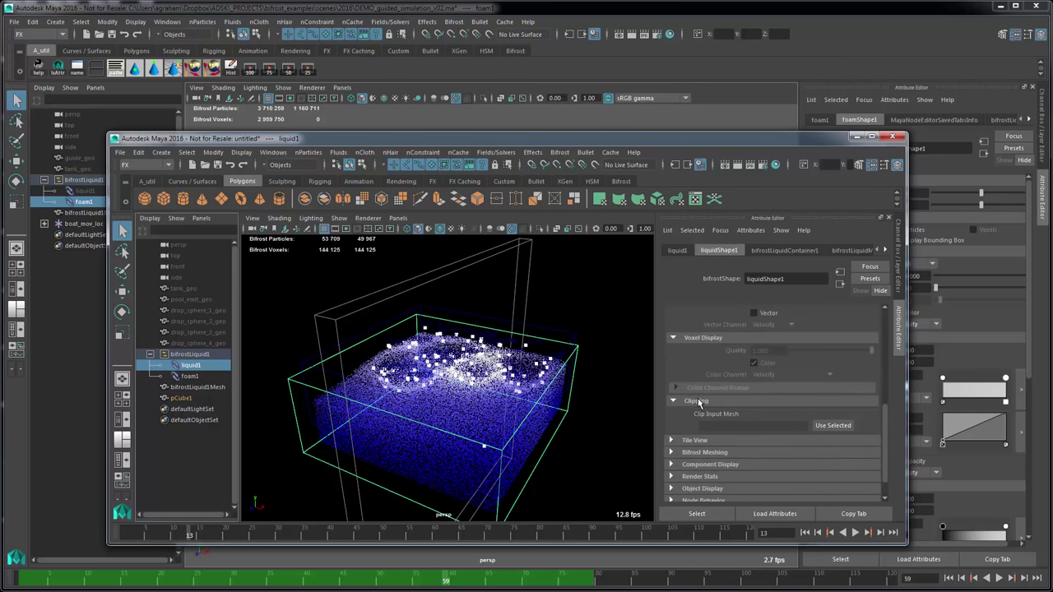
pyautogui.click(182, 400)
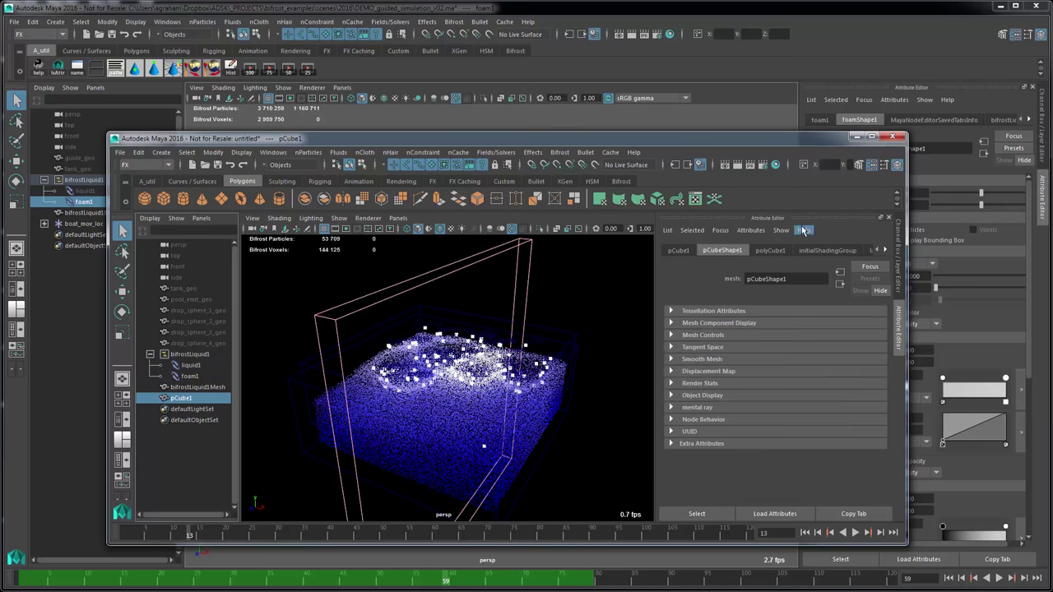
pyautogui.click(723, 231)
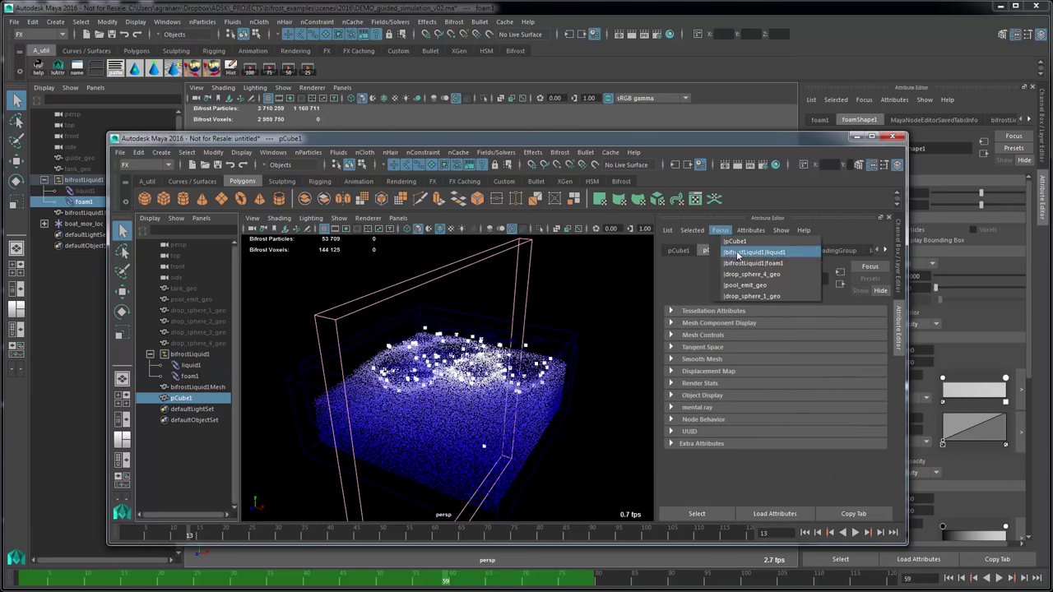
pyautogui.click(732, 249)
pyautogui.click(731, 251)
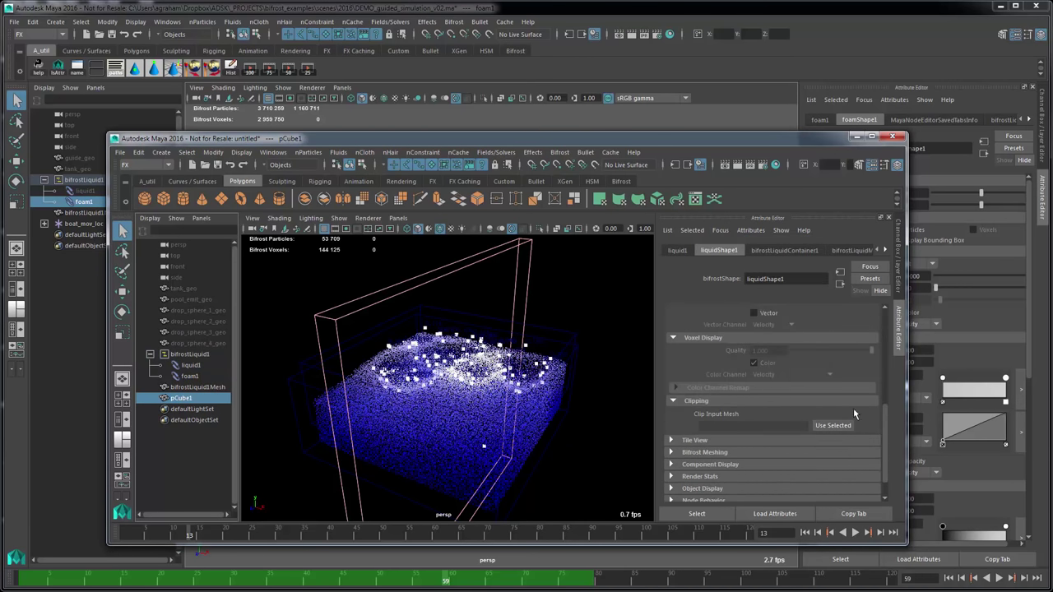
pyautogui.click(839, 425)
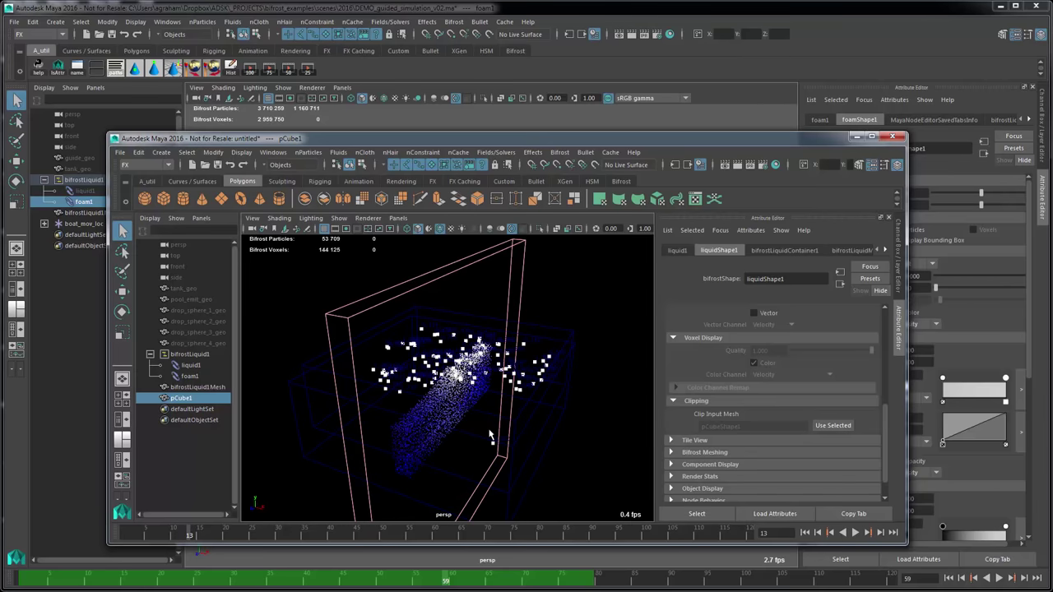
# Hide pCube1 to expose the clipped slice of liquid up close
pyautogui.hotkey('ctrl', 'h')
pyautogui.keyDown('alt'); pyautogui.moveTo(523, 418); pyautogui.dragTo(469, 401); pyautogui.keyUp('alt')
pyautogui.scroll(-3, 484, 388)
pyautogui.scroll(10, 484, 389)
# Select foam1 and examine its particle density values around the clipped liquid slice from several angles
pyautogui.click(182, 376)
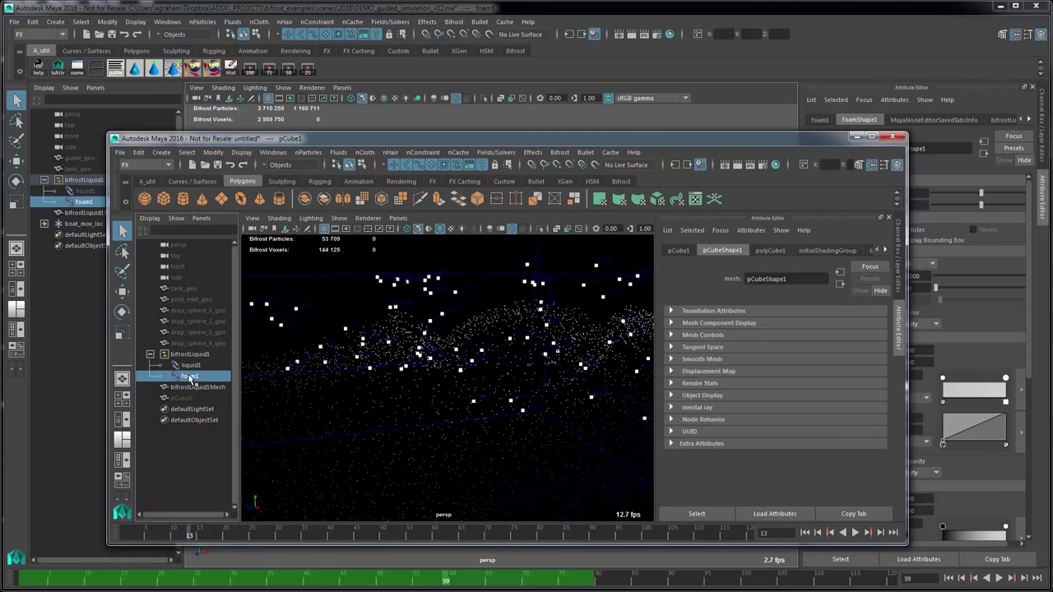
pyautogui.keyDown('alt'); pyautogui.moveTo(502, 378); pyautogui.dragTo(529, 369); pyautogui.keyUp('alt')
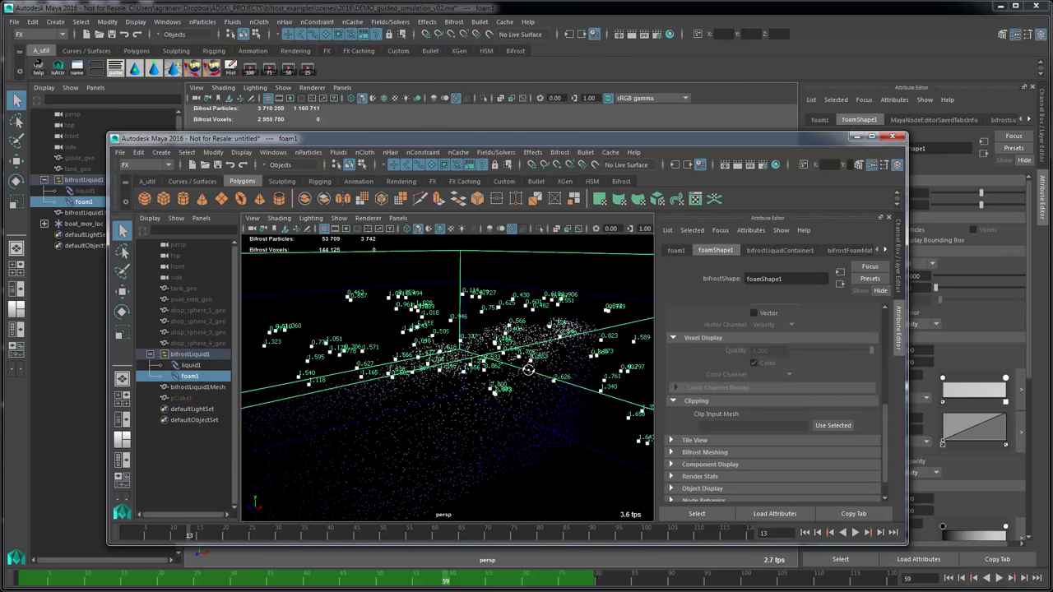
pyautogui.keyDown('alt'); pyautogui.moveTo(458, 419); pyautogui.dragTo(423, 400); pyautogui.keyUp('alt')
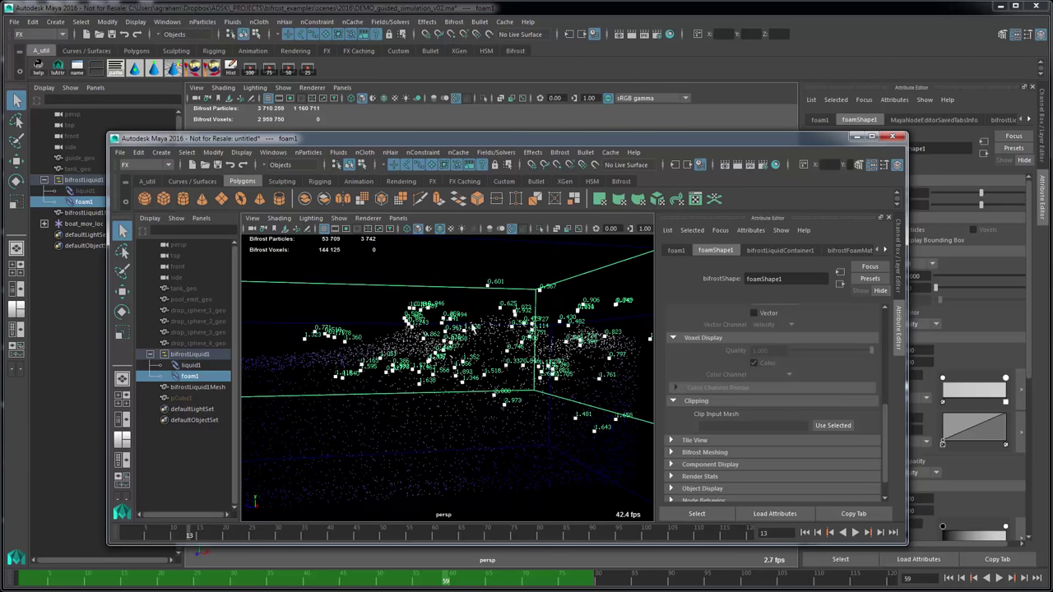
pyautogui.keyDown('alt'); pyautogui.moveTo(418, 356); pyautogui.dragTo(469, 383); pyautogui.keyUp('alt')
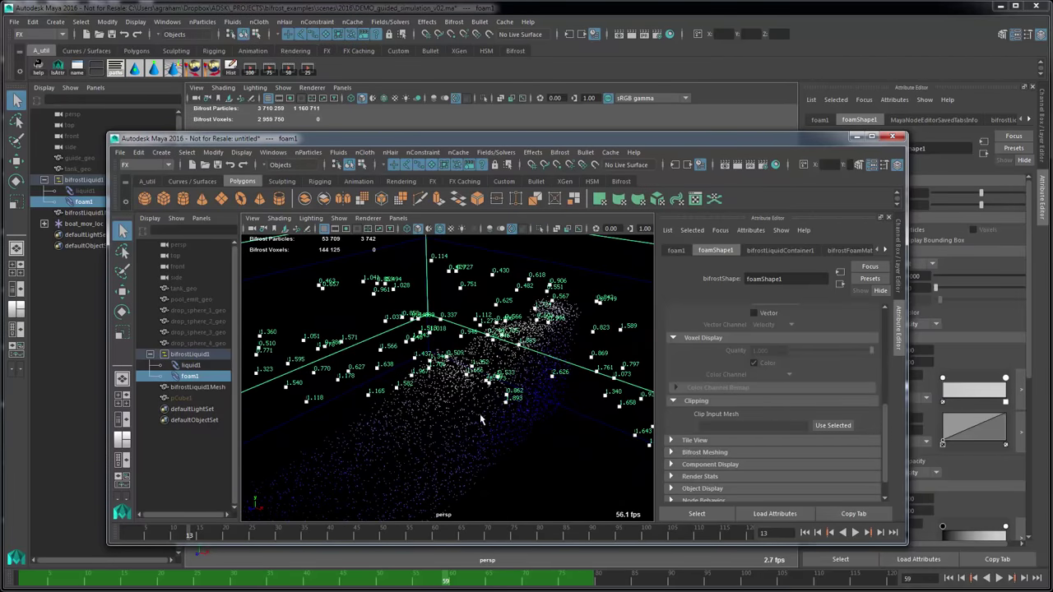
pyautogui.keyDown('alt'); pyautogui.moveTo(481, 419); pyautogui.dragTo(452, 362); pyautogui.keyUp('alt')
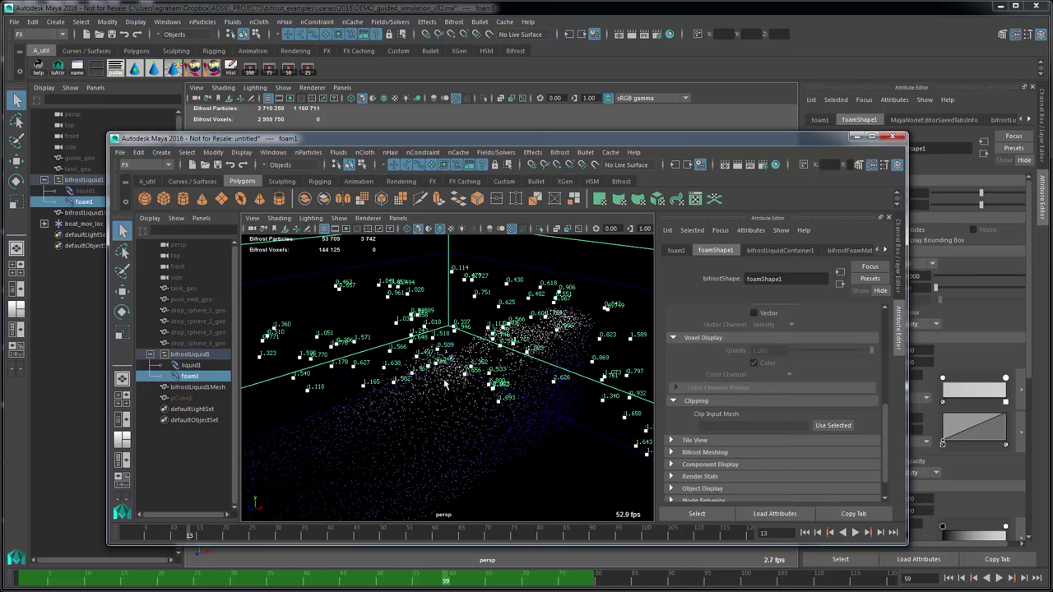
pyautogui.keyDown('alt'); pyautogui.moveTo(463, 426); pyautogui.dragTo(439, 424); pyautogui.keyUp('alt')
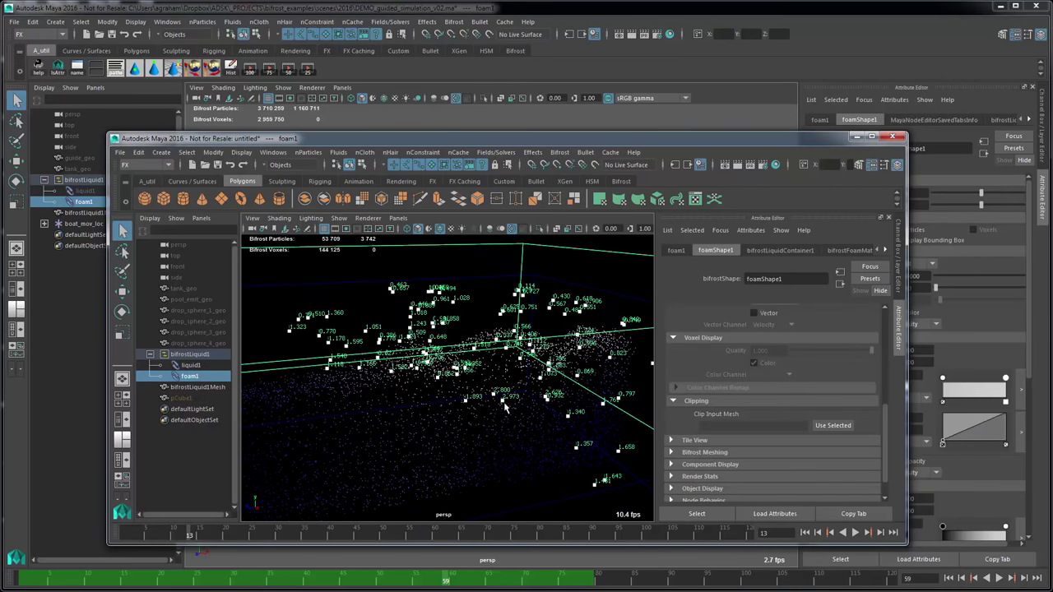
pyautogui.scroll(3, 505, 408)
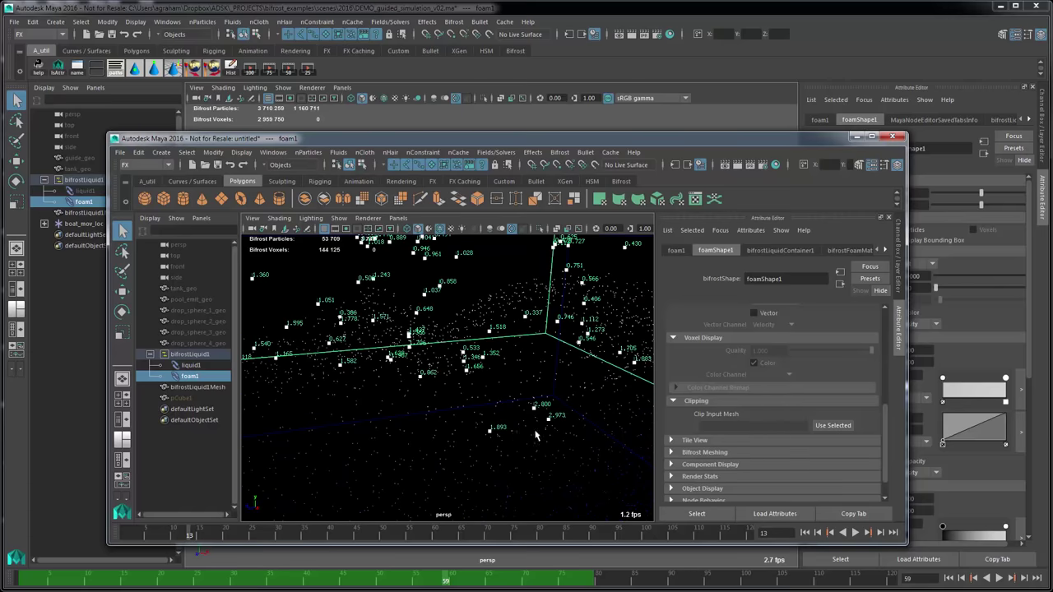
pyautogui.moveTo(536, 437)
pyautogui.keyDown('alt'); pyautogui.mouseDown()
pyautogui.moveTo(498, 436)
pyautogui.moveTo(522, 434)
pyautogui.mouseUp(); pyautogui.keyUp('alt')
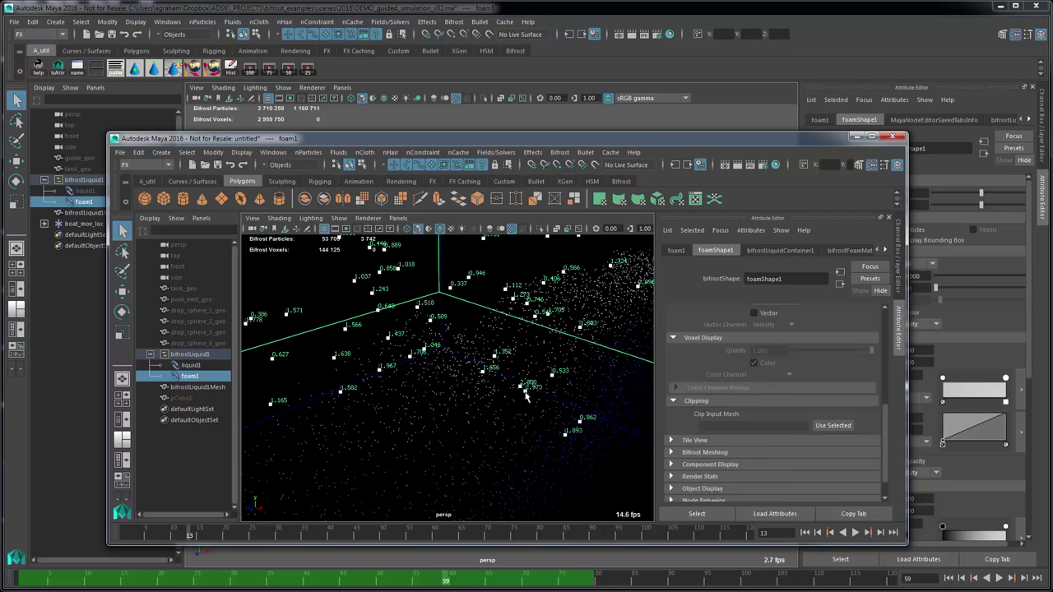
pyautogui.keyDown('alt'); pyautogui.moveTo(526, 409); pyautogui.dragTo(533, 412); pyautogui.keyUp('alt')
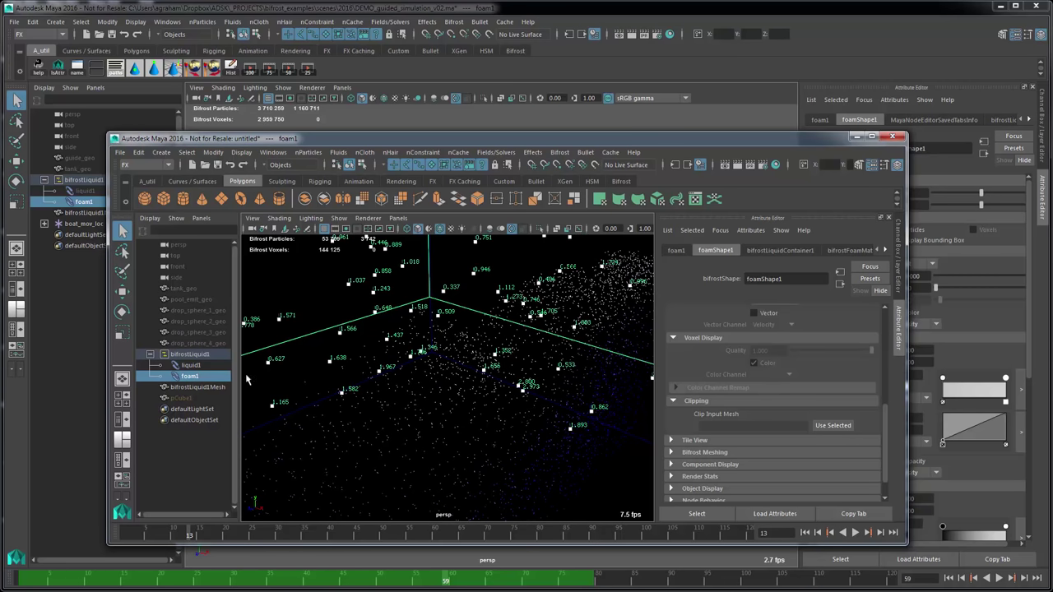
# Review the foam emission and propagation attributes of bifrostLiquidContainer1 and examine the foam particles around the liquid surface
pyautogui.click(202, 357)
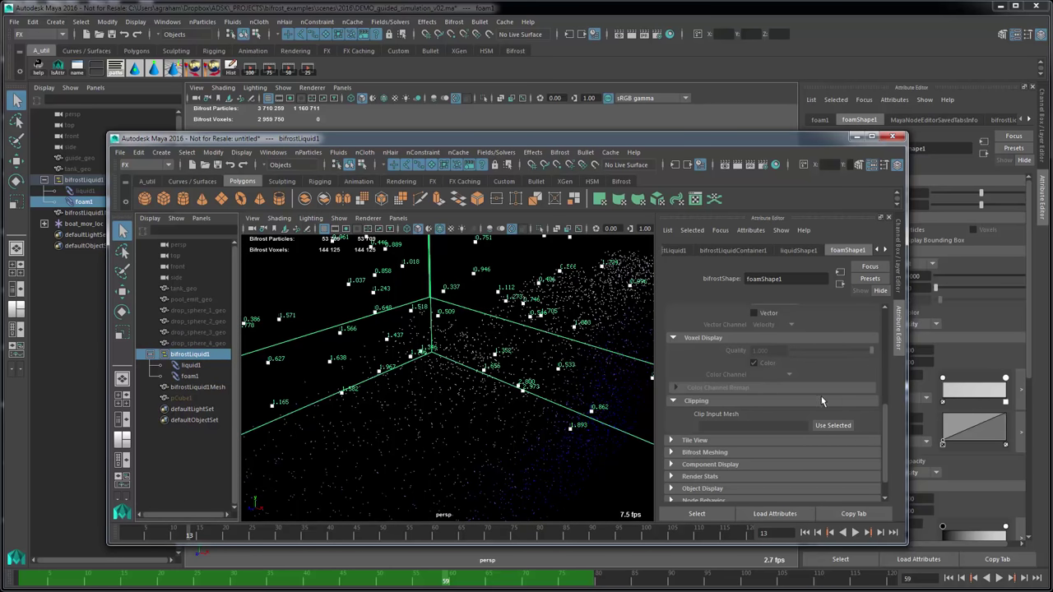
pyautogui.scroll(-1, 745, 400)
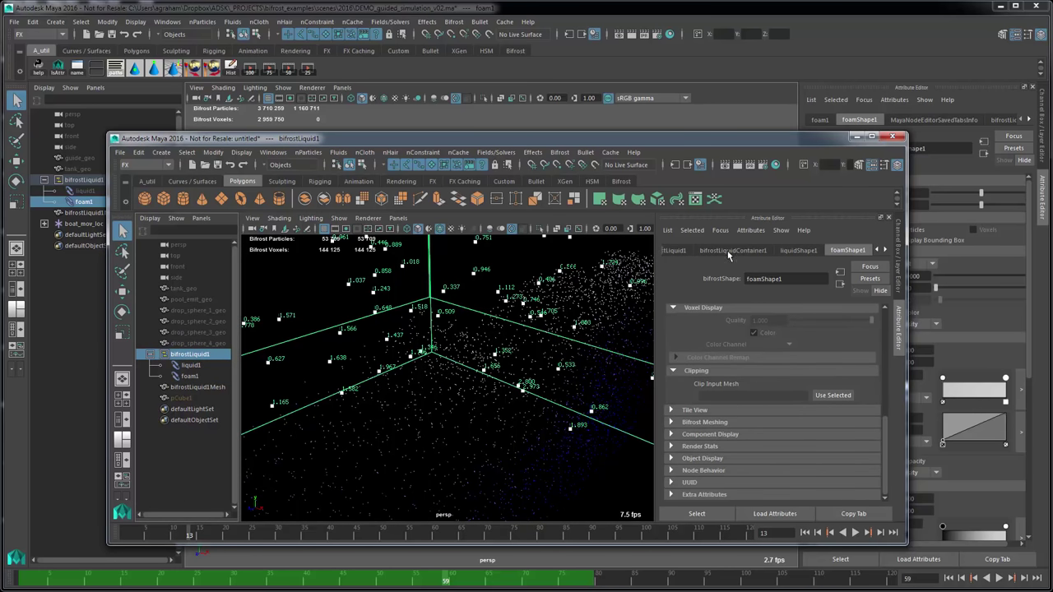
pyautogui.click(727, 253)
pyautogui.click(705, 402)
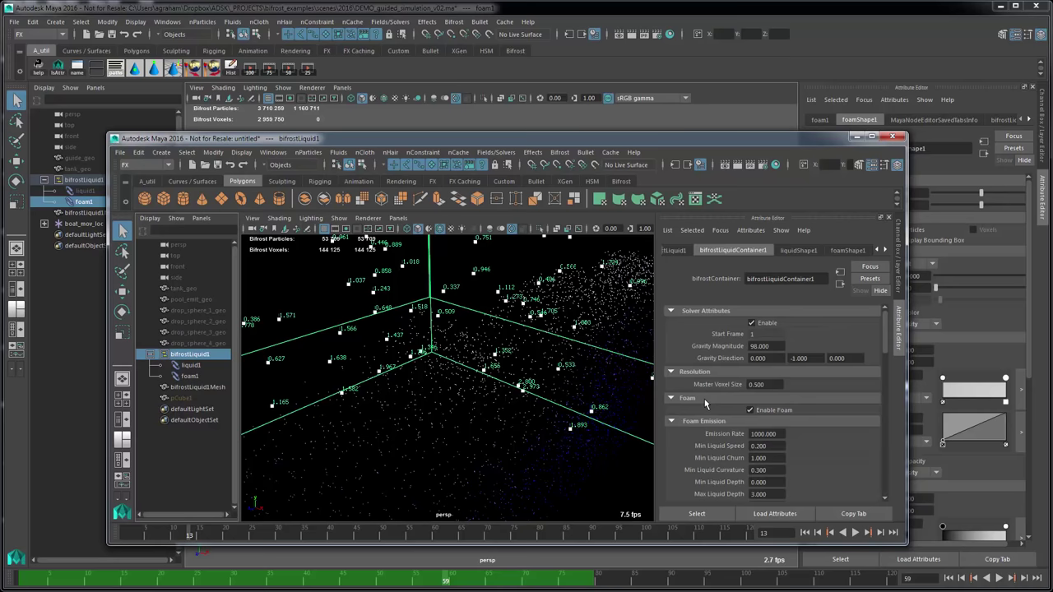
pyautogui.scroll(-6, 705, 403)
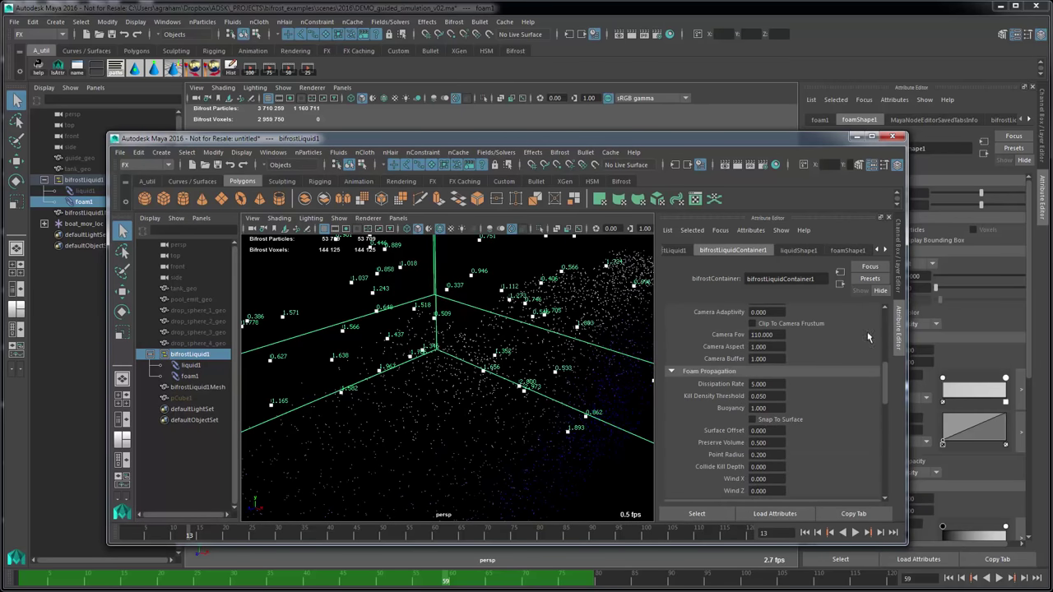
pyautogui.click(903, 292)
pyautogui.keyDown('alt'); pyautogui.moveTo(589, 432); pyautogui.dragTo(541, 424); pyautogui.keyUp('alt')
pyautogui.keyDown('alt'); pyautogui.moveTo(567, 494); pyautogui.dragTo(567, 428, button='right'); pyautogui.keyUp('alt')
pyautogui.keyDown('alt'); pyautogui.moveTo(565, 424); pyautogui.dragTo(536, 430); pyautogui.keyUp('alt')
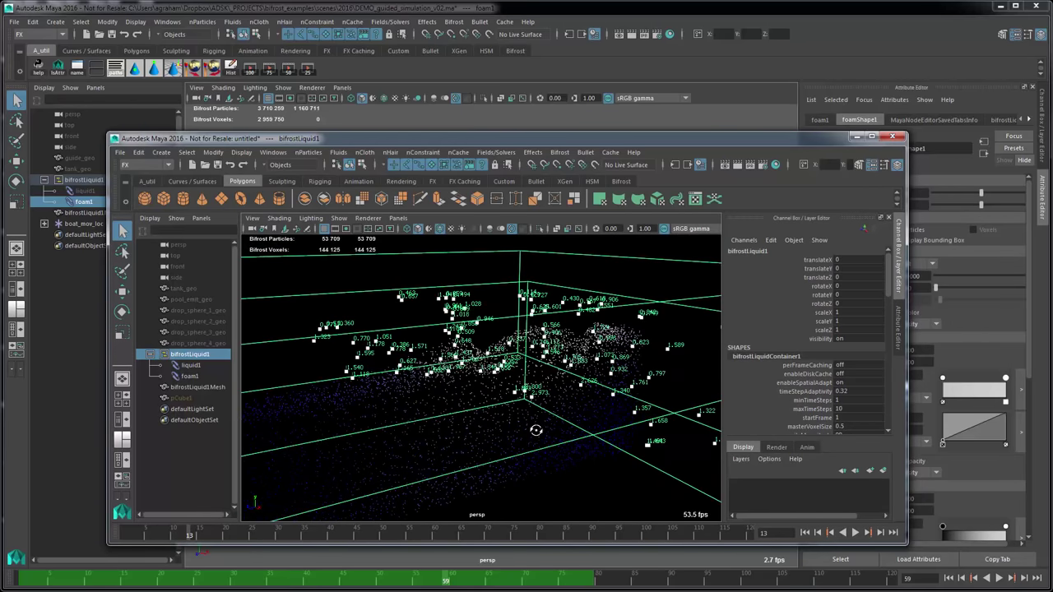
# Examine the foam particle density values up close around the splash, advancing the simulation to frame 14
pyautogui.scroll(10, 518, 380)
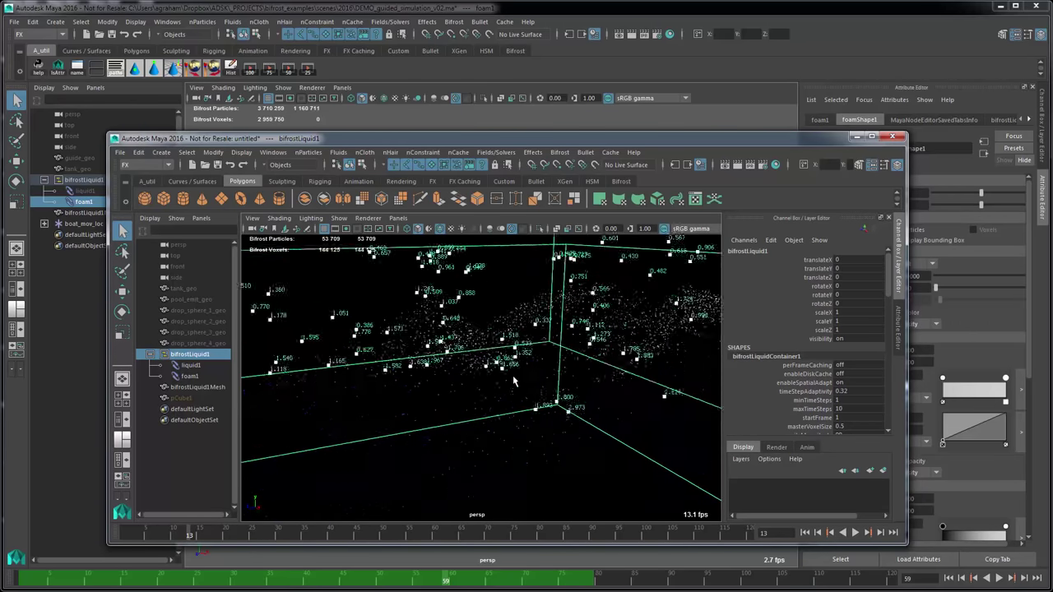
pyautogui.moveTo(453, 329)
pyautogui.keyDown('alt'); pyautogui.mouseDown()
pyautogui.moveTo(493, 395)
pyautogui.moveTo(445, 339)
pyautogui.mouseUp(); pyautogui.keyUp('alt')
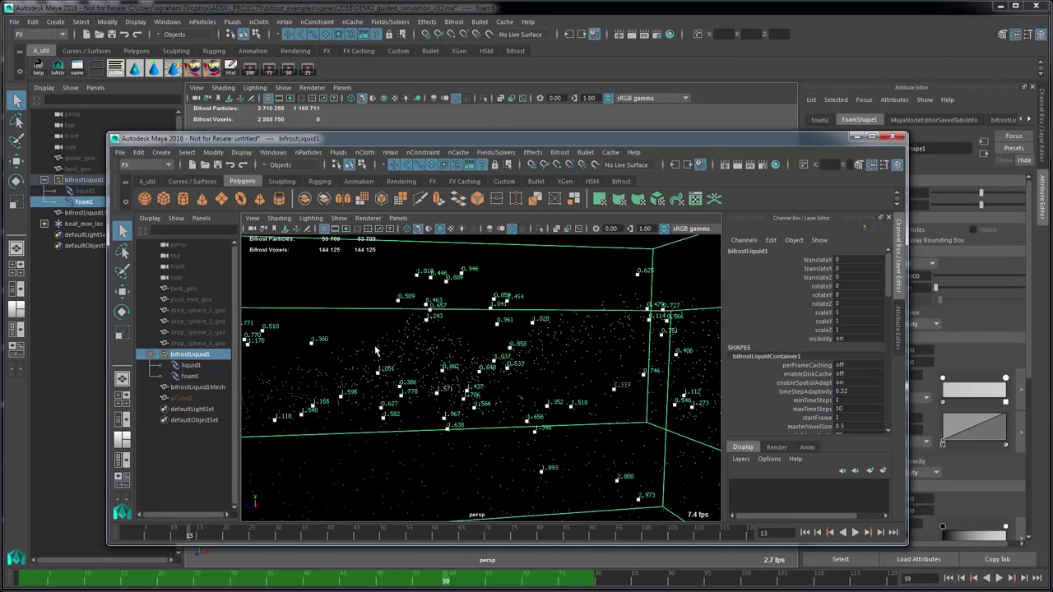
pyautogui.keyDown('alt'); pyautogui.moveTo(378, 336); pyautogui.dragTo(414, 330); pyautogui.keyUp('alt')
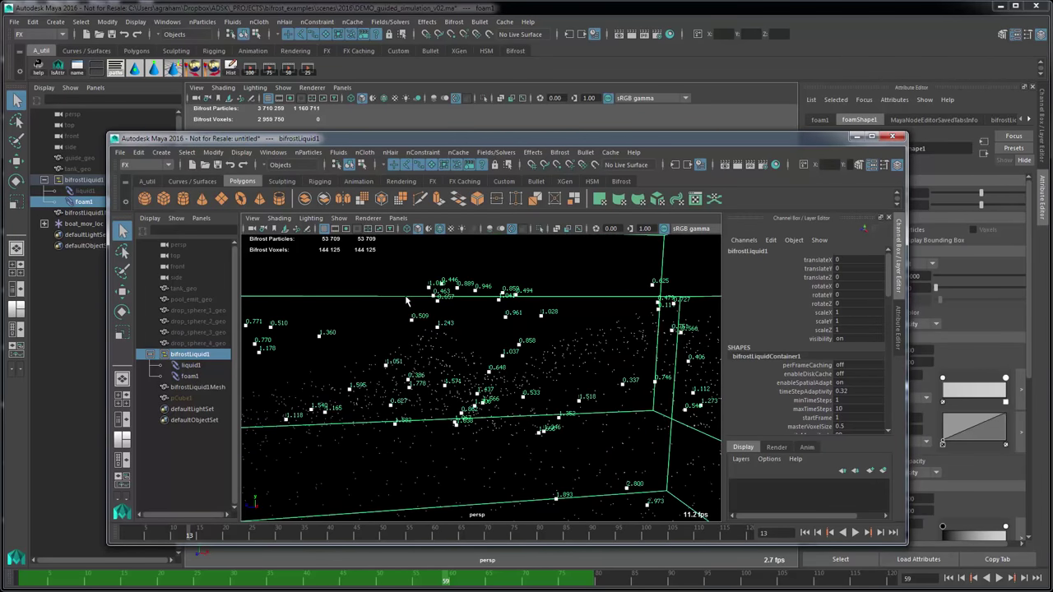
pyautogui.keyDown('alt'); pyautogui.moveTo(390, 323); pyautogui.dragTo(383, 319); pyautogui.keyUp('alt')
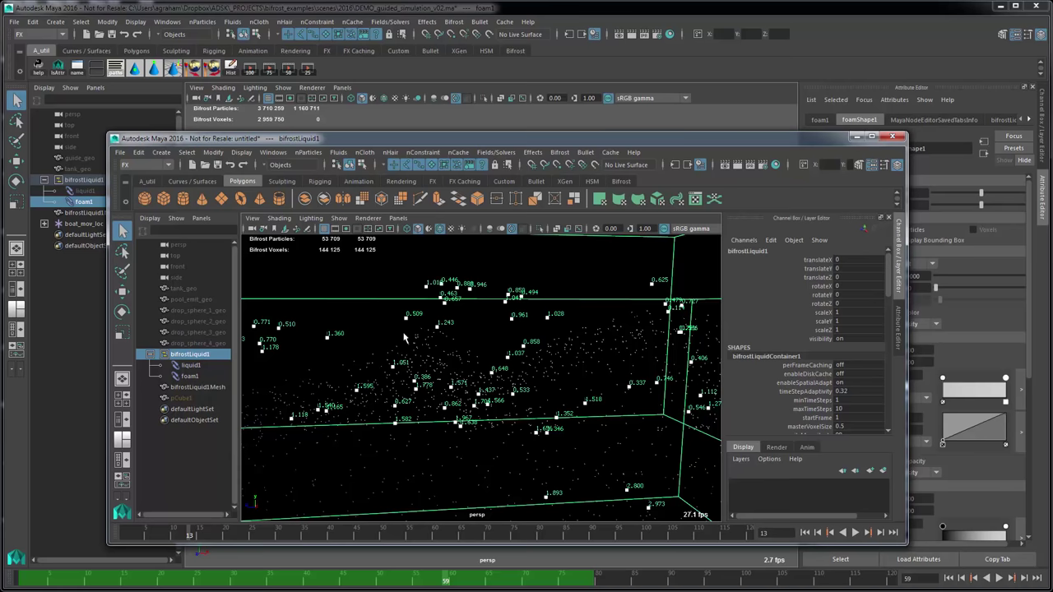
pyautogui.hotkey('alt', '.')
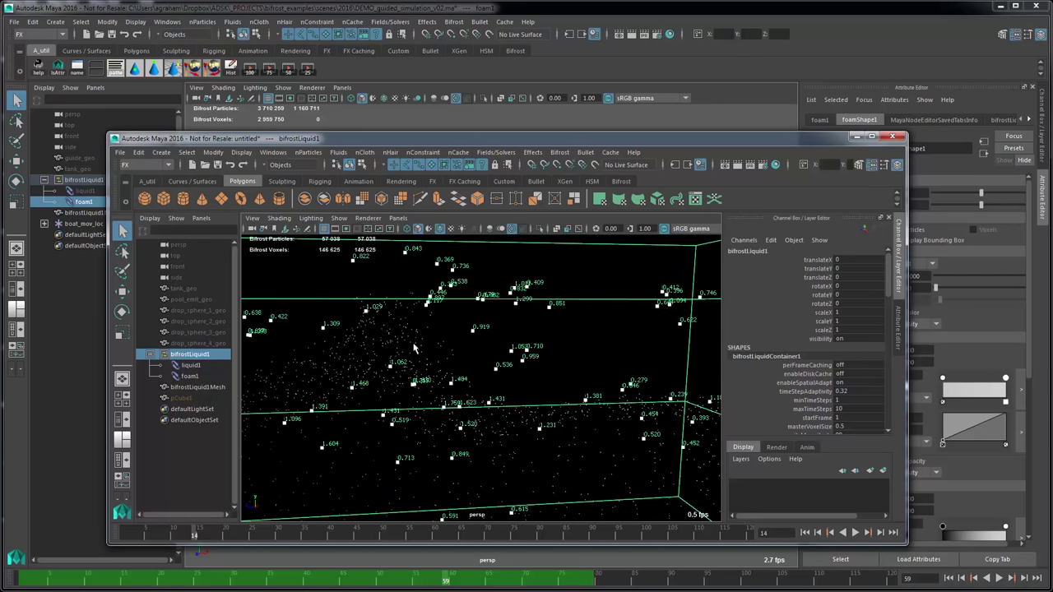
pyautogui.keyDown('alt'); pyautogui.moveTo(415, 349); pyautogui.dragTo(474, 363); pyautogui.keyUp('alt')
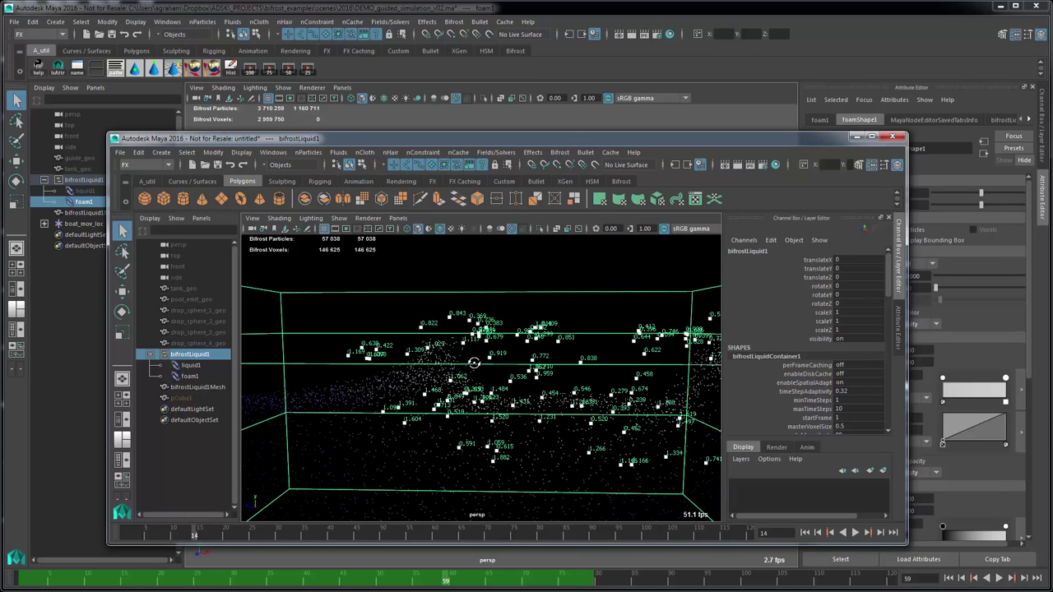
# Turn off Display Bounding Box for liquidShape1, and select foam1 to show its density values
pyautogui.click(192, 365)
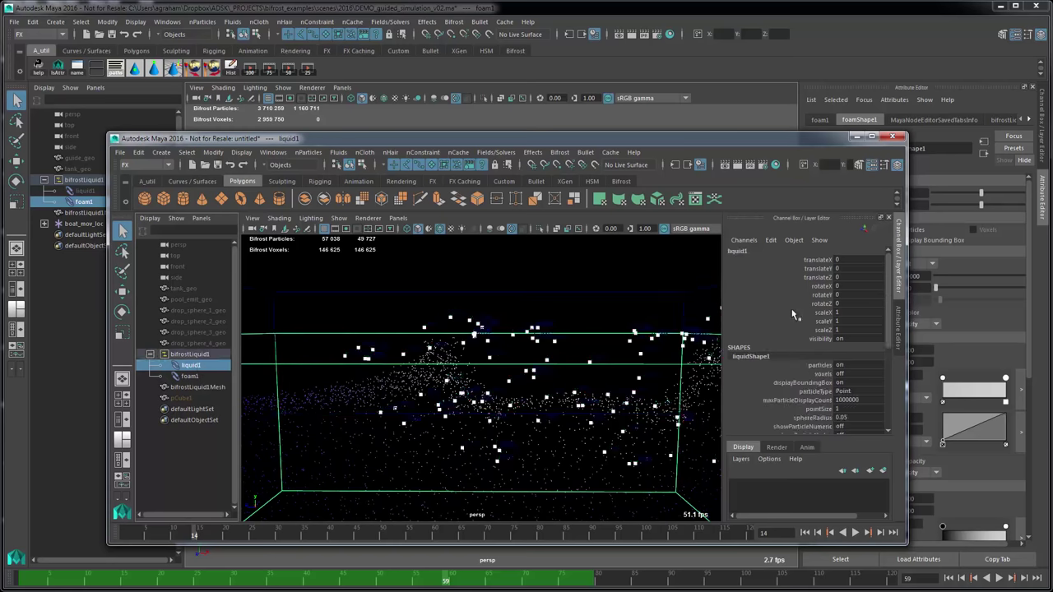
pyautogui.hotkey('ctrl', 'a')
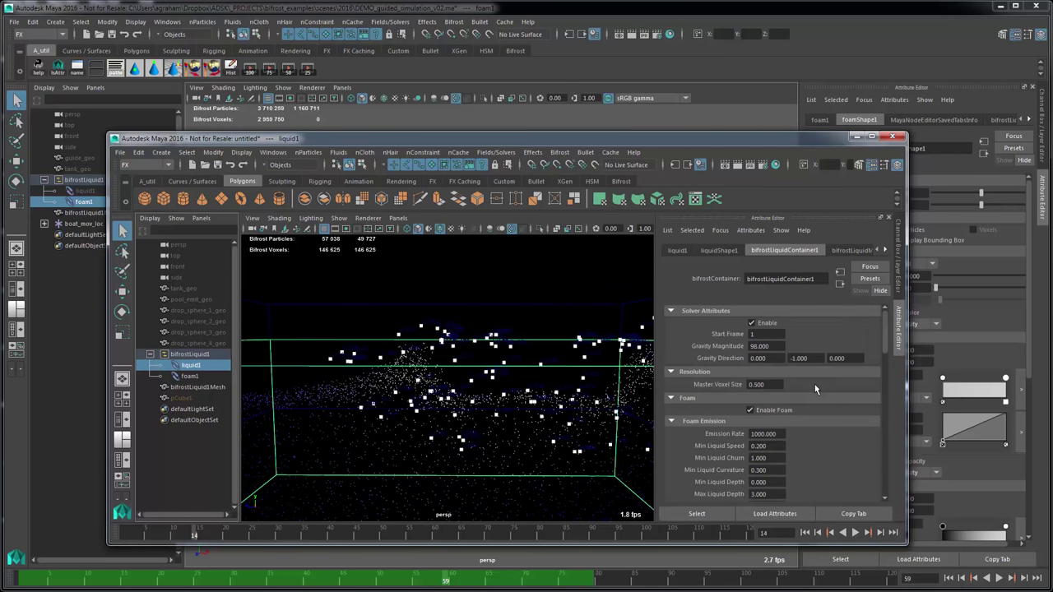
pyautogui.click(716, 249)
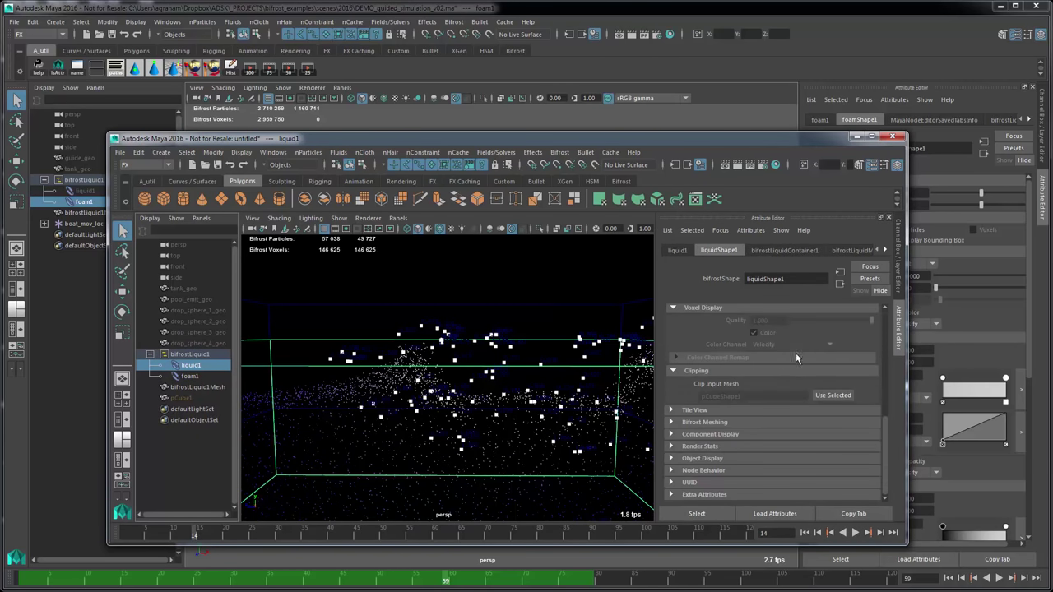
pyautogui.click(752, 371)
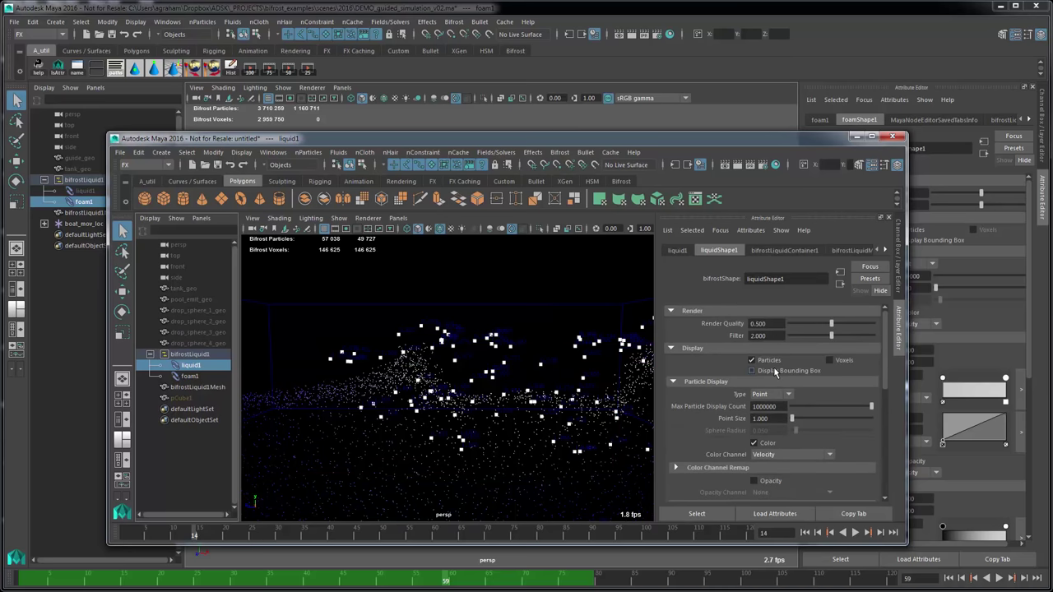
pyautogui.click(221, 376)
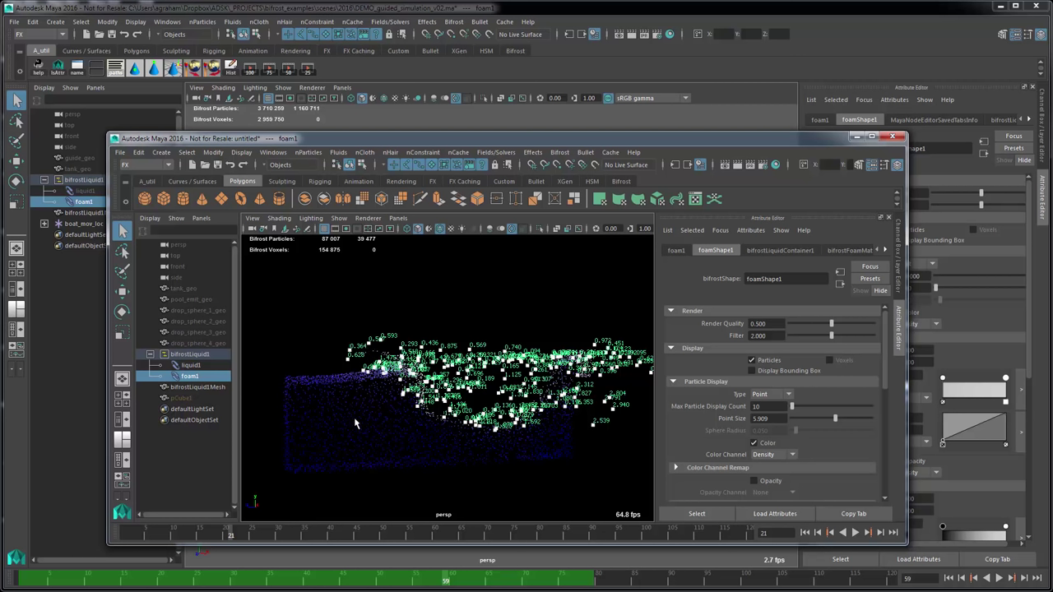
# Play the simulation and restart it from the beginning to watch foam densities form over the clipped liquid slice
pyautogui.hotkey('alt', 'v')
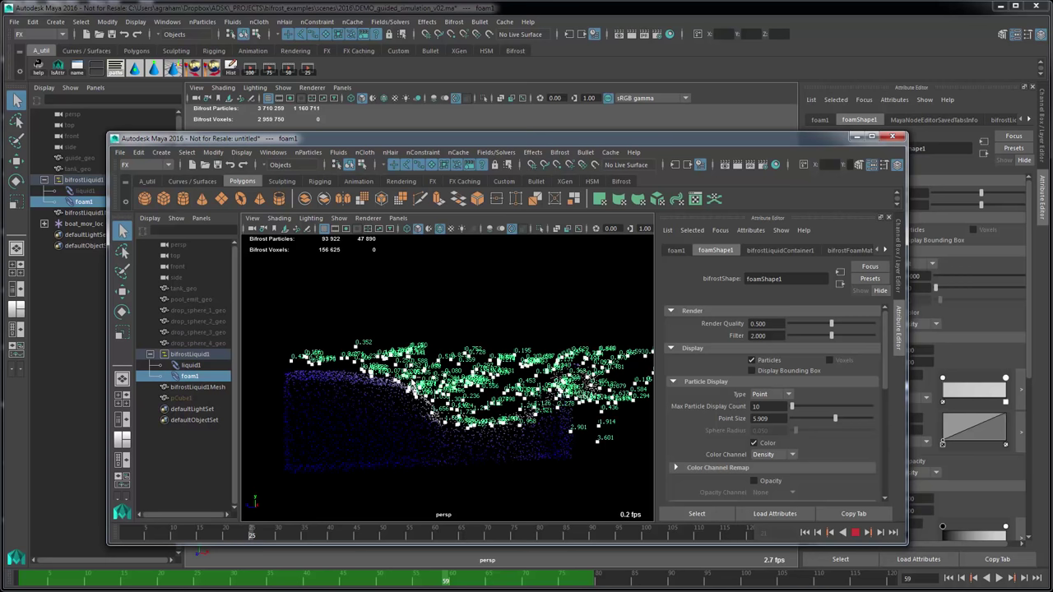
pyautogui.press('Escape')
pyautogui.keyDown('alt'); pyautogui.moveTo(342, 379); pyautogui.dragTo(368, 402); pyautogui.keyUp('alt')
pyautogui.hotkey('alt', 'v')
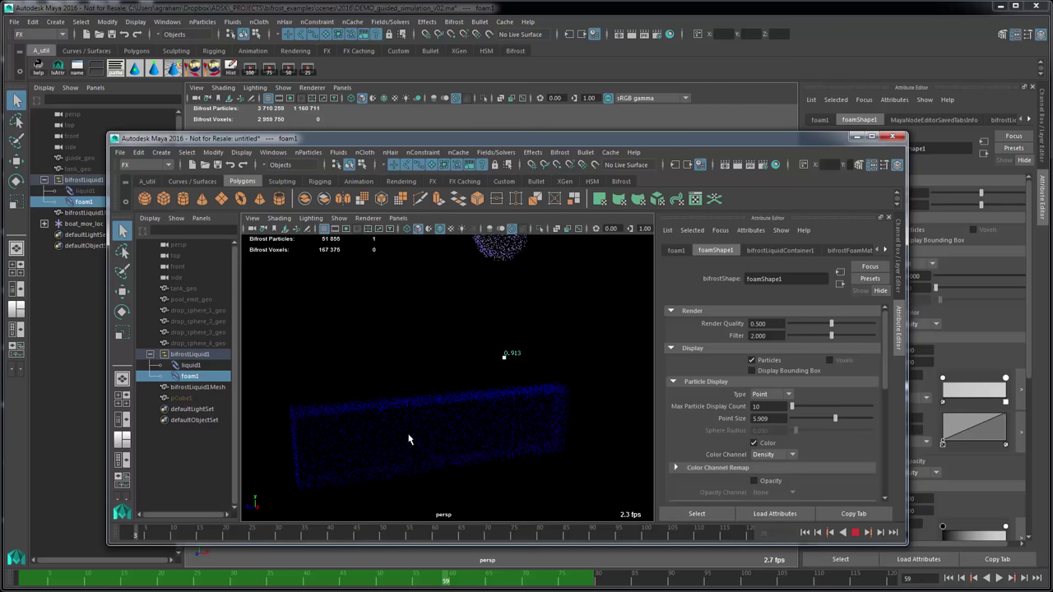
pyautogui.press('Escape')
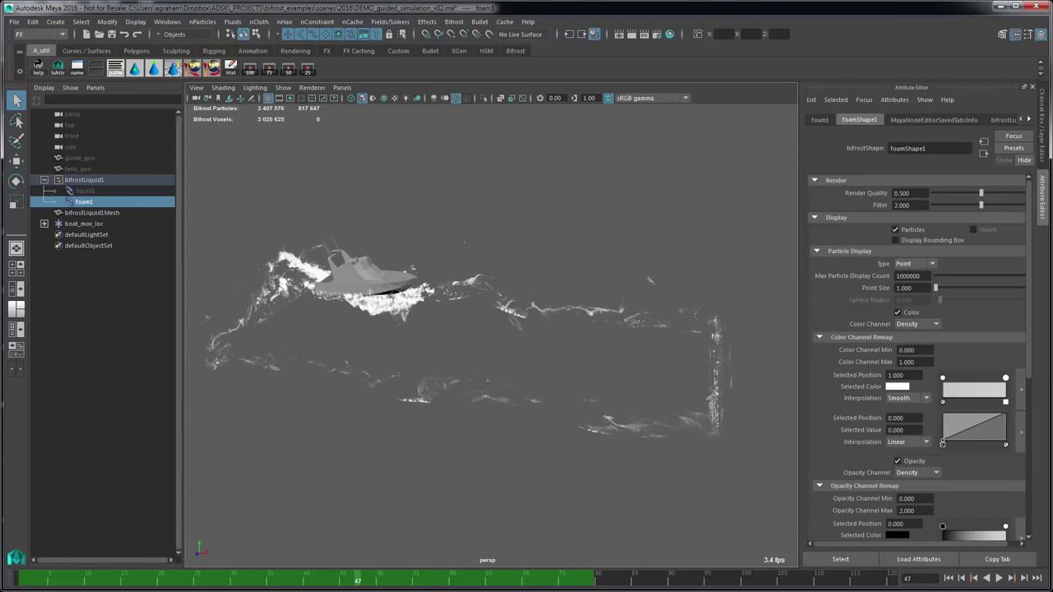
pyautogui.moveTo(724, 583)
pyautogui.click(891, 559)
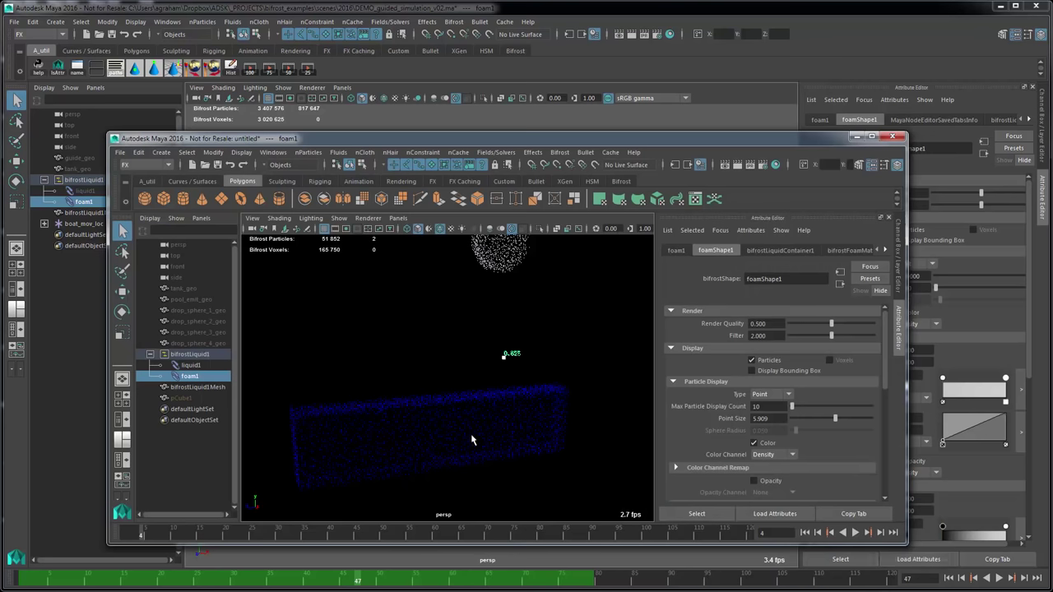
# Select bifrostLiquid1 and play the simulation to frame 11, viewing the first foam particles around the falling sphere up close
pyautogui.click(183, 356)
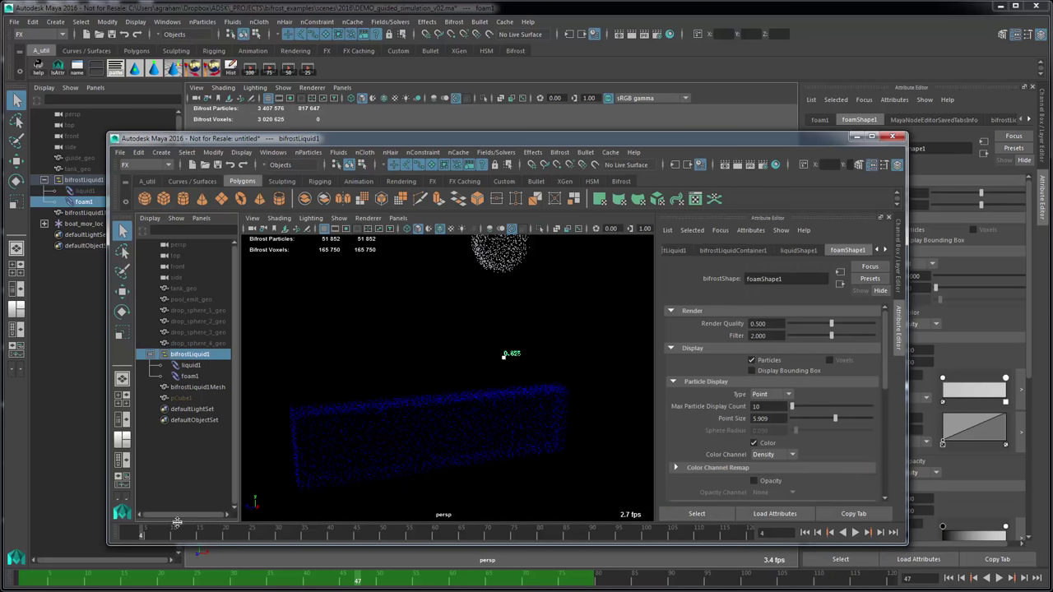
pyautogui.hotkey('alt', 'v')
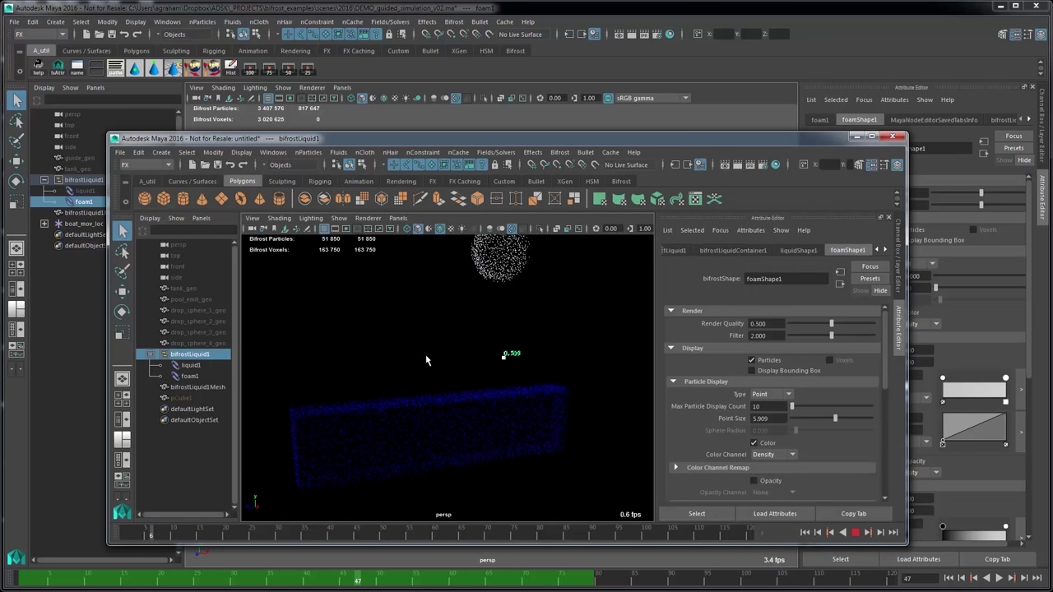
pyautogui.hotkey('alt', 'v')
pyautogui.keyDown('alt'); pyautogui.moveTo(494, 404); pyautogui.dragTo(479, 412); pyautogui.keyUp('alt')
pyautogui.keyDown('alt'); pyautogui.moveTo(479, 411); pyautogui.dragTo(681, 397, button='right'); pyautogui.keyUp('alt')
# Review the Foam Propagation attributes of bifrostLiquidContainer1 while playing the simulation to frame 20 and examining the foam densities
pyautogui.click(728, 250)
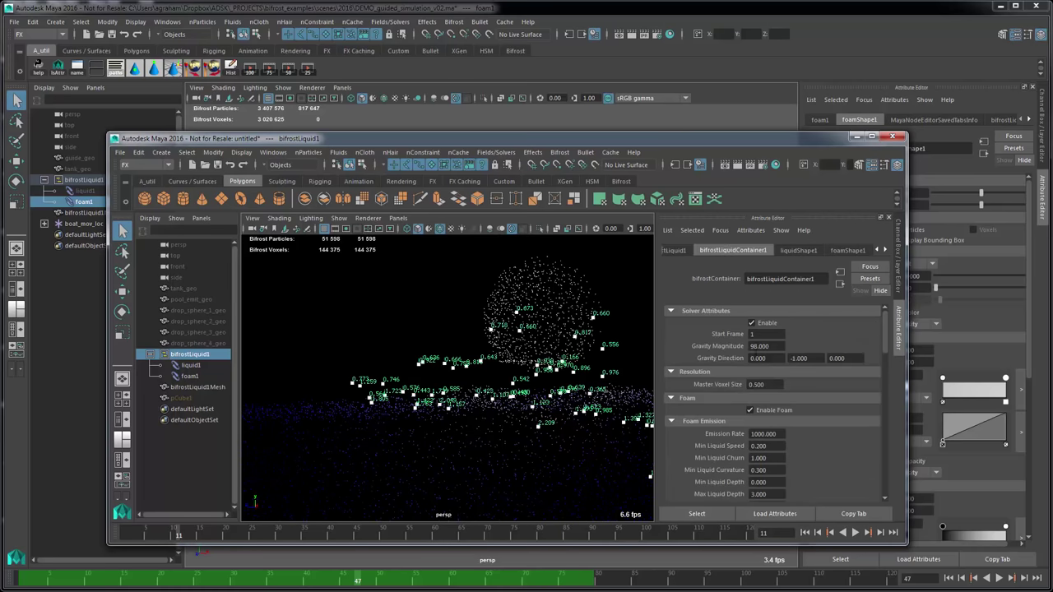
pyautogui.scroll(-8, 792, 438)
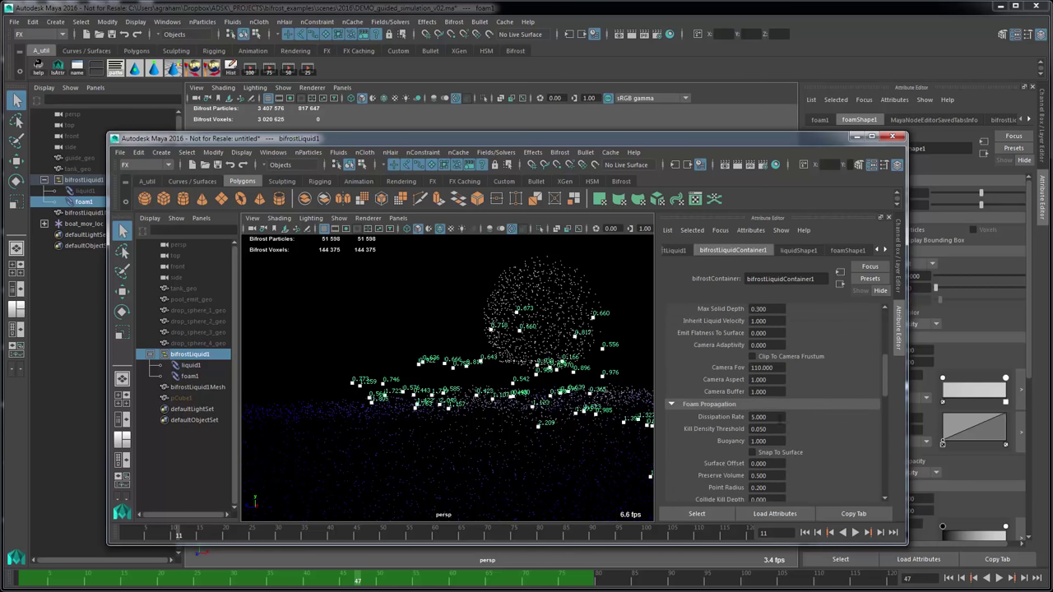
pyautogui.keyDown('alt'); pyautogui.moveTo(311, 388); pyautogui.dragTo(467, 393); pyautogui.keyUp('alt')
pyautogui.hotkey('alt', 'v')
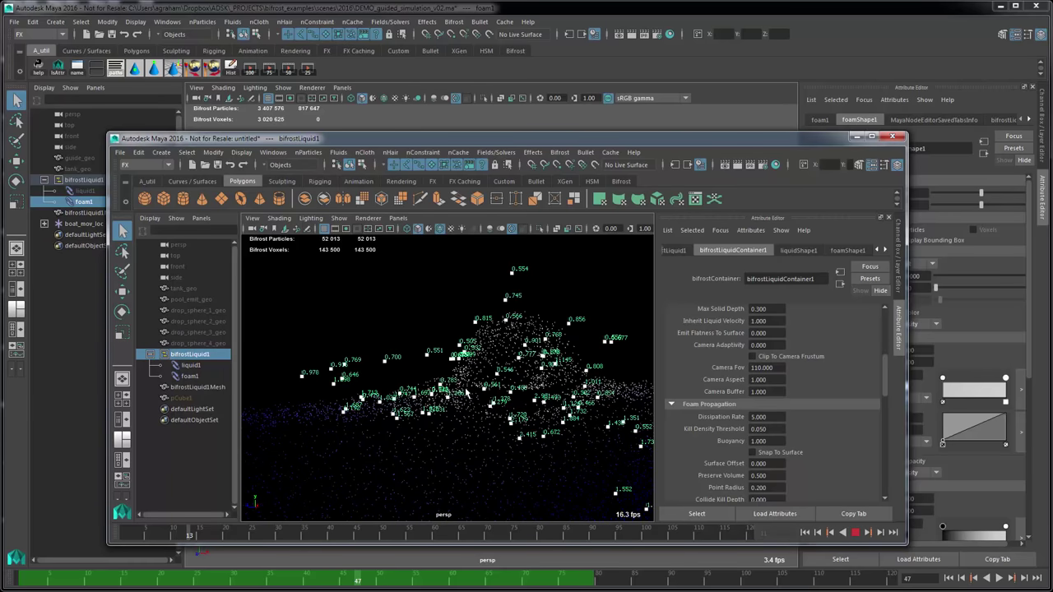
pyautogui.hotkey('alt', 'v')
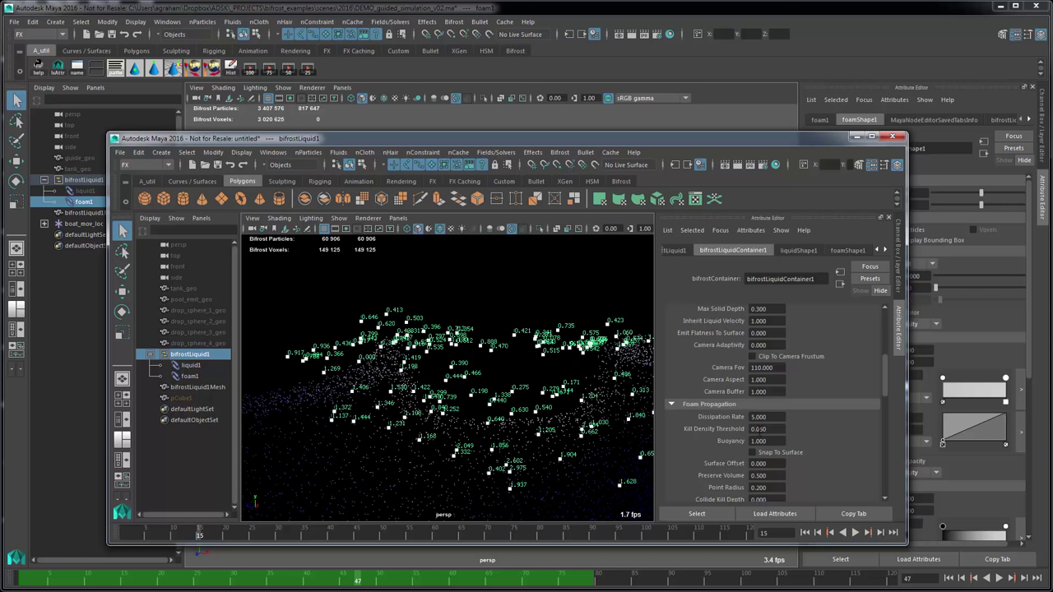
pyautogui.moveTo(448, 414)
pyautogui.keyDown('alt'); pyautogui.mouseDown()
pyautogui.moveTo(414, 409)
pyautogui.moveTo(446, 411)
pyautogui.mouseUp(); pyautogui.keyUp('alt')
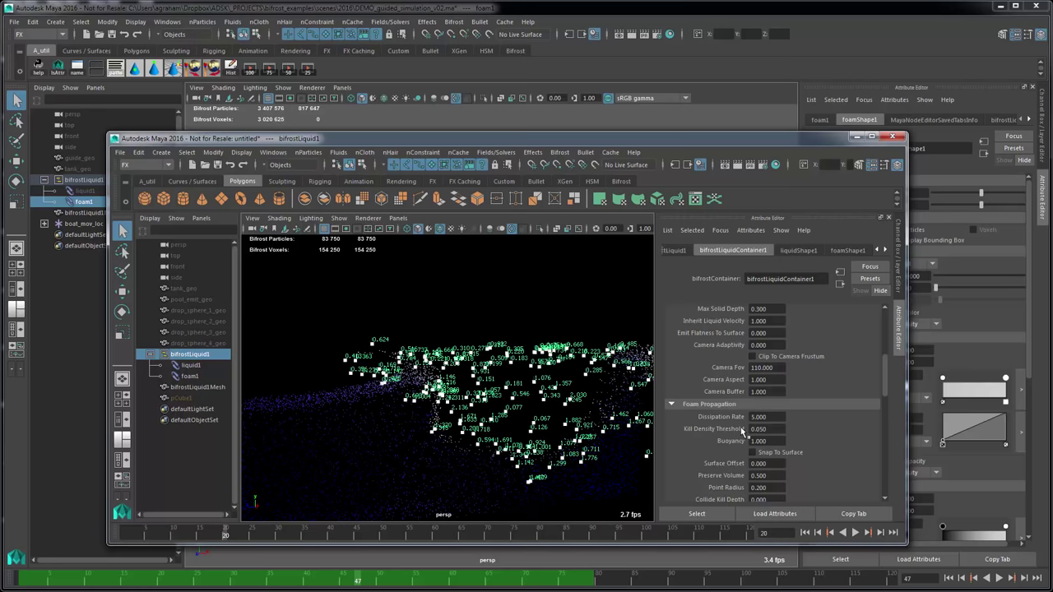
pyautogui.keyDown('alt'); pyautogui.moveTo(478, 426); pyautogui.dragTo(467, 381); pyautogui.keyUp('alt')
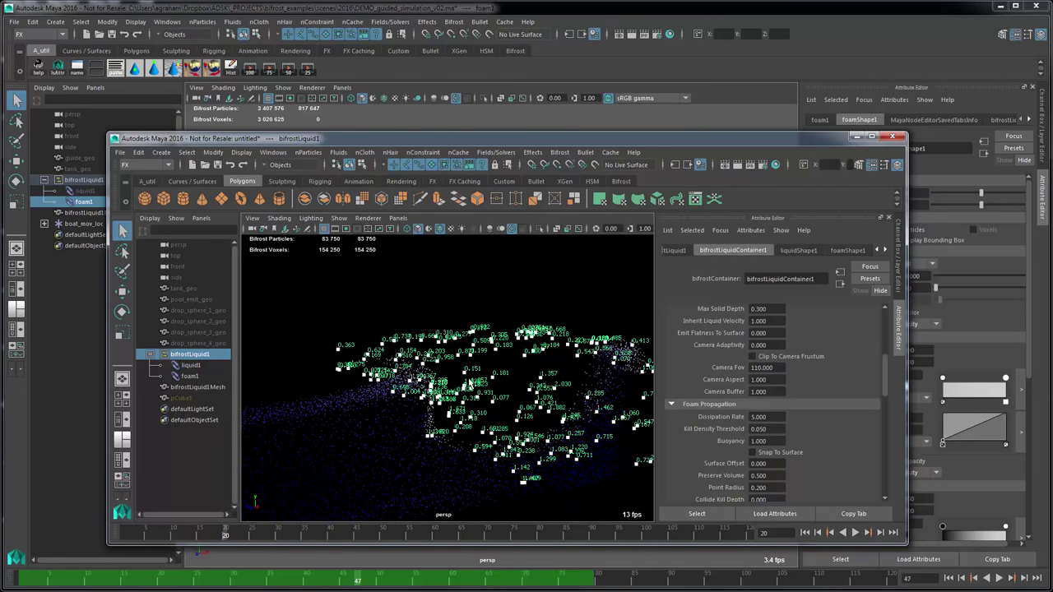
# Enable Opacity in foamShape1's particle display and set its Opacity Channel to Density
pyautogui.click(800, 250)
pyautogui.scroll(-2, 780, 469)
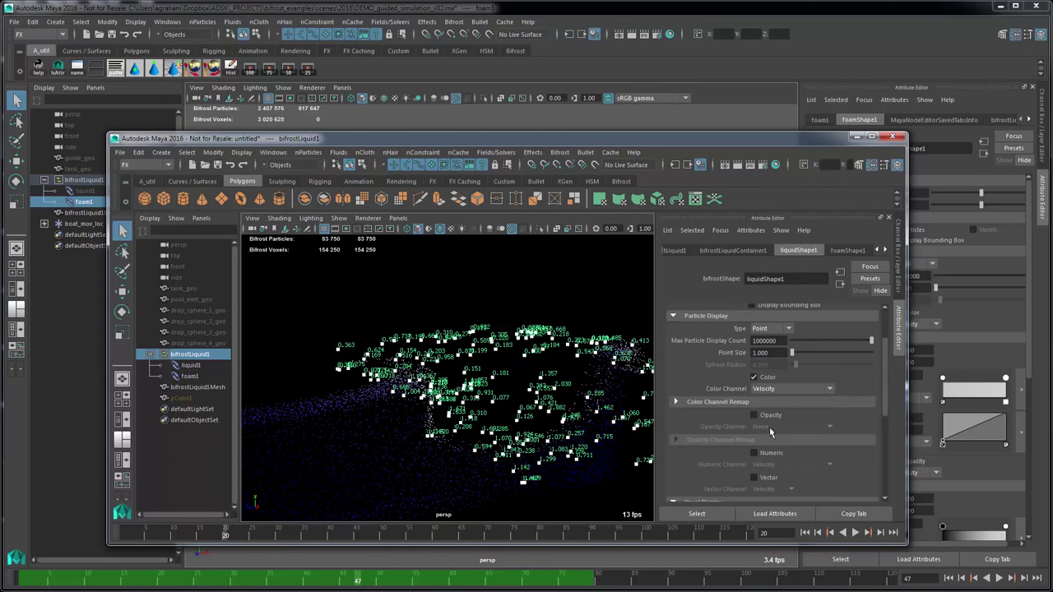
pyautogui.click(850, 251)
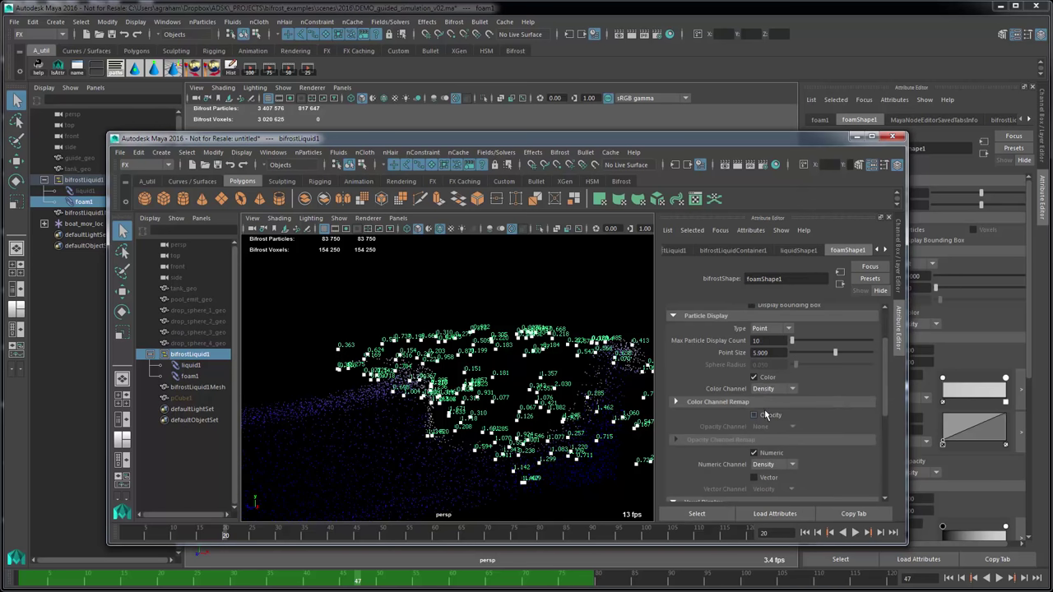
pyautogui.click(766, 415)
pyautogui.click(775, 427)
pyautogui.click(774, 451)
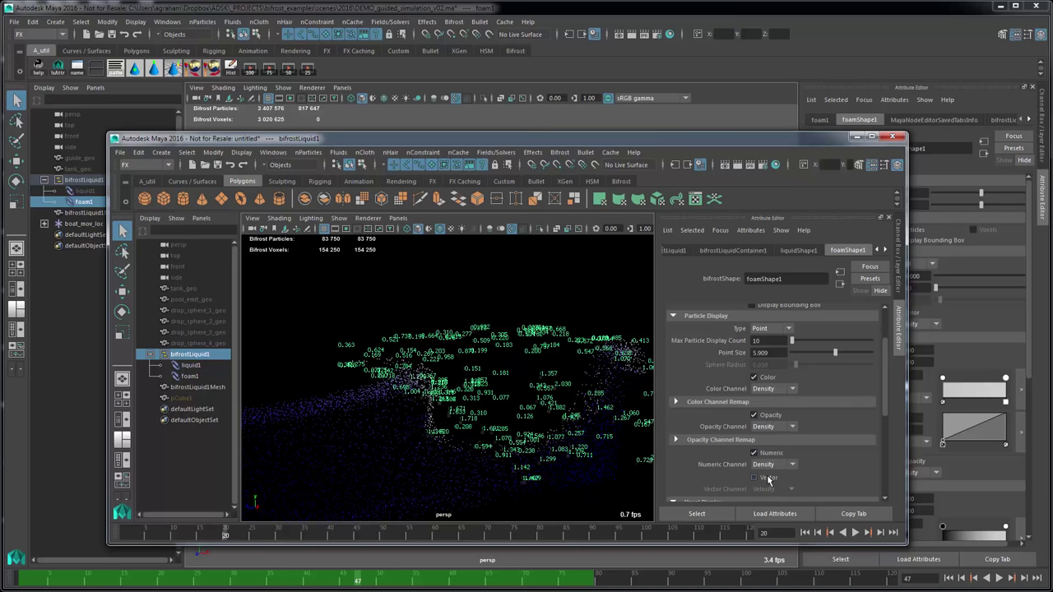
# Set foamShape1's Opacity Channel Max to 2 and advance the simulation to frame 23 to check the foam's opacity
pyautogui.scroll(-2, 765, 467)
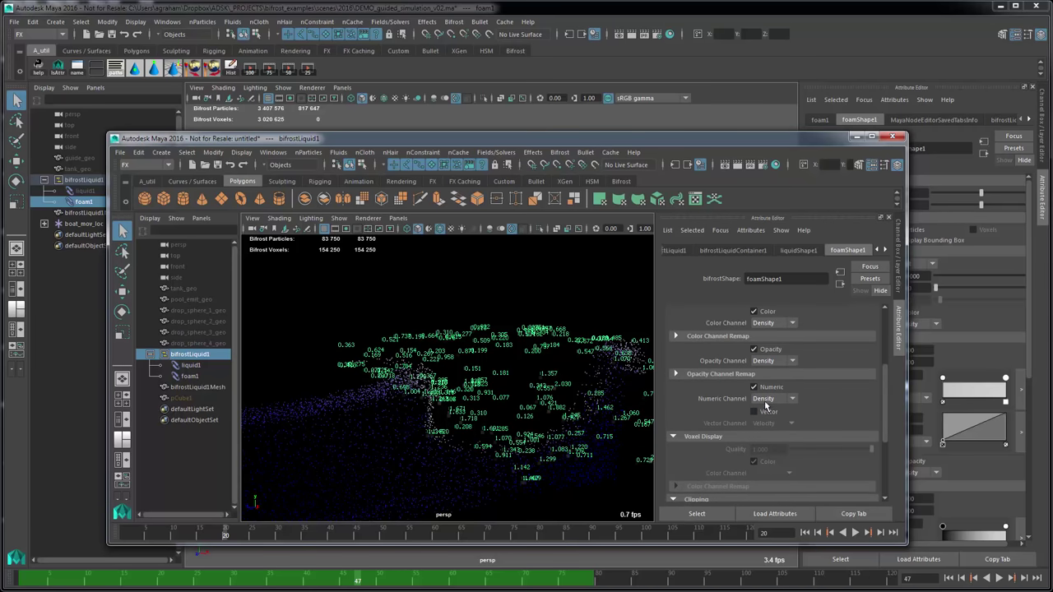
pyautogui.scroll(1, 765, 397)
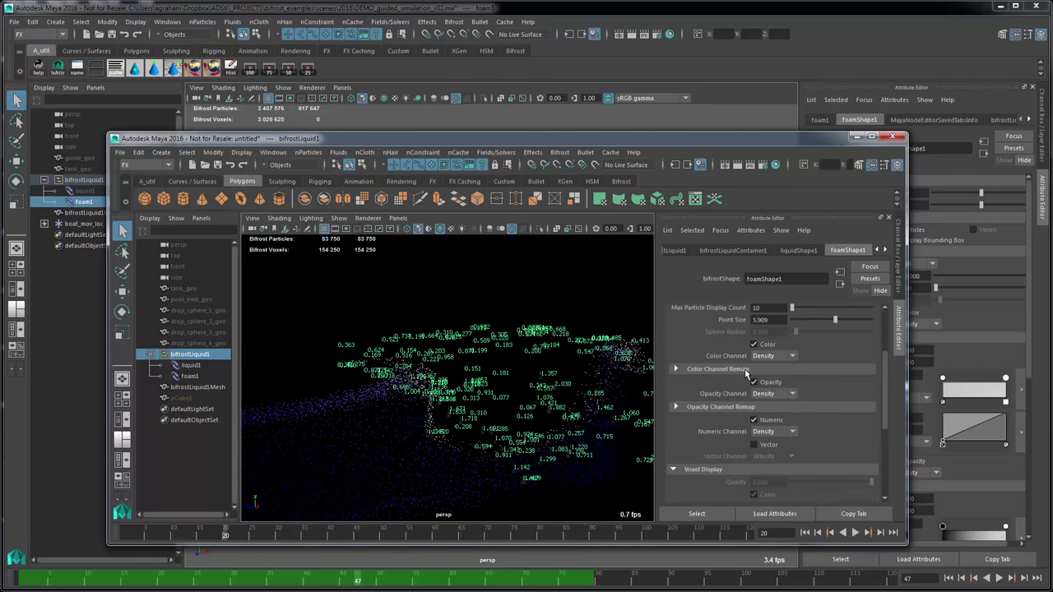
pyautogui.click(731, 407)
pyautogui.doubleClick(784, 432)
pyautogui.write('2')
pyautogui.press('Return')
pyautogui.keyDown('alt'); pyautogui.moveTo(429, 409); pyautogui.dragTo(382, 380); pyautogui.keyUp('alt')
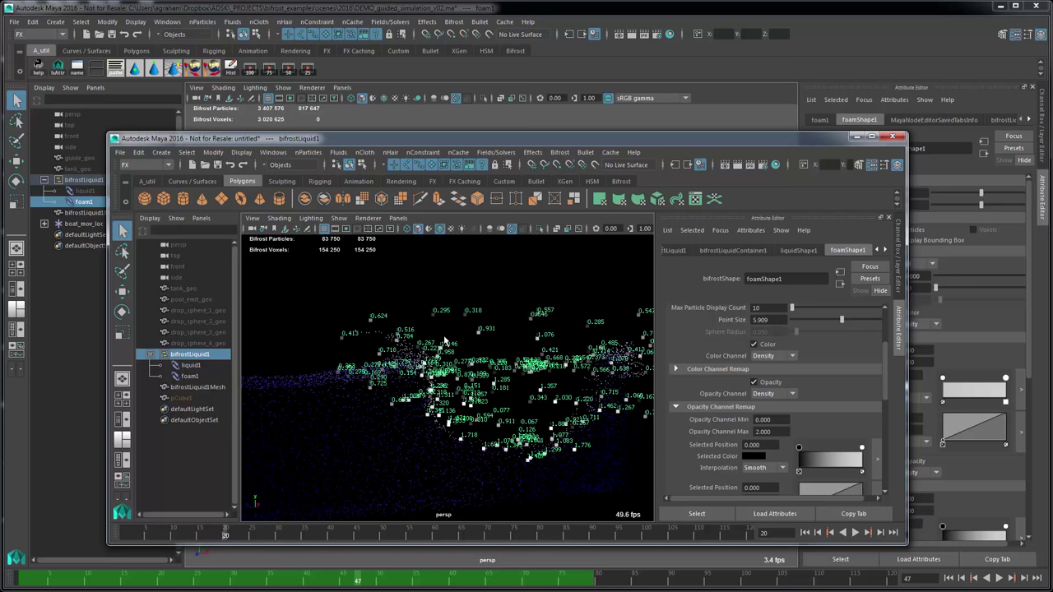
pyautogui.hotkey('alt', '.')
pyautogui.hotkey('alt', '.')
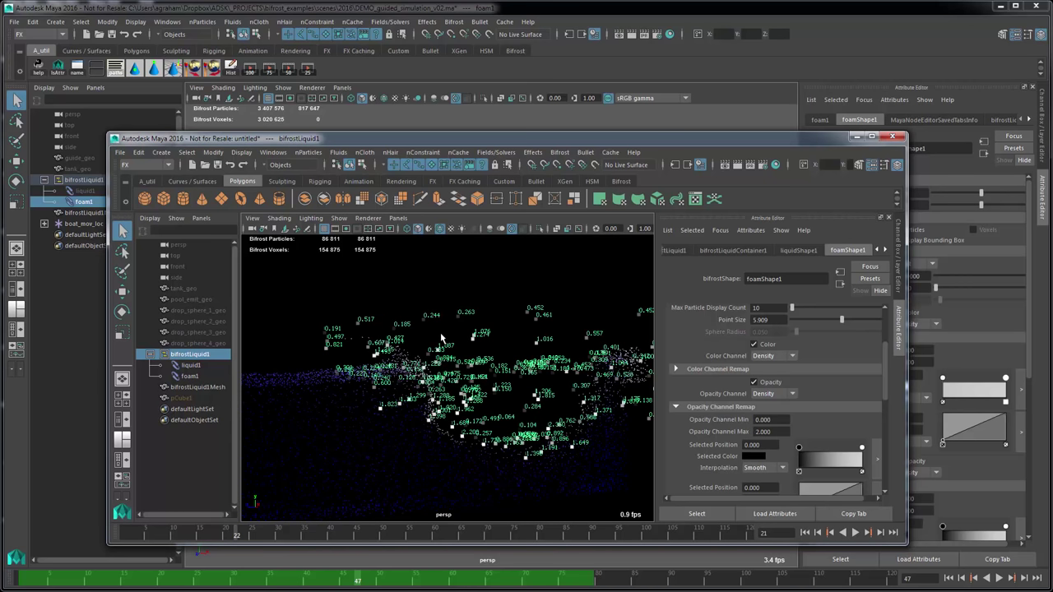
# Color foamShape1's opacity remap ramp from blue at the low end to red at the high end
pyautogui.scroll(-1, 856, 424)
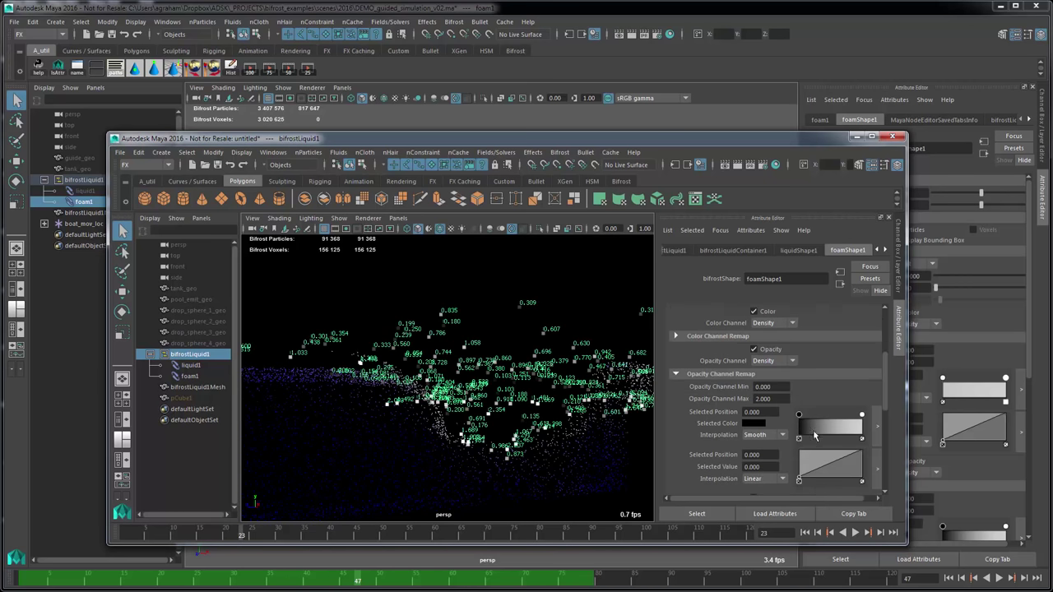
pyautogui.click(862, 416)
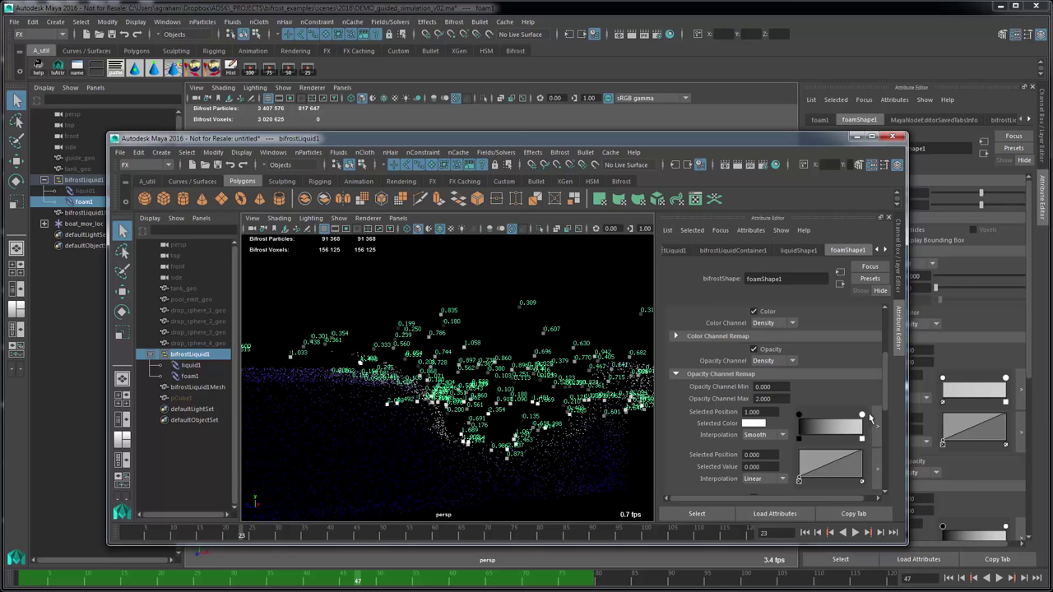
pyautogui.click(760, 423)
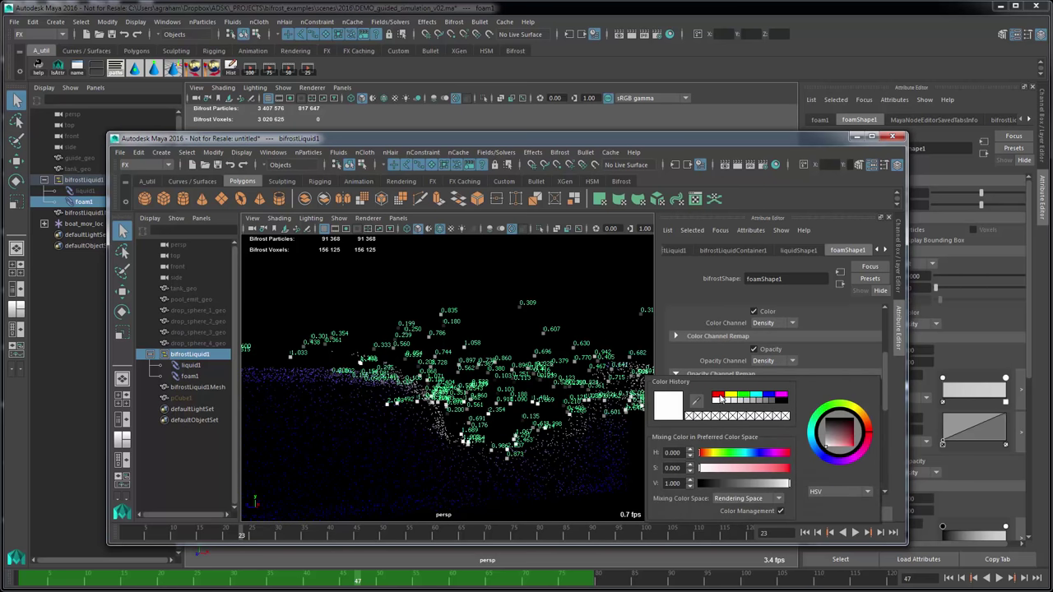
pyautogui.click(718, 397)
pyautogui.click(799, 416)
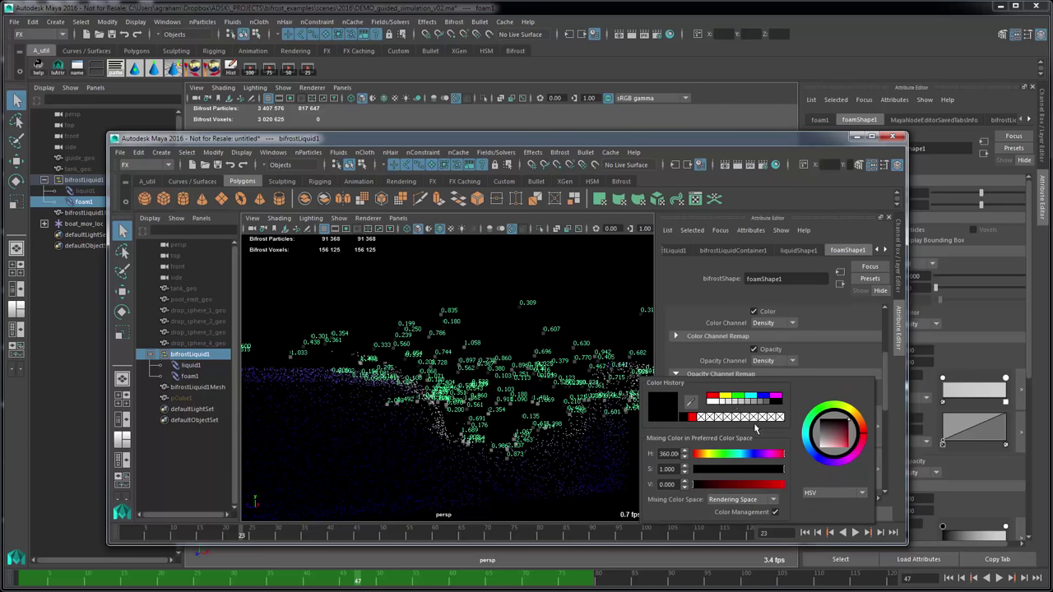
pyautogui.click(757, 425)
pyautogui.click(763, 398)
pyautogui.keyDown('alt'); pyautogui.moveTo(398, 337); pyautogui.dragTo(437, 336); pyautogui.keyUp('alt')
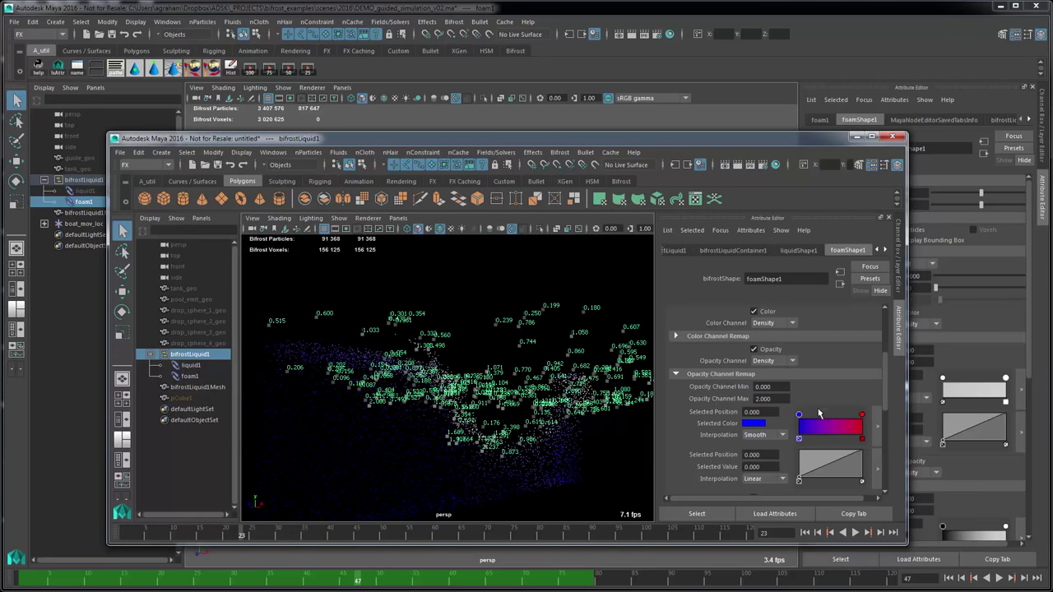
# Recolor foamShape1's opacity remap ramp to black at the low end and white at the high end
pyautogui.click(761, 425)
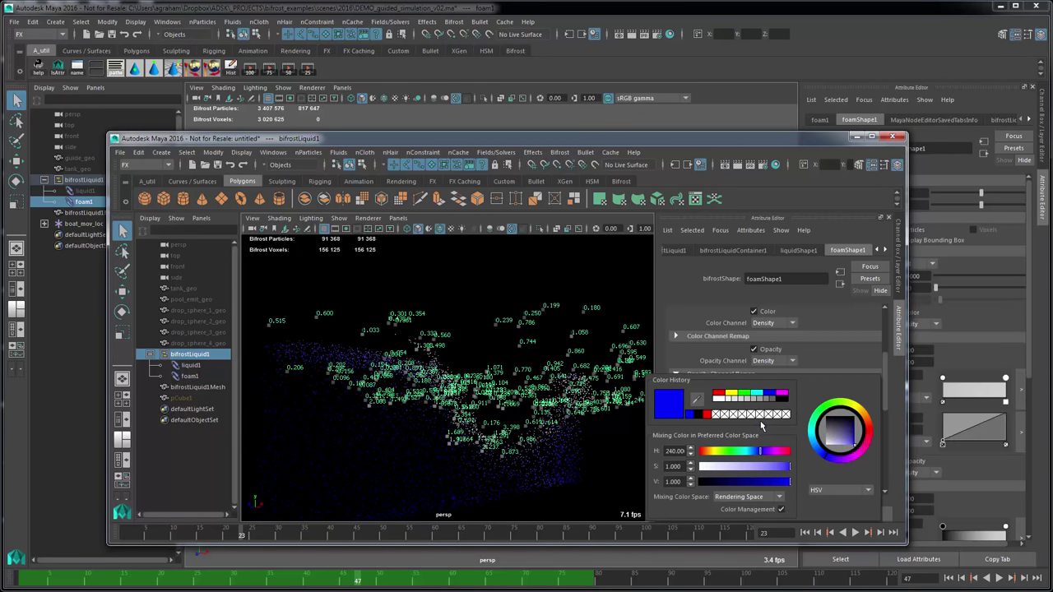
pyautogui.moveTo(749, 482); pyautogui.dragTo(699, 482)
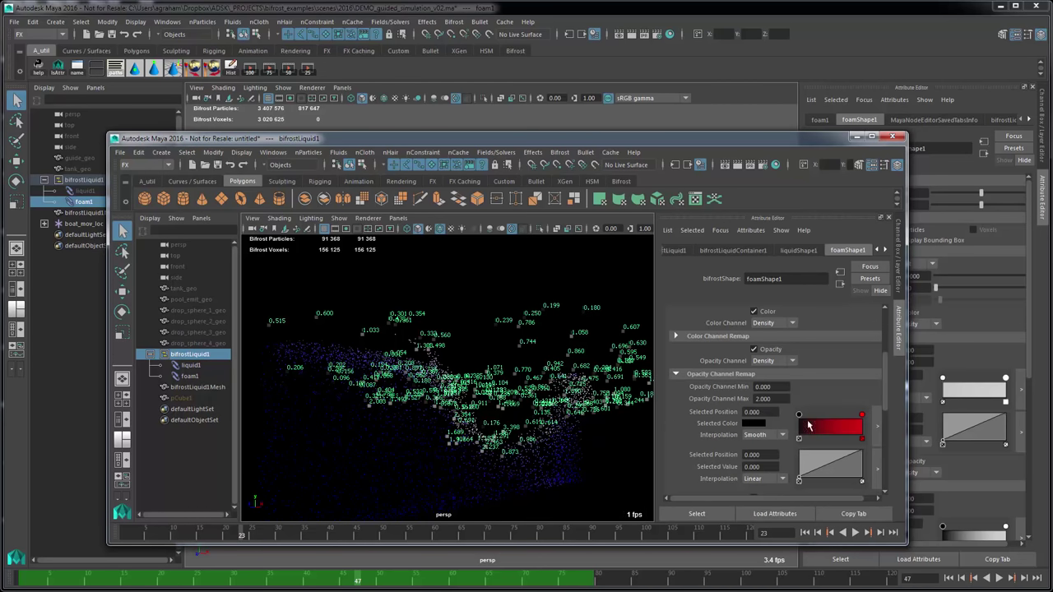
pyautogui.click(863, 415)
pyautogui.click(759, 426)
pyautogui.moveTo(763, 511); pyautogui.dragTo(714, 508)
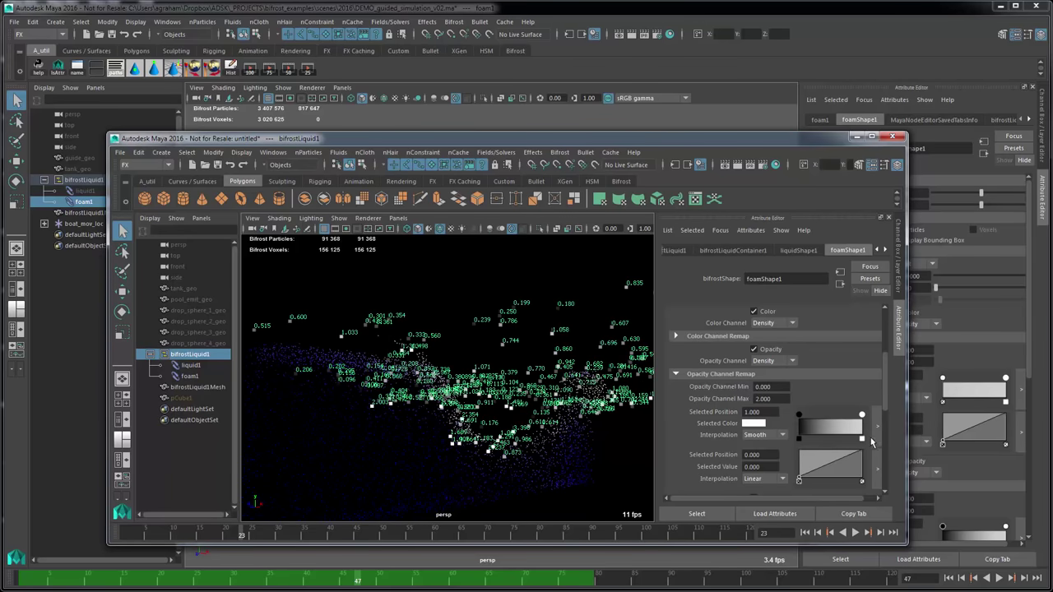
# Play the tank simulation to frame 27 to examine the foam's density-driven opacity
pyautogui.scroll(-2, 765, 432)
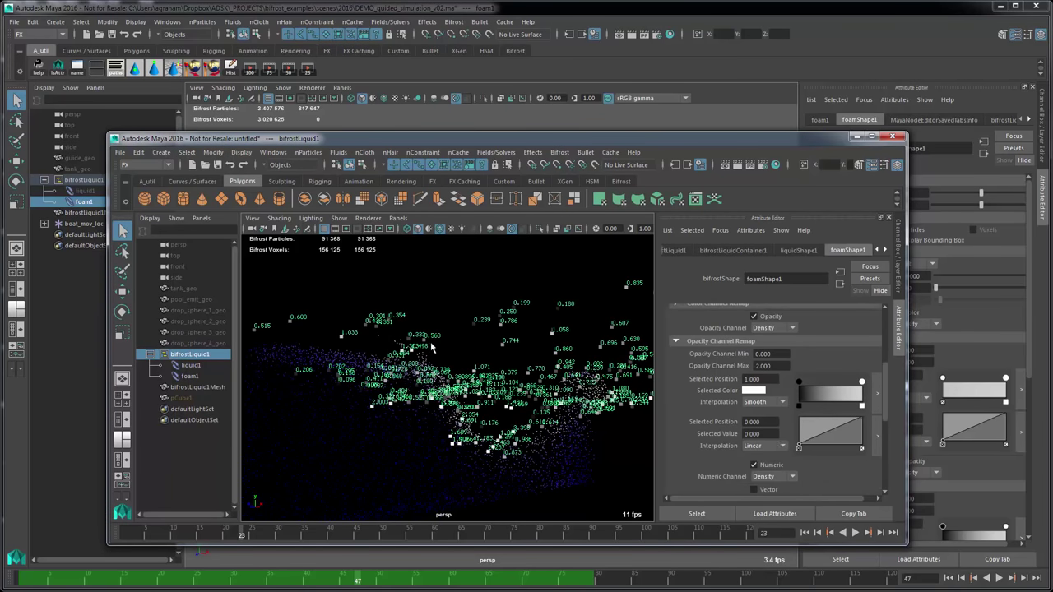
pyautogui.hotkey('alt', 'v')
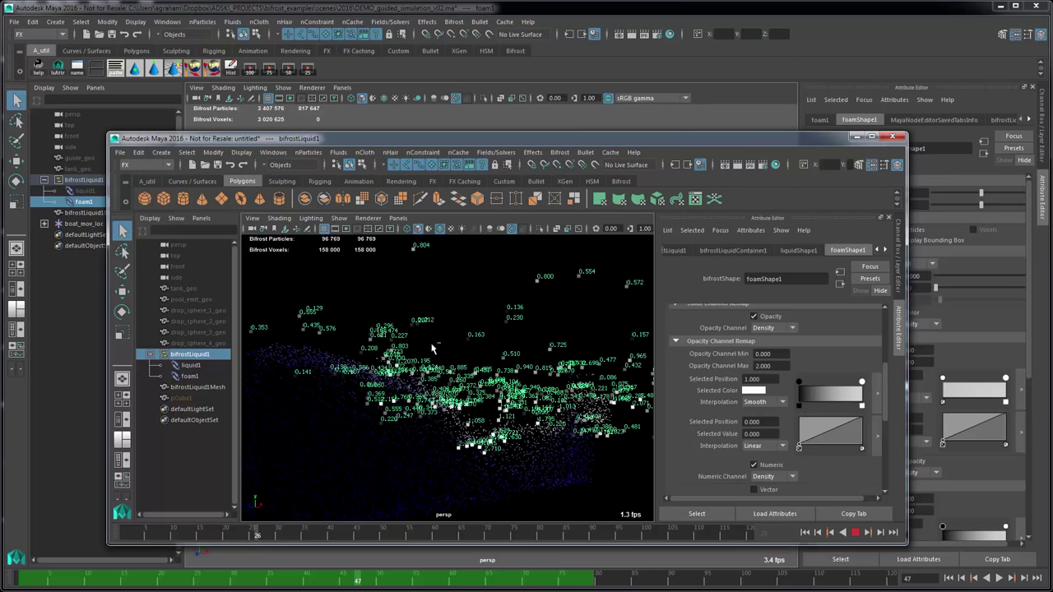
pyautogui.press('Escape')
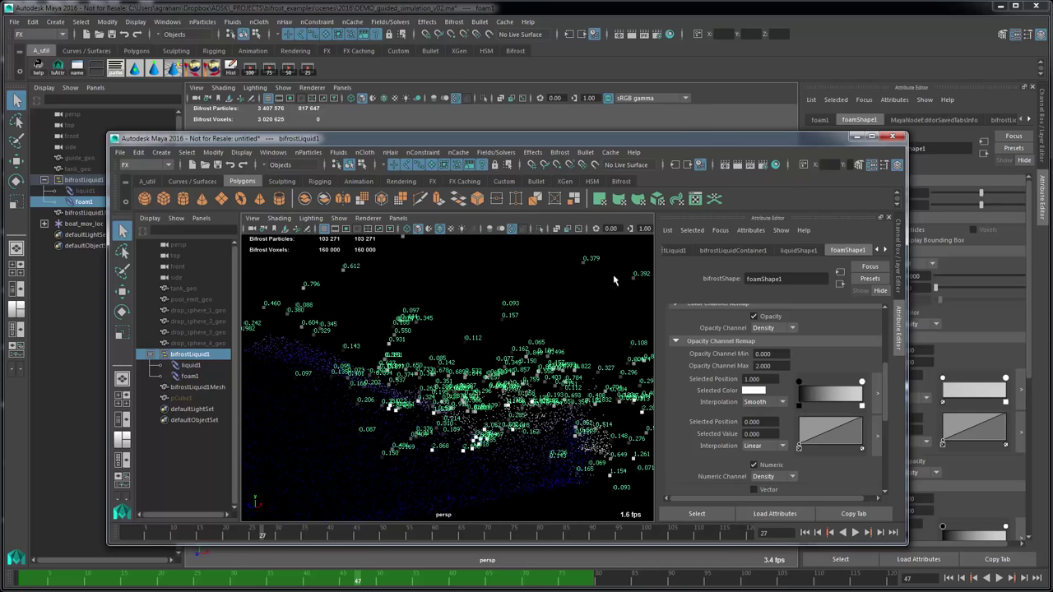
# Switch to the DEMO_guided_simulation_v02 boat scene and change its viewport background to black
pyautogui.click(856, 138)
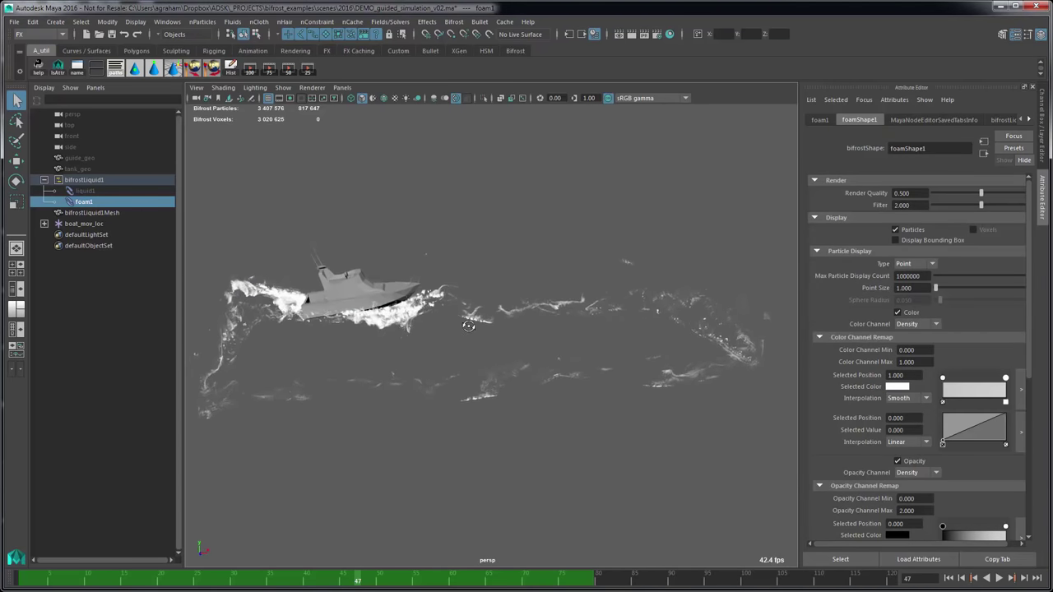
pyautogui.hotkey('alt', 'b')
pyautogui.hotkey('alt', 'b')
pyautogui.hotkey('alt', 'b')
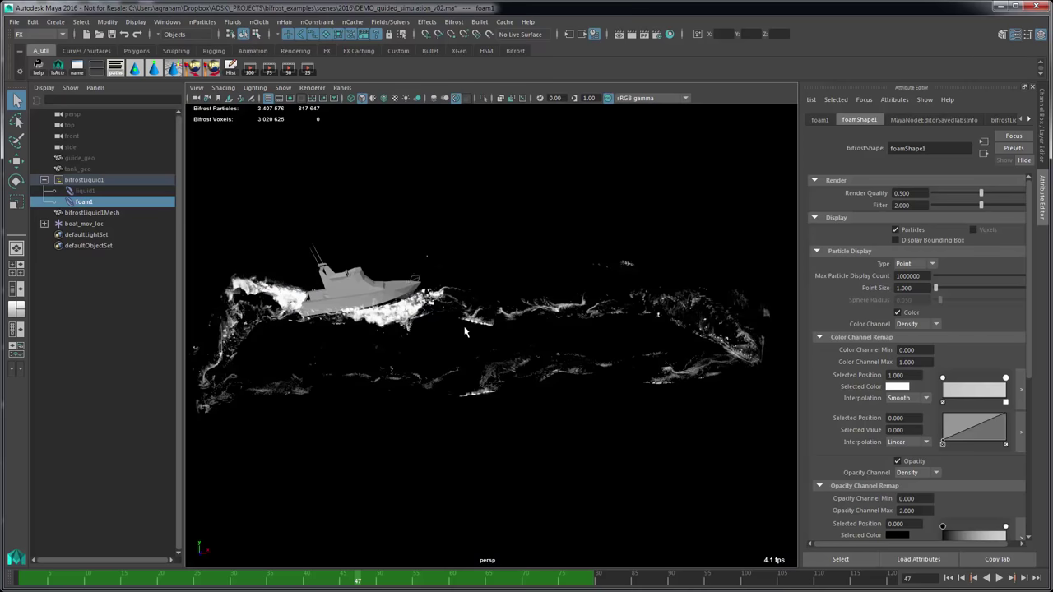
pyautogui.keyDown('alt'); pyautogui.moveTo(526, 394); pyautogui.dragTo(461, 374); pyautogui.keyUp('alt')
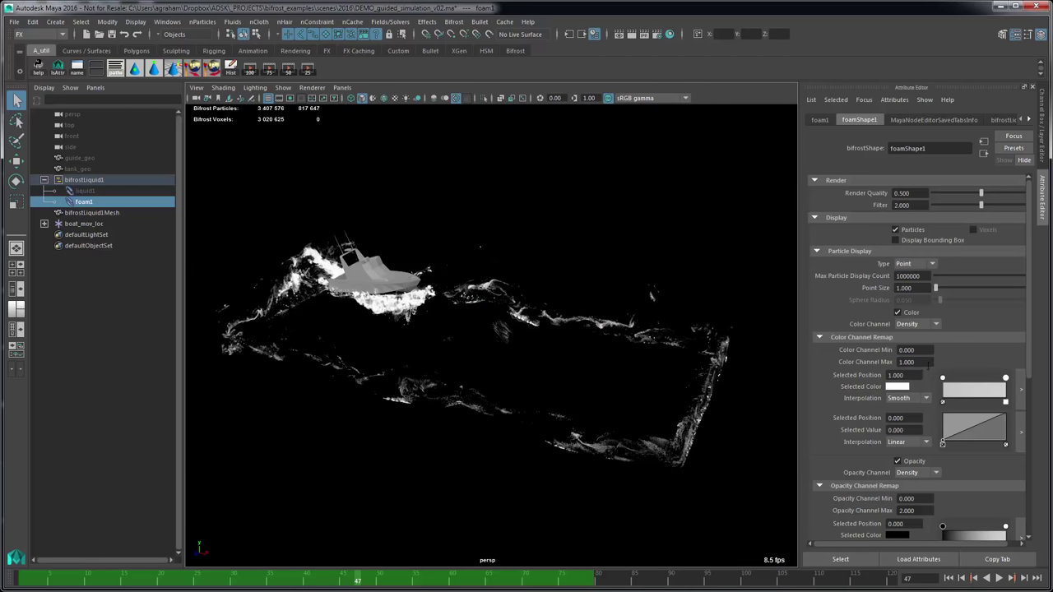
# Play the boat simulation to frame 54 and temporarily show liquid1 to compare it with the foam
pyautogui.press('Return')
pyautogui.hotkey('alt', 'v')
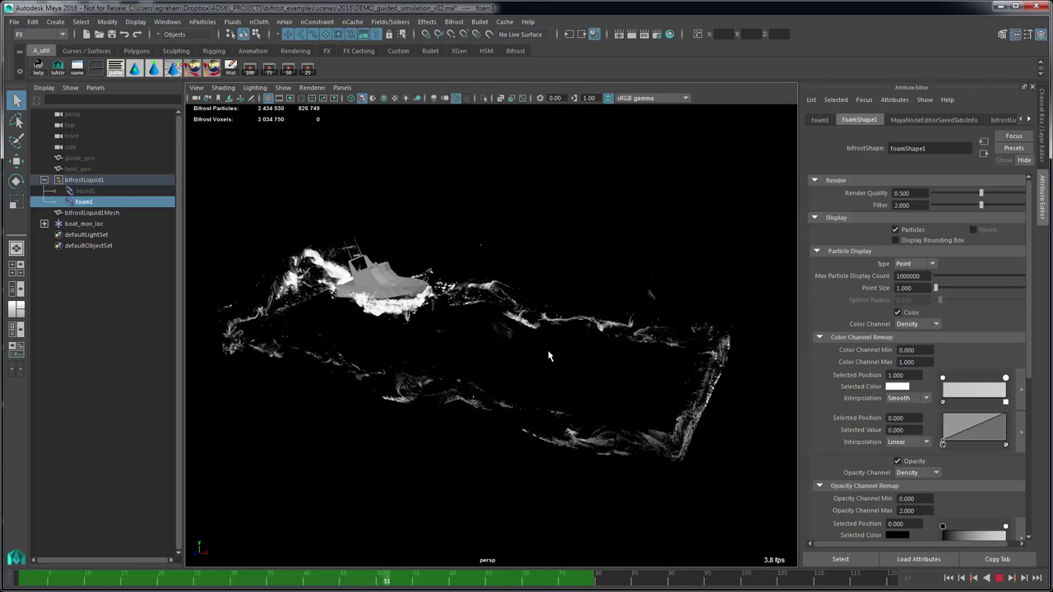
pyautogui.hotkey('alt', 'v')
pyautogui.press('Left')
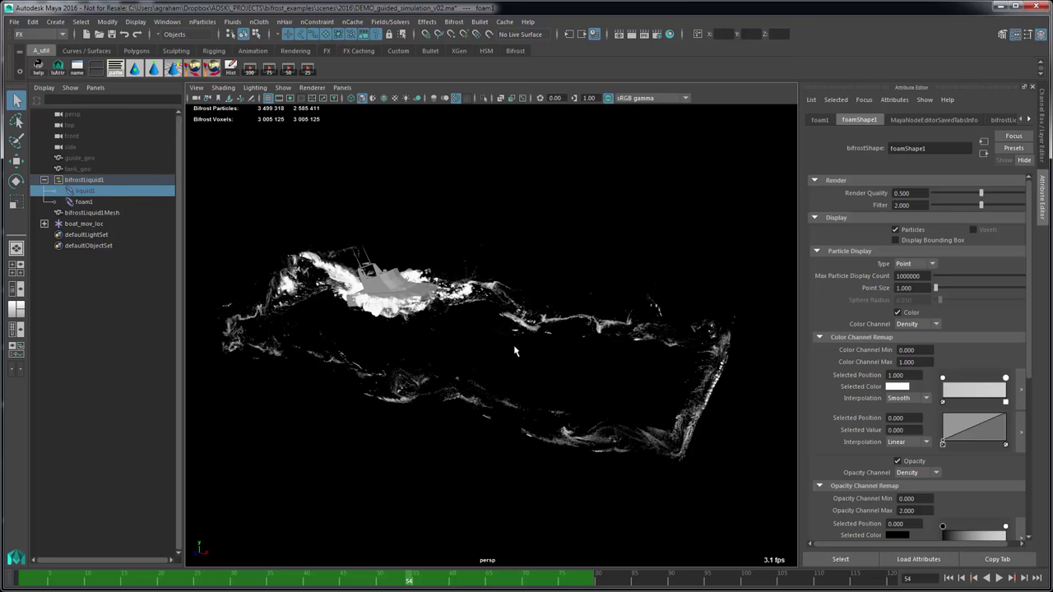
pyautogui.hotkey('shift', 'h')
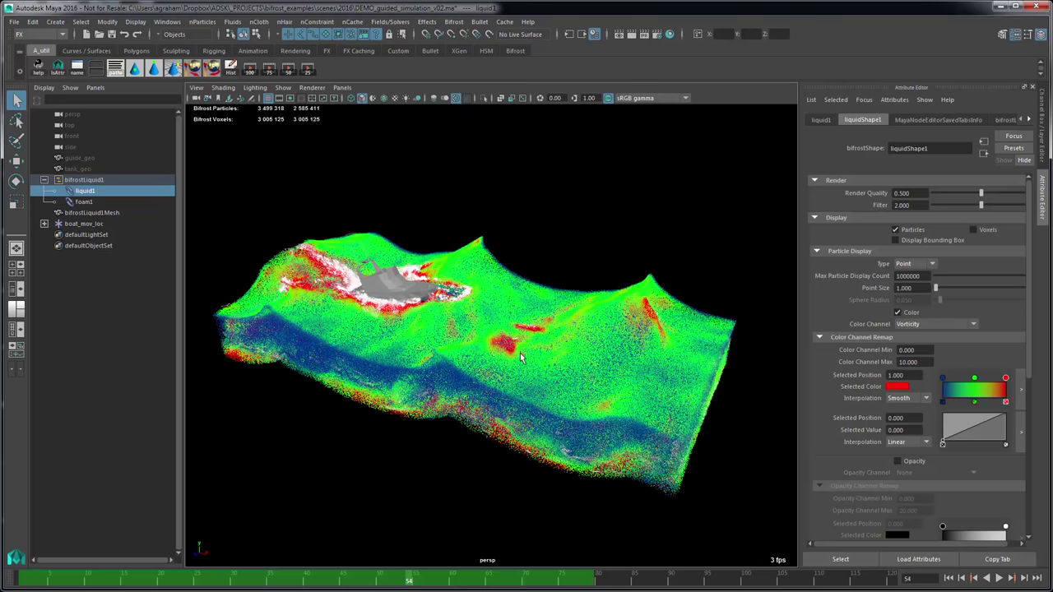
pyautogui.hotkey('ctrl', 'h')
pyautogui.keyDown('alt'); pyautogui.moveTo(464, 339); pyautogui.dragTo(464, 337); pyautogui.keyUp('alt')
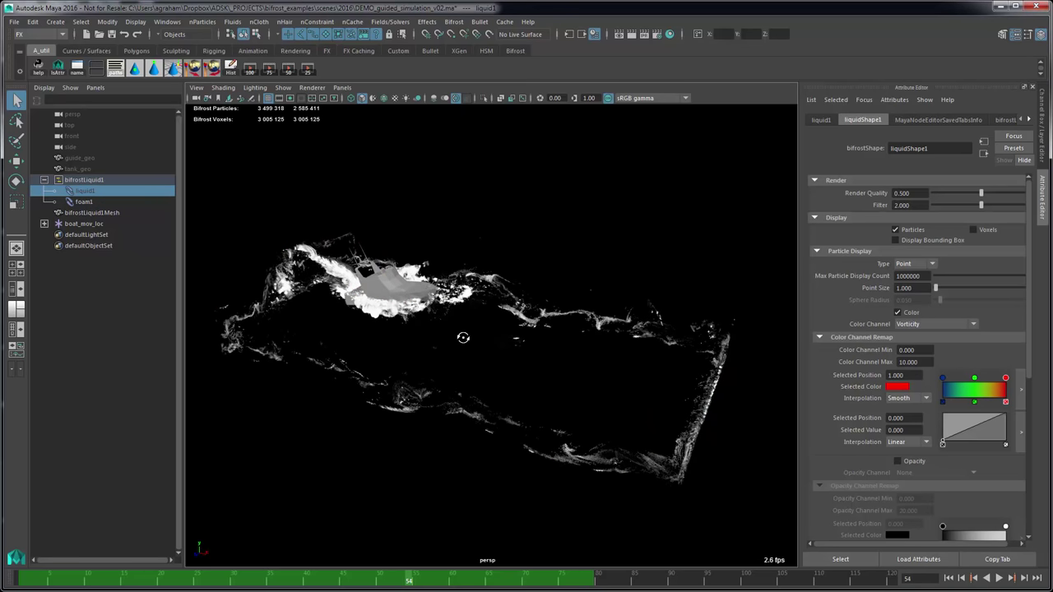
# Playblast the foam-only boat simulation from frame 1, review it in RV, and minimize the player
pyautogui.hotkey('alt', 'shift', 'v')
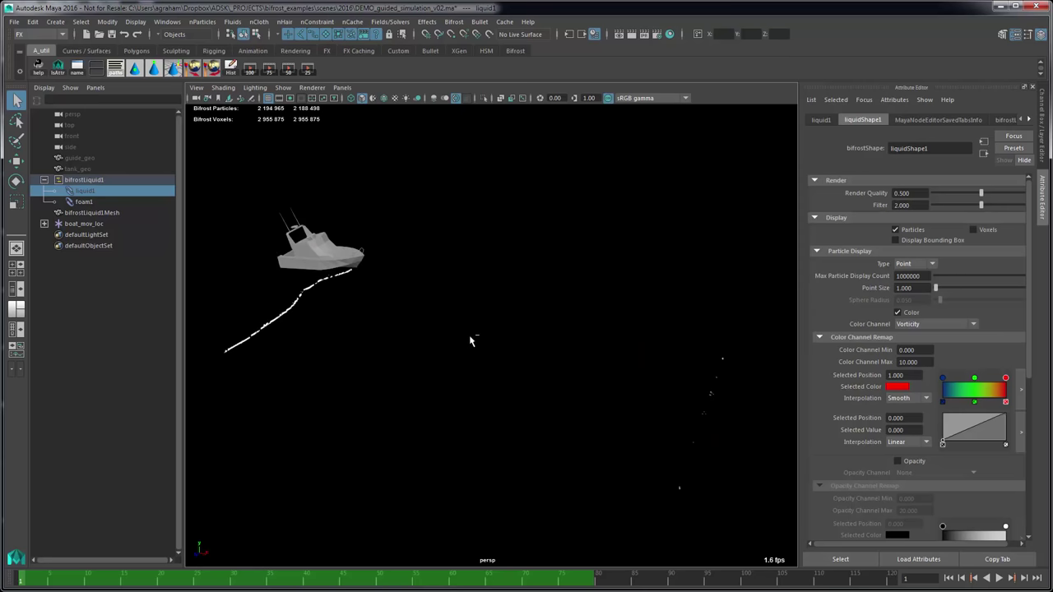
pyautogui.click(251, 70)
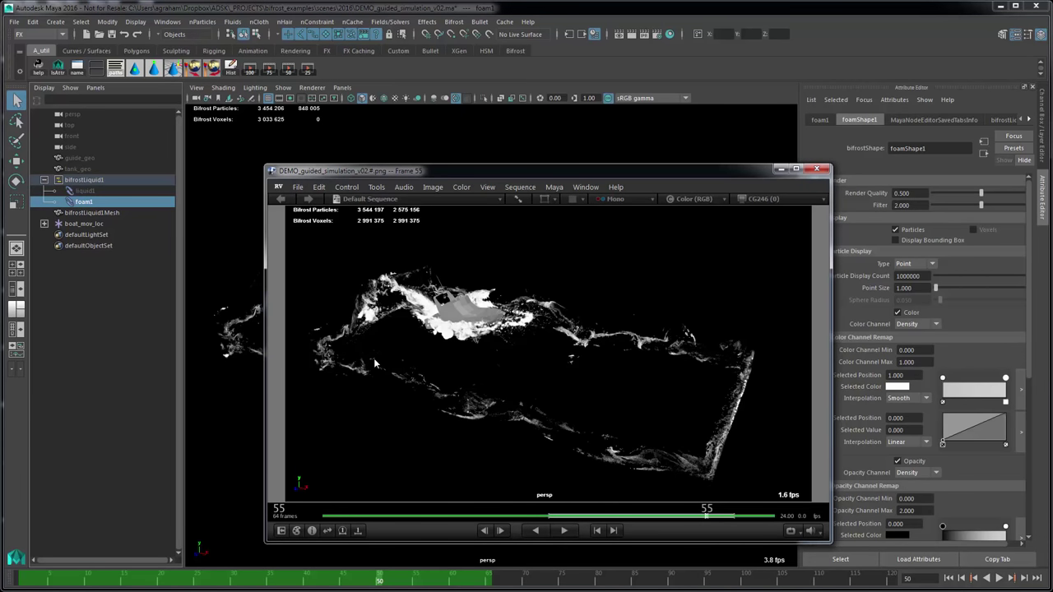
pyautogui.press('space')
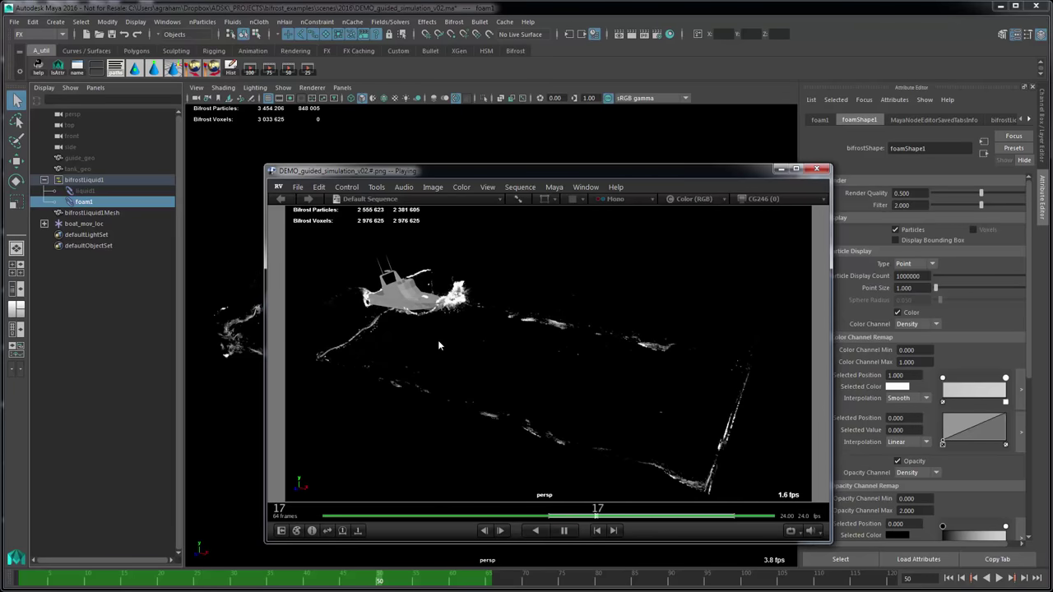
pyautogui.press('space')
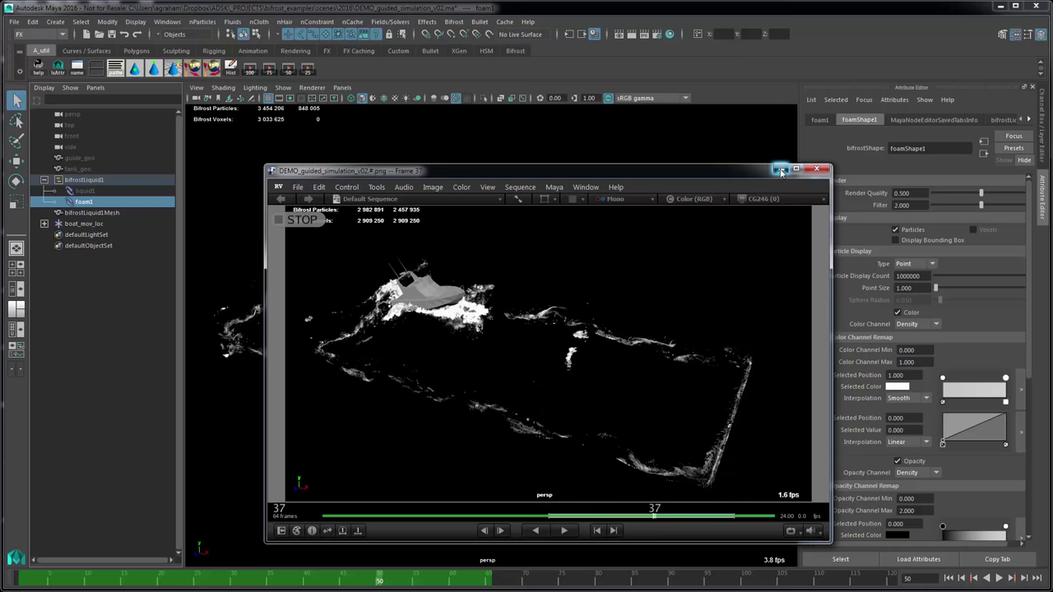
pyautogui.click(781, 170)
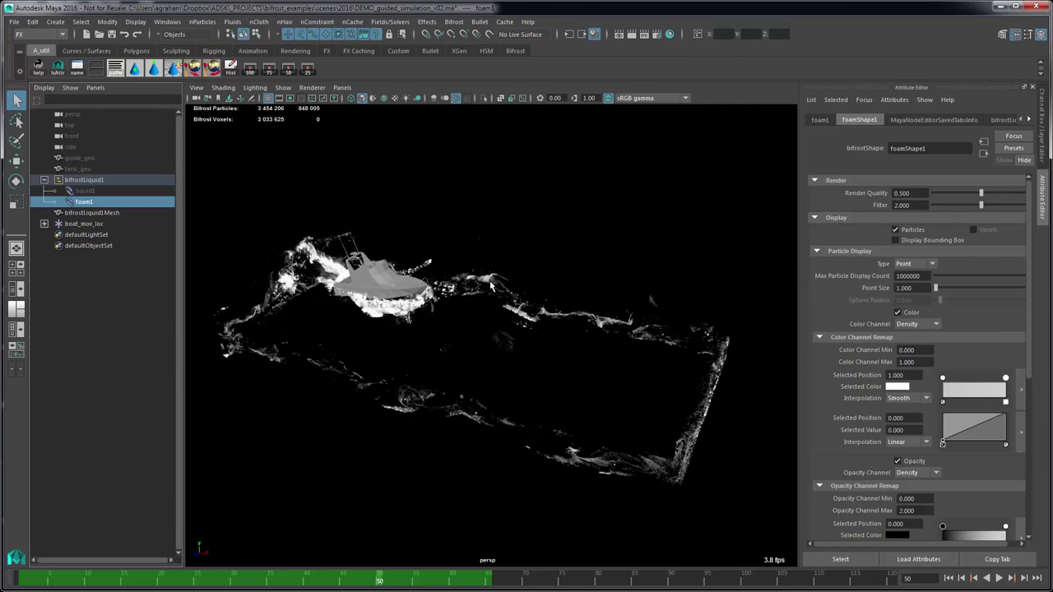
# Show liquid1 and recolor its vorticity ramp by removing the middle green and making the high end white
pyautogui.click(86, 190)
pyautogui.hotkey('shift', 'h')
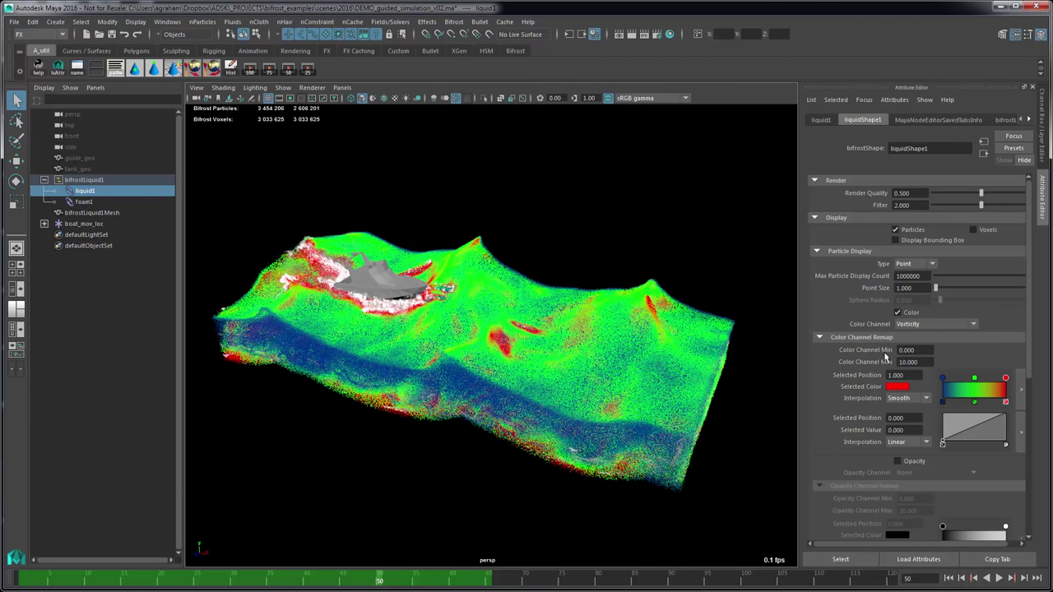
pyautogui.click(974, 403)
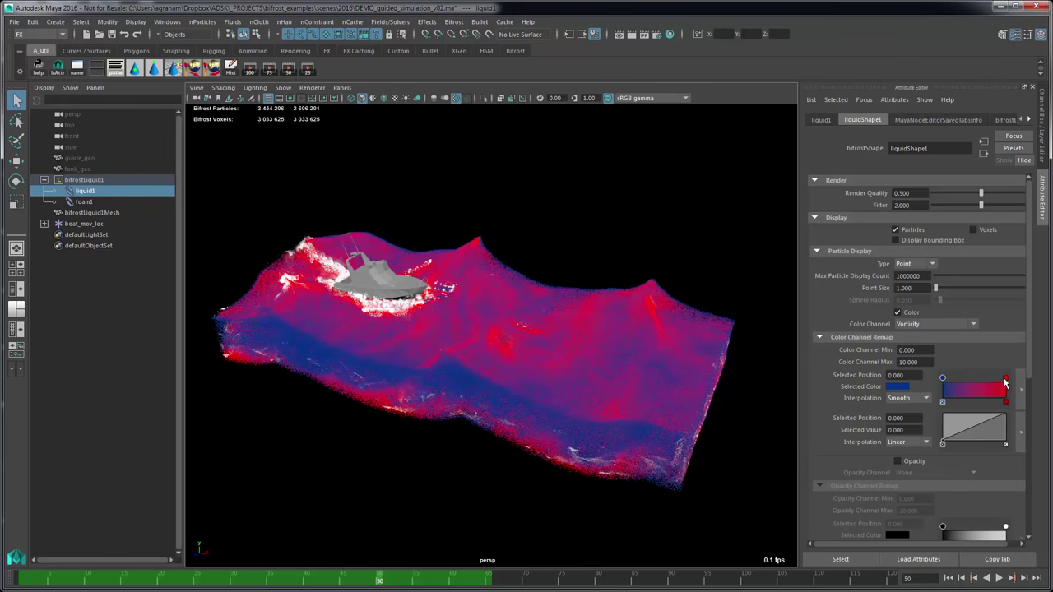
pyautogui.click(898, 387)
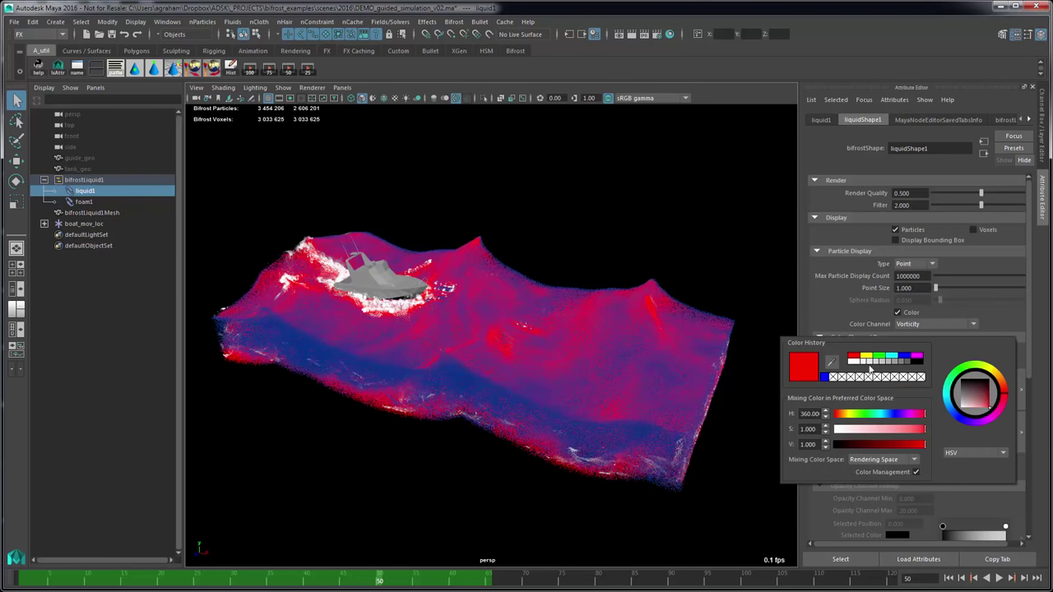
pyautogui.moveTo(864, 430); pyautogui.dragTo(839, 431)
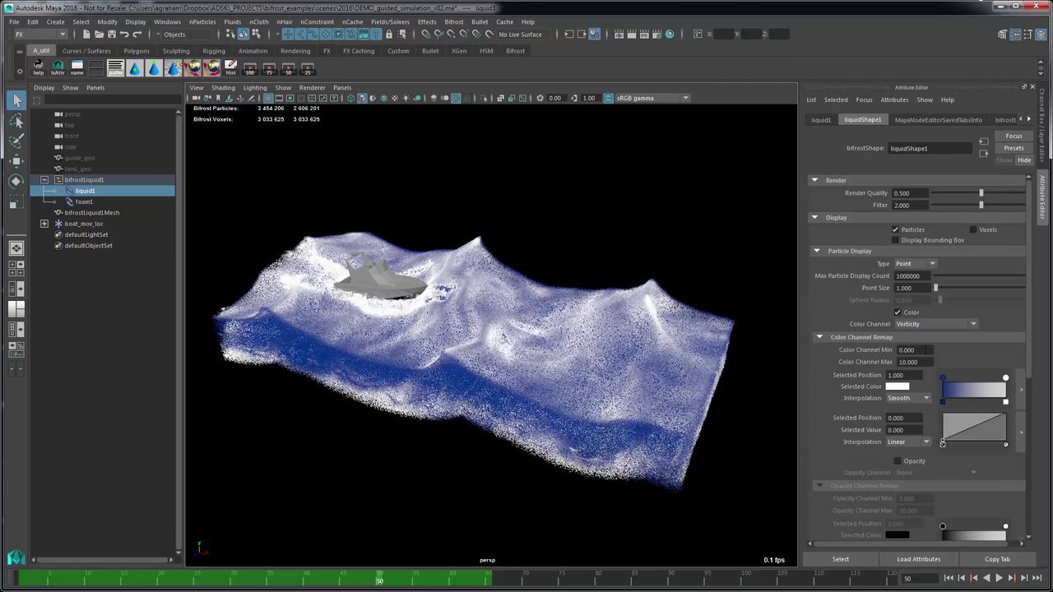
# Keep liquidShape1's Color Channel on Vorticity and try a Color Channel Max of 50
pyautogui.click(929, 325)
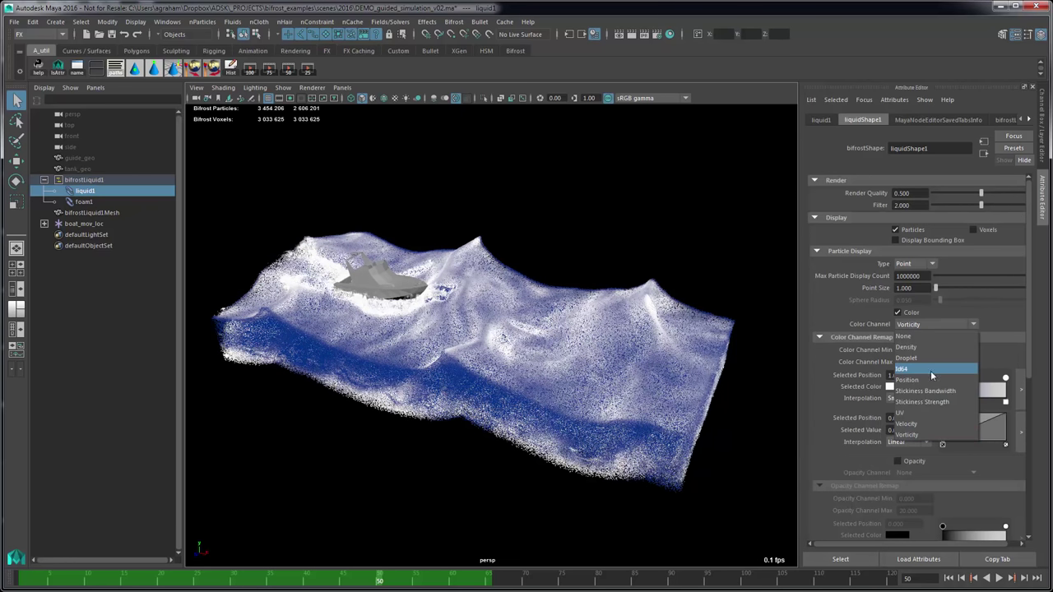
pyautogui.click(928, 436)
pyautogui.doubleClick(926, 362)
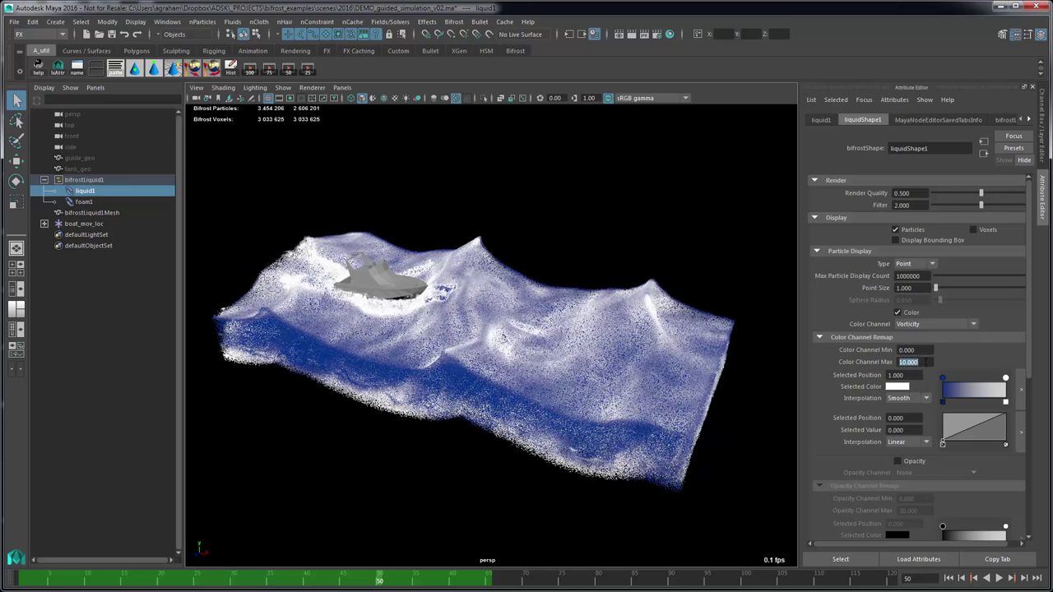
pyautogui.write('50')
pyautogui.press('Return')
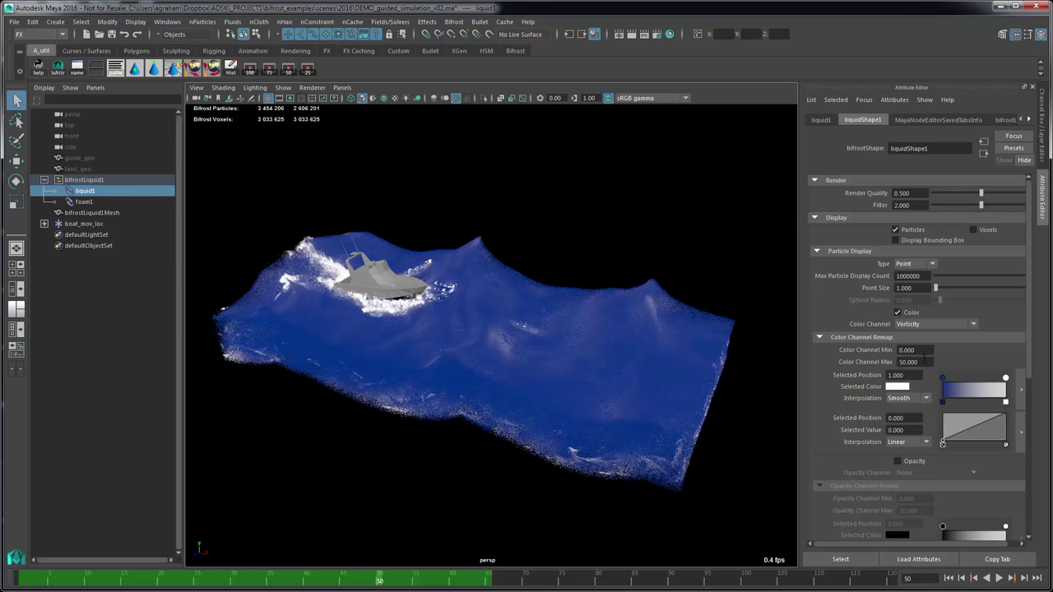
# Set liquidShape1's Color Channel Max to 20
pyautogui.doubleClick(908, 362)
pyautogui.write('20')
pyautogui.press('Return')
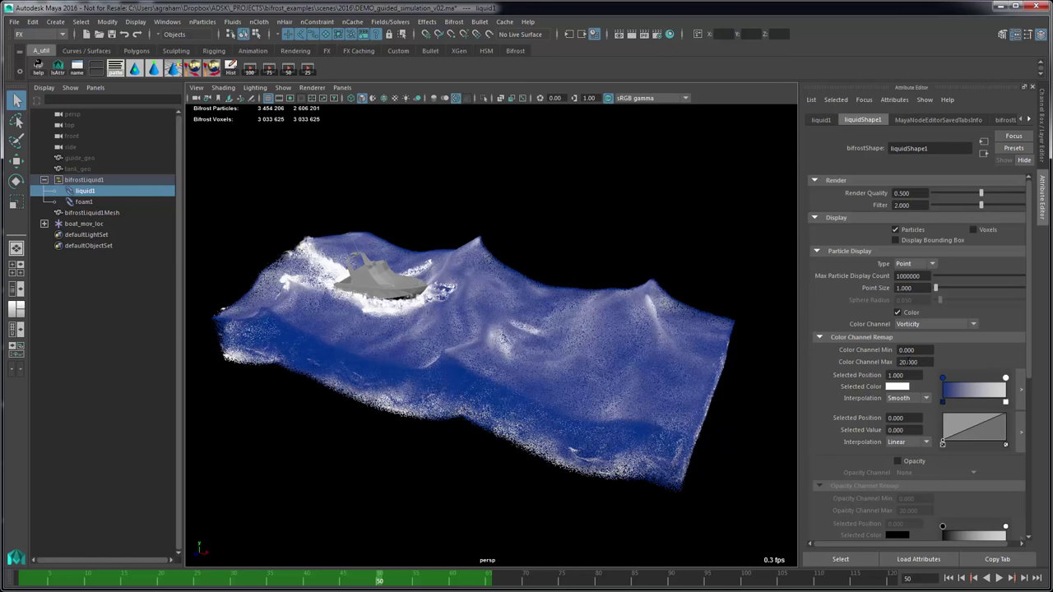
# Play the boat simulation from frame 3 and inspect the blue-to-white liquid at frame 31
pyautogui.keyDown('alt'); pyautogui.moveTo(547, 293); pyautogui.dragTo(533, 312); pyautogui.keyUp('alt')
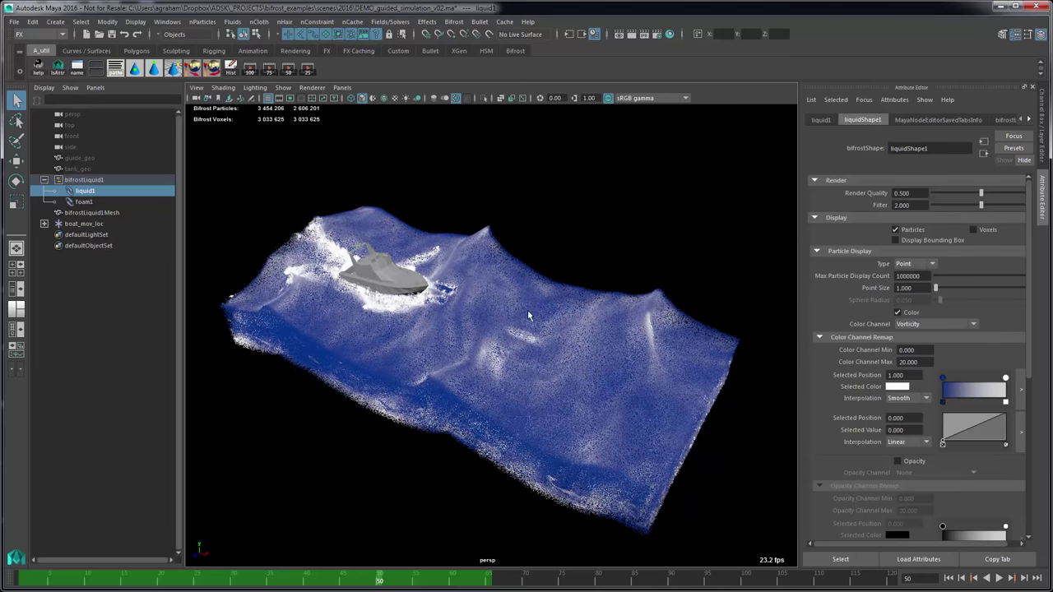
pyautogui.click(35, 581)
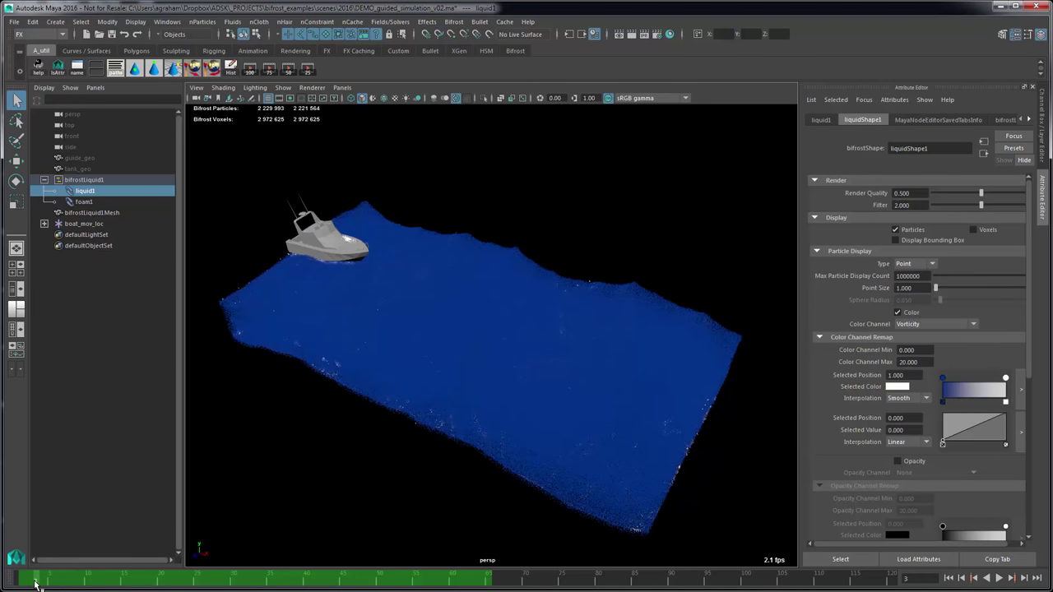
pyautogui.hotkey('alt', 'v')
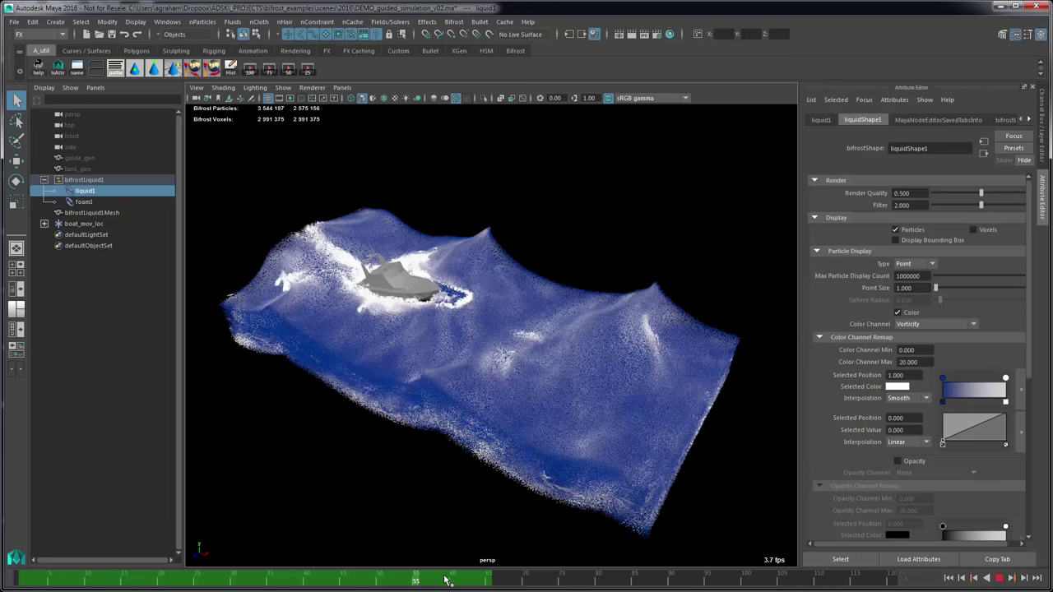
pyautogui.click(241, 579)
# Show the range slider and set the playback start frame to 2
pyautogui.press('space')
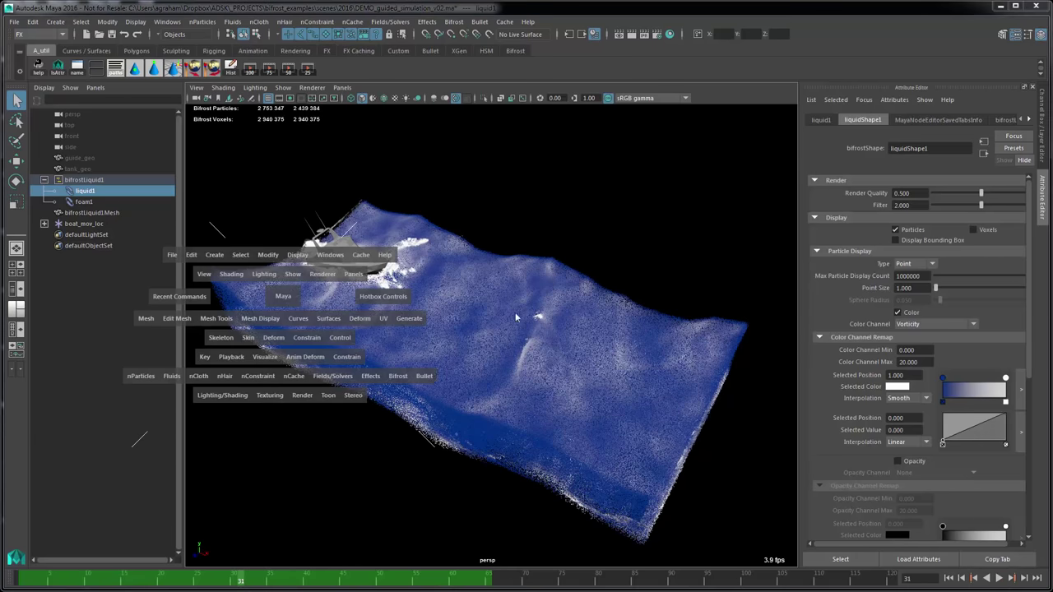
pyautogui.moveTo(515, 312); pyautogui.dragTo(478, 353)
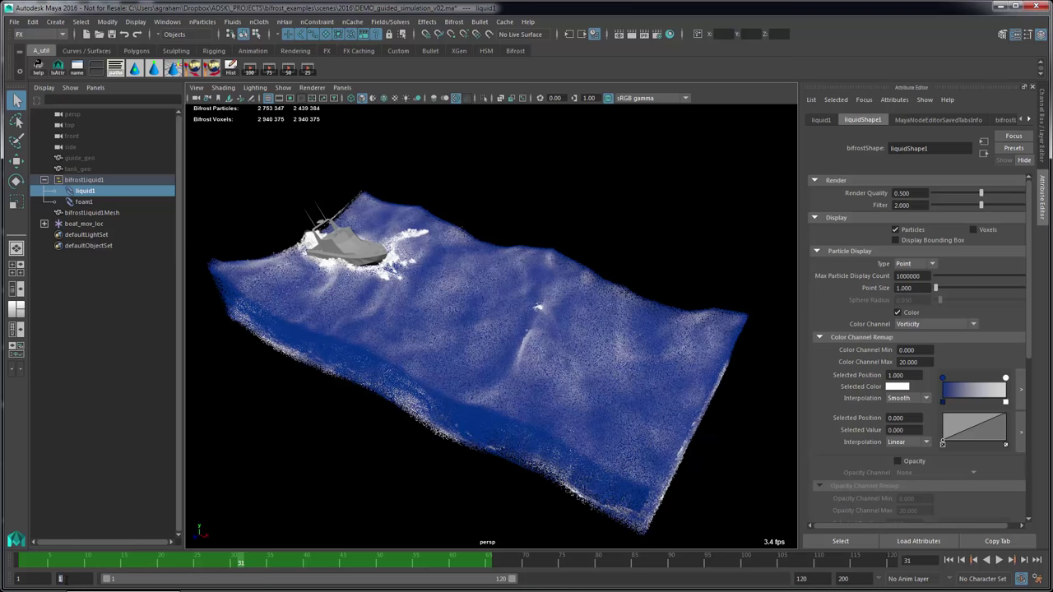
pyautogui.write('2')
pyautogui.press('Return')
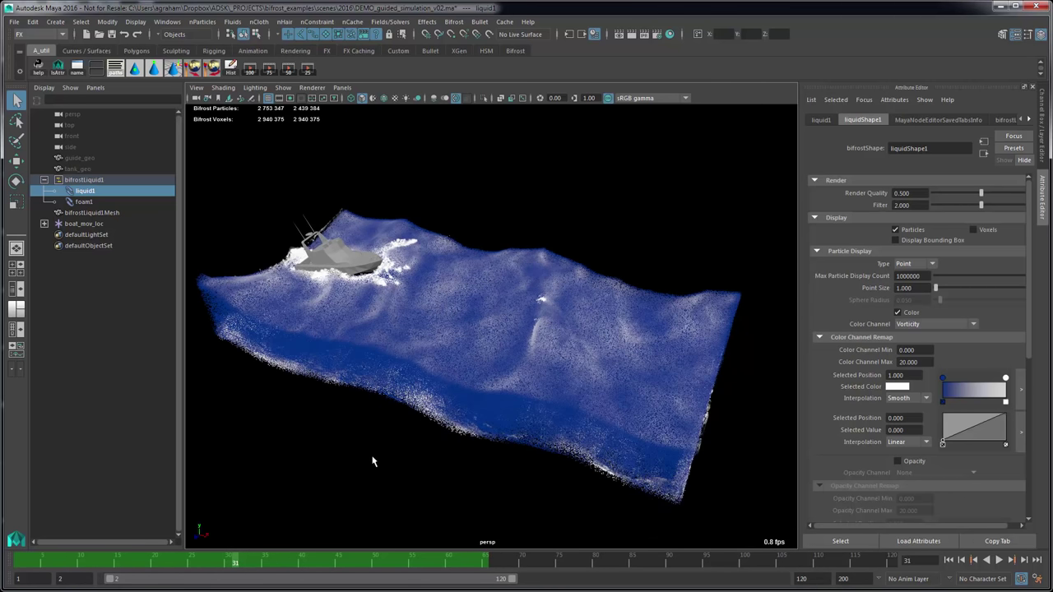
# Playblast the liquid and foam boat simulation from frame 2 and review the result in RV
pyautogui.hotkey('alt', 'shift', 'v')
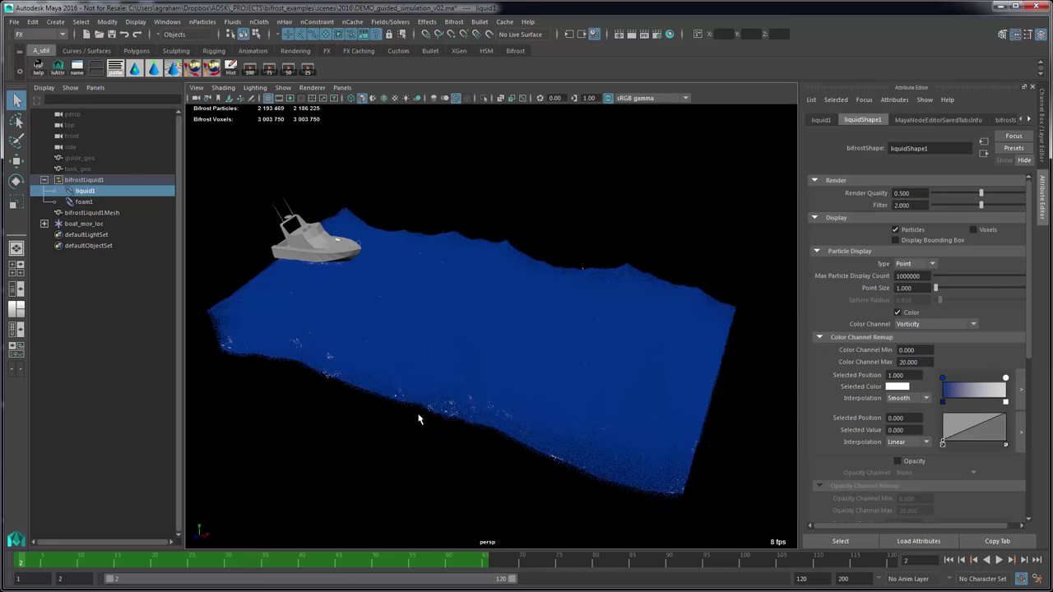
pyautogui.keyDown('alt'); pyautogui.moveTo(418, 415); pyautogui.dragTo(411, 416); pyautogui.keyUp('alt')
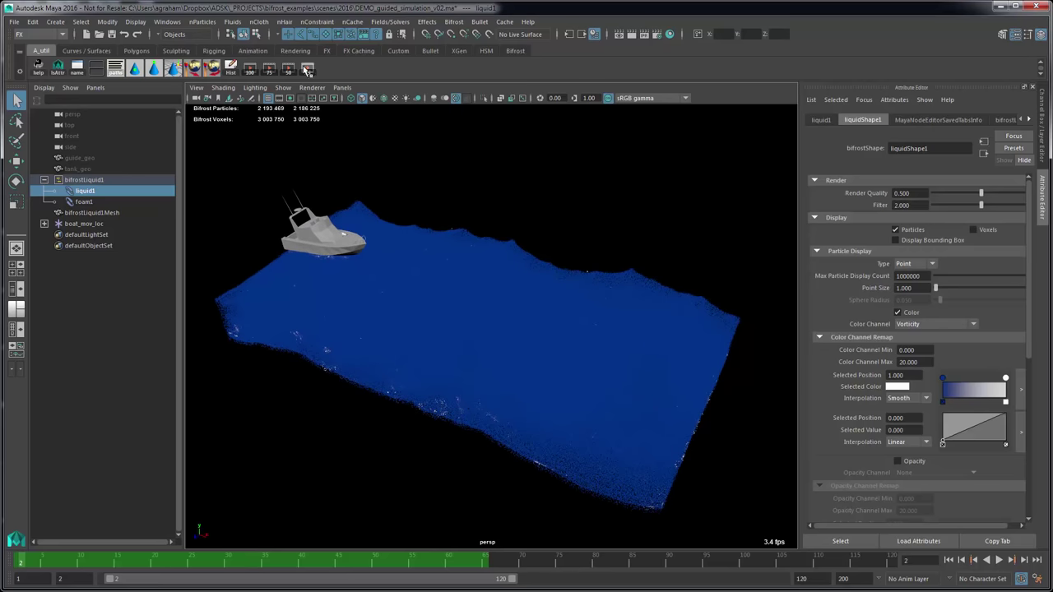
pyautogui.click(250, 72)
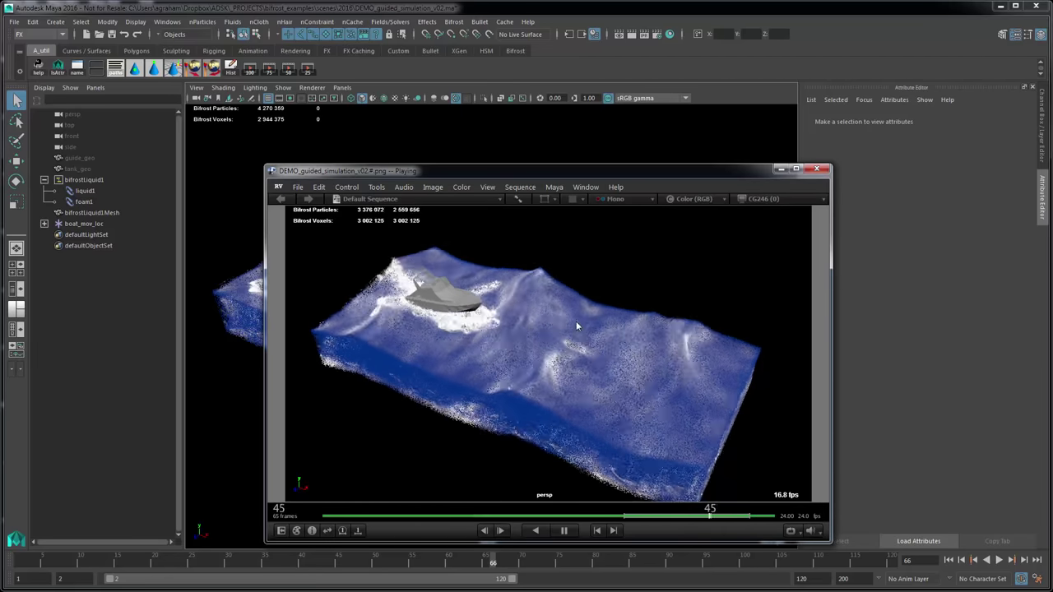
pyautogui.press('space')
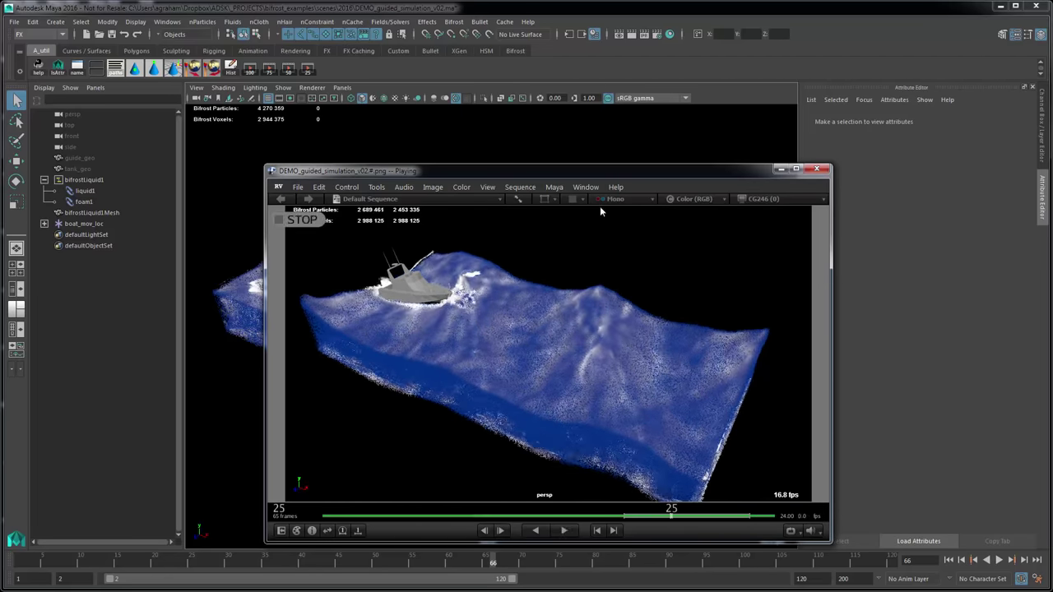
# Return to Maya and set bifrostLiquidContainer1's foam emission Min Liquid Churn to 0.2 and Min Liquid Curvature to 0
pyautogui.click(781, 169)
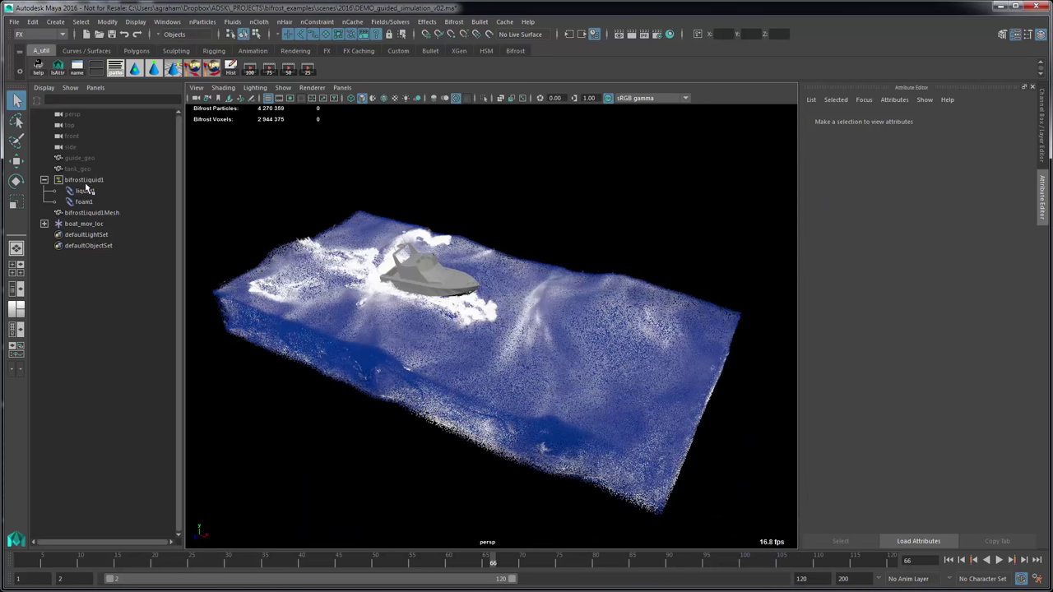
pyautogui.click(86, 181)
pyautogui.click(897, 120)
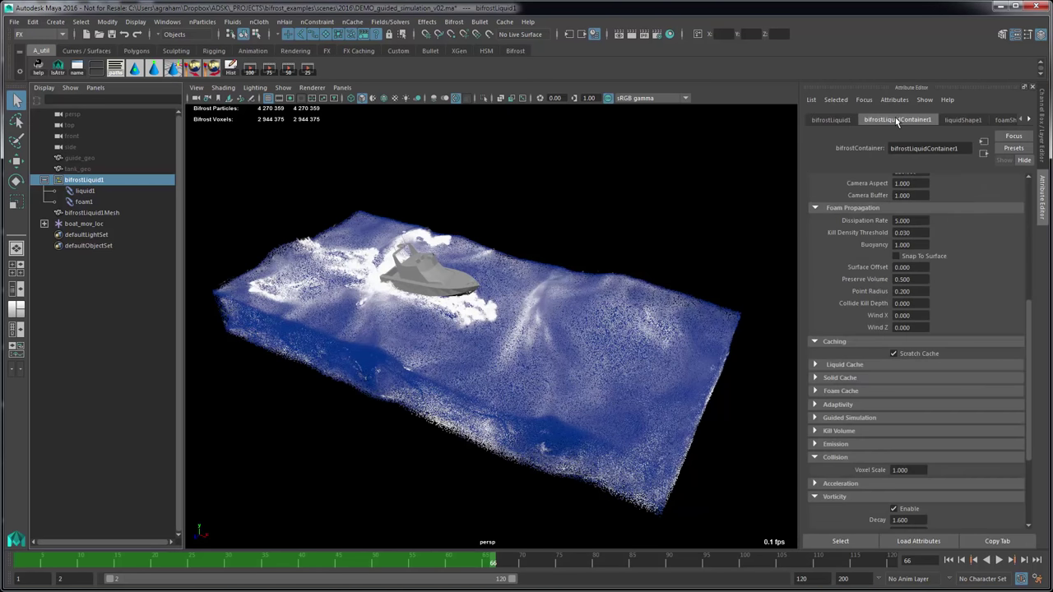
pyautogui.scroll(5, 916, 284)
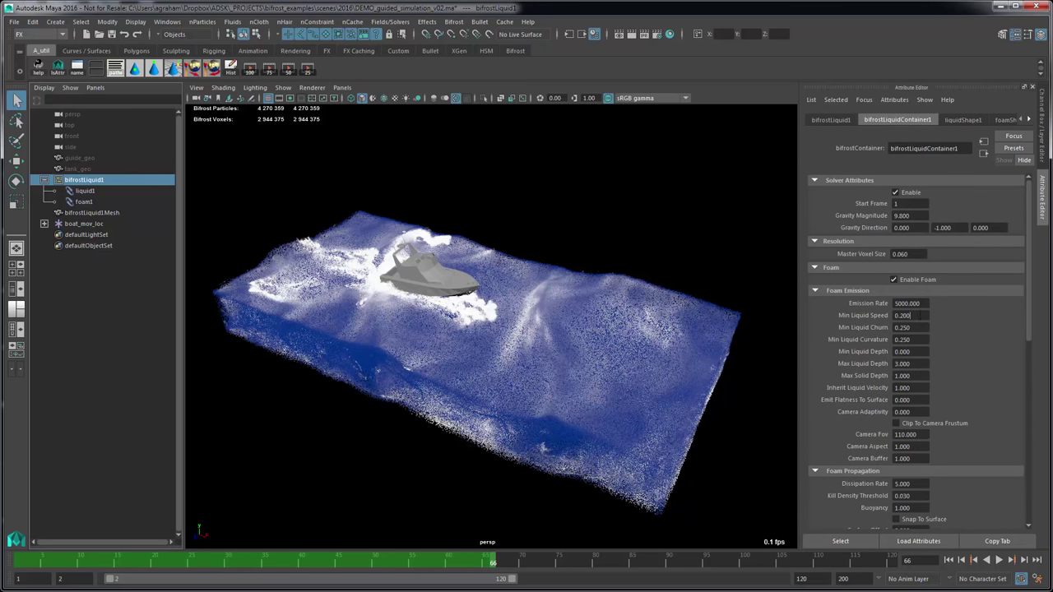
pyautogui.doubleClick(903, 315)
pyautogui.click(918, 339)
pyautogui.write('00')
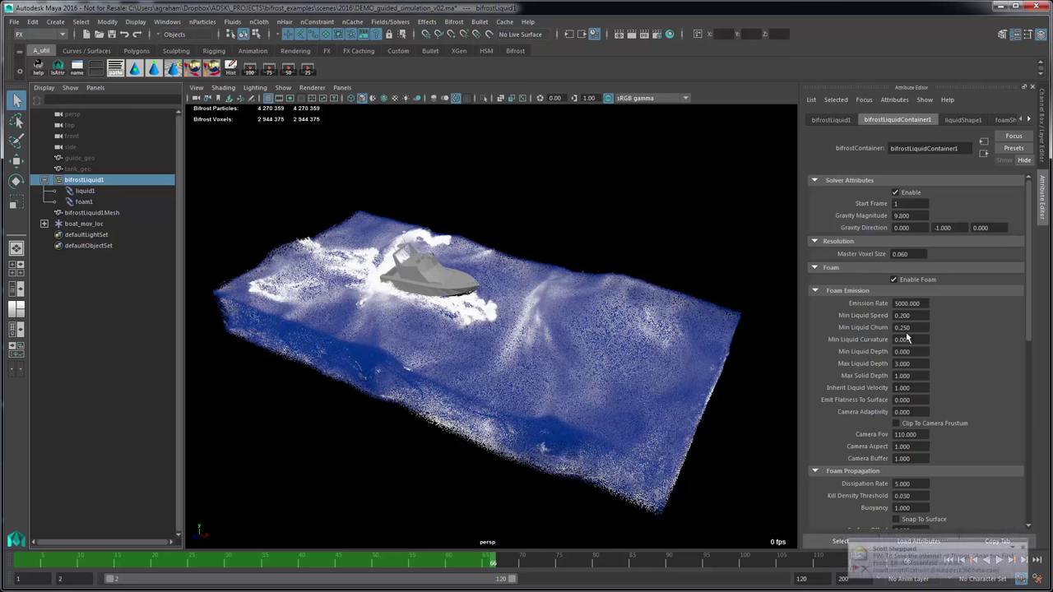
pyautogui.click(1023, 549)
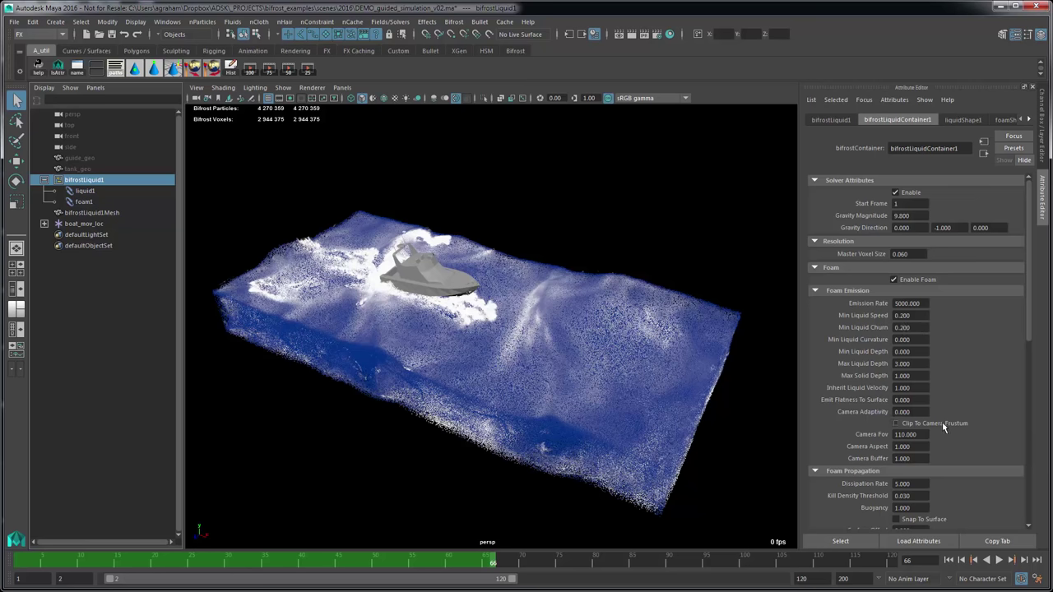
# Set the container's collision Voxel Scale to 0.5
pyautogui.scroll(-10, 960, 377)
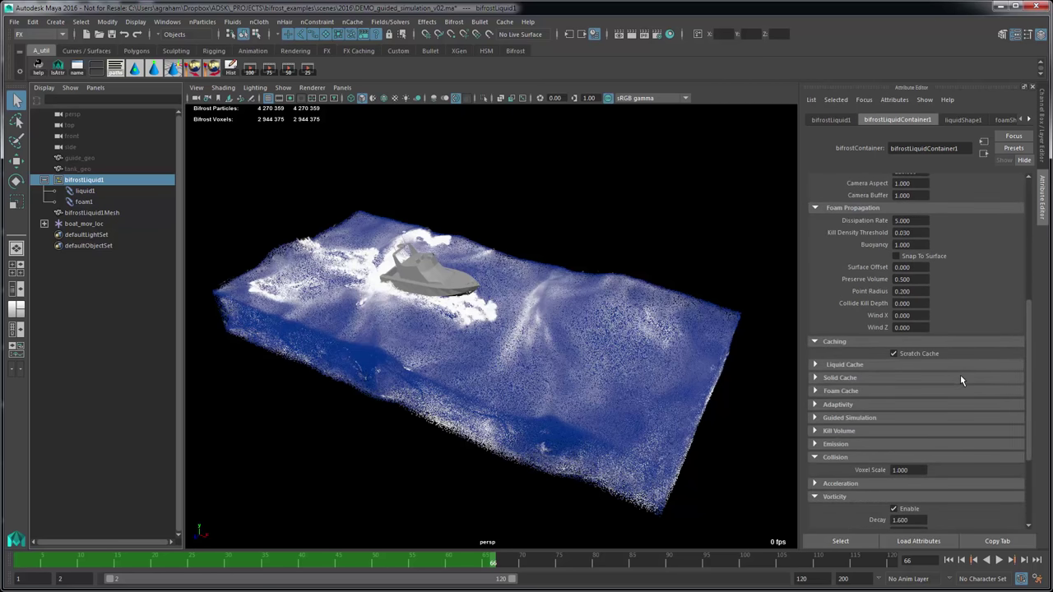
pyautogui.click(913, 404)
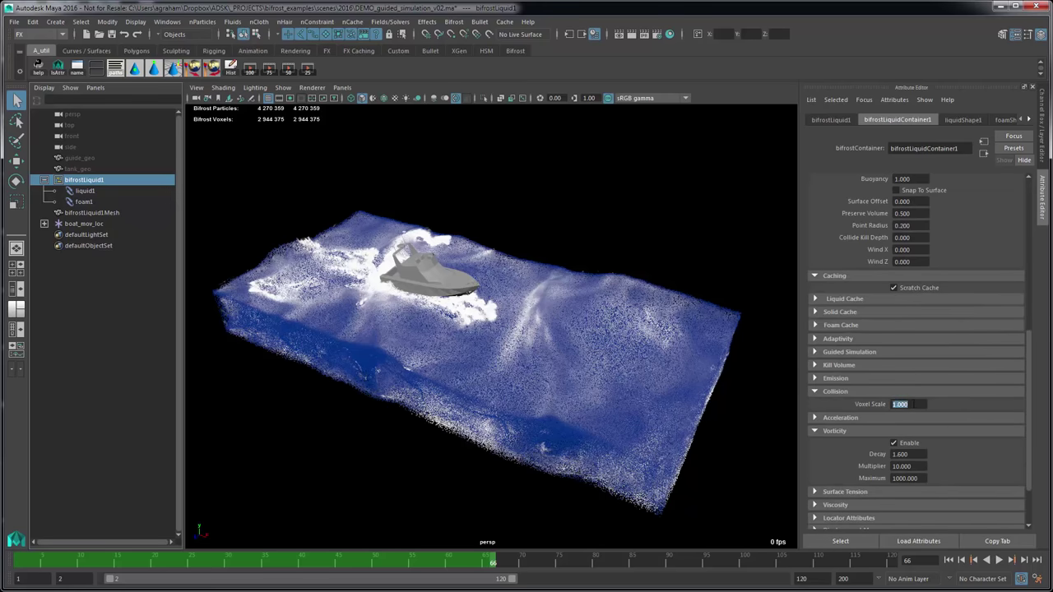
pyautogui.write('.5')
pyautogui.scroll(8, 971, 422)
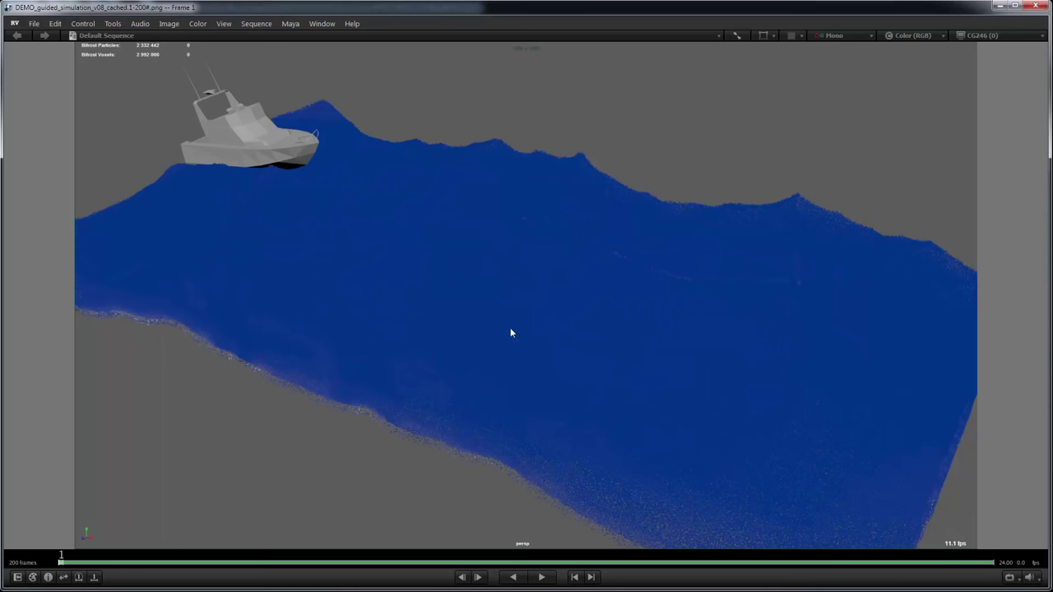
# Play the 200-frame playblast of the cached v08 boat simulation in RV, viewing it at full and reduced scale
pyautogui.press('space')
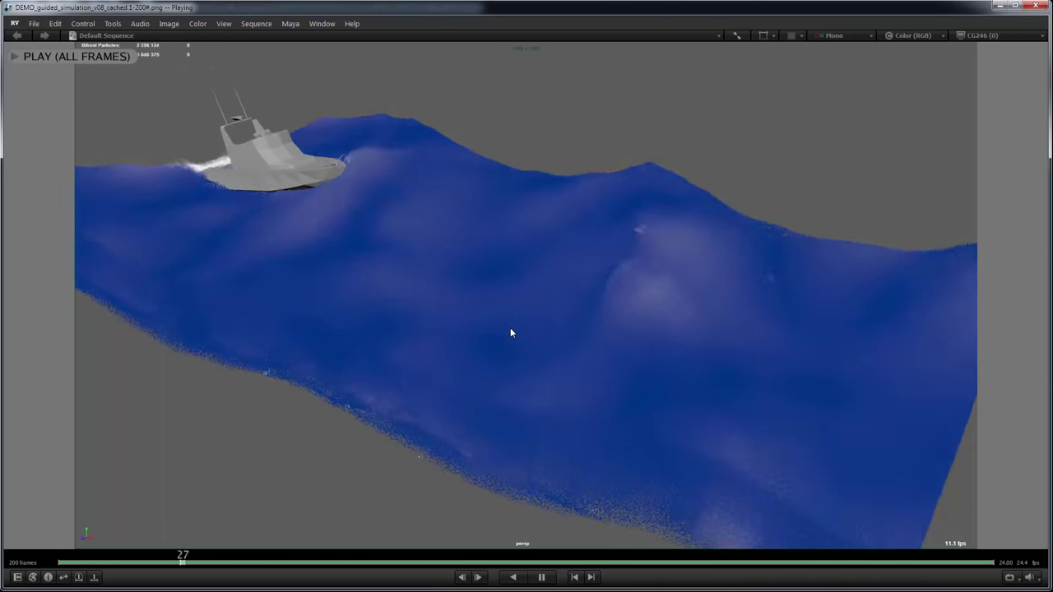
pyautogui.press('1')
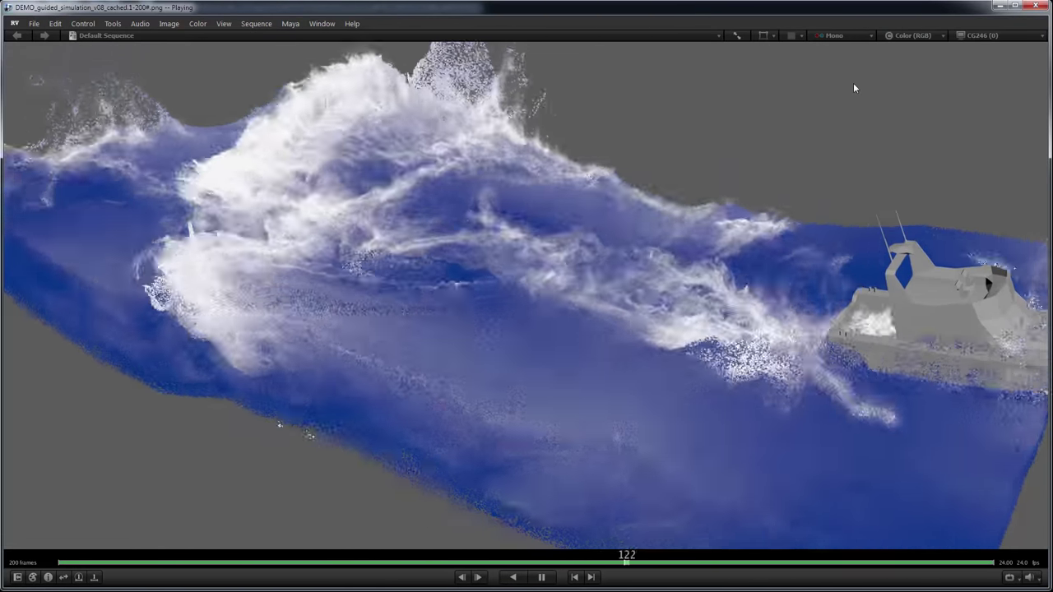
pyautogui.hotkey('alt', '2')
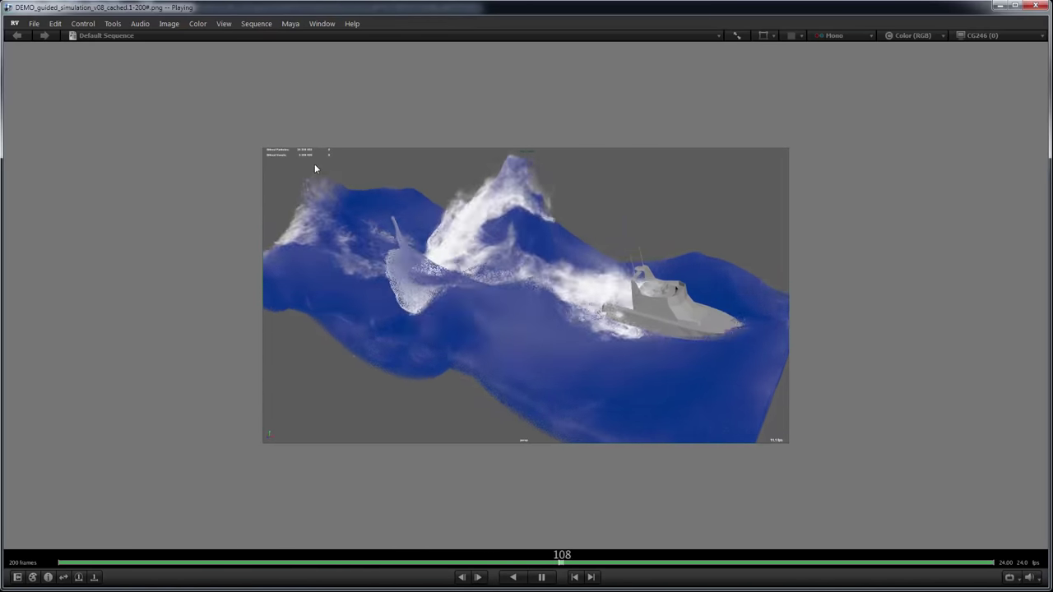
pyautogui.press('space')
# Scrub the playblast between frames 73 and 125 at full scale to examine the foam and spray trailing the boat
pyautogui.moveTo(770, 374); pyautogui.dragTo(714, 383)
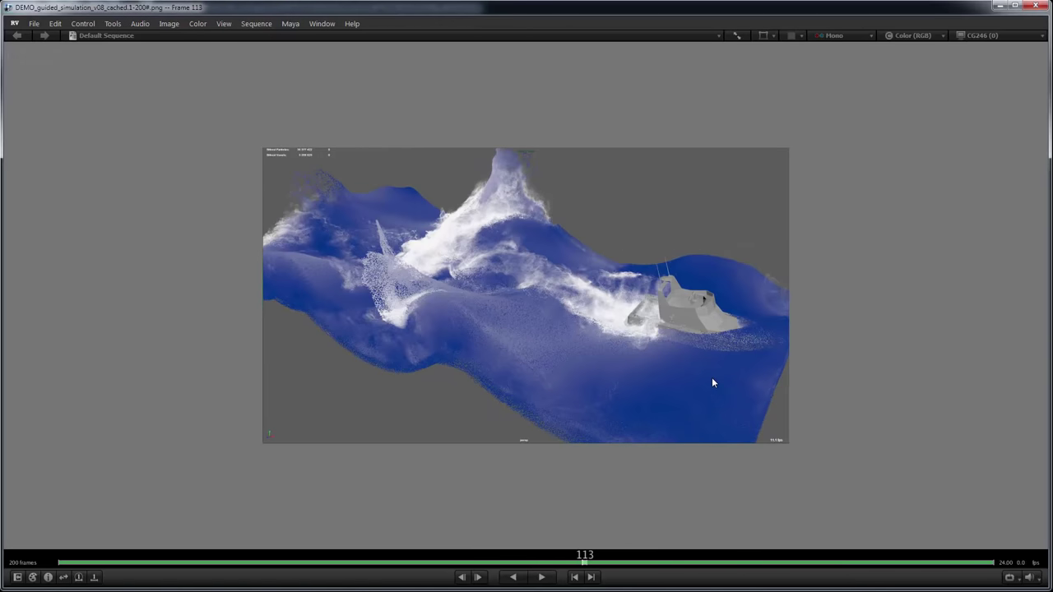
pyautogui.press('1')
pyautogui.press('Right')
pyautogui.press('Right')
pyautogui.press('Right')
pyautogui.press('Right')
pyautogui.press('Right')
pyautogui.press('Right')
pyautogui.press('Right')
pyautogui.press('Right')
pyautogui.press('Right')
pyautogui.press('Right')
pyautogui.press('Right')
pyautogui.press('Right')
pyautogui.press('Right')
pyautogui.press('Right')
pyautogui.moveTo(734, 317); pyautogui.dragTo(463, 379)
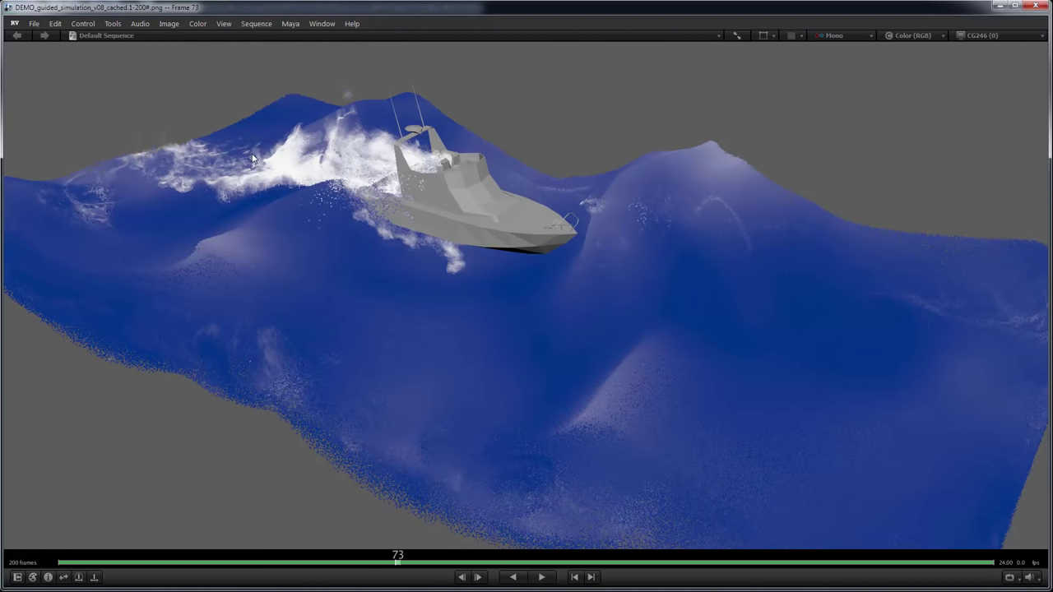
pyautogui.moveTo(274, 158); pyautogui.dragTo(383, 182)
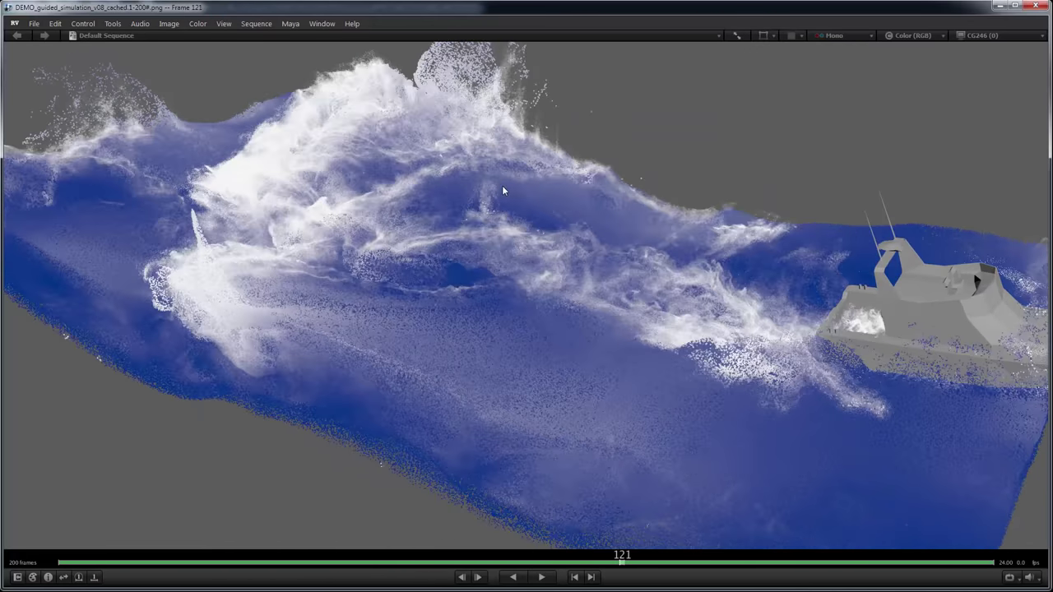
pyautogui.moveTo(503, 187)
pyautogui.mouseDown()
pyautogui.moveTo(477, 187)
pyautogui.moveTo(500, 183)
pyautogui.mouseUp()
pyautogui.moveTo(709, 305); pyautogui.dragTo(578, 269)
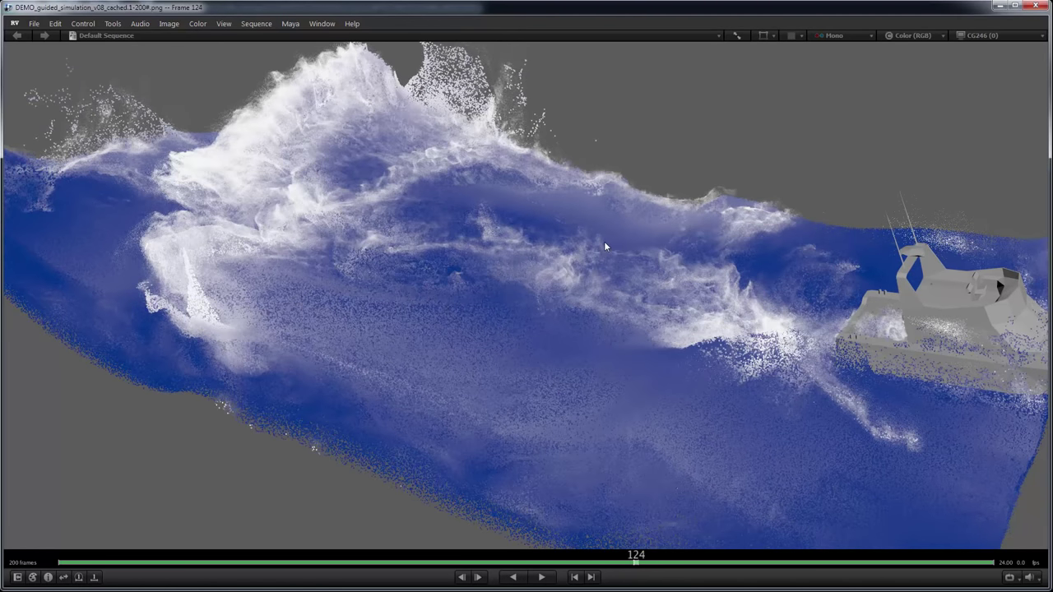
pyautogui.moveTo(624, 291); pyautogui.dragTo(630, 290)
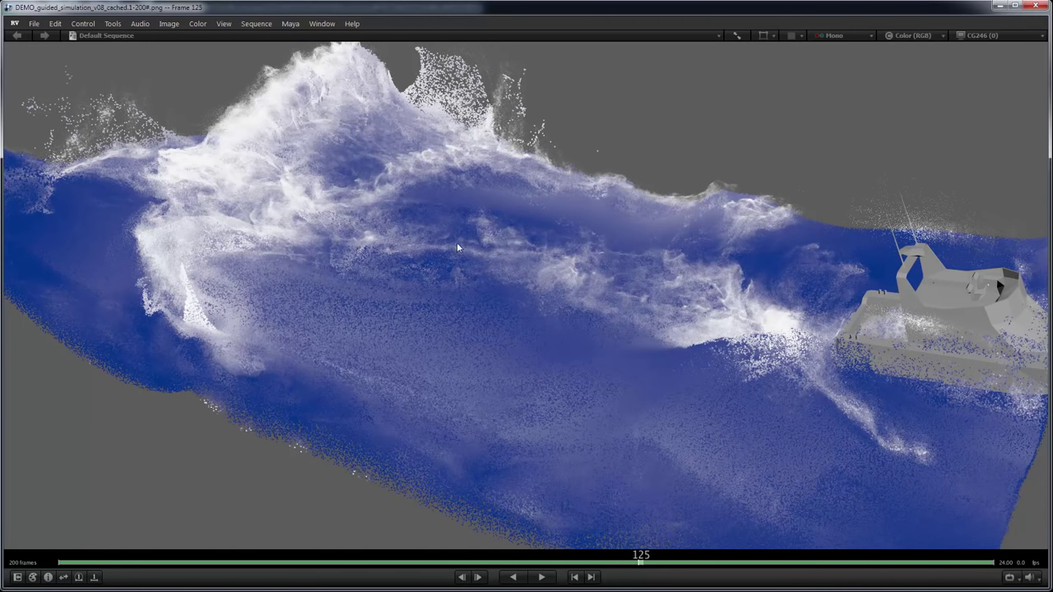
pyautogui.moveTo(413, 267); pyautogui.dragTo(668, 363)
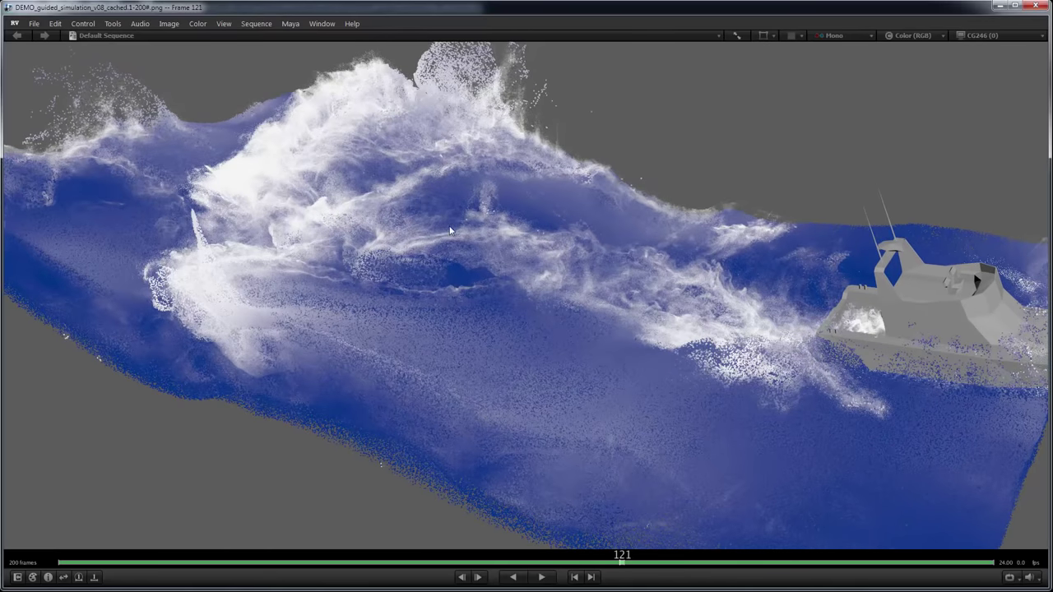
pyautogui.moveTo(449, 244); pyautogui.dragTo(464, 260)
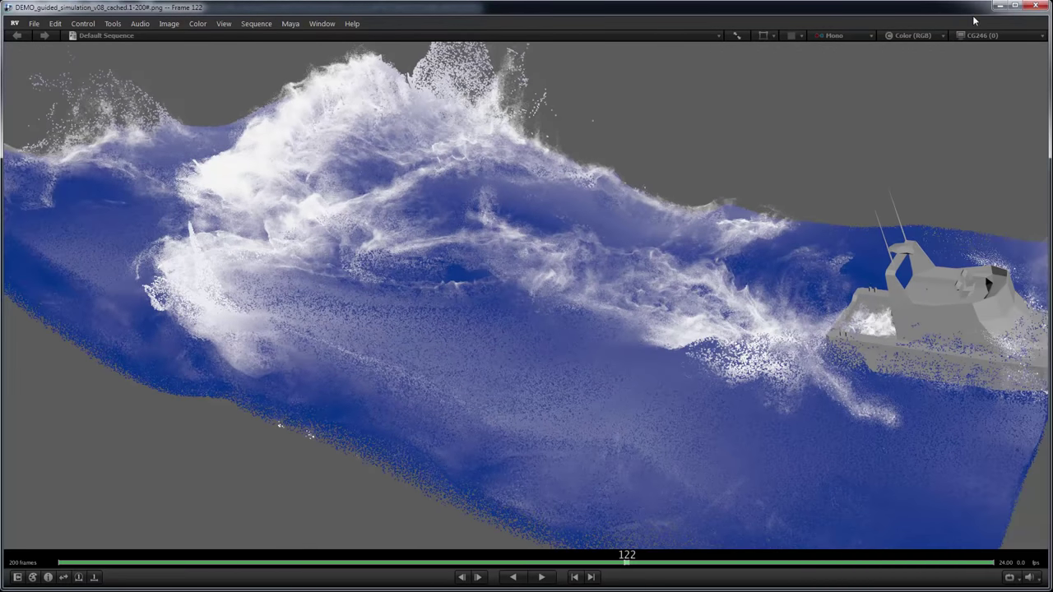
pyautogui.click(1000, 6)
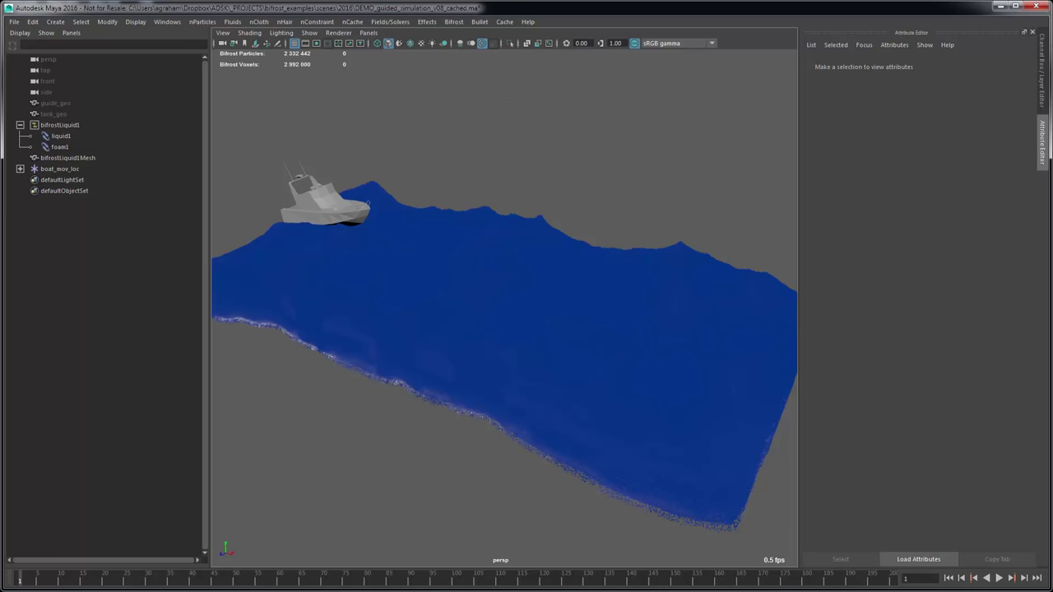
# Check the machine's processor and memory usage in Windows Task Manager
pyautogui.click(729, 591)
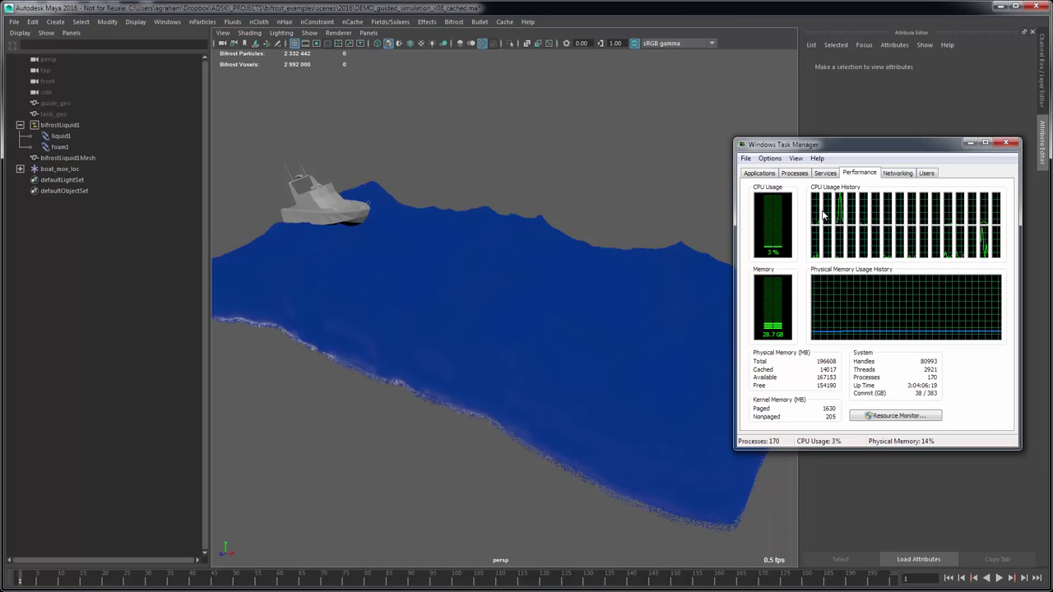
pyautogui.click(507, 120)
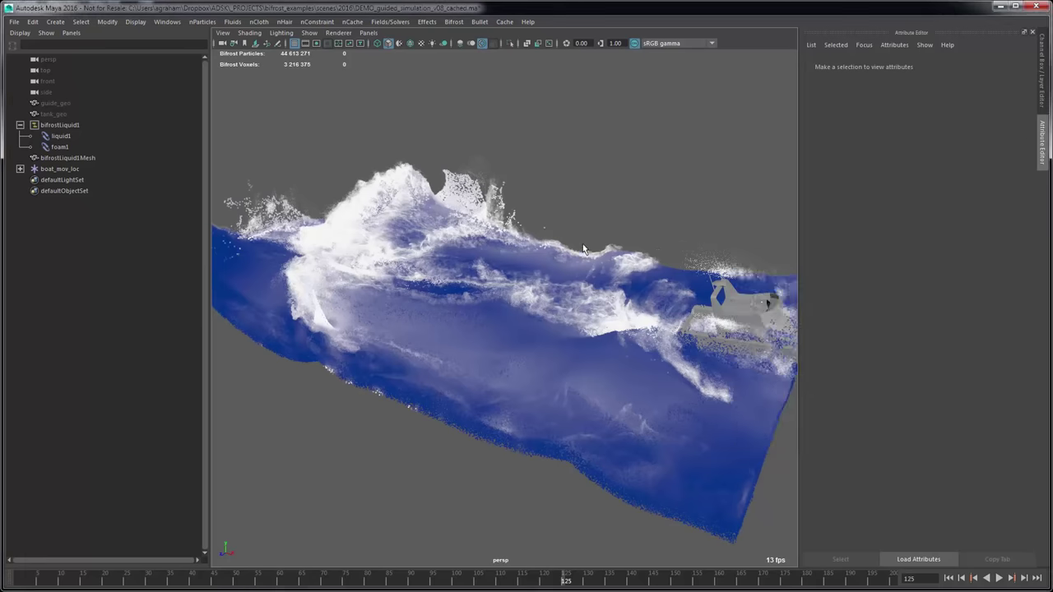
# Try the Object Sorting transparency algorithm for Viewport 2.0 and inspect the foam and boat wake at frame 125 from several angles
pyautogui.keyDown('alt'); pyautogui.moveTo(722, 216); pyautogui.dragTo(705, 240); pyautogui.keyUp('alt')
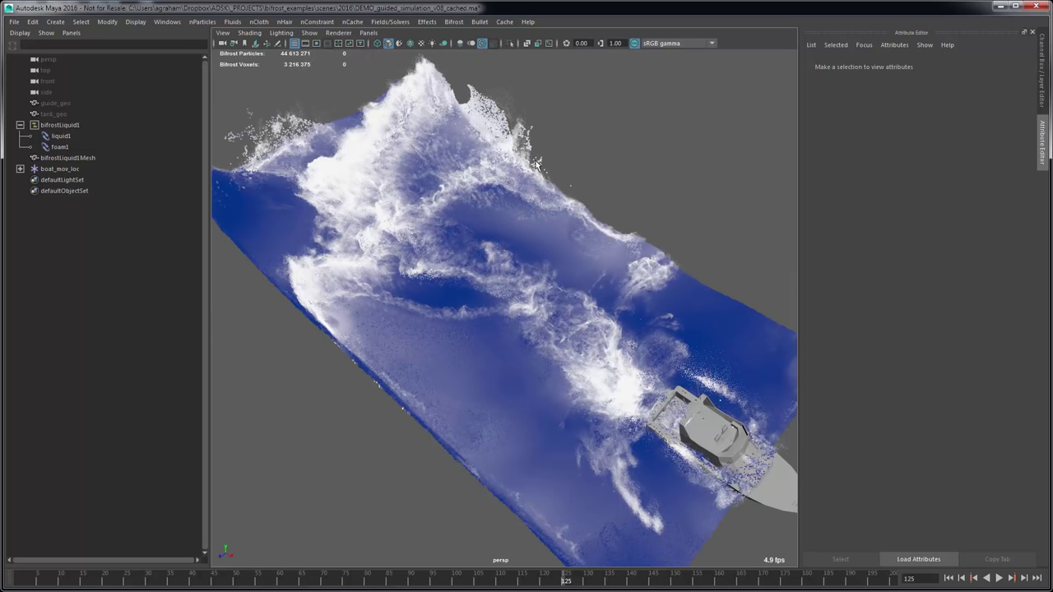
pyautogui.click(339, 33)
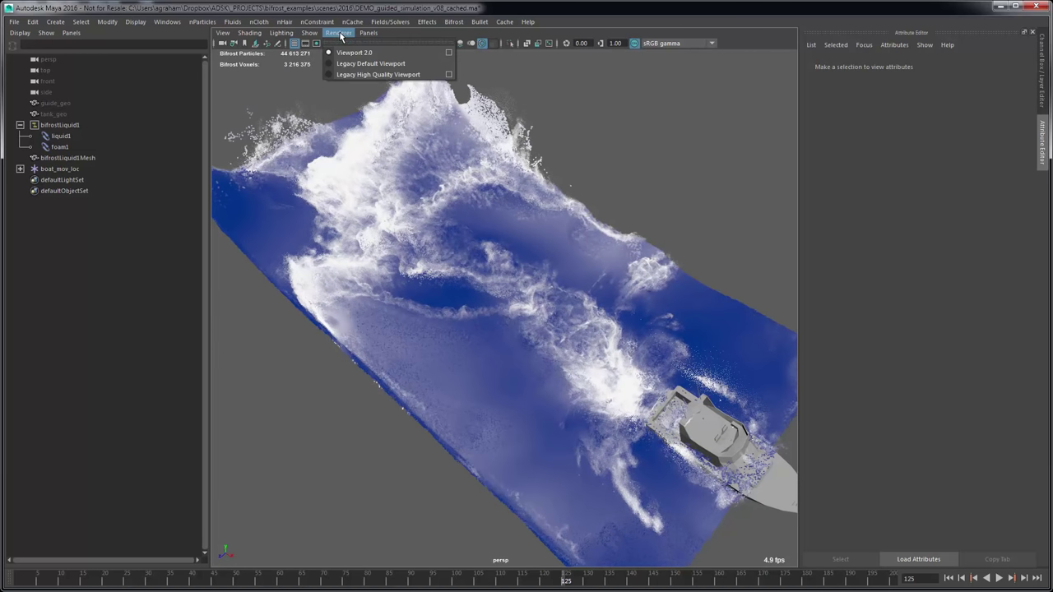
pyautogui.click(448, 52)
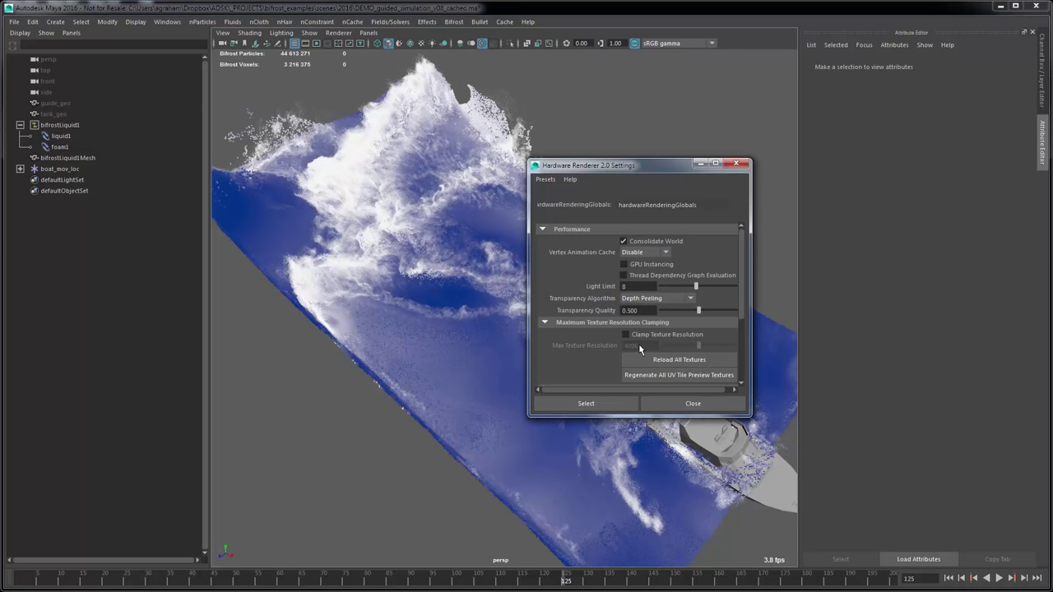
pyautogui.click(640, 299)
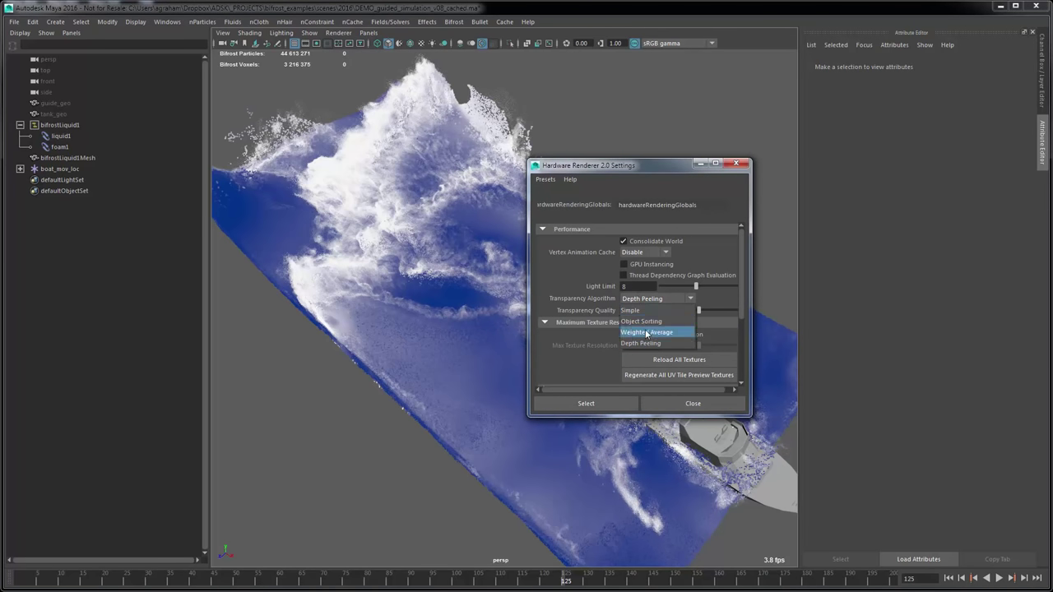
pyautogui.click(646, 322)
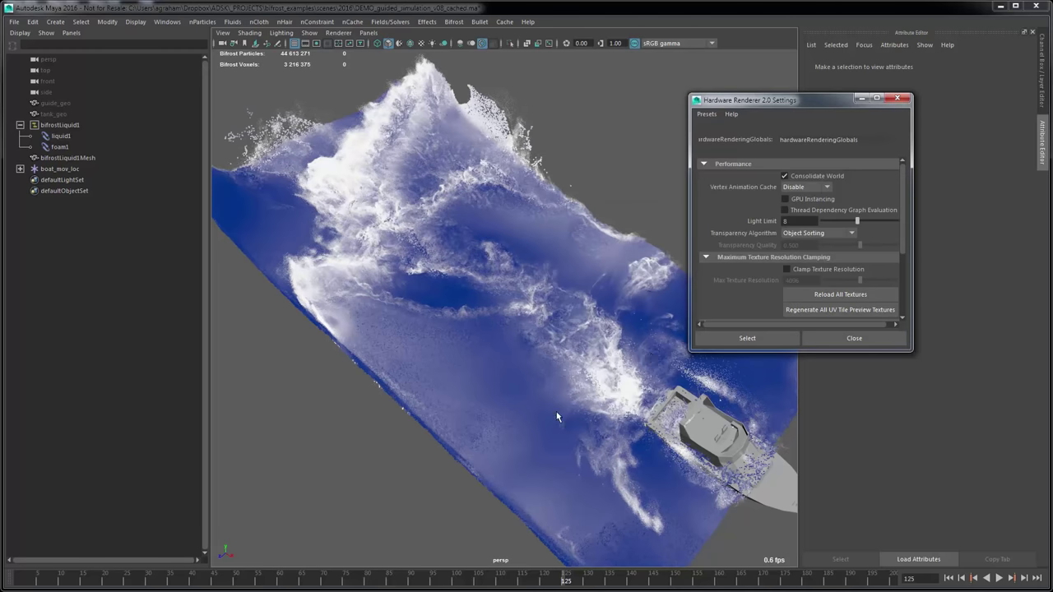
pyautogui.keyDown('alt'); pyautogui.moveTo(559, 417); pyautogui.dragTo(551, 362); pyautogui.keyUp('alt')
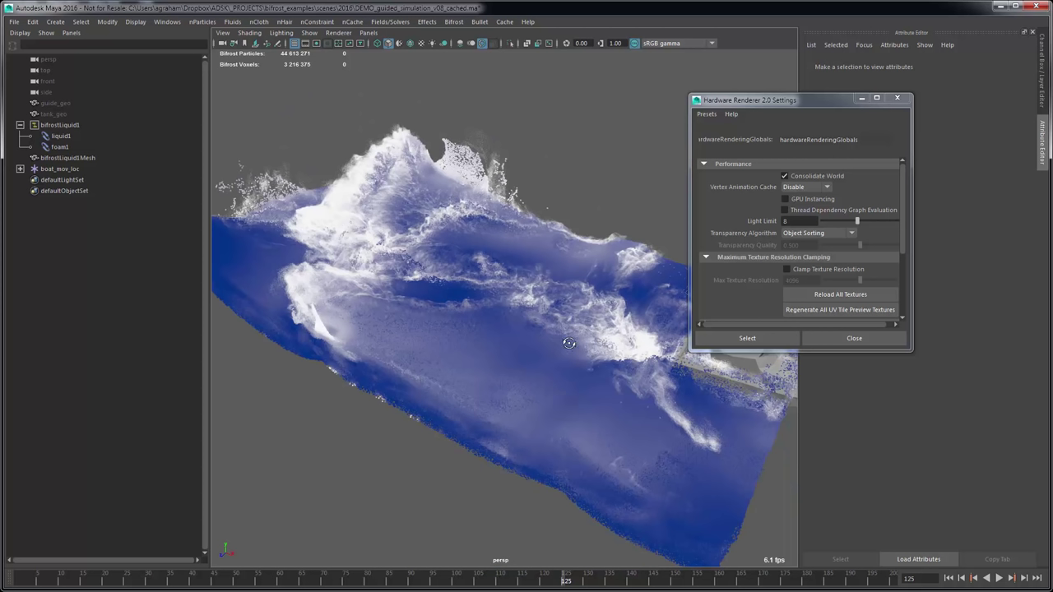
pyautogui.keyDown('alt'); pyautogui.moveTo(529, 256); pyautogui.dragTo(426, 332); pyautogui.keyUp('alt')
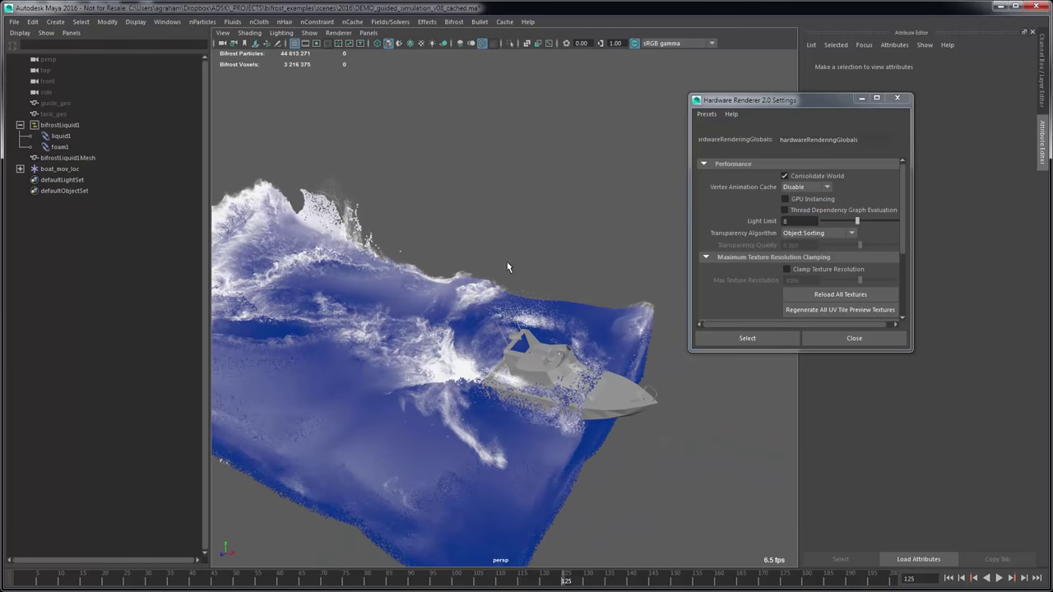
pyautogui.keyDown('alt'); pyautogui.moveTo(403, 262); pyautogui.dragTo(424, 263, button='middle'); pyautogui.keyUp('alt')
pyautogui.keyDown('alt'); pyautogui.moveTo(424, 262); pyautogui.dragTo(491, 273, button='right'); pyautogui.keyUp('alt')
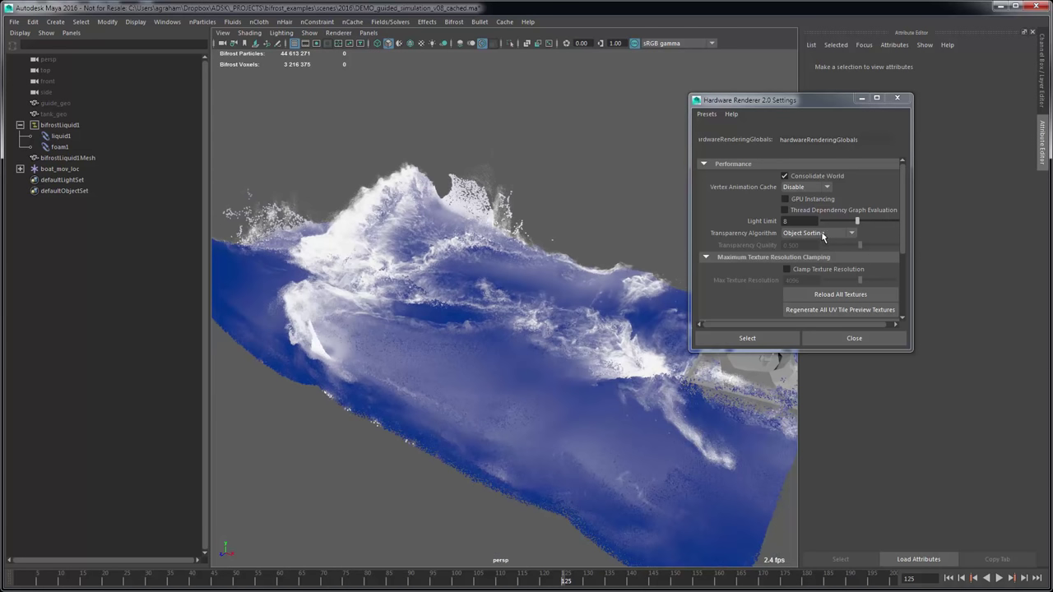
# Set the Viewport 2.0 transparency algorithm to Depth Peeling and inspect the foam from above
pyautogui.click(823, 234)
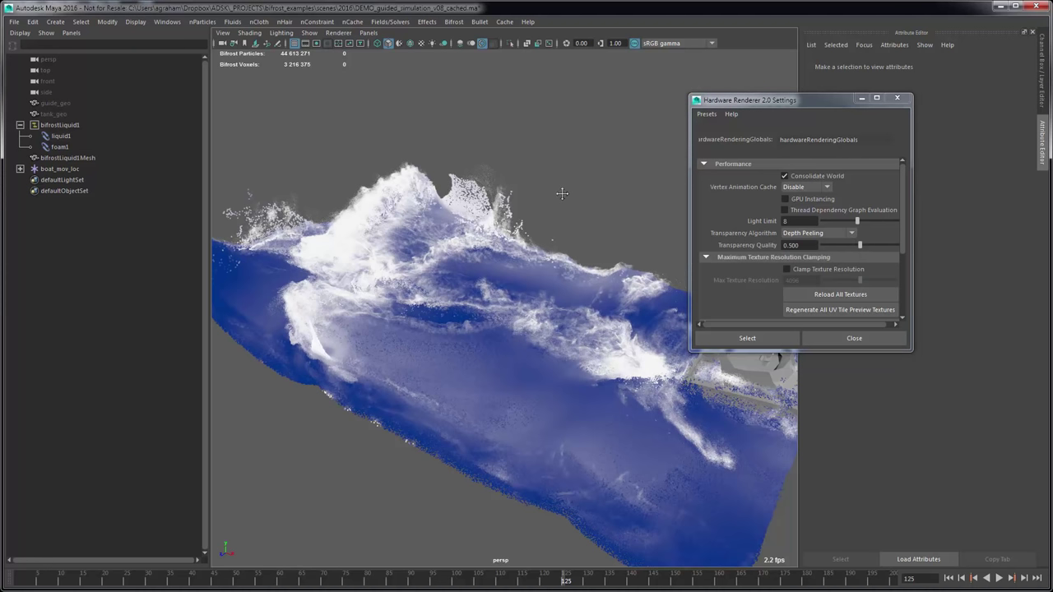
pyautogui.keyDown('alt'); pyautogui.moveTo(545, 198); pyautogui.dragTo(522, 205); pyautogui.keyUp('alt')
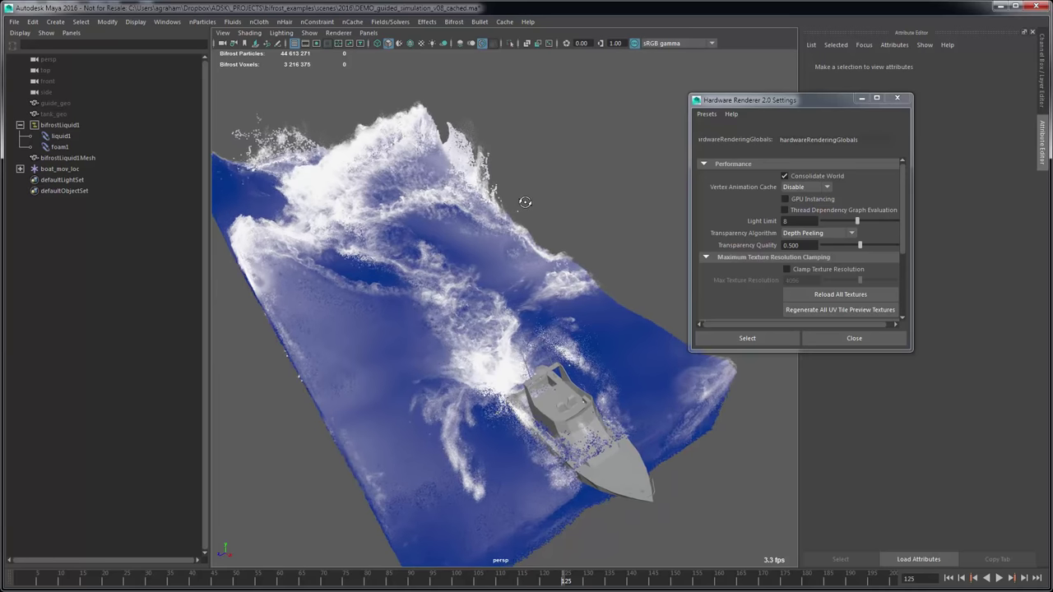
# Select bifrostLiquid1 to check its particle count, close the Hardware Renderer 2.0 settings, and select foam1 to view its count and attributes
pyautogui.click(71, 126)
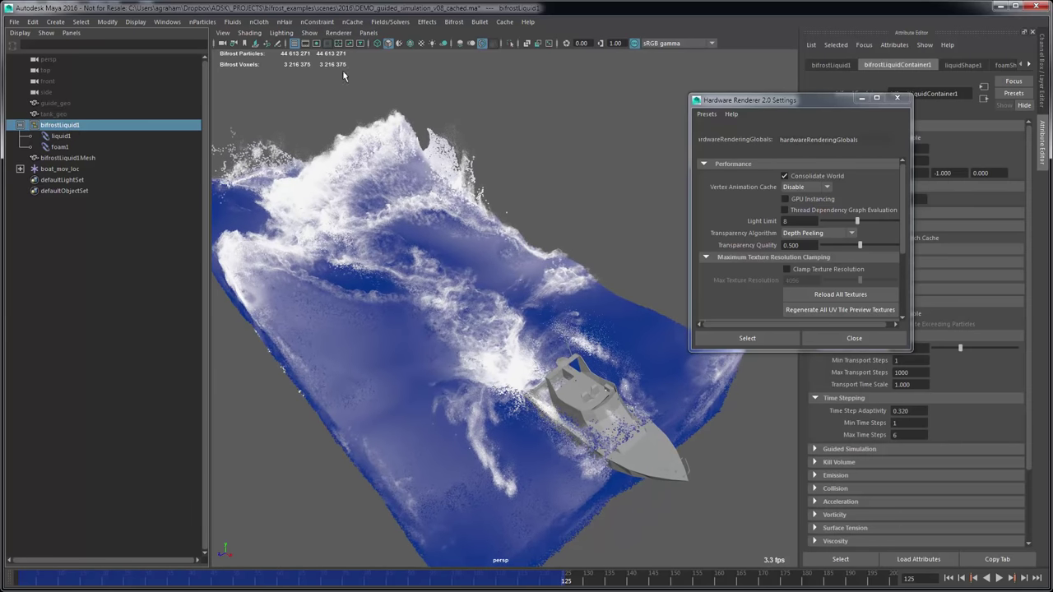
pyautogui.keyDown('alt'); pyautogui.moveTo(445, 241); pyautogui.dragTo(465, 230); pyautogui.keyUp('alt')
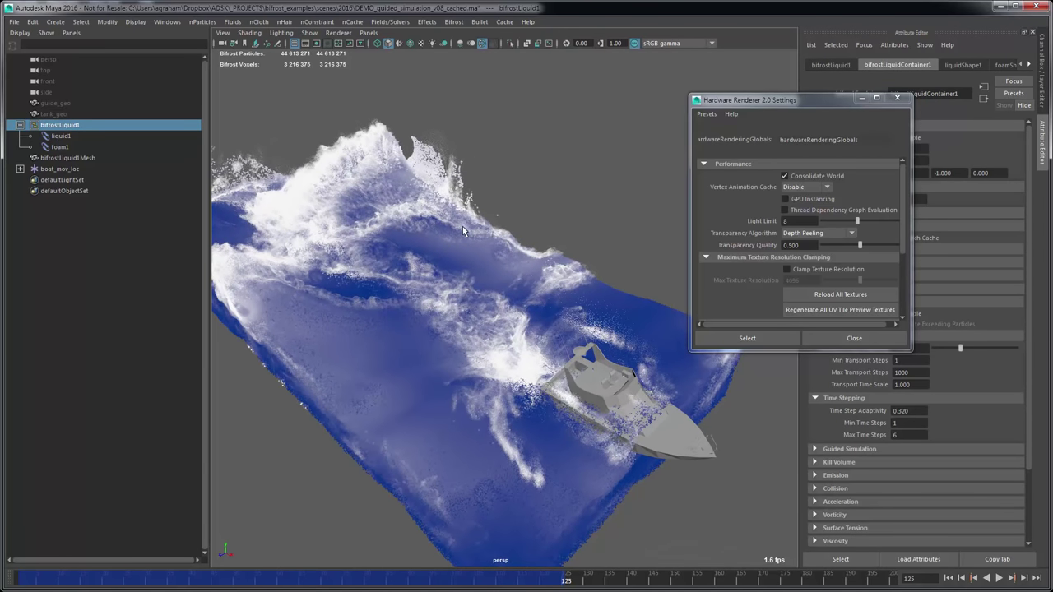
pyautogui.click(843, 336)
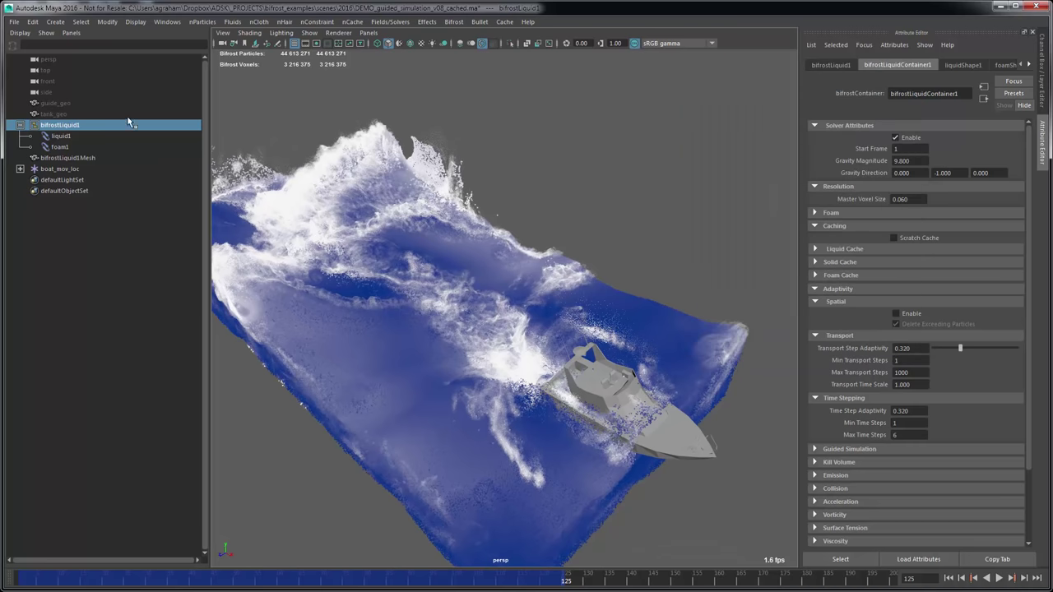
pyautogui.click(60, 146)
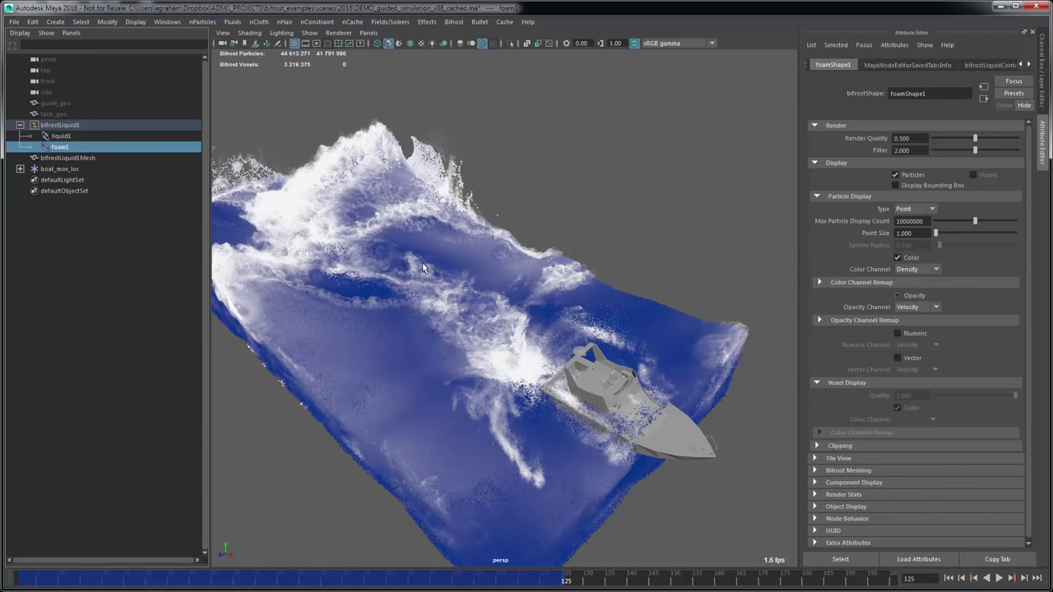
# Turn off foam1's particle opacity and set the Max Particle Display Count to 1000000 for liquid1 and foam1
pyautogui.keyDown('alt'); pyautogui.moveTo(416, 282); pyautogui.dragTo(499, 357); pyautogui.keyUp('alt')
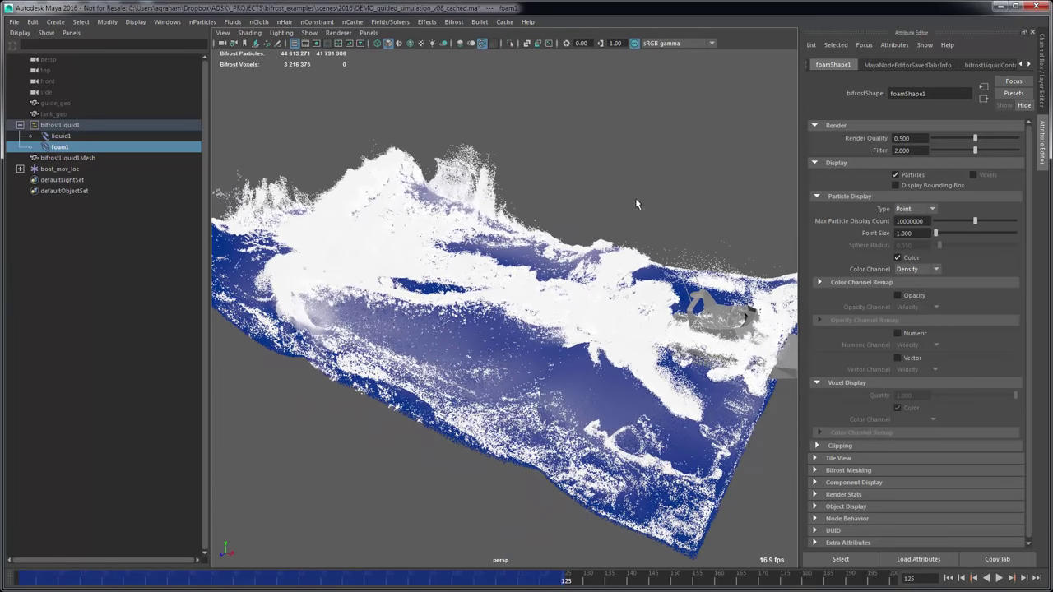
pyautogui.press('Left')
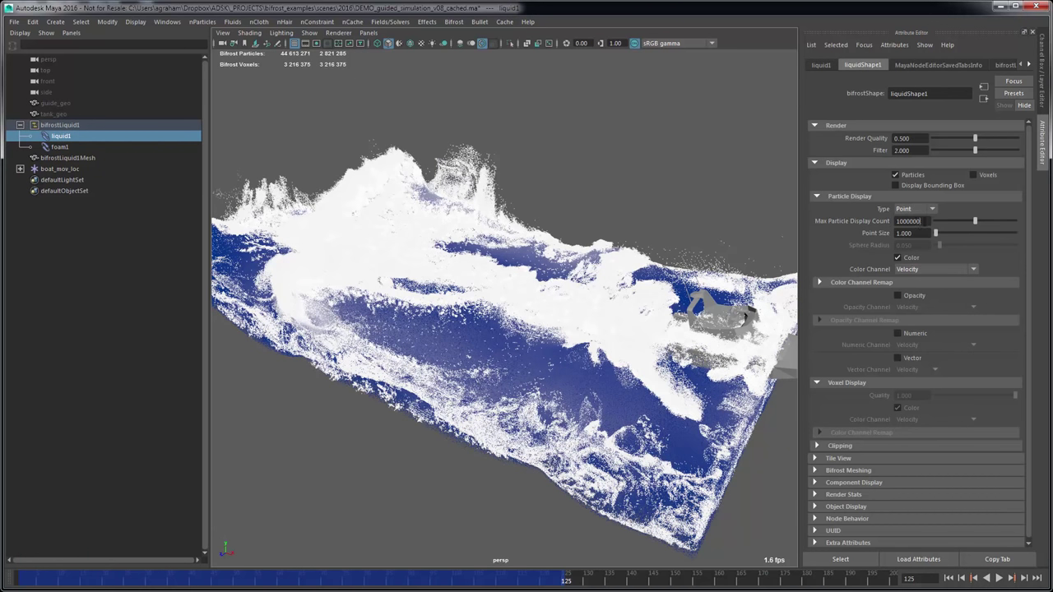
pyautogui.press('Return')
pyautogui.click(60, 147)
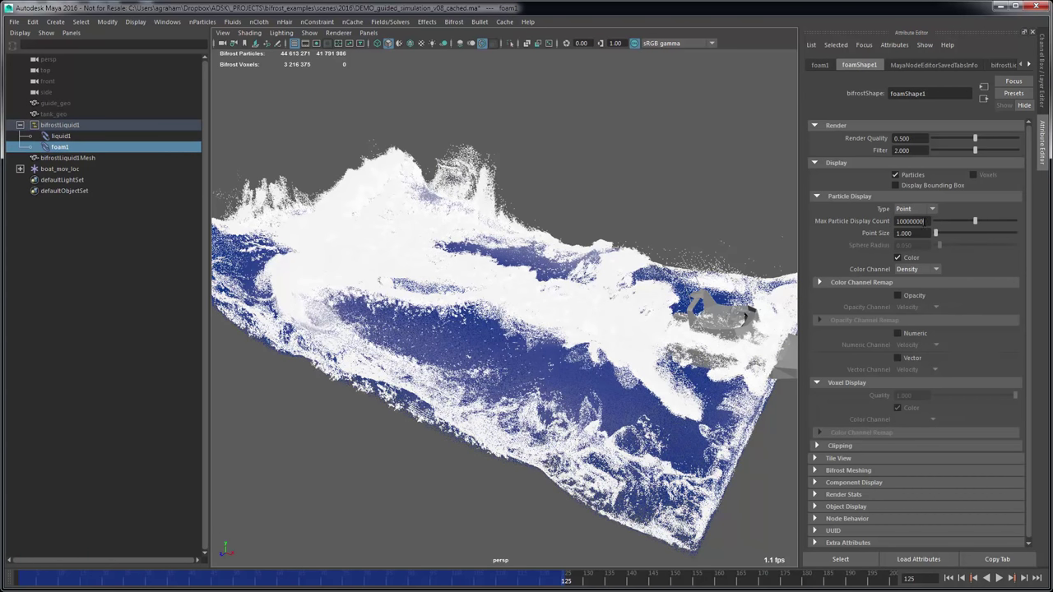
pyautogui.press('Return')
pyautogui.moveTo(531, 319)
pyautogui.keyDown('alt'); pyautogui.mouseDown()
pyautogui.moveTo(569, 319)
pyautogui.moveTo(571, 306)
pyautogui.moveTo(515, 314)
pyautogui.moveTo(481, 366)
pyautogui.moveTo(491, 373)
pyautogui.moveTo(526, 316)
pyautogui.mouseUp(); pyautogui.keyUp('alt')
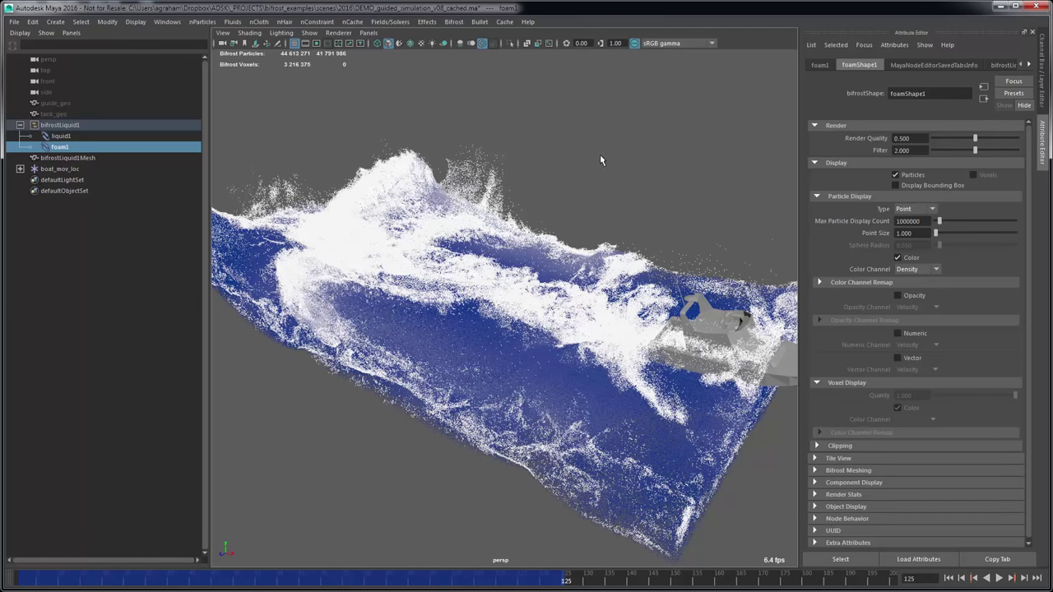
# Hide foam1 and set liquid1's Max Particle Display Count to 10000000
pyautogui.hotkey('ctrl', 'h')
pyautogui.press('Left')
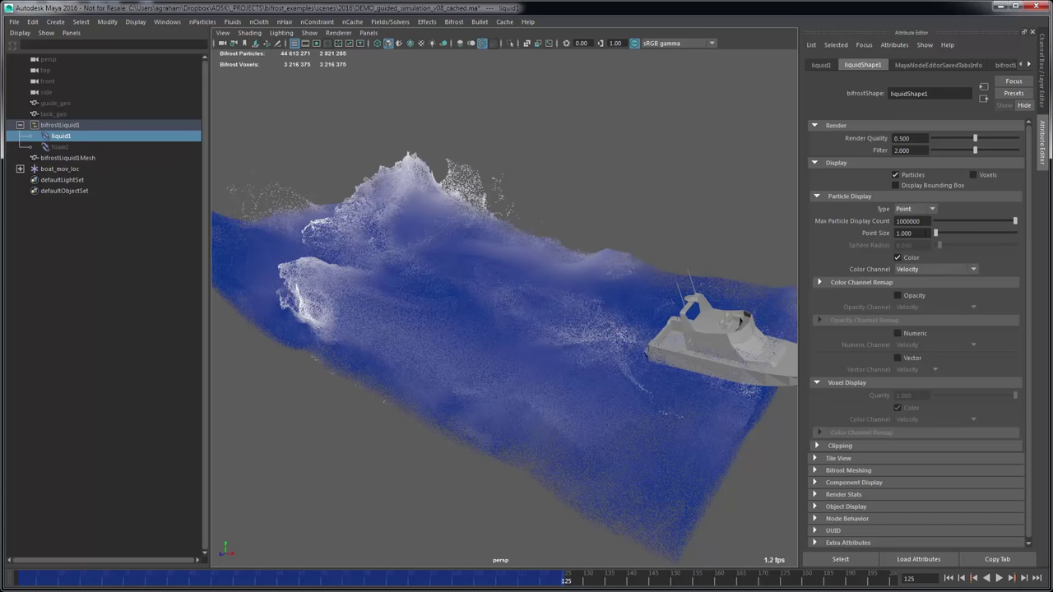
pyautogui.click(921, 223)
pyautogui.write('0')
pyautogui.press('Return')
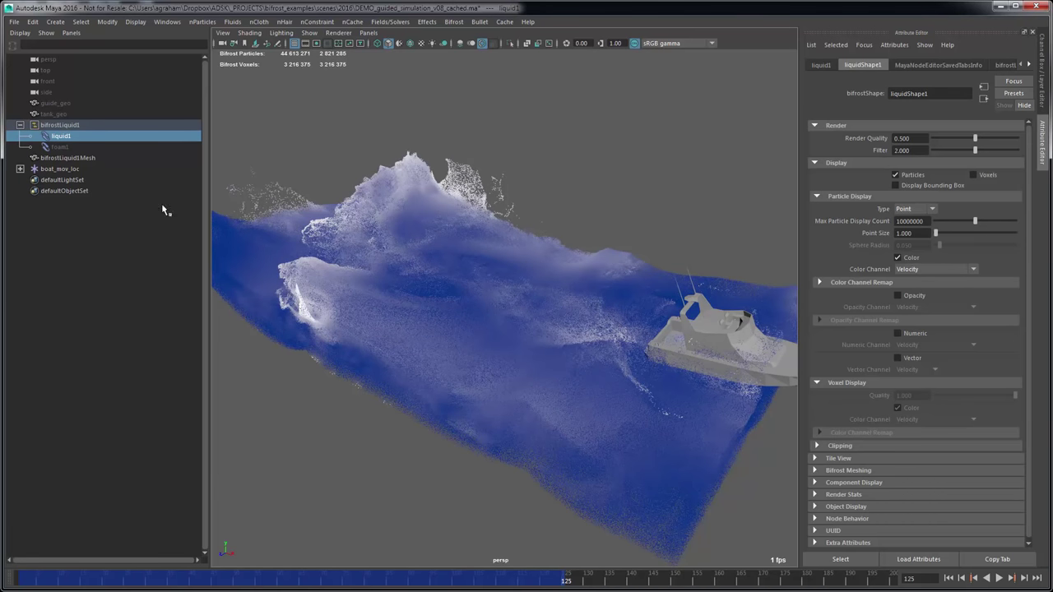
# Show foam1 again and set its Max Particle Display Count to 100000000
pyautogui.click(76, 148)
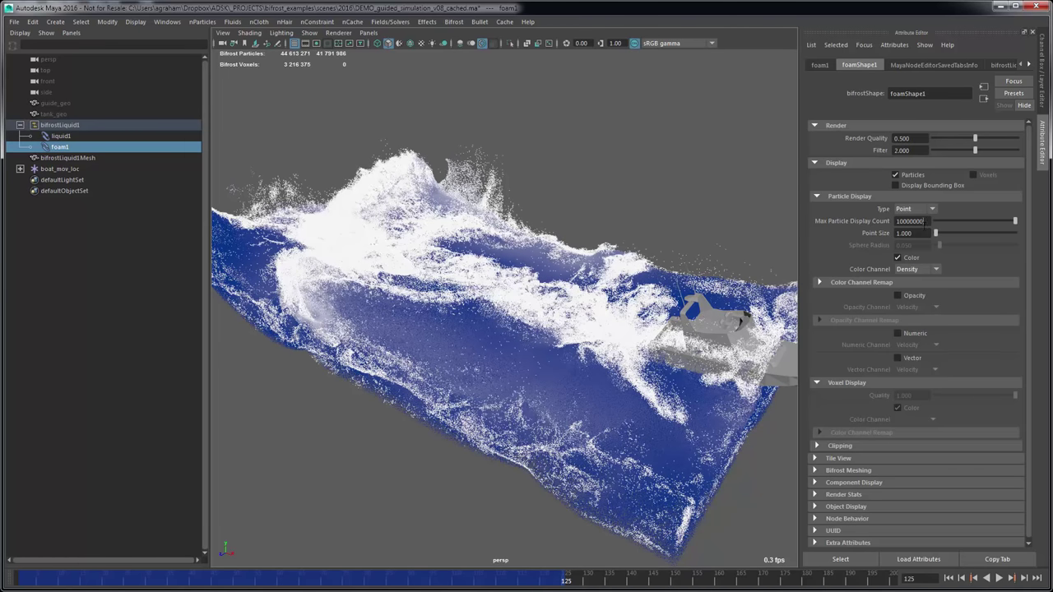
pyautogui.hotkey('shift', 'Left')
pyautogui.hotkey('shift', 'Left')
pyautogui.write('0')
pyautogui.press('Return')
# Enable opacity on the foam1 particles and inspect the foam from several angles
pyautogui.moveTo(338, 212)
pyautogui.keyDown('alt'); pyautogui.mouseDown()
pyautogui.moveTo(360, 214)
pyautogui.moveTo(349, 212)
pyautogui.mouseUp(); pyautogui.keyUp('alt')
pyautogui.click(913, 296)
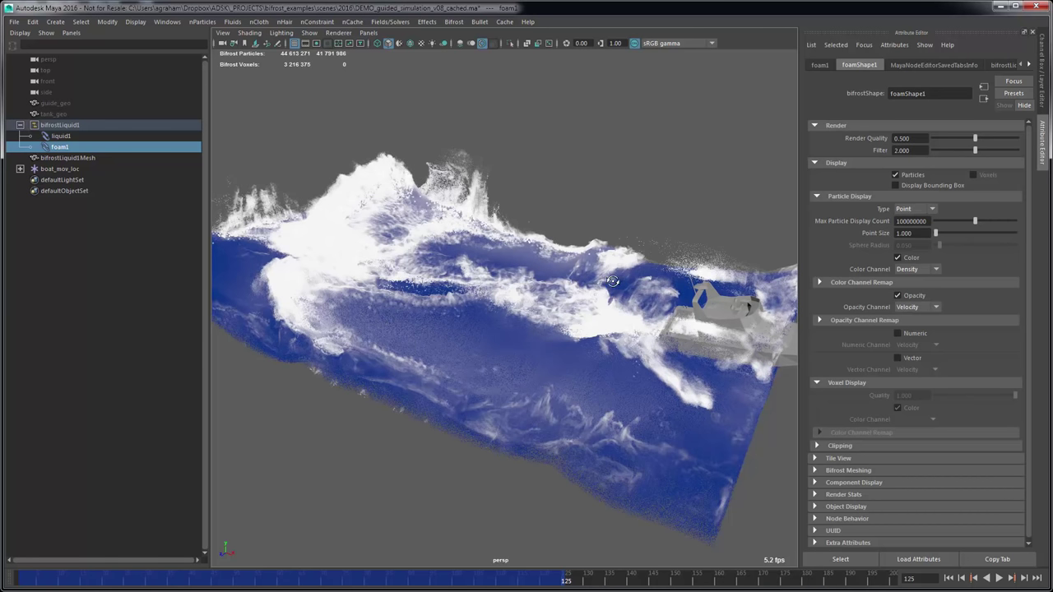
pyautogui.keyDown('alt'); pyautogui.moveTo(613, 282); pyautogui.dragTo(643, 243); pyautogui.keyUp('alt')
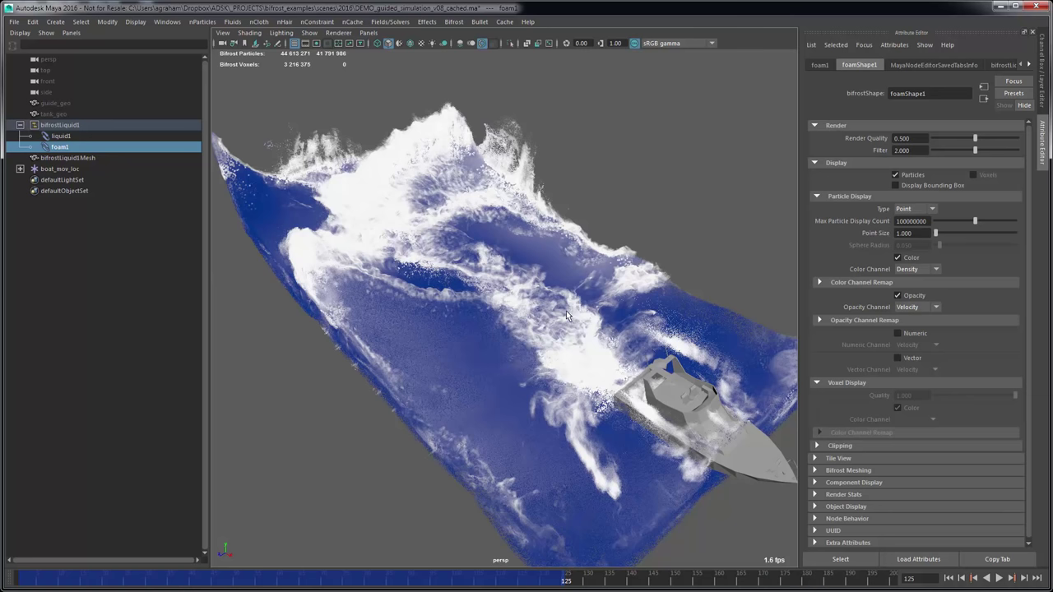
pyautogui.keyDown('alt'); pyautogui.moveTo(370, 340); pyautogui.dragTo(711, 214); pyautogui.keyUp('alt')
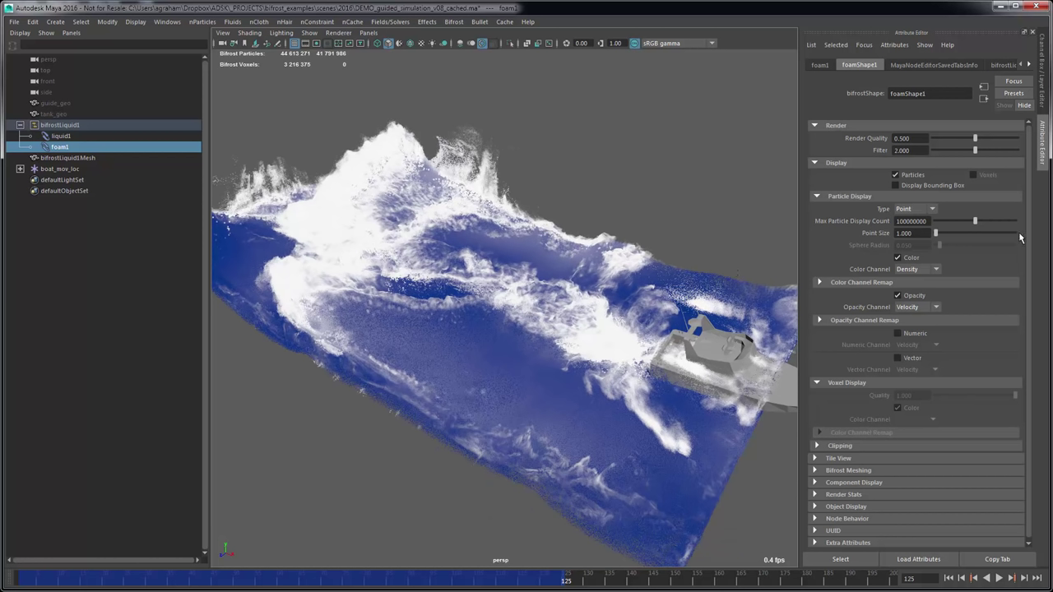
# Try a sparse foam1 display with a Max Particle Display Count of 10000 and a Point Size of 6.224
pyautogui.press('BackSpace')
pyautogui.press('BackSpace')
pyautogui.press('Return')
pyautogui.keyDown('alt'); pyautogui.moveTo(561, 308); pyautogui.dragTo(608, 313); pyautogui.keyUp('alt')
pyautogui.moveTo(948, 237); pyautogui.dragTo(982, 238)
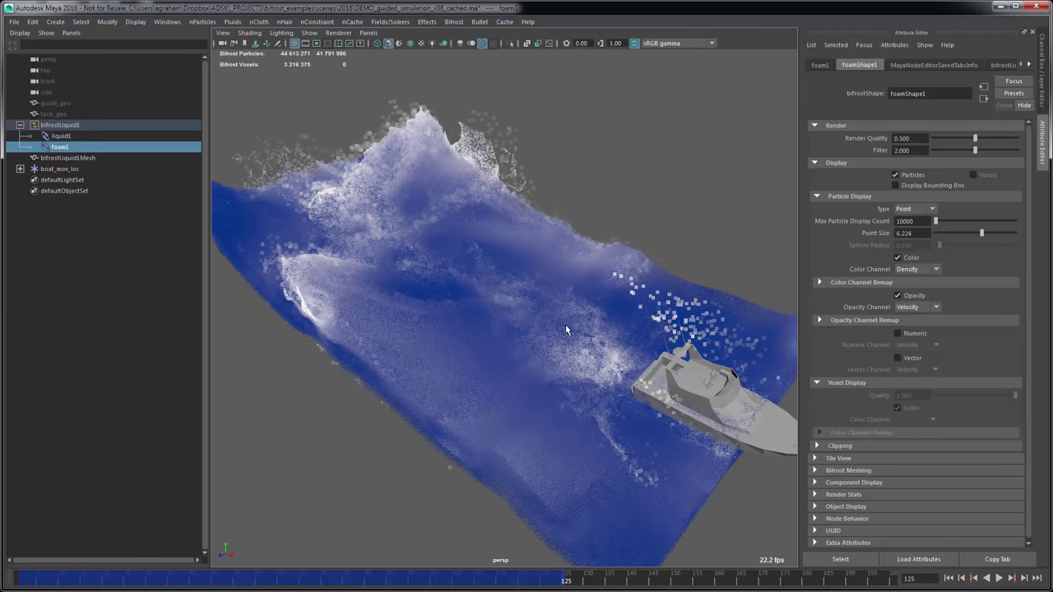
pyautogui.keyDown('alt'); pyautogui.moveTo(566, 324); pyautogui.dragTo(422, 161); pyautogui.keyUp('alt')
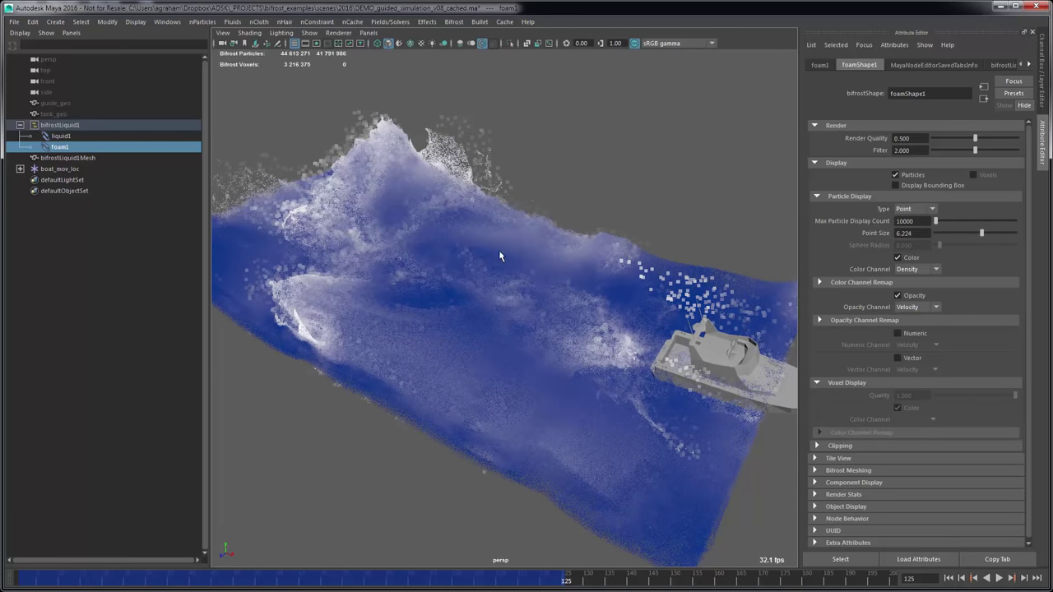
# Set foam1's Point Size to 1 and Max Particle Display Count to 10000000, and expand its Opacity Channel Remap settings
pyautogui.moveTo(950, 234); pyautogui.dragTo(888, 234)
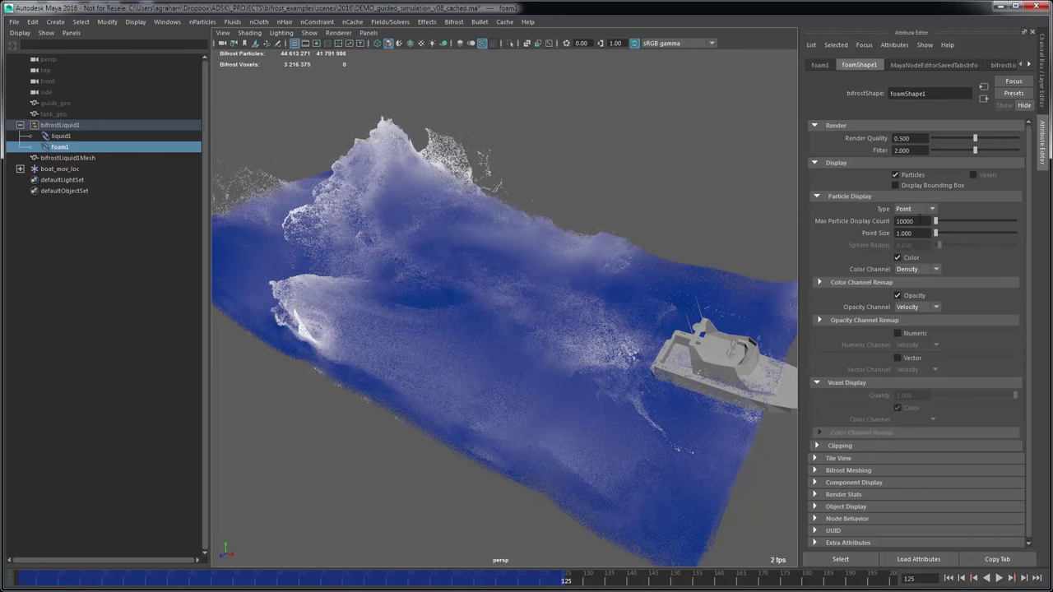
pyautogui.write('00')
pyautogui.click(868, 320)
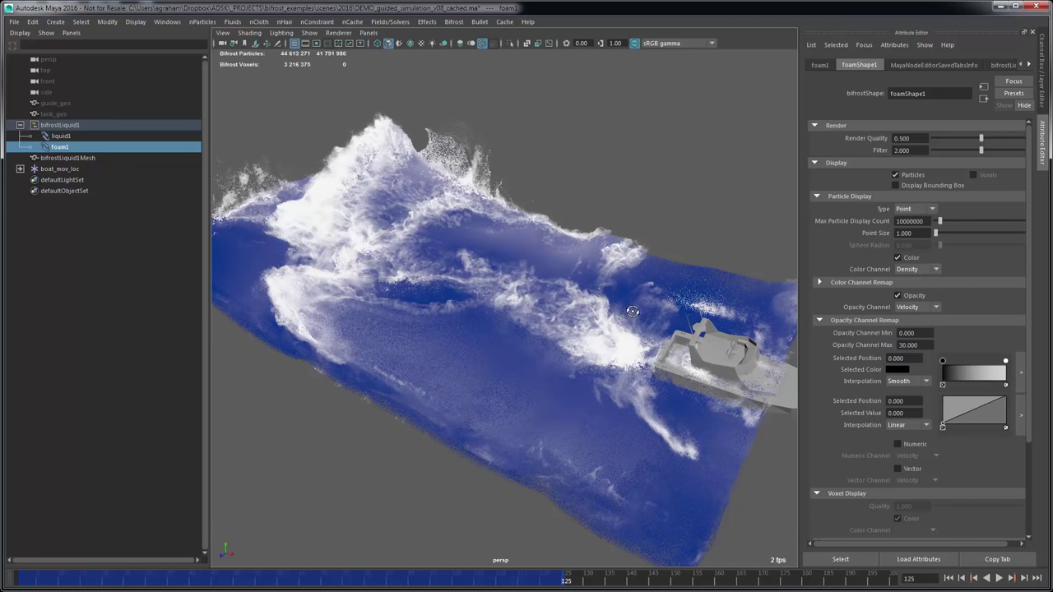
pyautogui.keyDown('alt'); pyautogui.moveTo(630, 311); pyautogui.dragTo(638, 307); pyautogui.keyUp('alt')
pyautogui.scroll(2, 635, 306)
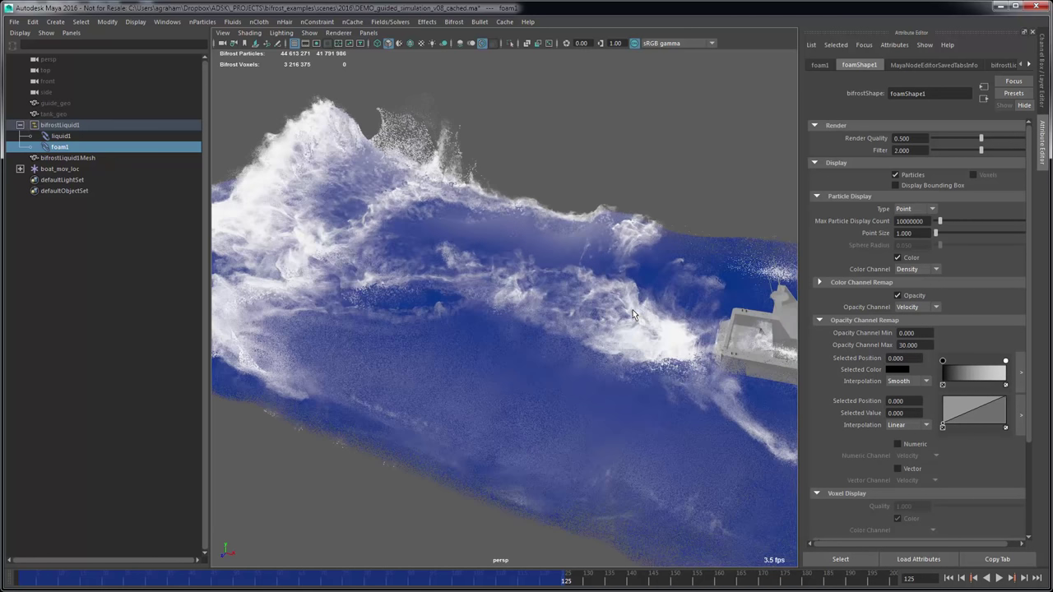
pyautogui.scroll(-3, 612, 301)
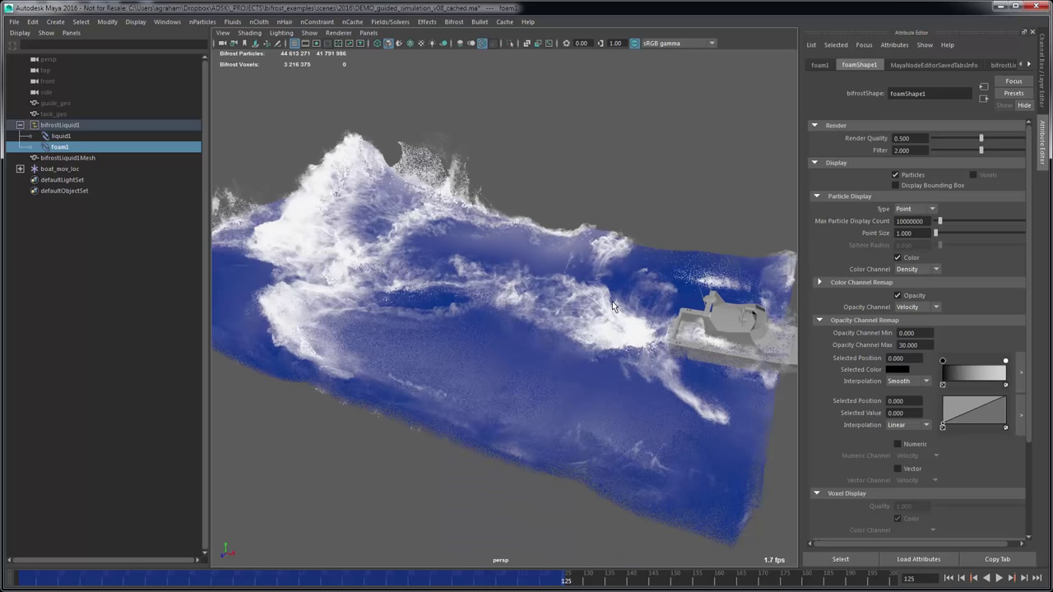
pyautogui.scroll(2, 611, 306)
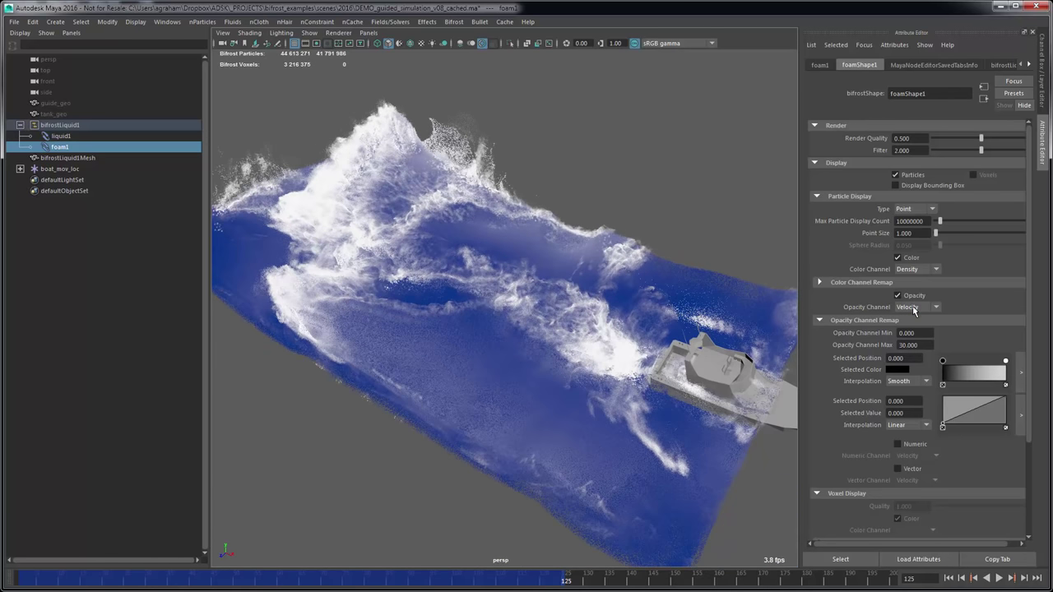
# Try Density as foam1's Opacity Channel with an Opacity Channel Max of 2, and inspect the foam from several angles
pyautogui.click(913, 307)
pyautogui.click(916, 334)
pyautogui.doubleClick(926, 346)
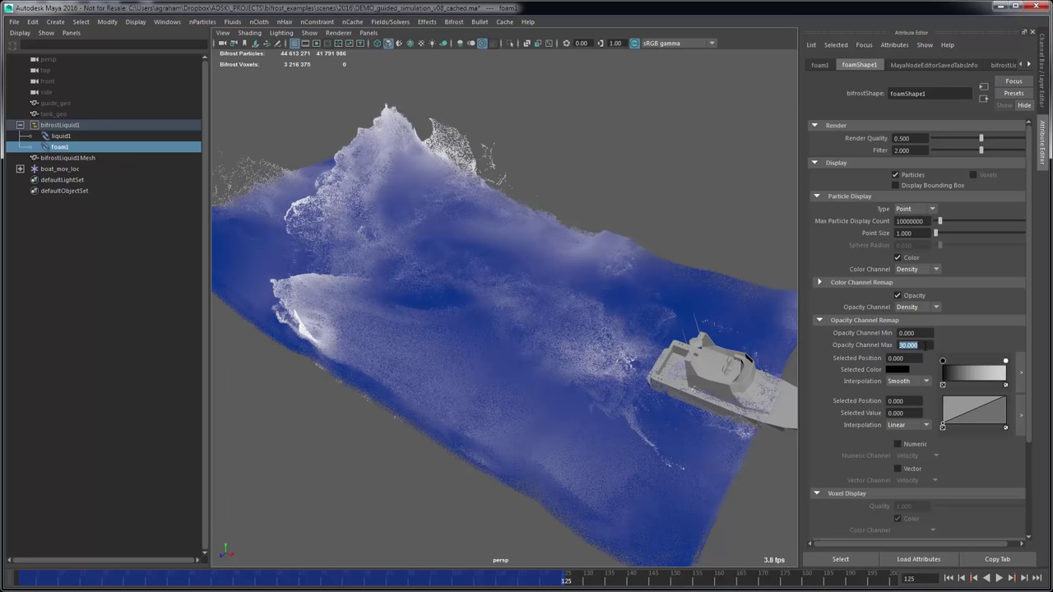
pyautogui.write('2')
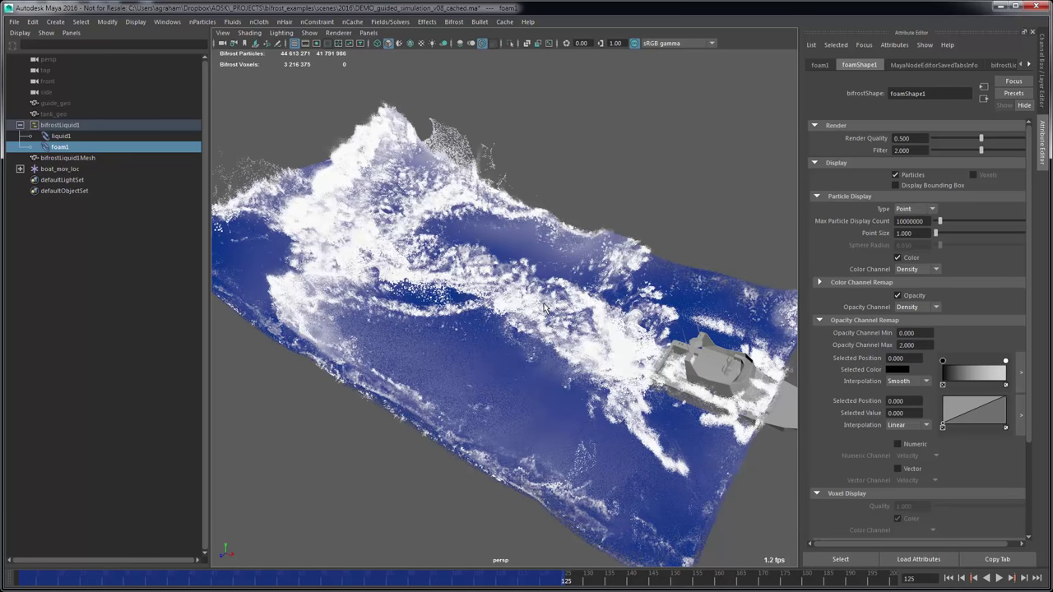
pyautogui.keyDown('alt'); pyautogui.moveTo(568, 347); pyautogui.dragTo(568, 336); pyautogui.keyUp('alt')
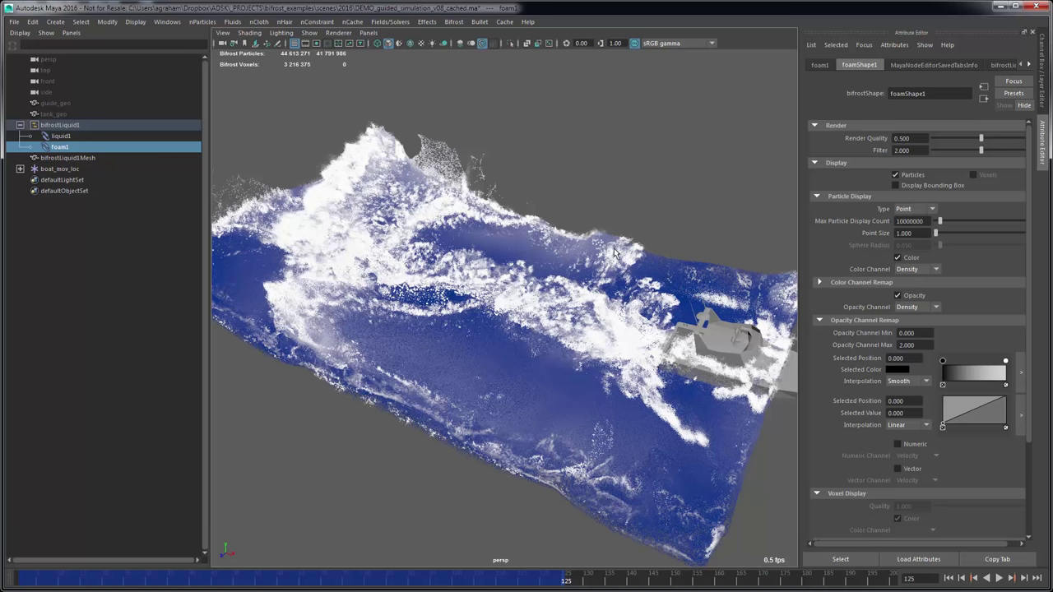
pyautogui.keyDown('alt'); pyautogui.moveTo(540, 306); pyautogui.dragTo(525, 313); pyautogui.keyUp('alt')
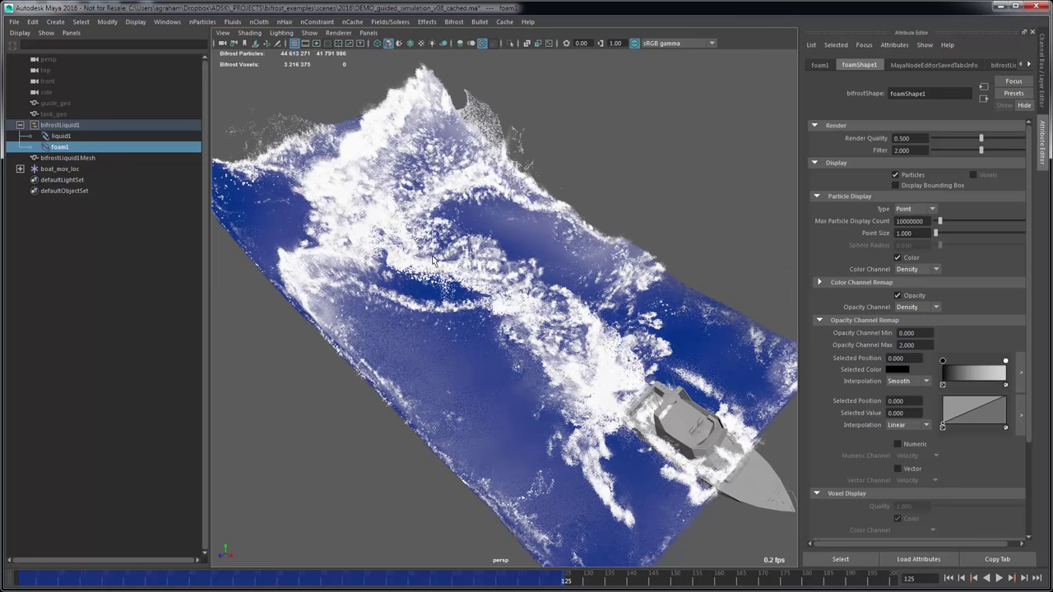
pyautogui.keyDown('alt'); pyautogui.moveTo(501, 319); pyautogui.dragTo(447, 322); pyautogui.keyUp('alt')
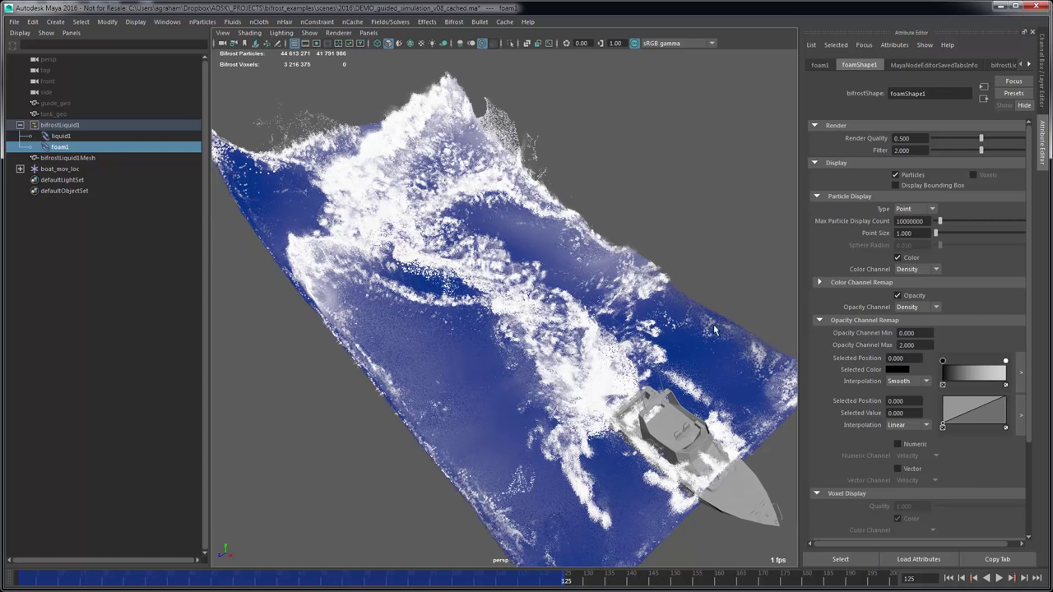
# Set foam1's Opacity Channel to Velocity with an Opacity Channel Max of 30 and review the whole wake
pyautogui.click(915, 307)
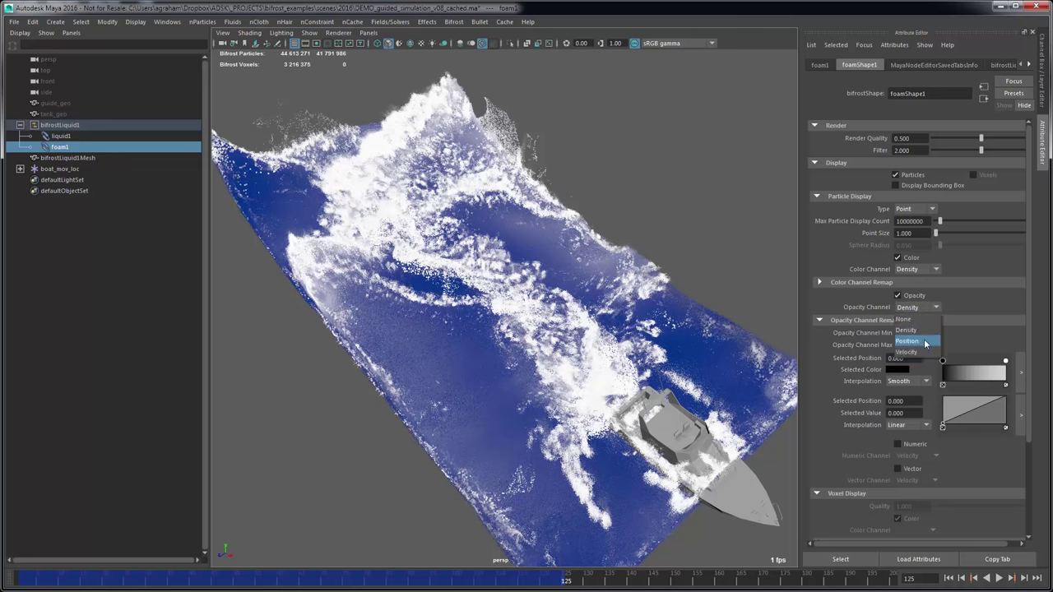
pyautogui.click(917, 344)
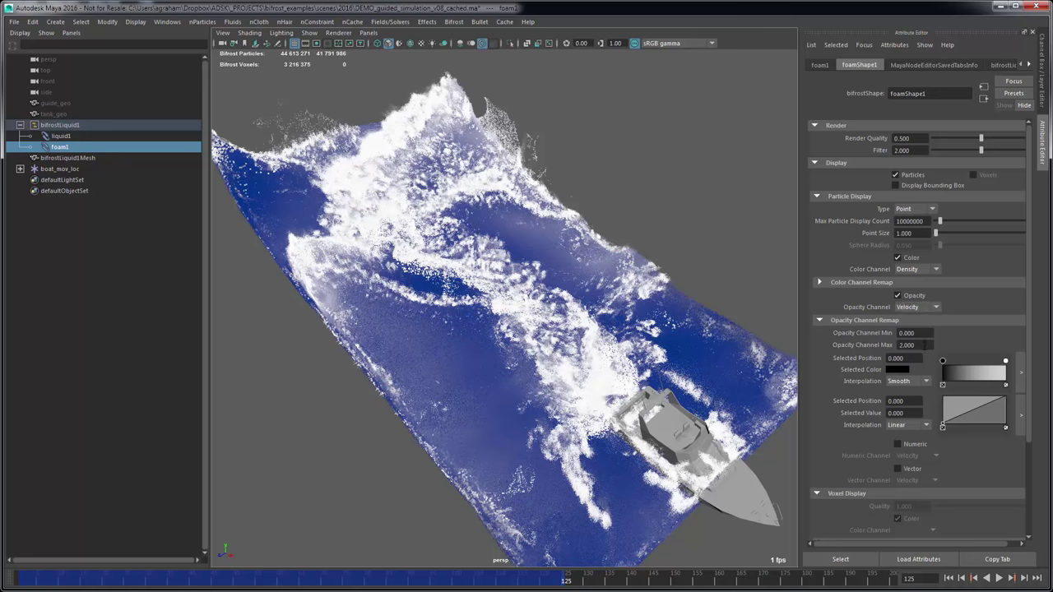
pyautogui.doubleClick(926, 345)
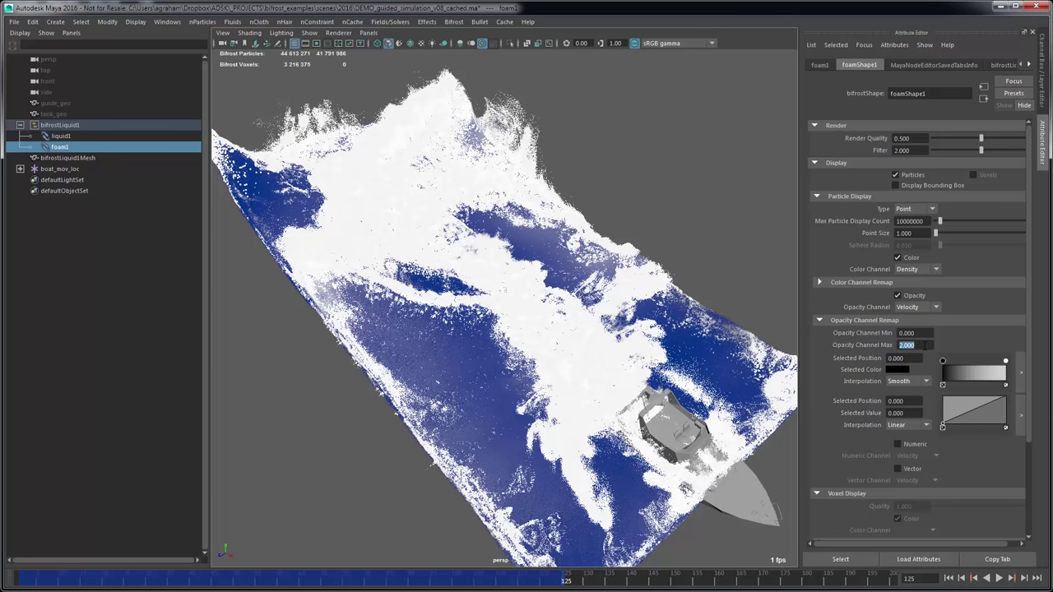
pyautogui.write('30')
pyautogui.press('Return')
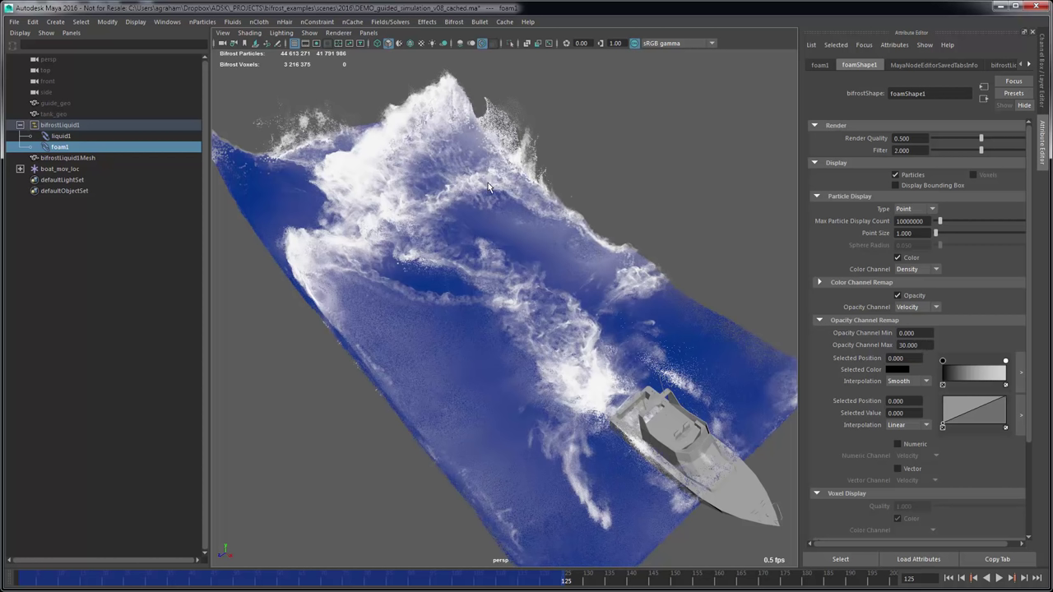
pyautogui.keyDown('alt'); pyautogui.moveTo(425, 357); pyautogui.dragTo(557, 321); pyautogui.keyUp('alt')
pyautogui.scroll(-2, 556, 321)
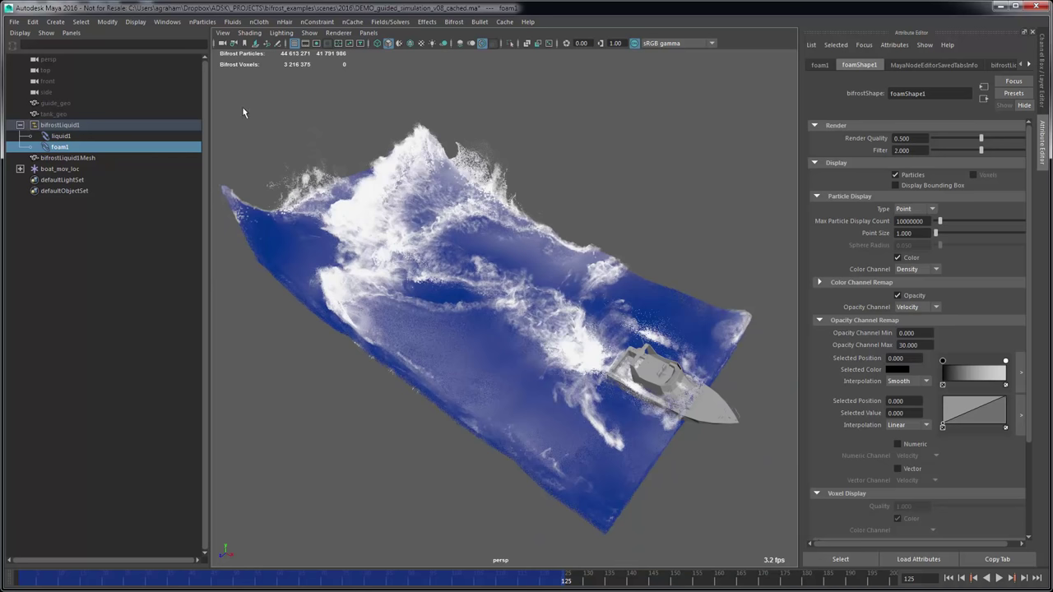
# Hide liquid1 to inspect the foam alone on a black viewport background, and show liquid1 again
pyautogui.click(66, 136)
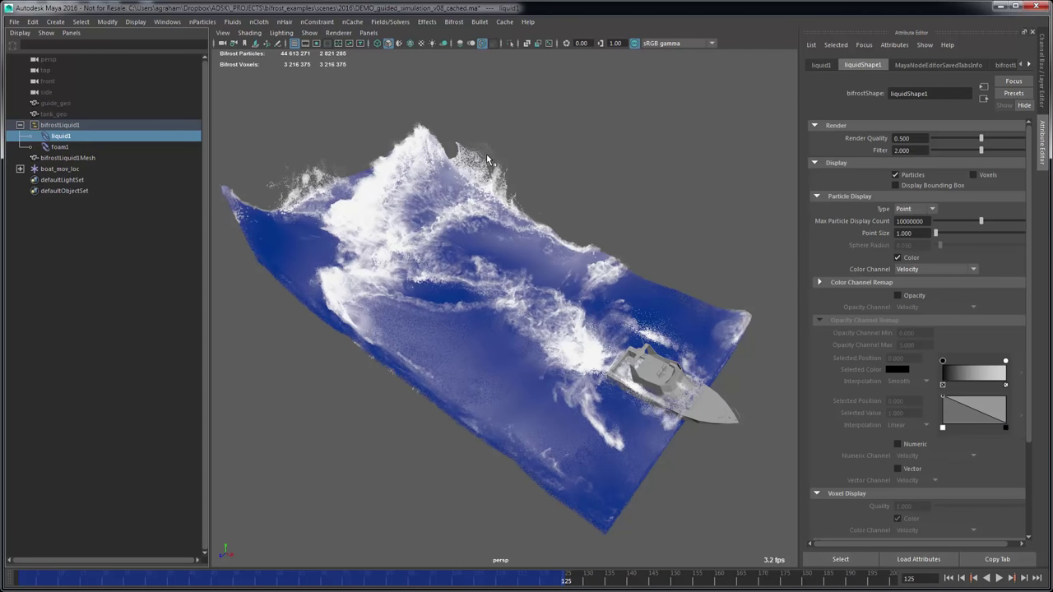
pyautogui.hotkey('ctrl', 'h')
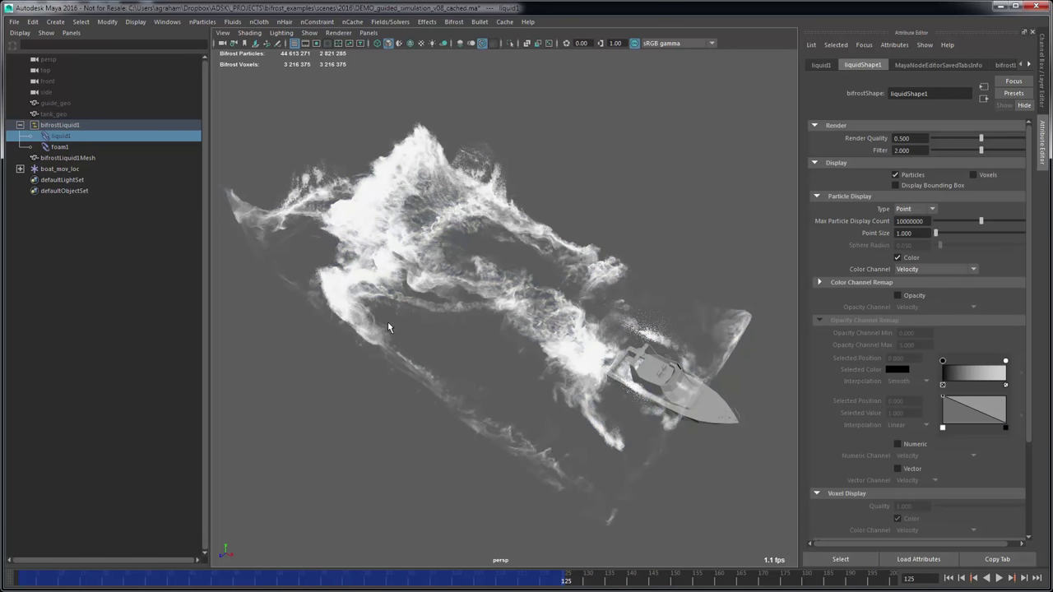
pyautogui.hotkey('alt', 'b')
pyautogui.hotkey('alt', 'b')
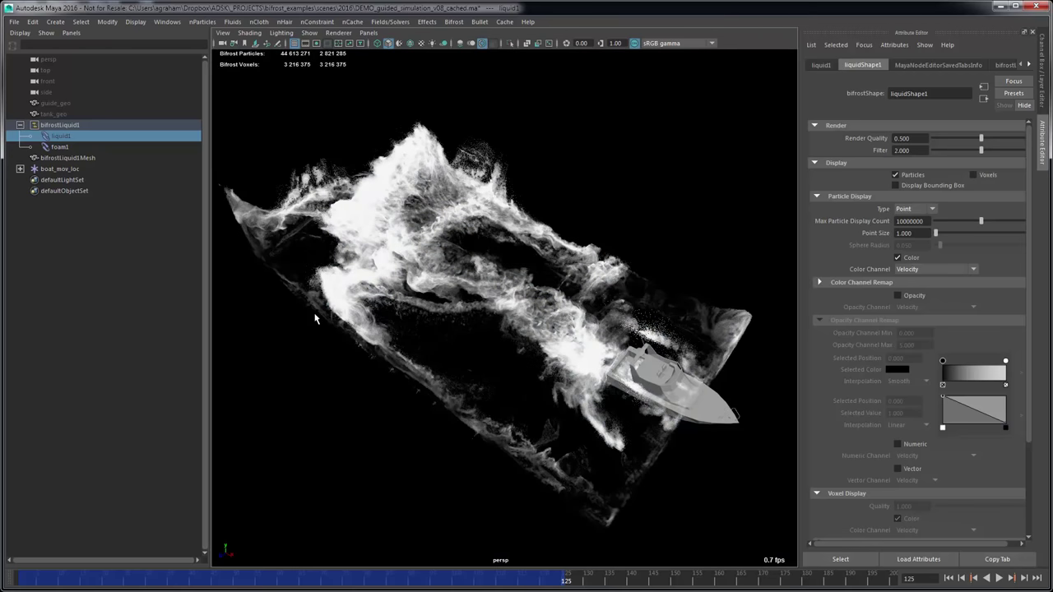
pyautogui.keyDown('alt'); pyautogui.moveTo(315, 319); pyautogui.dragTo(510, 359); pyautogui.keyUp('alt')
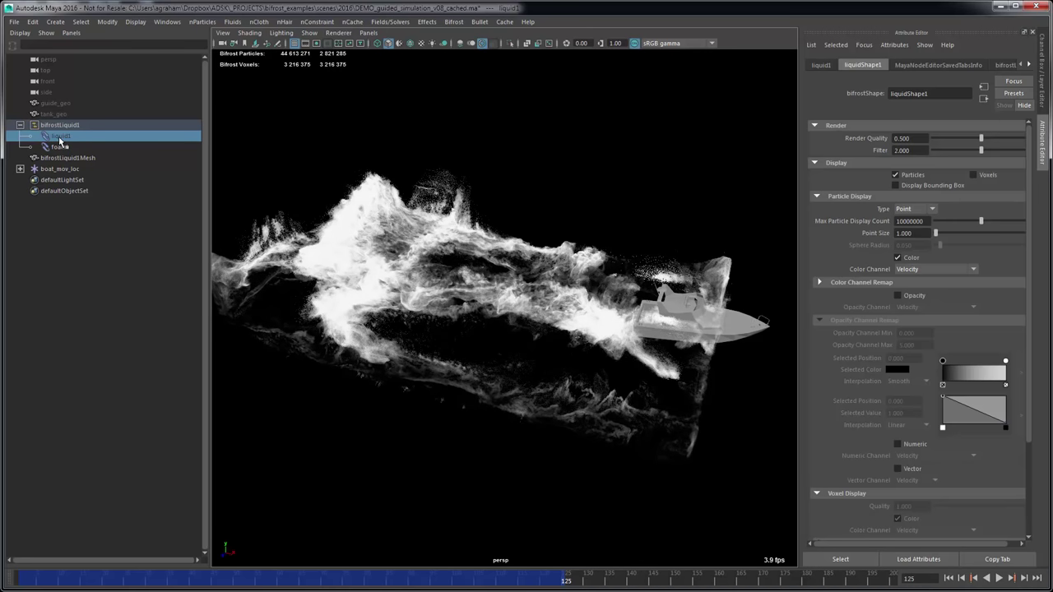
pyautogui.hotkey('shift', 'h')
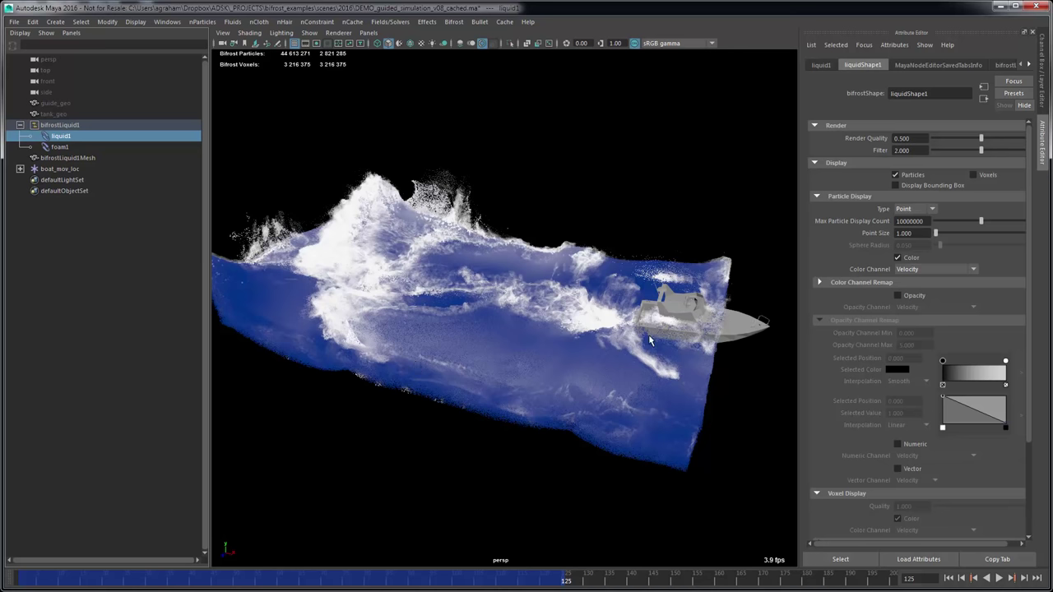
pyautogui.keyDown('alt'); pyautogui.moveTo(655, 358); pyautogui.dragTo(699, 391); pyautogui.keyUp('alt')
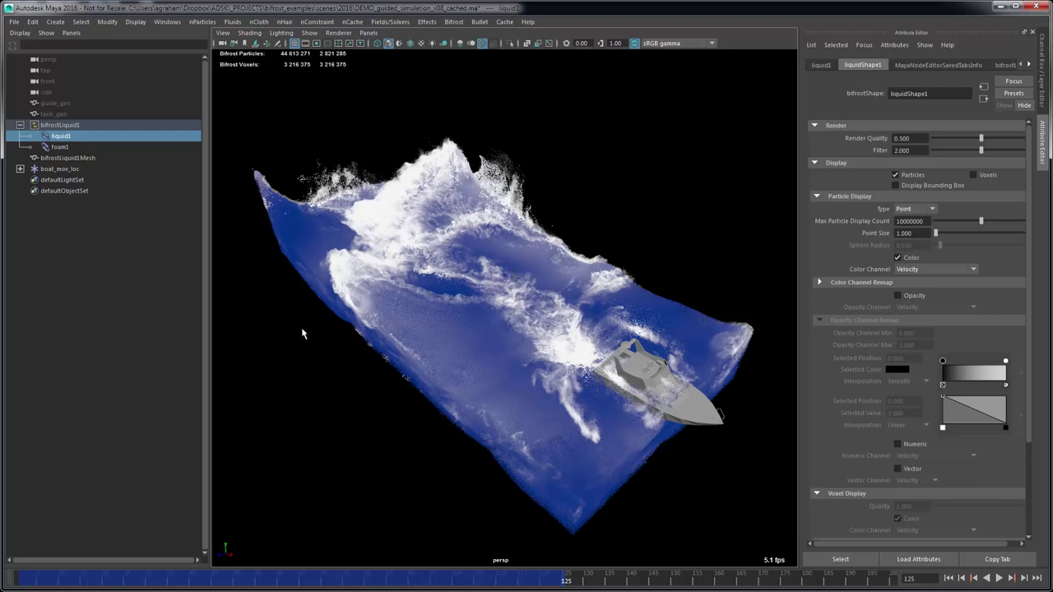
# Expand liquid1's Bifrost Meshing settings and examine the combined liquid and foam from several angles
pyautogui.scroll(-3, 875, 508)
pyautogui.click(850, 460)
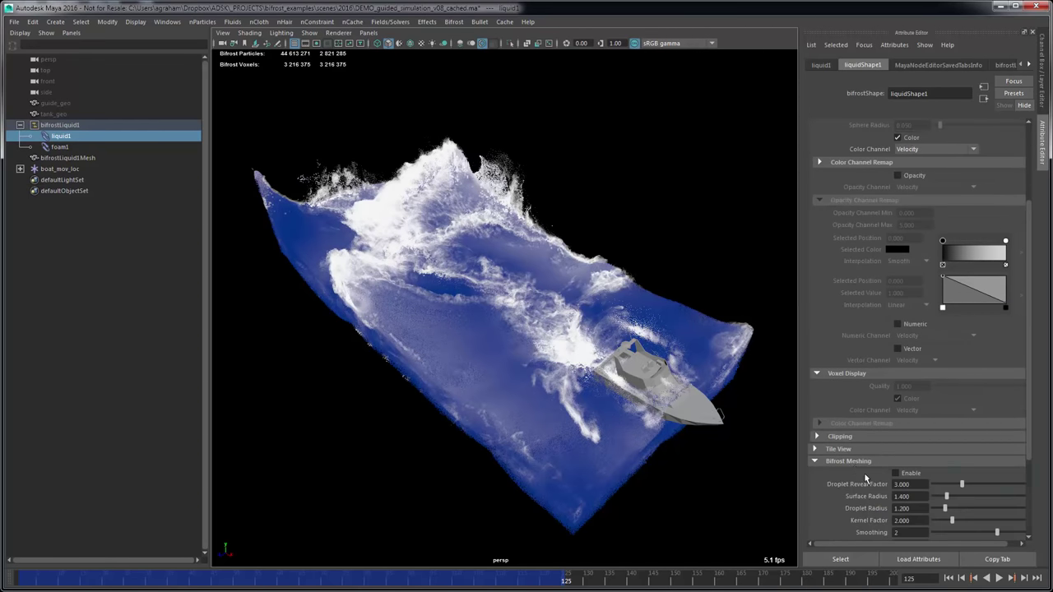
pyautogui.keyDown('alt'); pyautogui.moveTo(544, 252); pyautogui.dragTo(569, 348); pyautogui.keyUp('alt')
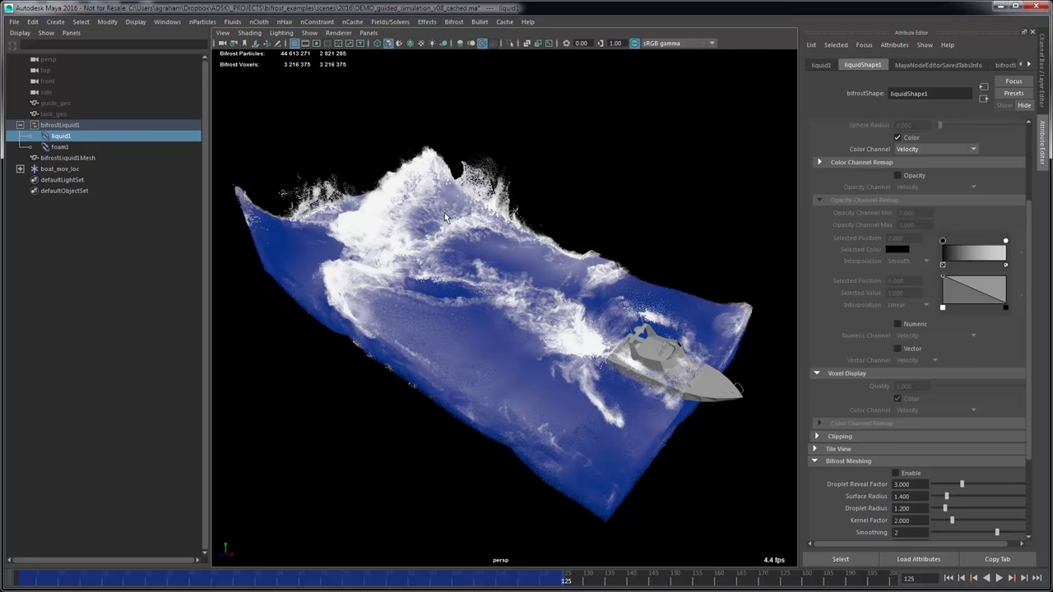
pyautogui.keyDown('alt'); pyautogui.moveTo(530, 334); pyautogui.dragTo(545, 321); pyautogui.keyUp('alt')
pyautogui.keyDown('alt'); pyautogui.moveTo(532, 378); pyautogui.dragTo(522, 321); pyautogui.keyUp('alt')
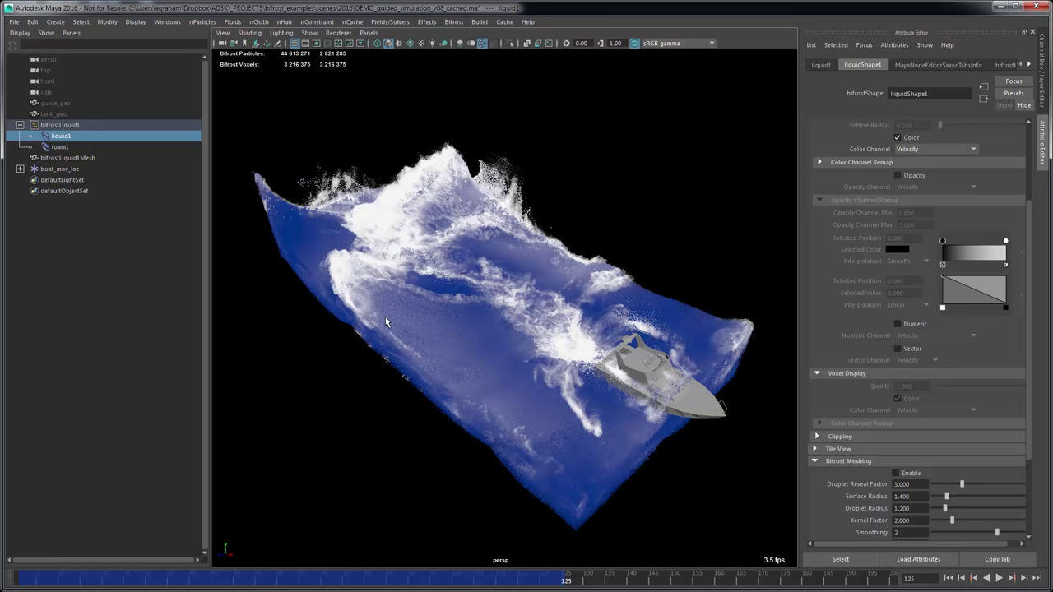
# Select guide_geo, show it briefly over the simulation, and hide it again
pyautogui.click(59, 102)
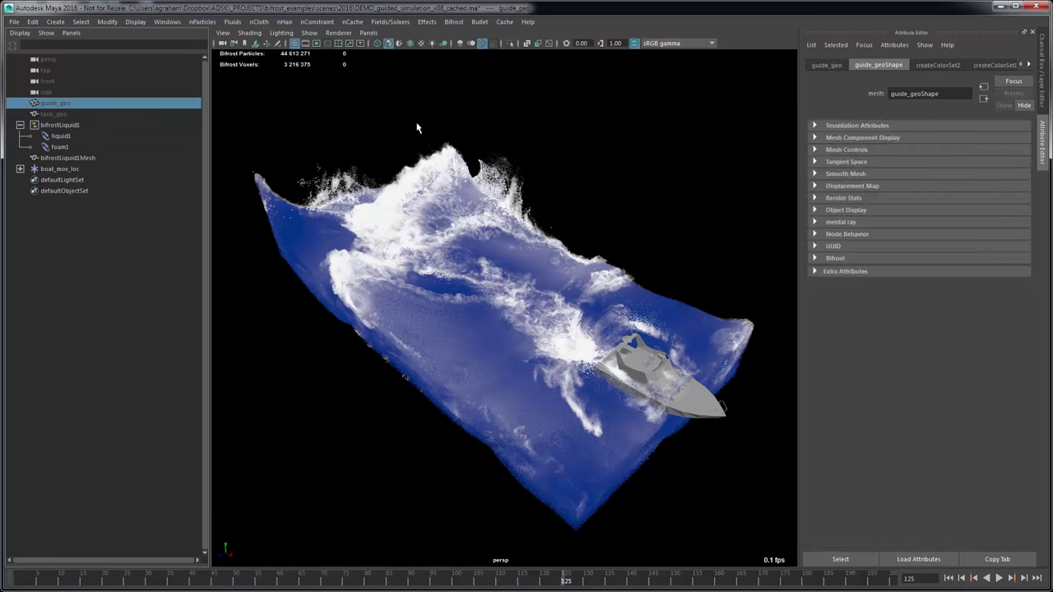
pyautogui.hotkey('shift', 'h')
pyautogui.hotkey('ctrl', 'h')
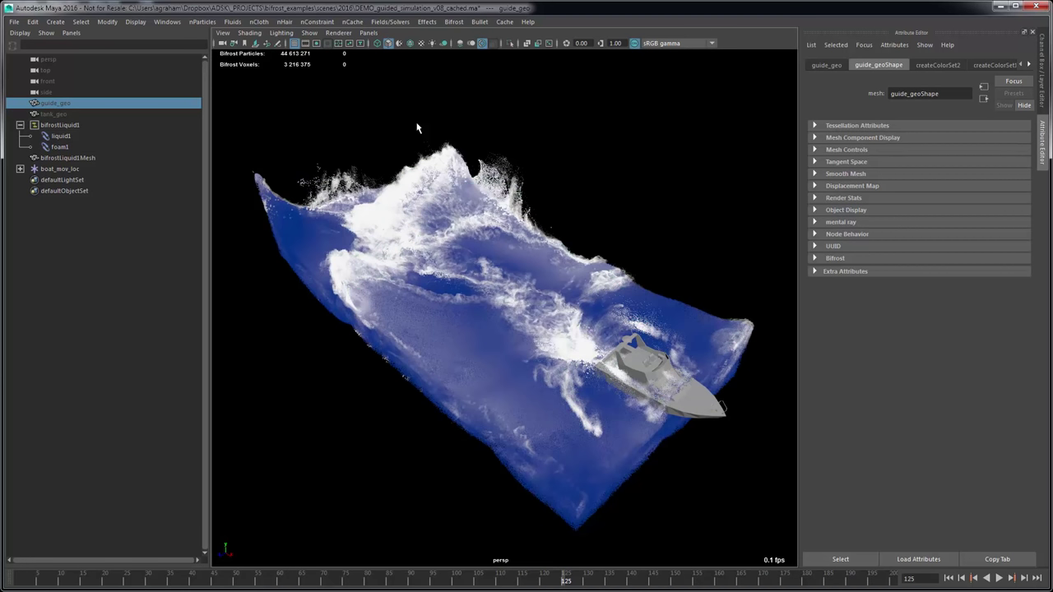